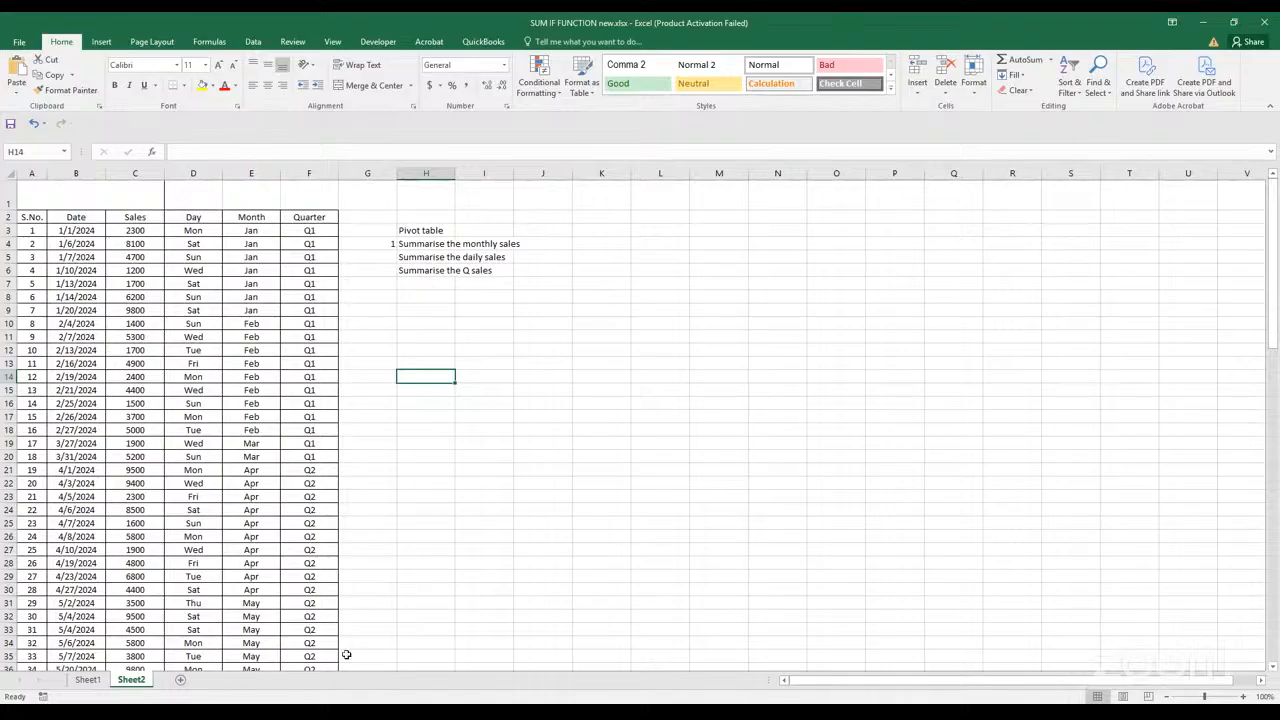
Enter the heading "SUMIF FUNCTION" in cell H9 below the pivot table notes and make it bold
left_click(508, 350)
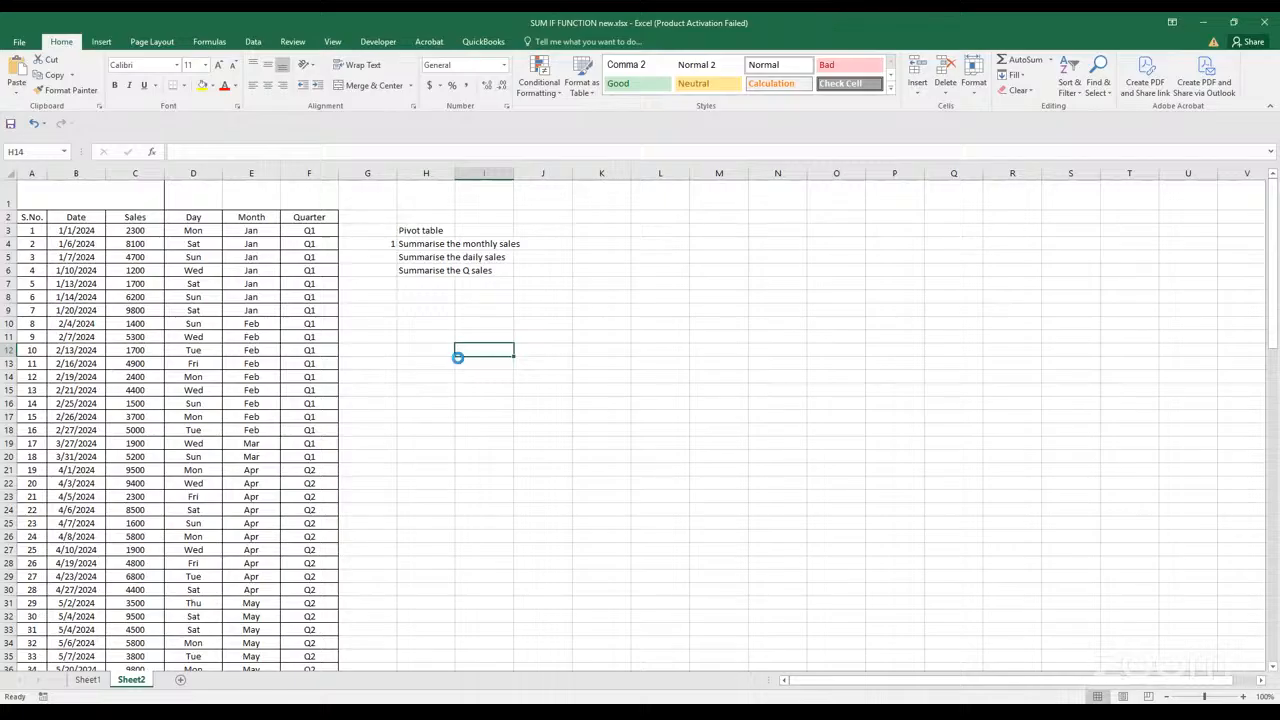
scroll(514, 337, "up", 2)
left_click(536, 356)
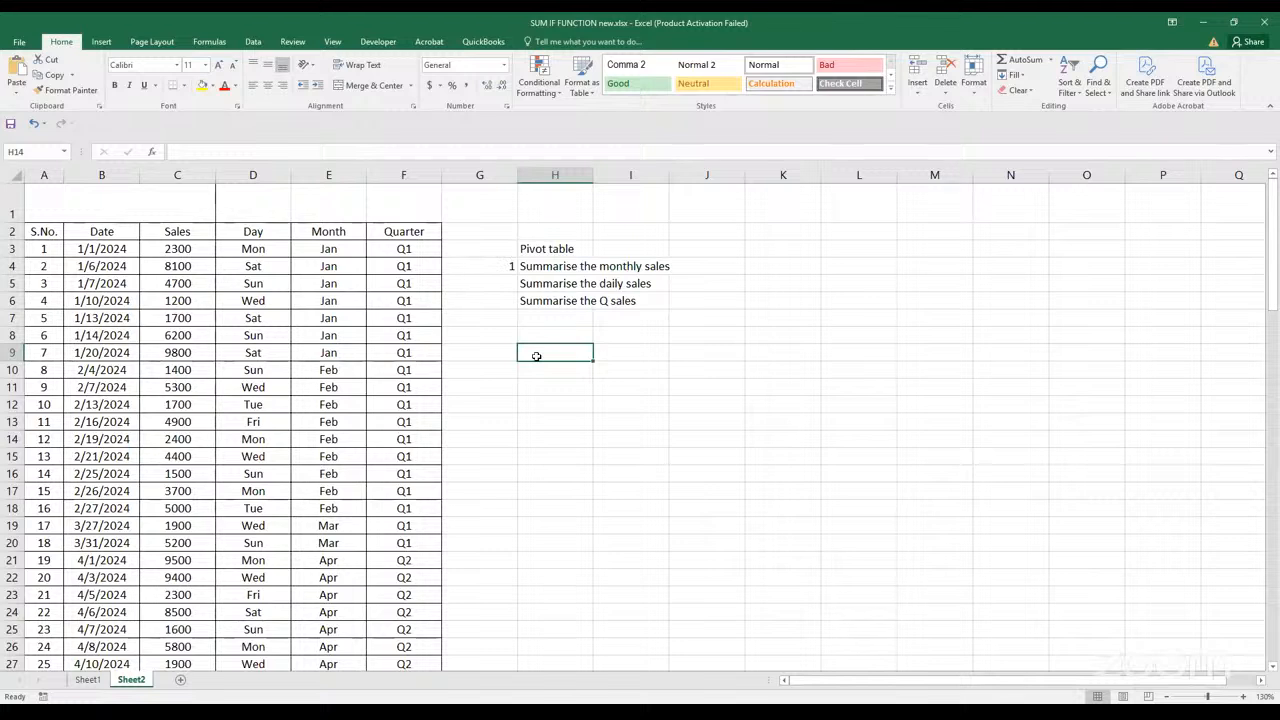
type("S")
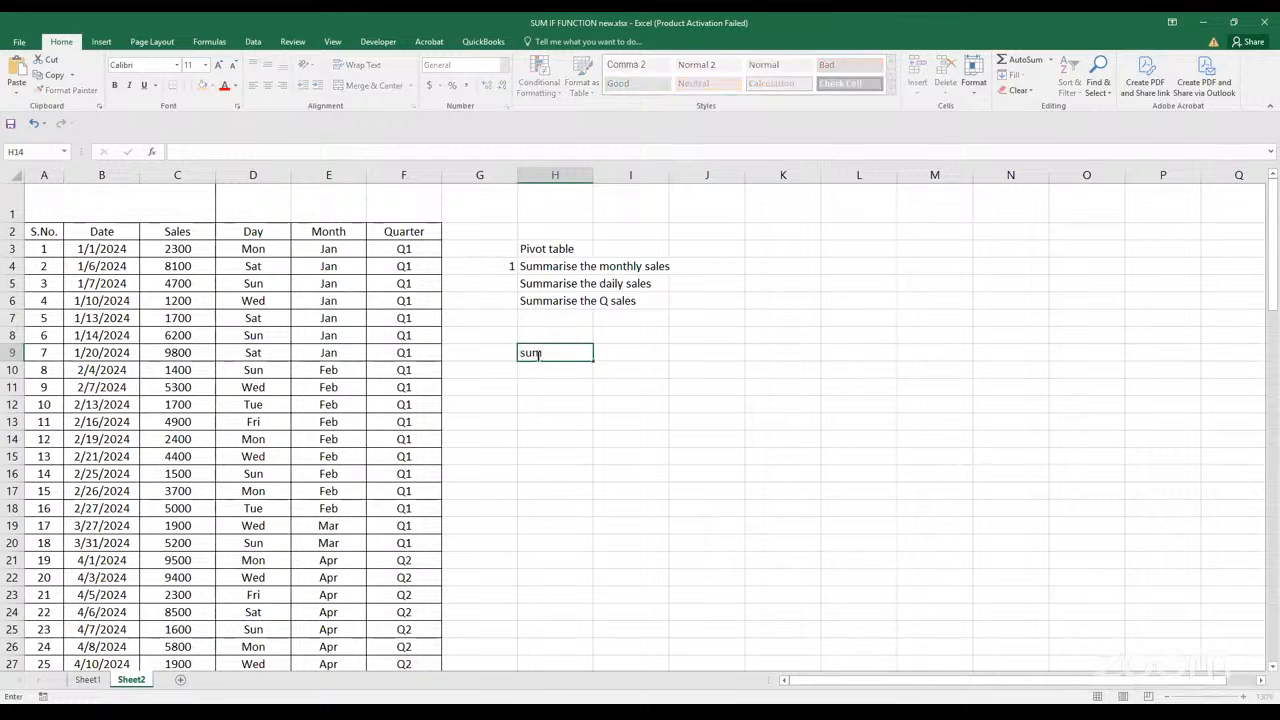
type("UMIF FUNCTION")
left_click(548, 352)
left_click(551, 395)
left_click(552, 357)
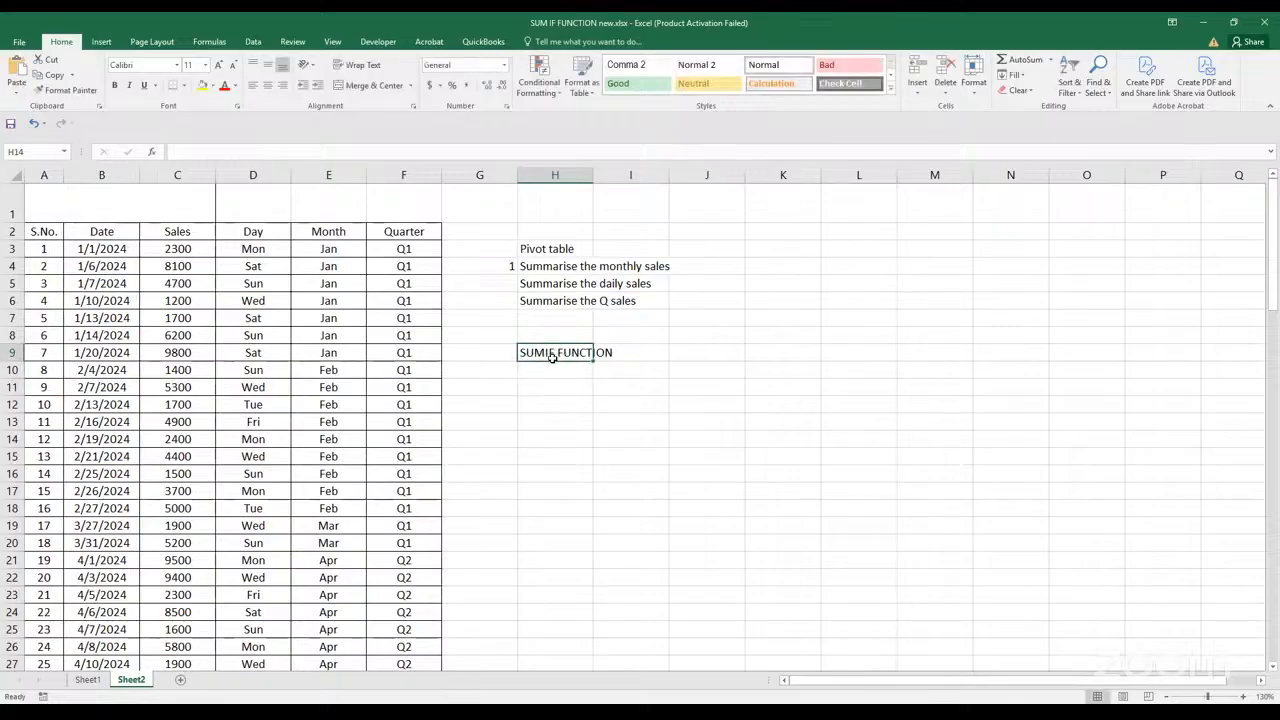
key("ctrl+b")
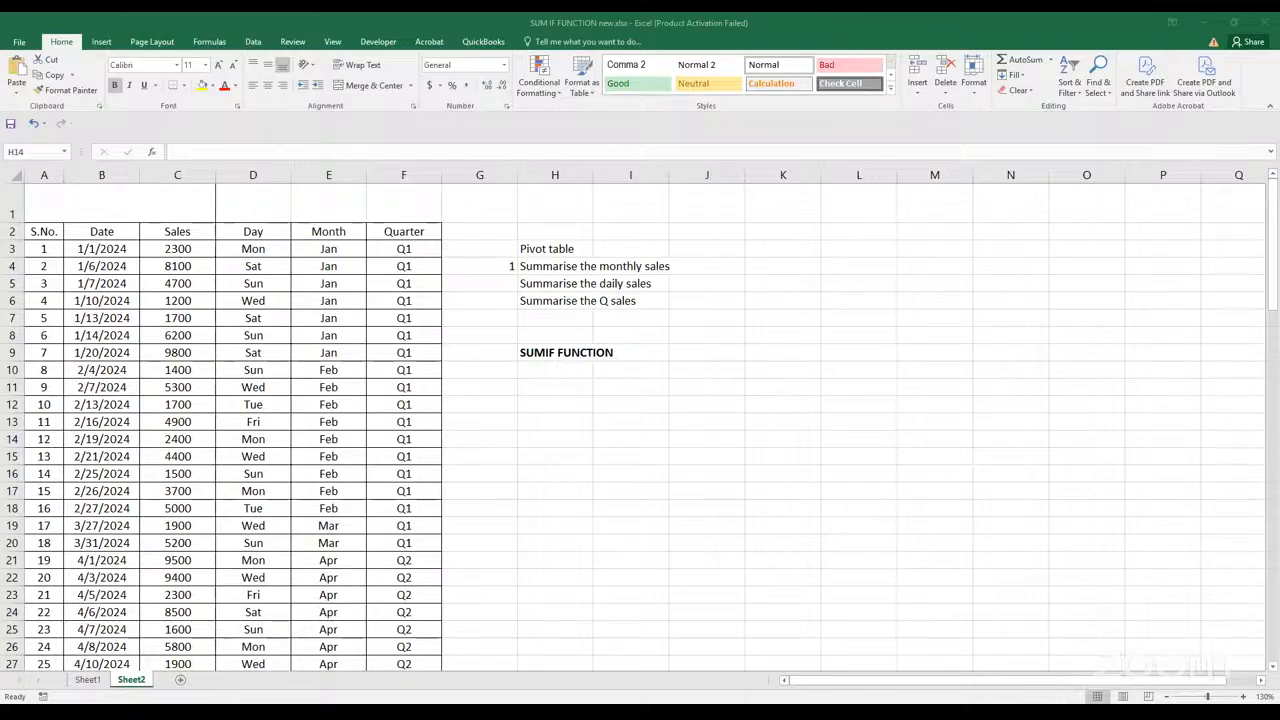
Enter the description "Based on specific criteria." in cell H10 under the SUMIF FUNCTION heading
left_click(570, 368)
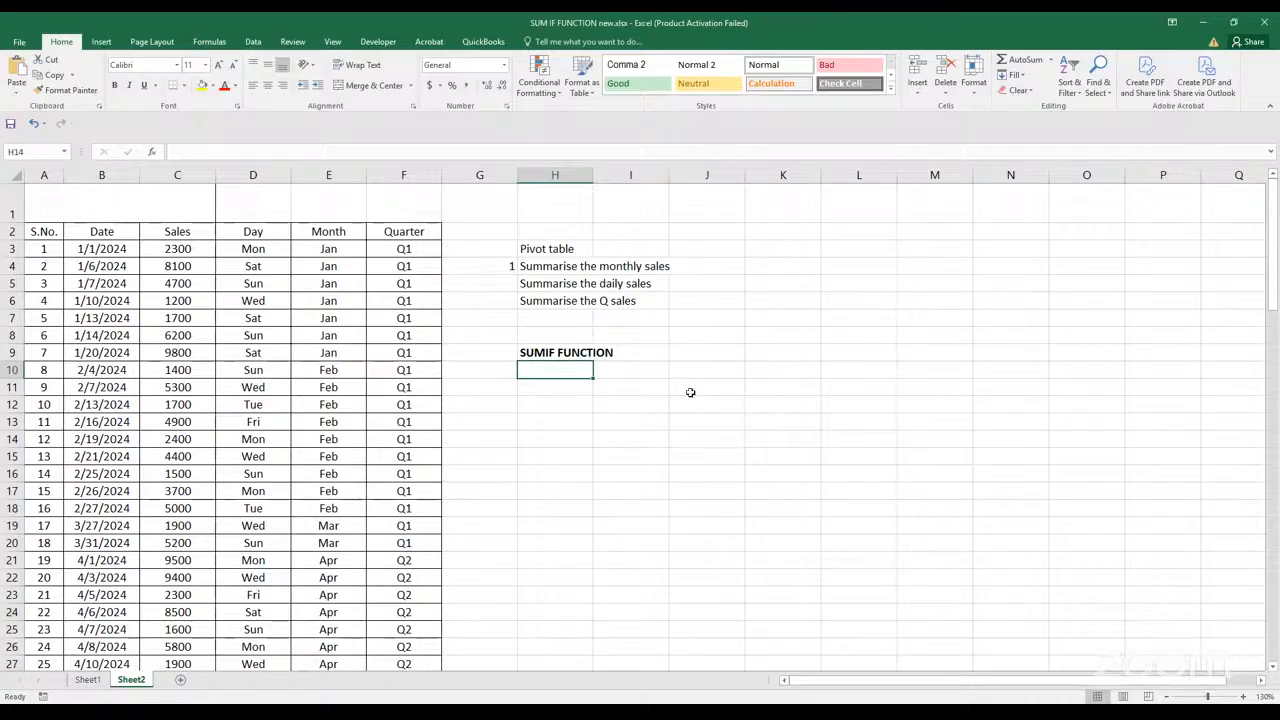
scroll(756, 388, "up", 3)
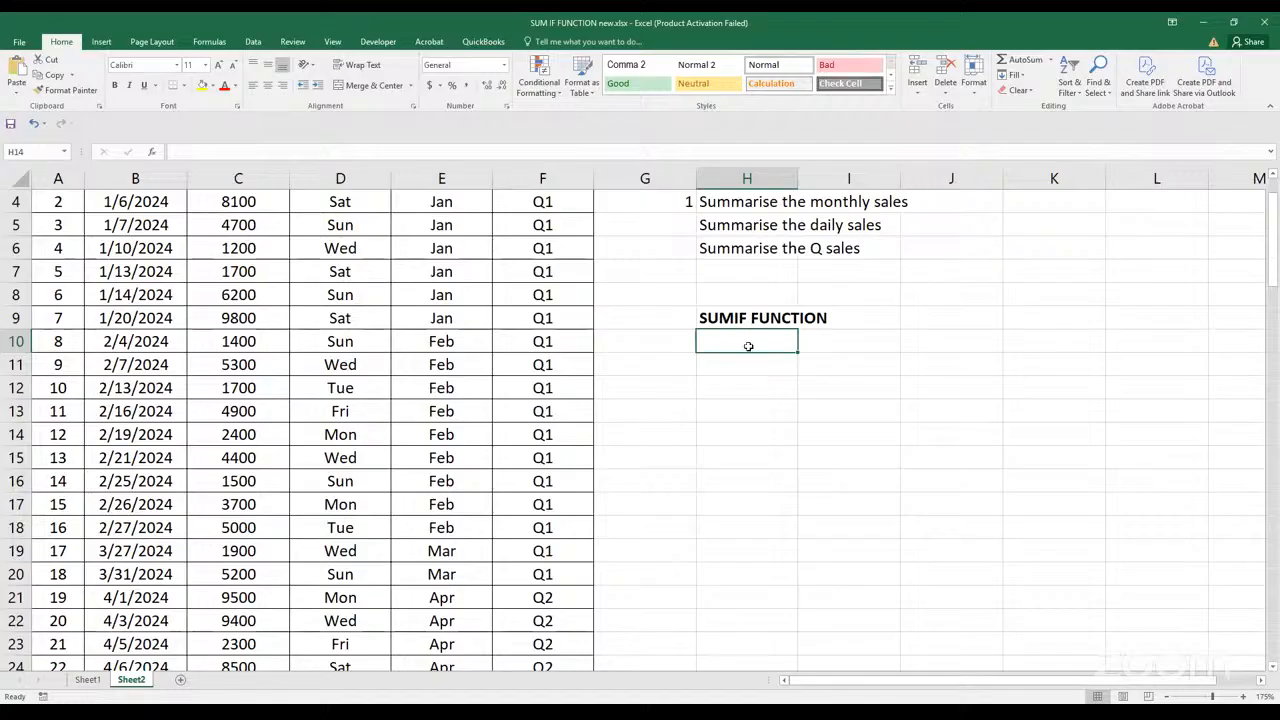
type("B")
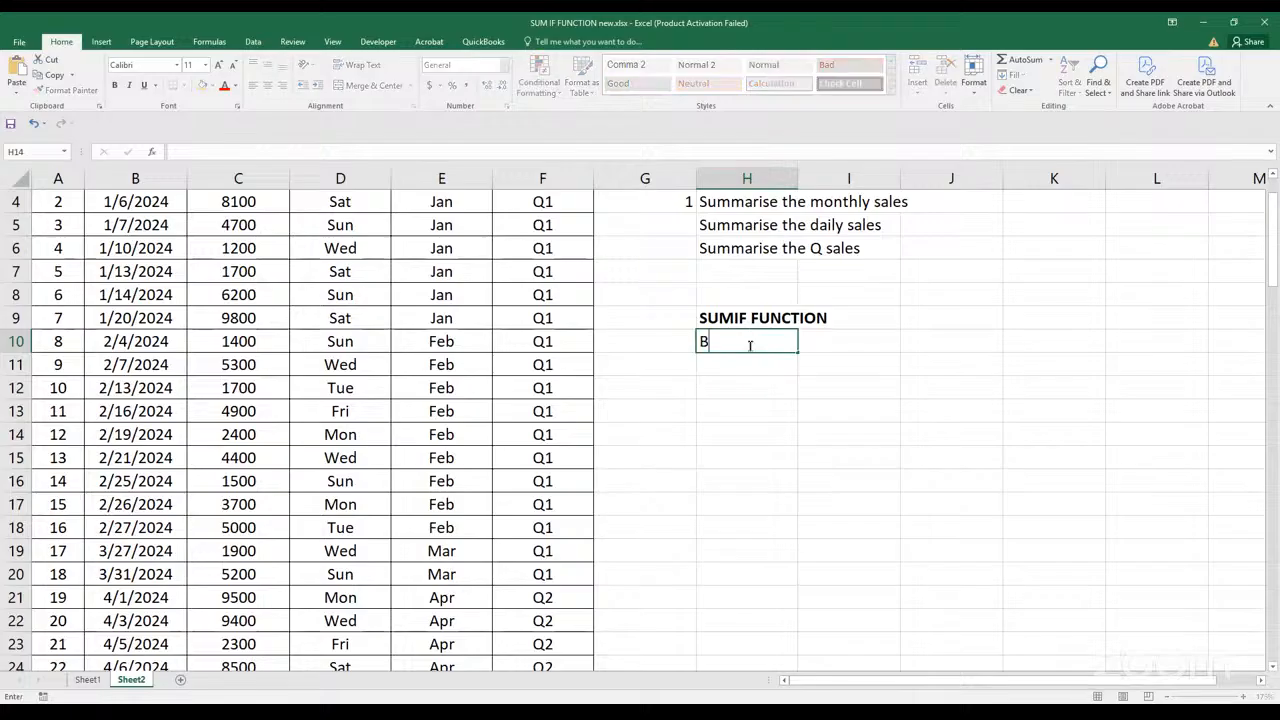
type("ased on speci")
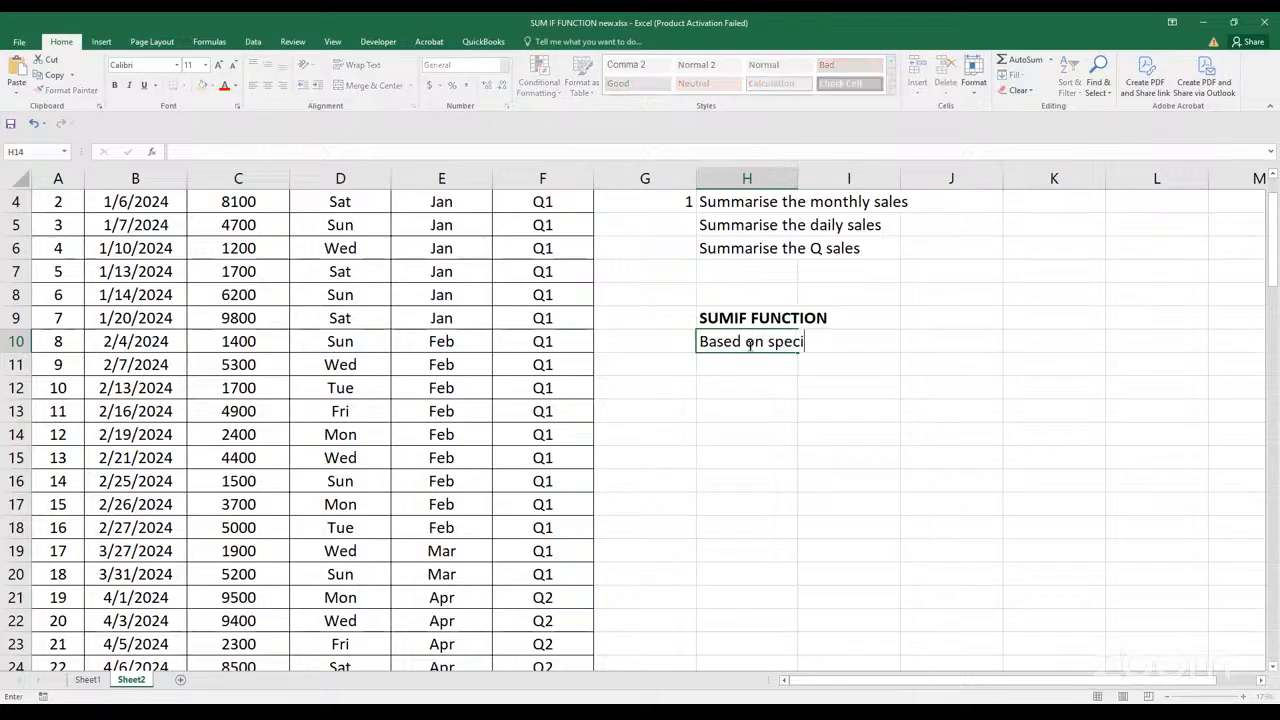
type("fic criteria")
type(".")
key("Return")
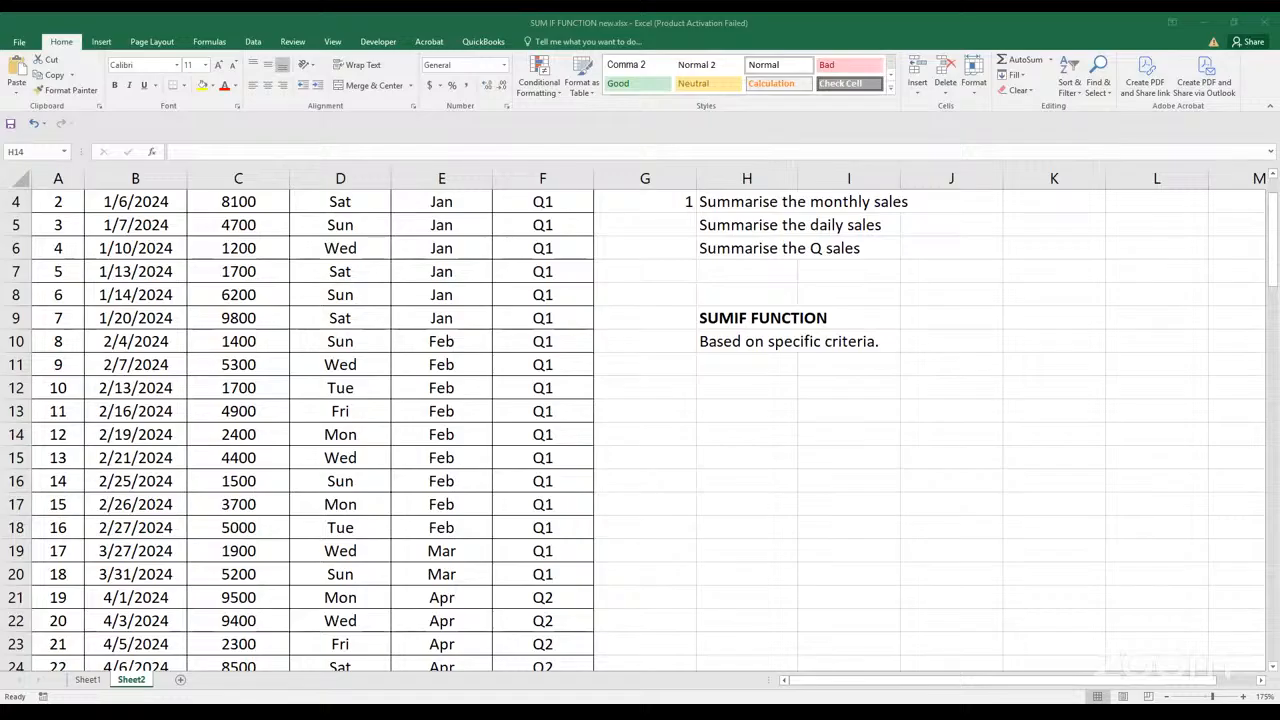
Number the daily sales and Q sales tasks 2 and 3 in cells G5 and G6
scroll(725, 321, "up", 1)
left_click(682, 325)
type("2")
key("Return")
type("3")
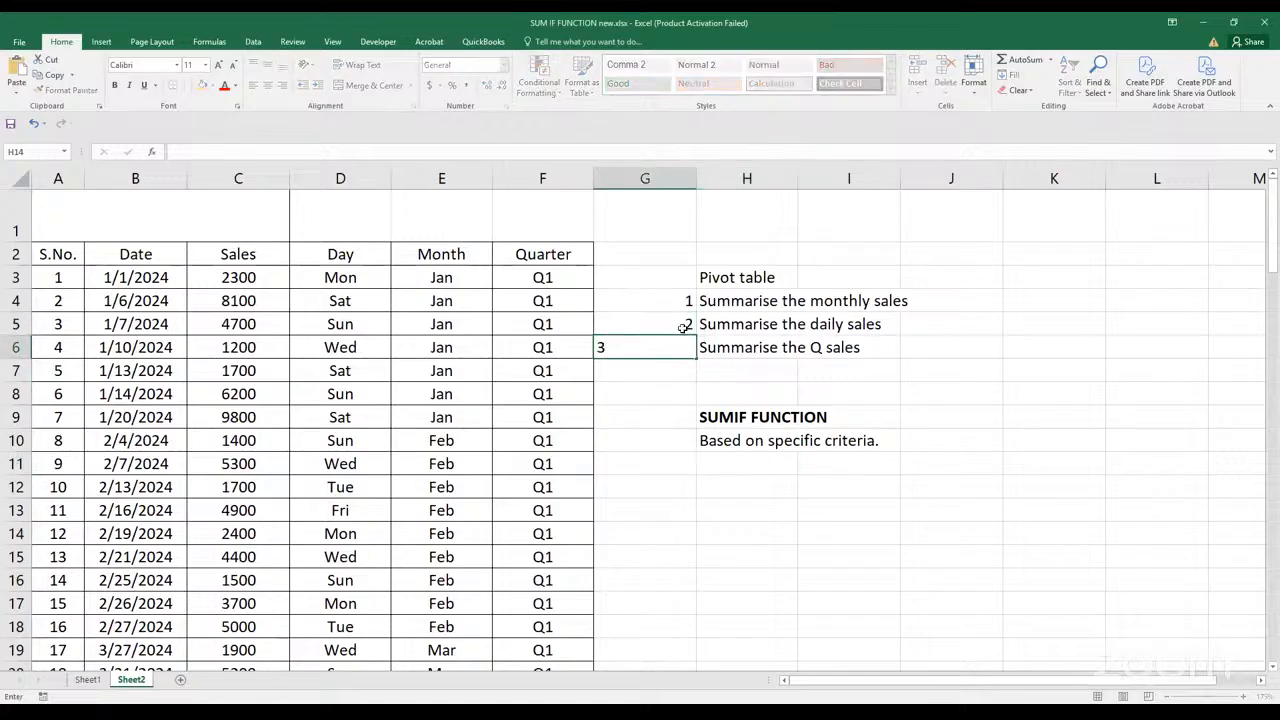
key("Return")
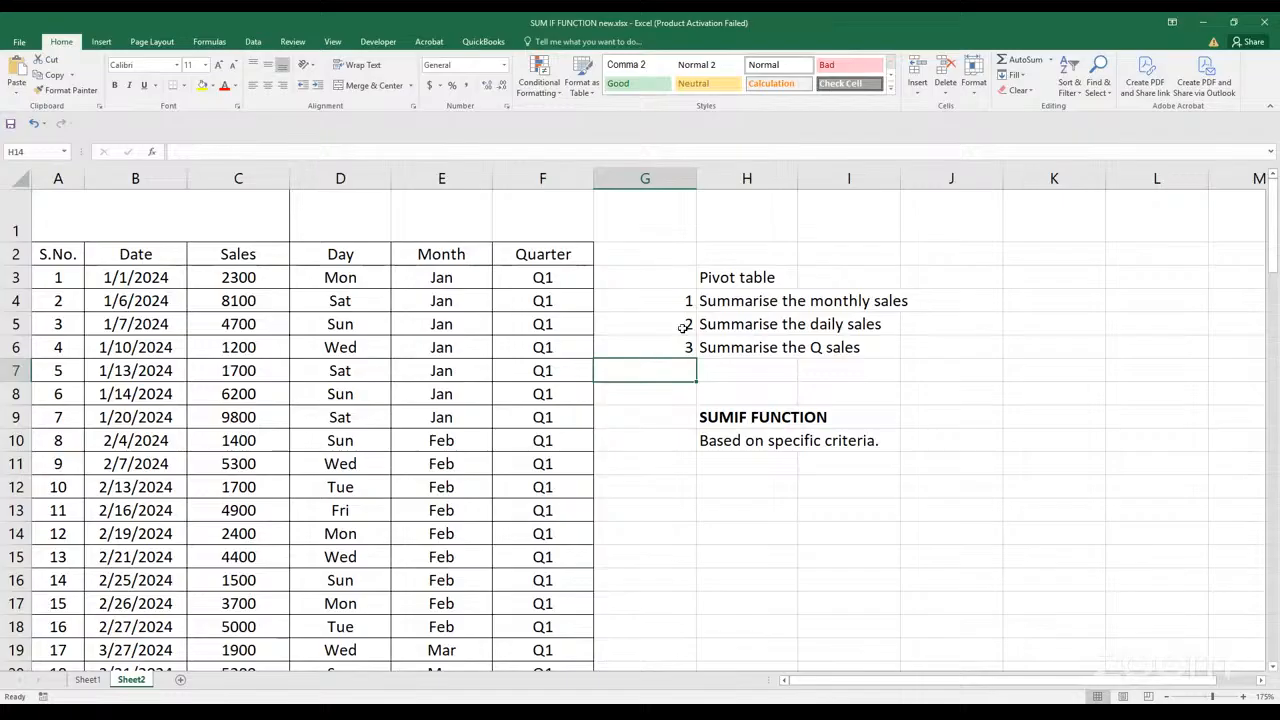
left_click(745, 298)
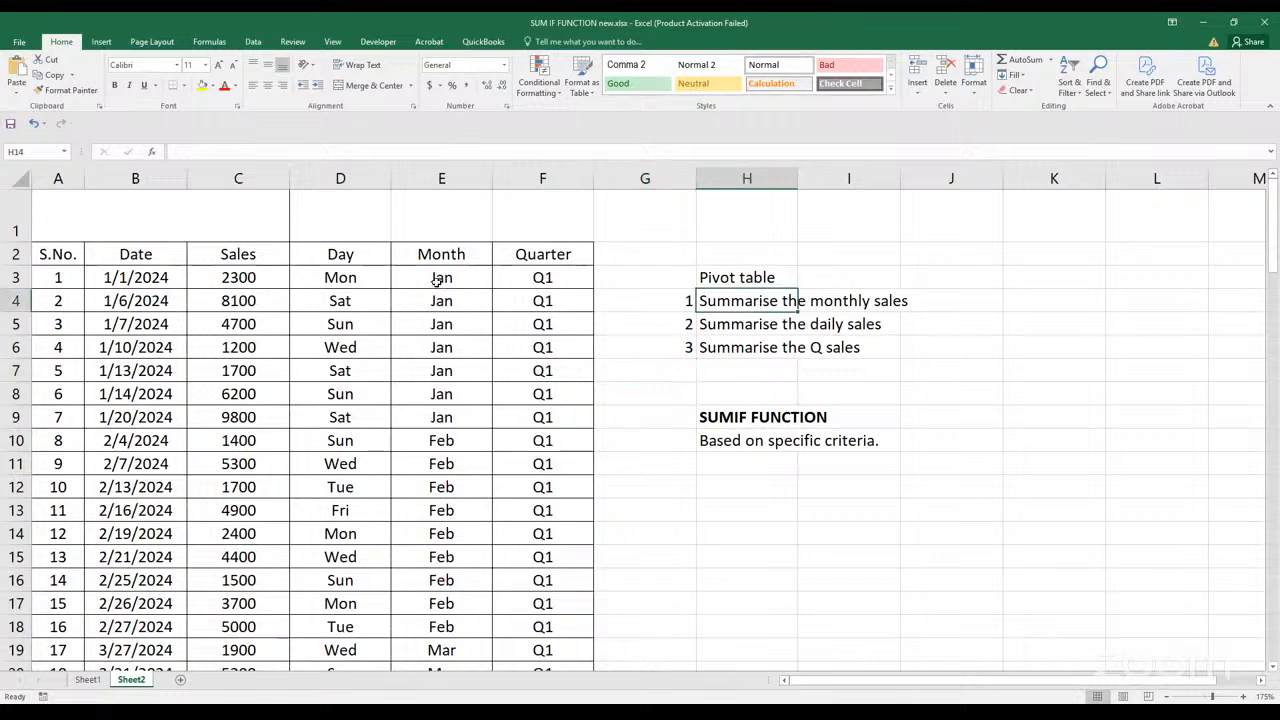
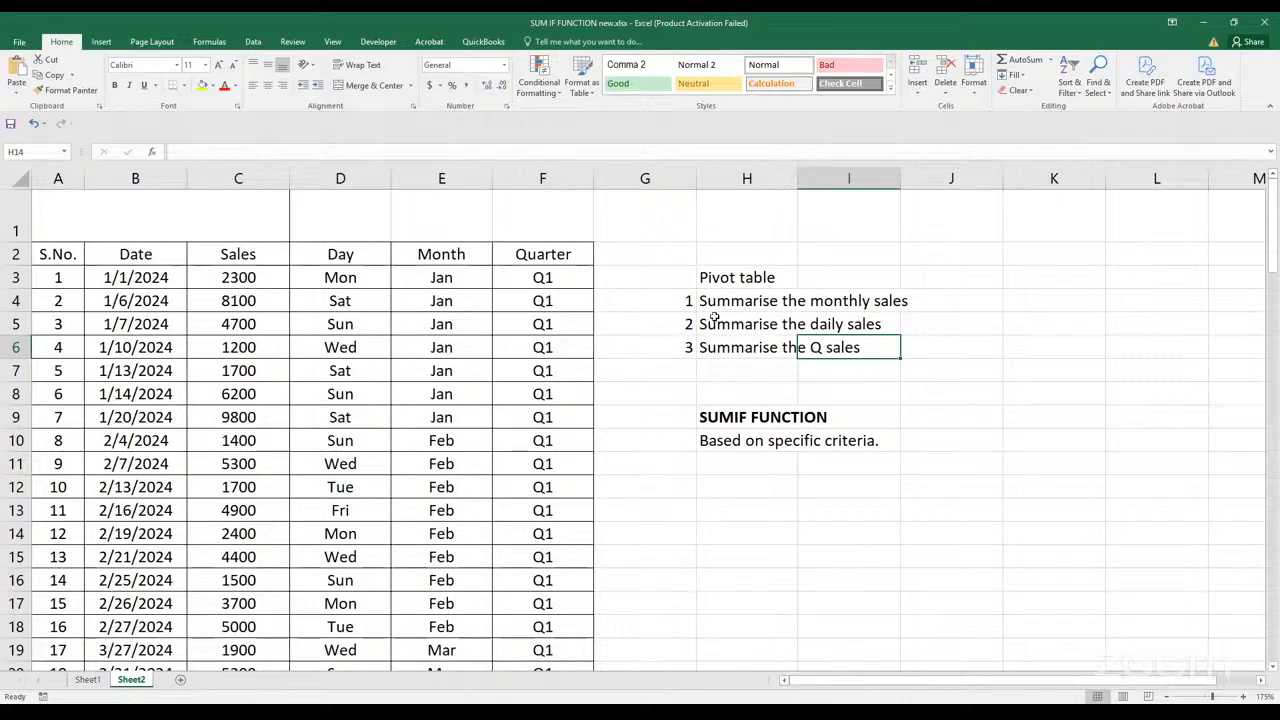
Enter the note "Locking cells/Freeze." in cell H12 below the SUMIF FUNCTION description
left_click(752, 483)
type("Lo")
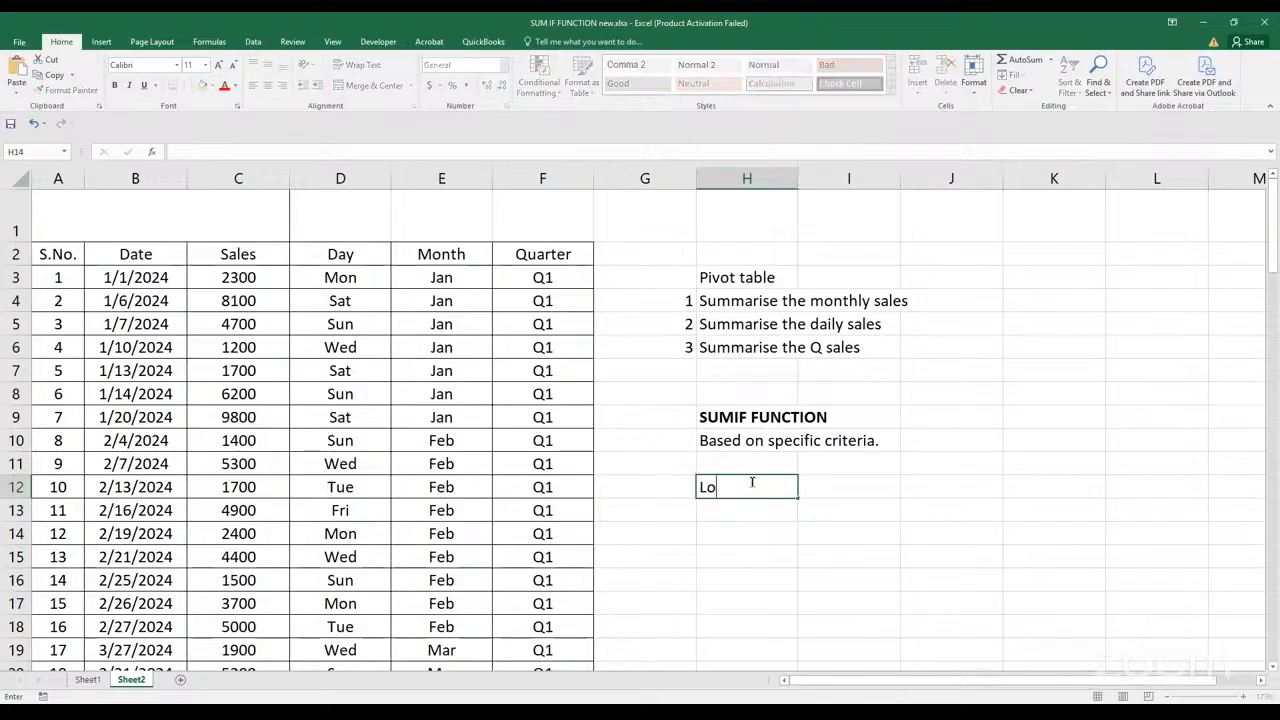
type("cking cells/Freeze.")
key("Return")
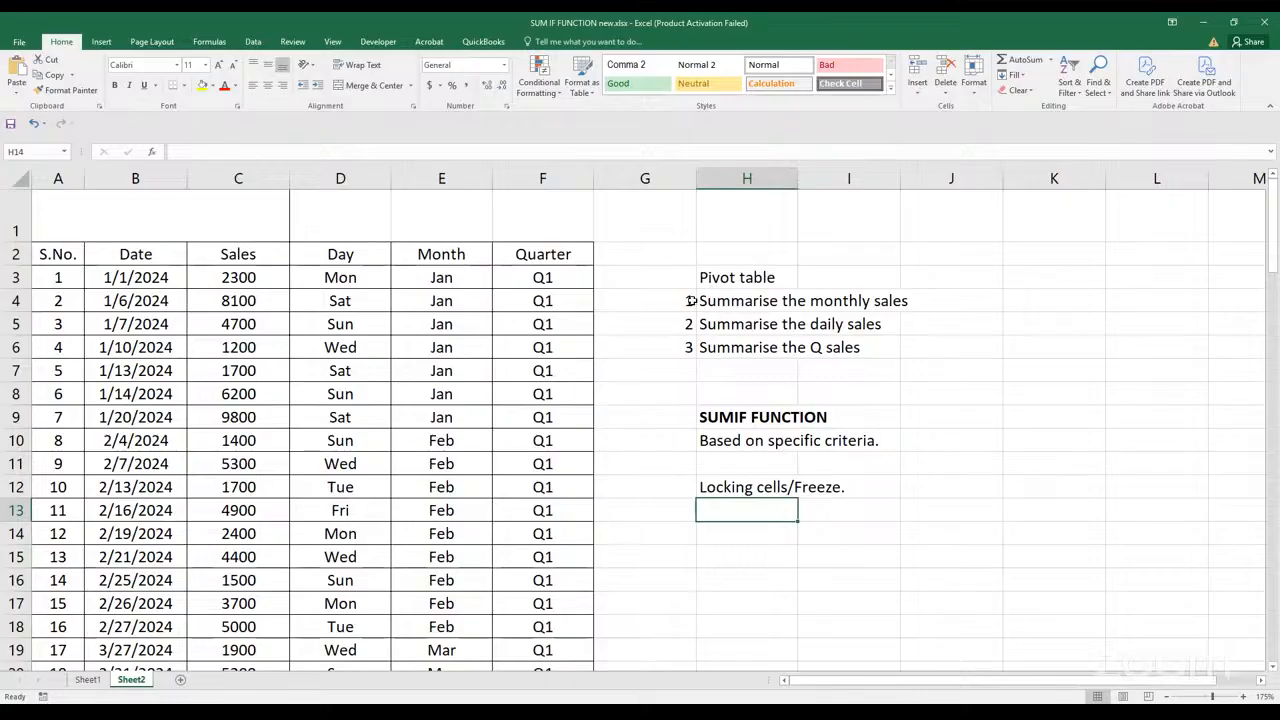
left_click(694, 300)
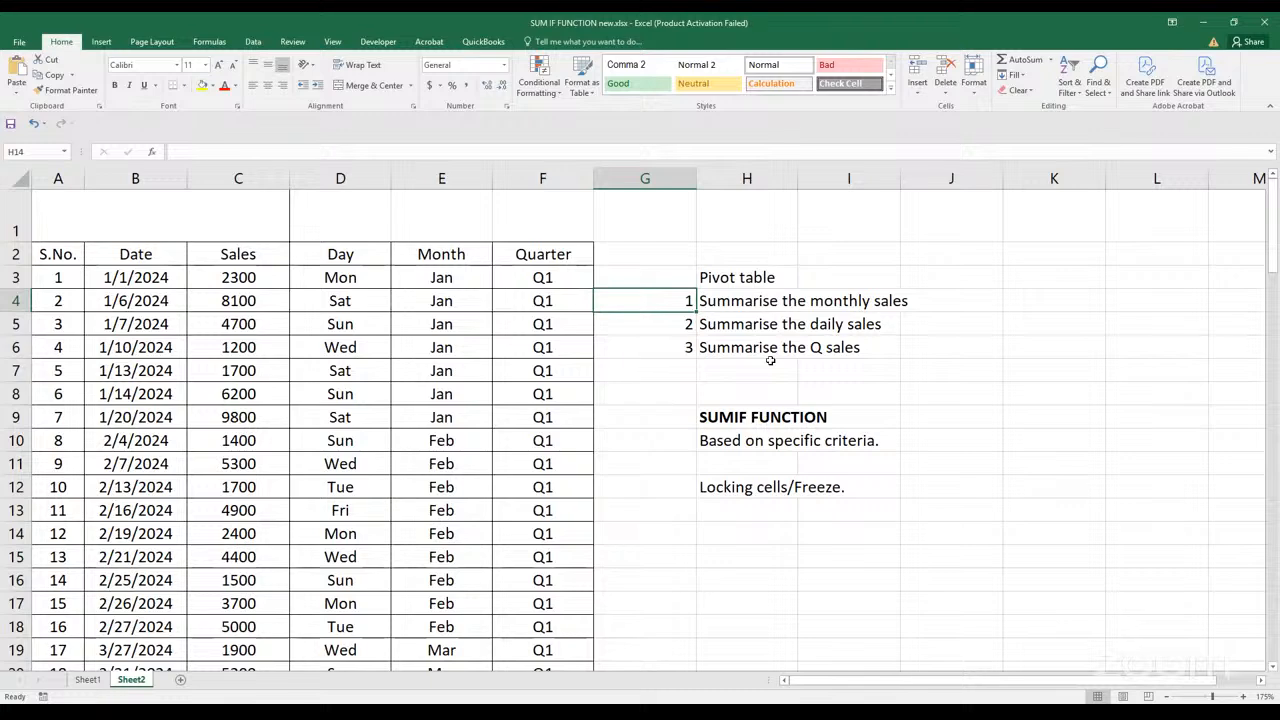
left_click(1008, 296)
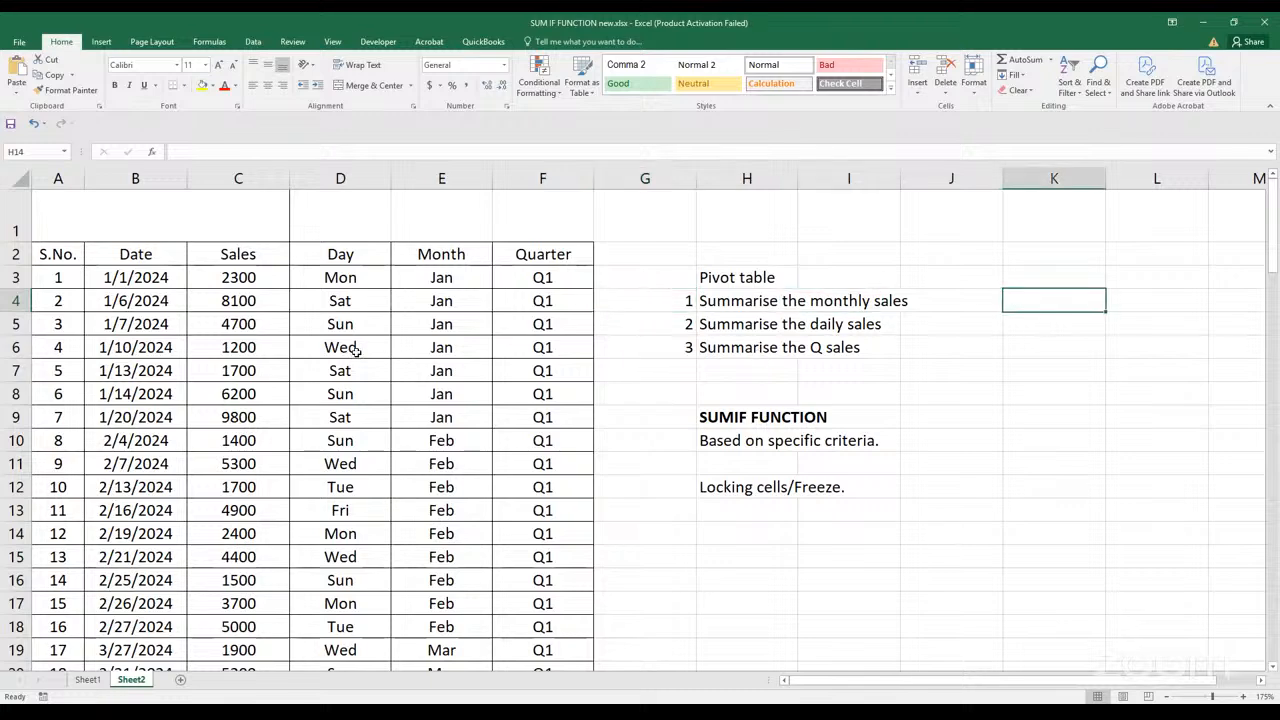
scroll(356, 364, "down", 5)
scroll(356, 364, "down", 7)
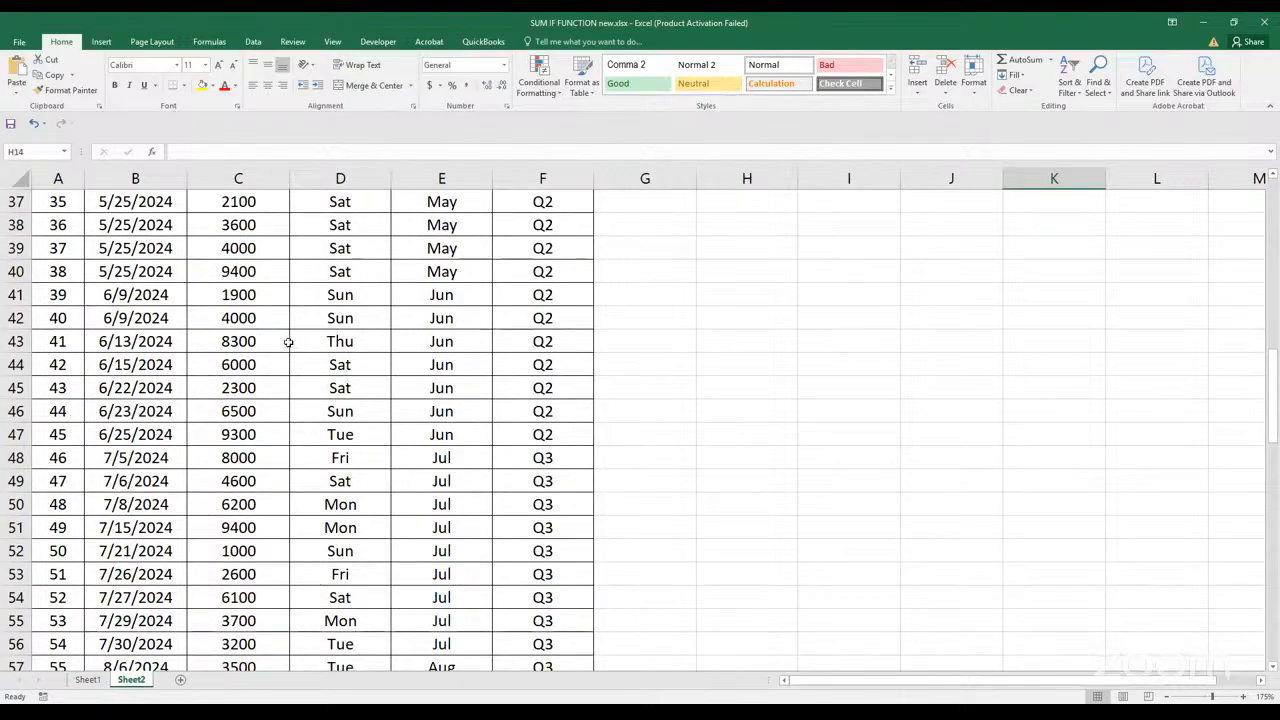
scroll(341, 343, "up", 8)
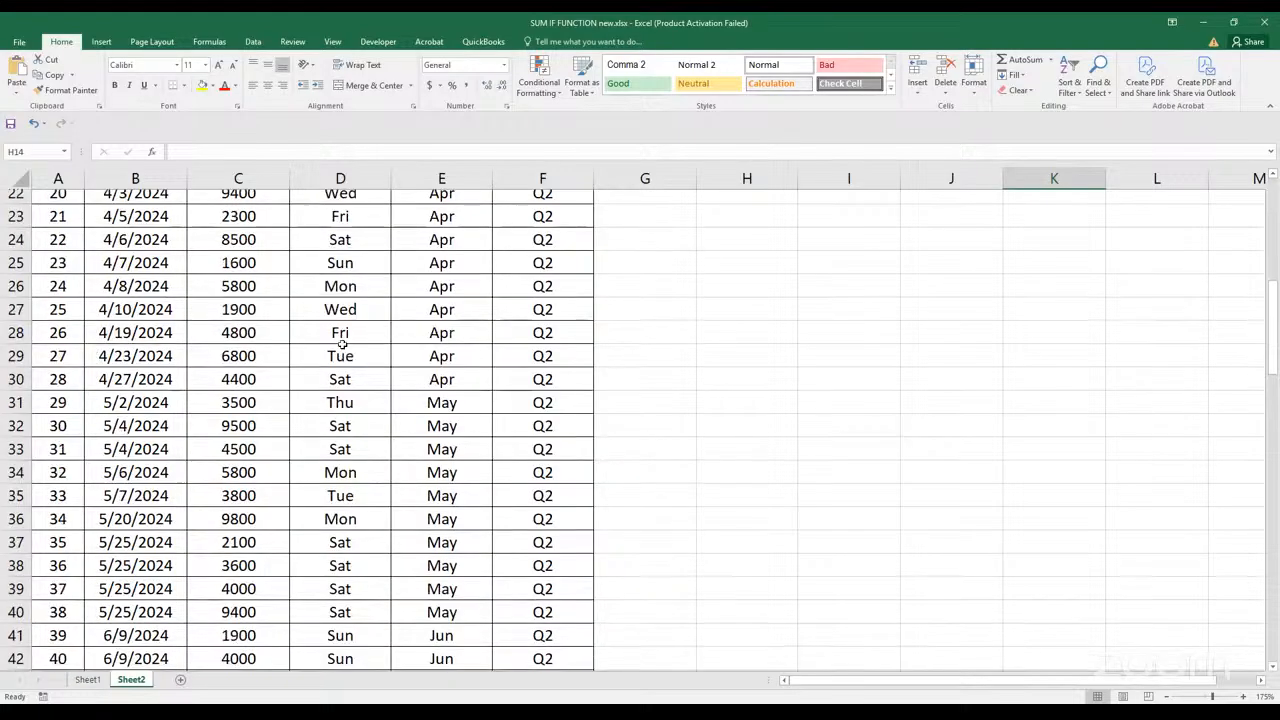
scroll(341, 343, "up", 4)
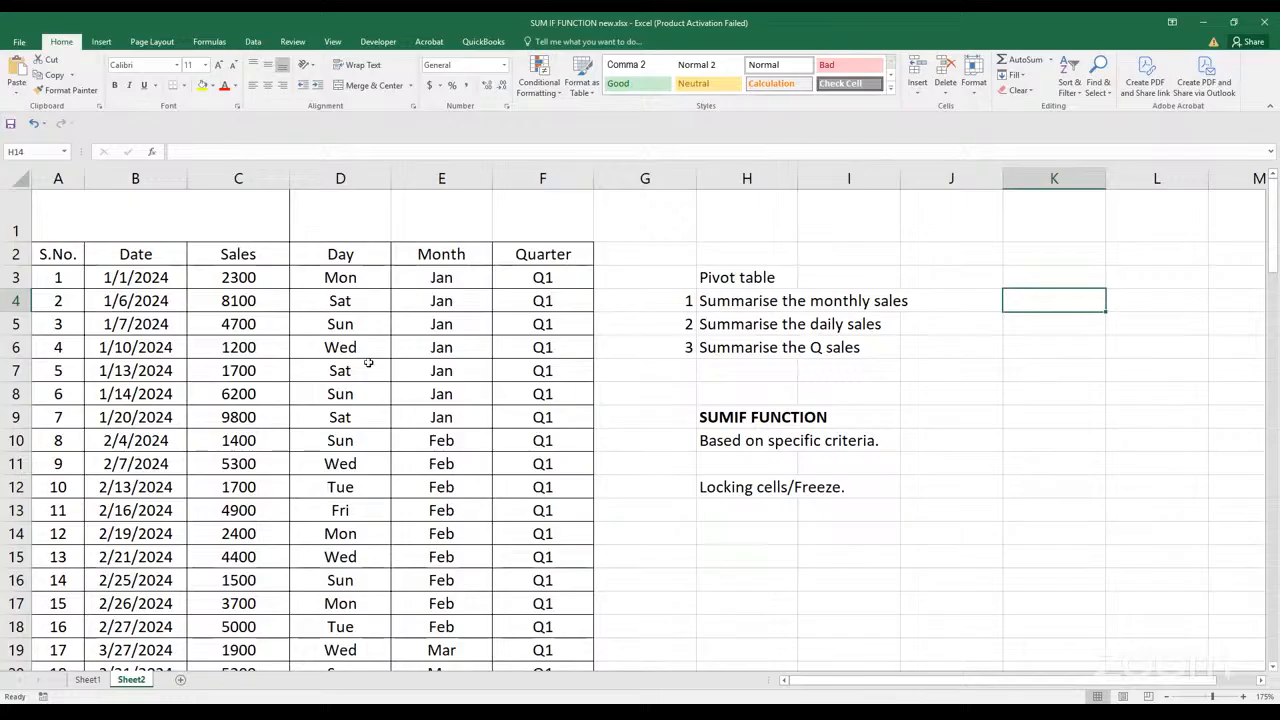
Enter the headings "Months" in cell K4 and "Sales" in cell L4, and make both bold
left_click(1047, 284)
left_click(1046, 297)
type("Mo")
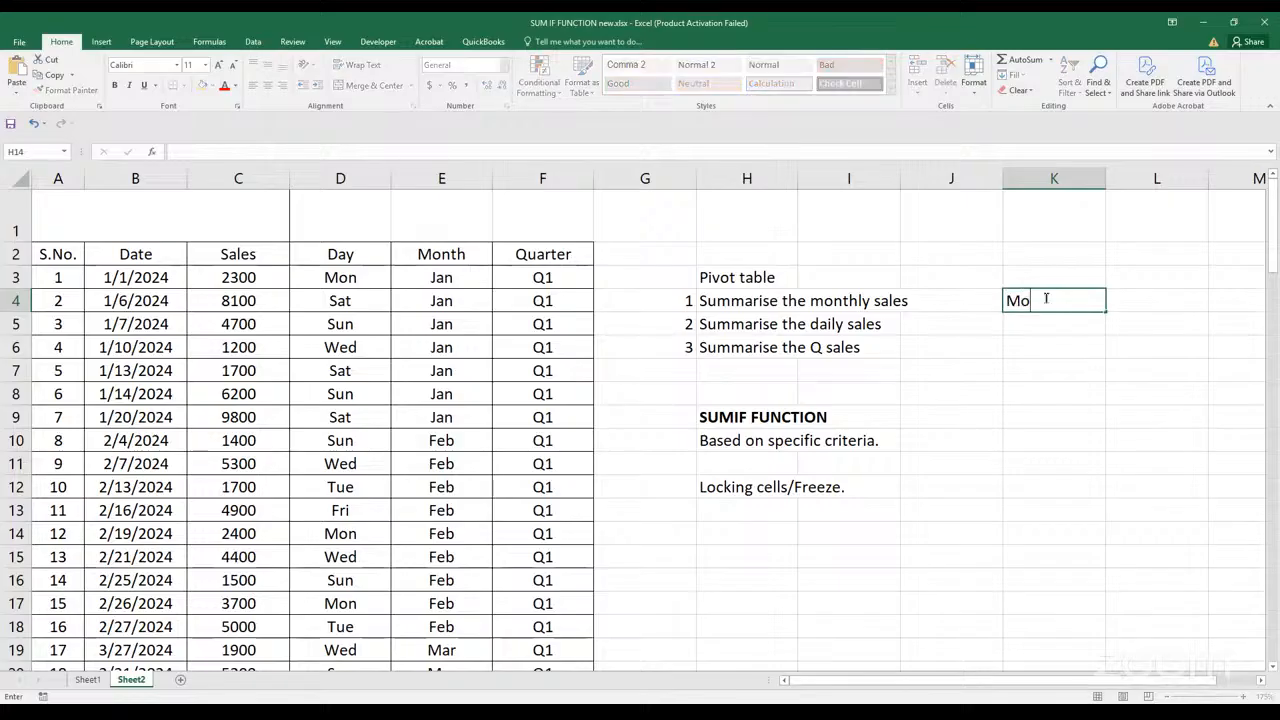
type("nths")
left_click(1164, 304)
type("Sales")
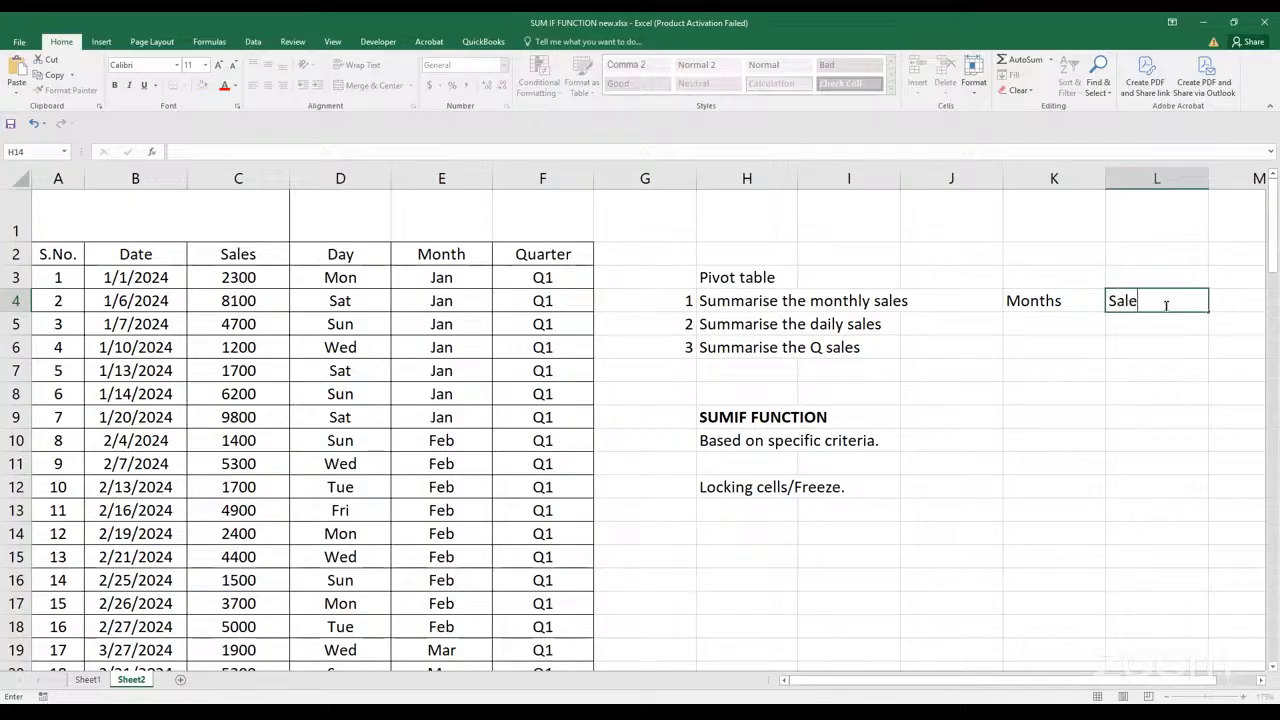
left_click(1163, 394)
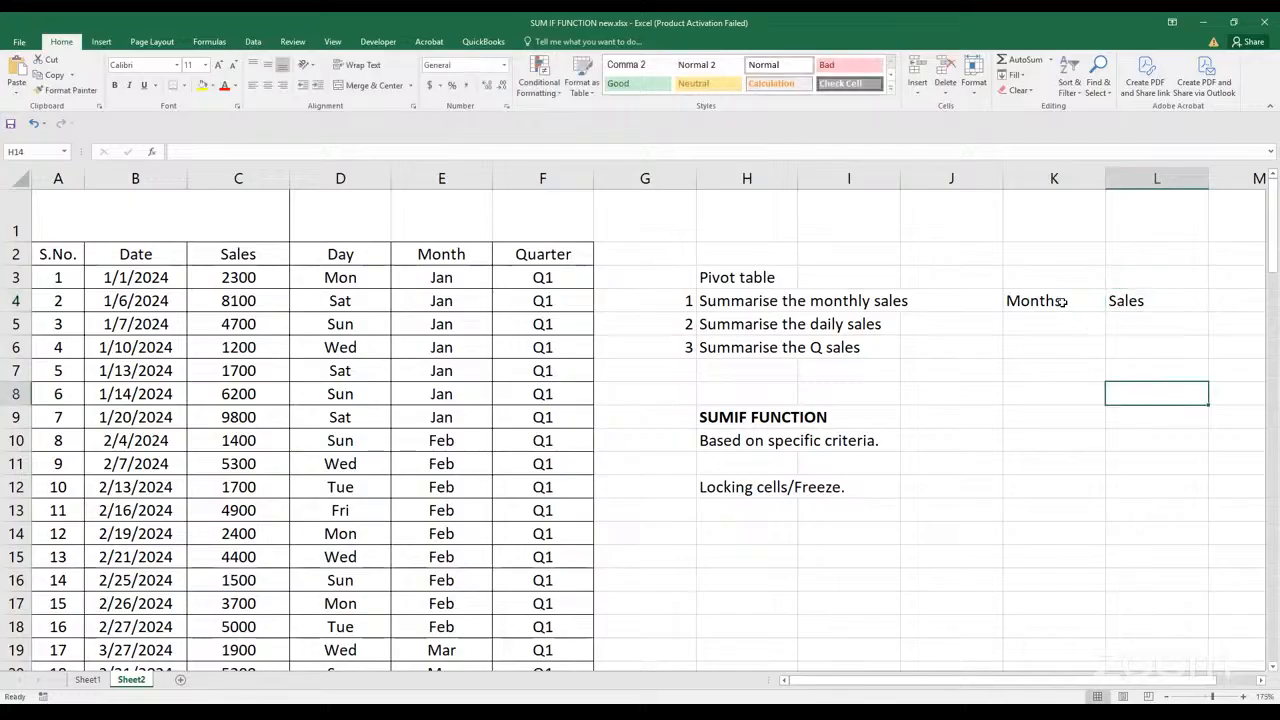
left_click_drag(1062, 301, 1134, 305)
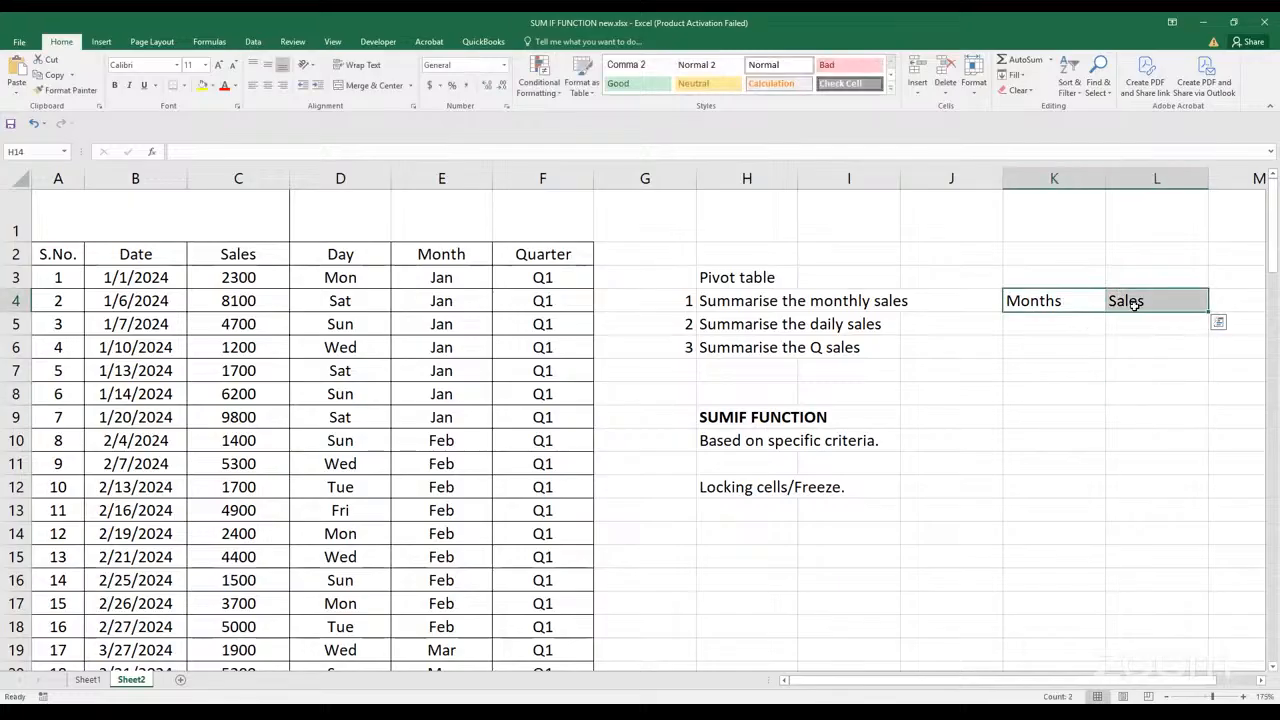
key("ctrl+b")
left_click(1077, 334)
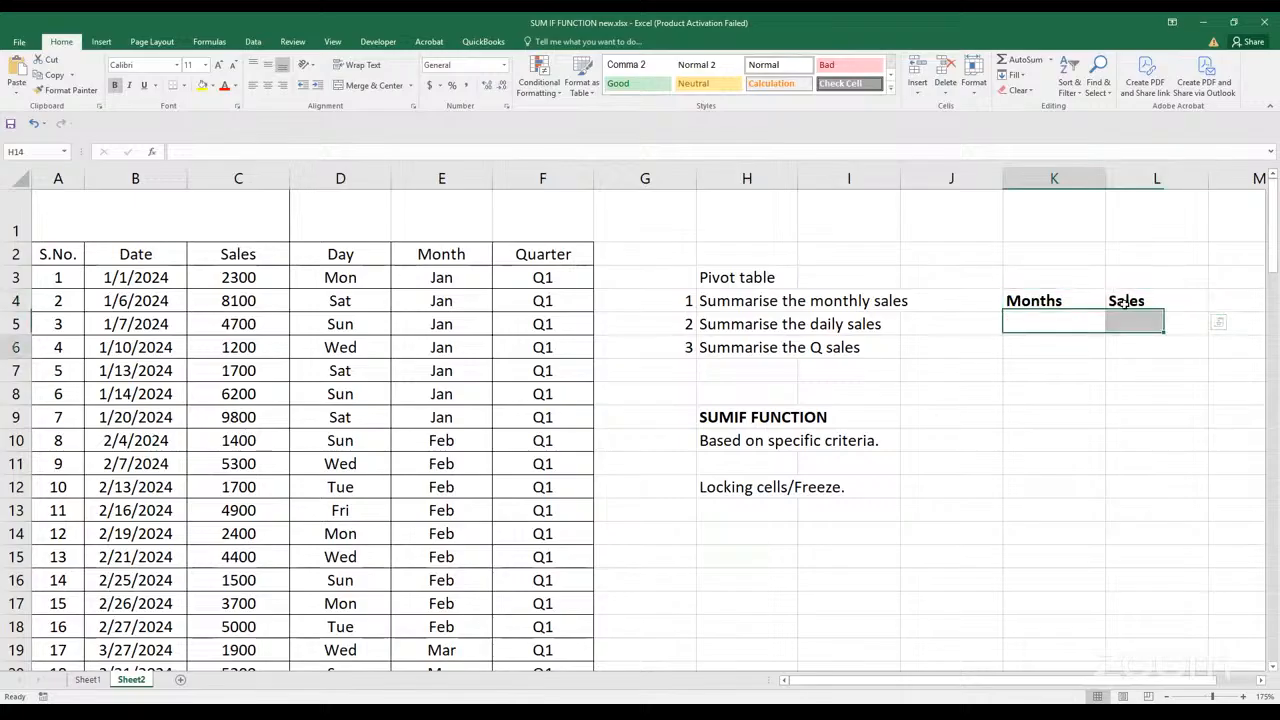
left_click(1126, 304)
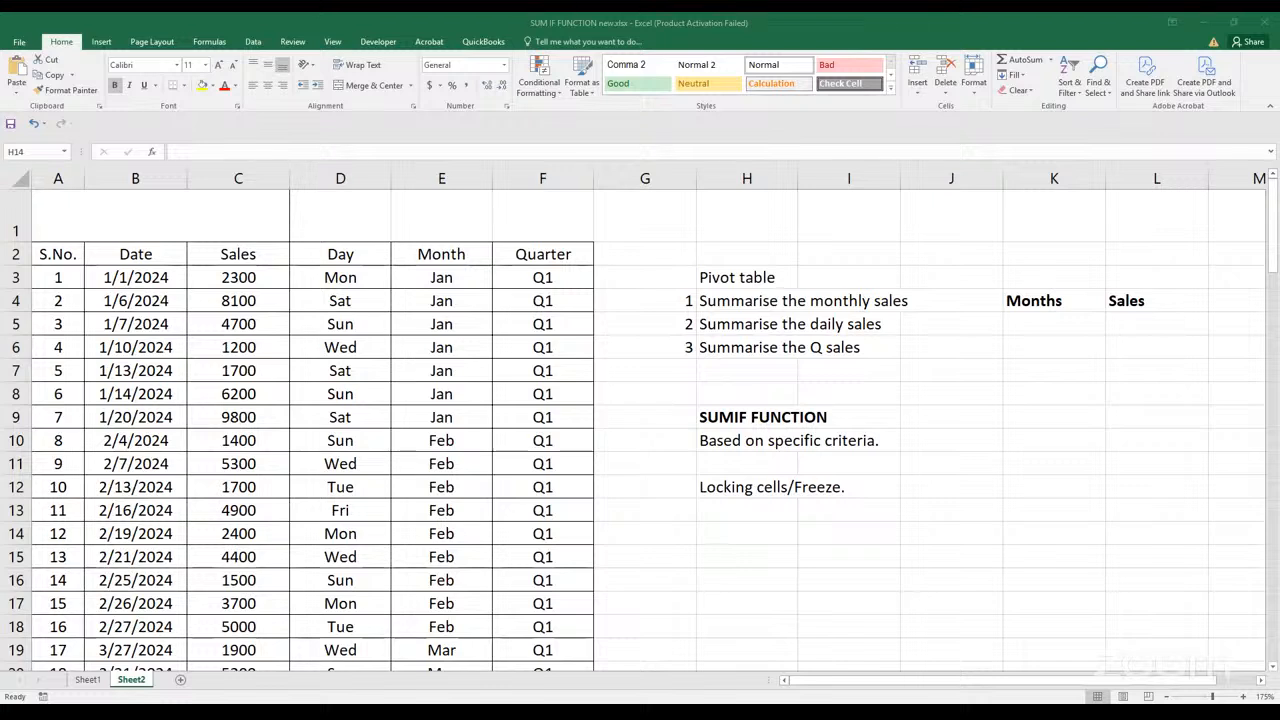
left_click(973, 458)
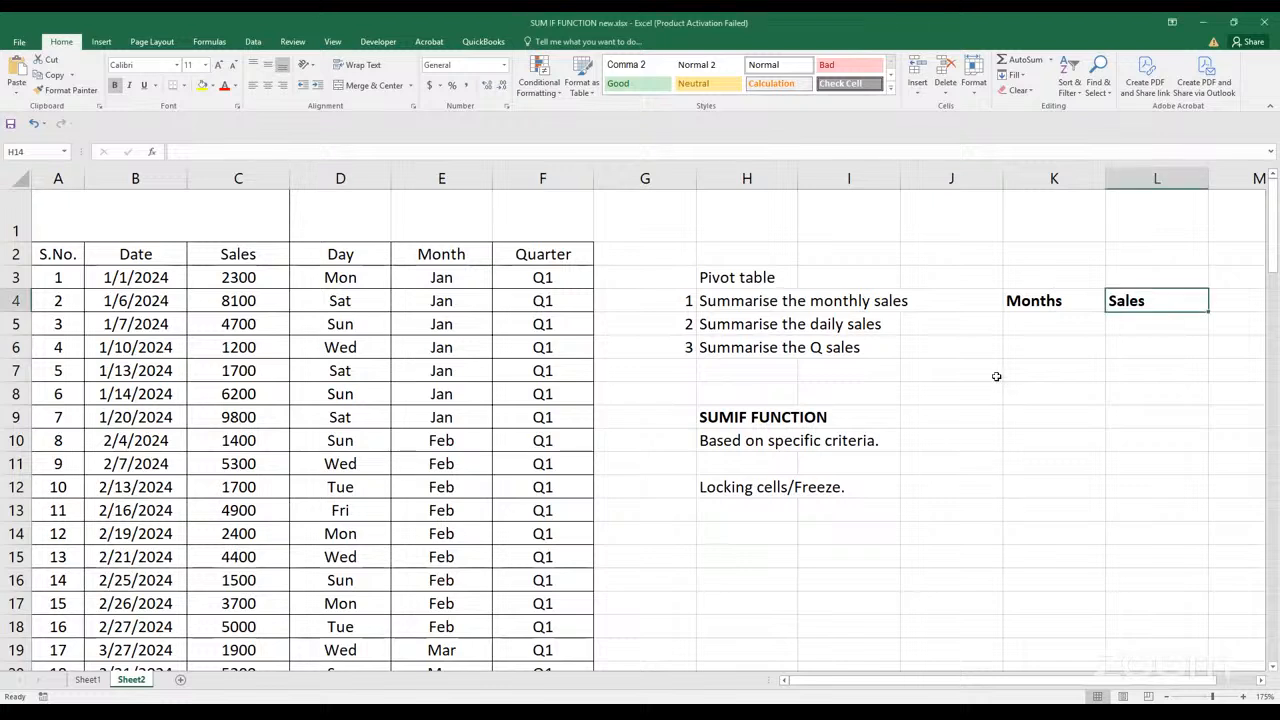
left_click(1063, 305)
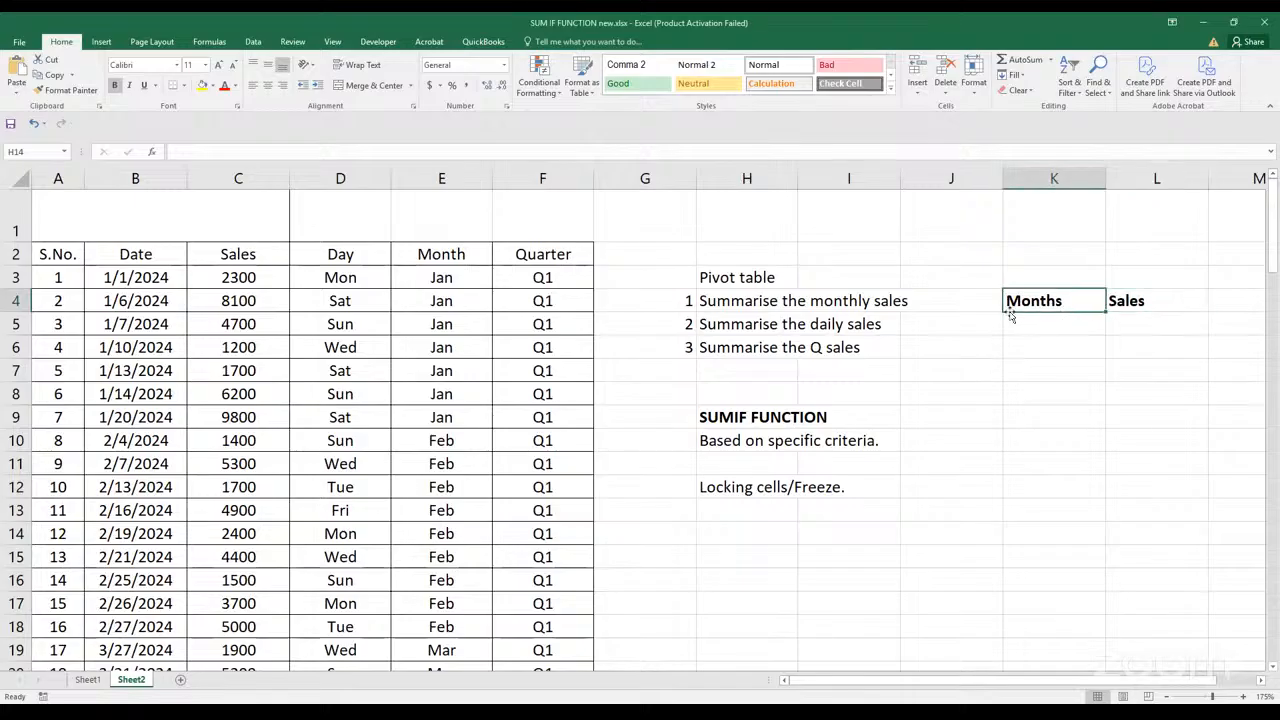
left_click(1026, 325)
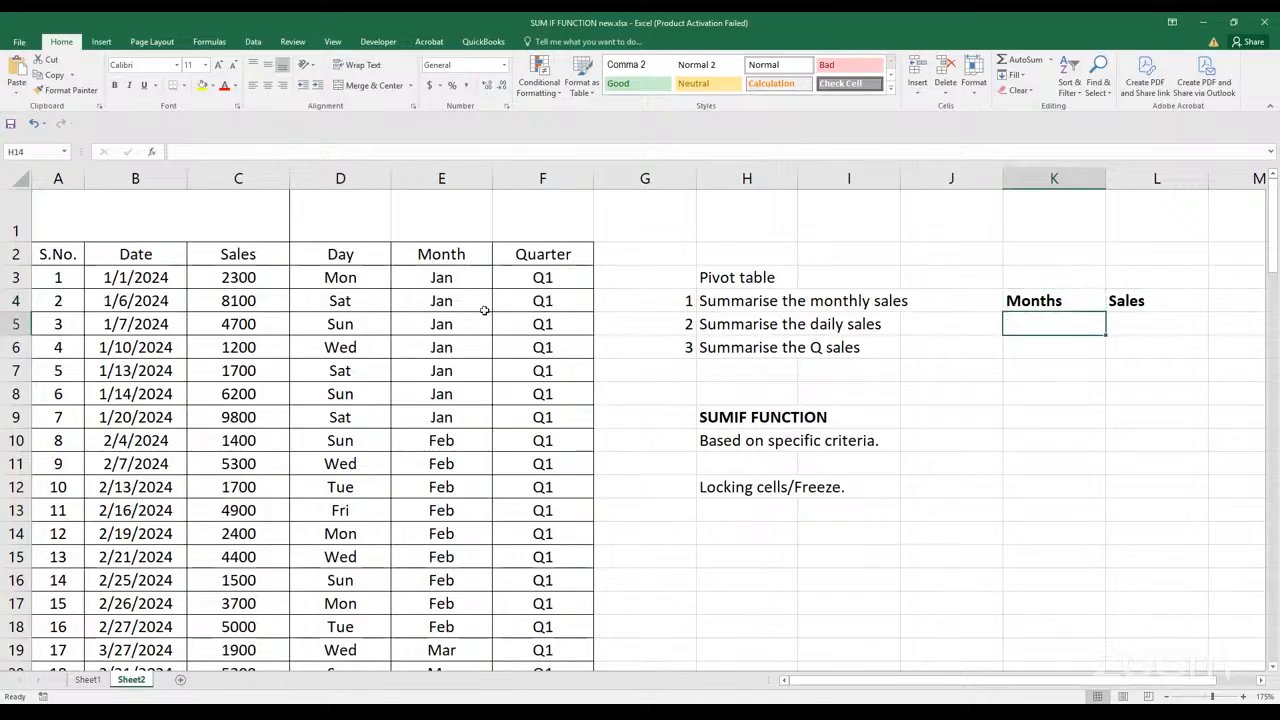
Make the sales data table's header row A2:F2 bold
left_click(450, 274)
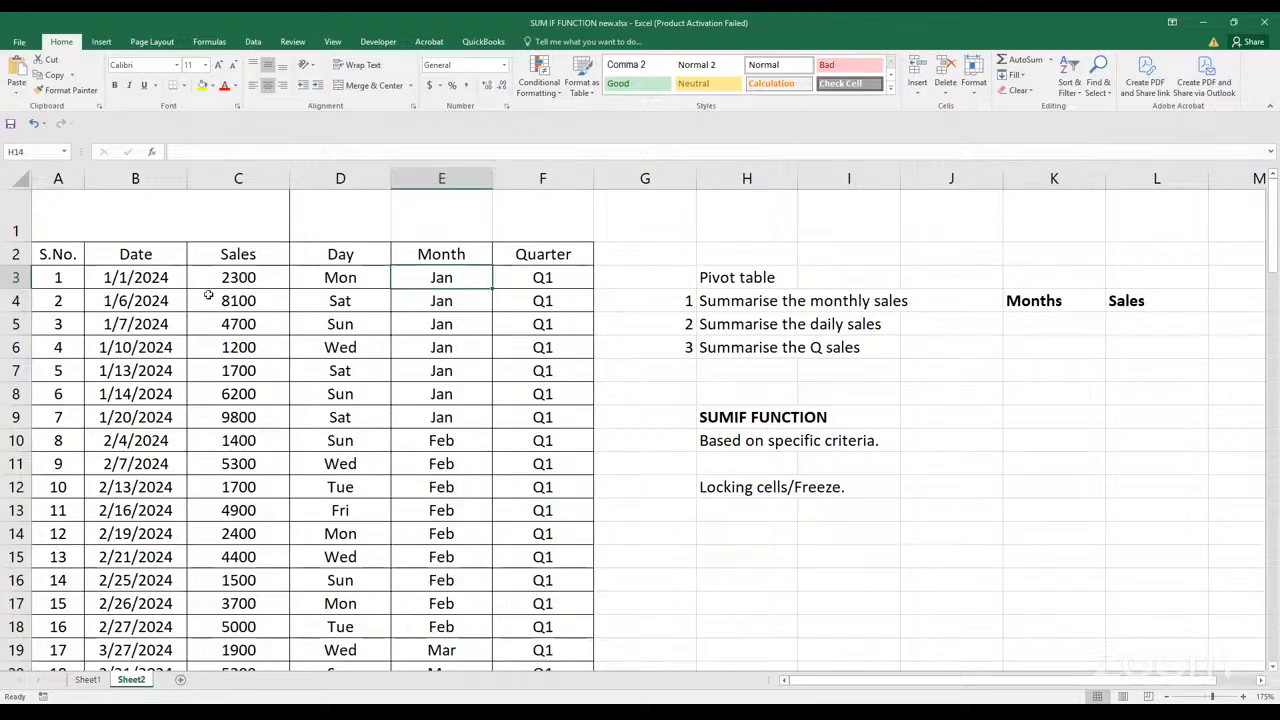
left_click_drag(38, 254, 507, 260)
key("ctrl+b")
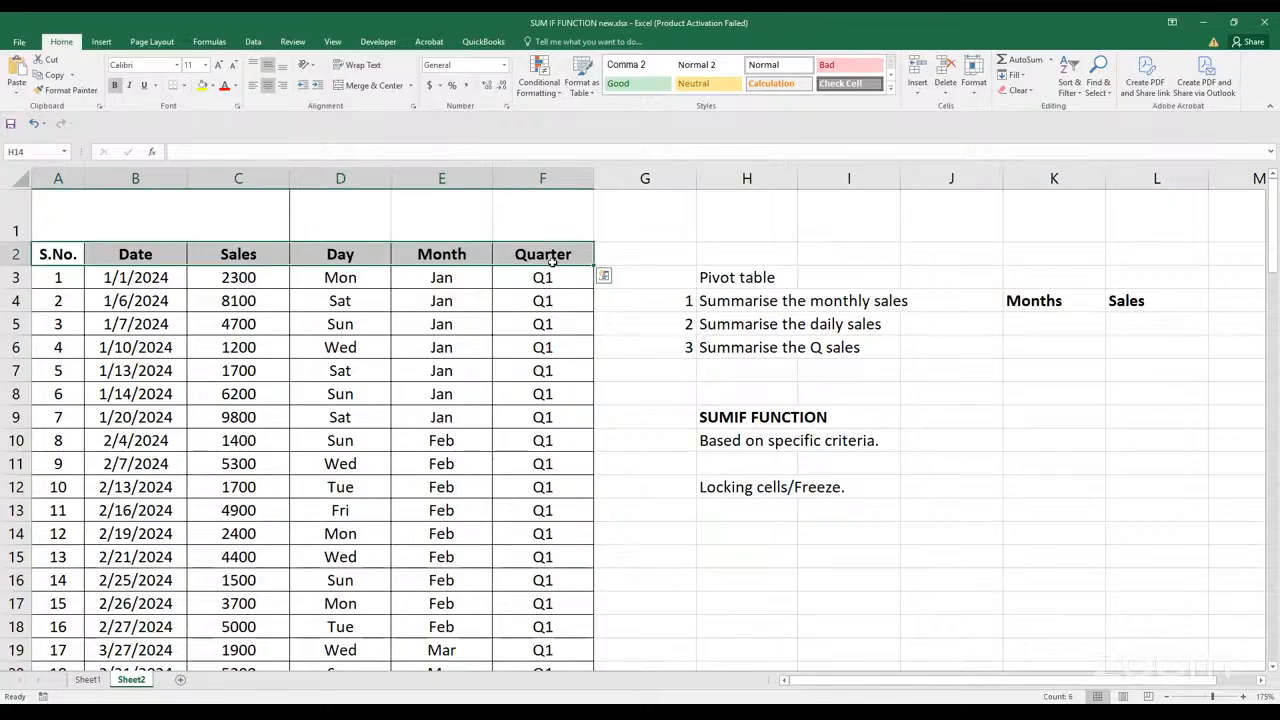
Examine the month entries in the first rows of the sales data table's Month column
left_click(460, 279)
left_click(460, 301)
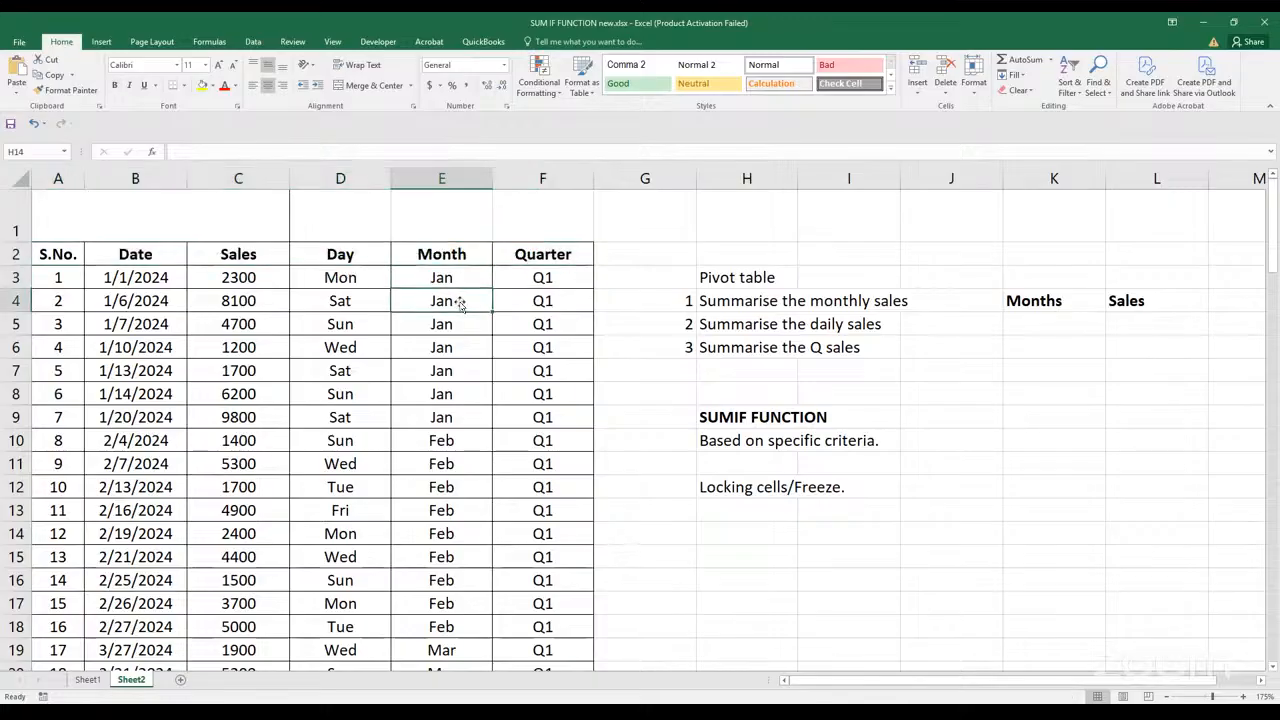
left_click(454, 324)
left_click(452, 347)
left_click(452, 371)
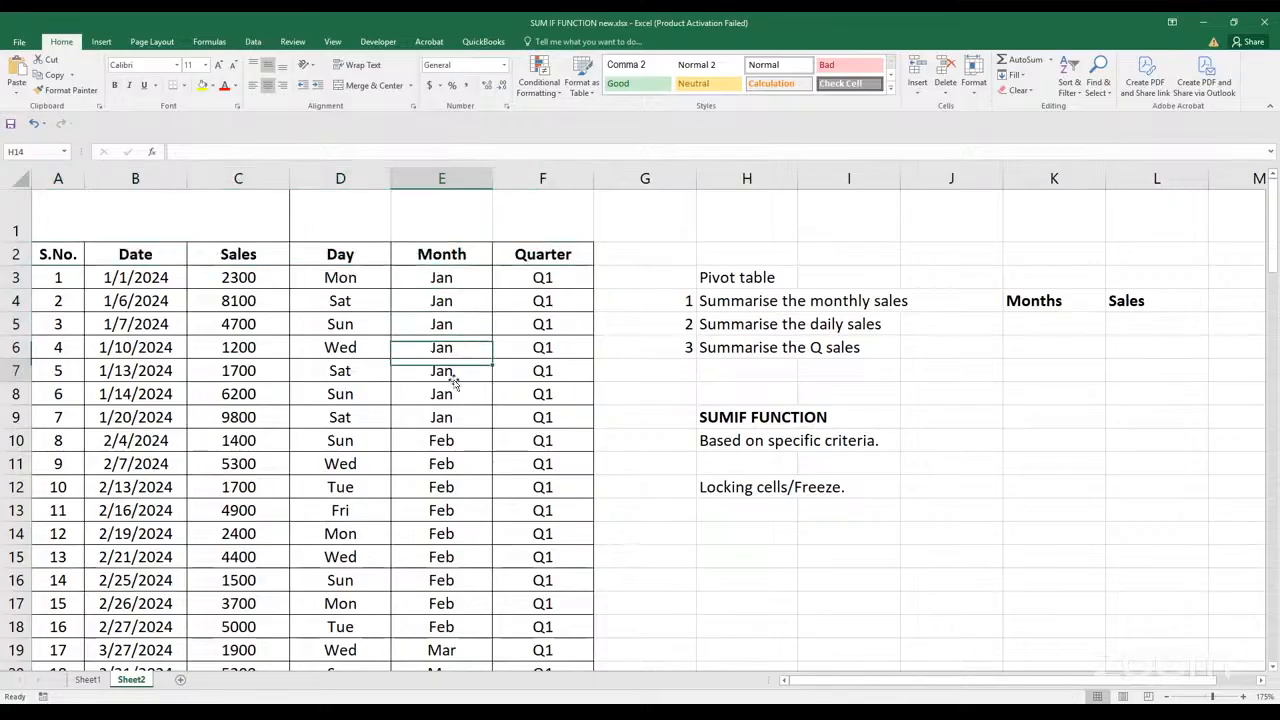
left_click(452, 394)
left_click(450, 442)
left_click(452, 418)
left_click(452, 394)
left_click(452, 371)
left_click(455, 352)
left_click(450, 282)
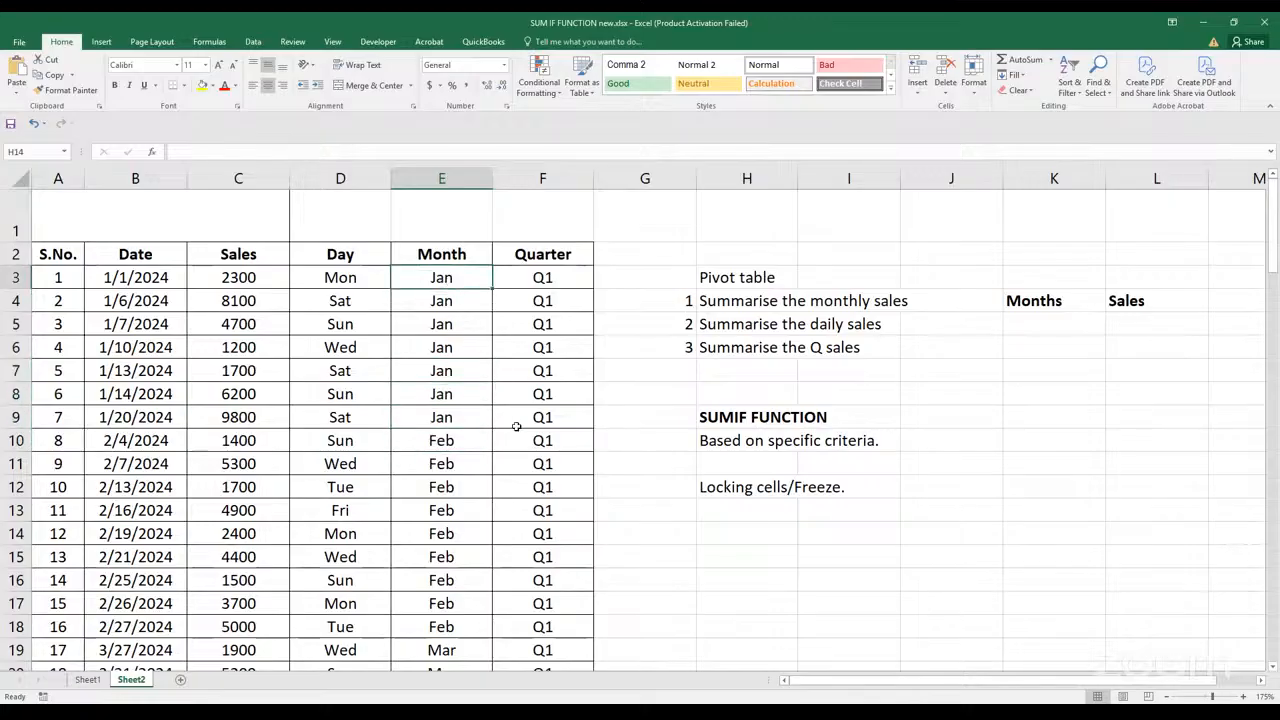
Enter Jan in K5 and Feb in K6 under Months, and fill the series down to Dec in K16
left_click(1056, 321)
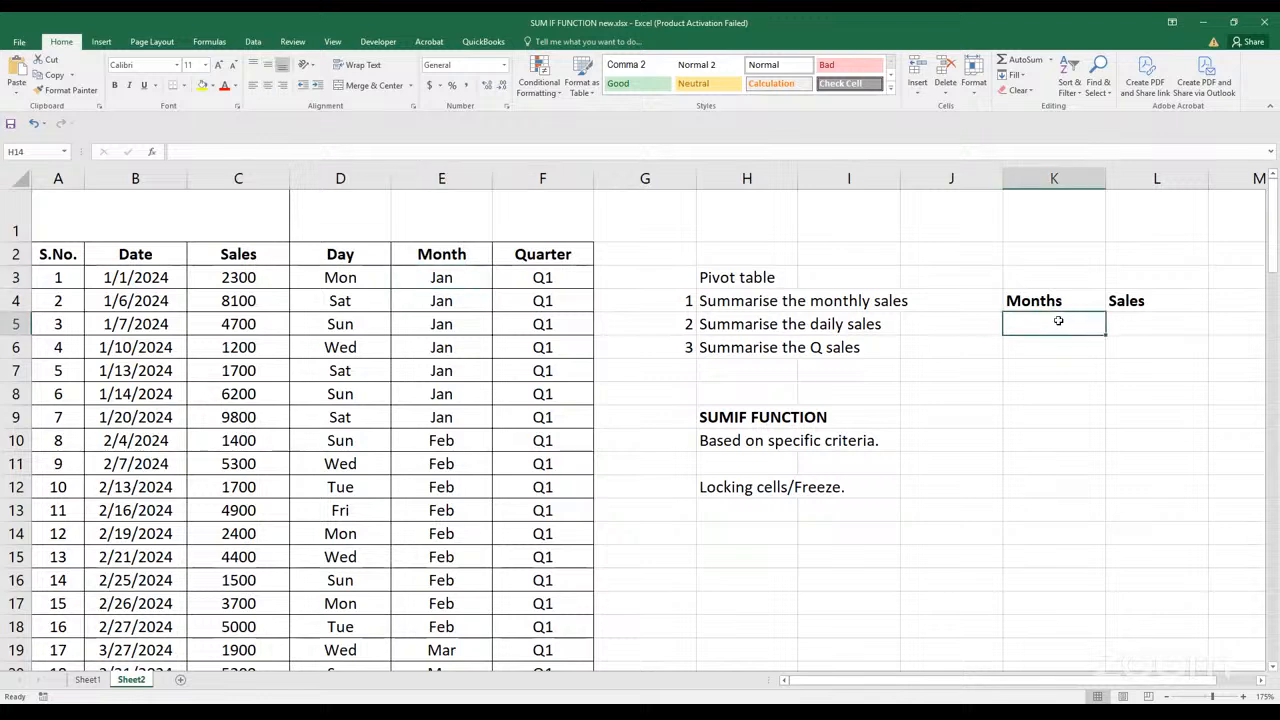
type("Jan")
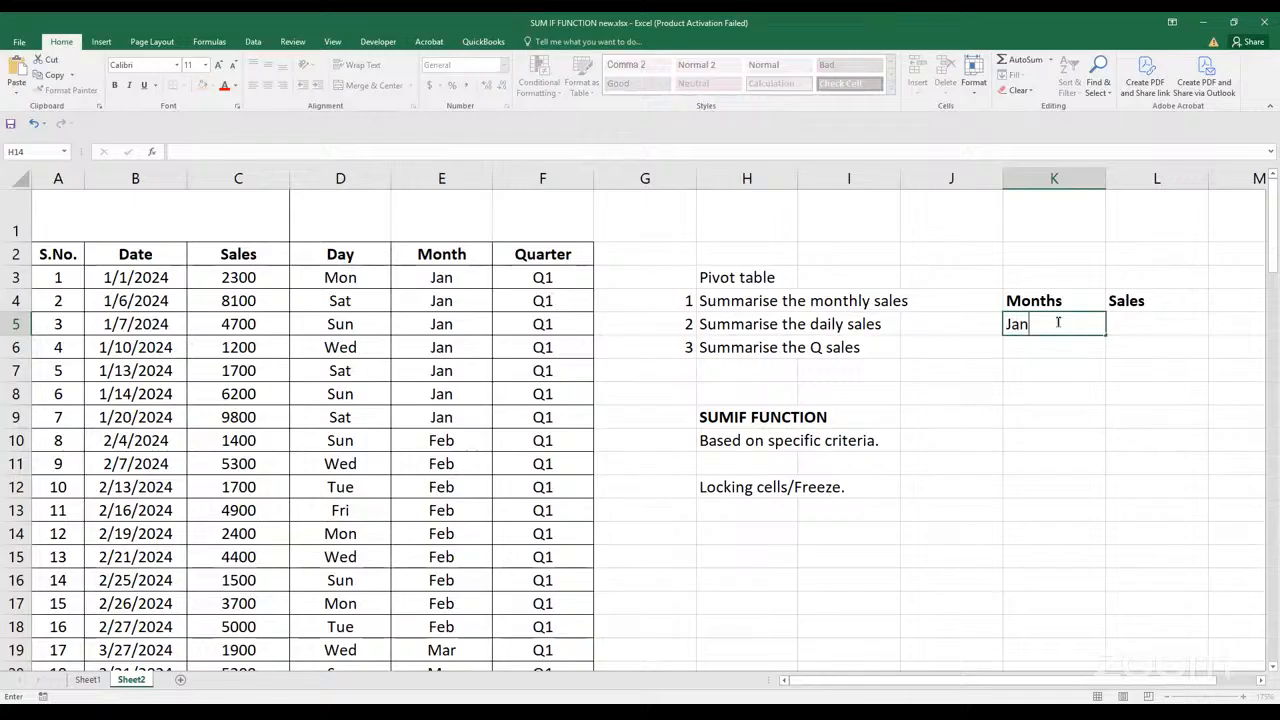
key("Return")
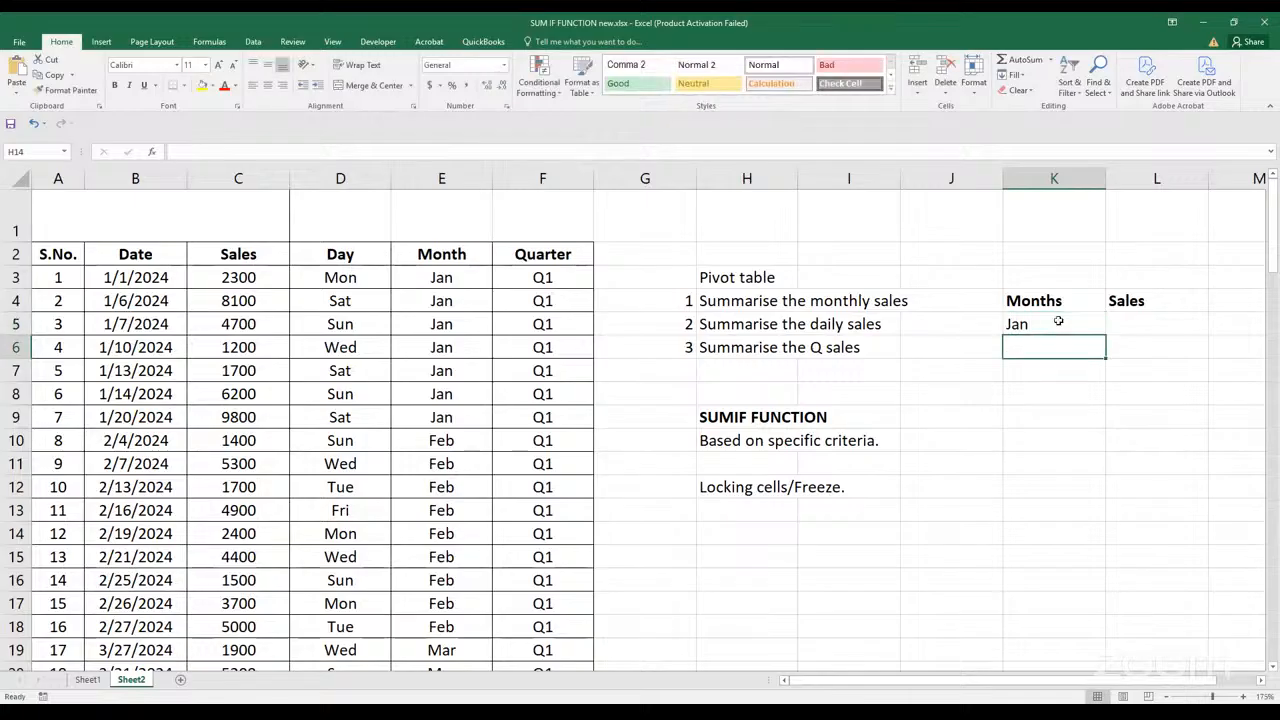
type("Feb")
left_click(1050, 401)
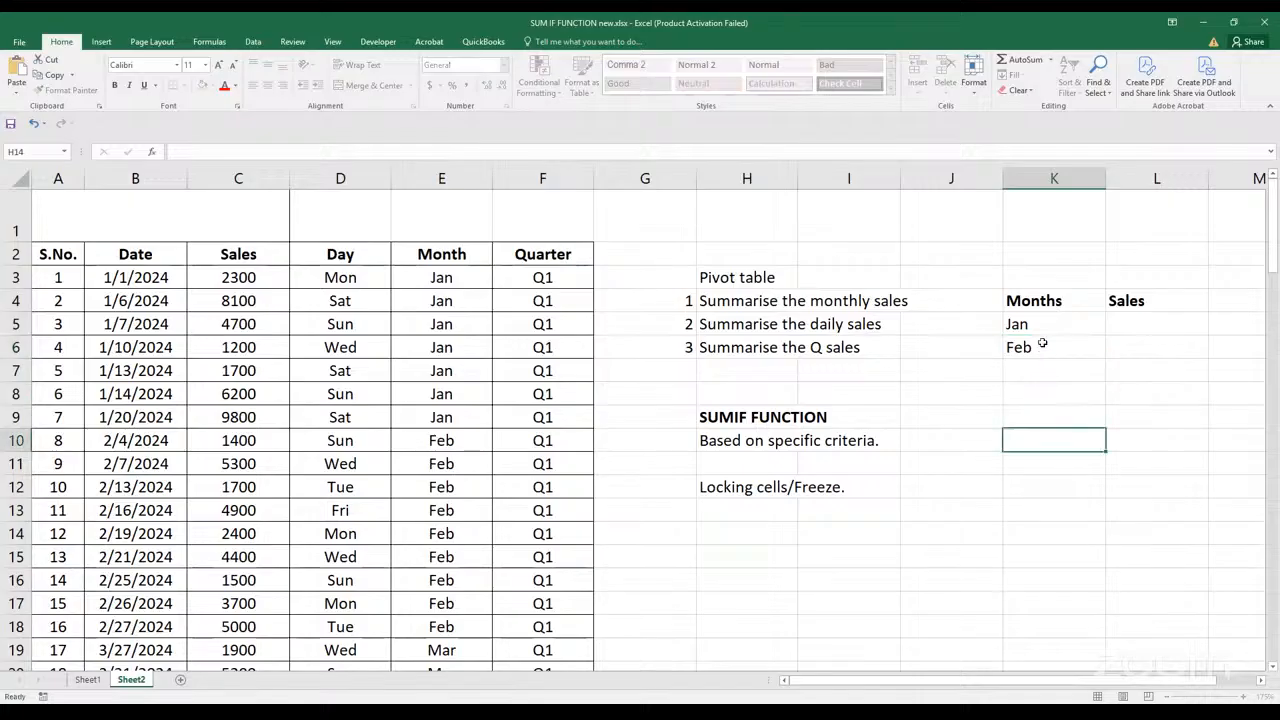
left_click_drag(1043, 322, 1086, 591)
left_click(1168, 476)
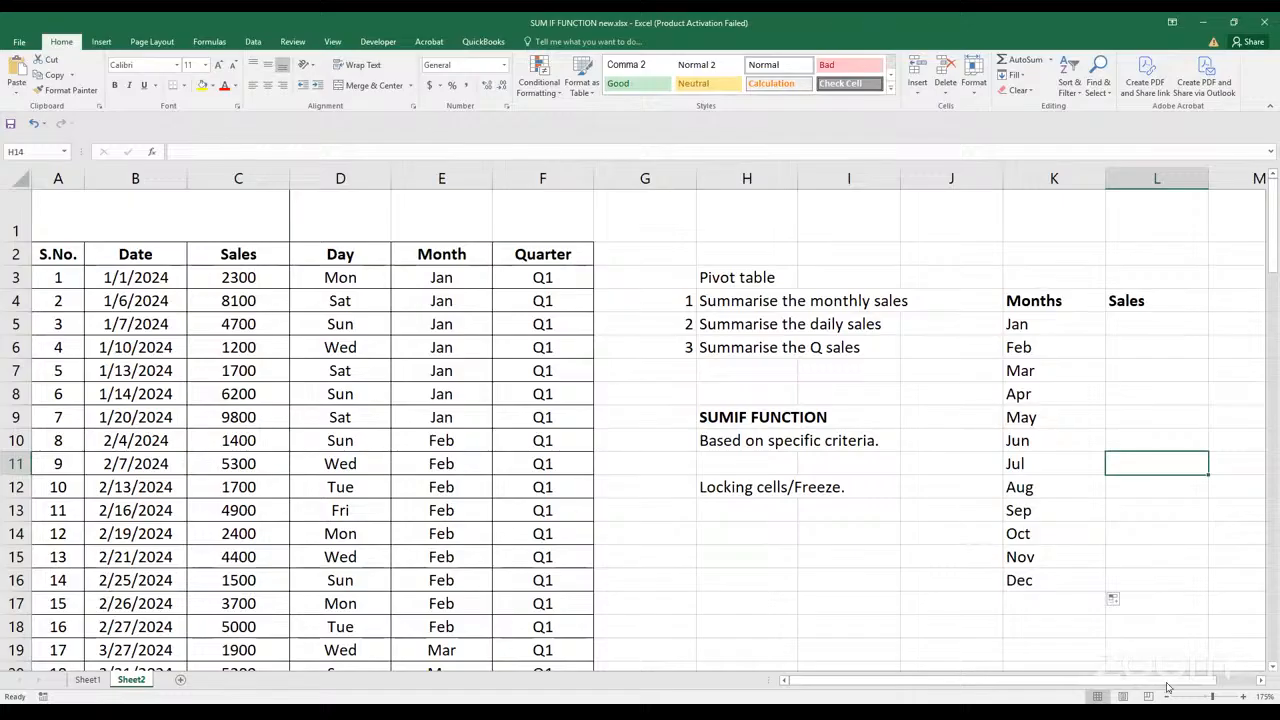
left_click(1122, 326)
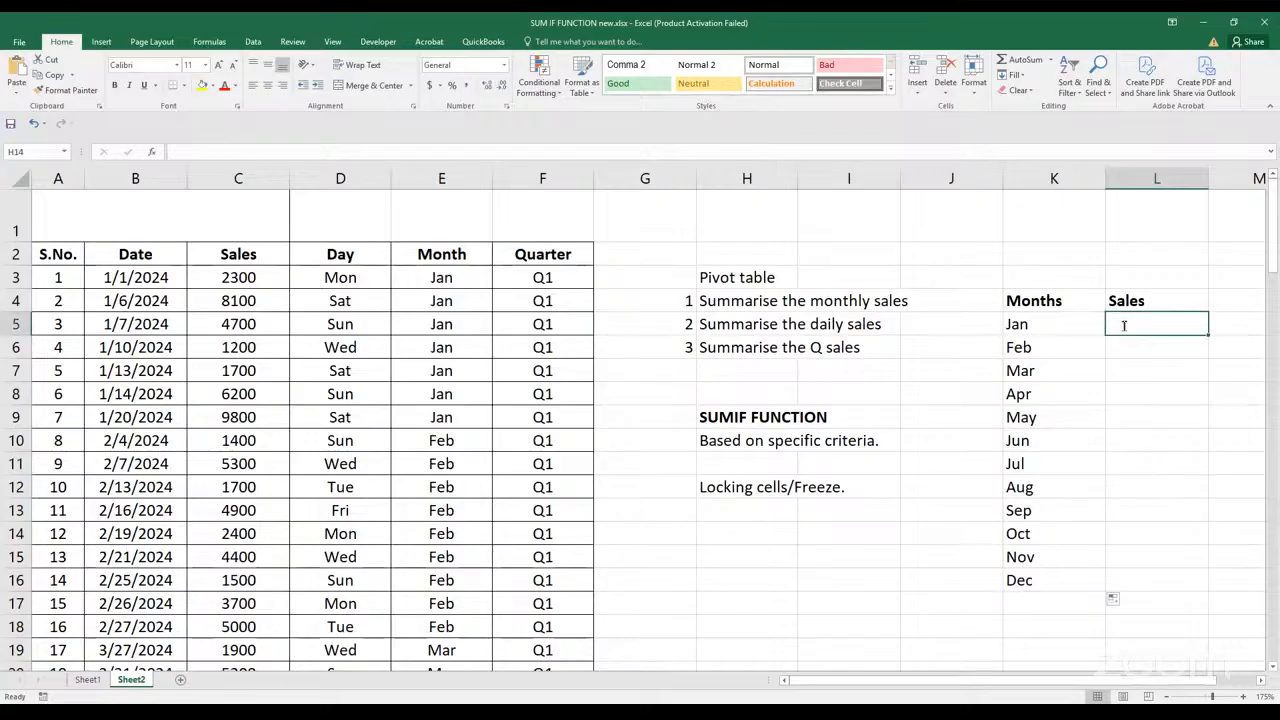
type("=s")
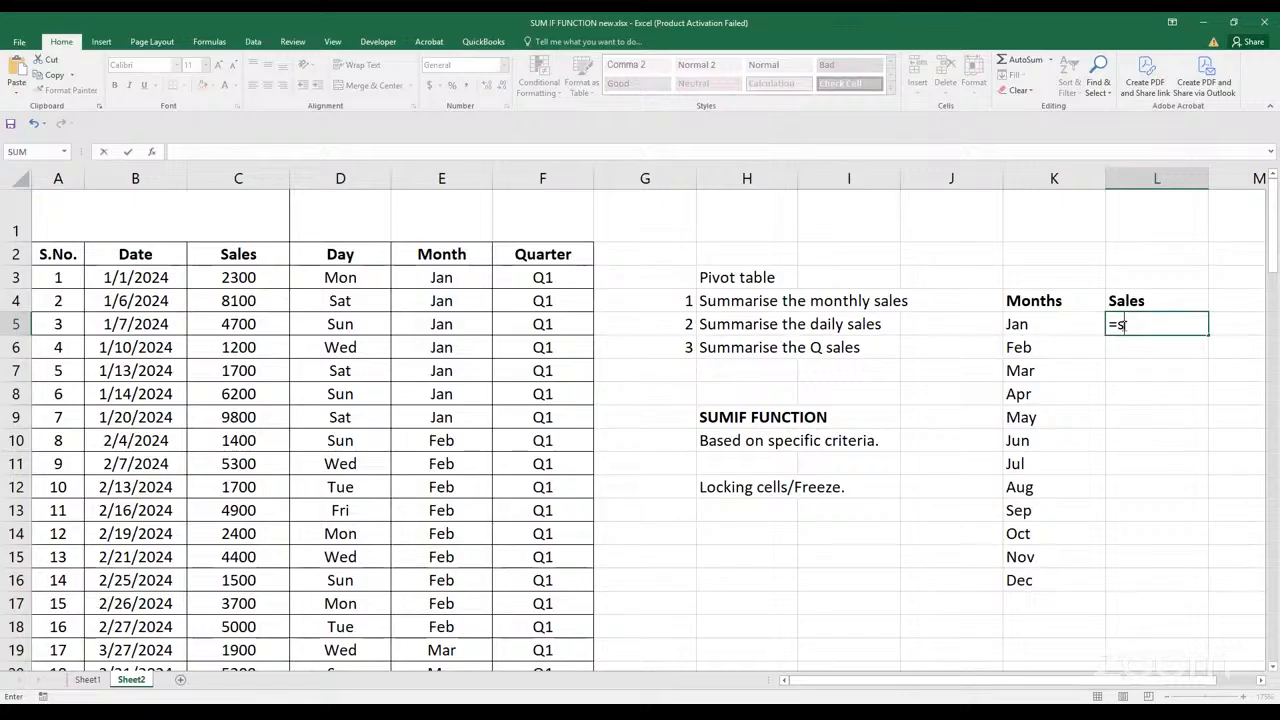
type("umif")
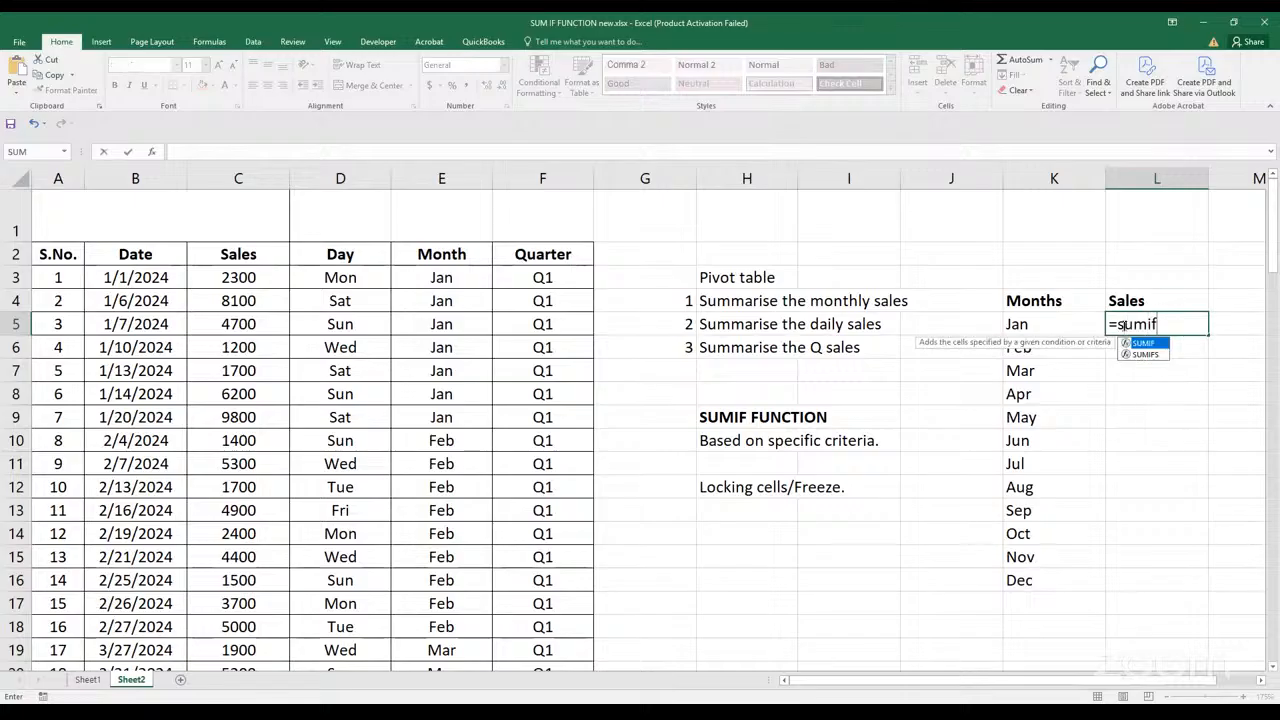
key("BackSpace")
key("Escape")
Change the heading in cell H3 above the numbered task list to "SUMIF FUNCTION"
left_click(729, 279)
type("sumif")
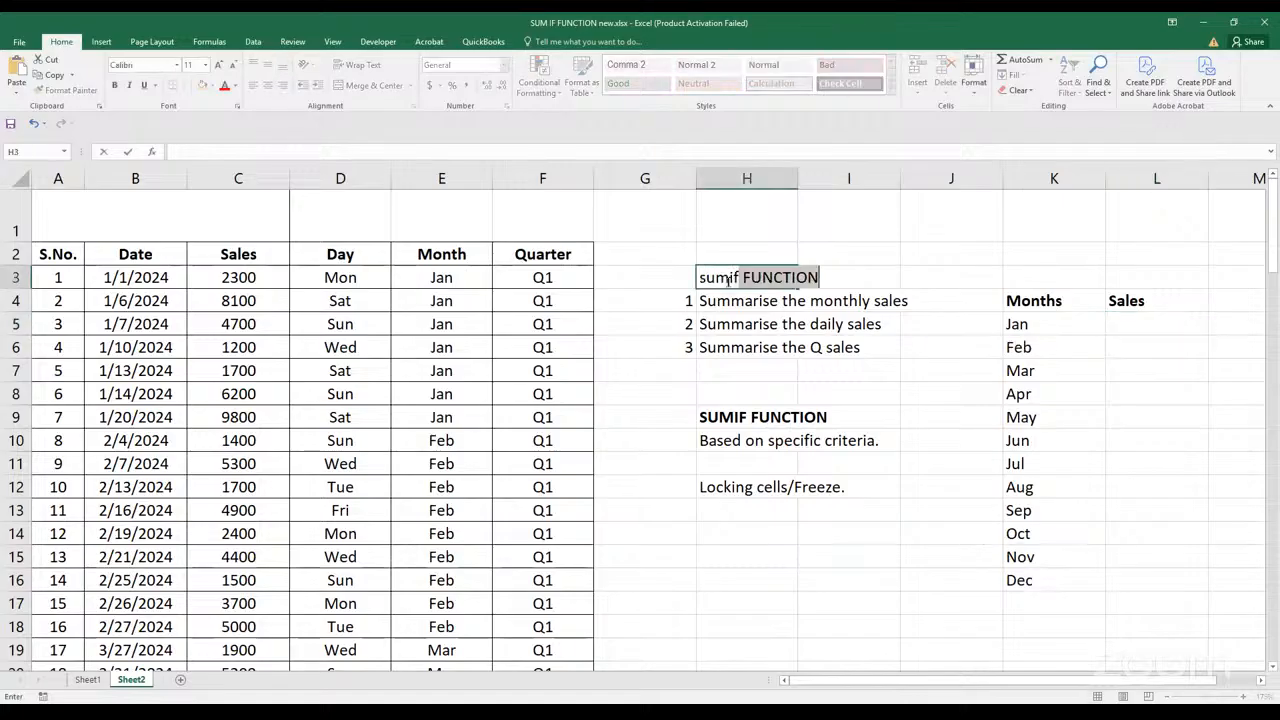
key("Return")
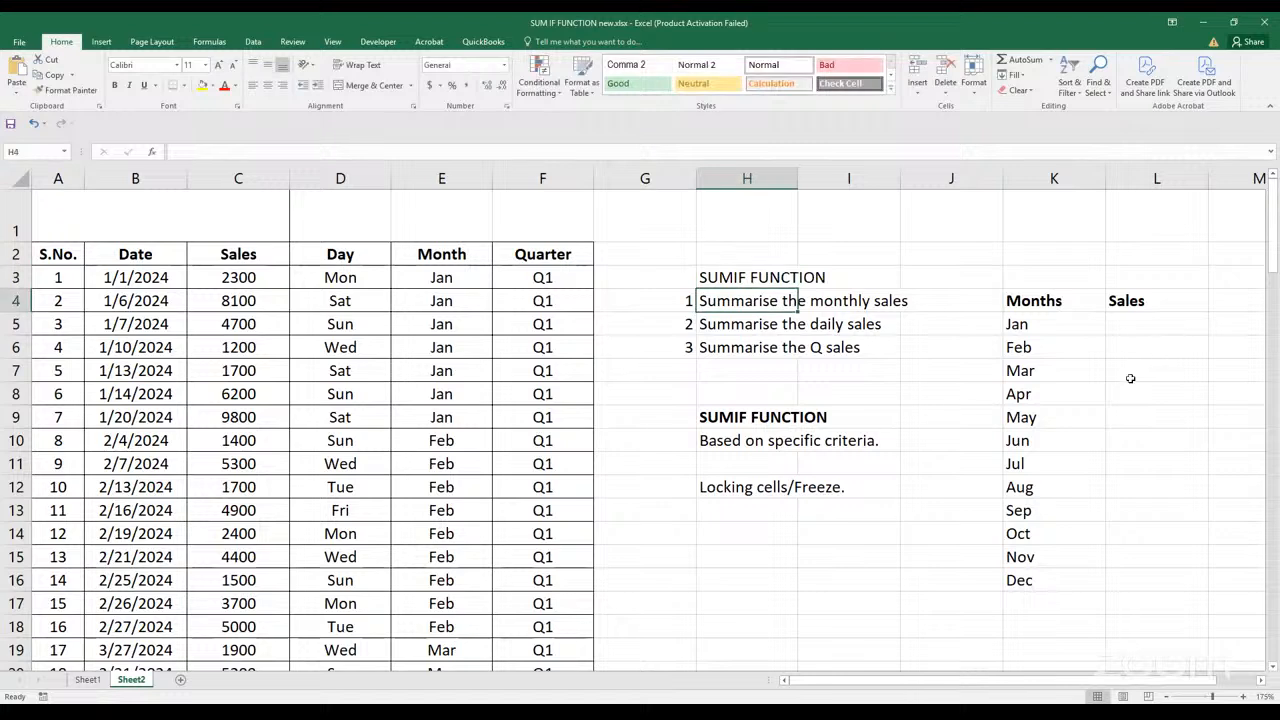
left_click(1124, 336)
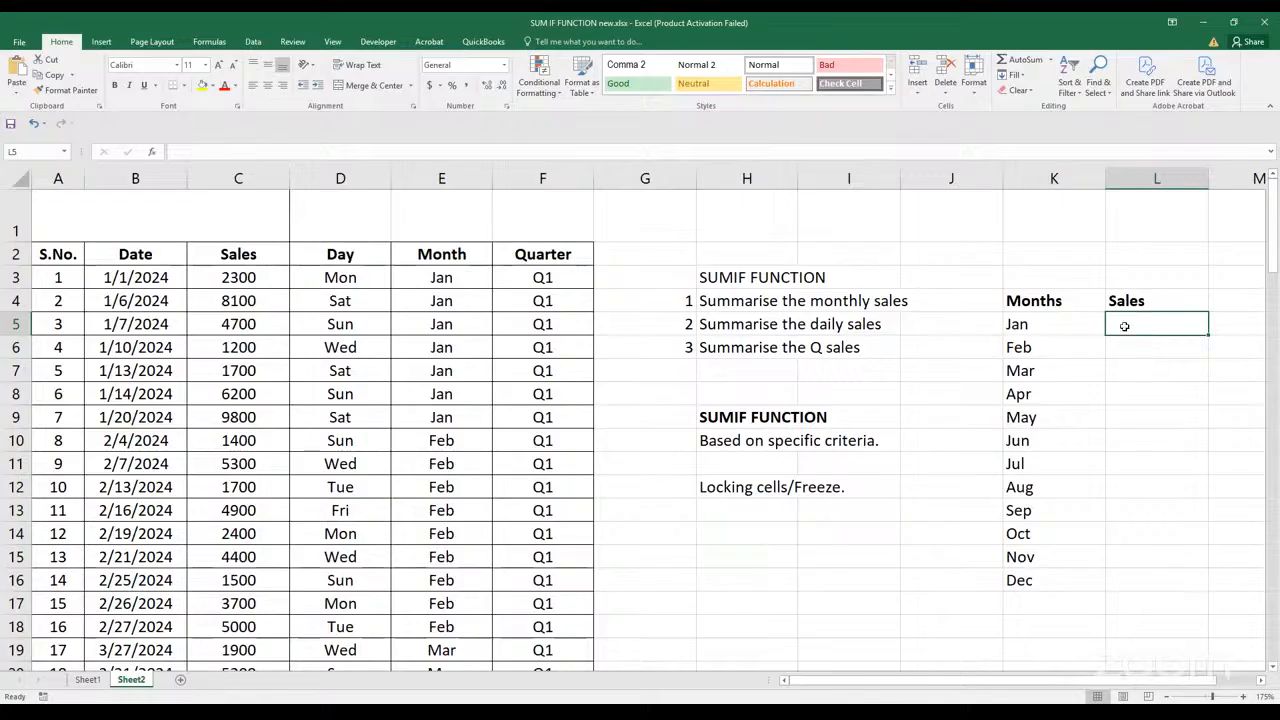
left_click(1151, 431)
left_click(1124, 322)
left_click(1132, 343)
left_click(1130, 334)
left_click(1136, 386)
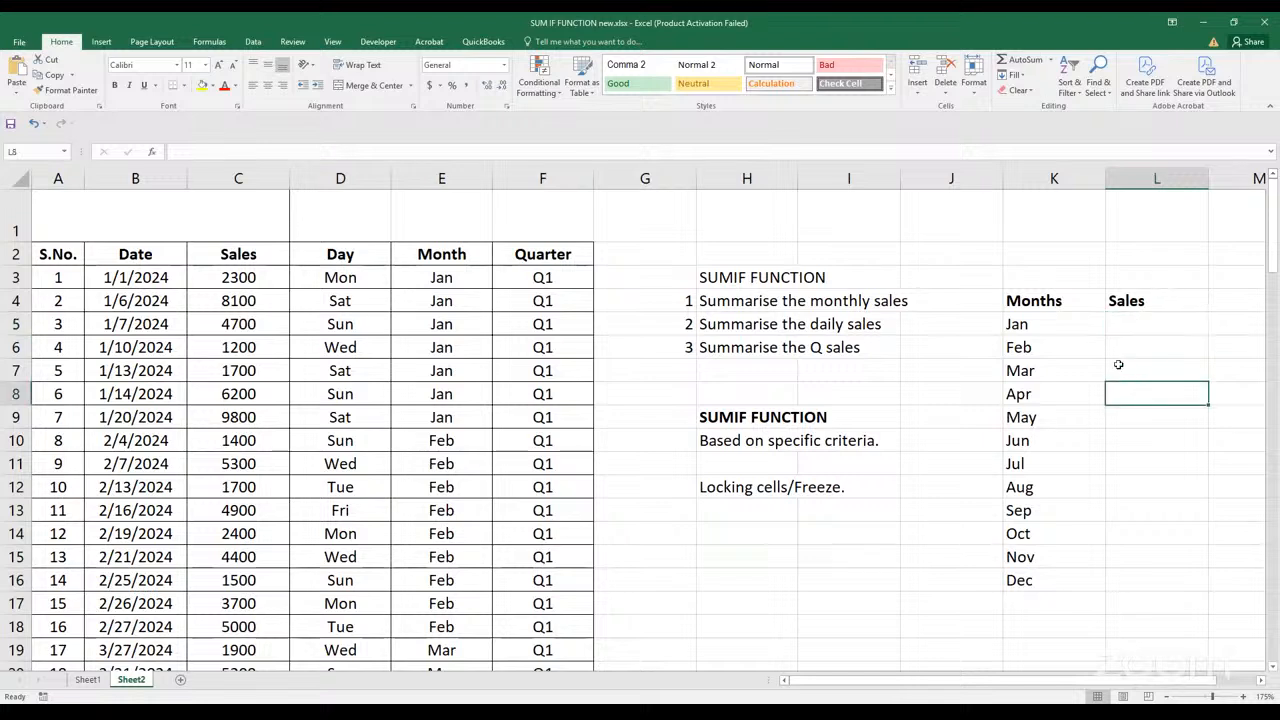
left_click(1130, 340)
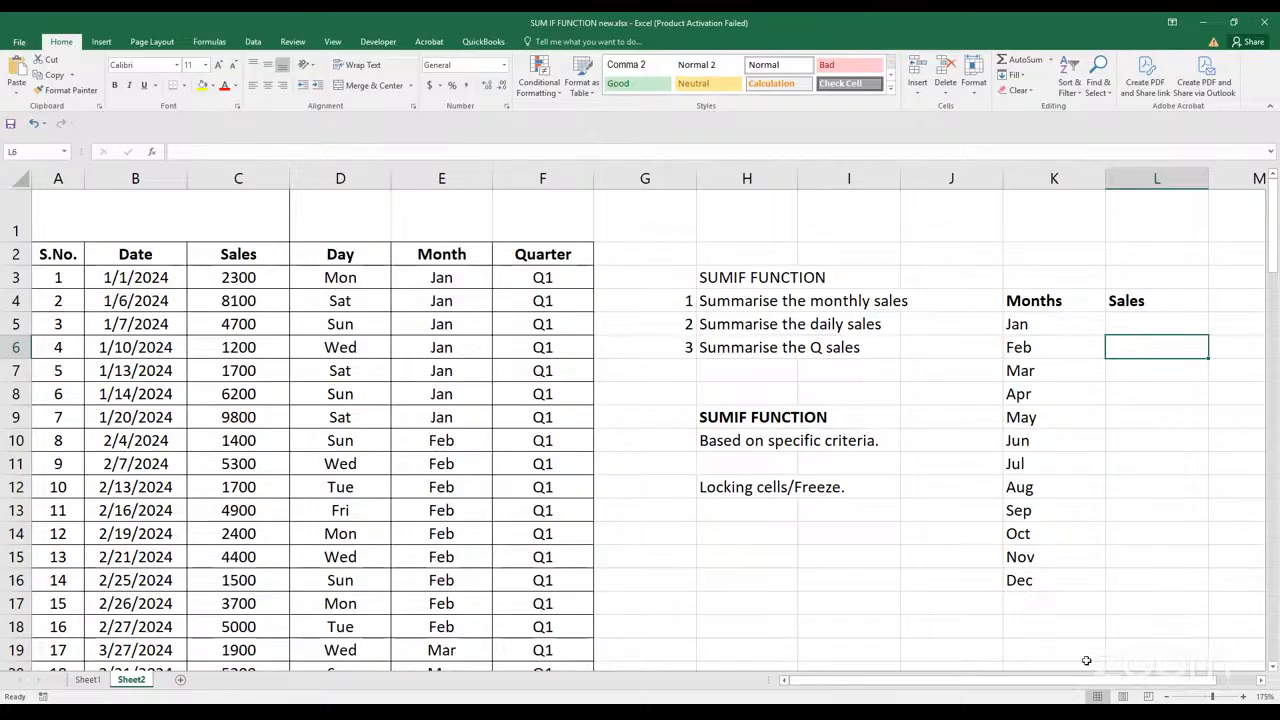
left_click(1140, 405)
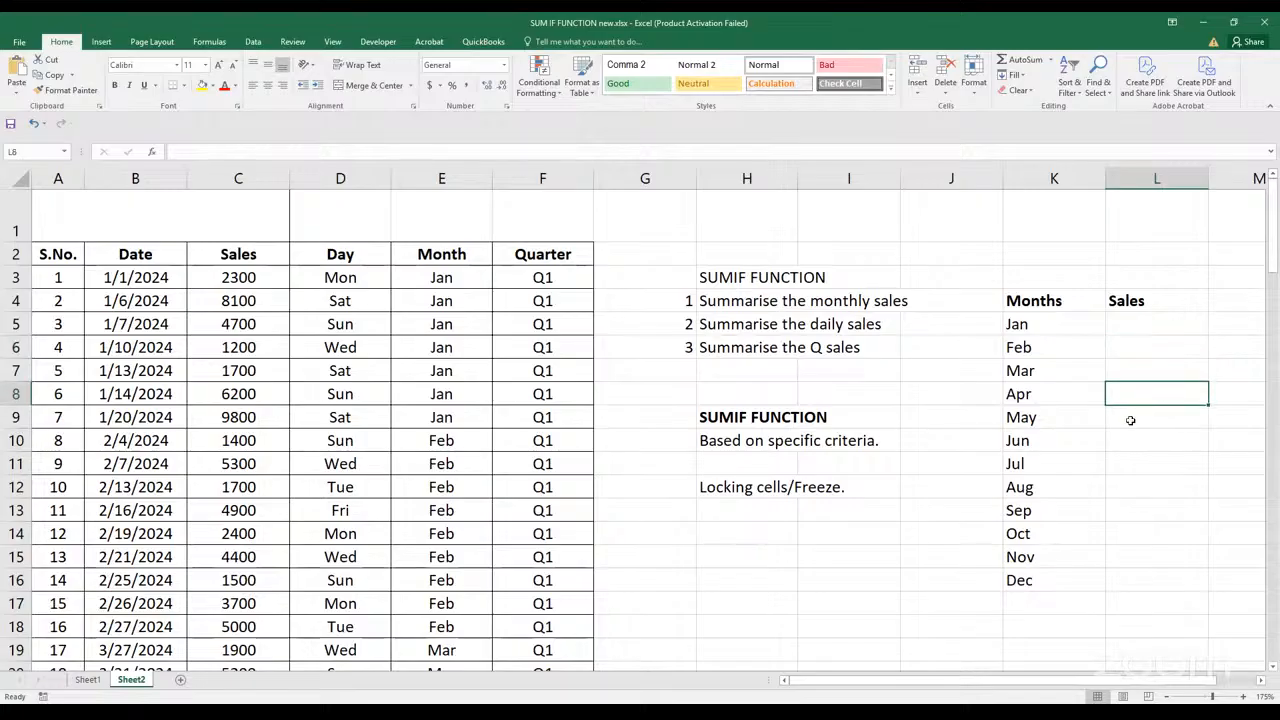
left_click(1140, 324)
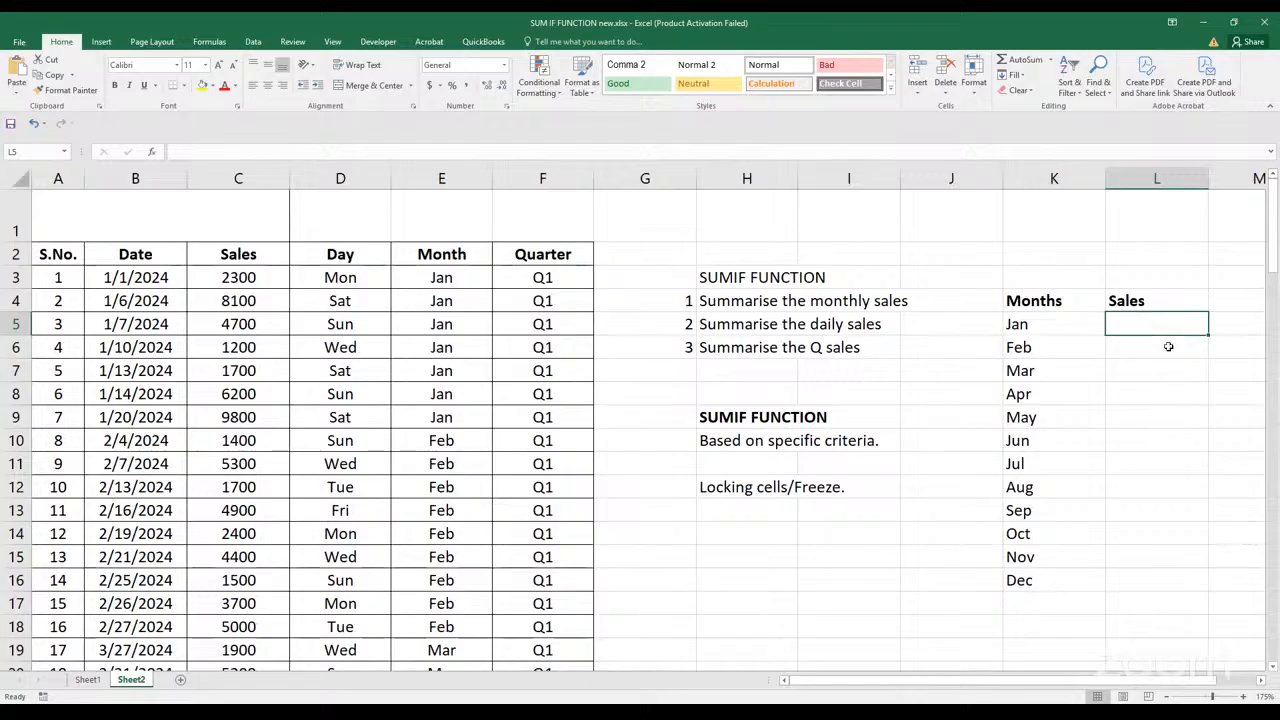
left_click(1150, 393)
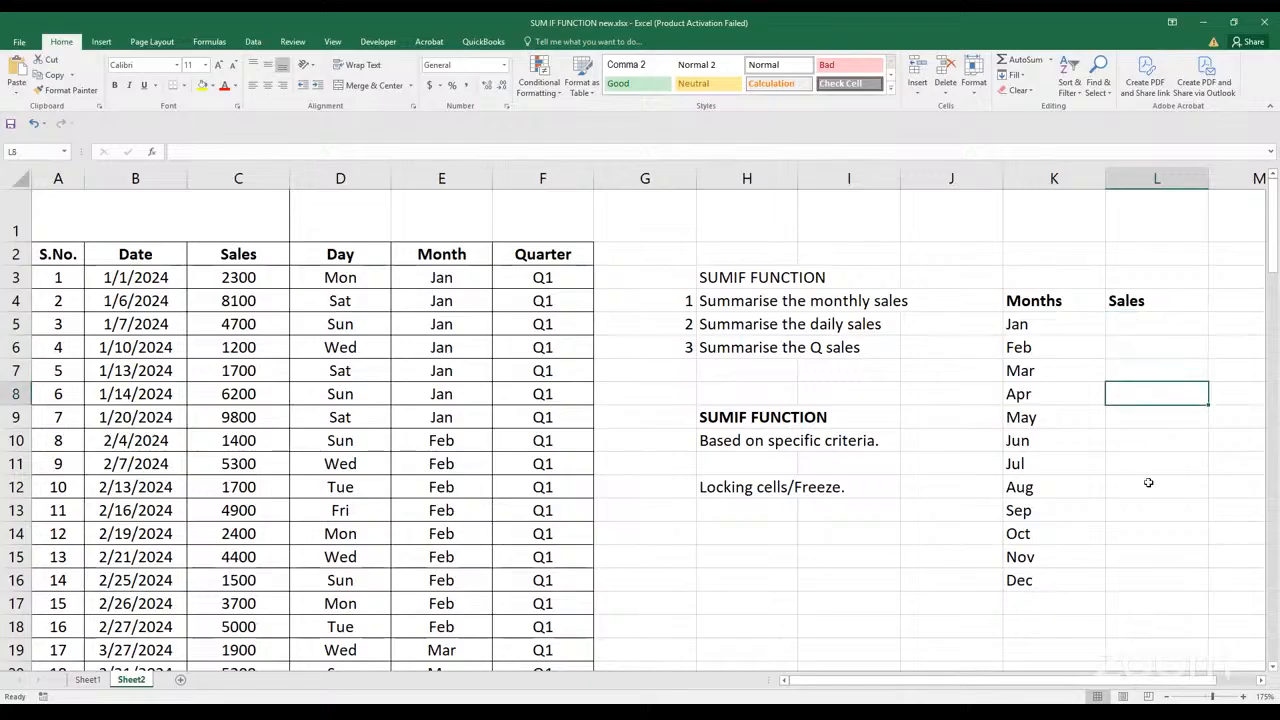
left_click(744, 628)
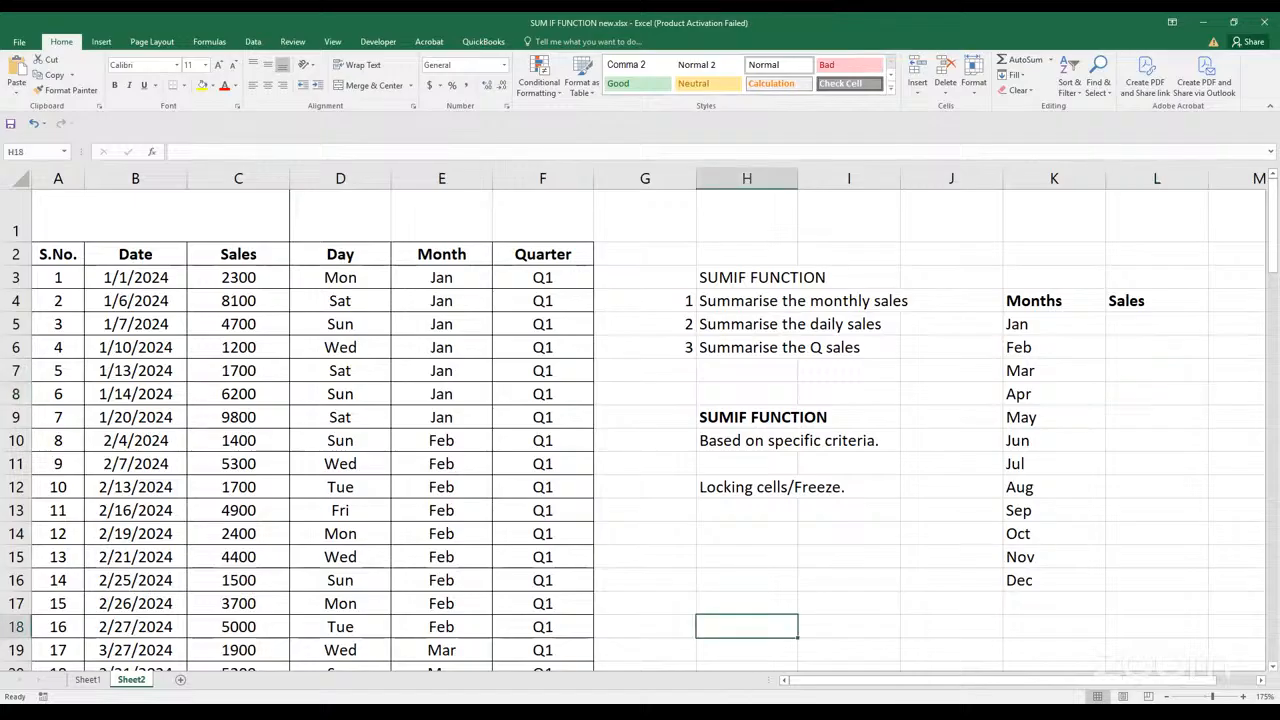
key("alt+Tab")
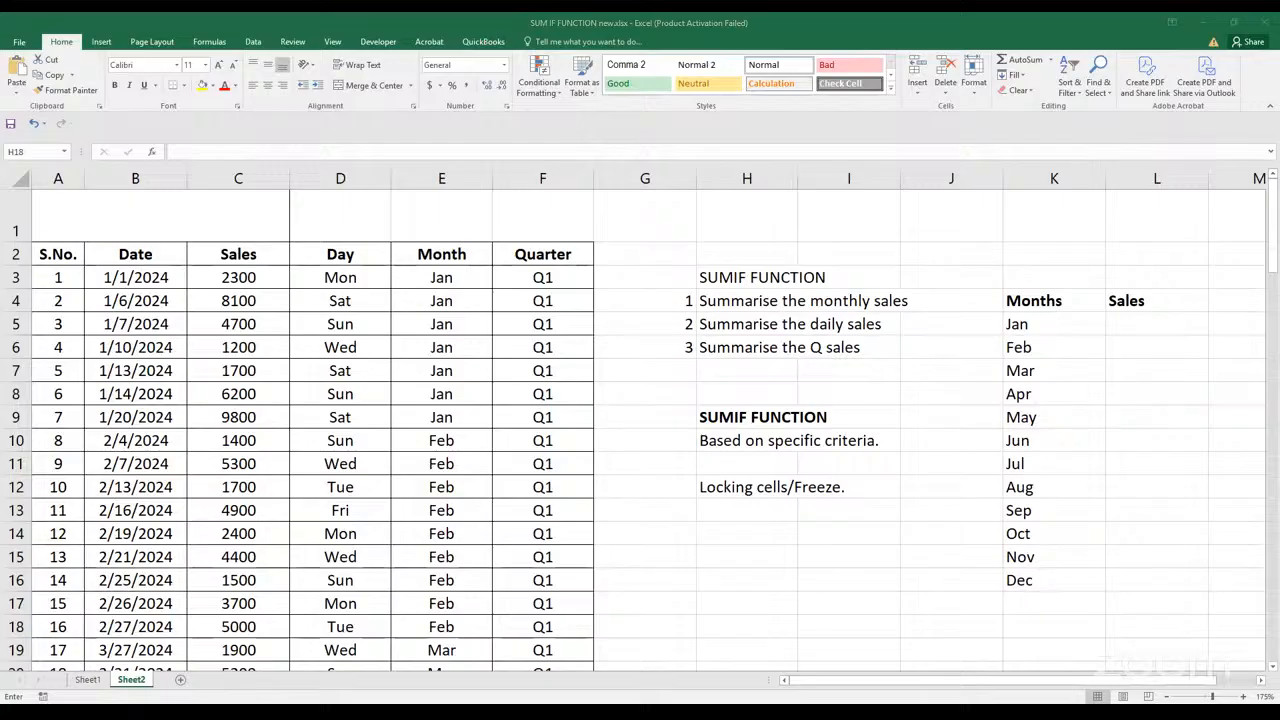
left_click(1132, 350)
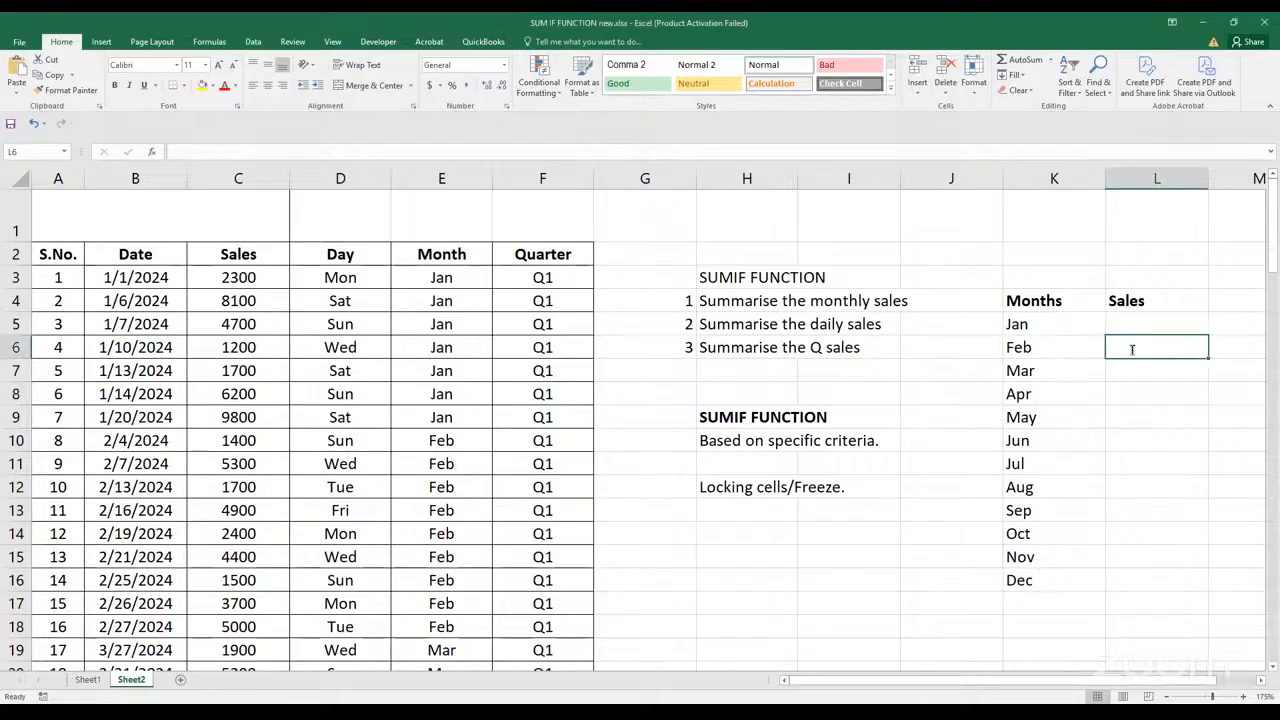
type("ss")
key("BackSpace")
key("BackSpace")
left_click(1110, 323)
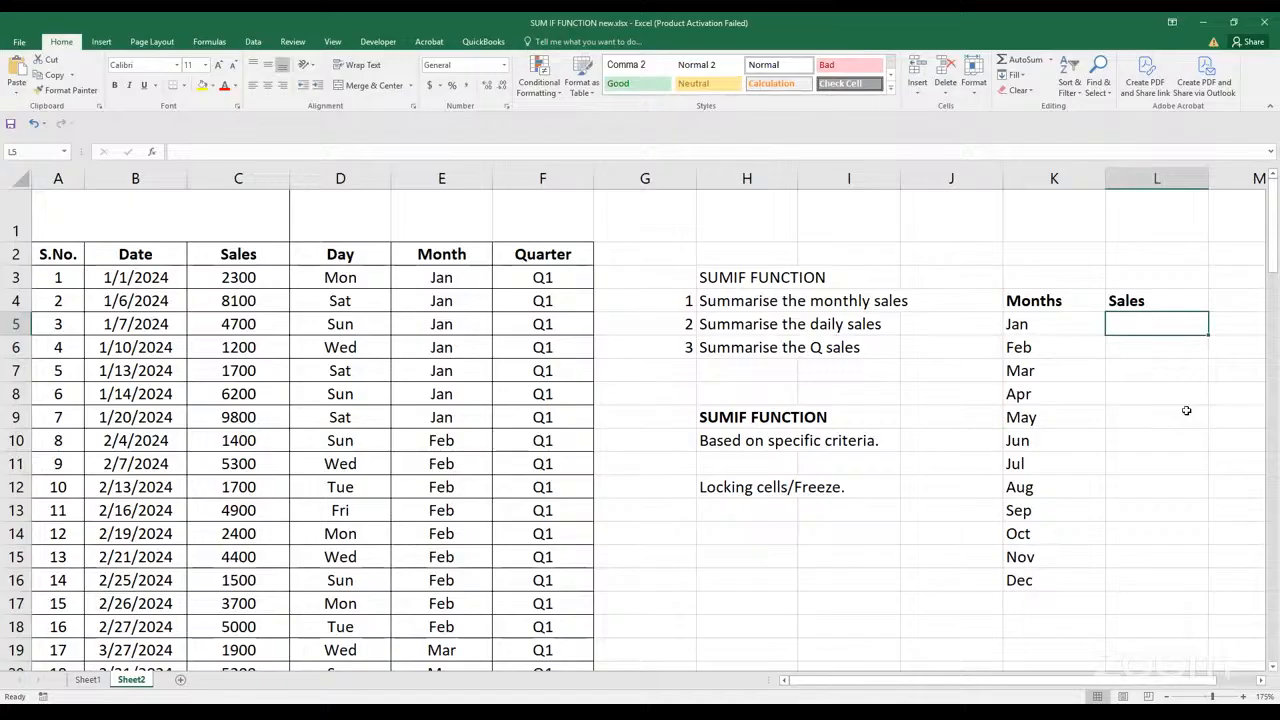
type("=")
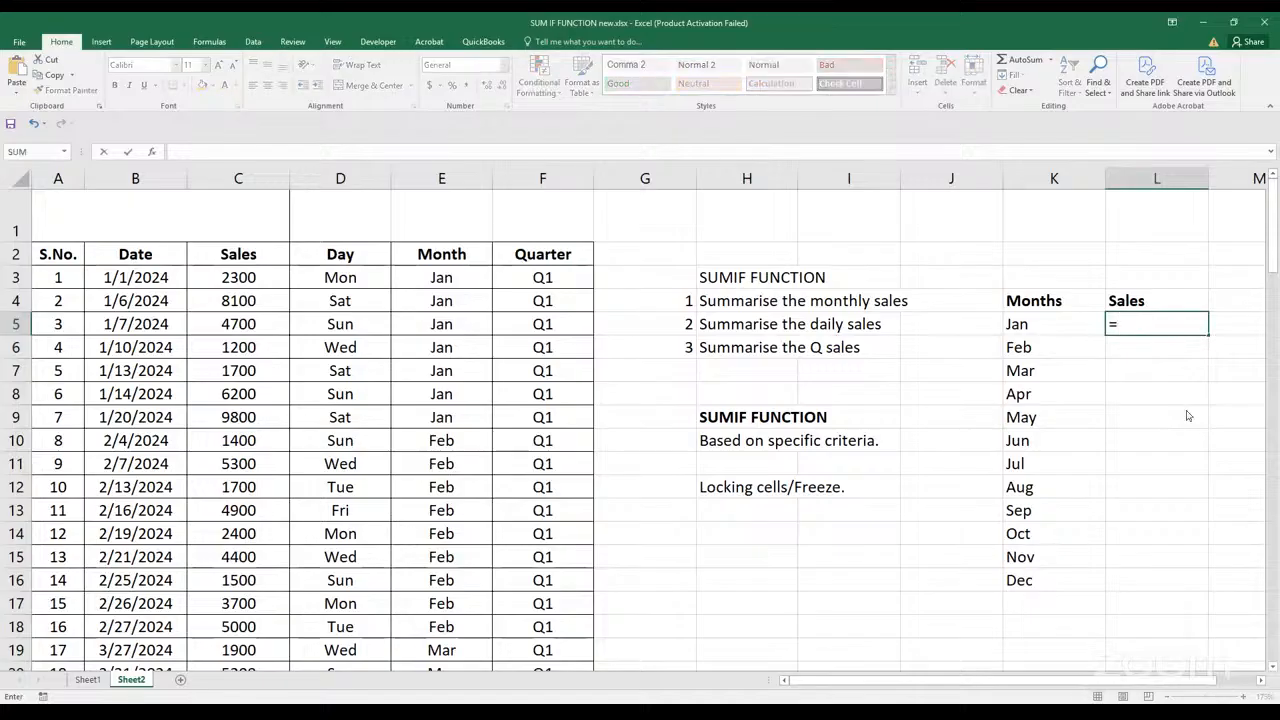
type("sumif")
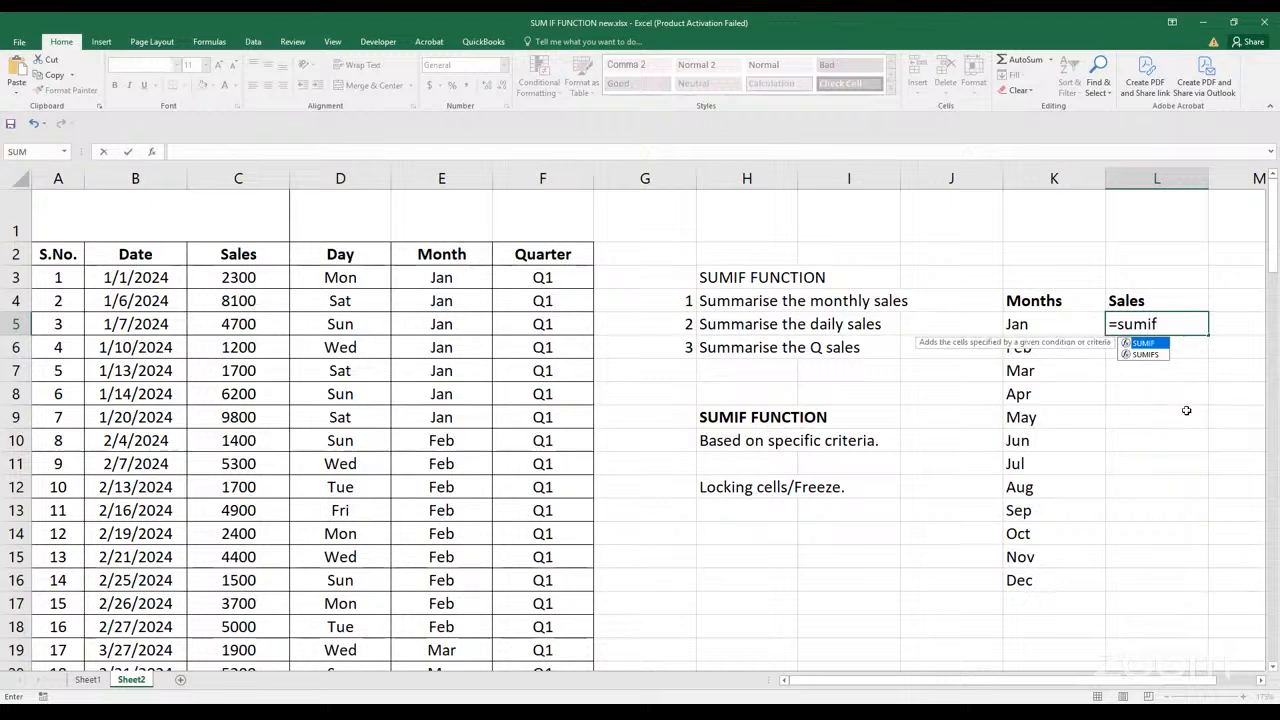
key("Tab")
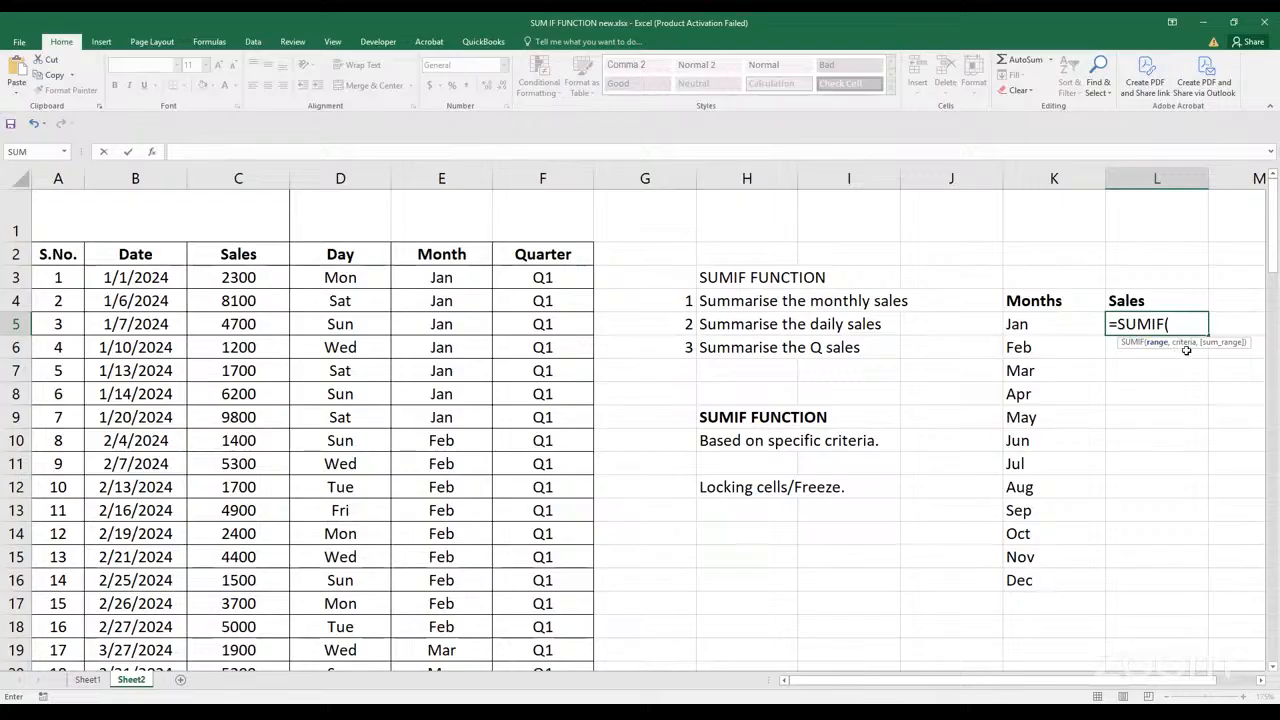
scroll(769, 551, "down", 2)
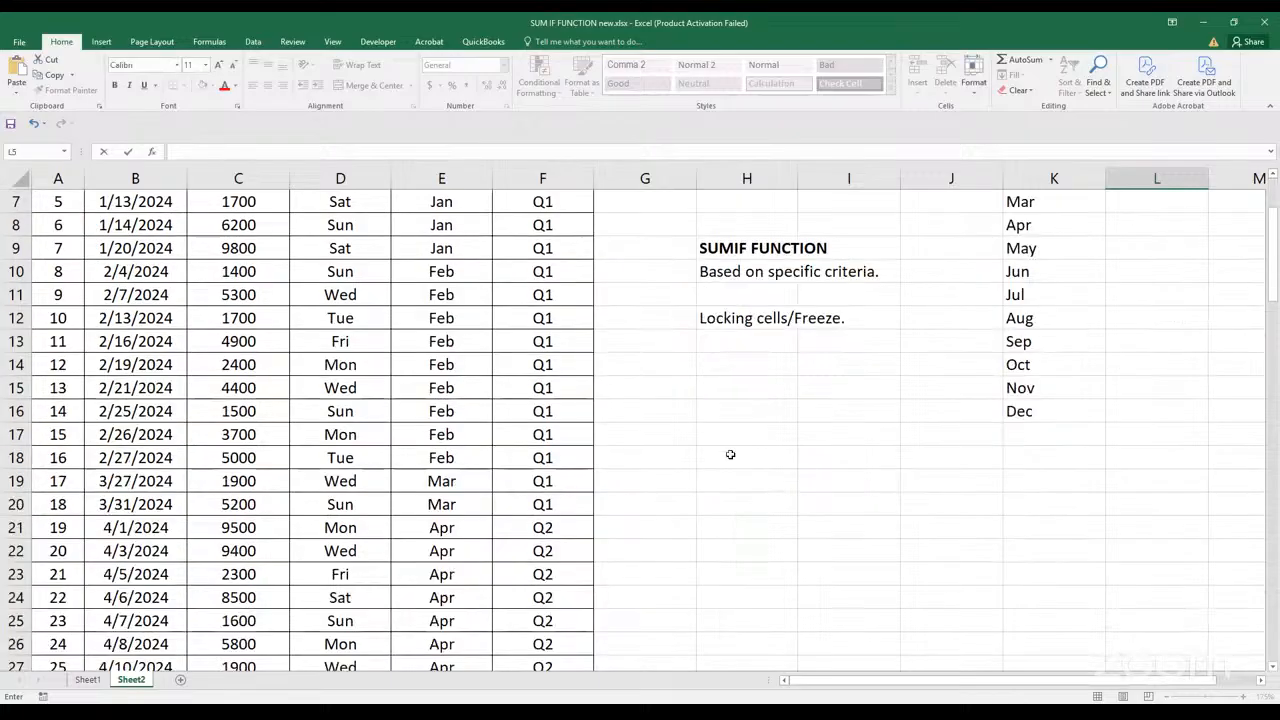
key("Escape")
Add a SUMIF argument note in row 18: "Range >>" in H18 and "Range of cells to evaluate" in I18
left_click(732, 451)
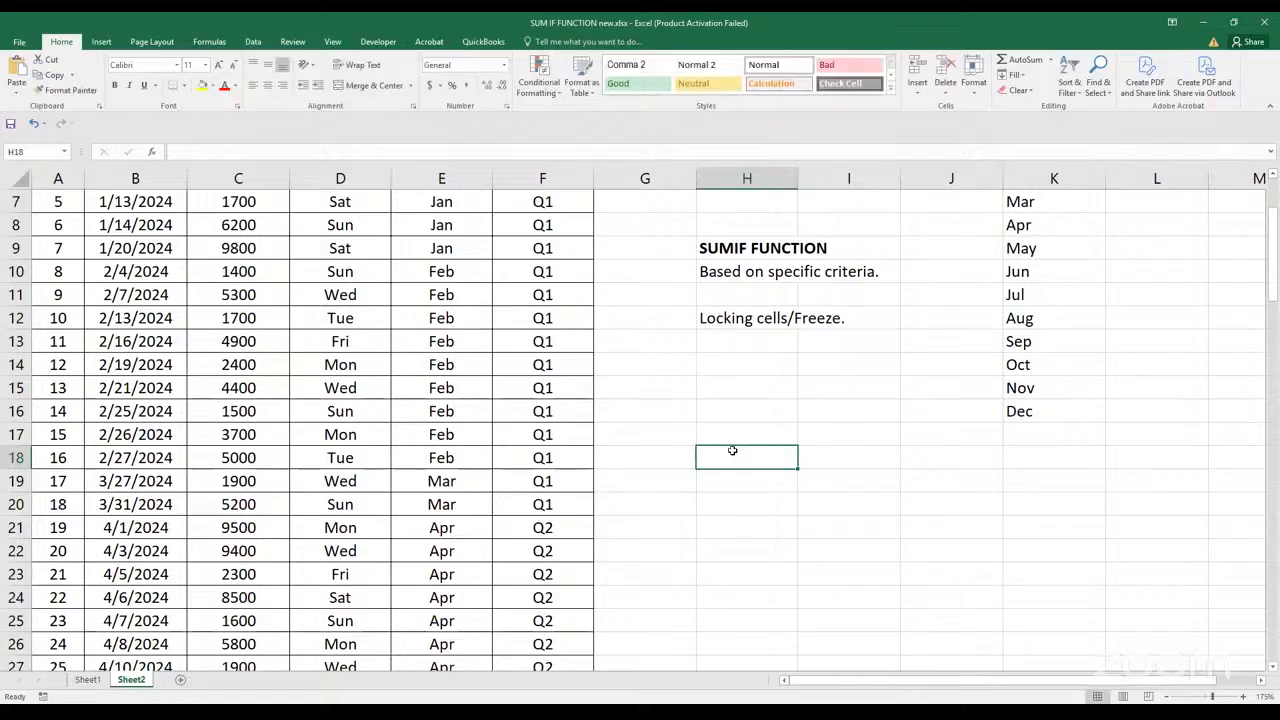
type("Range >>")
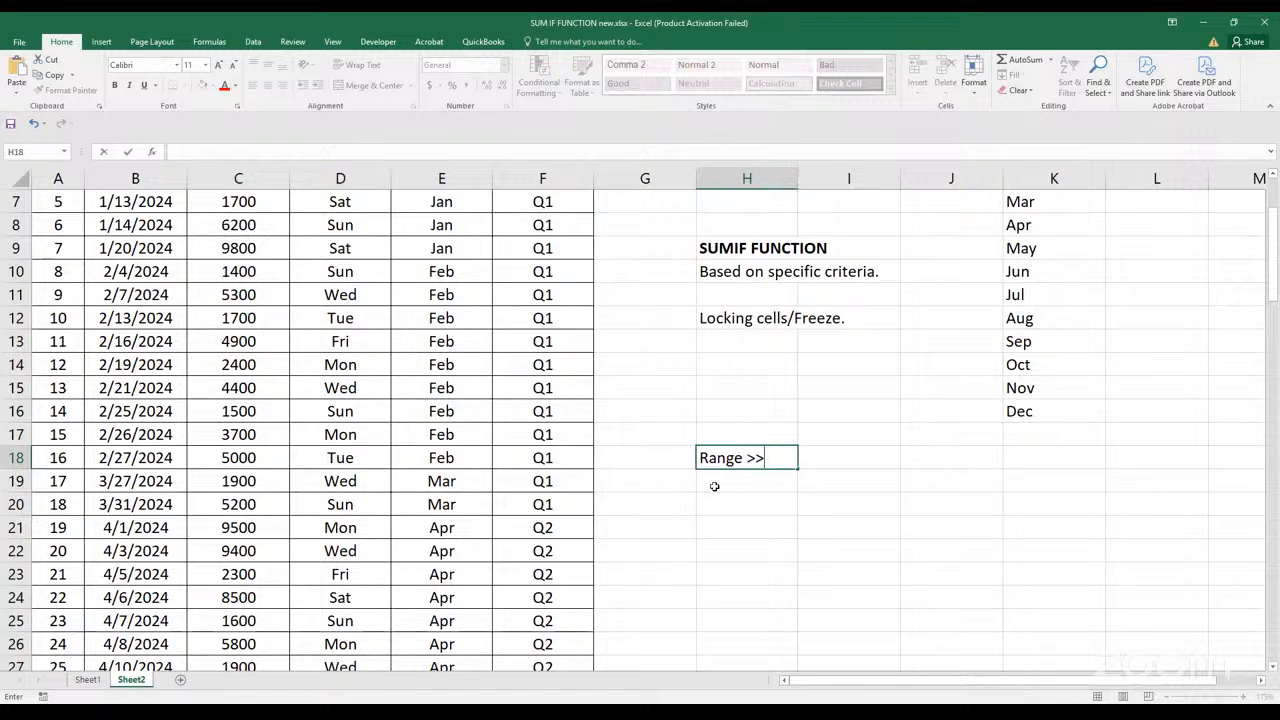
left_click(810, 458)
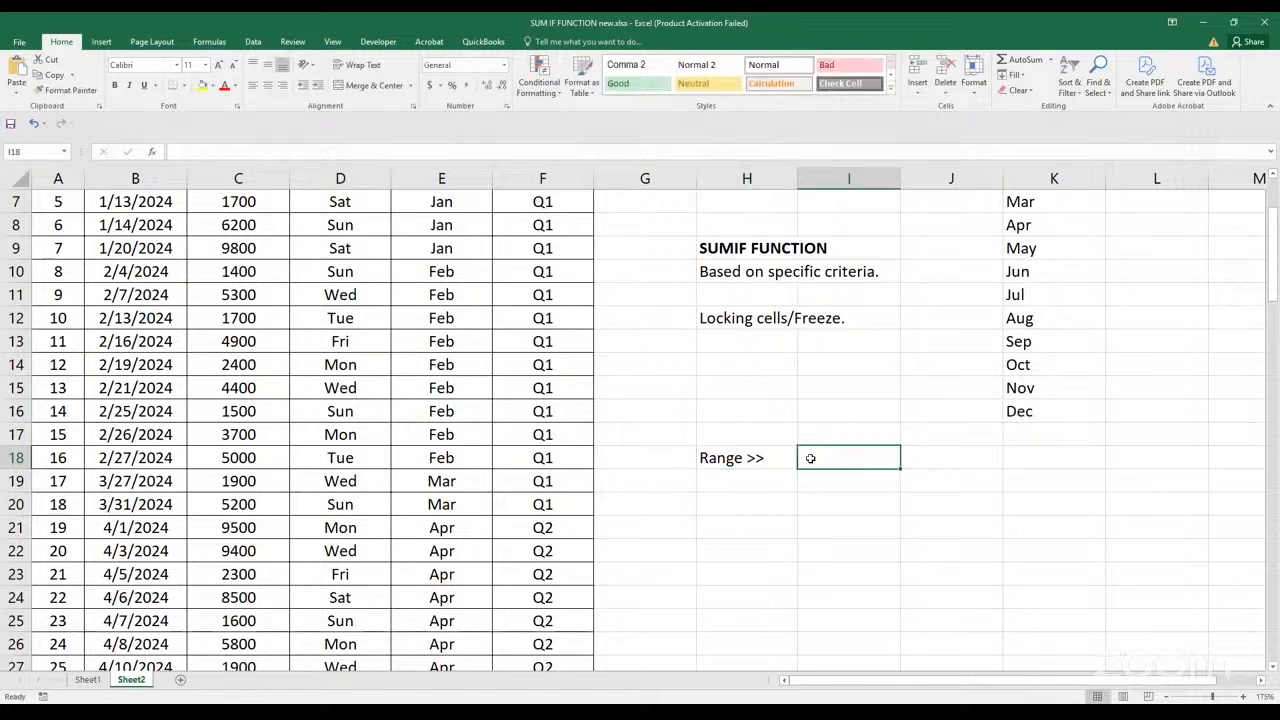
type("Range of ces")
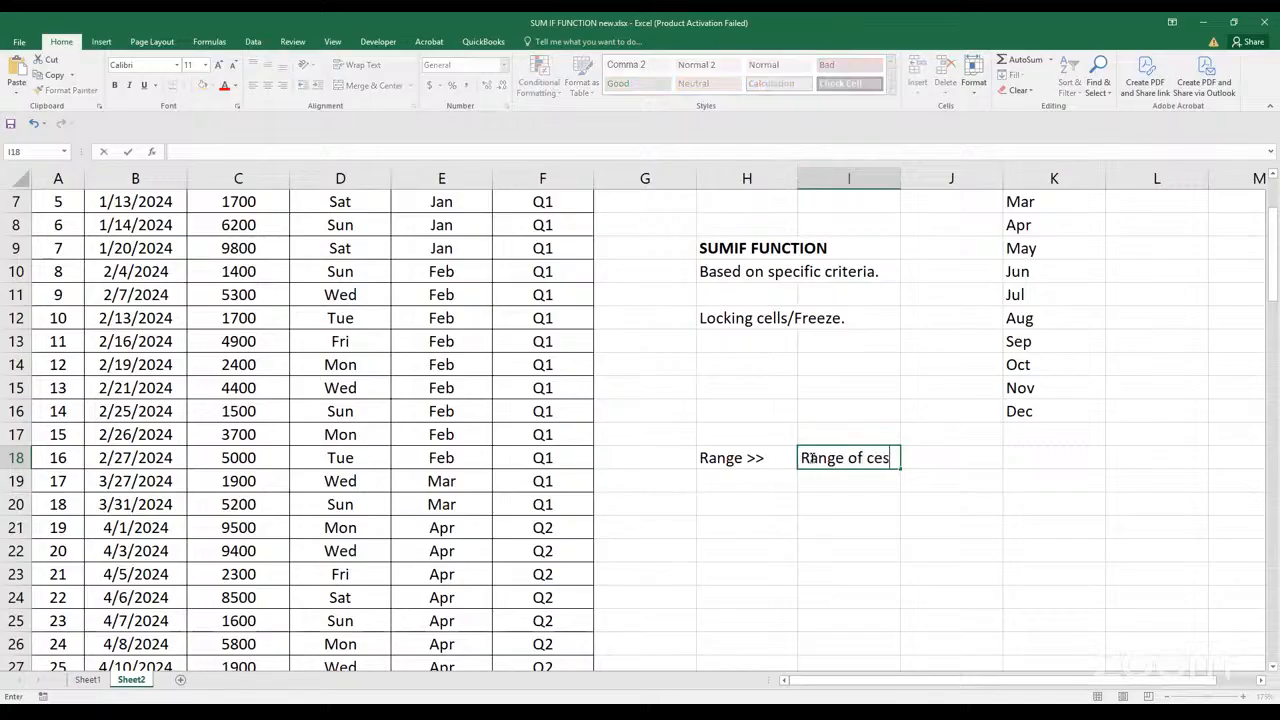
key("BackSpace")
type("lls to evaluate")
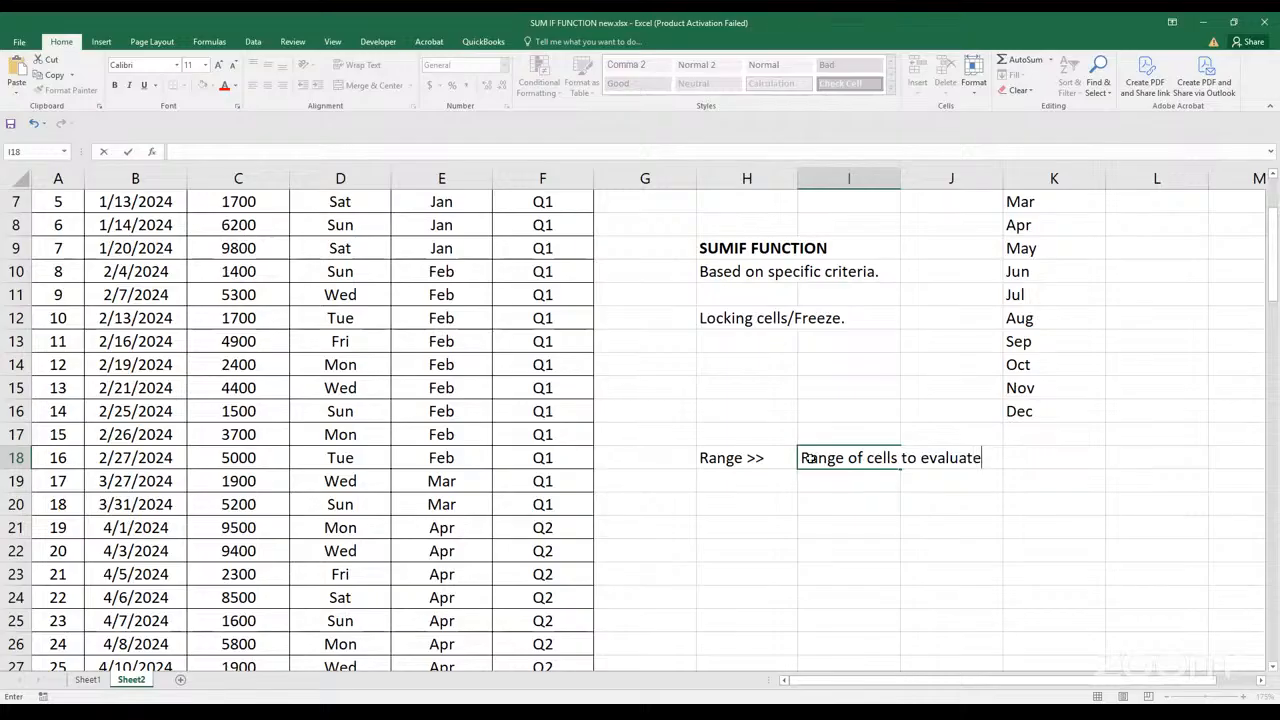
key("Return")
Add the criteria note in row 19: "Criteria>>>" in H19 and "The condition that detrmines which cell to sum" in I19
key("Left")
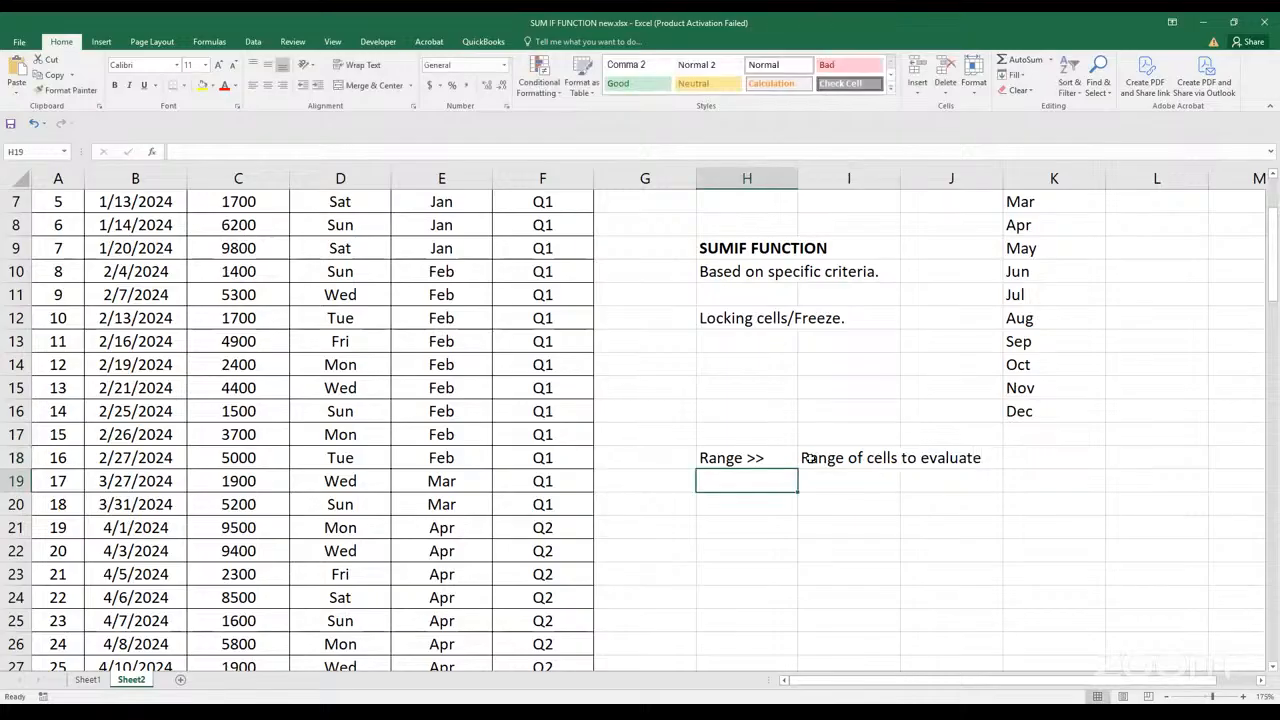
type("Cr")
type("i")
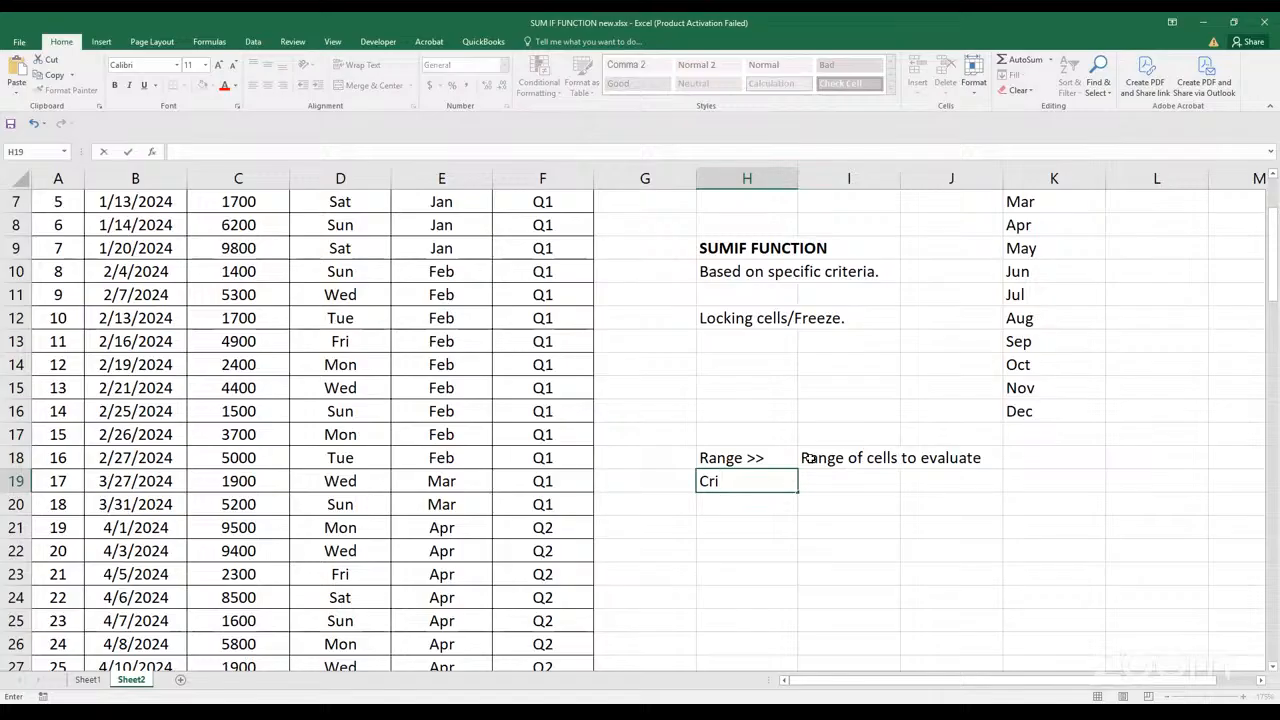
type("teria>>>")
key("ctrl+Return")
key("Right")
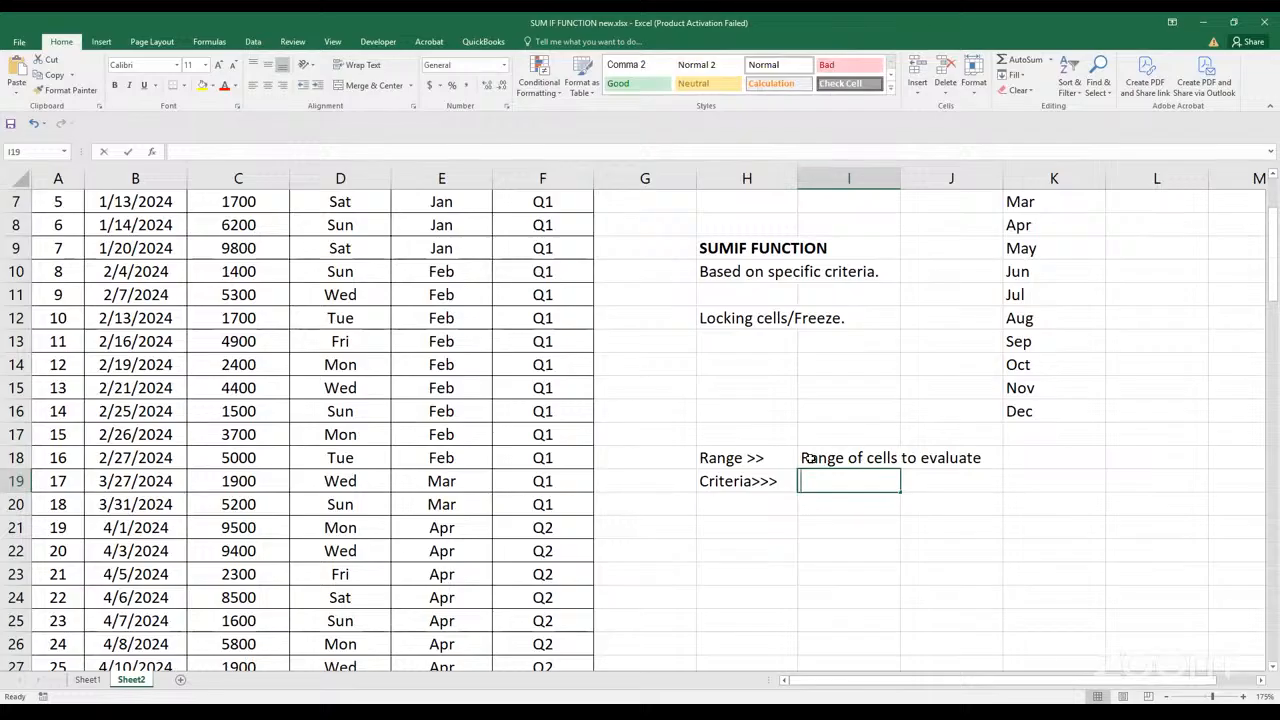
type("The cond")
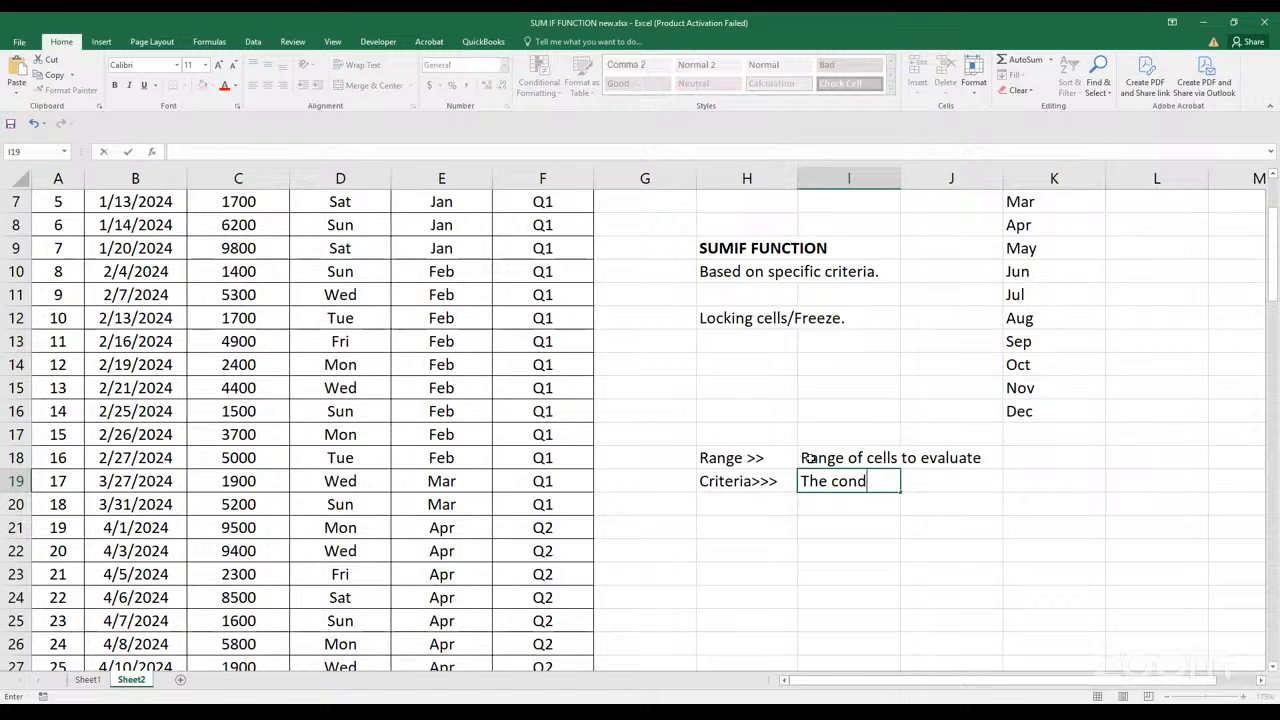
type("ition that detrmine")
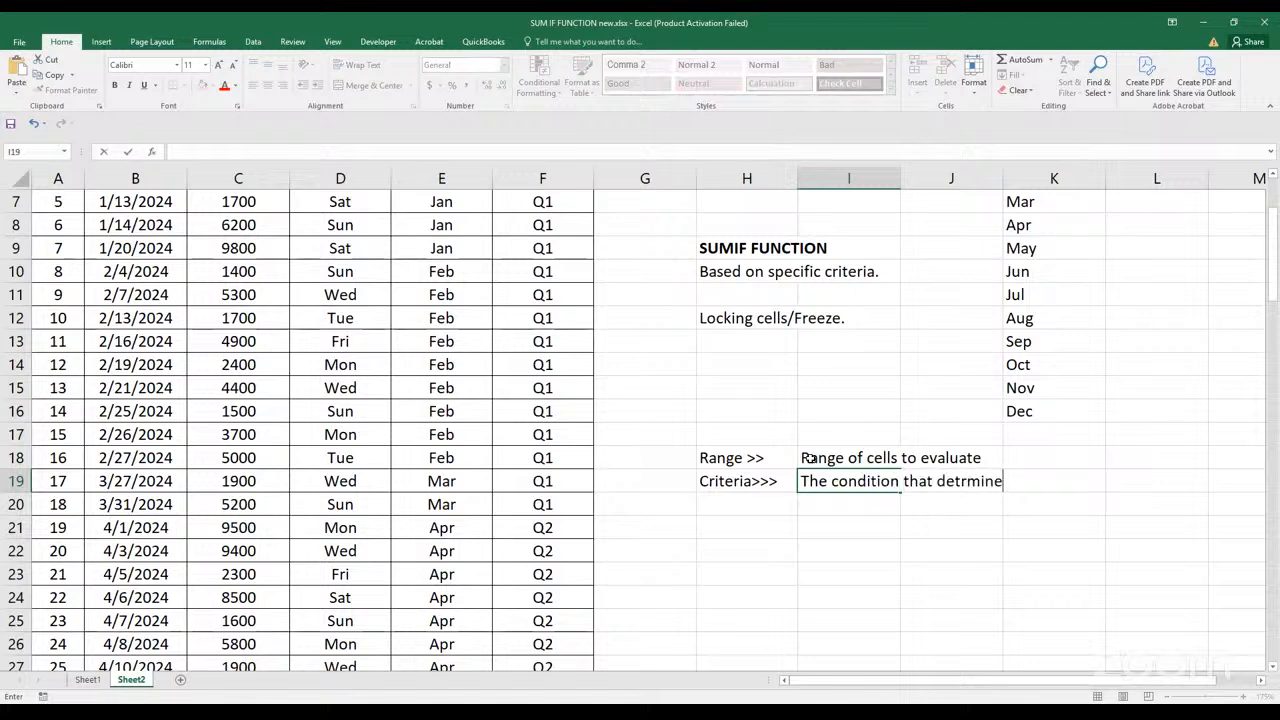
type("s which cell to sum")
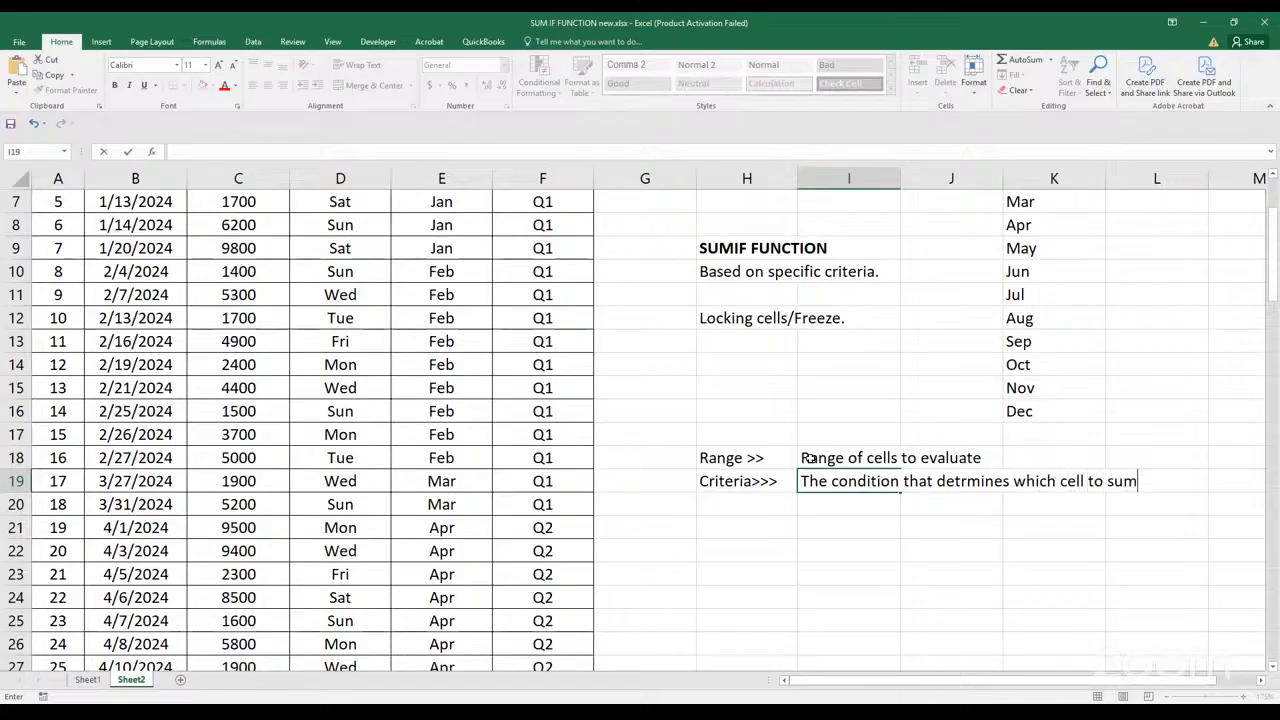
key("Return")
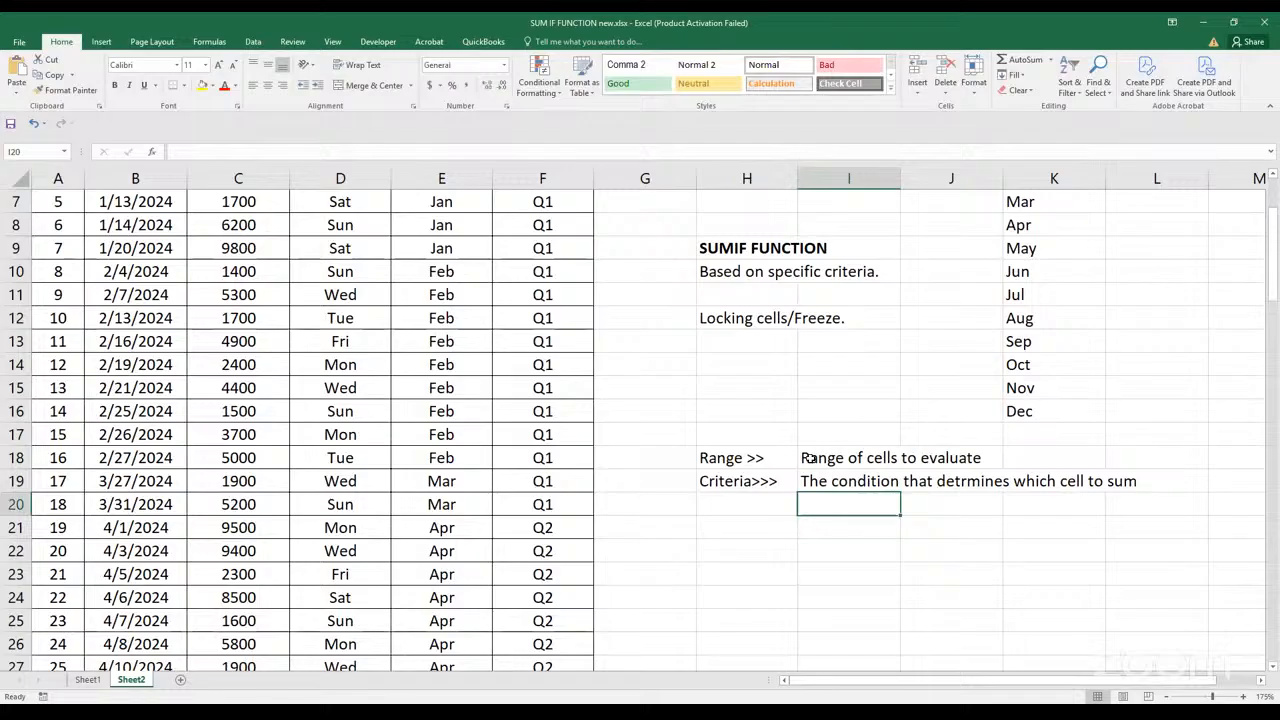
Add the sum range note in row 20: "Sum-range>>>" in H20 and "The actual cells to sum" in I20
key("Left")
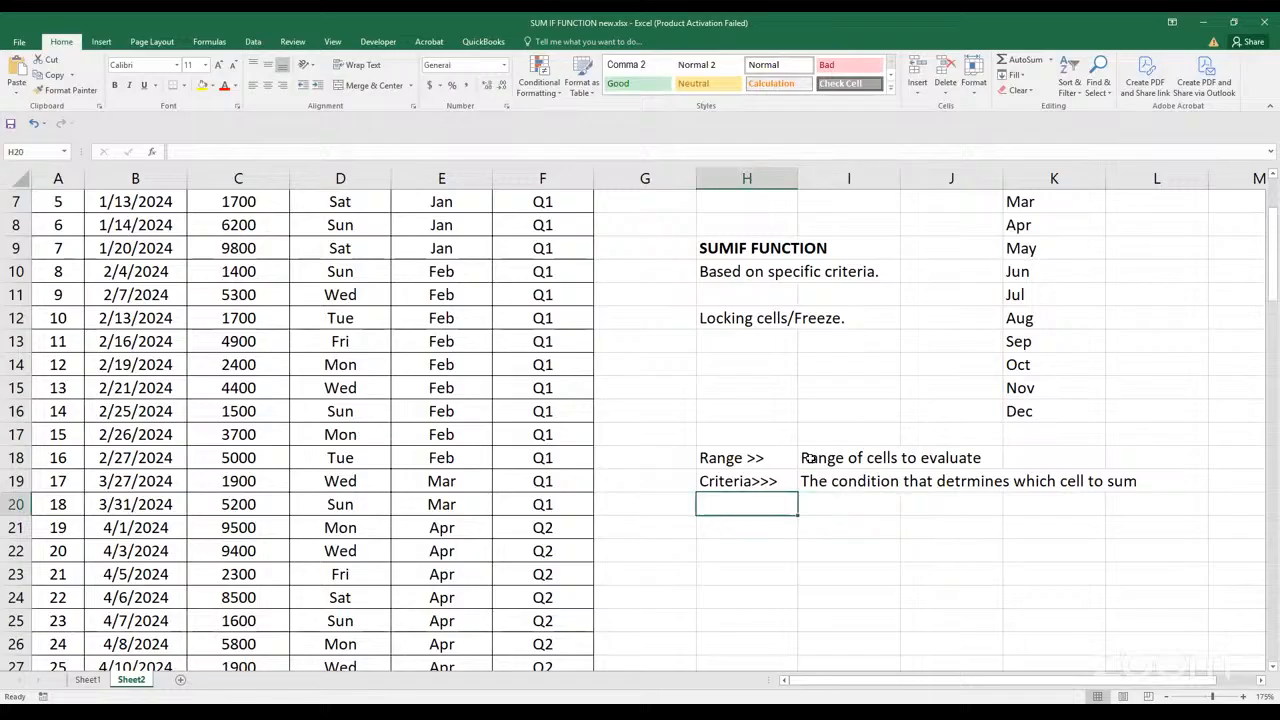
type("S")
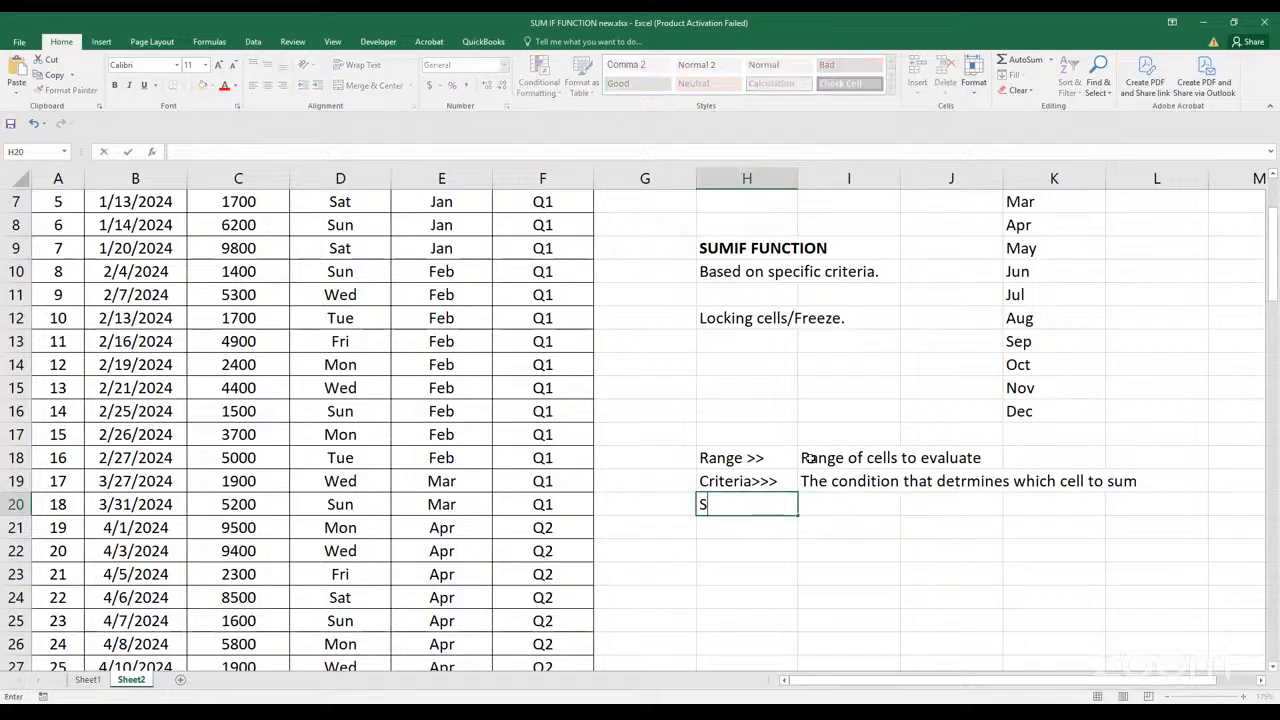
type("um-range>>>")
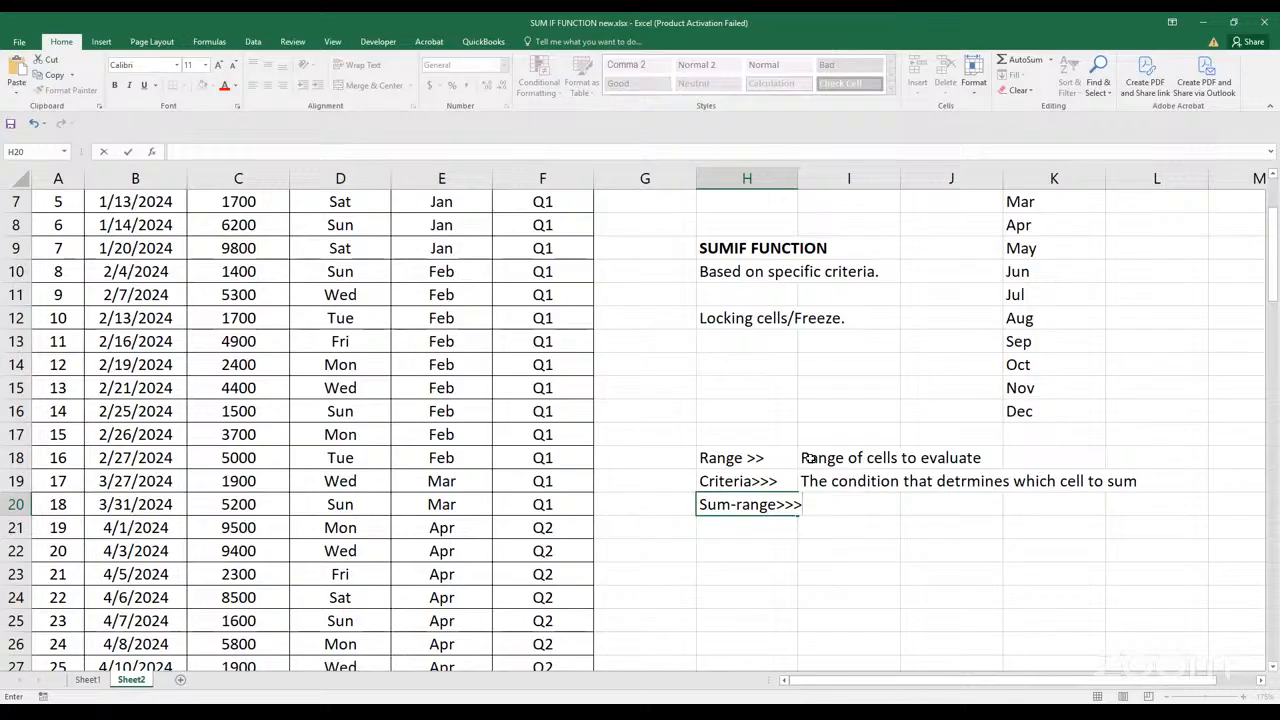
key("Tab")
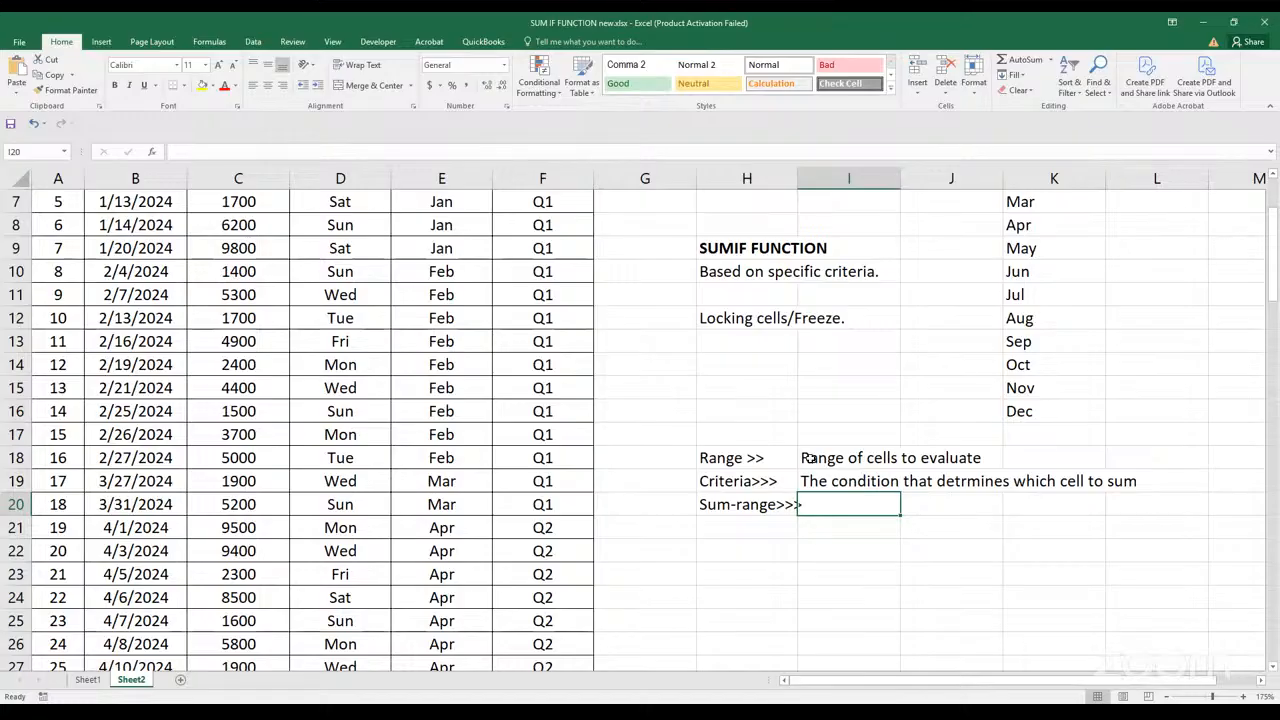
type("The actual celss")
key("BackSpace")
key("BackSpace")
type("ls to sum")
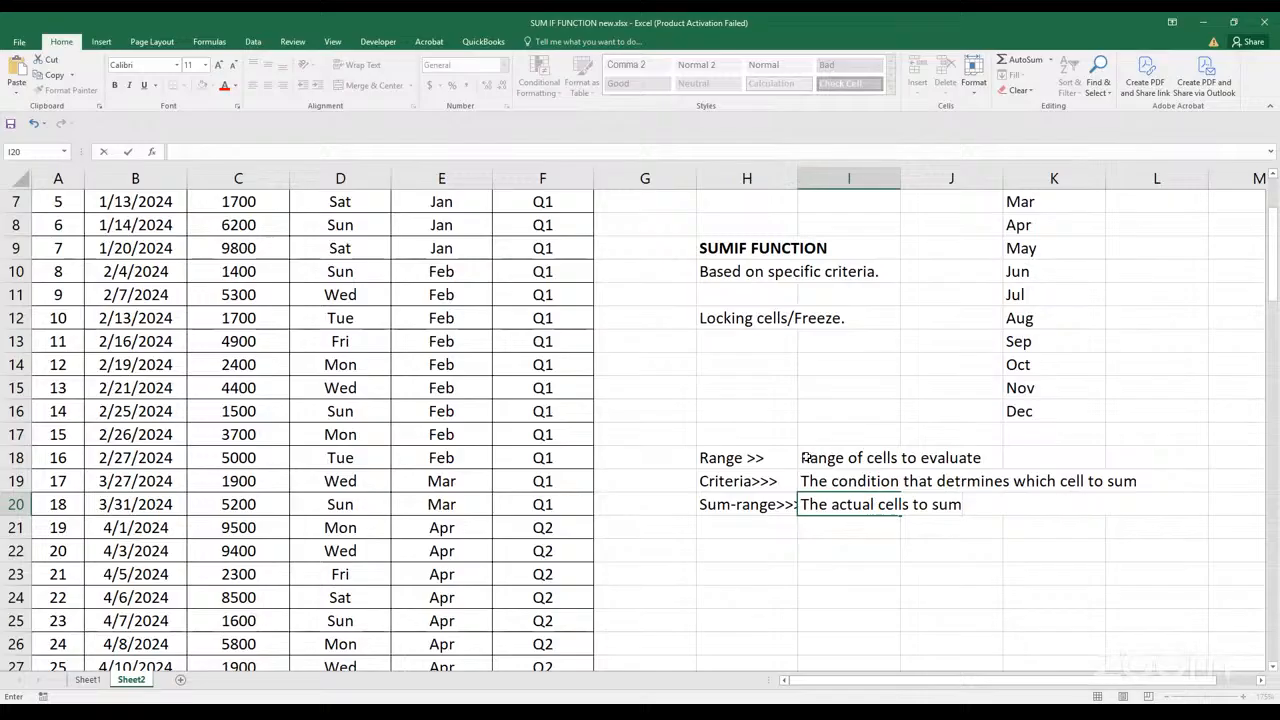
key("Return")
Widen column H so that the "Sum-range>>>" label fits inside its cell
left_click(881, 607)
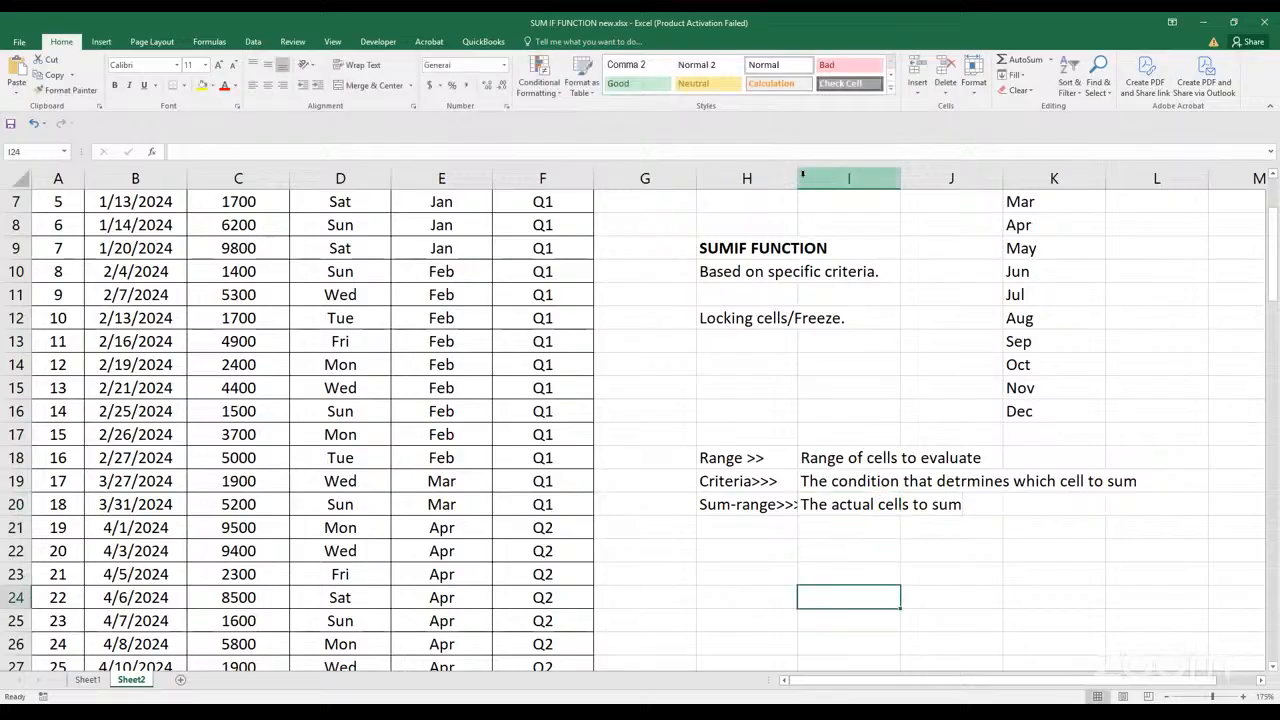
left_click(799, 178)
left_click_drag(797, 178, 827, 178)
left_click(876, 389)
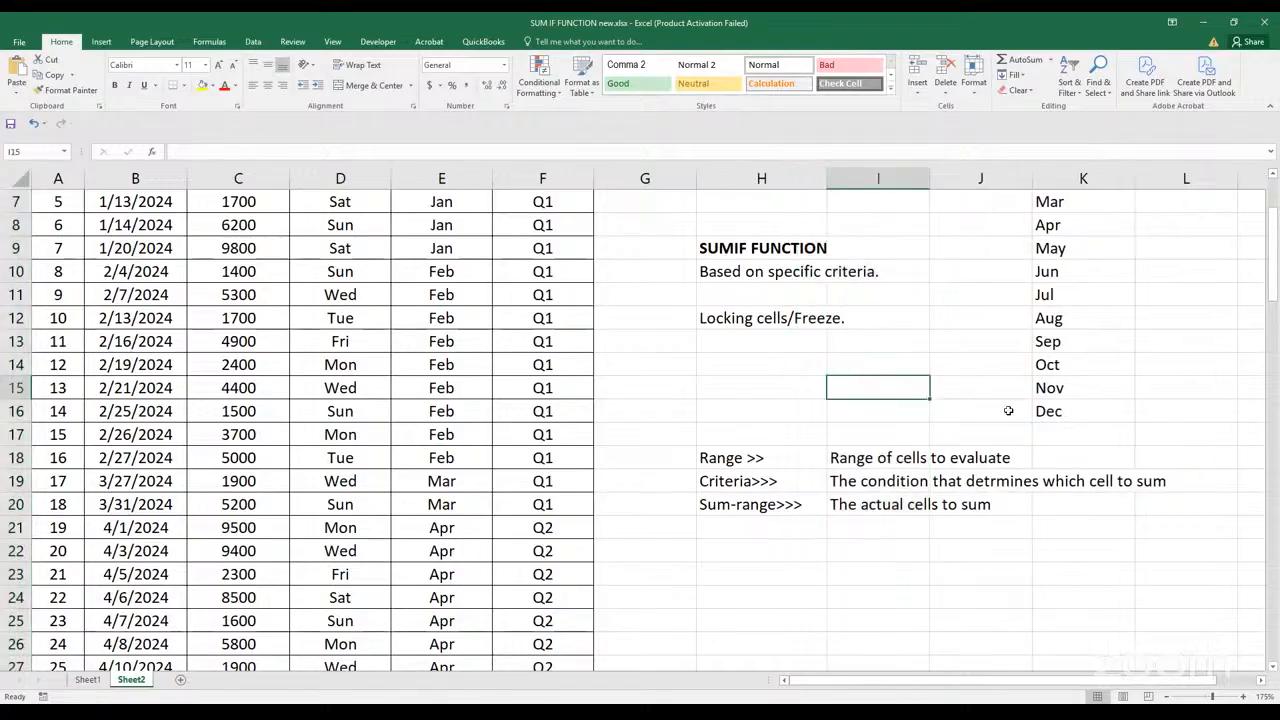
left_click_drag(790, 462, 790, 493)
left_click(797, 505)
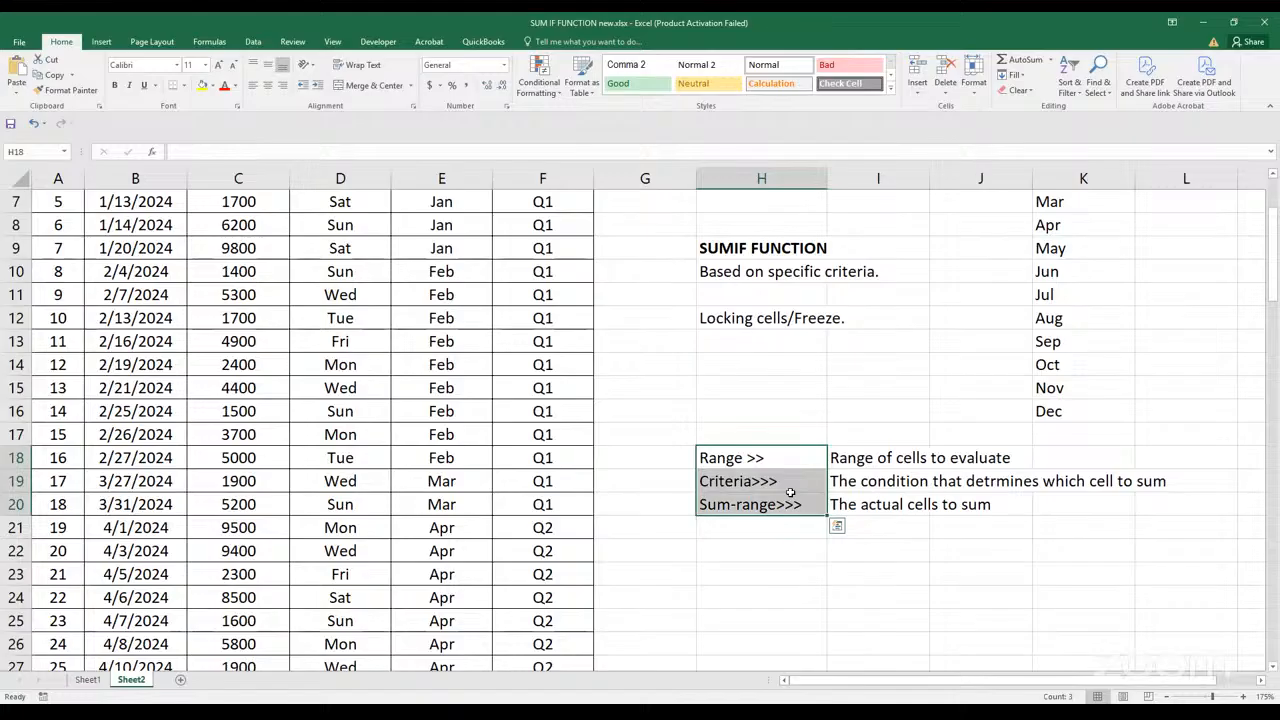
Start a SUMIF formula in L5, the Sales cell beside Jan in the months summary
scroll(790, 492, "up", 2)
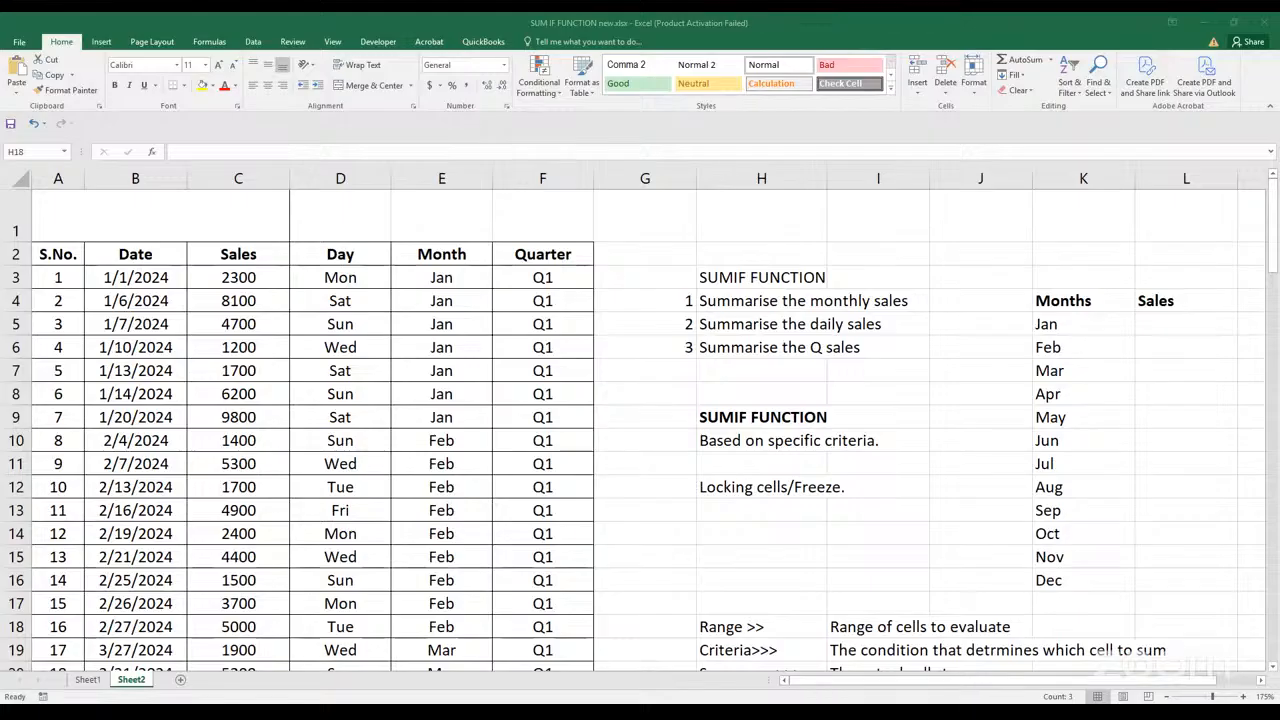
left_click(904, 561)
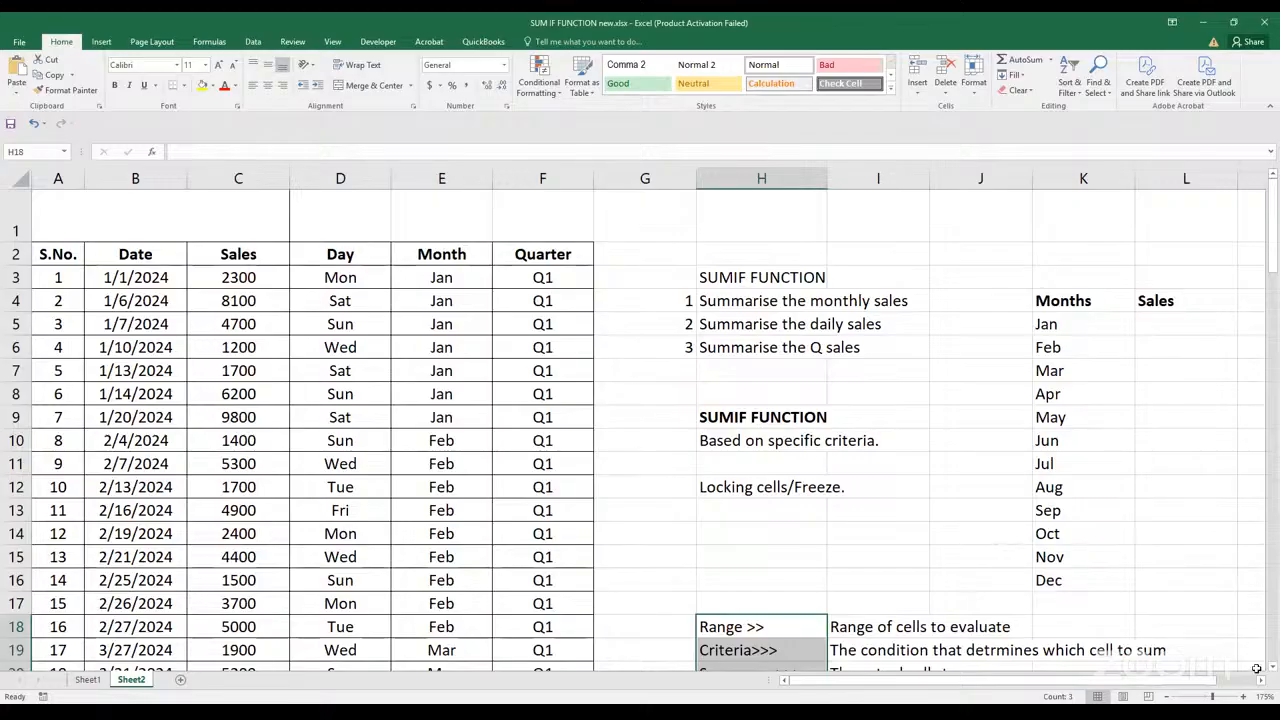
left_click(1186, 324)
left_click(1261, 682)
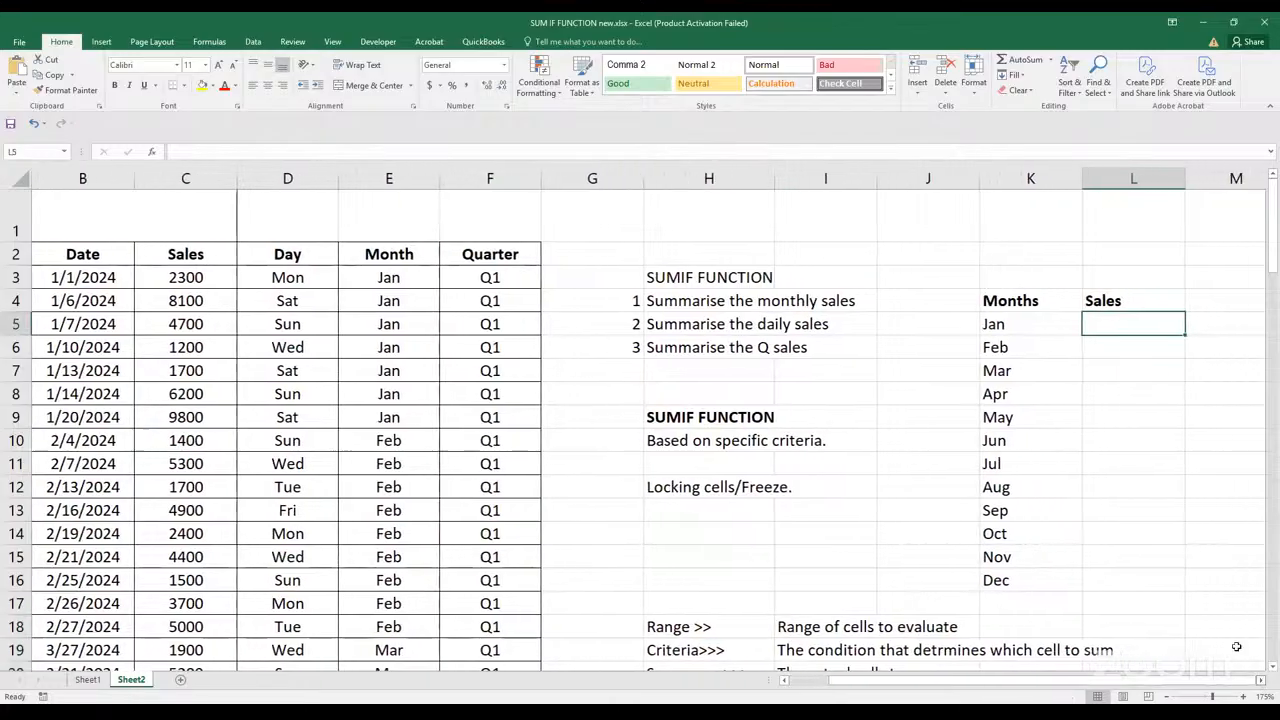
left_click(1261, 682)
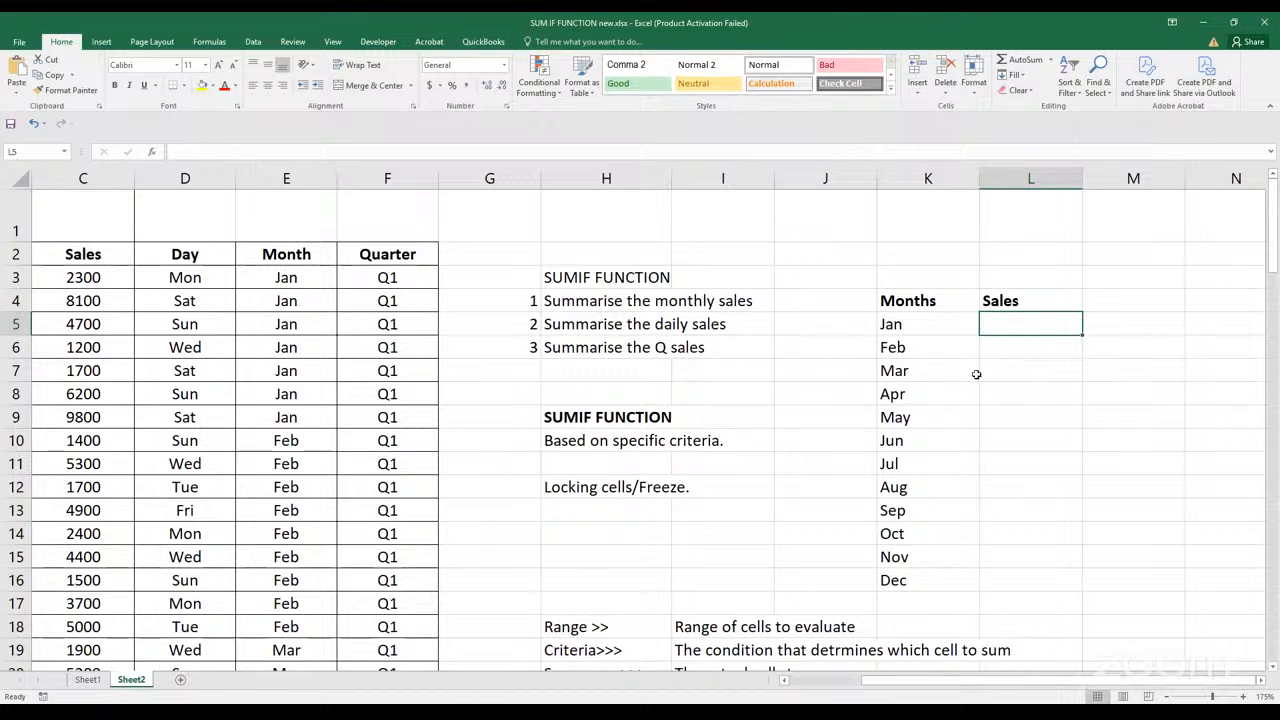
key("Left")
key("Left")
left_click(998, 329)
type("=")
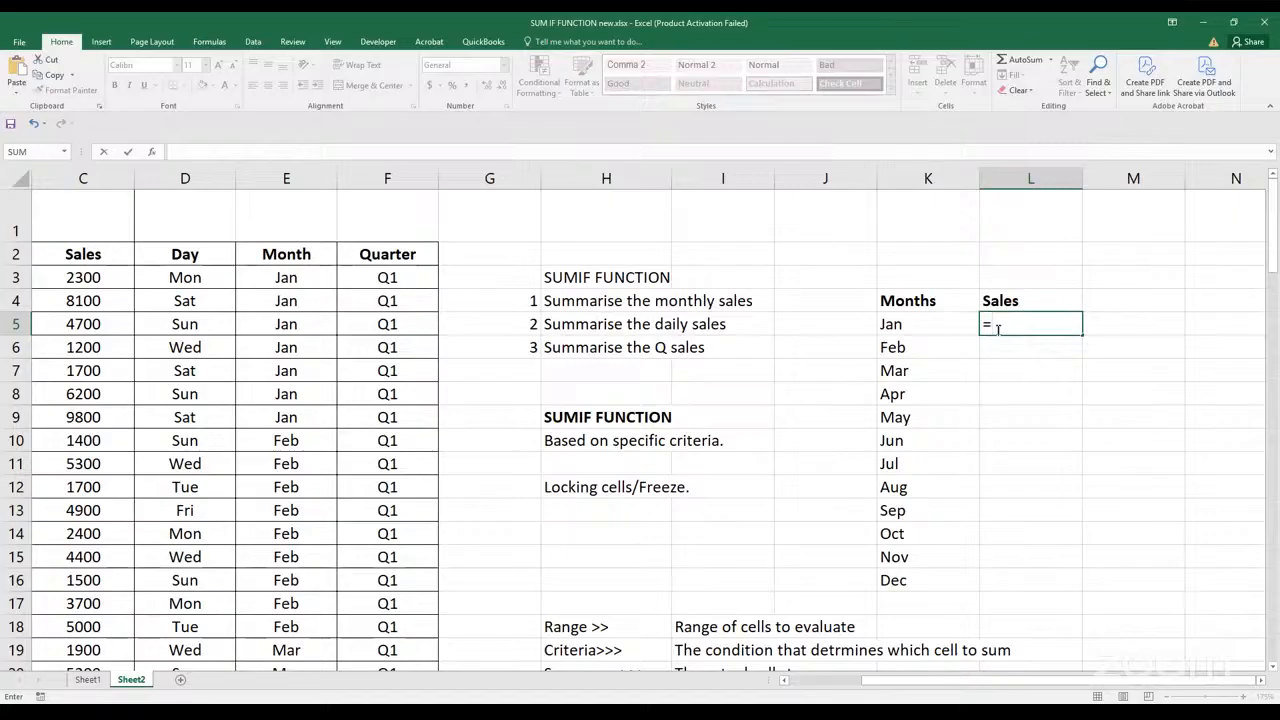
type("sumif")
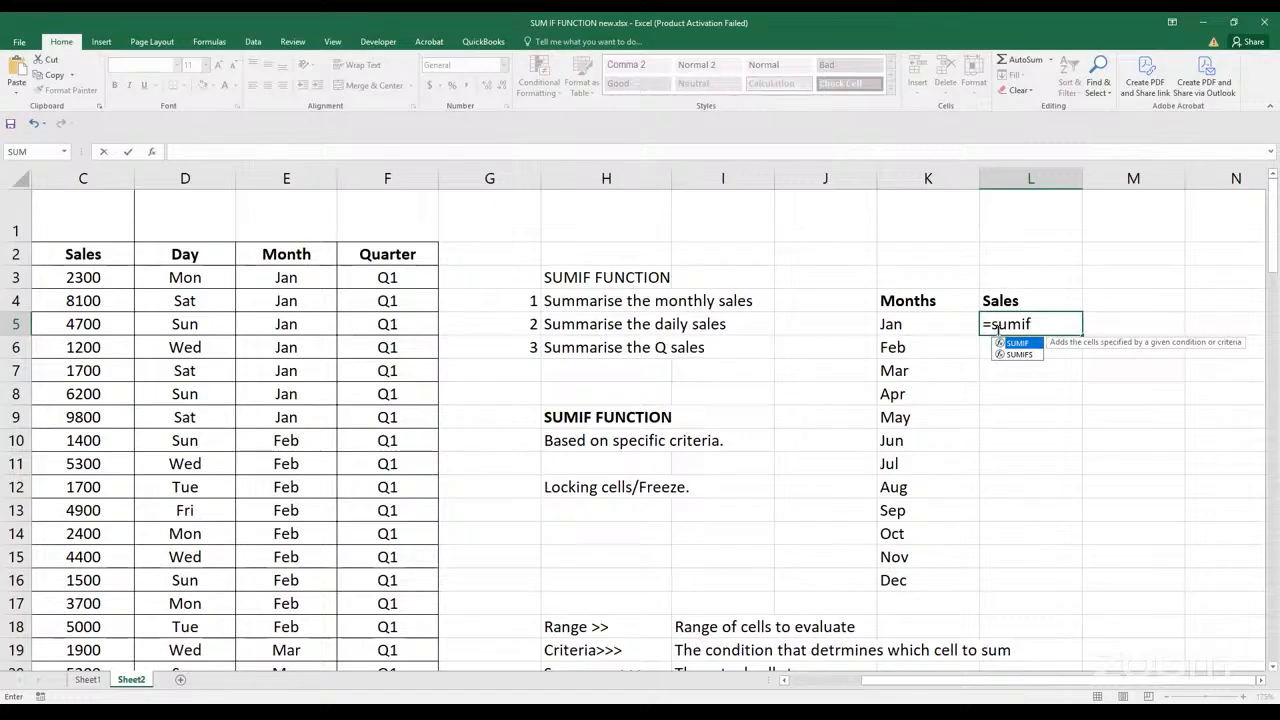
key("Tab")
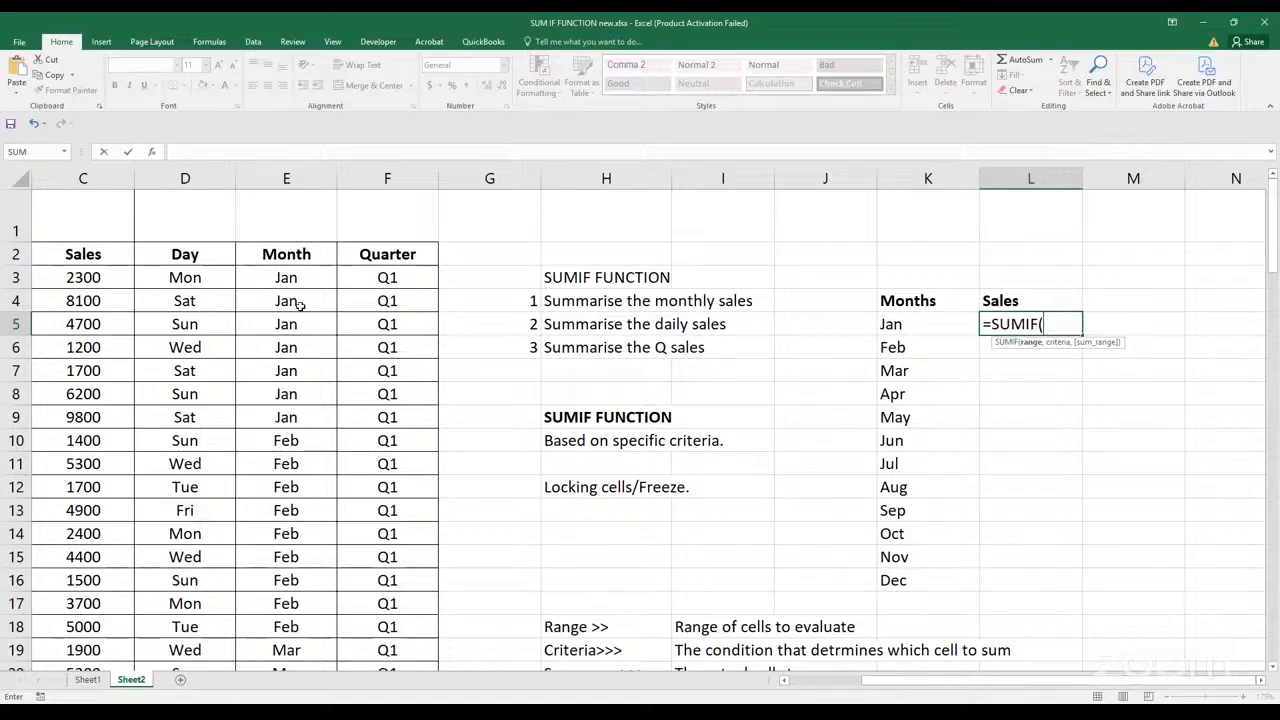
left_click(288, 277)
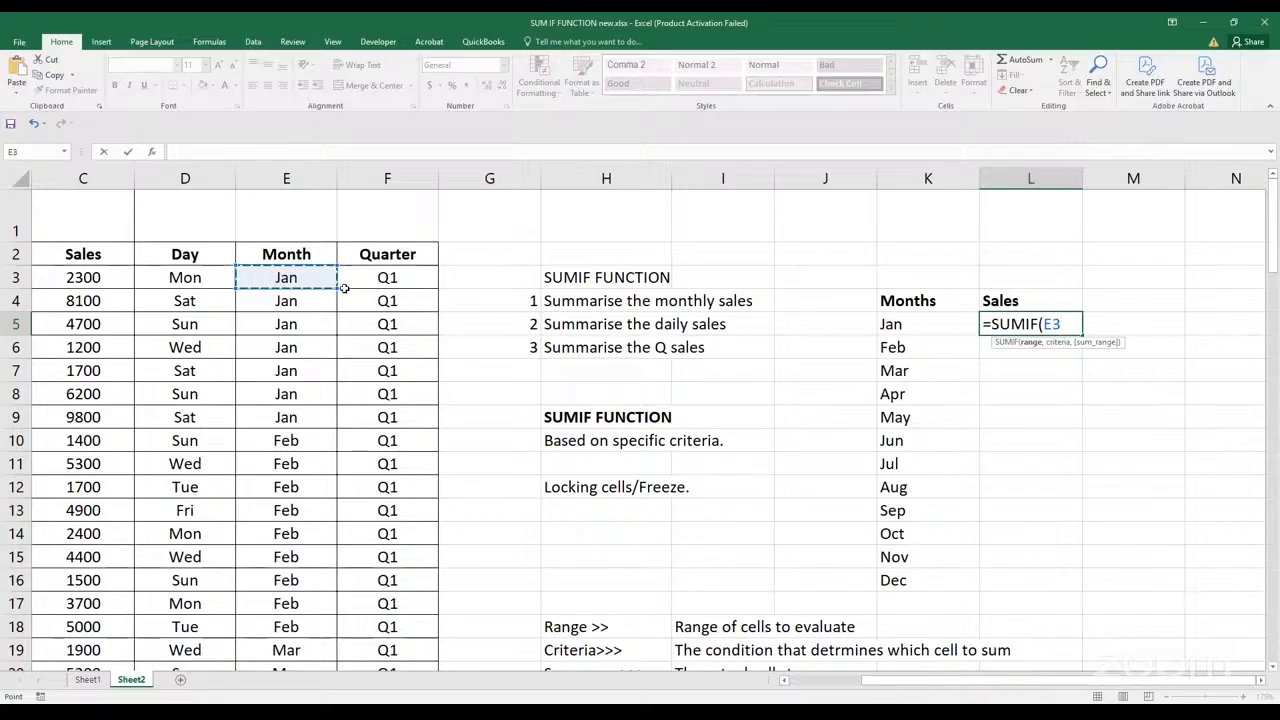
left_click_drag(331, 287, 357, 689)
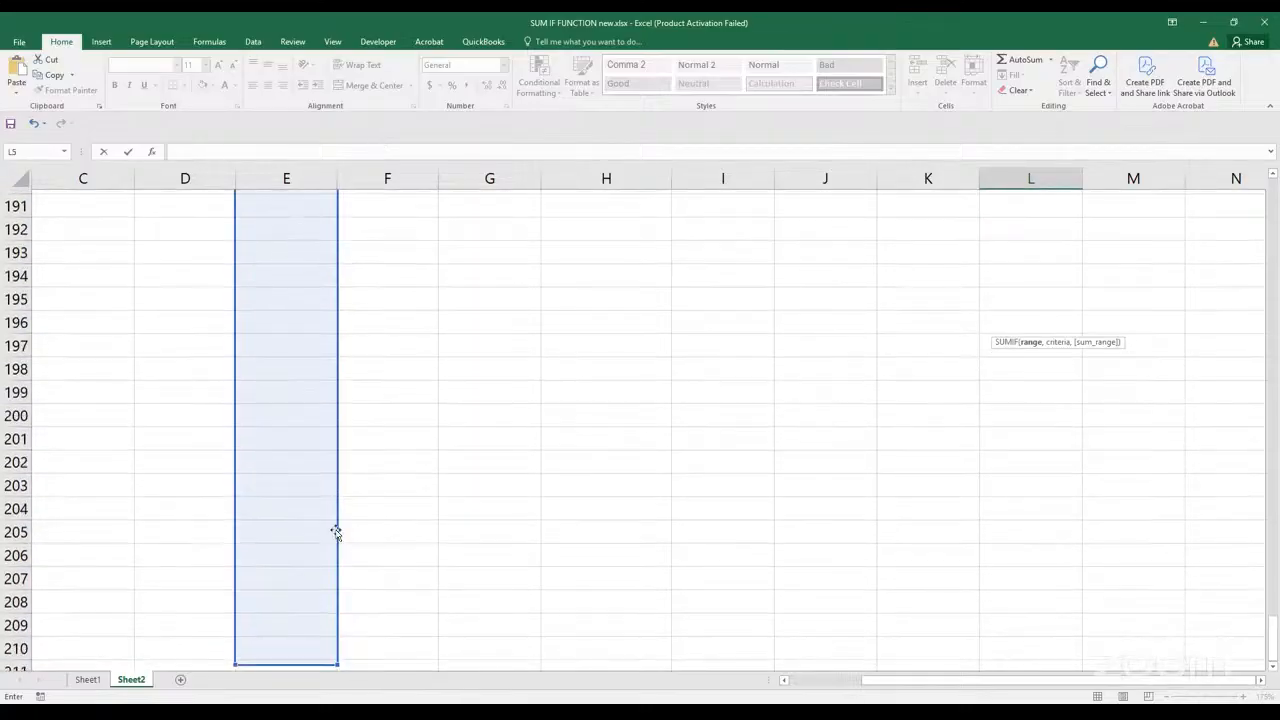
scroll(334, 526, "up", 17)
scroll(355, 500, "up", 16)
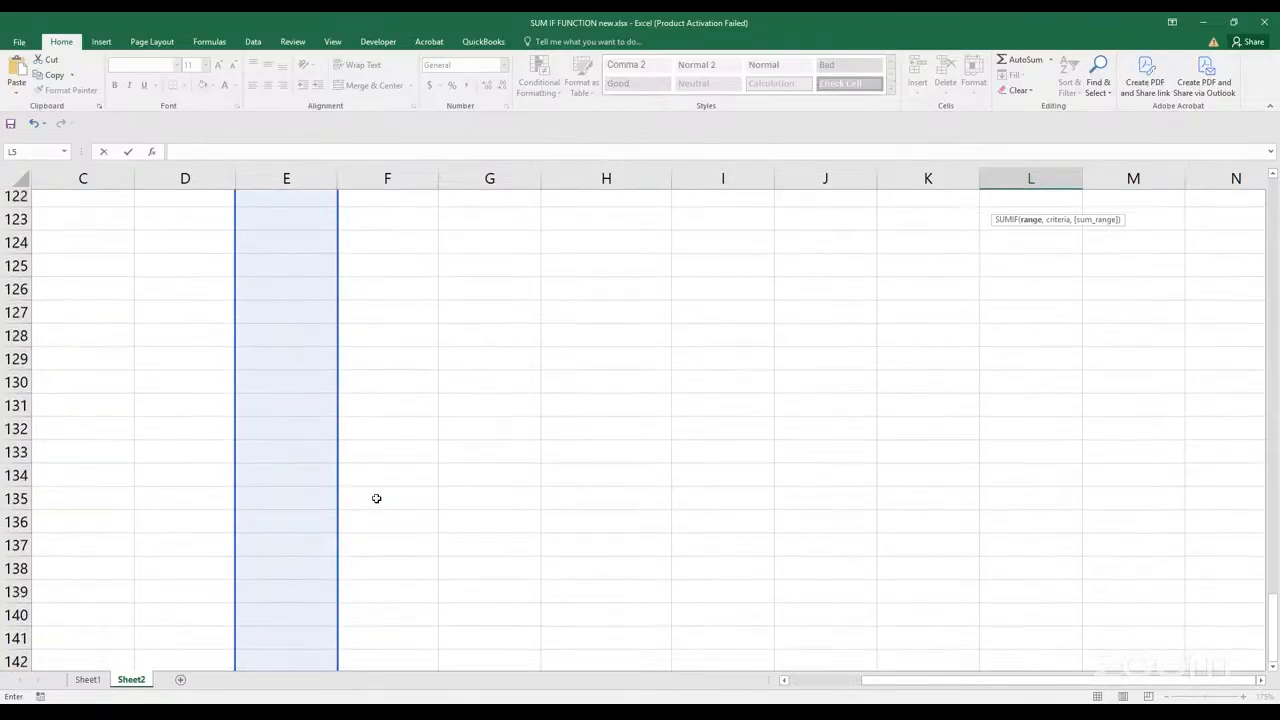
left_click_drag(1272, 601, 1272, 205)
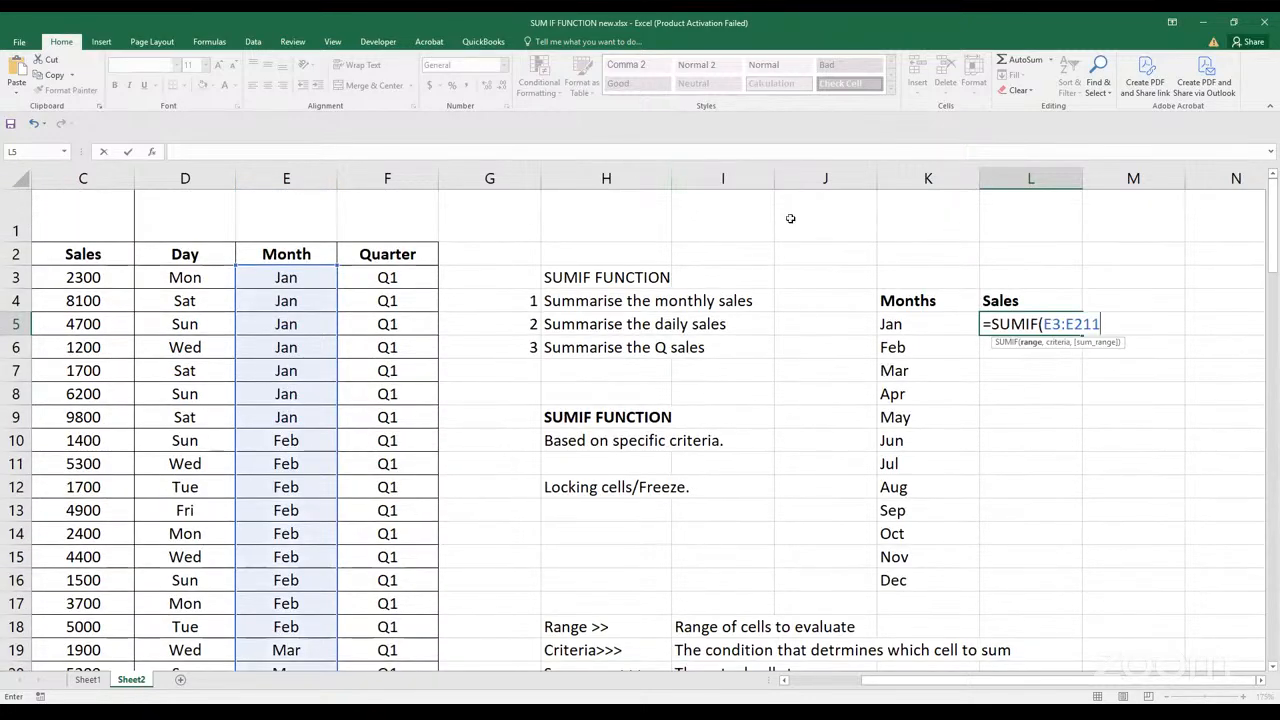
left_click(1101, 323)
key("BackSpace")
key("BackSpace")
key("BackSpace")
key("BackSpace")
key("BackSpace")
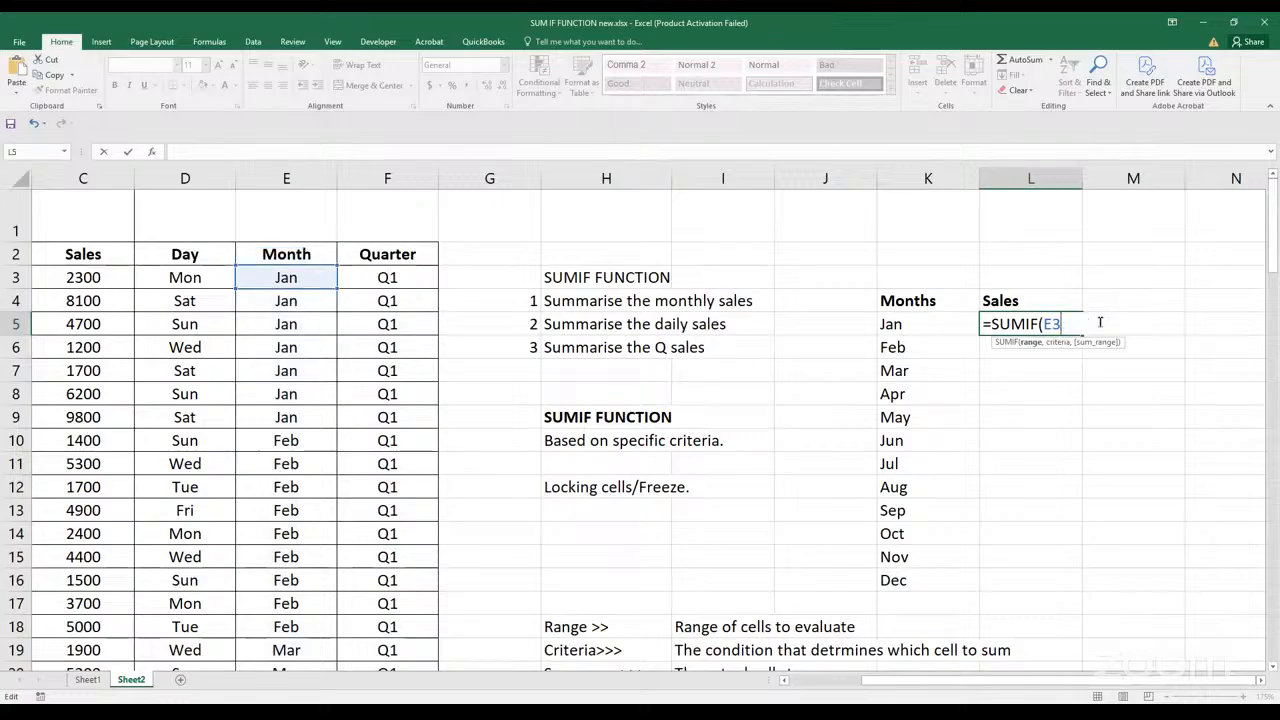
key("BackSpace")
key("BackSpace")
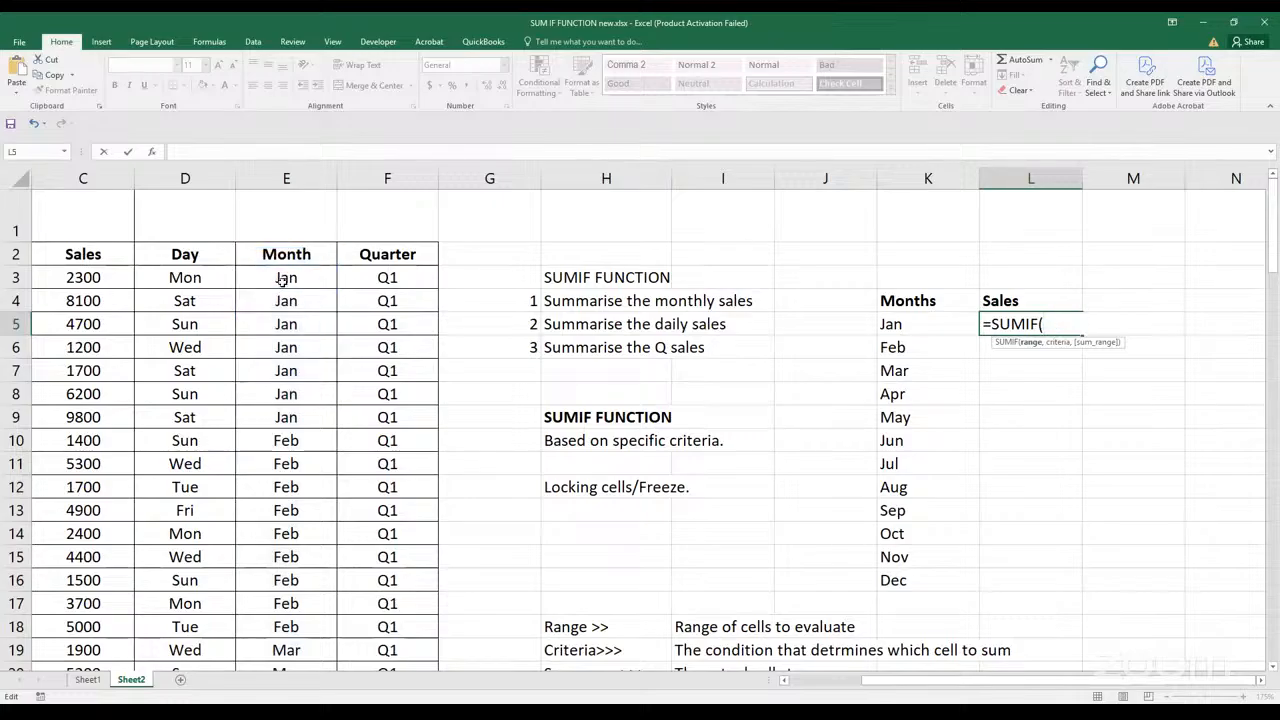
Set the SUMIF range to the Month column data, E3:E102, and move on to the criteria argument
left_click(286, 280)
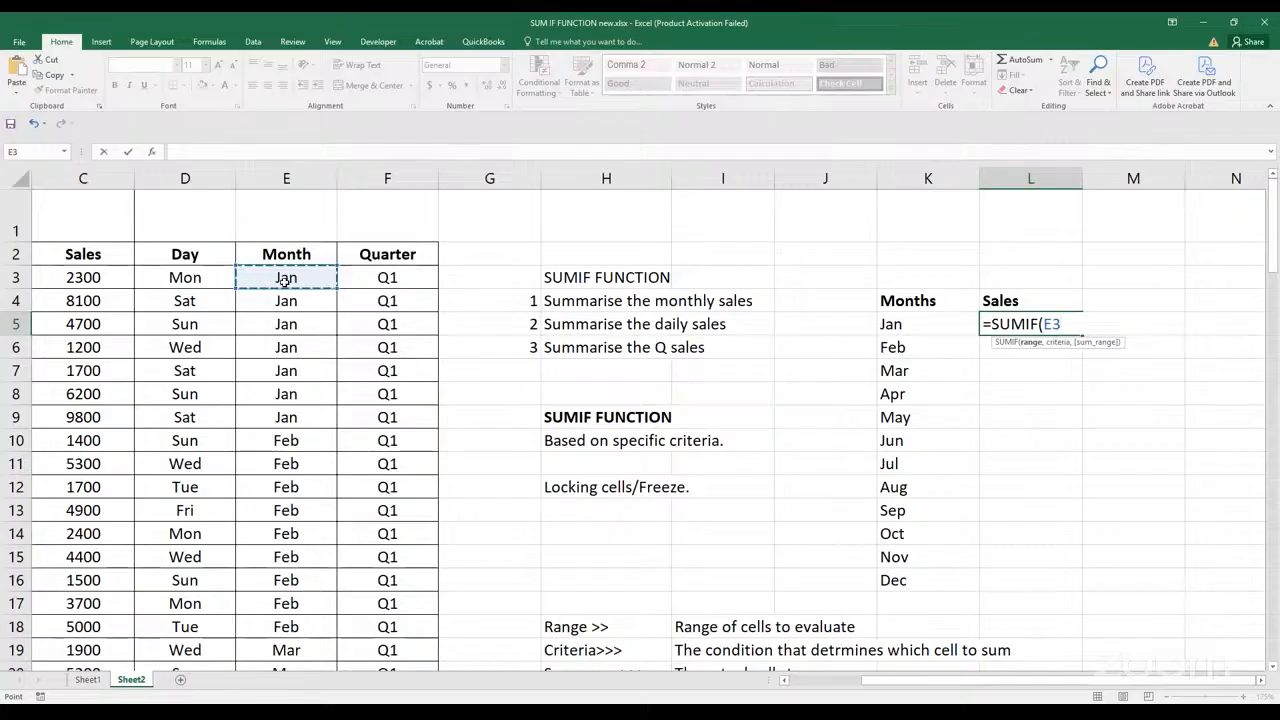
key("ctrl+shift+Down")
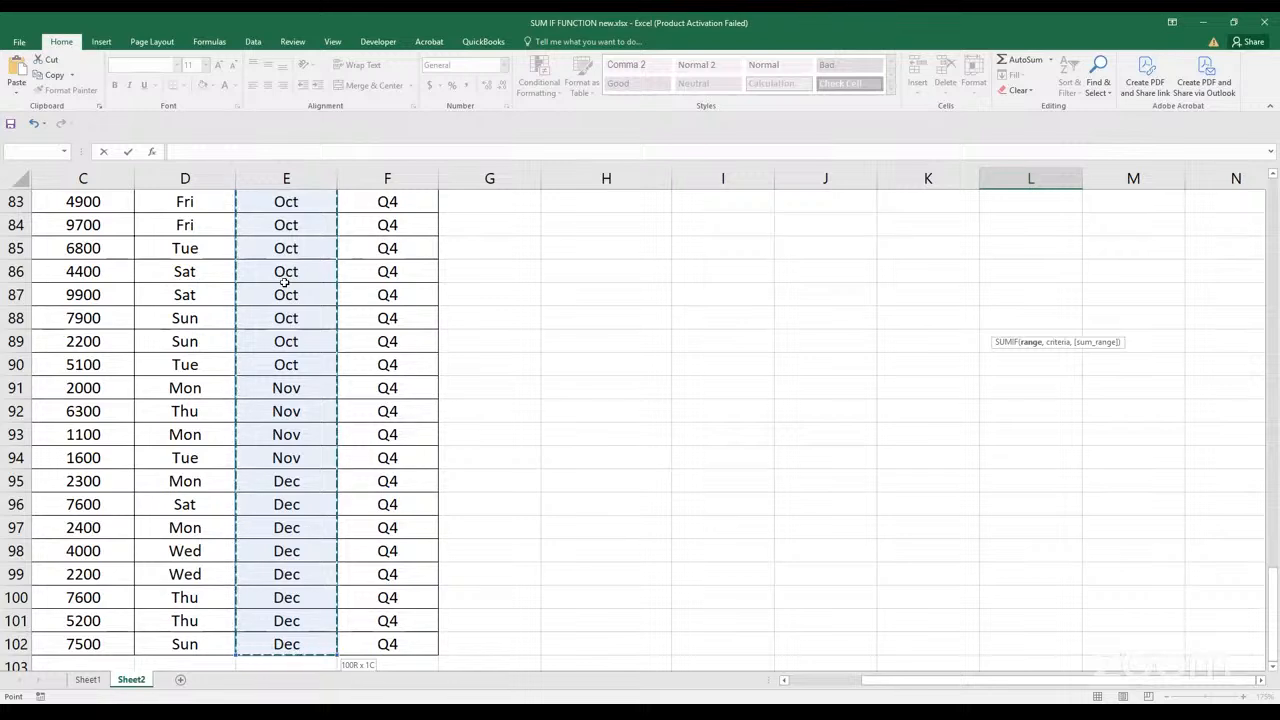
scroll(778, 260, "up", 2)
scroll(778, 260, "up", 19)
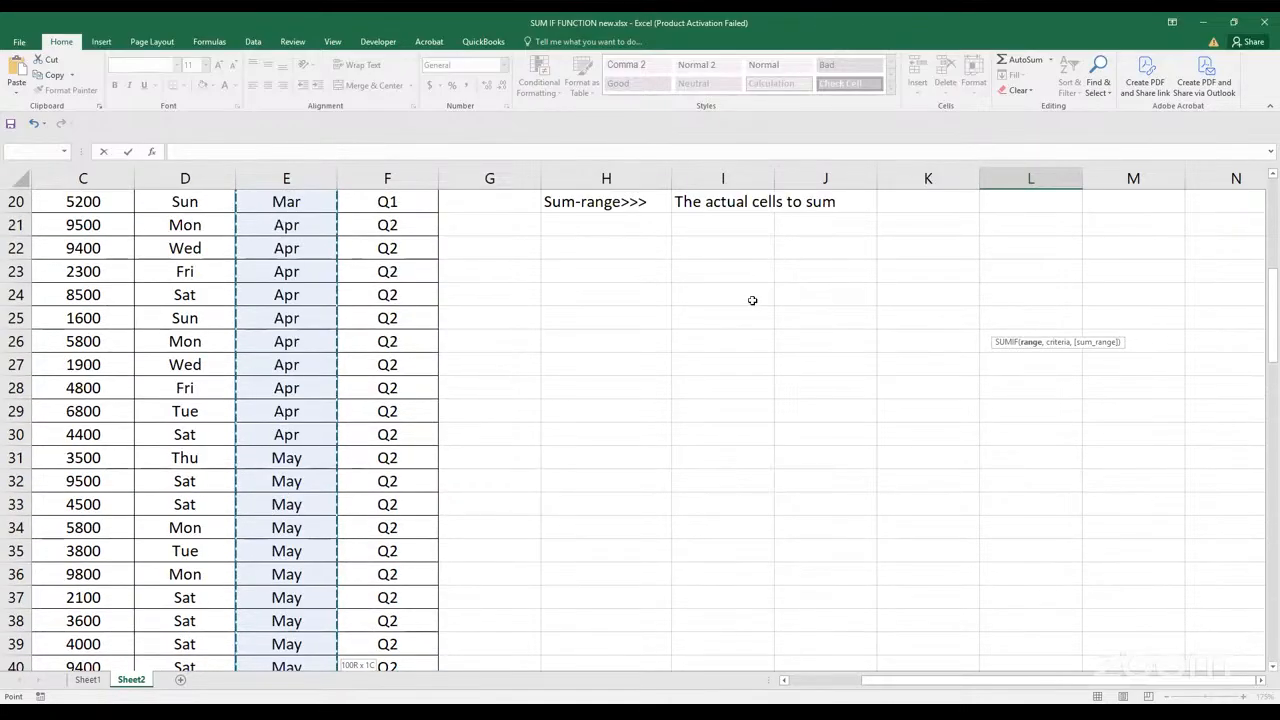
scroll(752, 300, "up", 4)
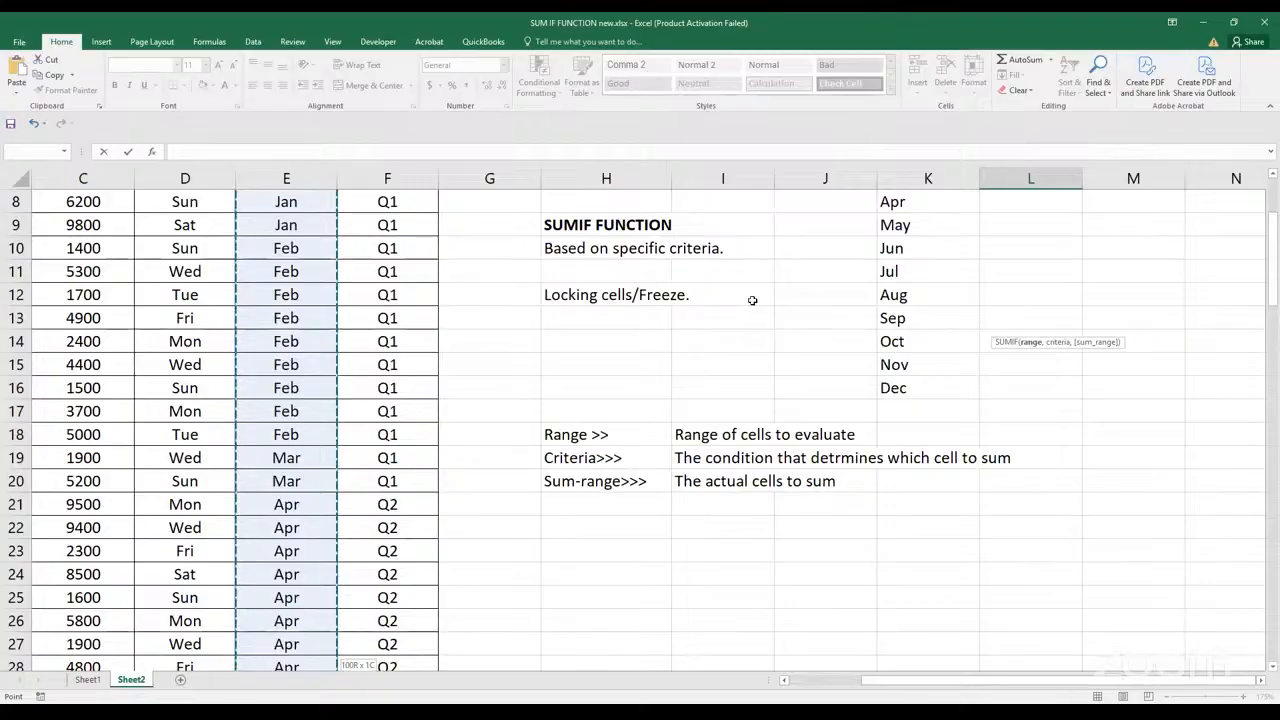
scroll(752, 298, "up", 1)
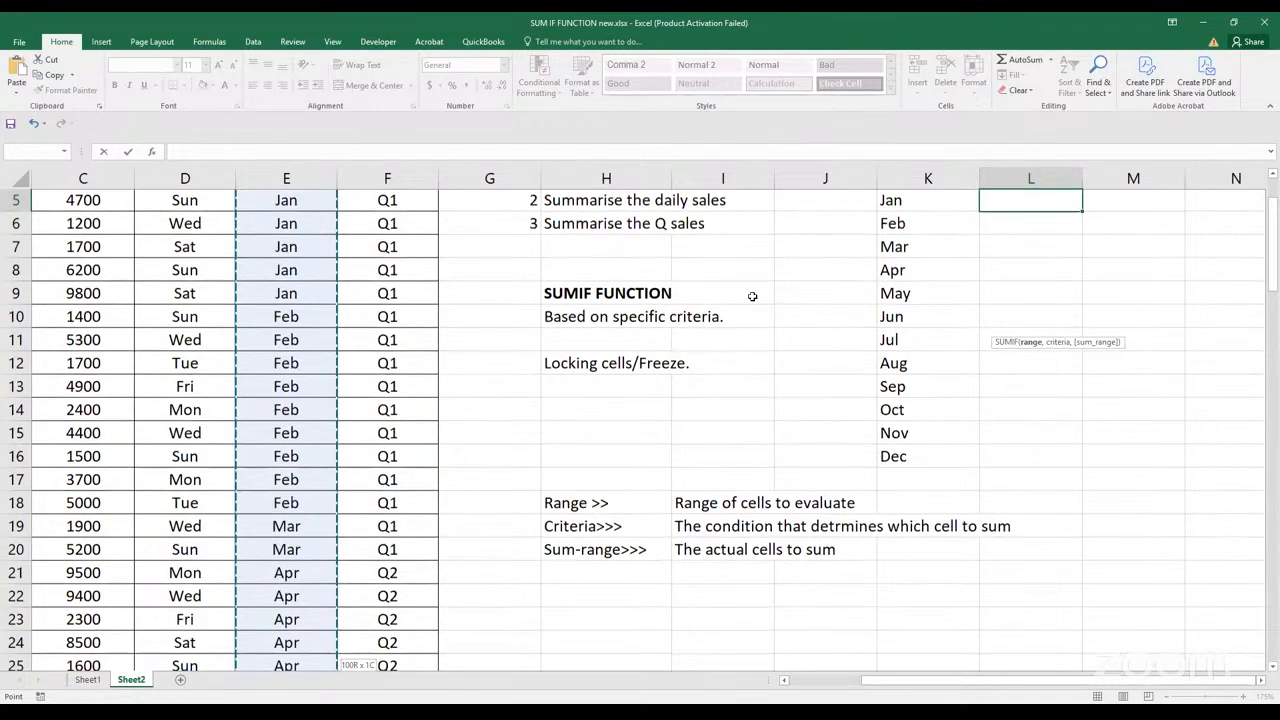
scroll(752, 297, "up", 2)
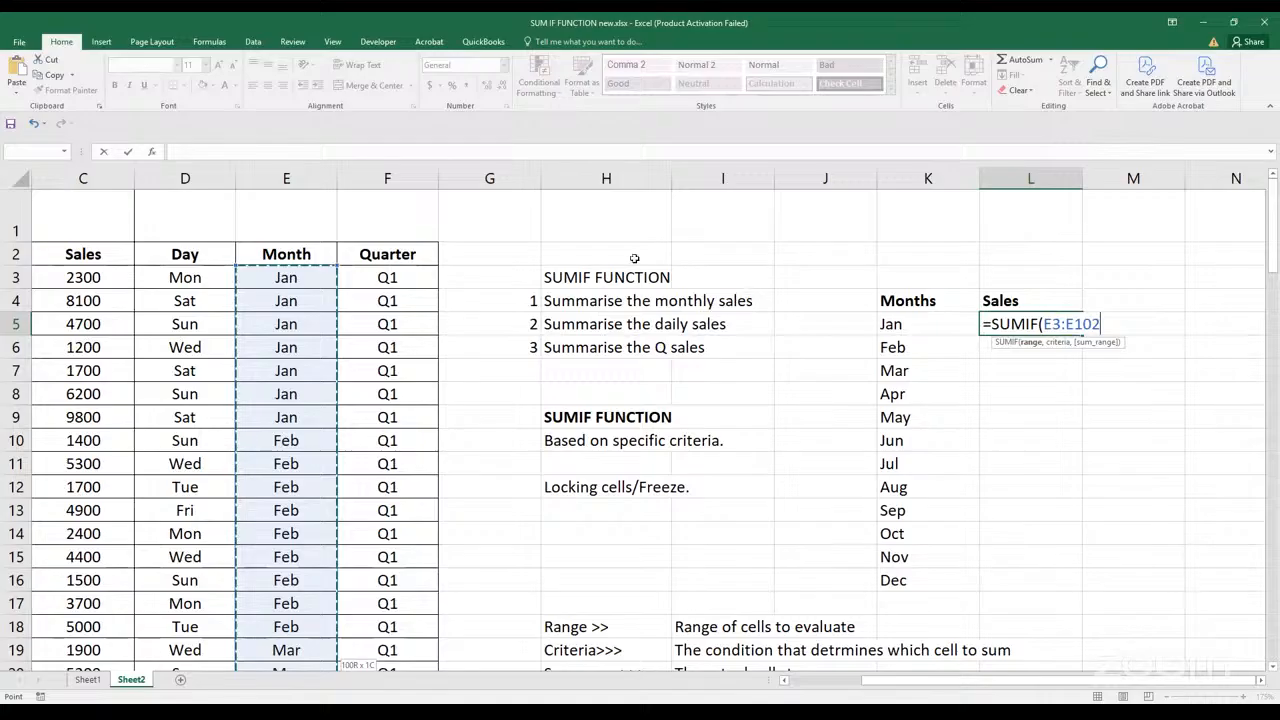
type(",")
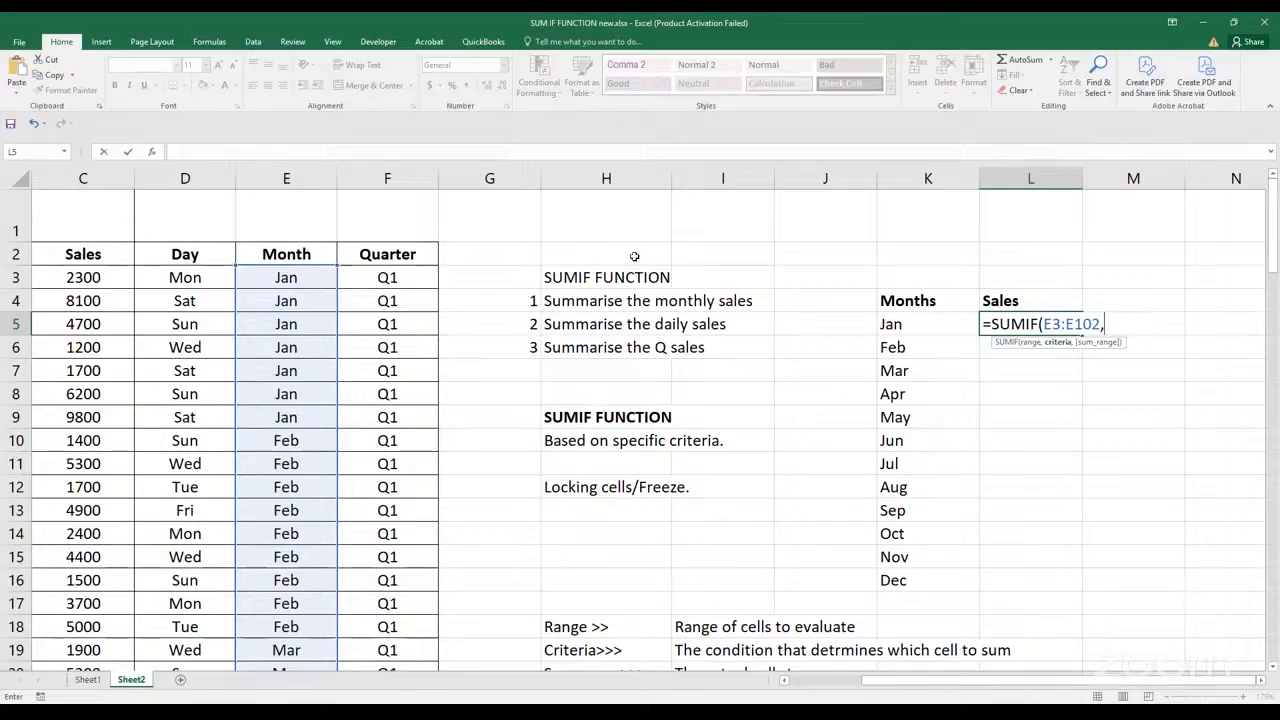
Try to use the Jan label in K5 as the SUMIF criteria
scroll(618, 300, "down", 1)
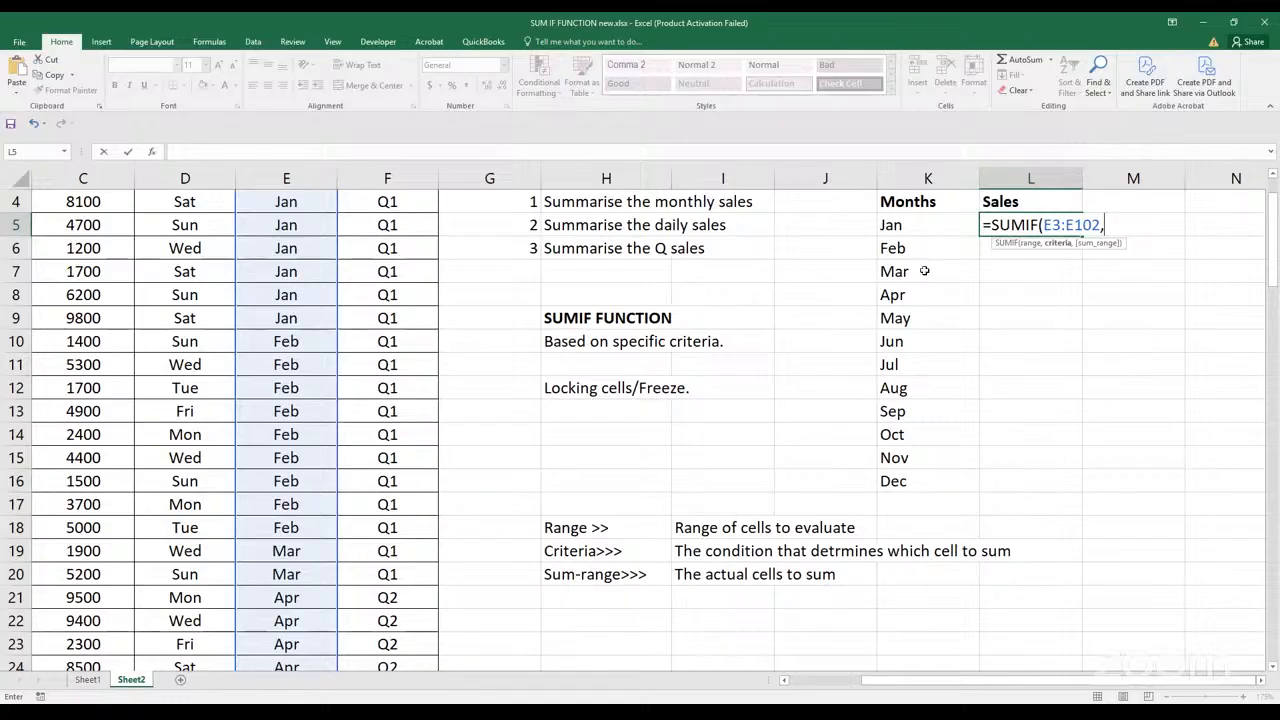
scroll(932, 255, "up", 1)
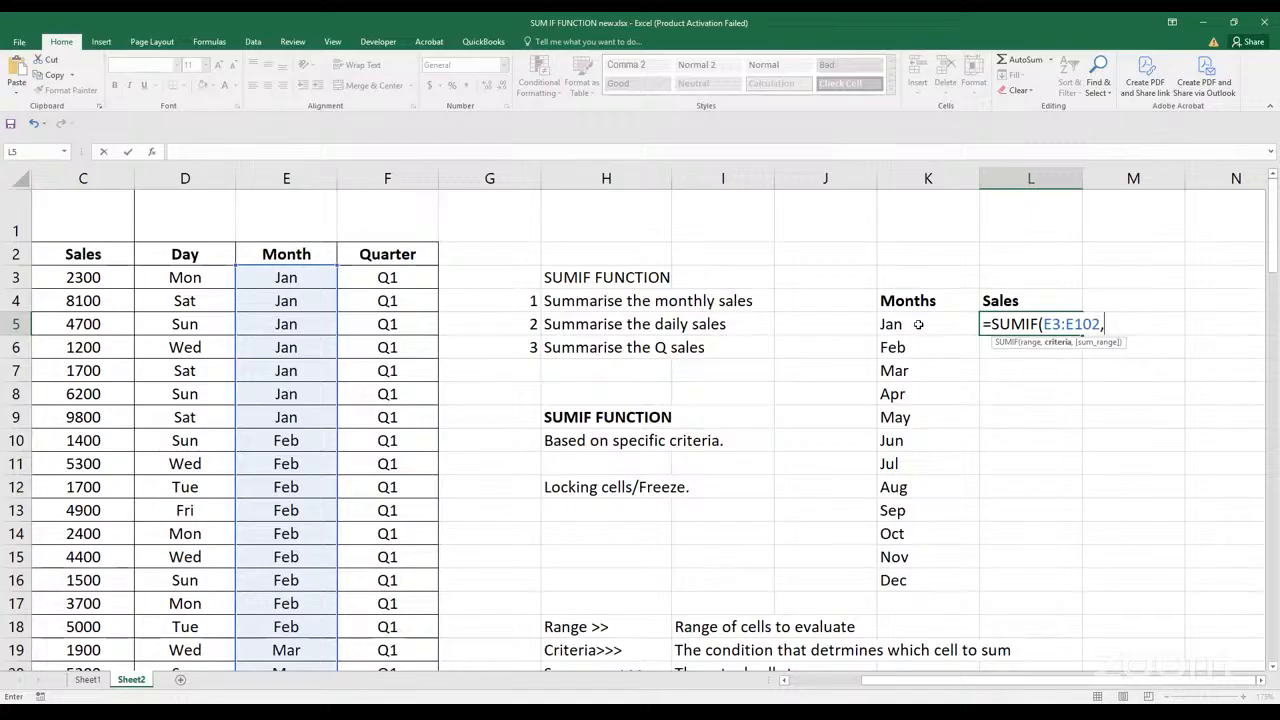
left_click(918, 324)
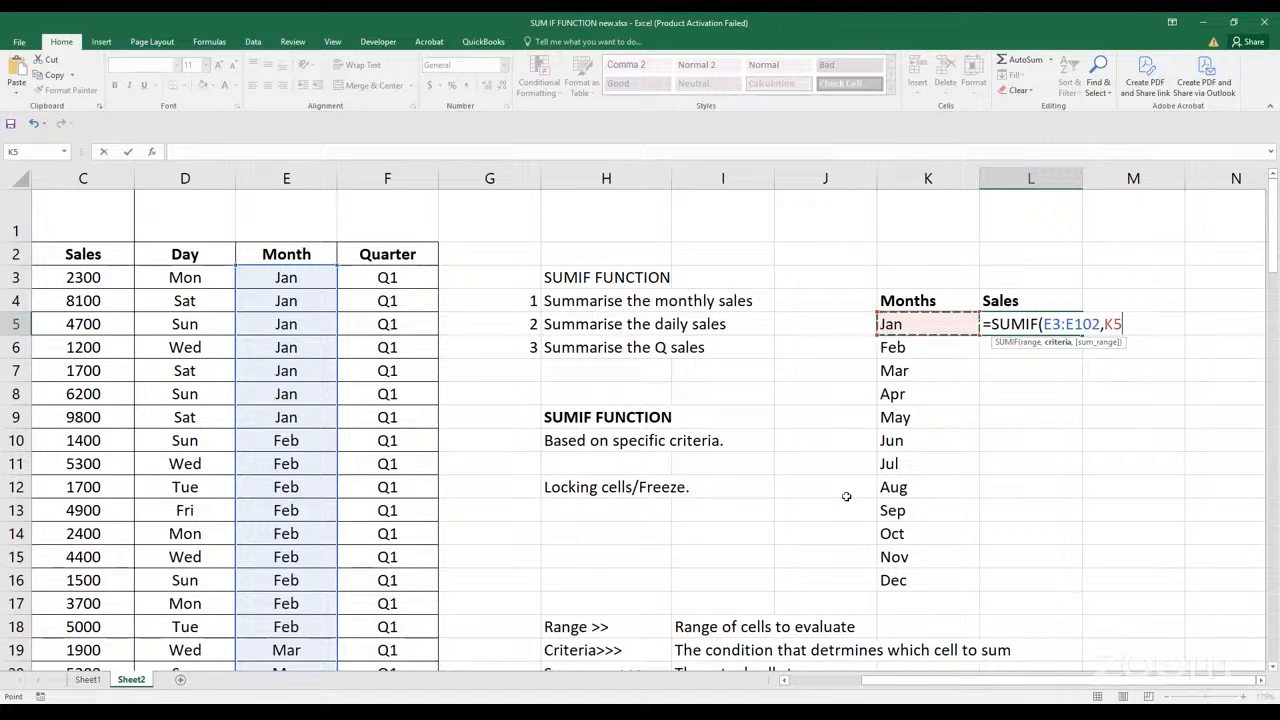
scroll(846, 497, "down", 2)
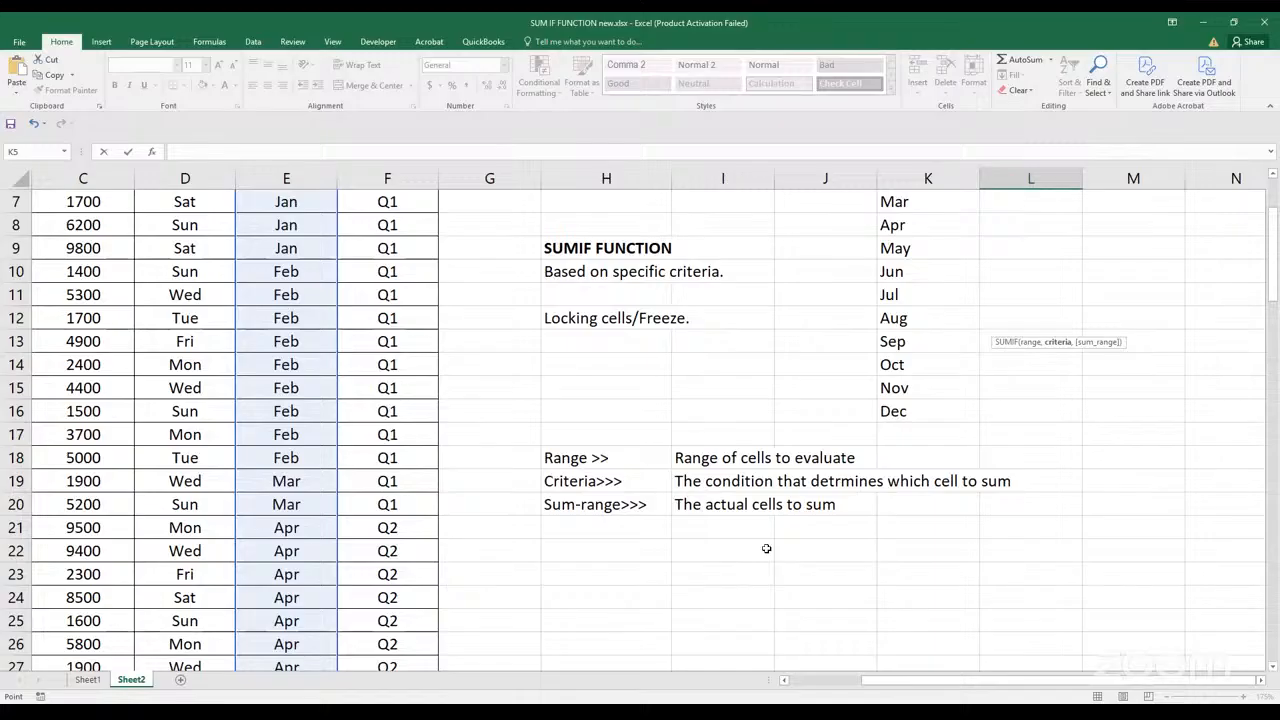
scroll(766, 548, "up", 2)
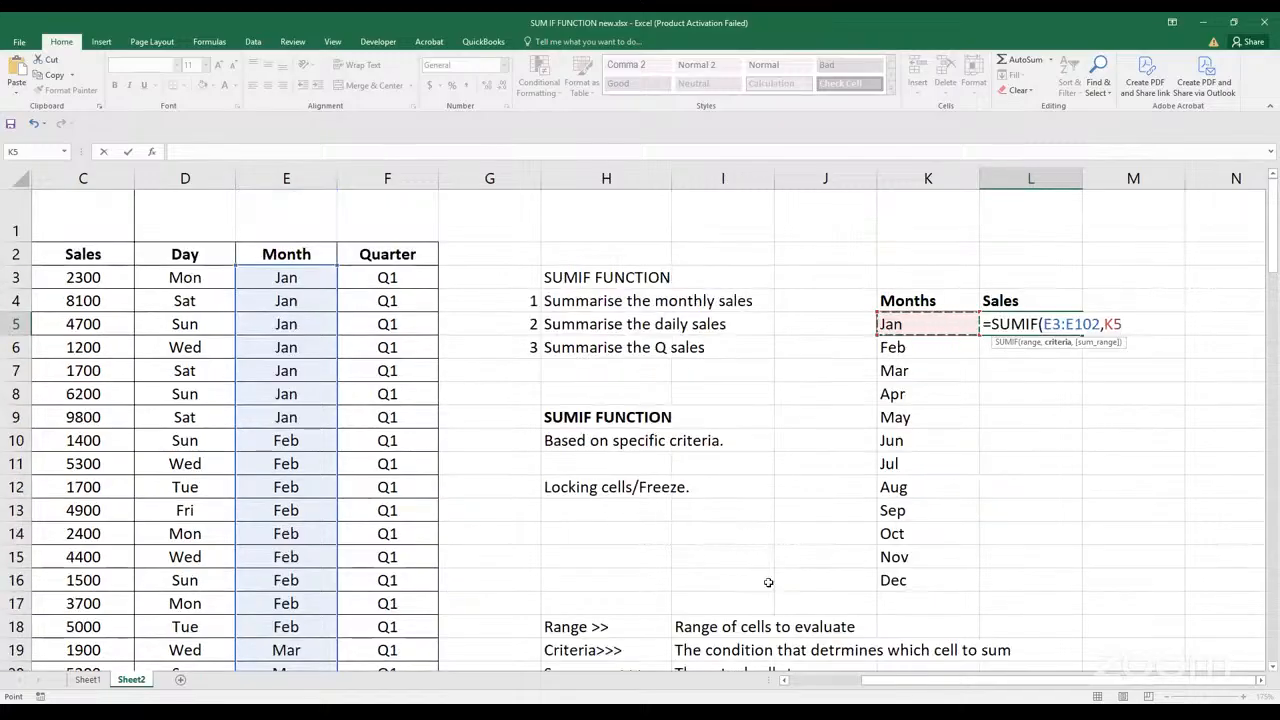
Add the Sales column data C3:C102 after the month range and enter the formula in L5
left_click_drag(868, 690, 795, 698)
left_click(235, 281)
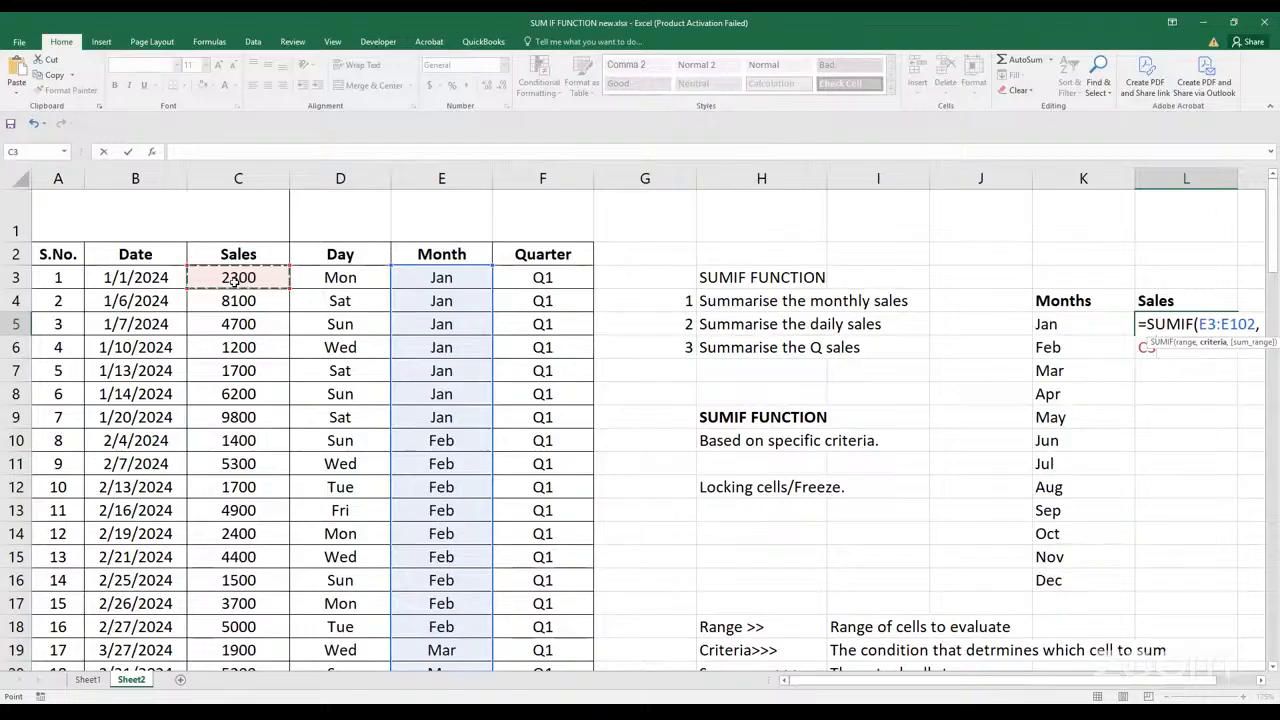
key("ctrl+shift+Down")
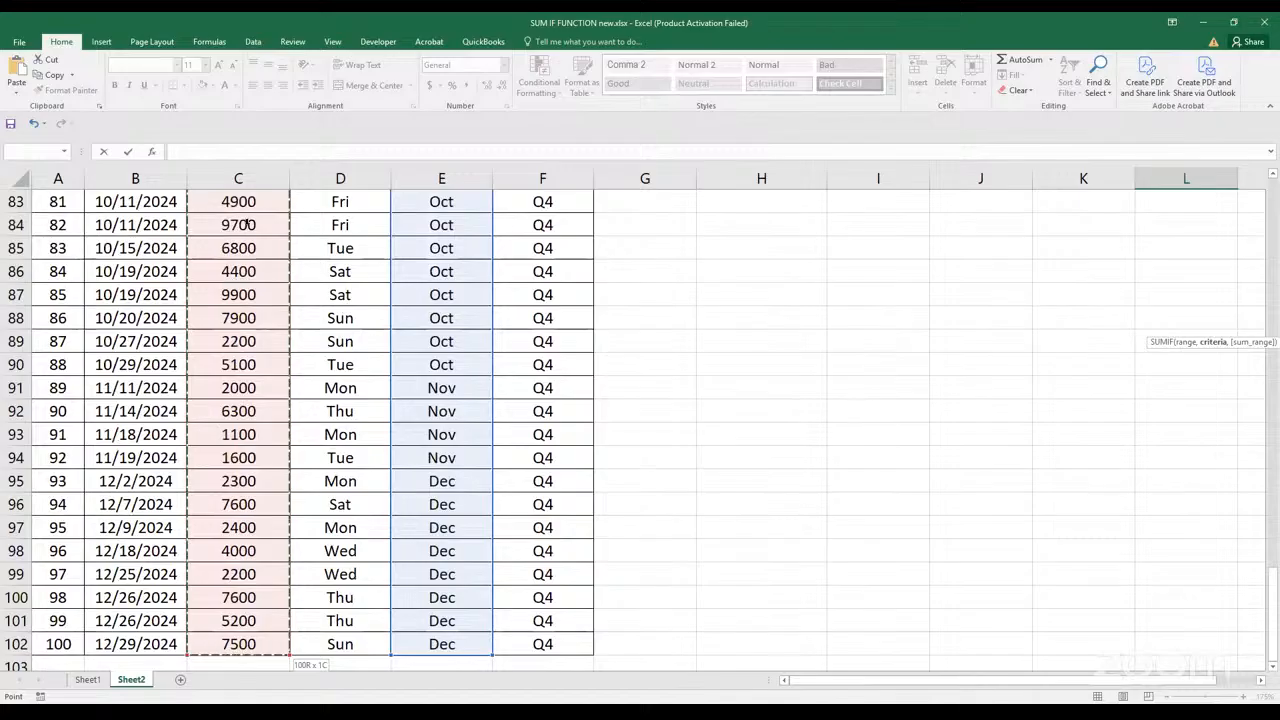
scroll(406, 465, "up", 5)
scroll(406, 477, "up", 20)
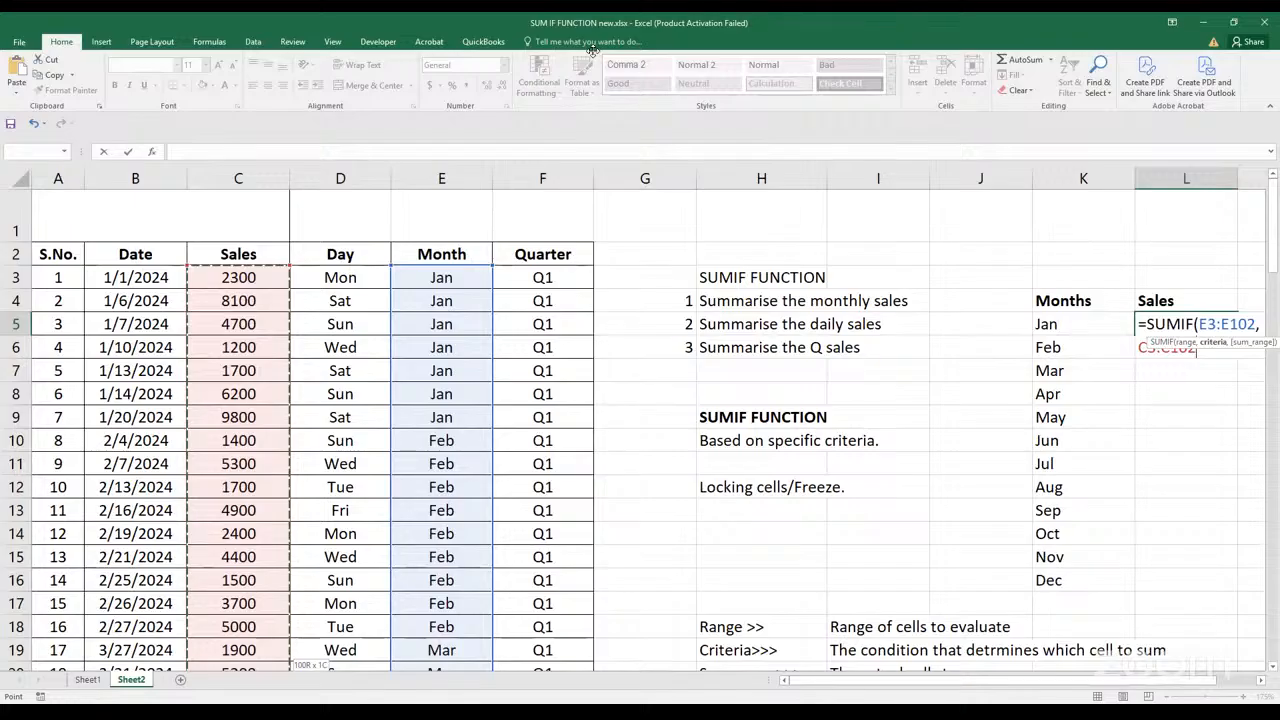
key("Return")
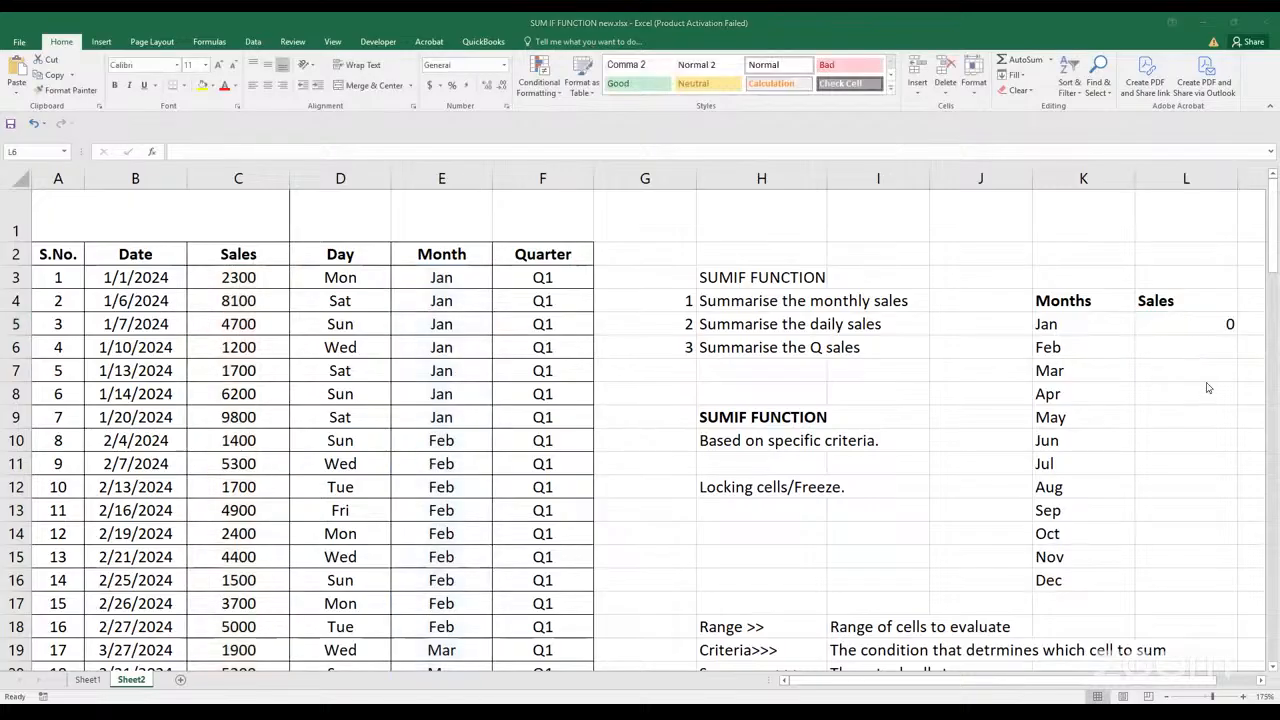
Insert K5 as the criteria in the L5 formula so that it reads =SUMIF(E3:E102,K5,C3:C102)
left_click(1182, 319)
double_click(1182, 319)
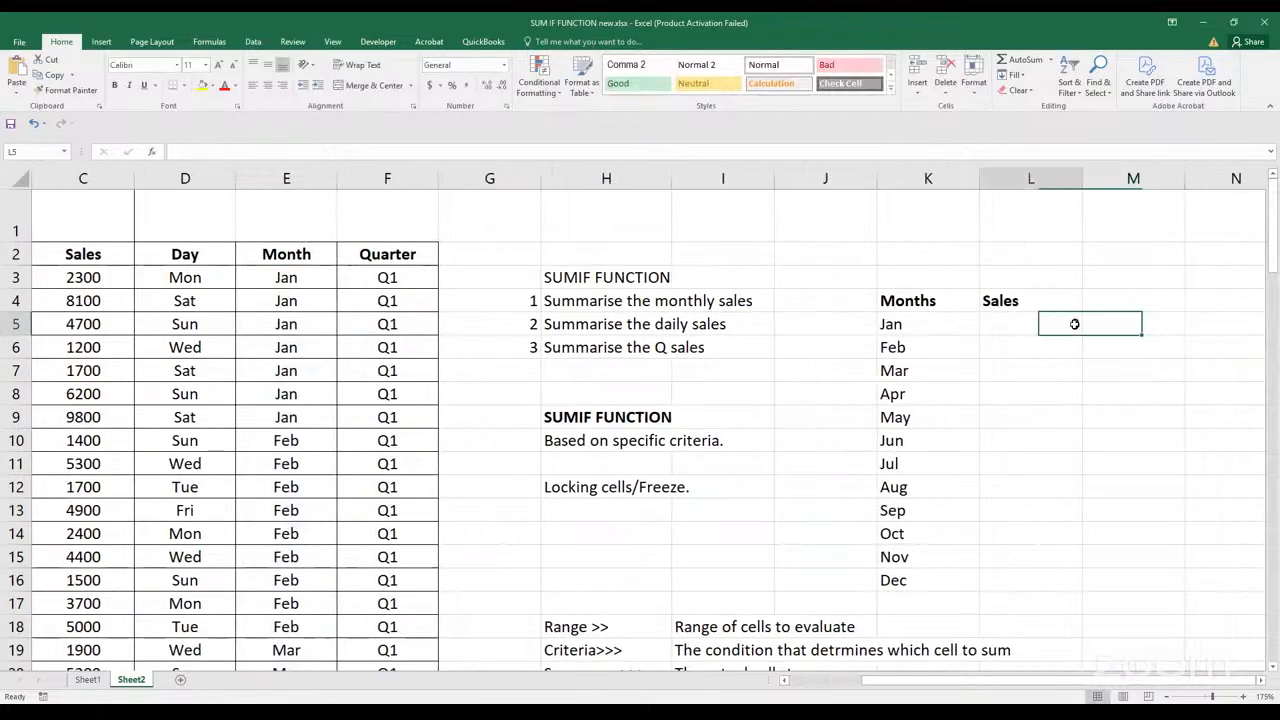
double_click(1075, 323)
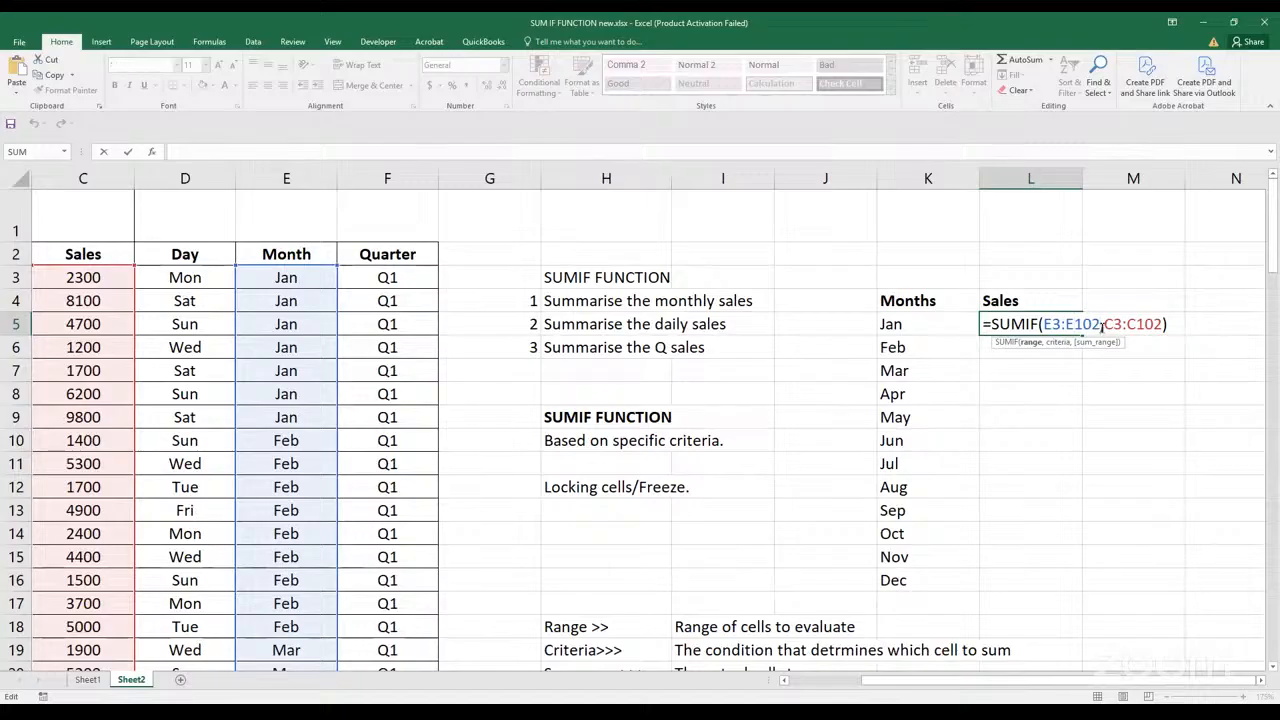
key("Right")
key("Right")
key("Right")
key("Right")
left_click(914, 328)
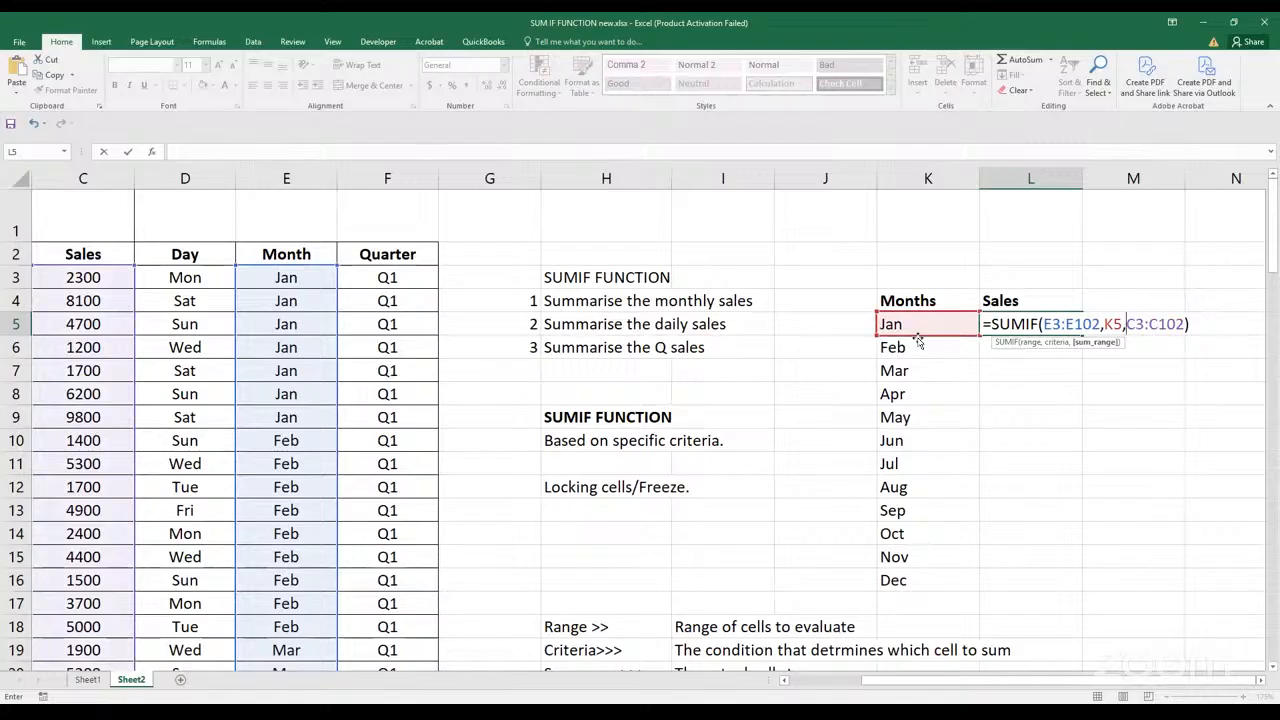
key("Return")
left_click(1047, 321)
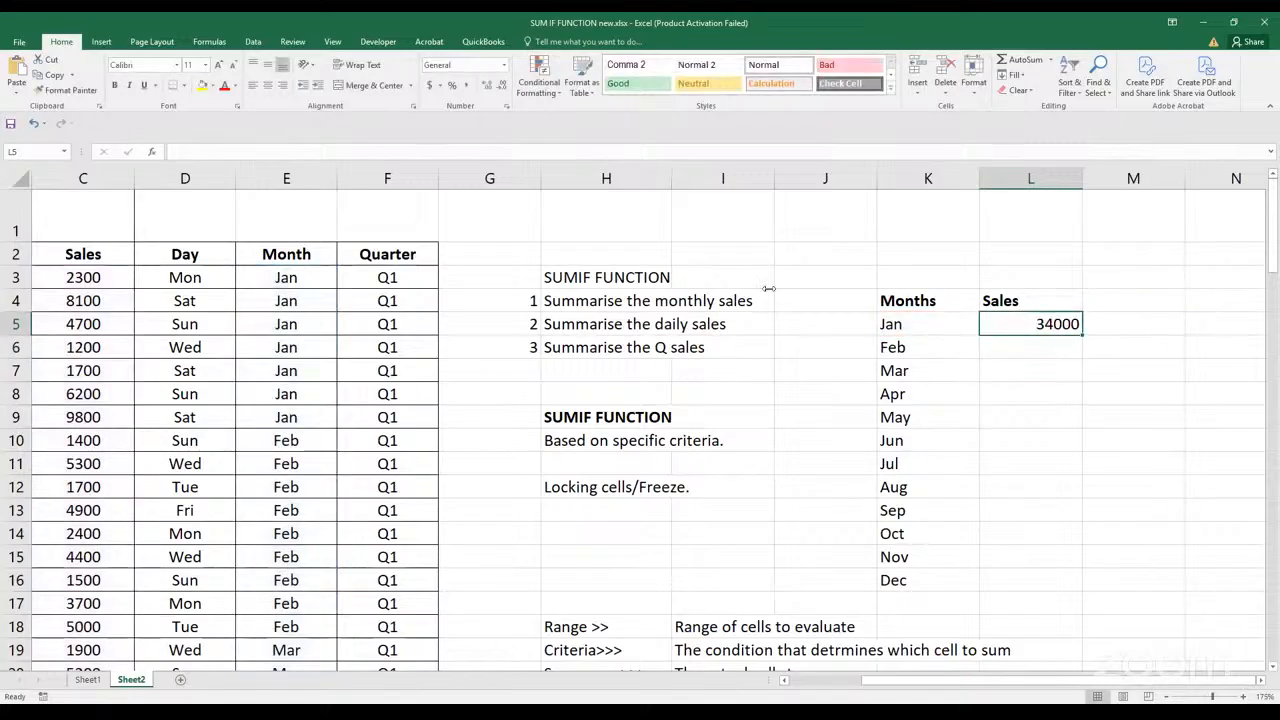
left_click(4, 88)
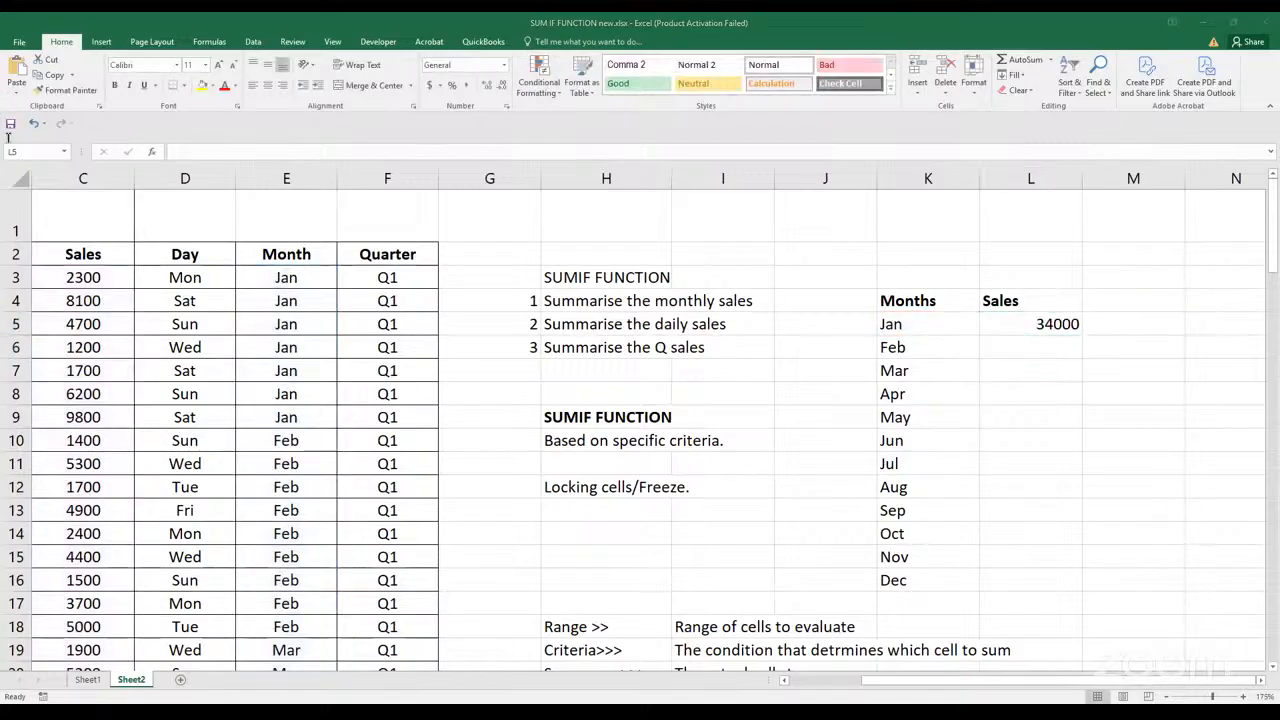
left_click(24, 175)
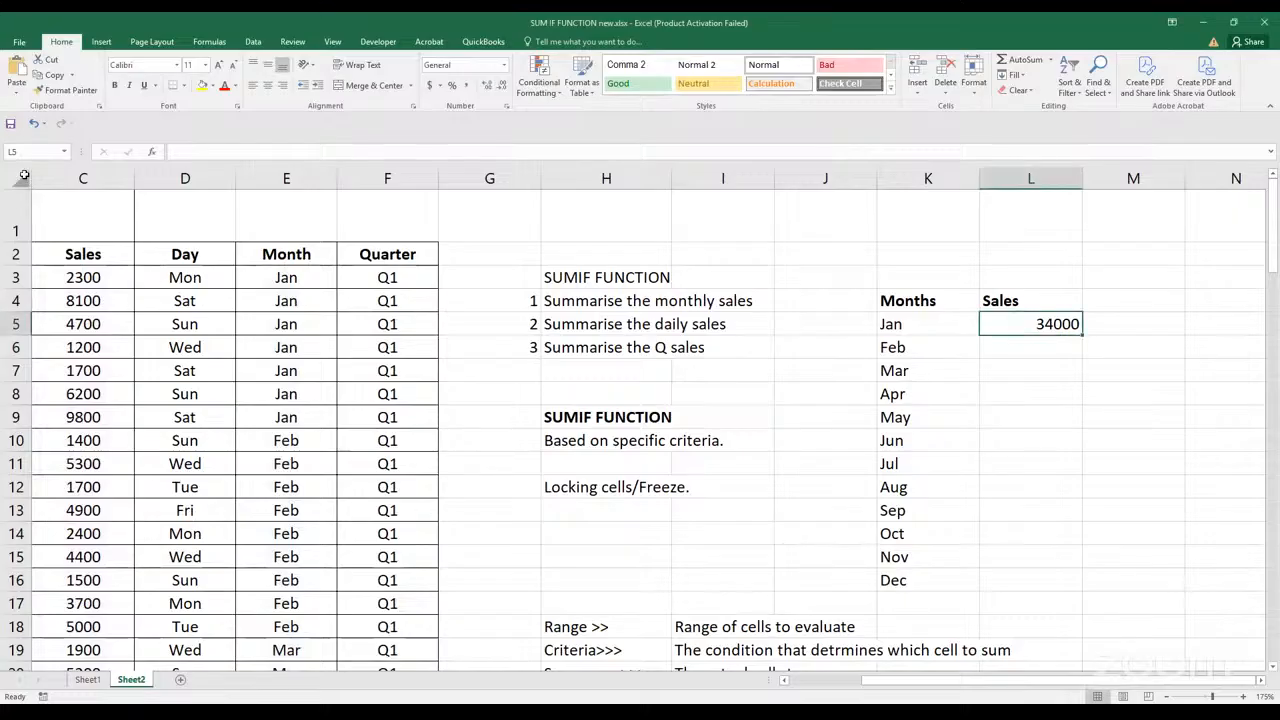
Apply the comma number style with two decimals to all cells of the sheet and reselect the January total in L5
left_click(24, 175)
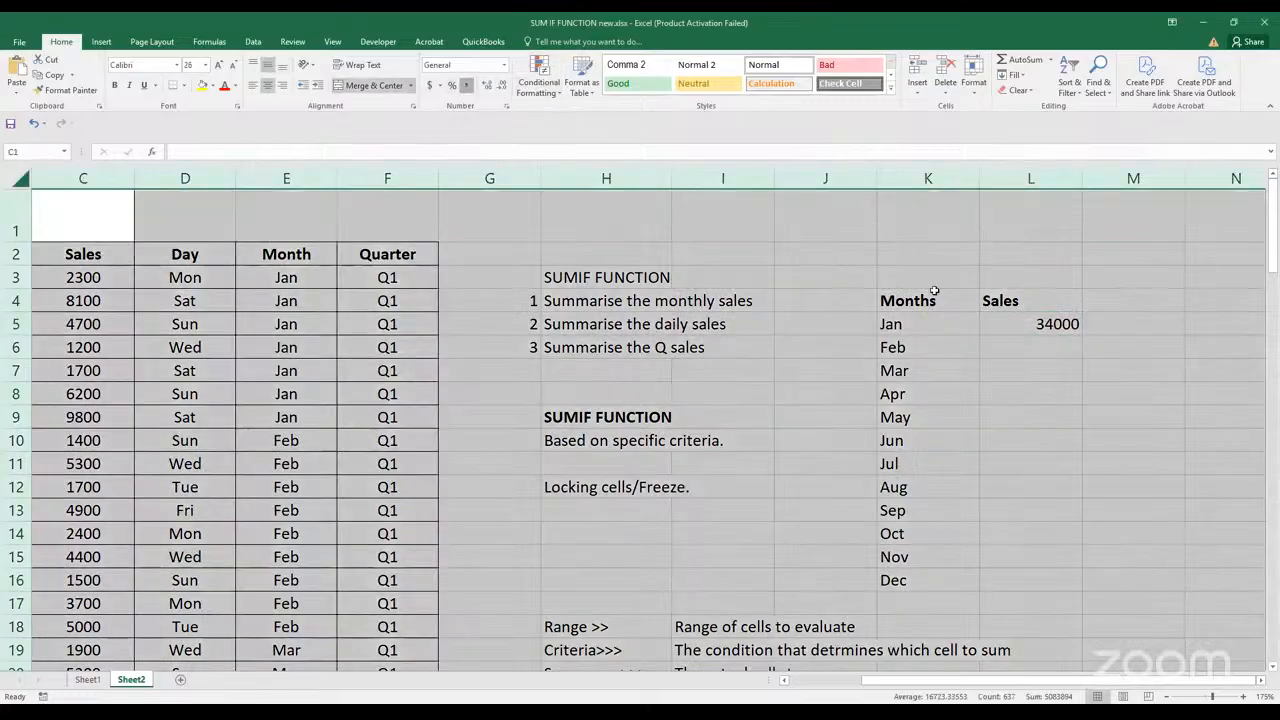
key("alt+h")
key("k")
left_click(994, 400)
key("Up")
key("Up")
key("Up")
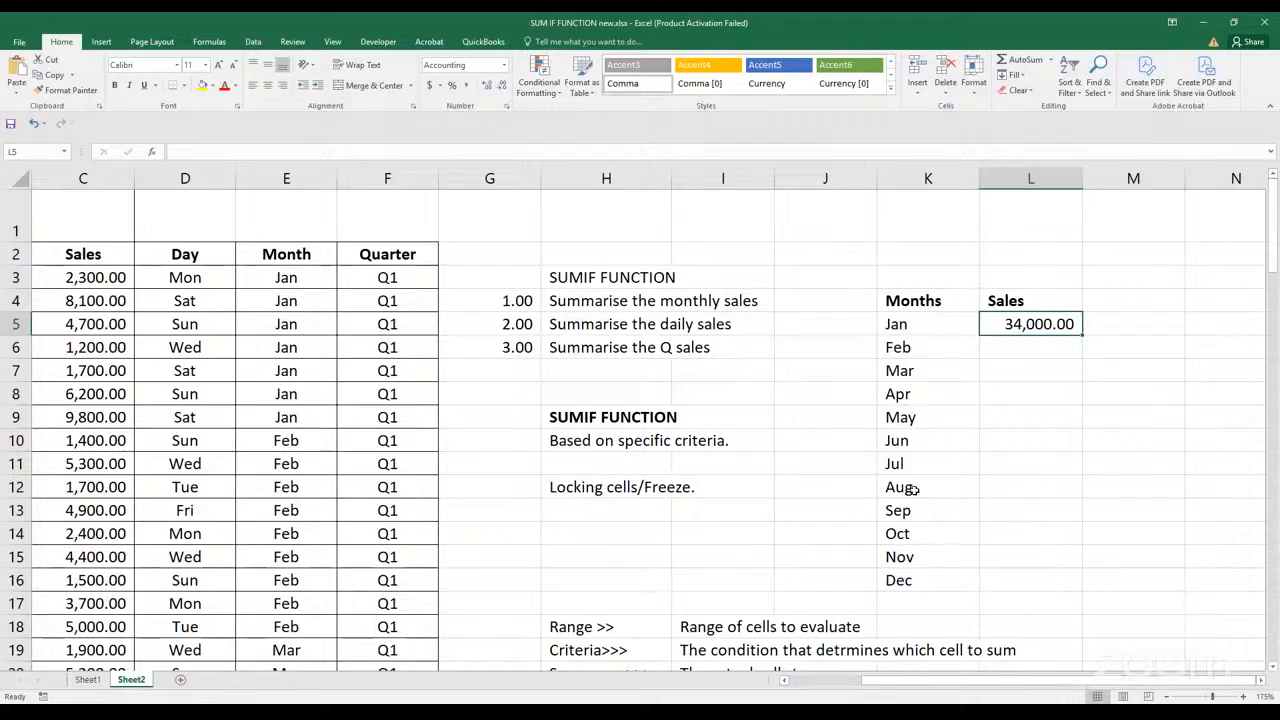
Autofit the width of the S.No. column A to its contents
left_click(362, 440)
key("Left")
key("Left")
key("Left")
key("Left")
key("Left")
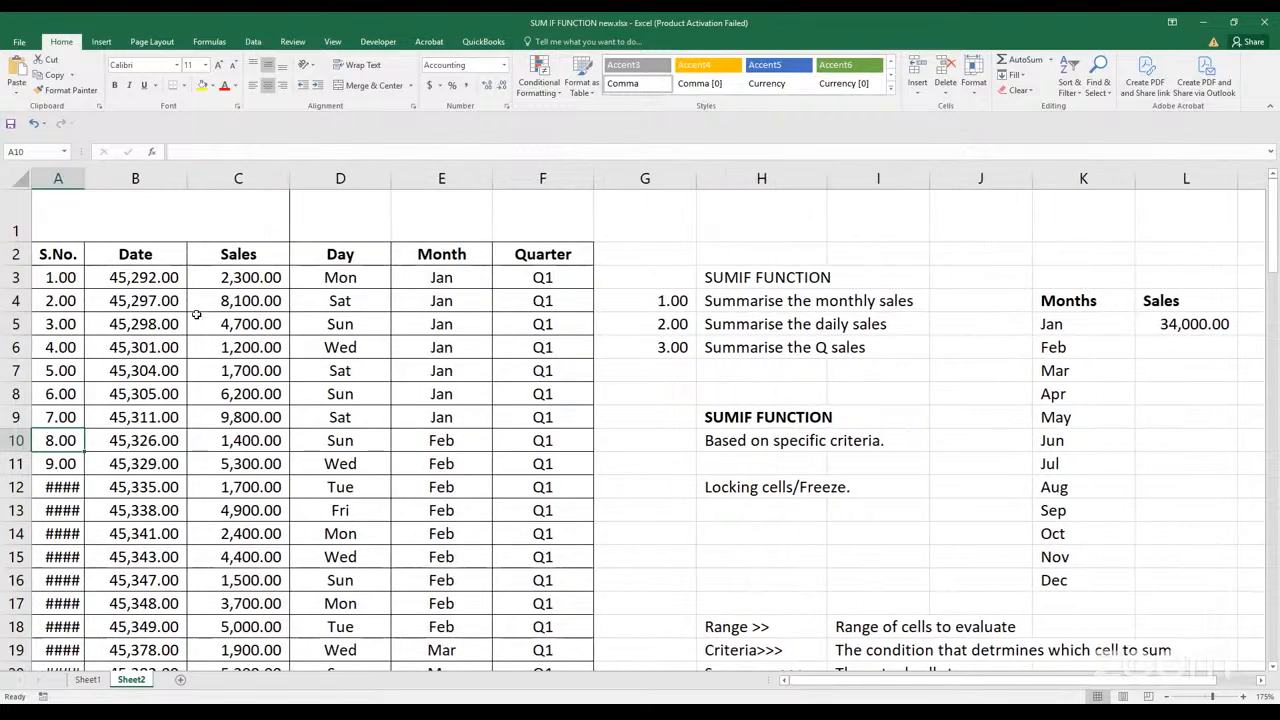
double_click(85, 177)
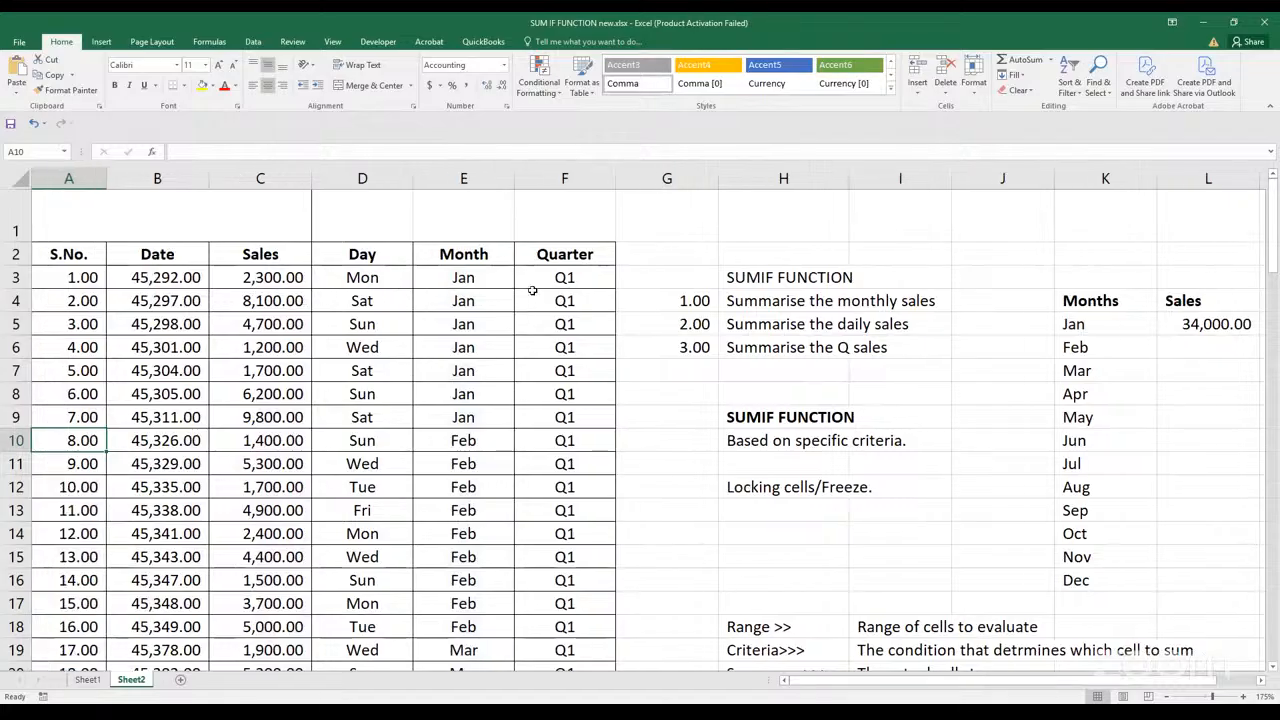
Examine the January rows of the Month and Quarter columns, the Months and Sales summary headings, and the January total in L5
left_click_drag(463, 277, 588, 410)
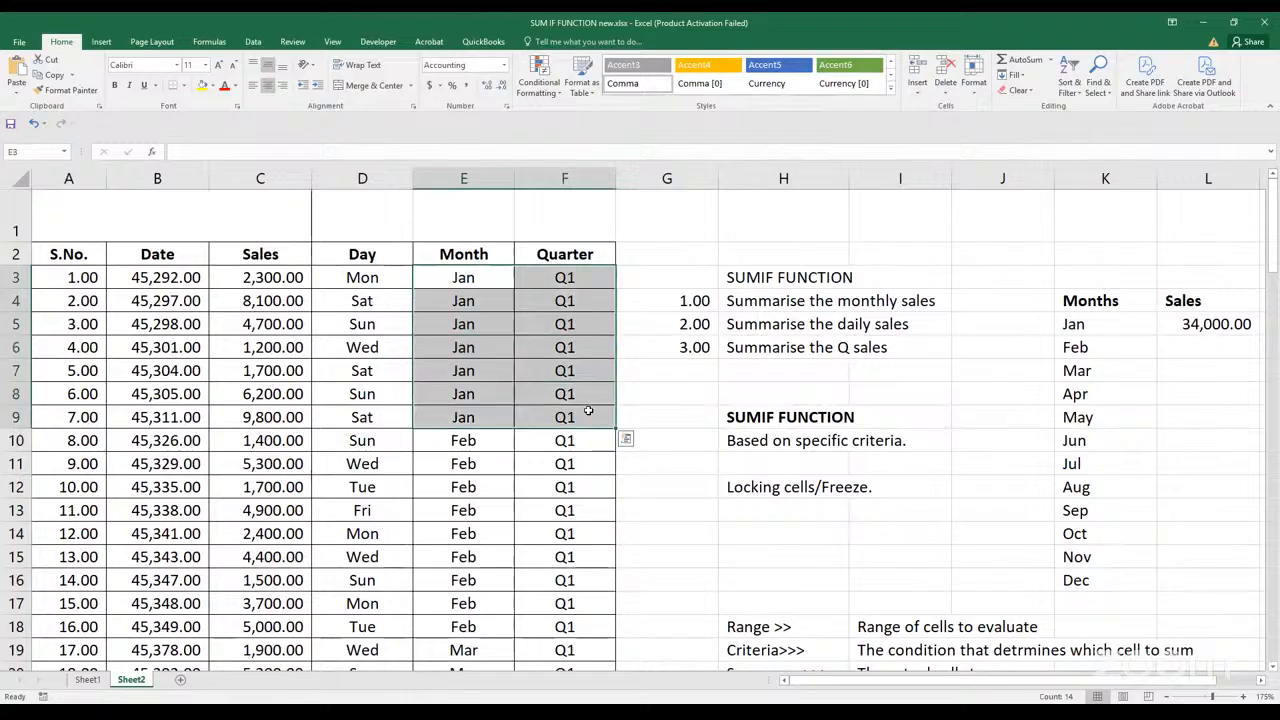
scroll(455, 300, "down", 4)
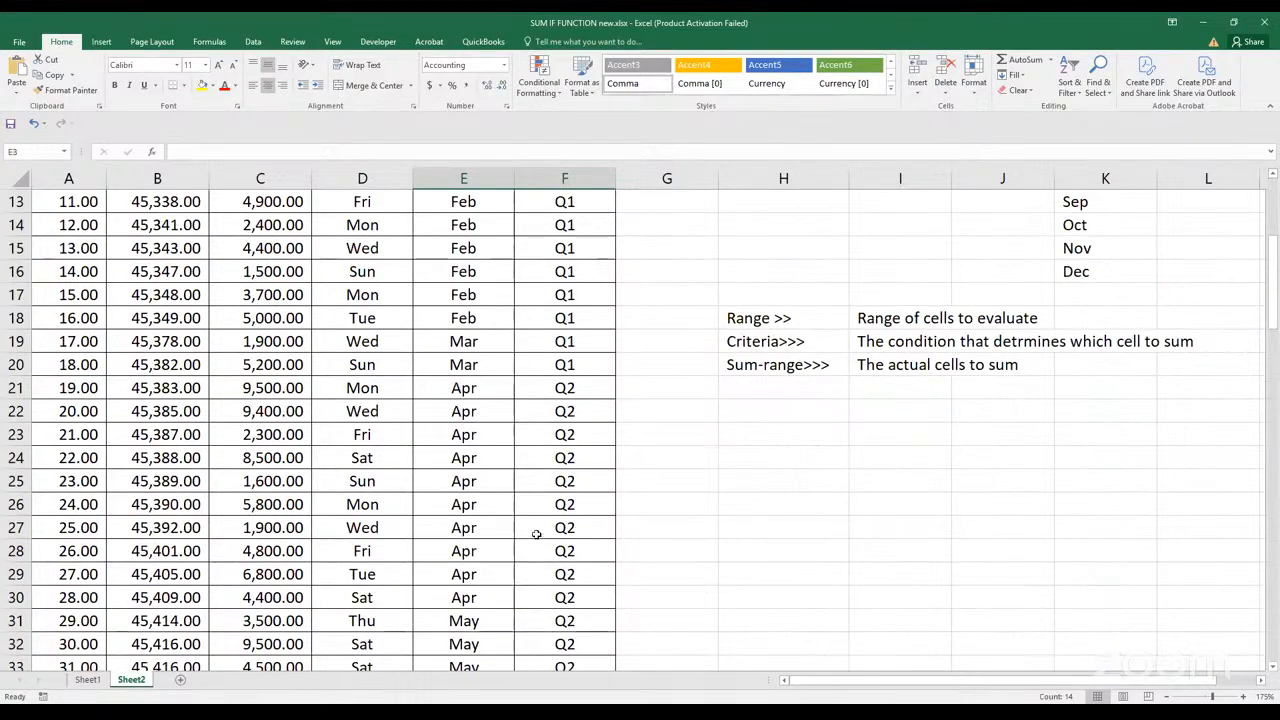
scroll(532, 546, "up", 4)
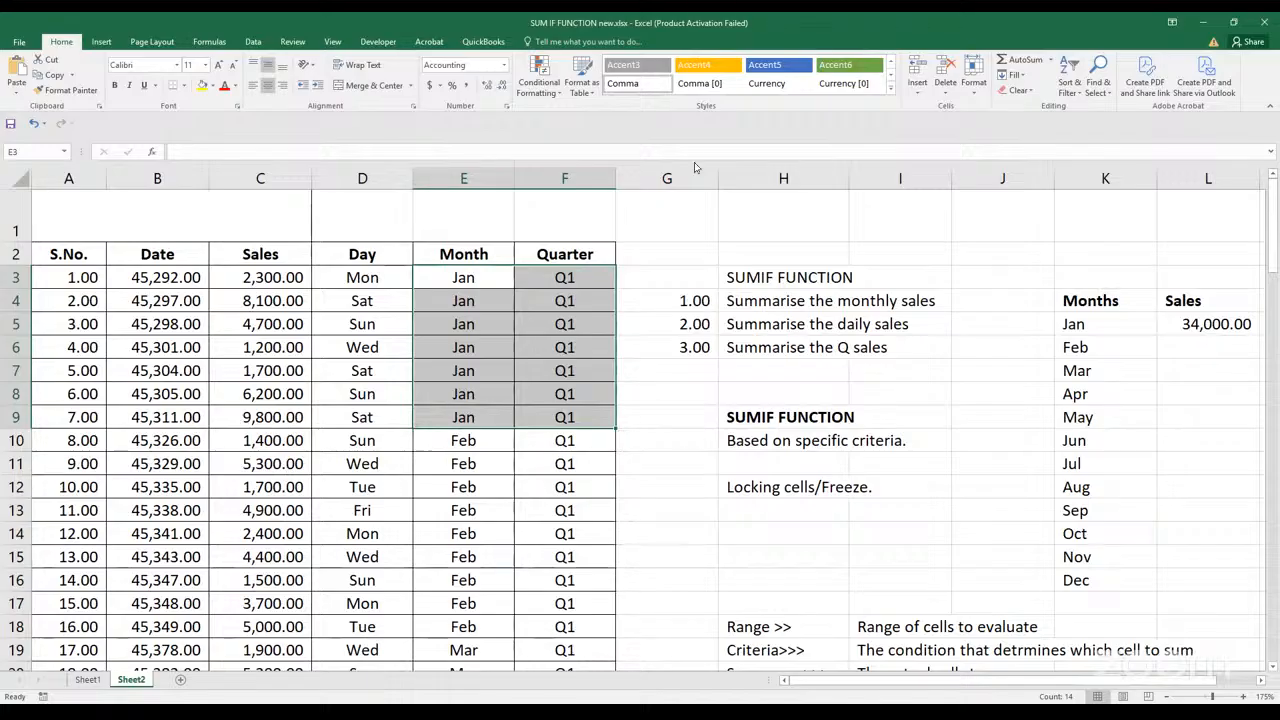
left_click(683, 125)
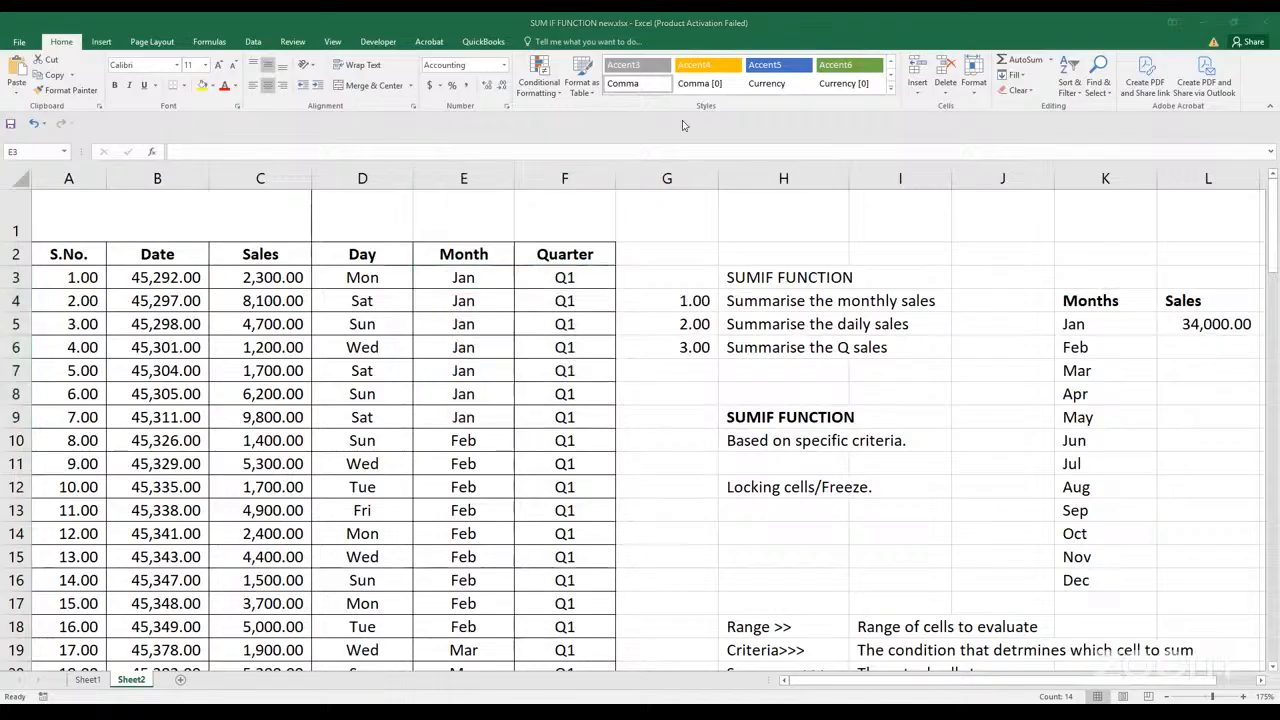
left_click(1196, 348)
key("Right")
key("Right")
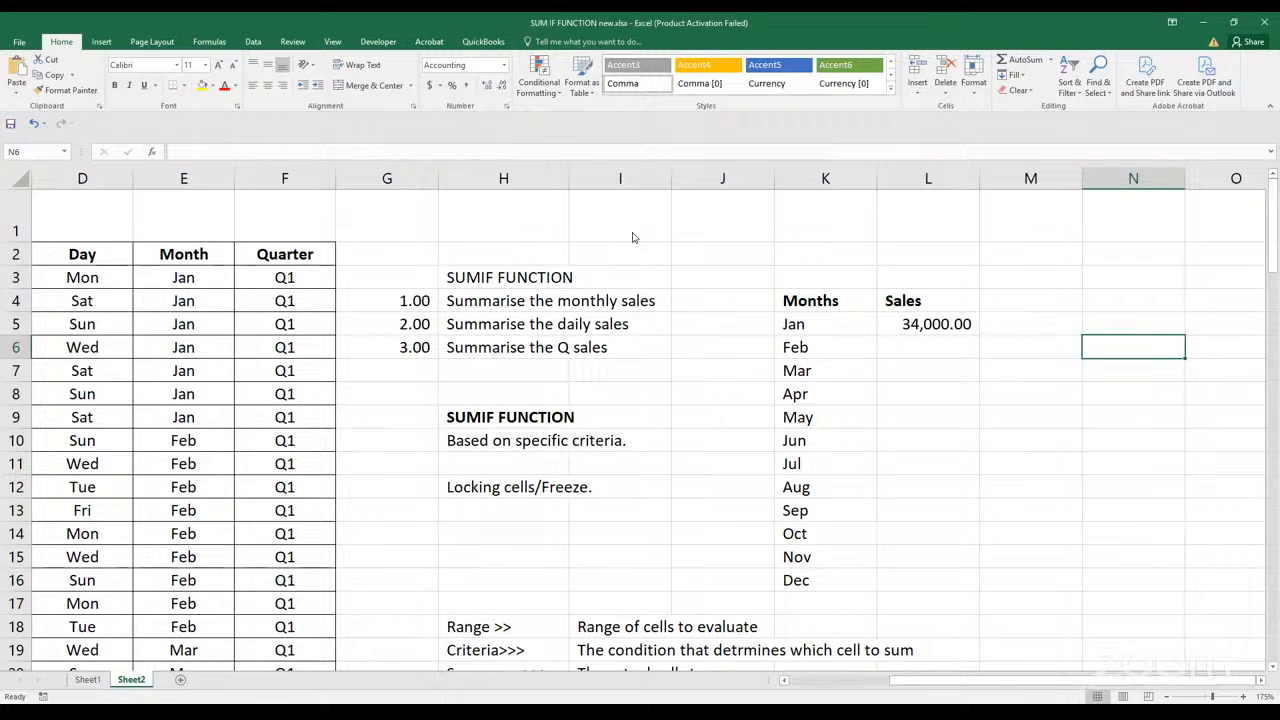
left_click(965, 322)
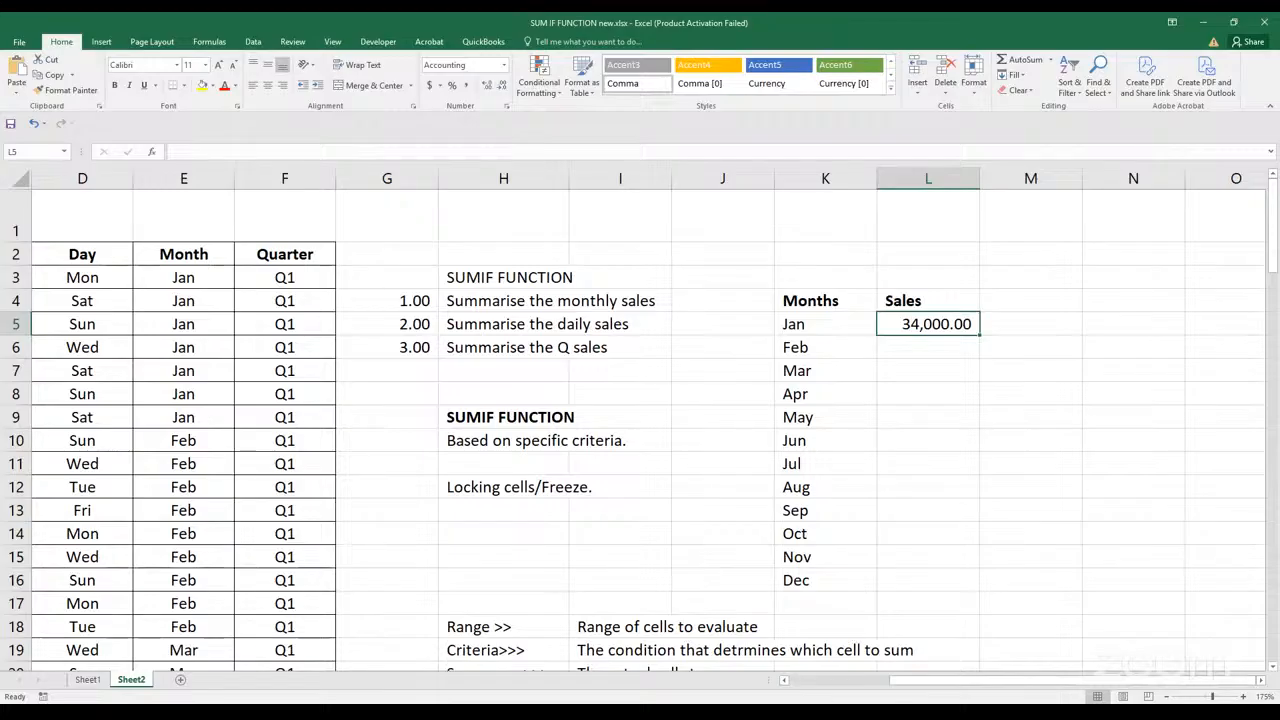
left_click(793, 605)
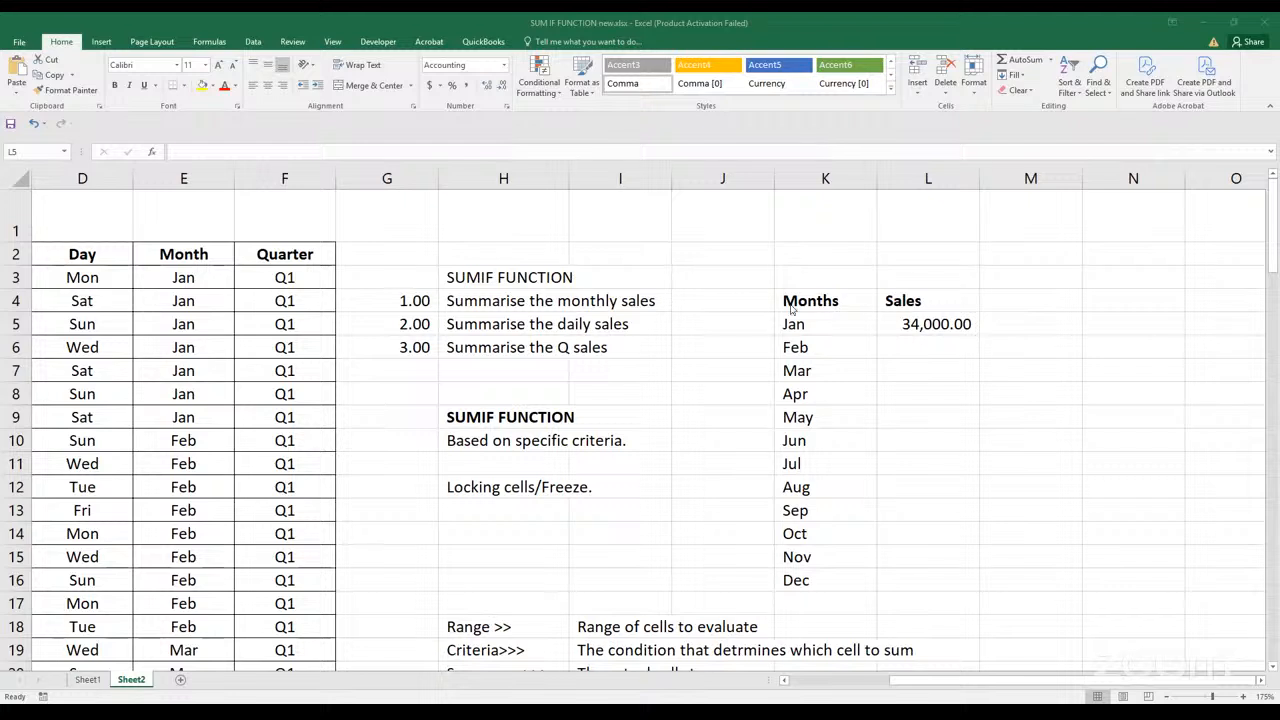
left_click(904, 422)
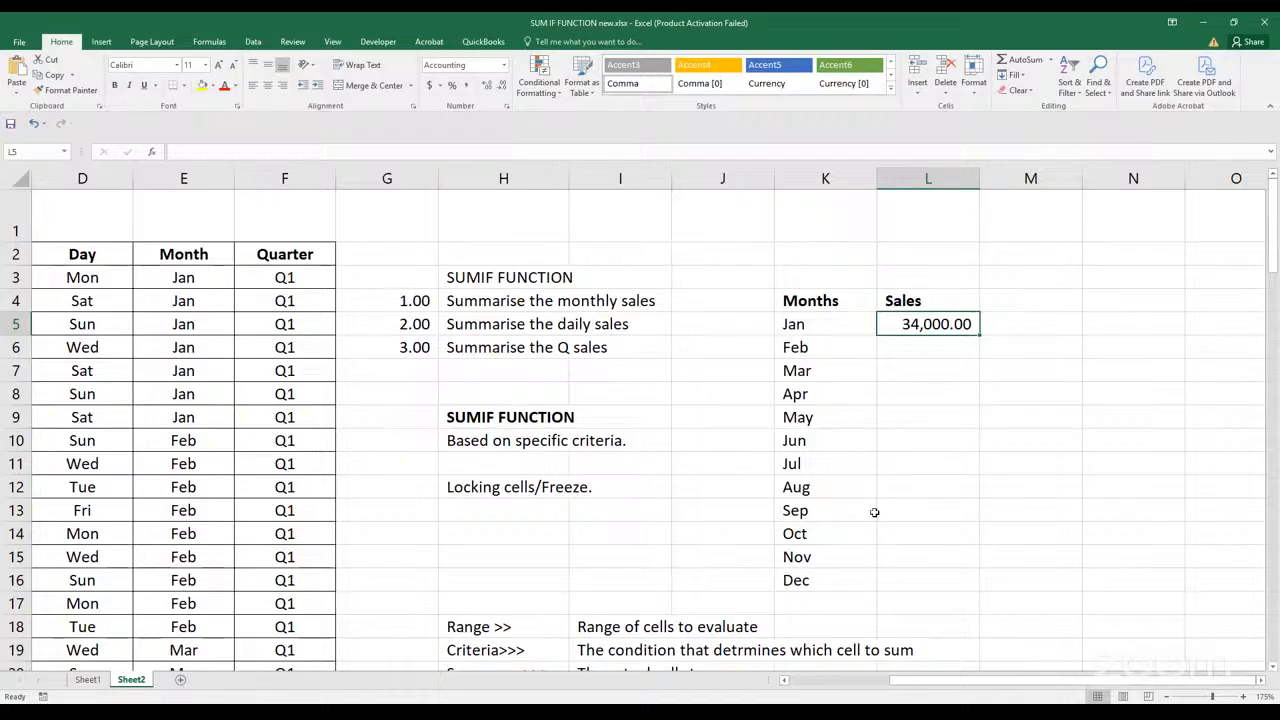
left_click(804, 305)
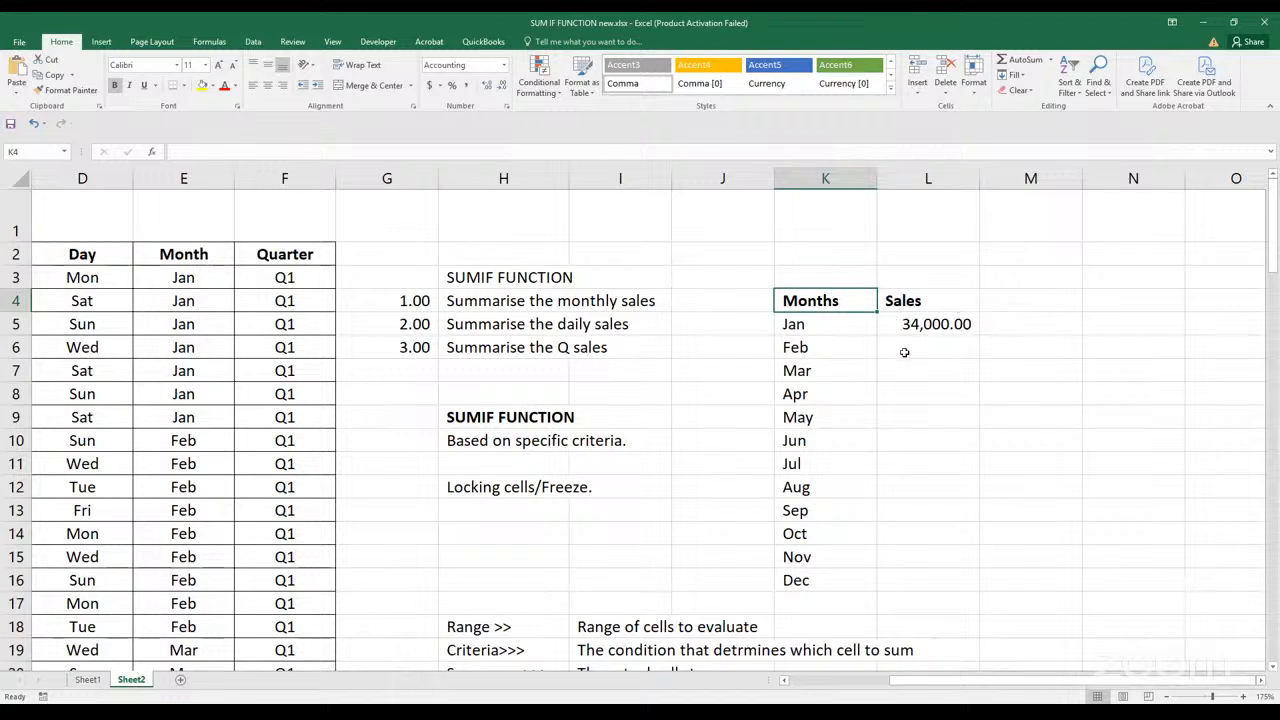
left_click(930, 301)
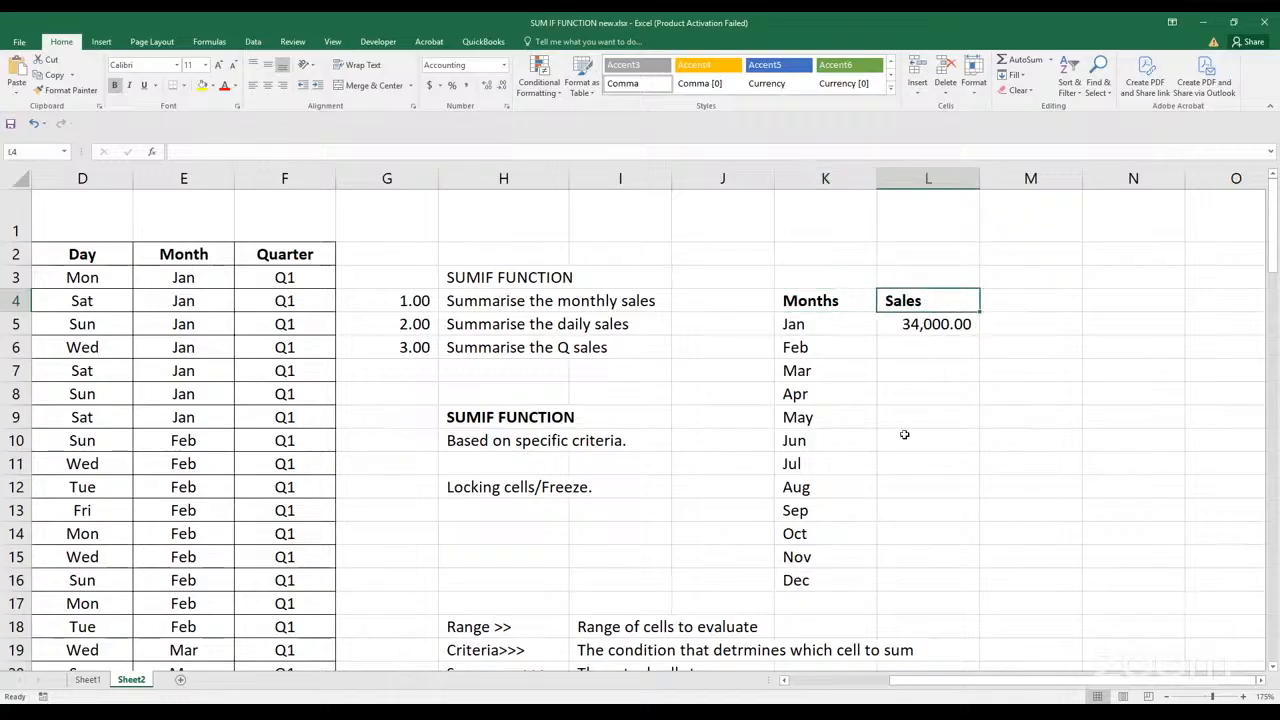
left_click(898, 326)
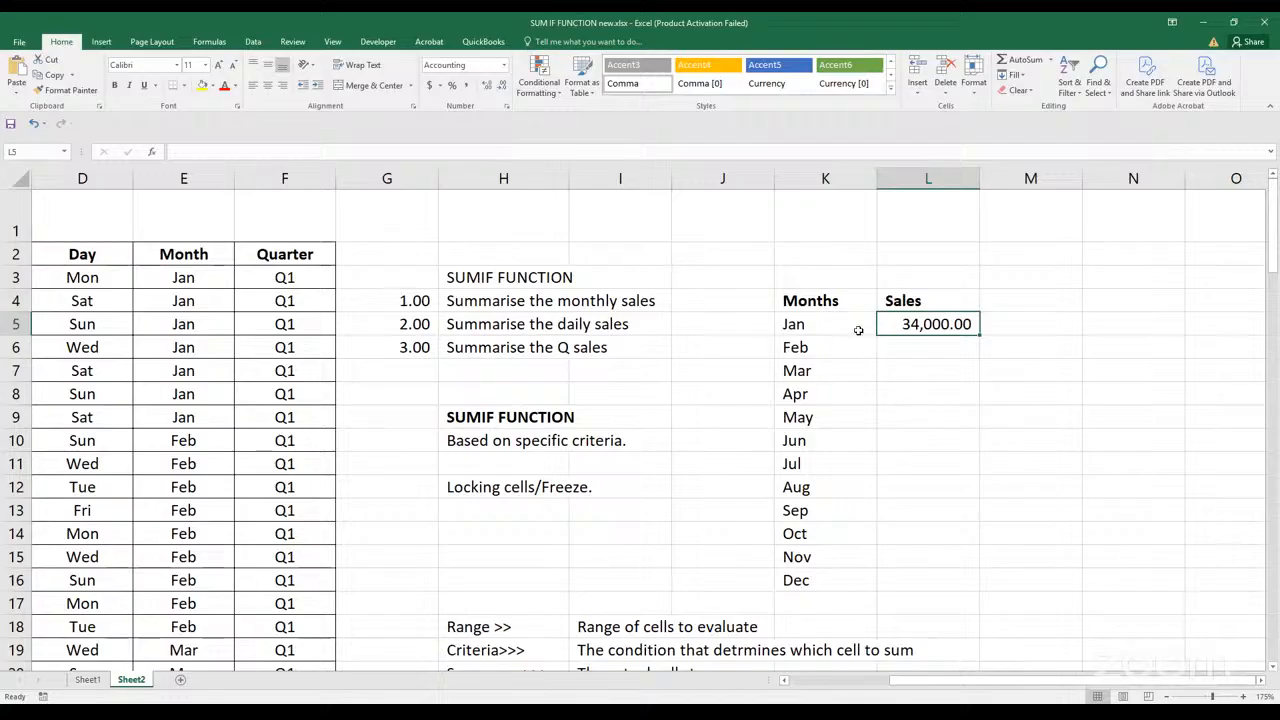
left_click(822, 305)
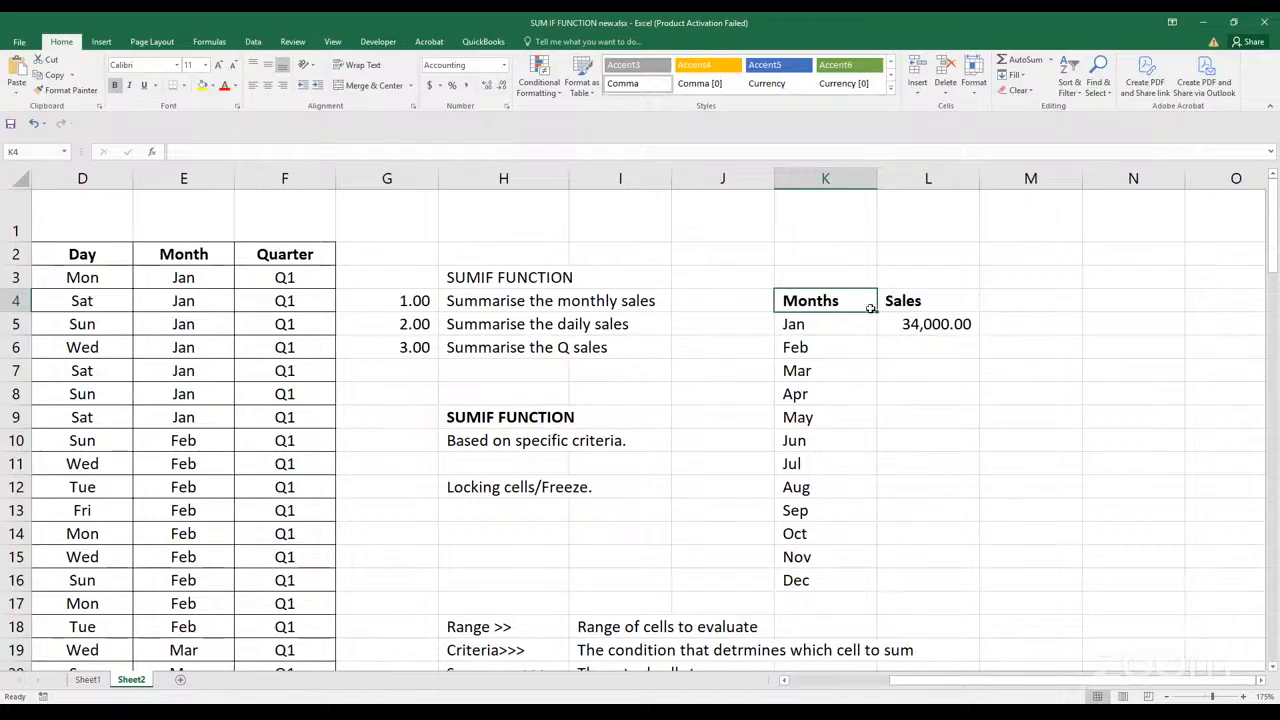
left_click(904, 303)
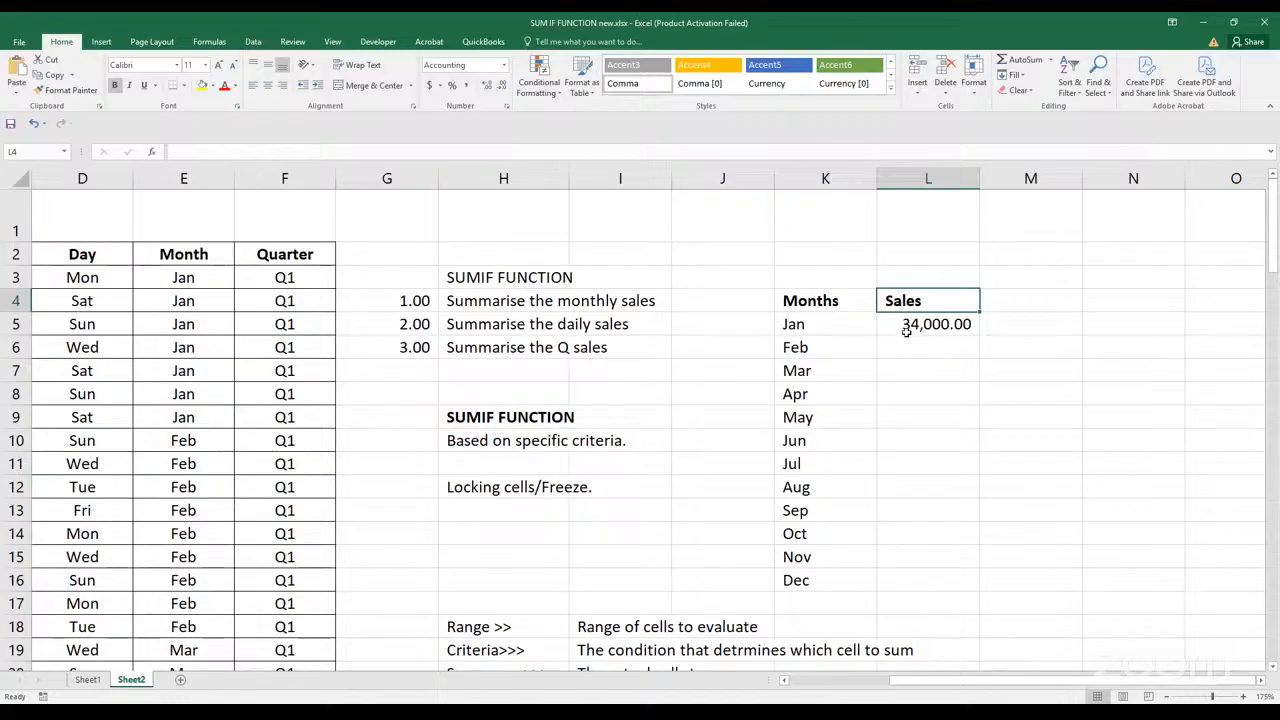
left_click(905, 330)
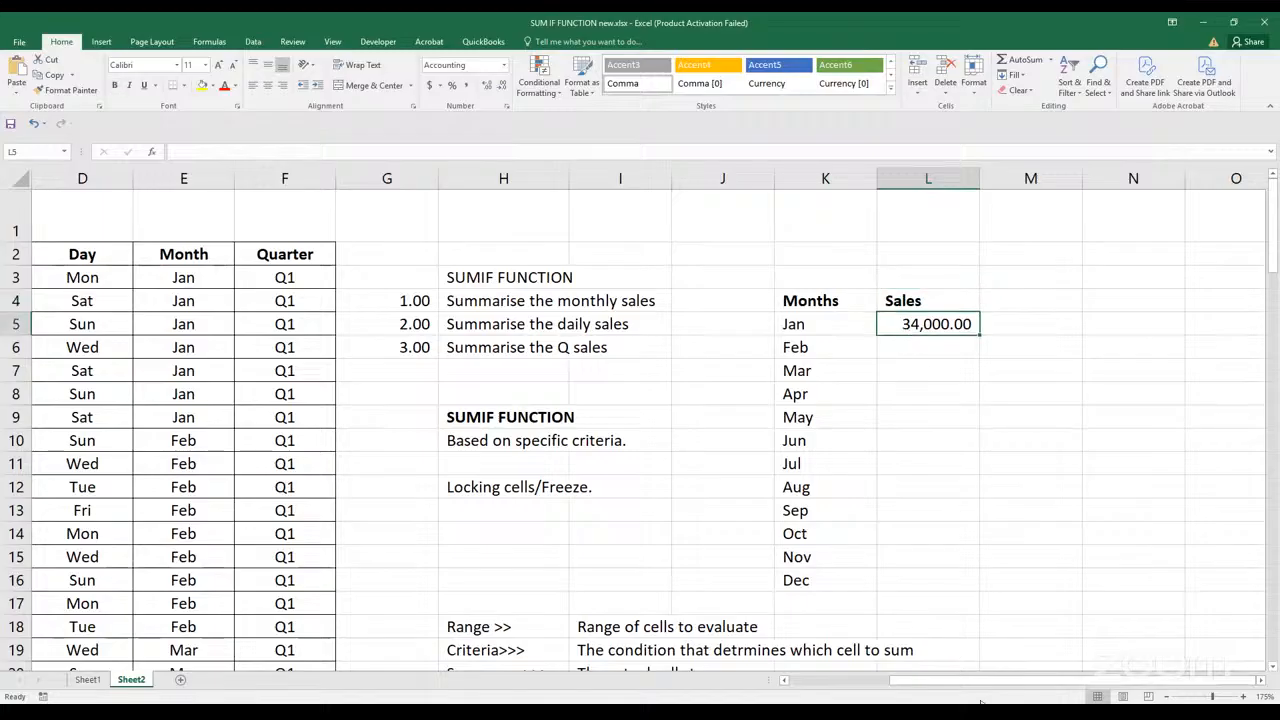
mouse_move(973, 684)
left_mouse_down()
mouse_move(937, 693)
mouse_move(1004, 690)
mouse_move(975, 689)
left_mouse_up()
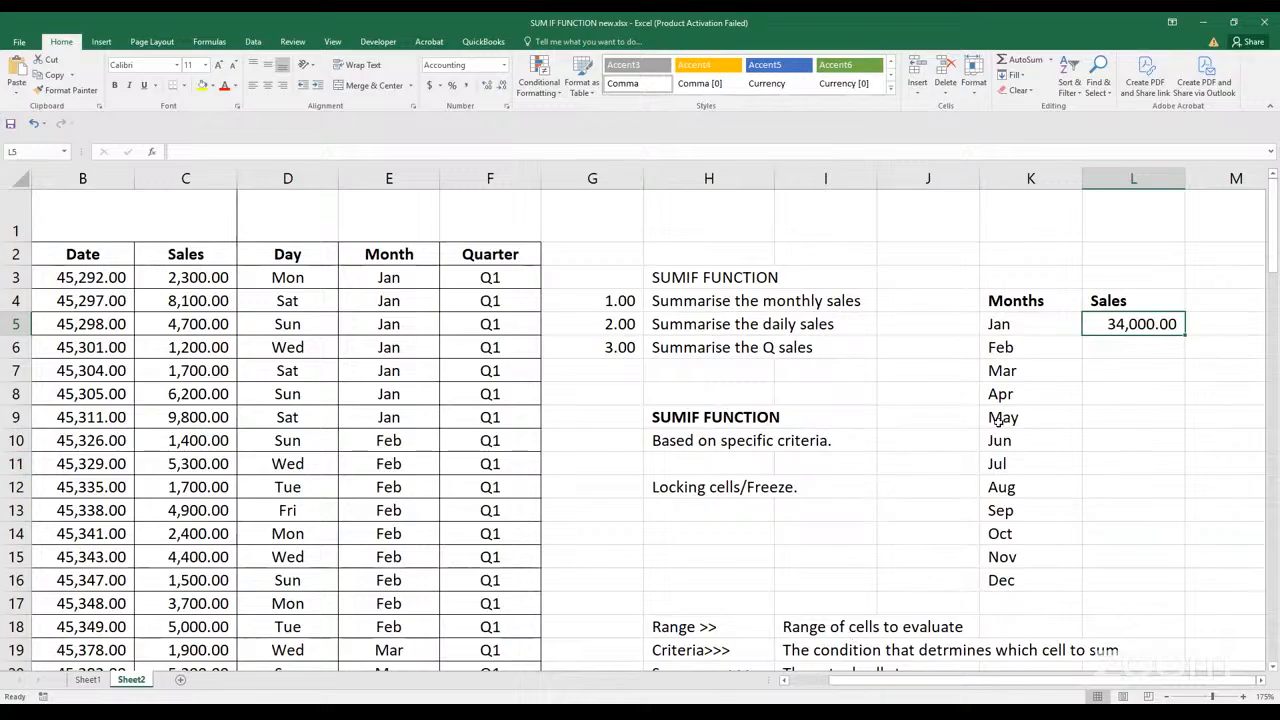
left_click(1118, 386)
left_click(1118, 390)
scroll(1118, 390, "right", 3)
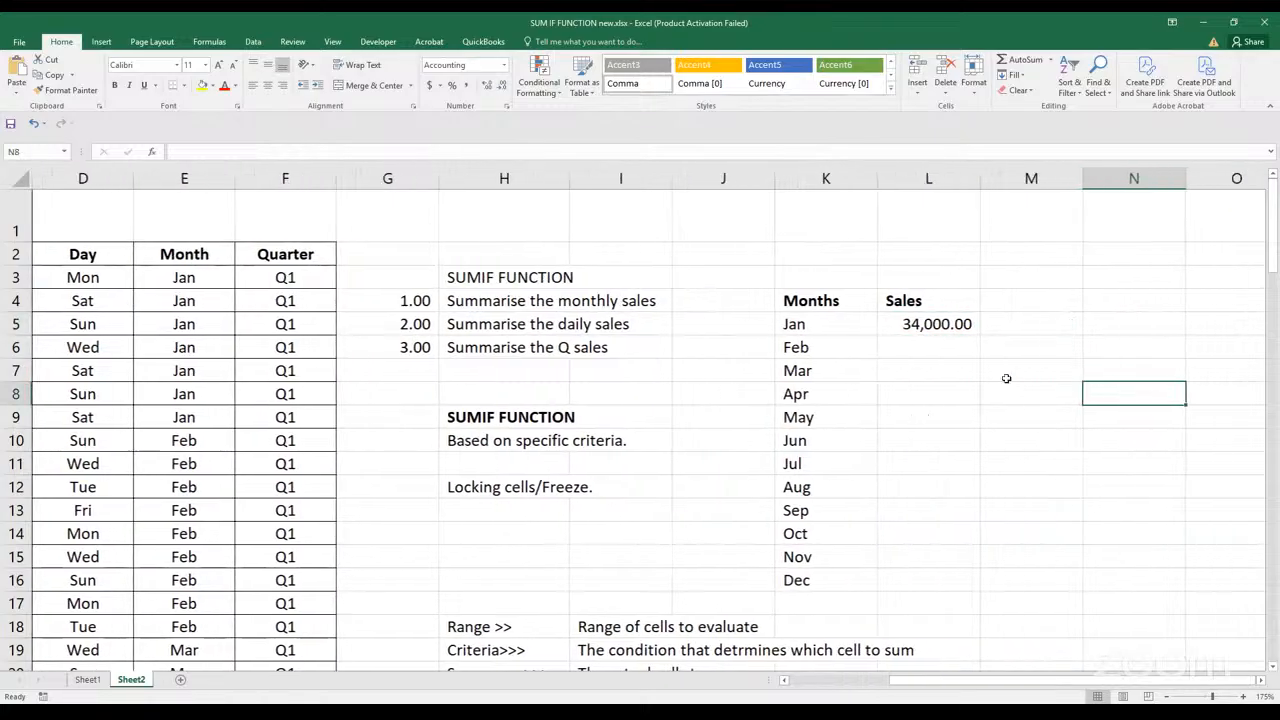
Clear the January formula from L5 and start a new SUMIF formula in the same cell
left_click(833, 330)
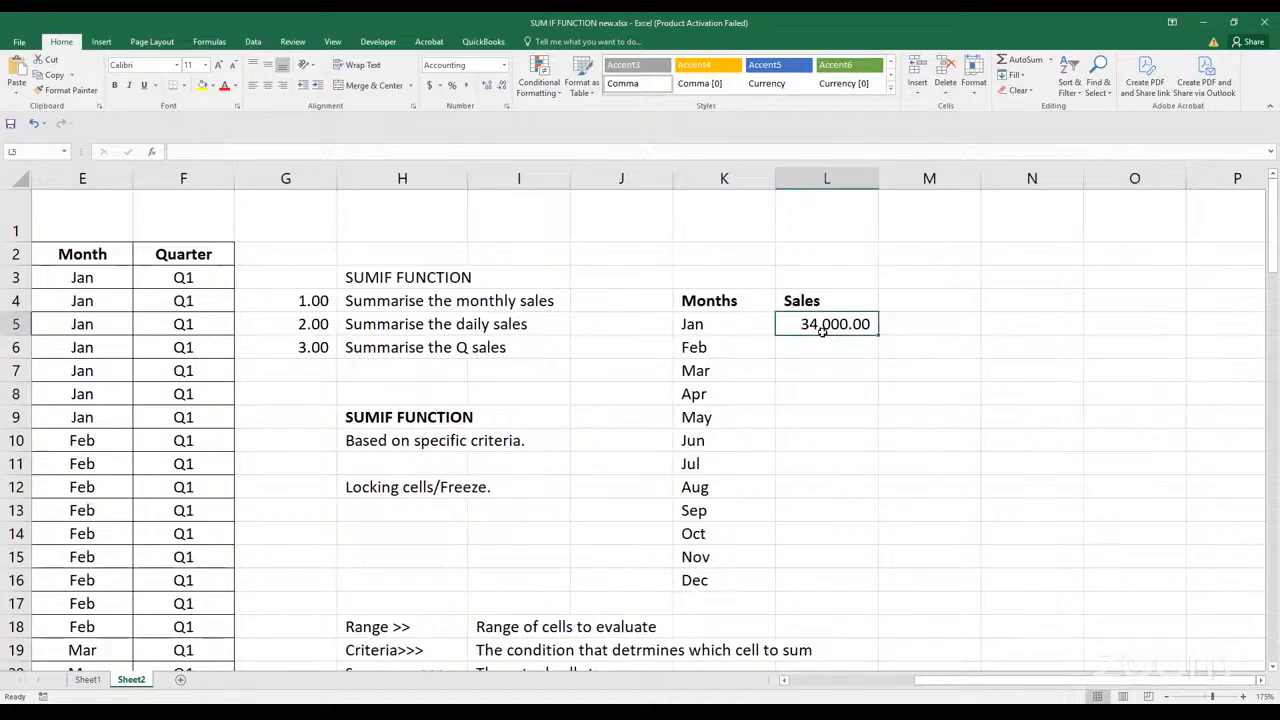
key("F2")
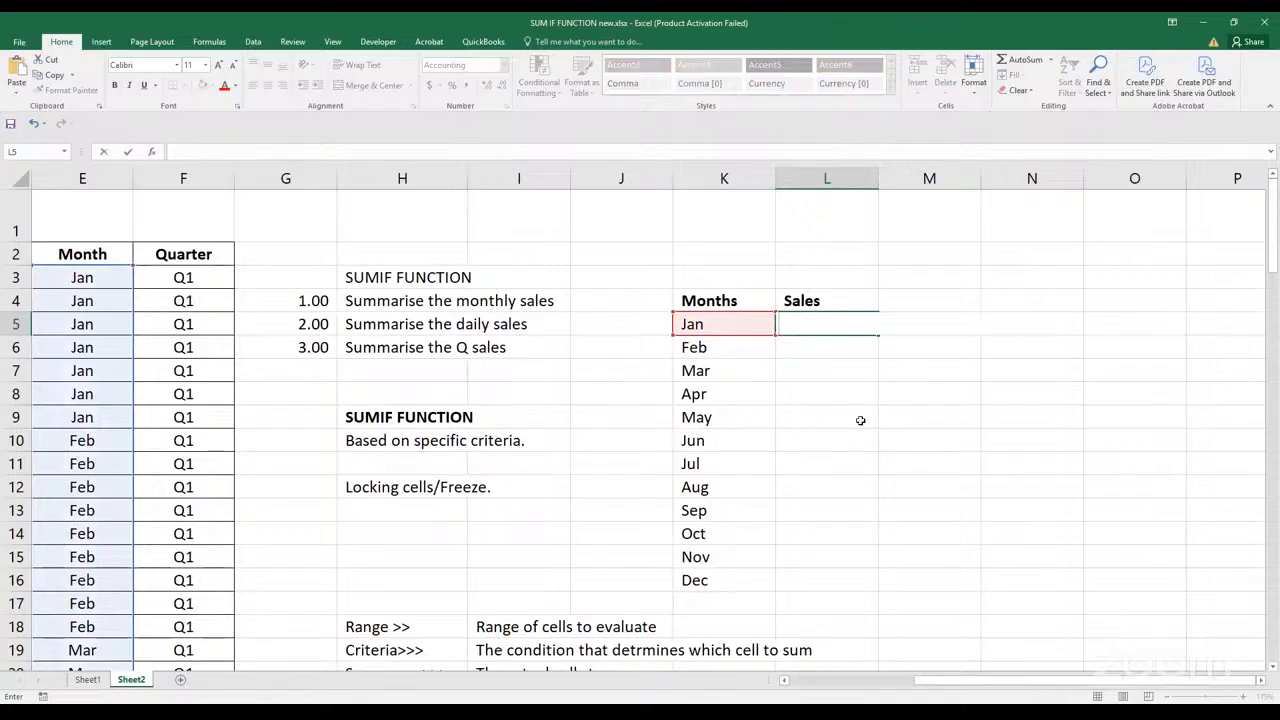
key("Escape")
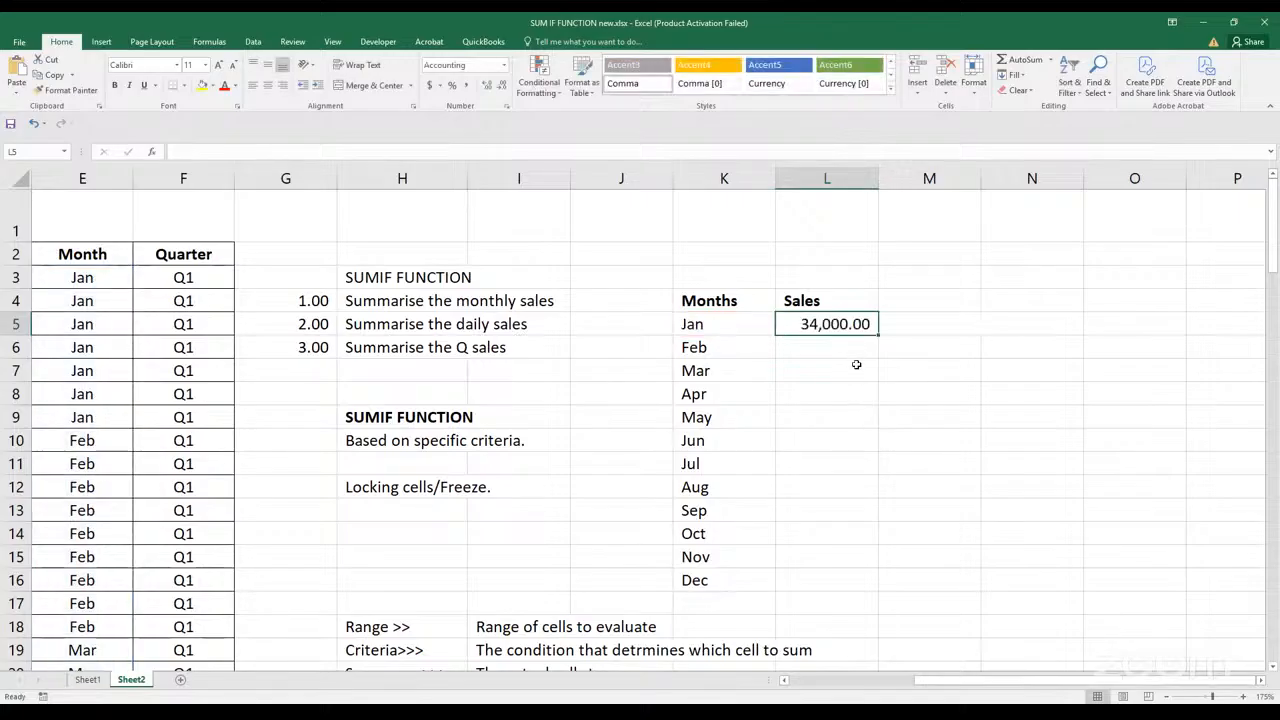
key("Delete")
type("=")
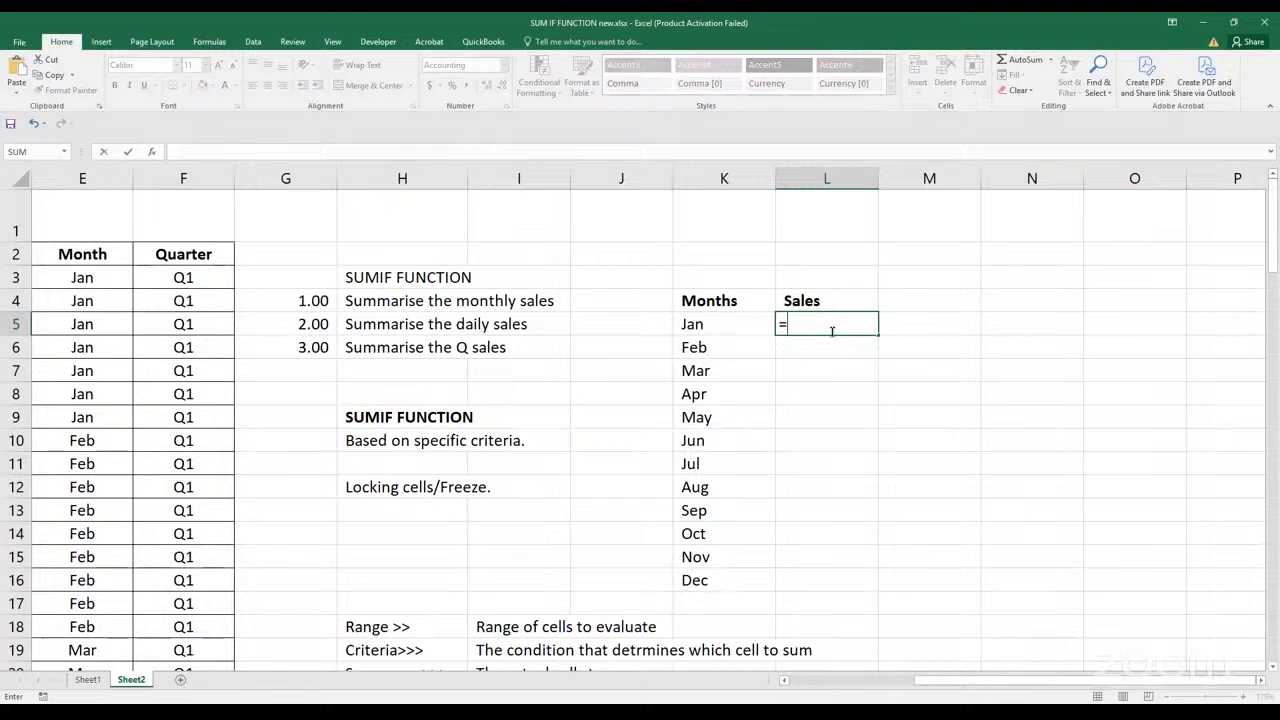
type("sumif")
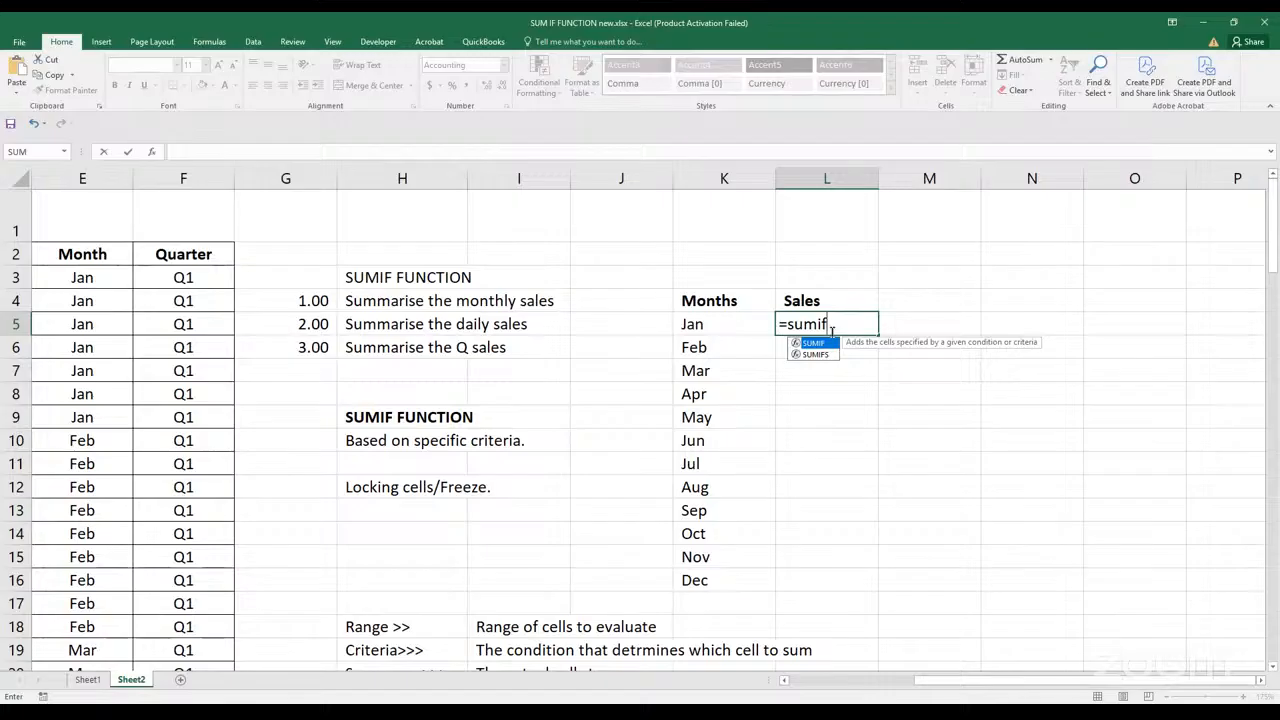
key("Tab")
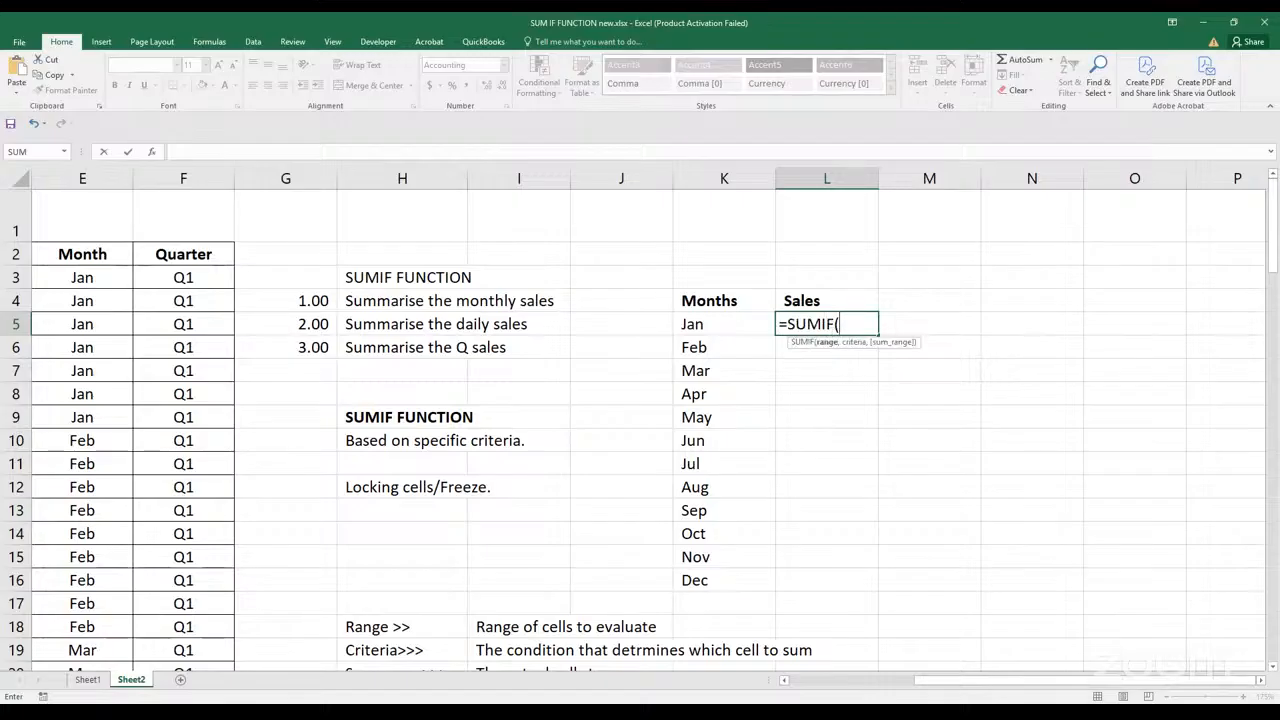
Set the SUMIF range to the Month column data E3:E102 and the criteria to the Jan label in K5
scroll(545, 648, "down", 1)
left_click_drag(936, 690, 833, 693)
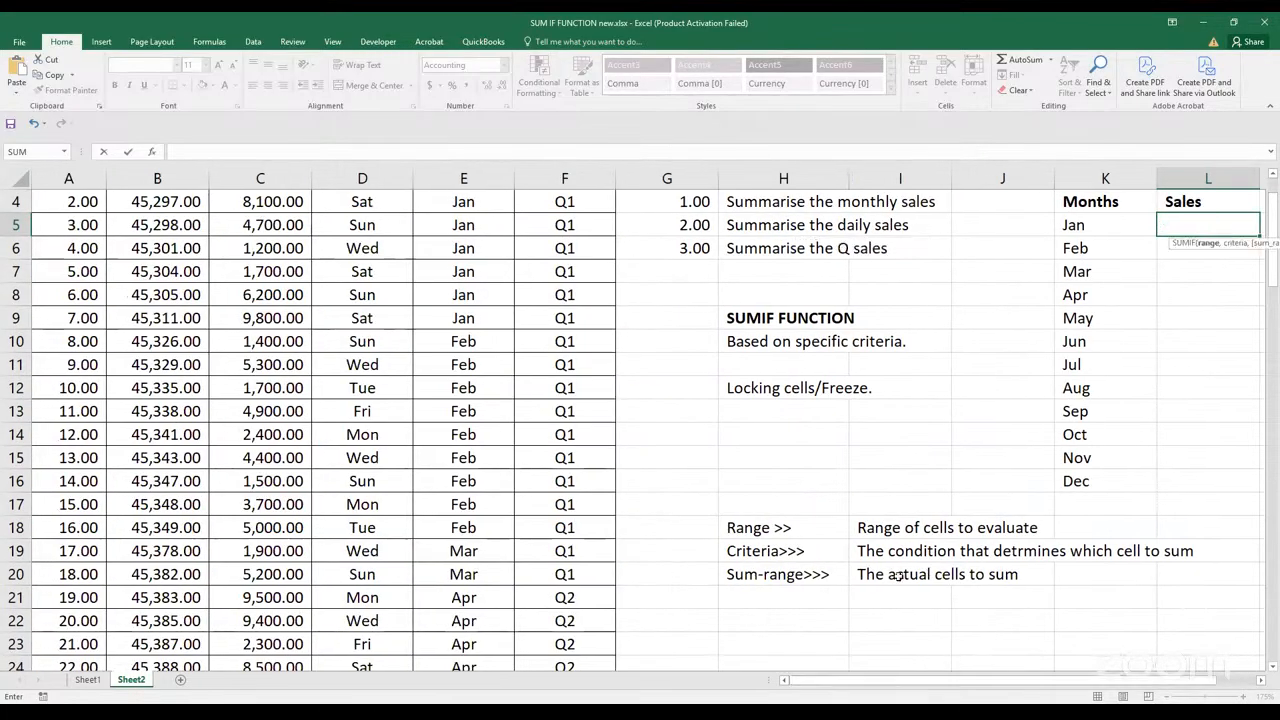
scroll(849, 494, "up", 1)
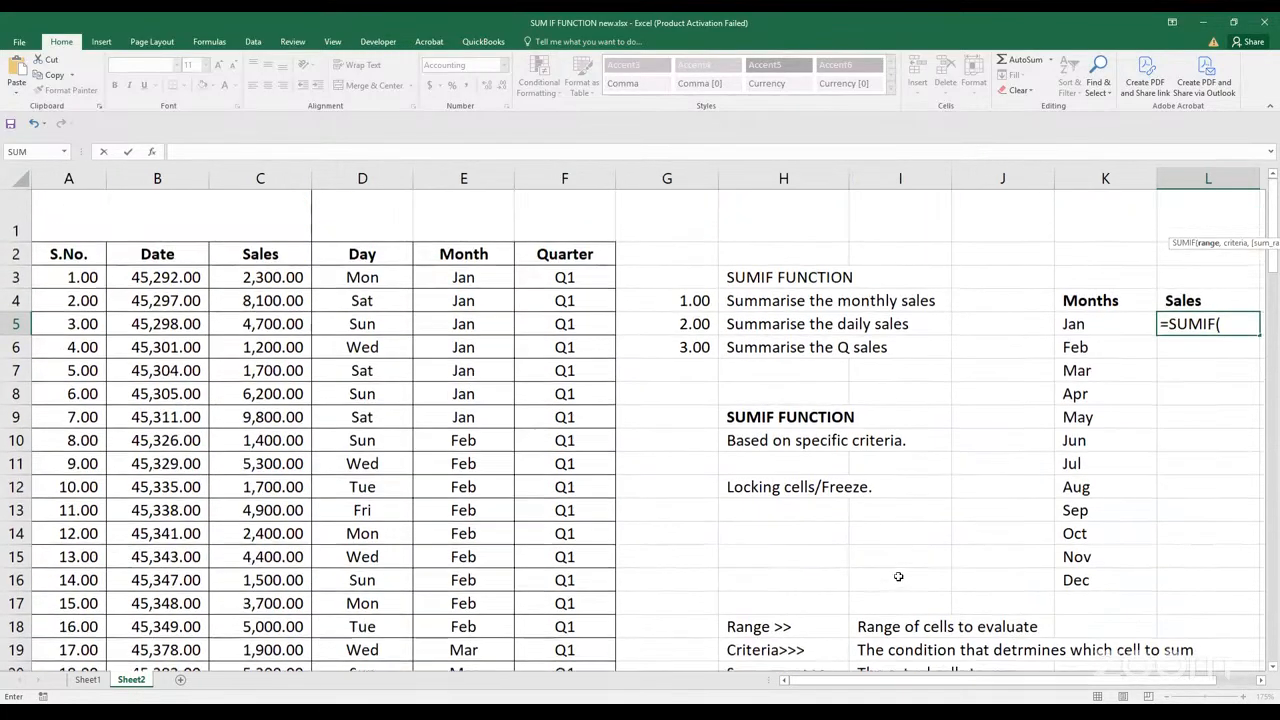
left_click(466, 279)
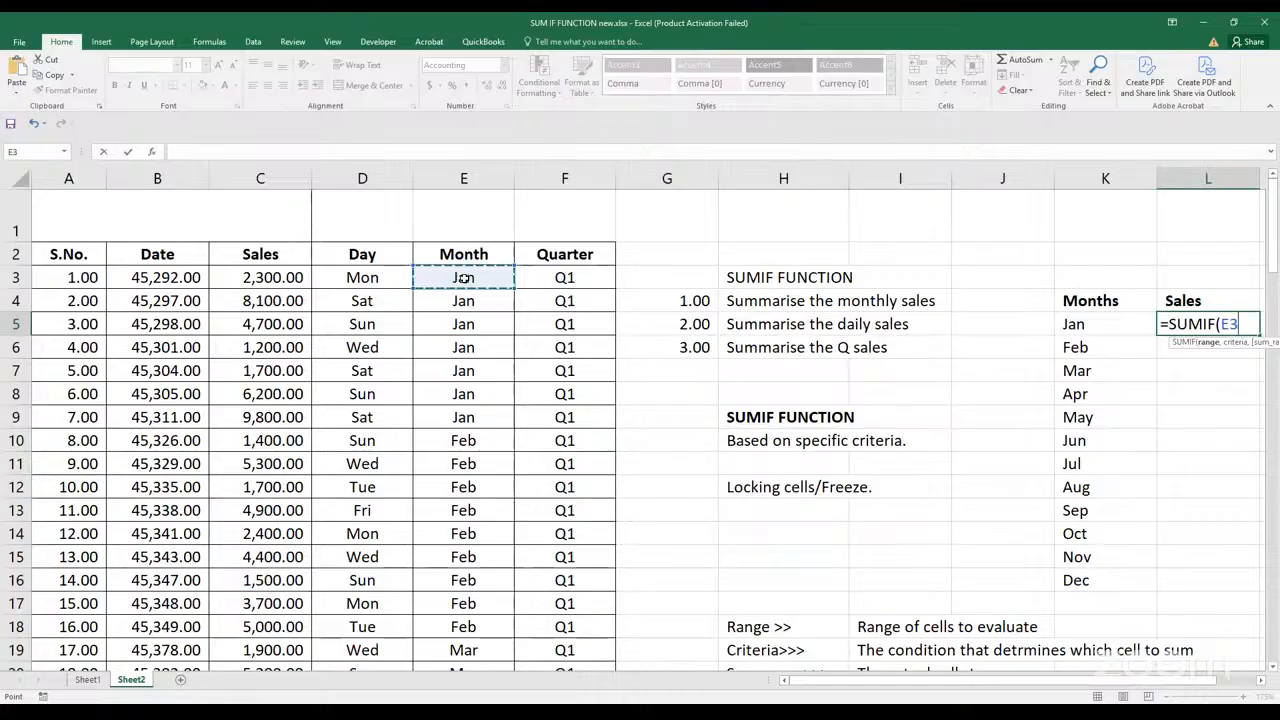
key("ctrl+shift+Down")
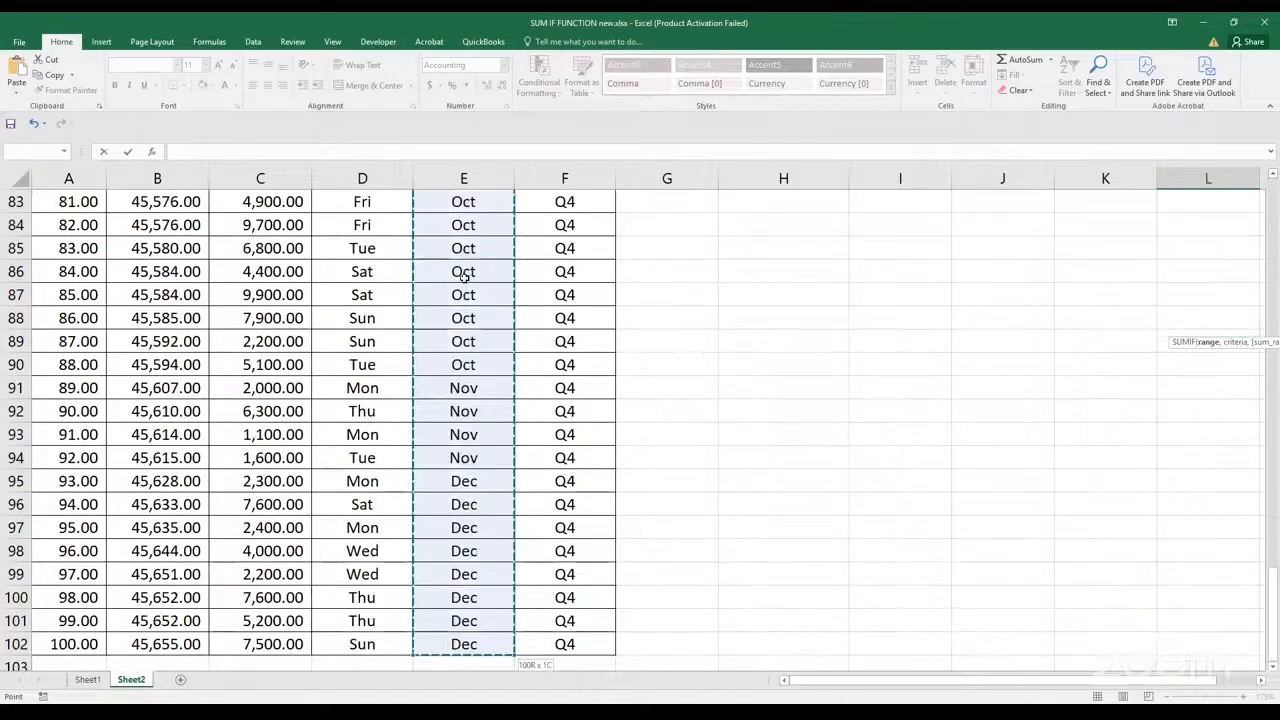
scroll(752, 448, "up", 18)
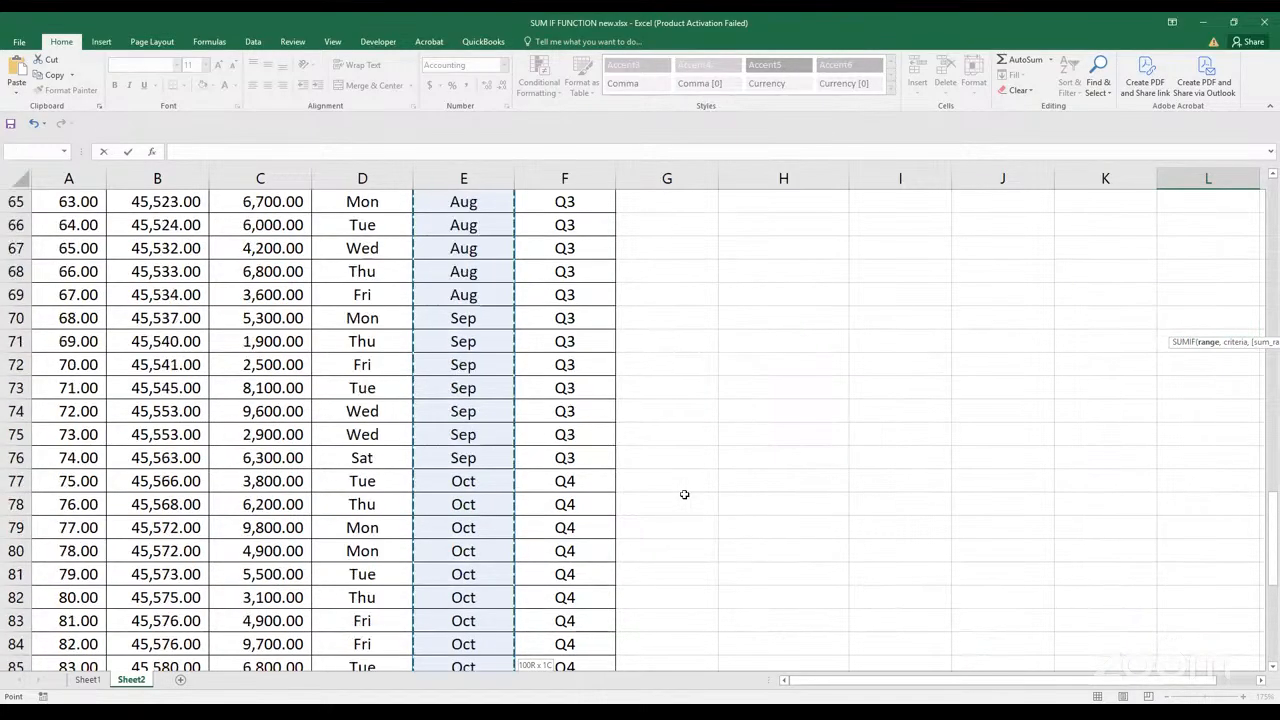
scroll(668, 508, "up", 9)
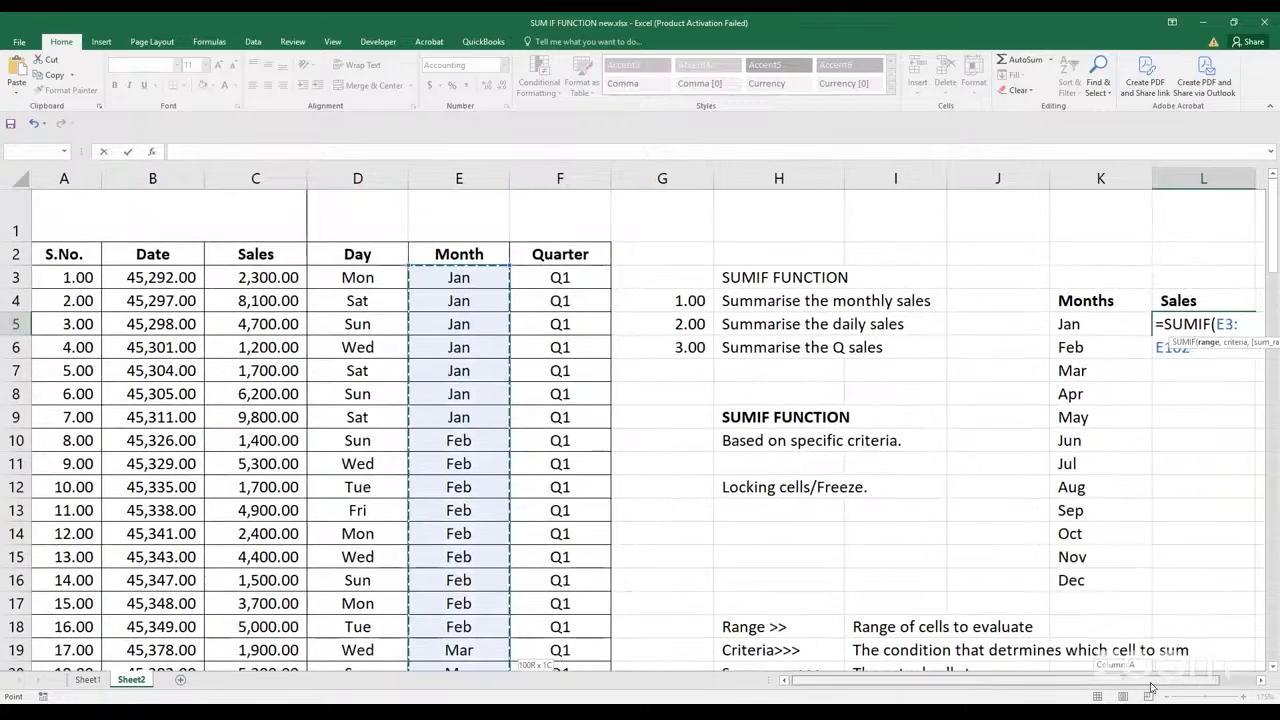
scroll(1123, 688, "right", 1)
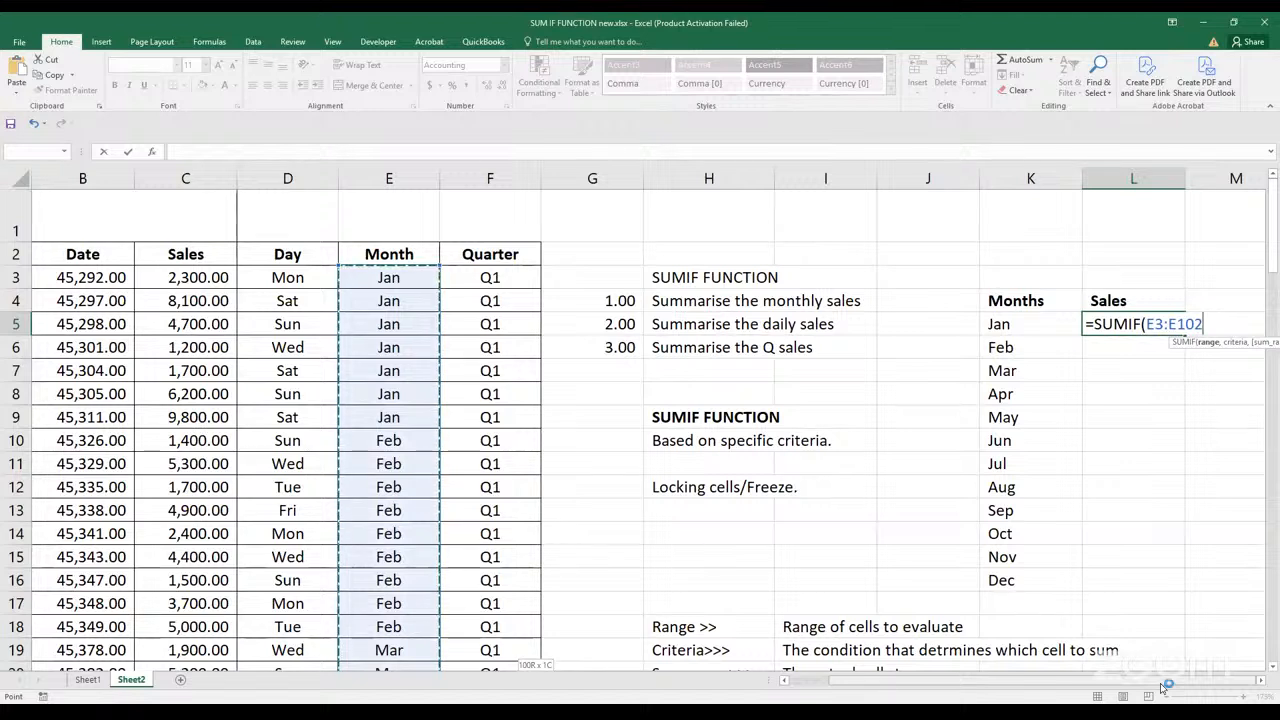
type(",")
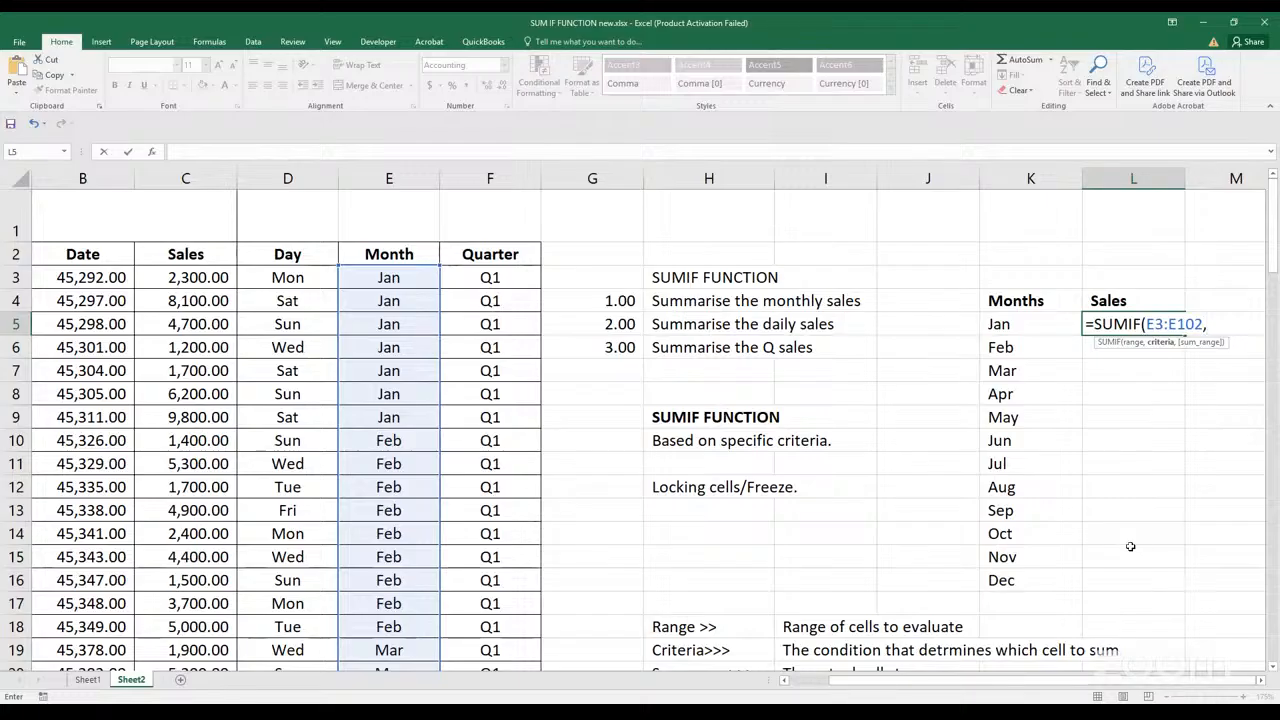
left_click(1032, 323)
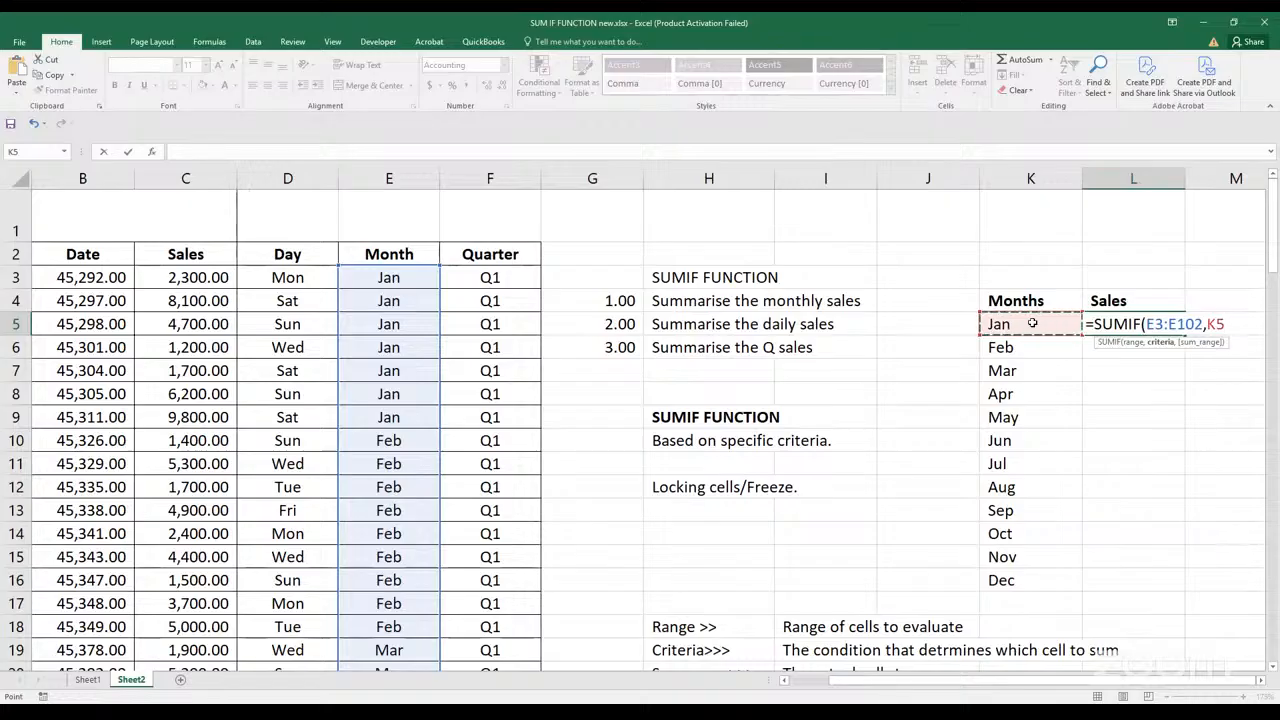
Set the SUMIF sum range to the Sales column data C3:C102 and complete the January formula in L5
type(",")
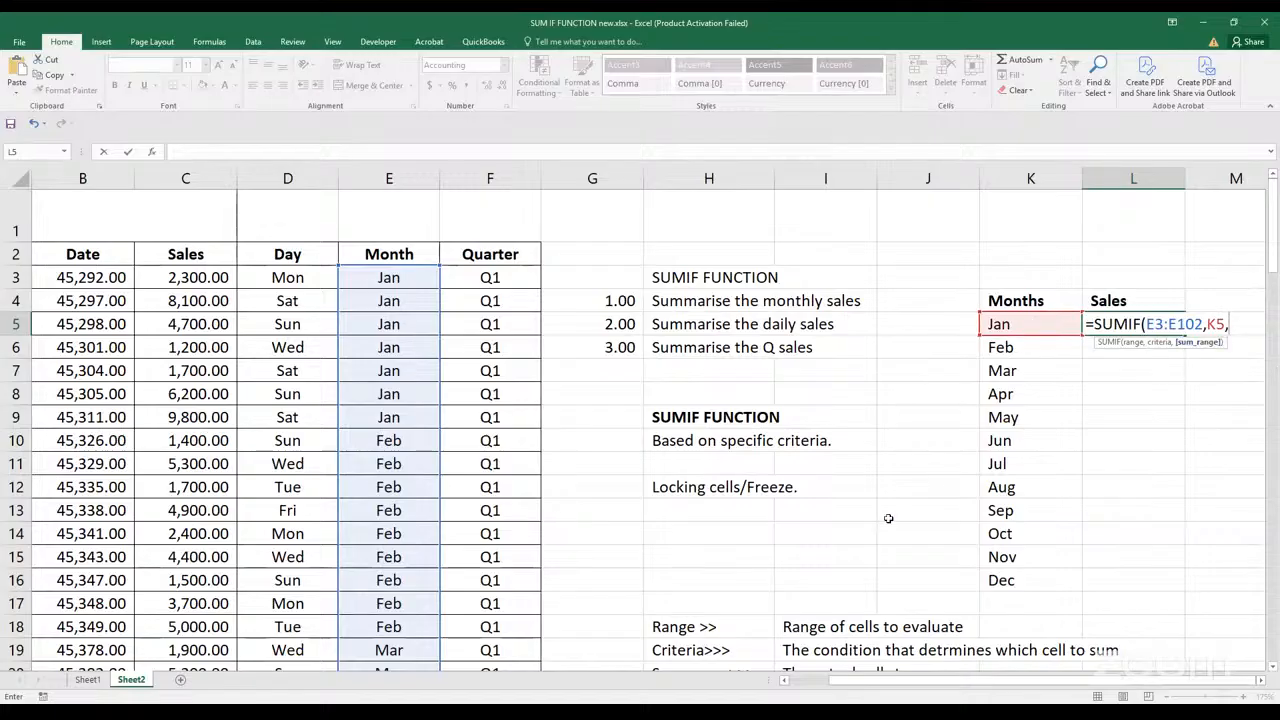
scroll(822, 550, "down", 2)
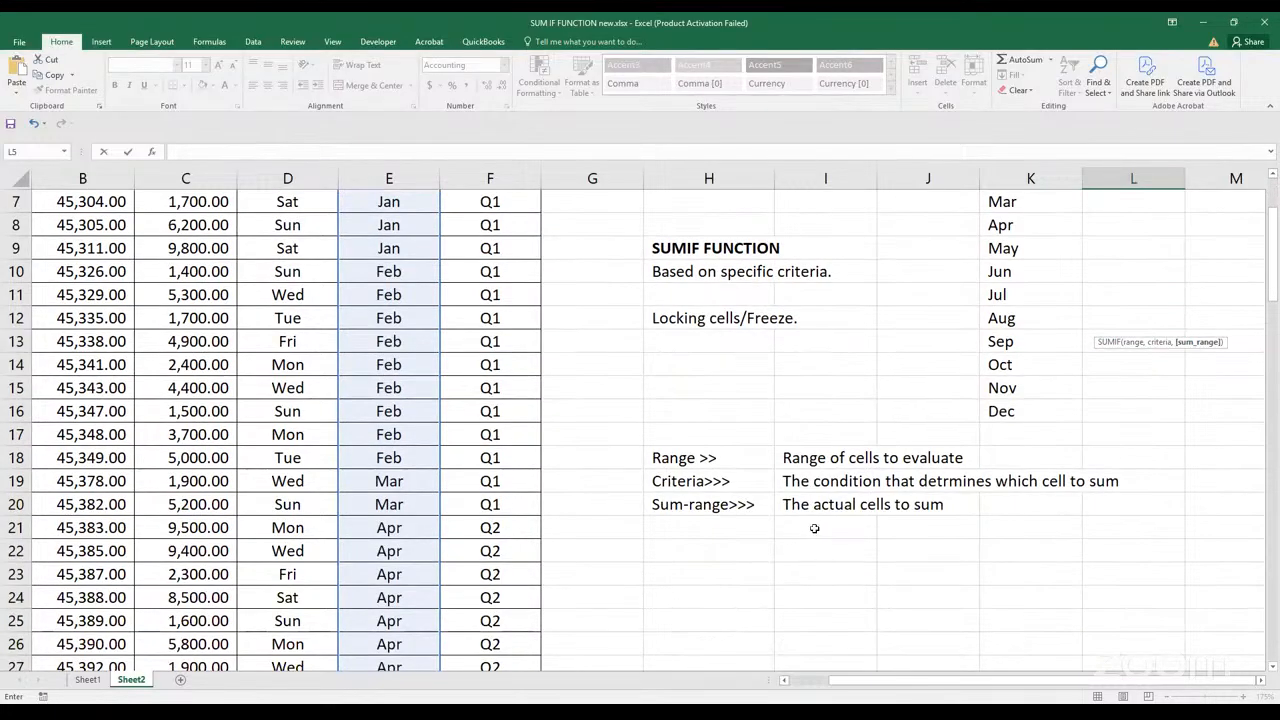
scroll(813, 561, "up", 1)
scroll(813, 561, "up", 1)
left_click_drag(829, 683, 785, 690)
scroll(785, 690, "up", 1)
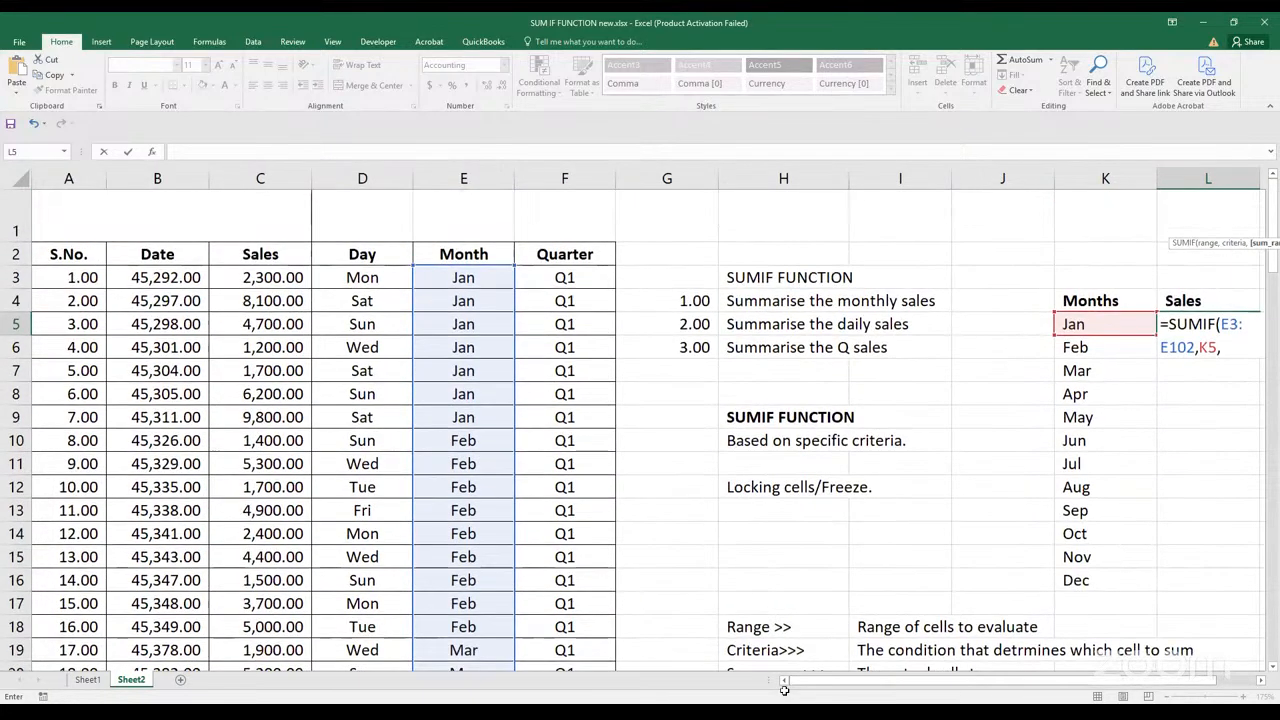
left_click(272, 277)
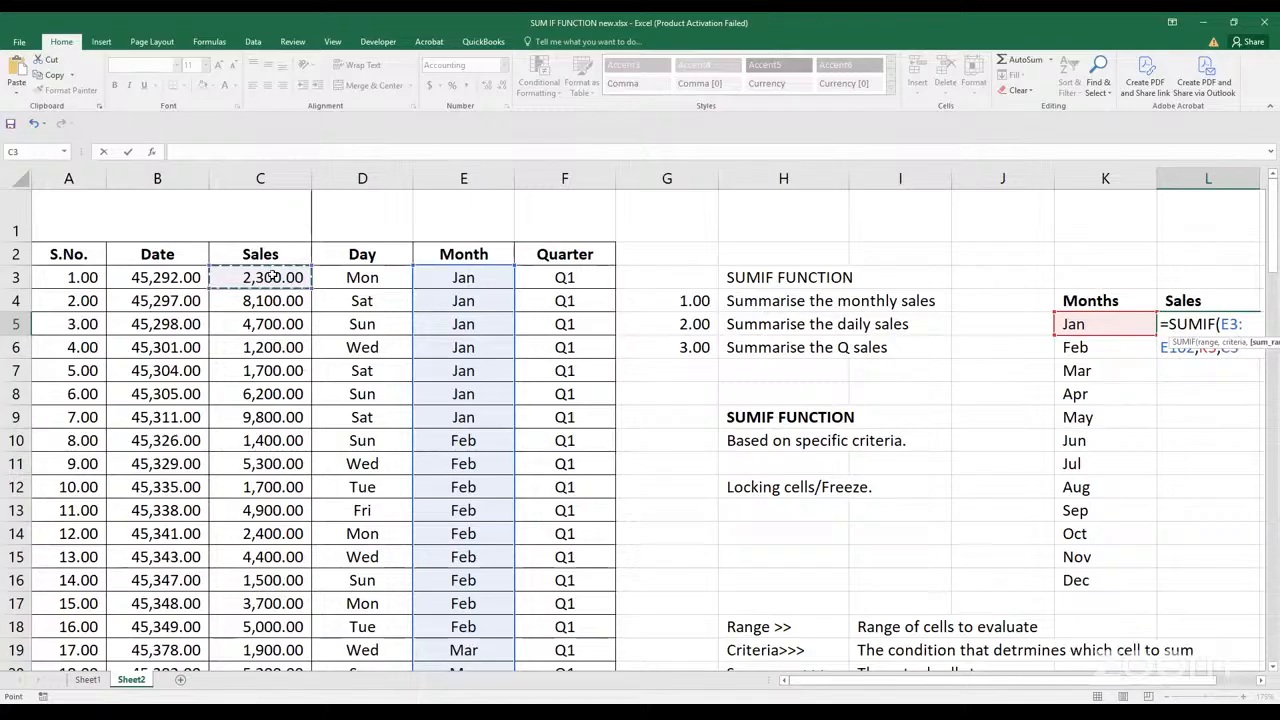
key("ctrl+shift+Down")
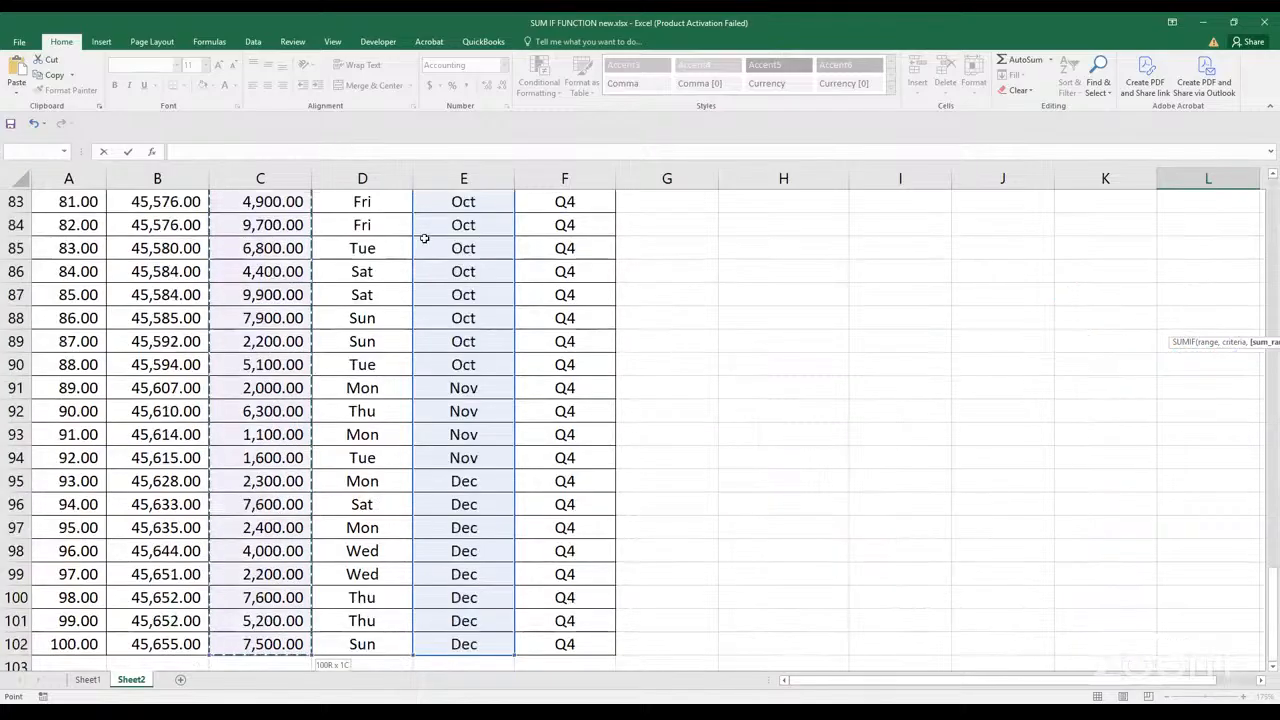
scroll(414, 259, "up", 2)
scroll(414, 259, "up", 20)
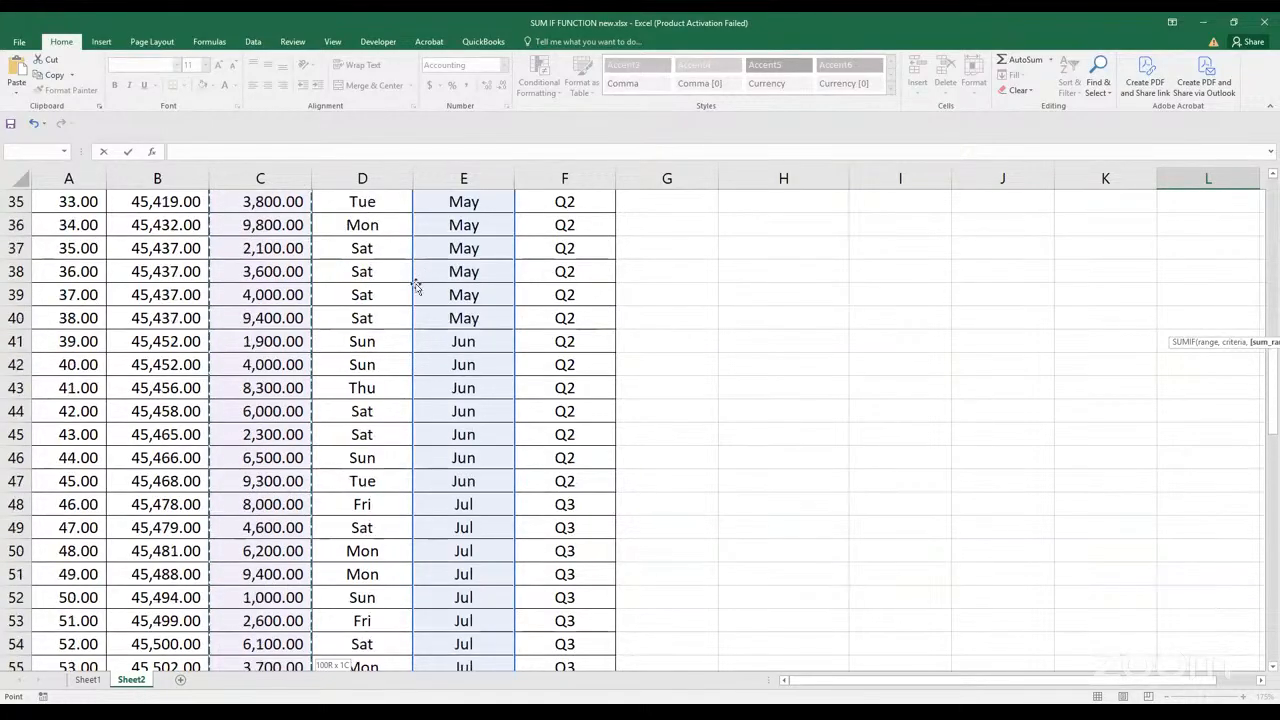
scroll(412, 330, "up", 1)
scroll(412, 330, "up", 4)
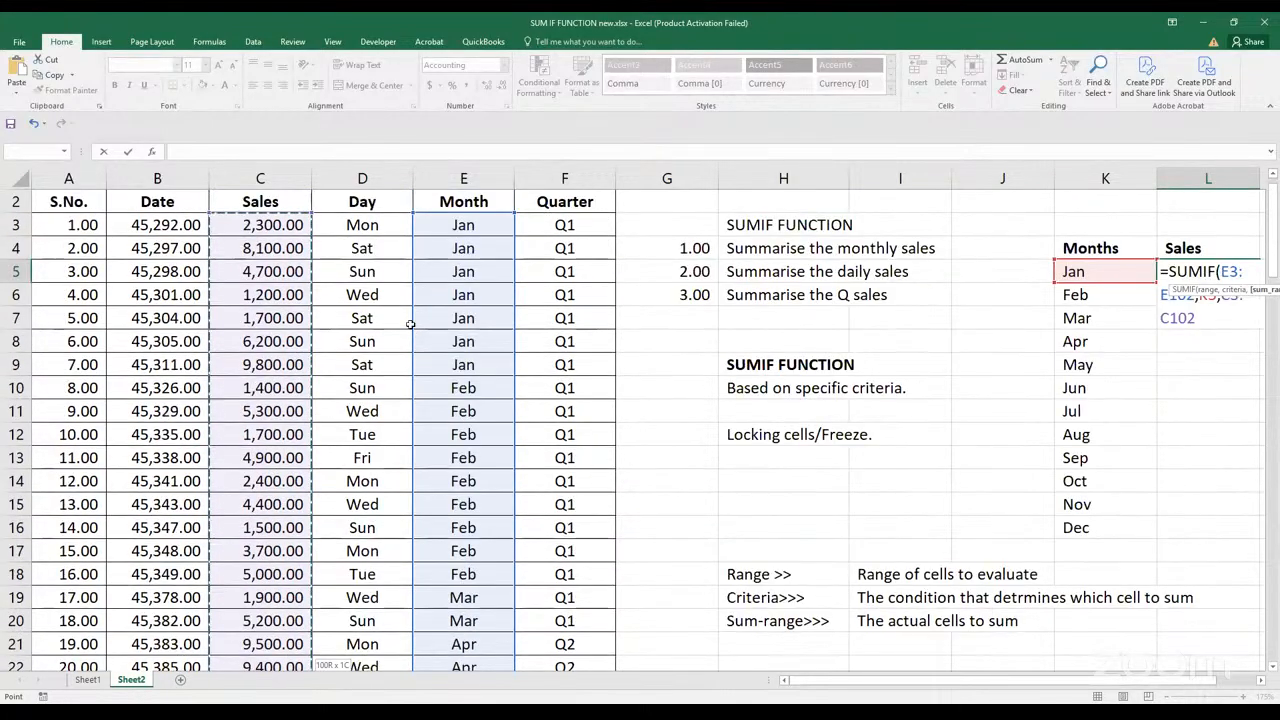
key("Return")
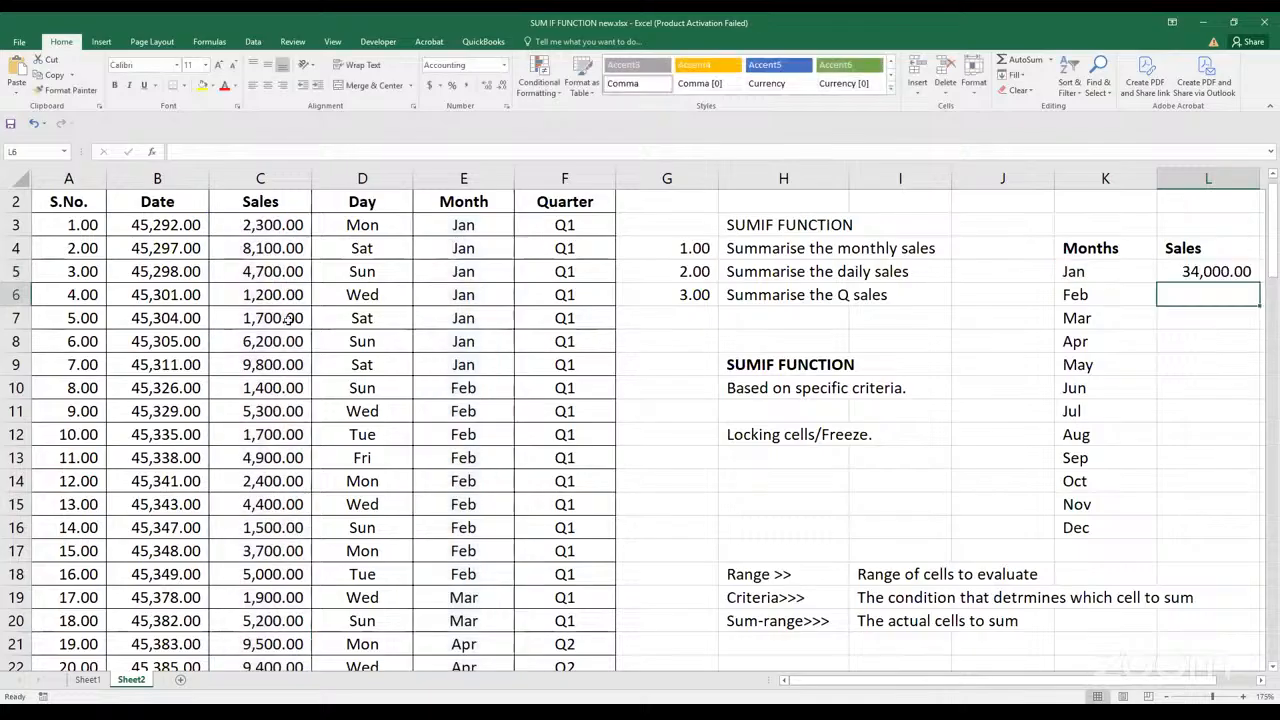
Format the Date column values B3:B102 as short dates
left_click(162, 226)
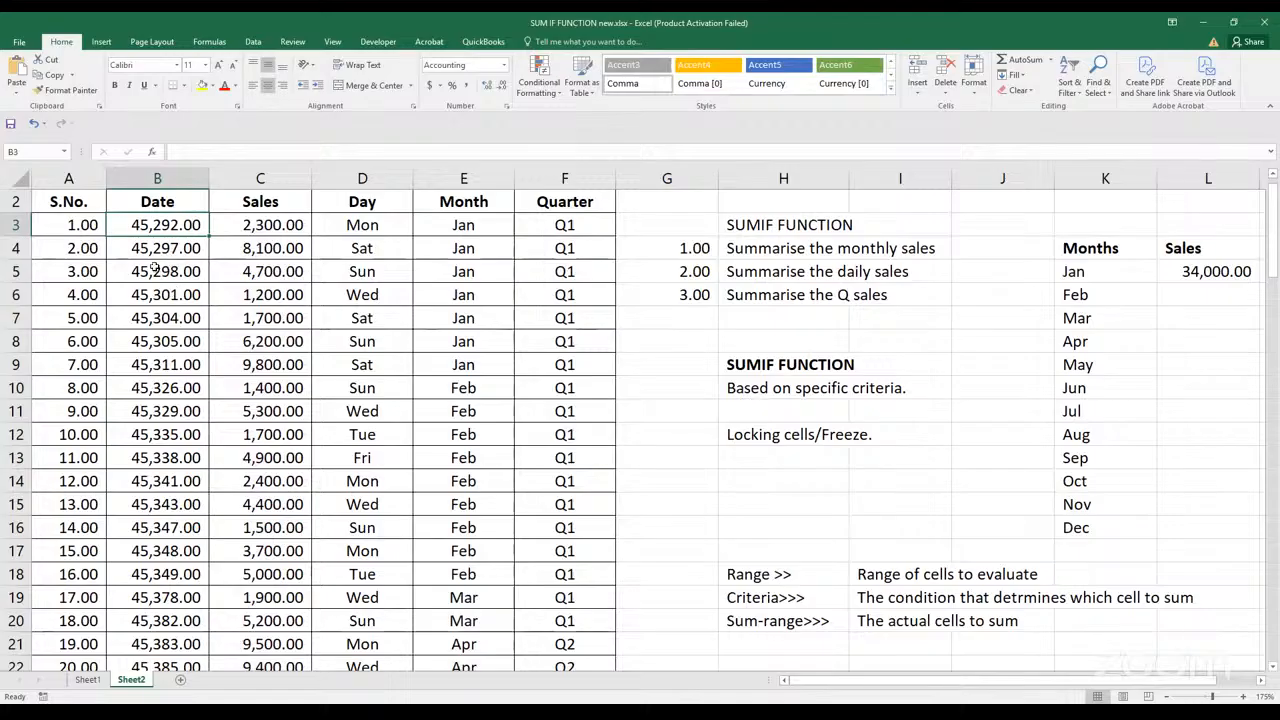
key("ctrl+shift+Down")
left_click(506, 64)
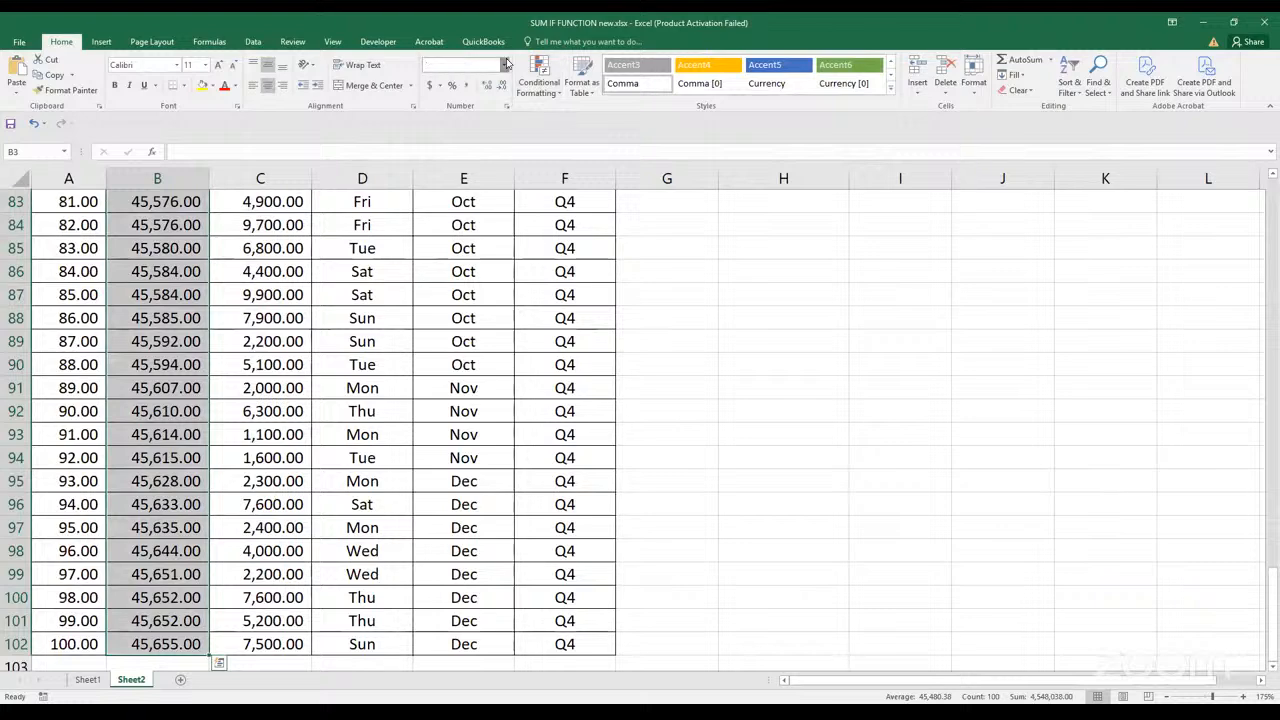
left_click(478, 205)
scroll(811, 486, "up", 20)
left_click(950, 516)
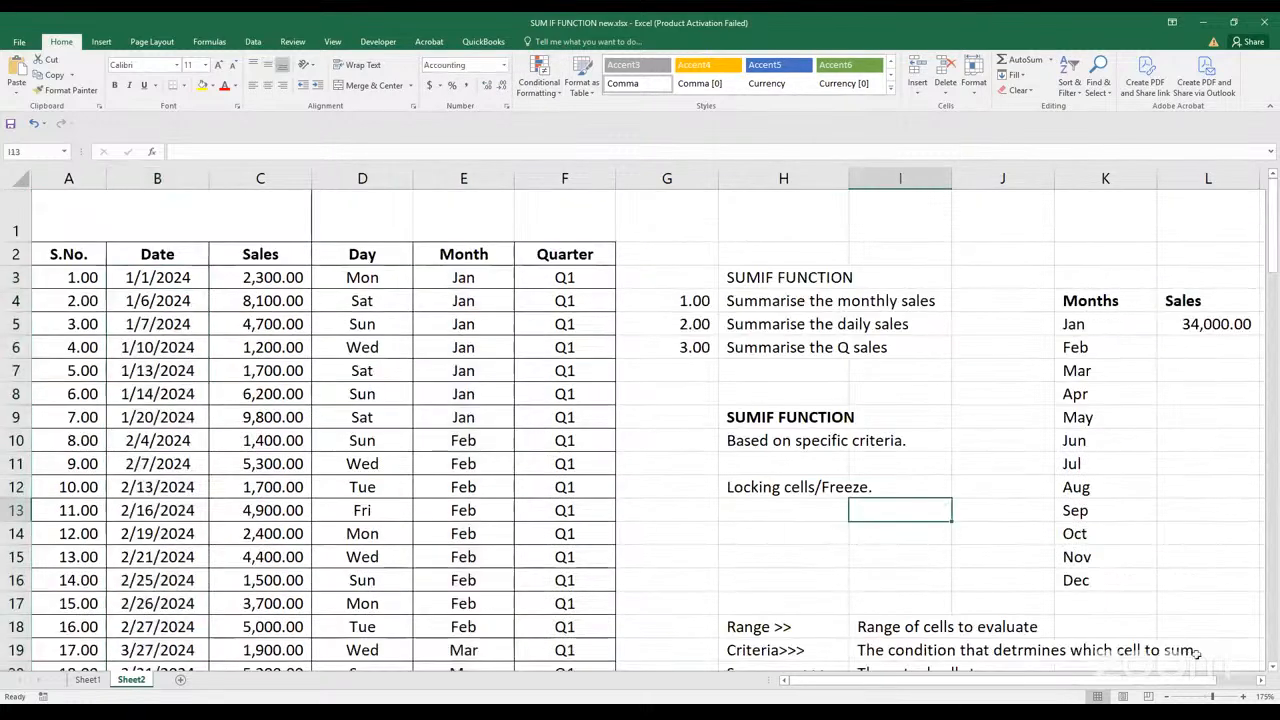
left_click(1261, 680)
left_click(1261, 680)
left_click(1261, 680)
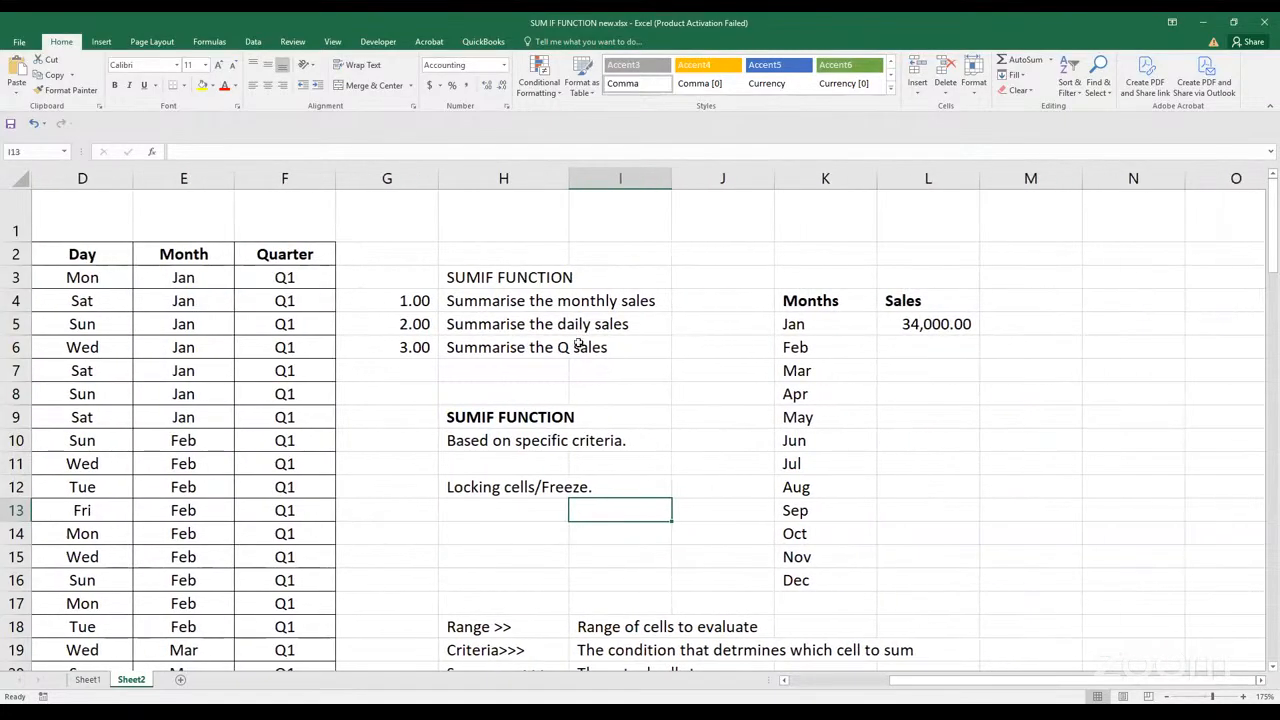
left_click(916, 323)
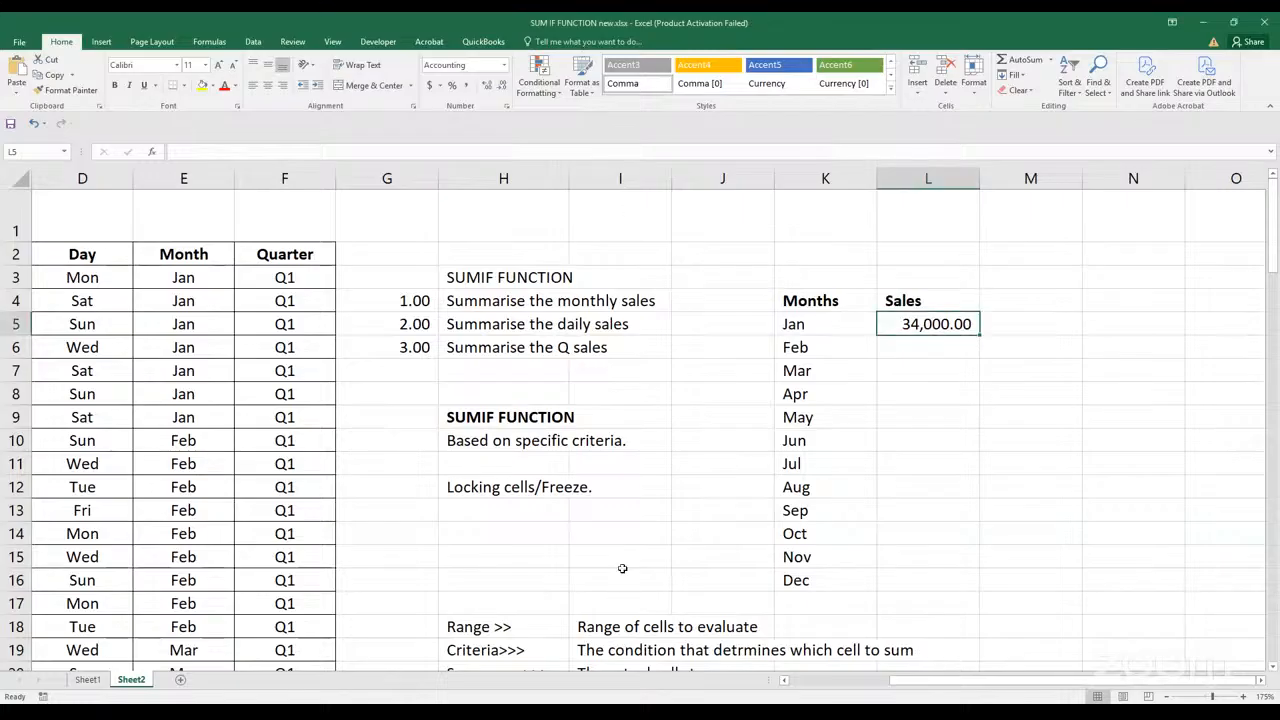
left_click(500, 485)
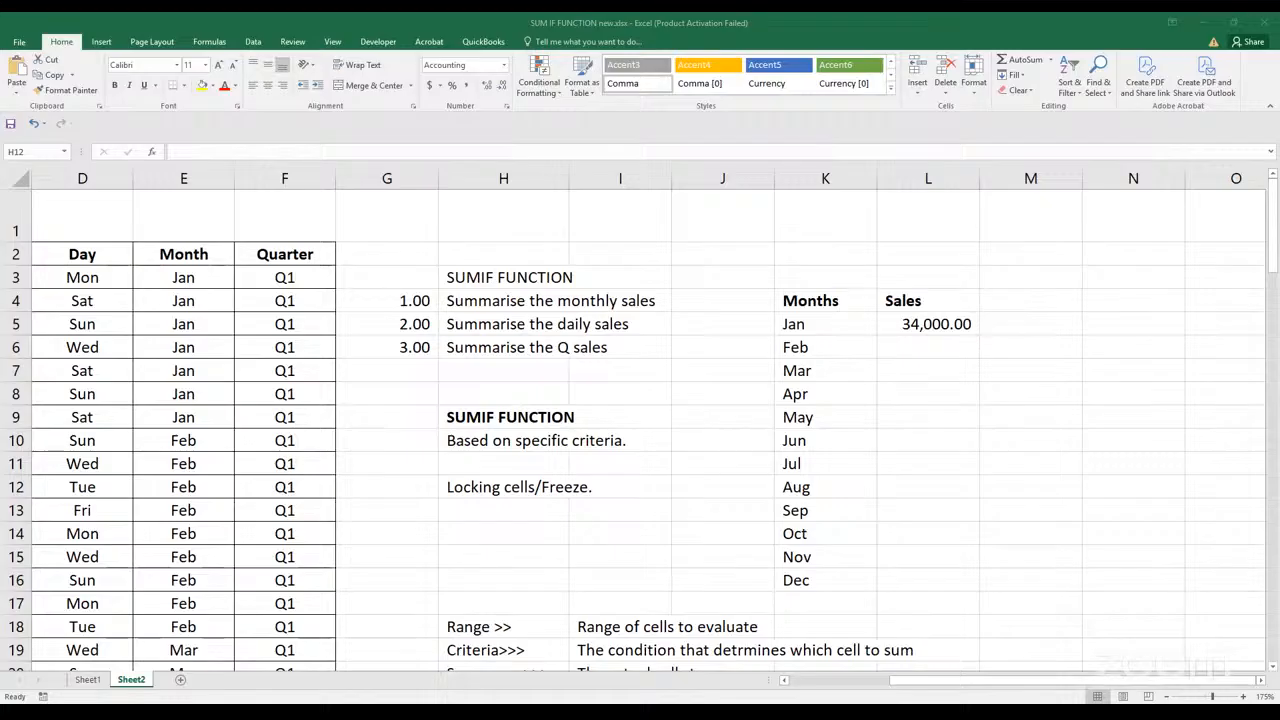
left_click(903, 347)
left_click(903, 325)
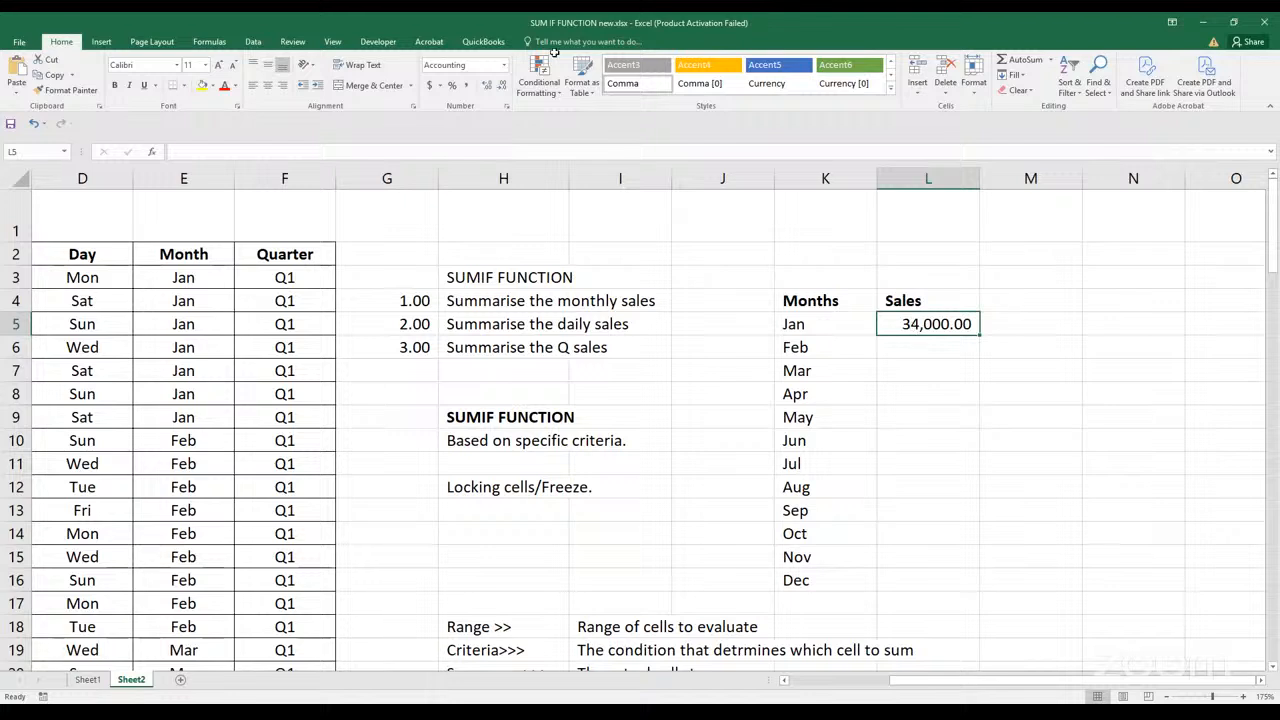
key("Return")
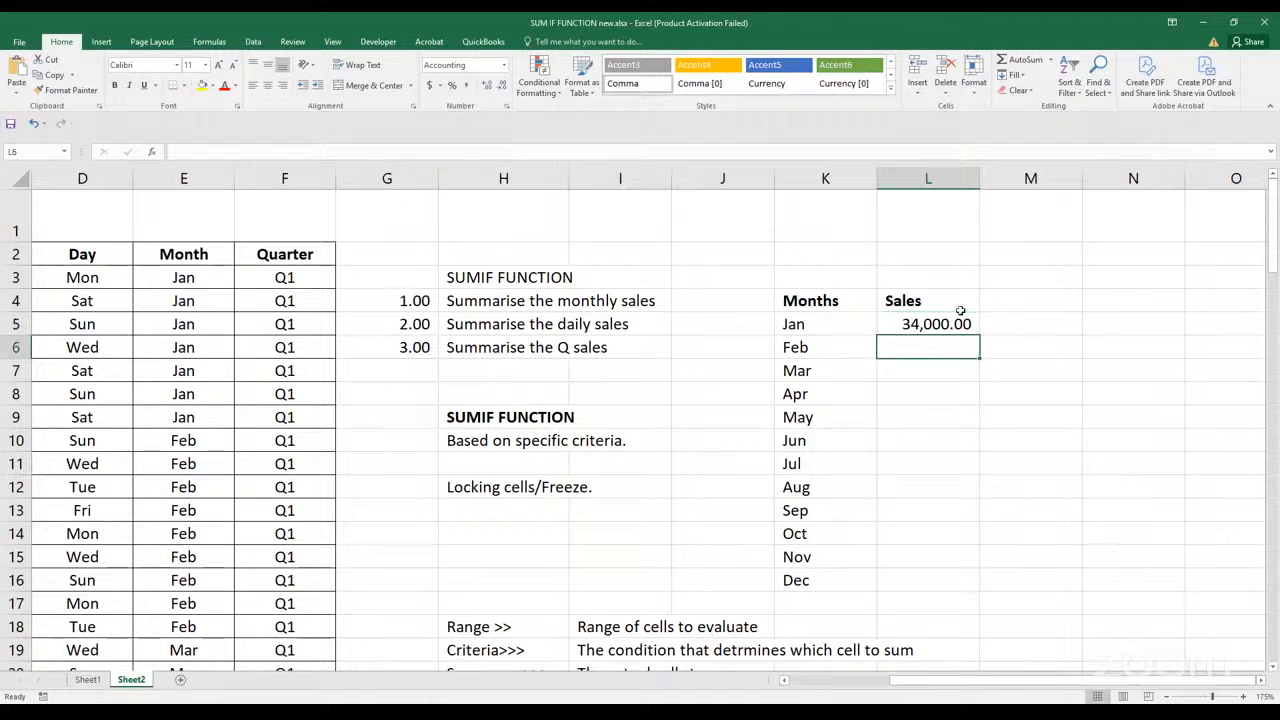
Fill the January SUMIF formula from L5 down to the December row, L16
left_click(960, 322)
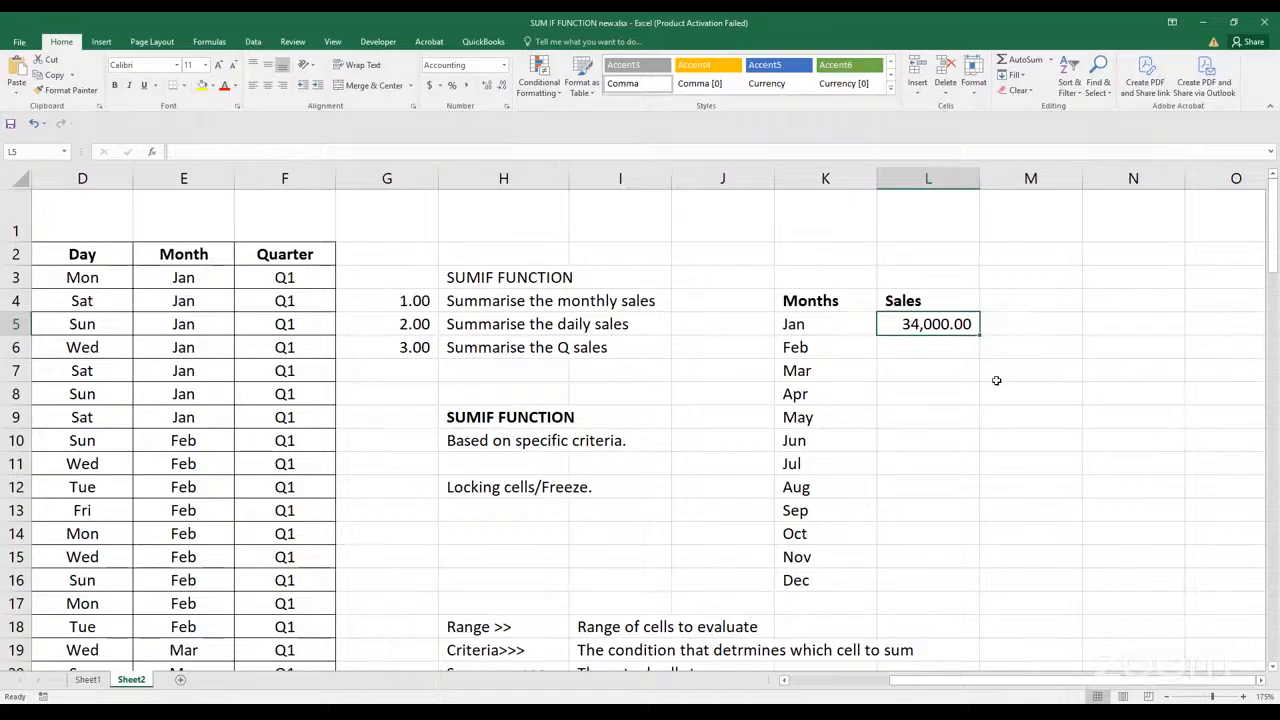
scroll(1000, 380, "up", 7)
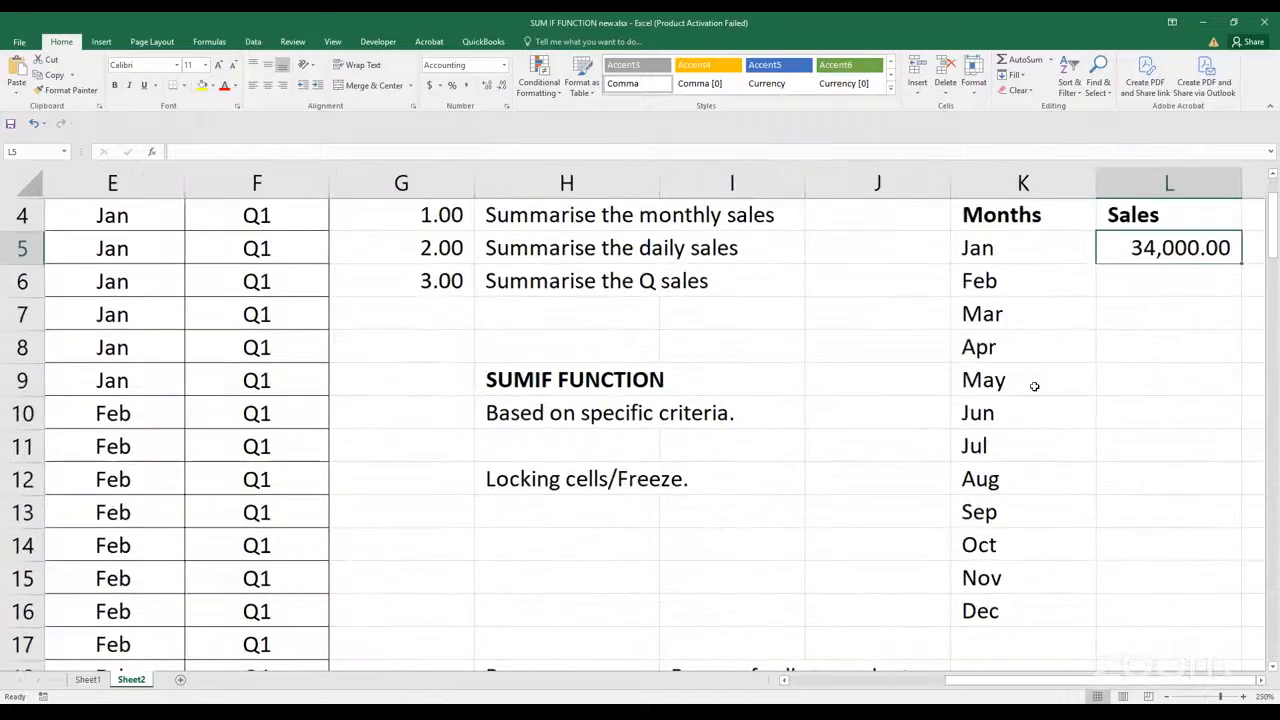
scroll(1186, 247, "up", 2)
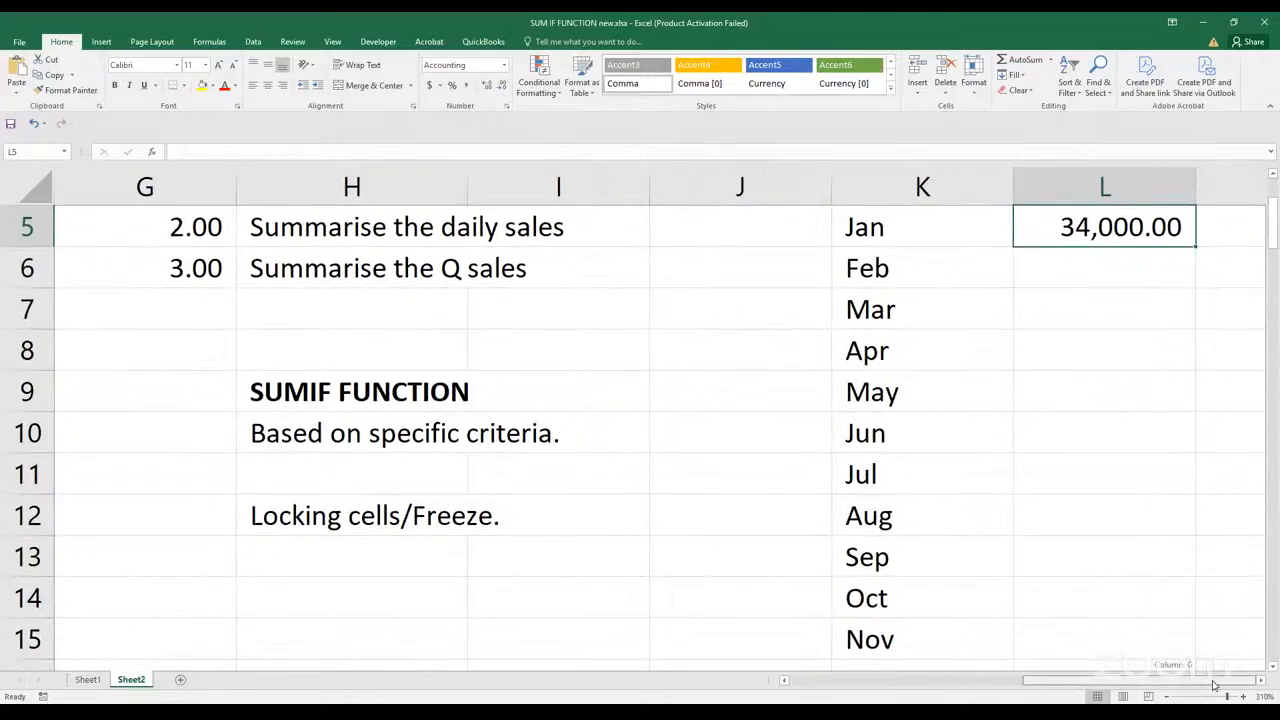
scroll(1186, 247, "up", 1)
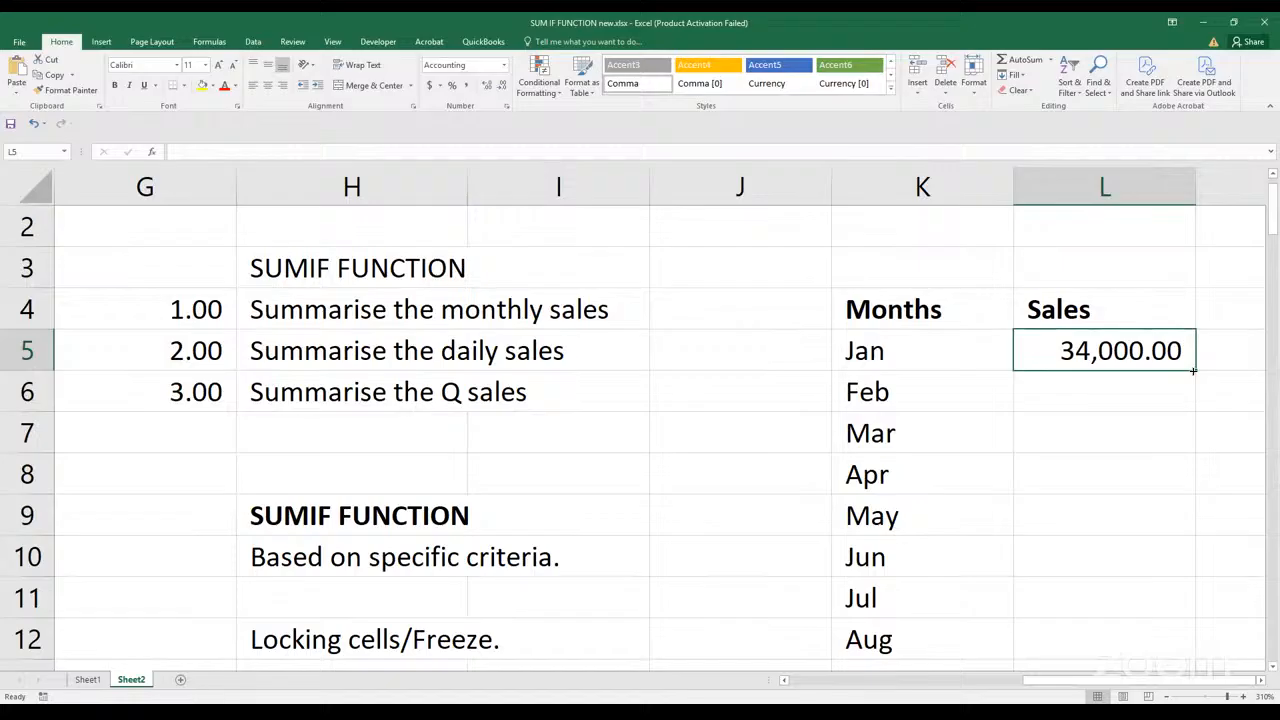
left_click_drag(1193, 371, 1166, 536)
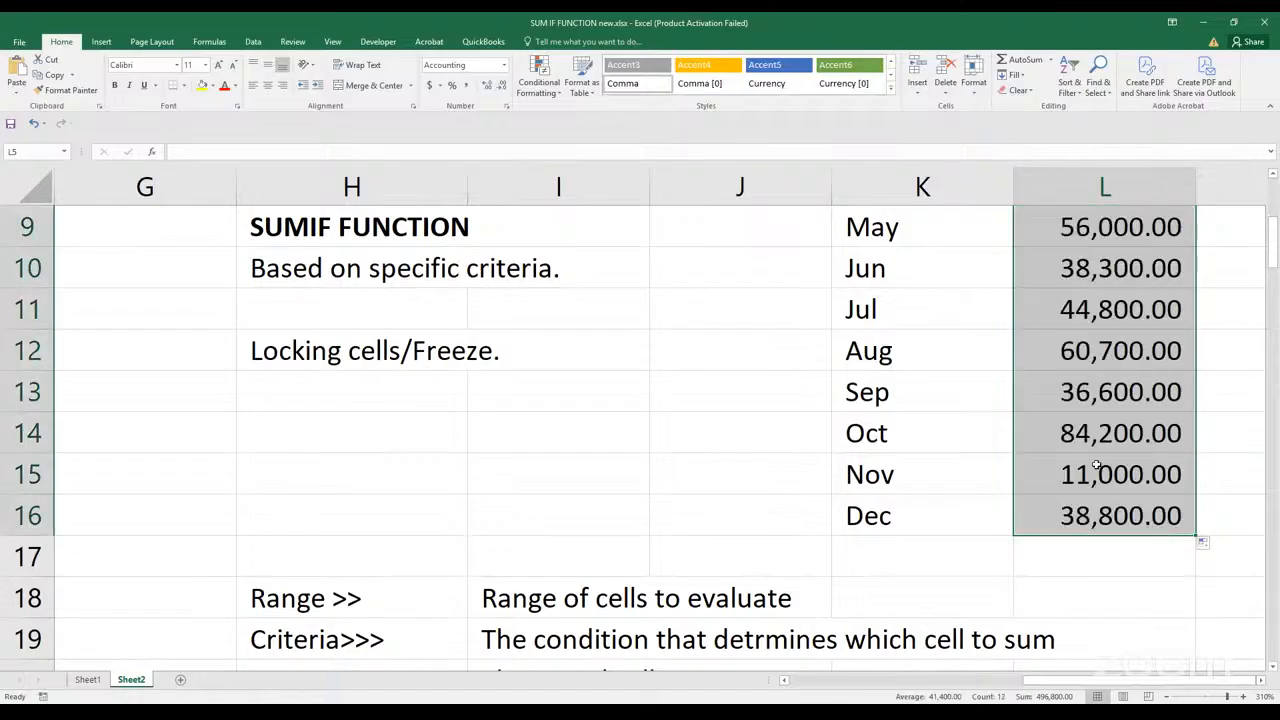
Review the filled monthly totals in L5:L16 beside the source sales table
scroll(1096, 465, "up", 2)
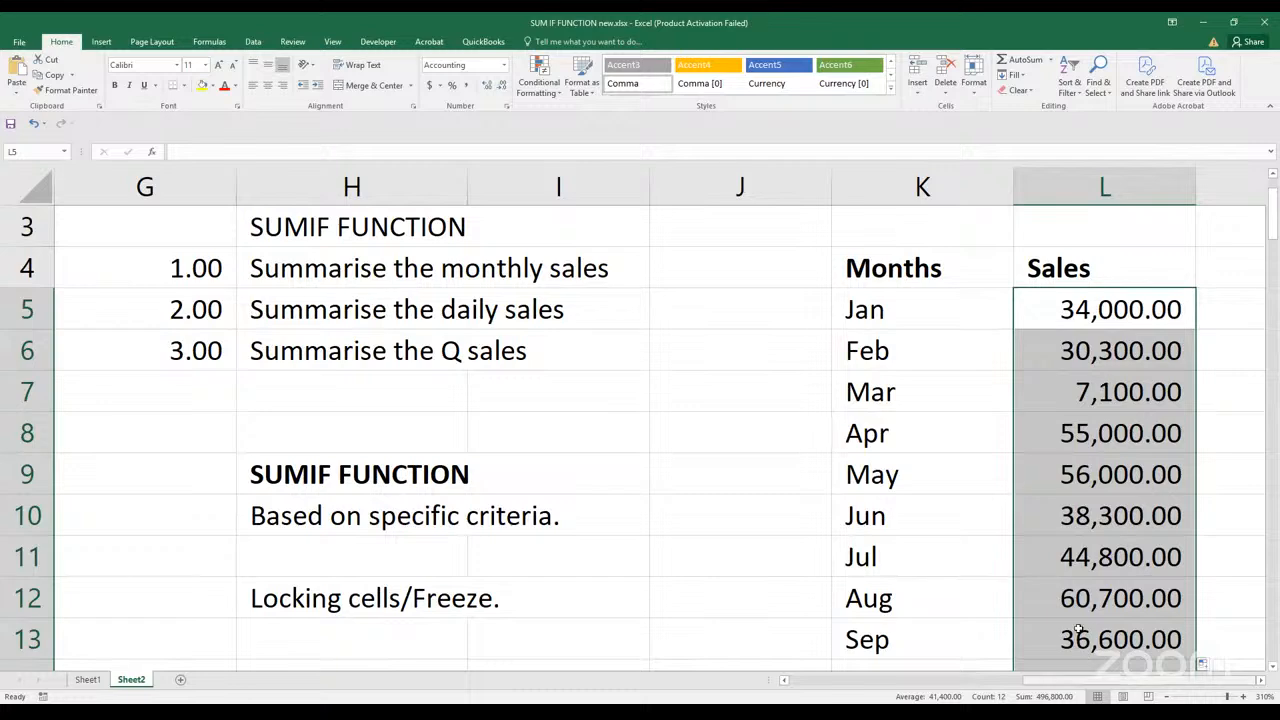
scroll(822, 518, "up", 3)
scroll(822, 518, "down", 2)
scroll(822, 518, "down", 6)
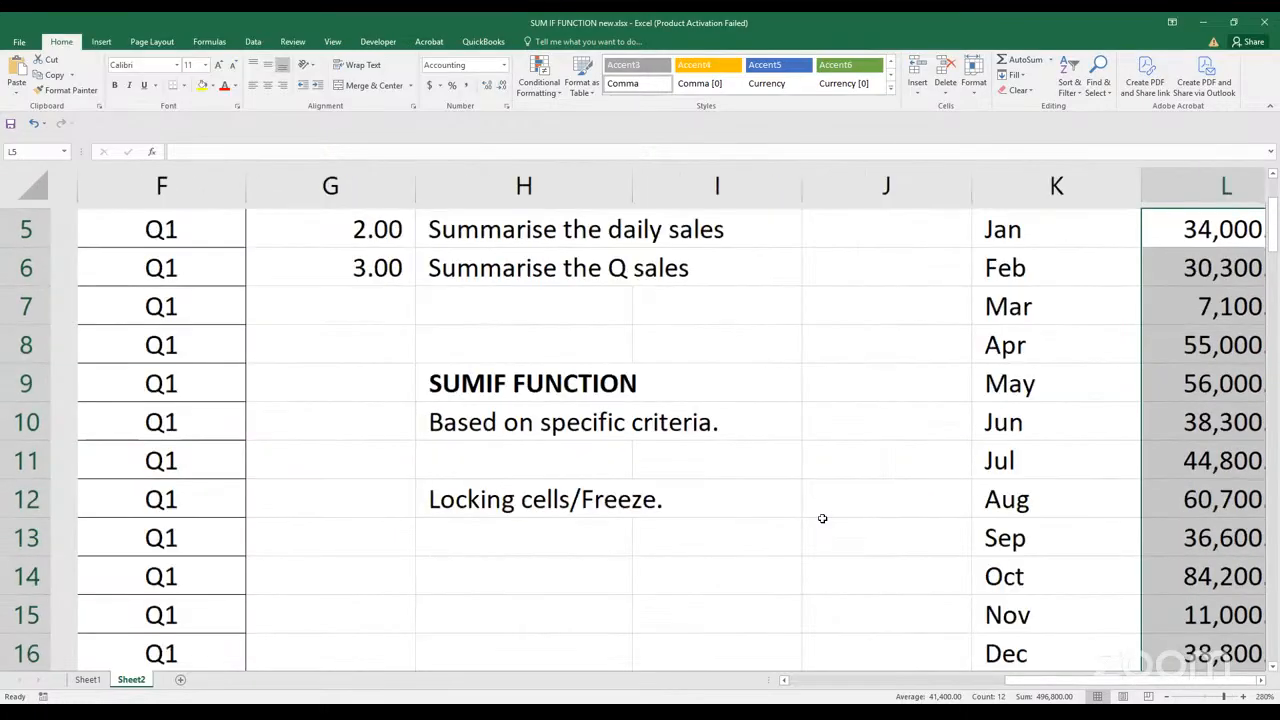
scroll(822, 518, "up", 2)
scroll(822, 518, "down", 2)
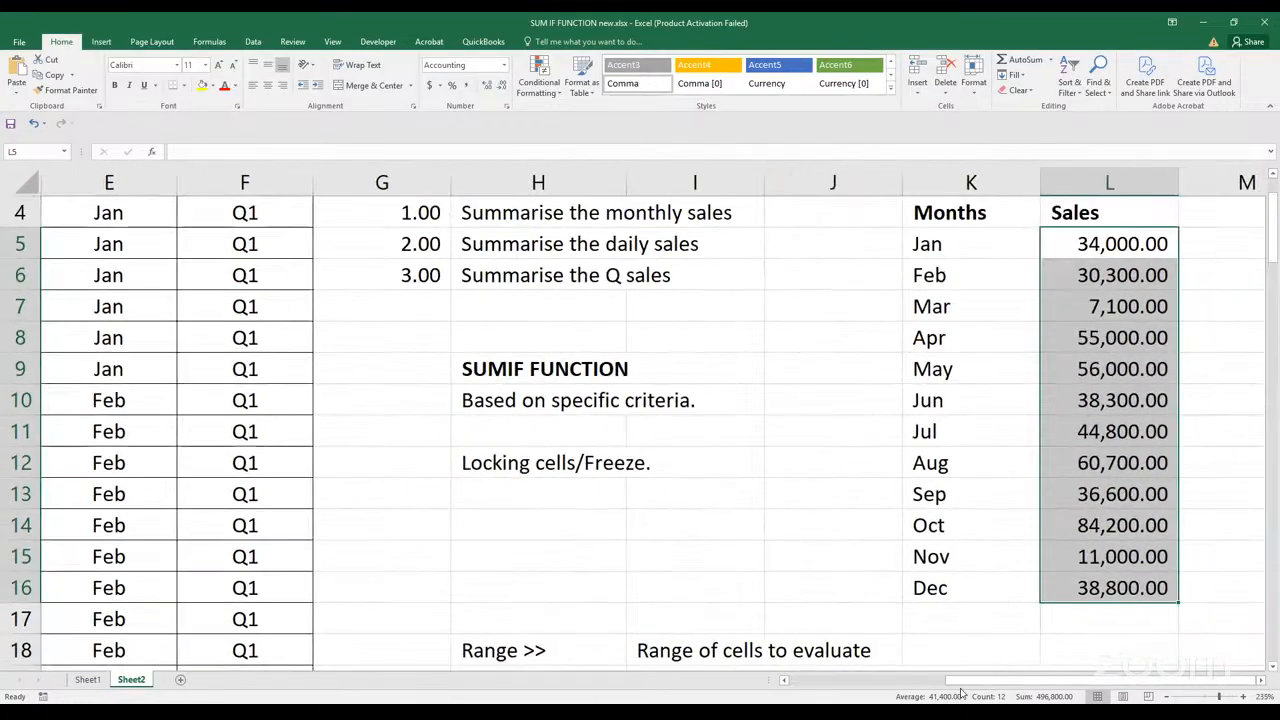
left_click_drag(960, 688, 930, 690)
scroll(826, 488, "up", 1)
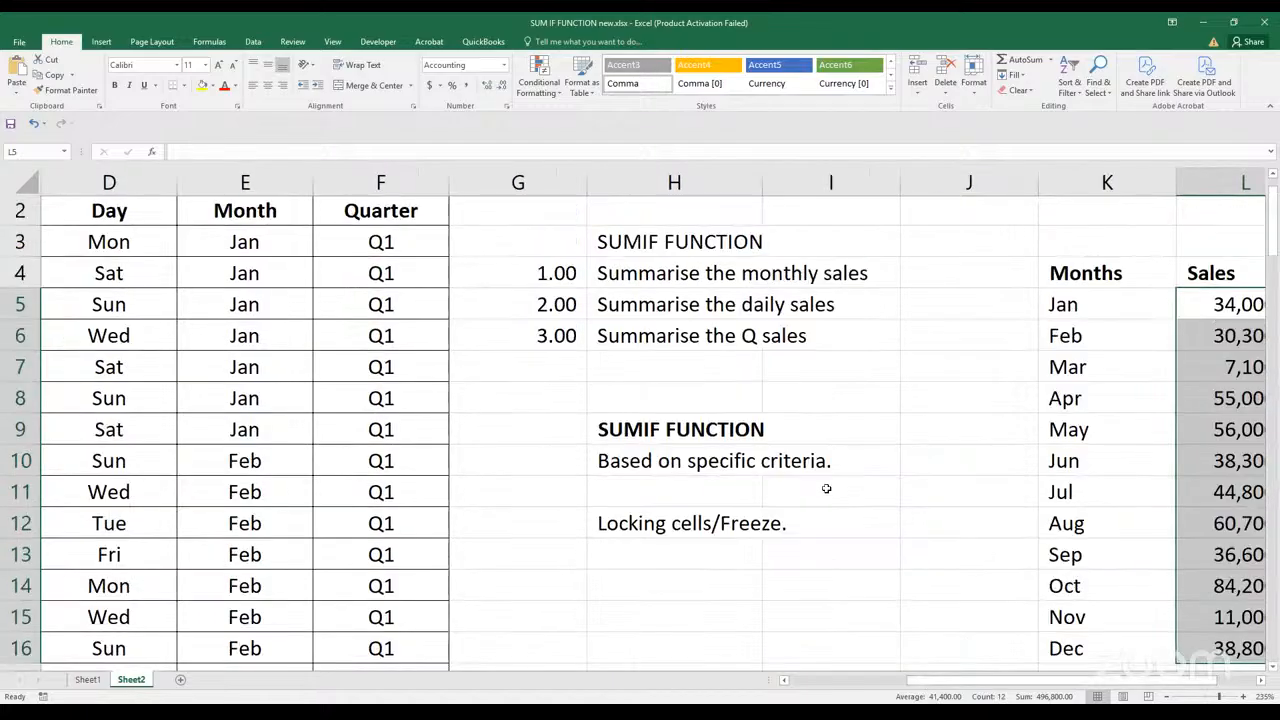
scroll(826, 489, "down", 3)
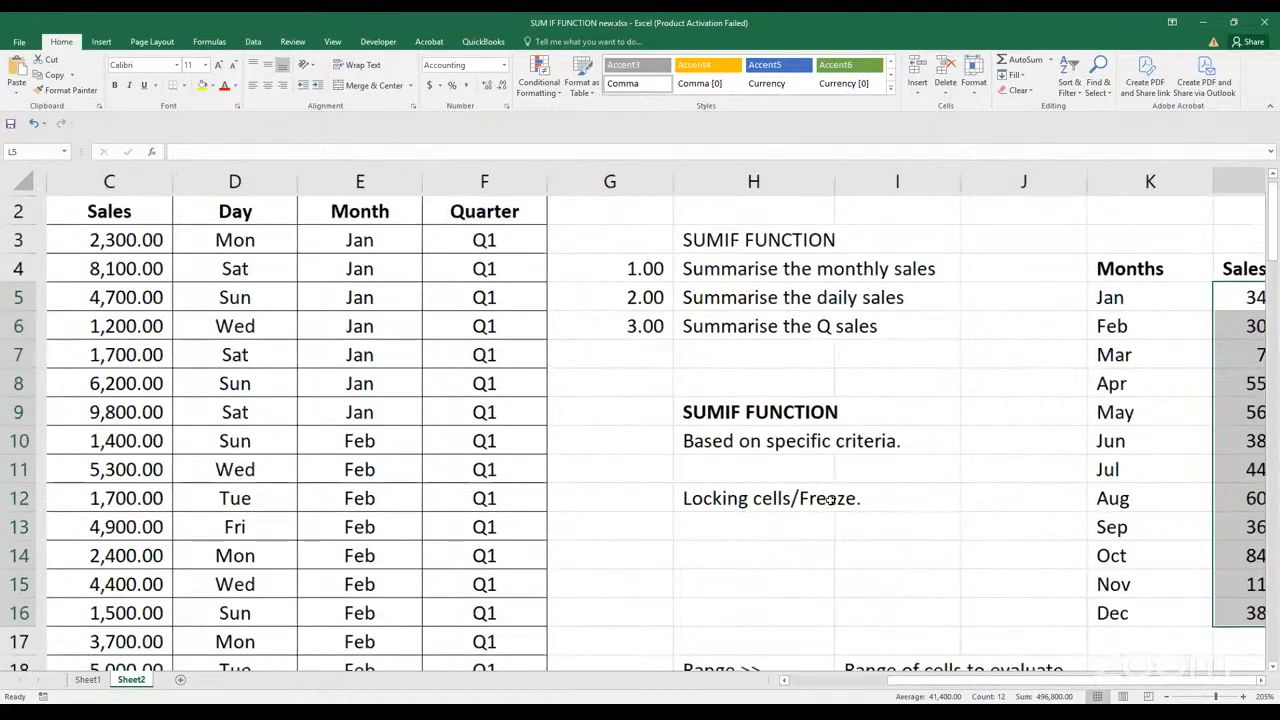
scroll(831, 505, "up", 1)
left_click(831, 505)
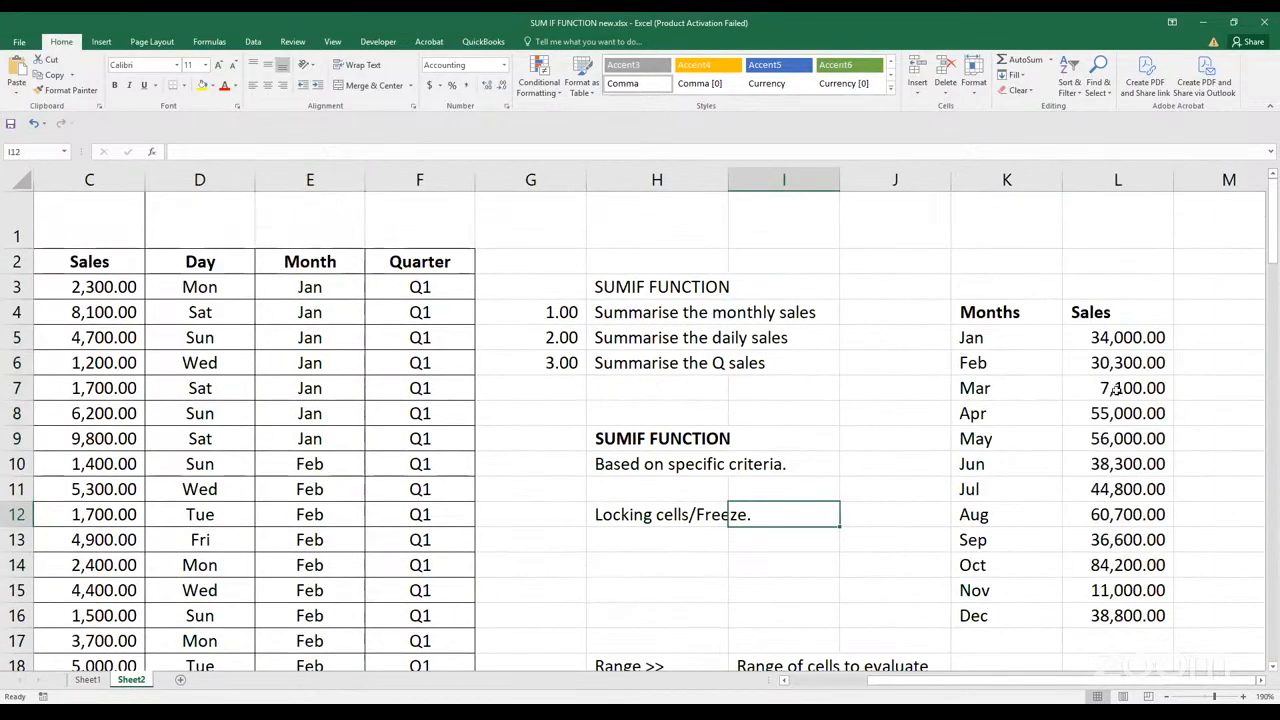
Inspect the range references in the copied SUMIF formulas for Feb in L6, Apr in L8 and Dec in L16
left_click(1115, 366)
double_click(1115, 366)
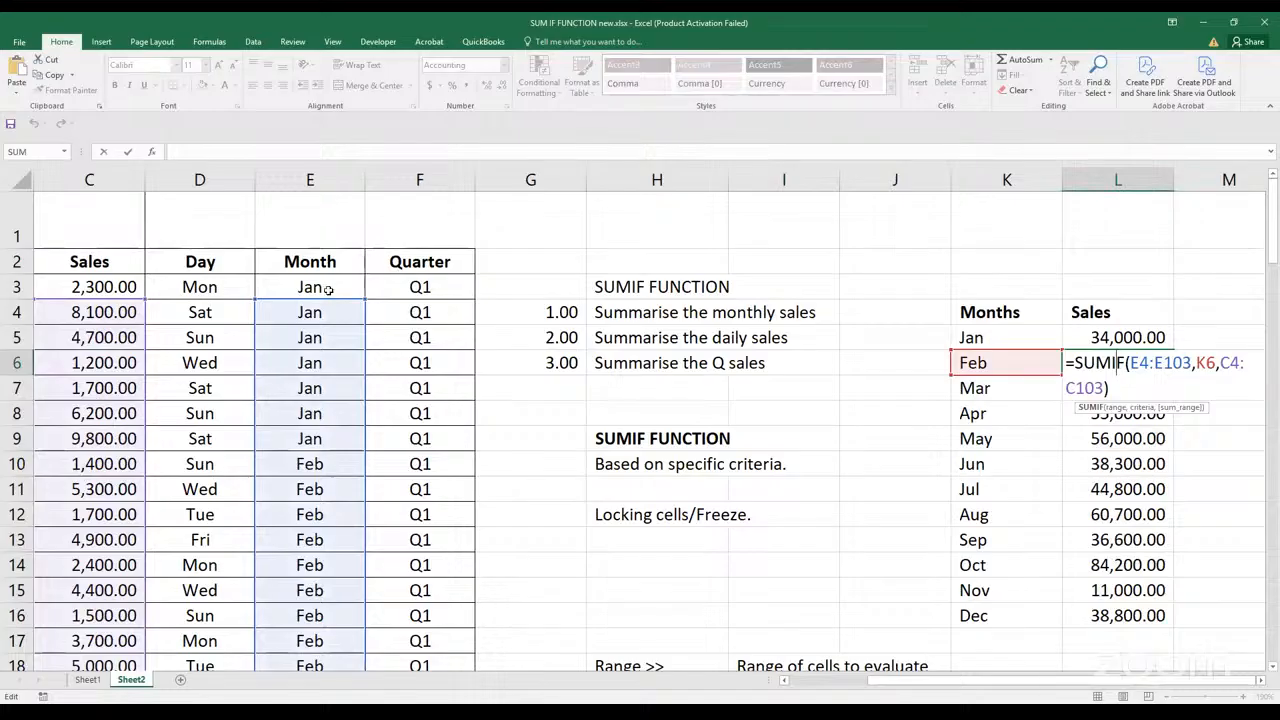
key("ctrl+Return")
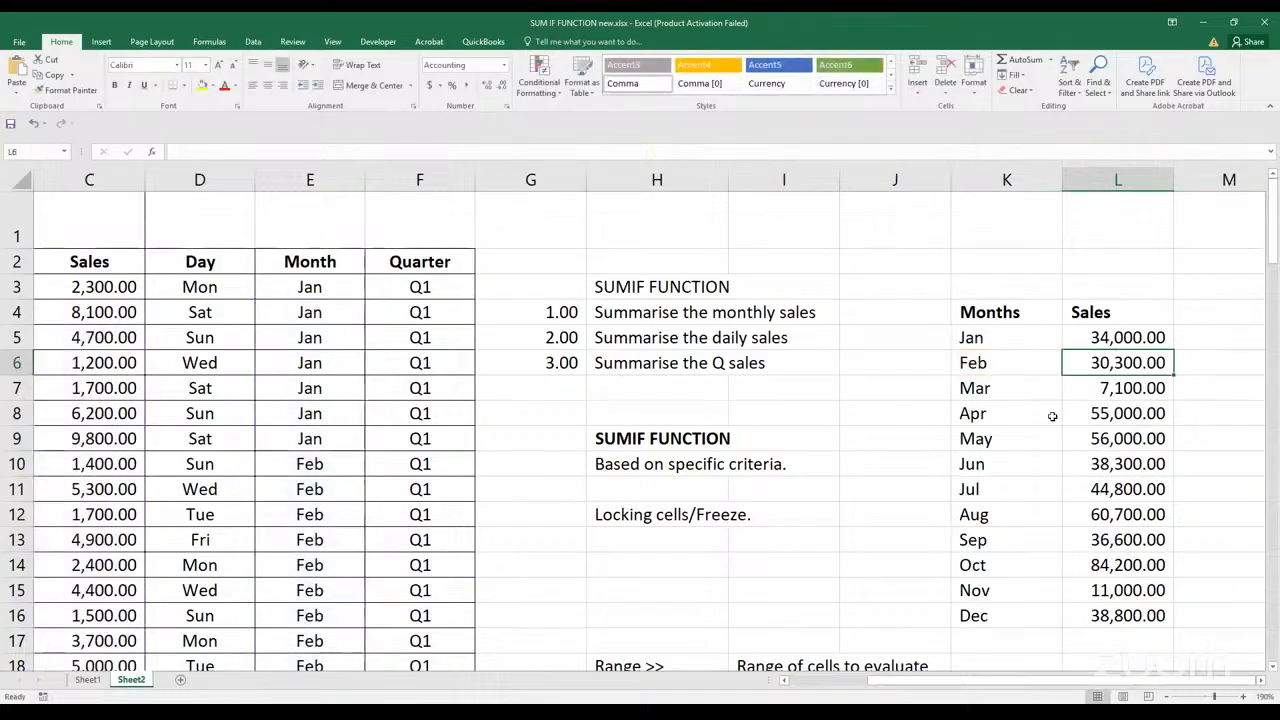
key("Down")
key("Down")
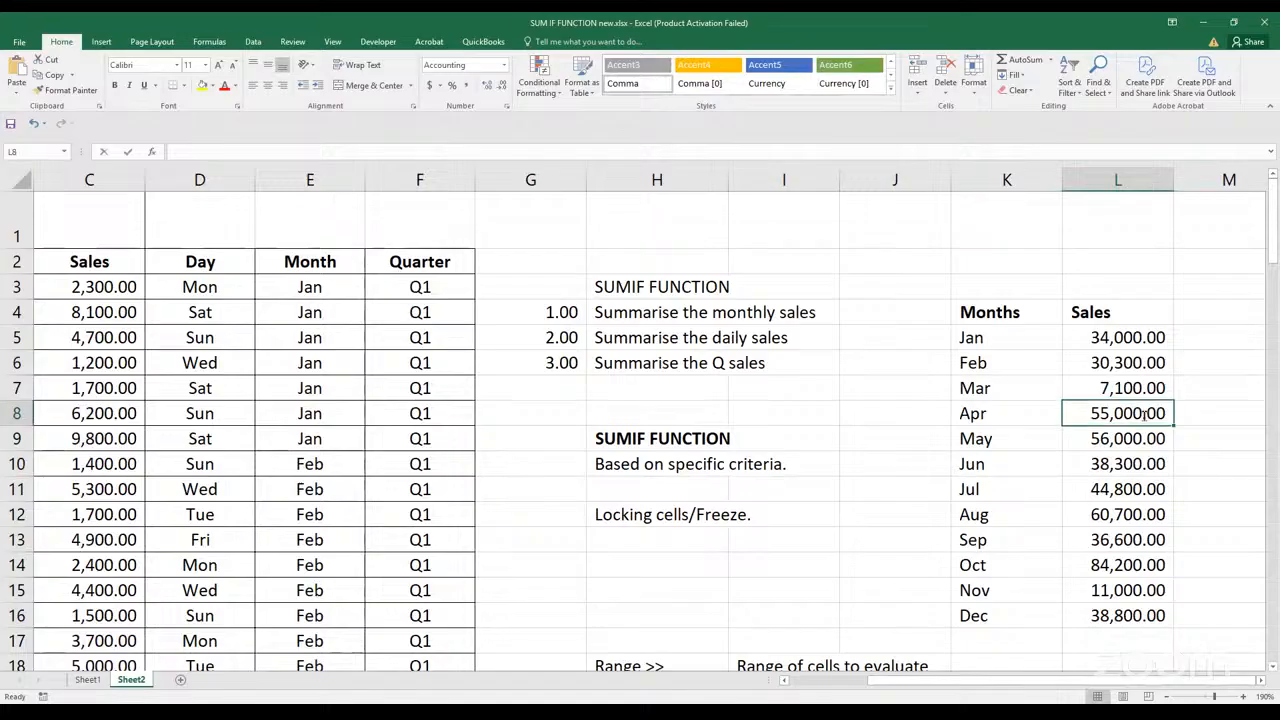
key("F2")
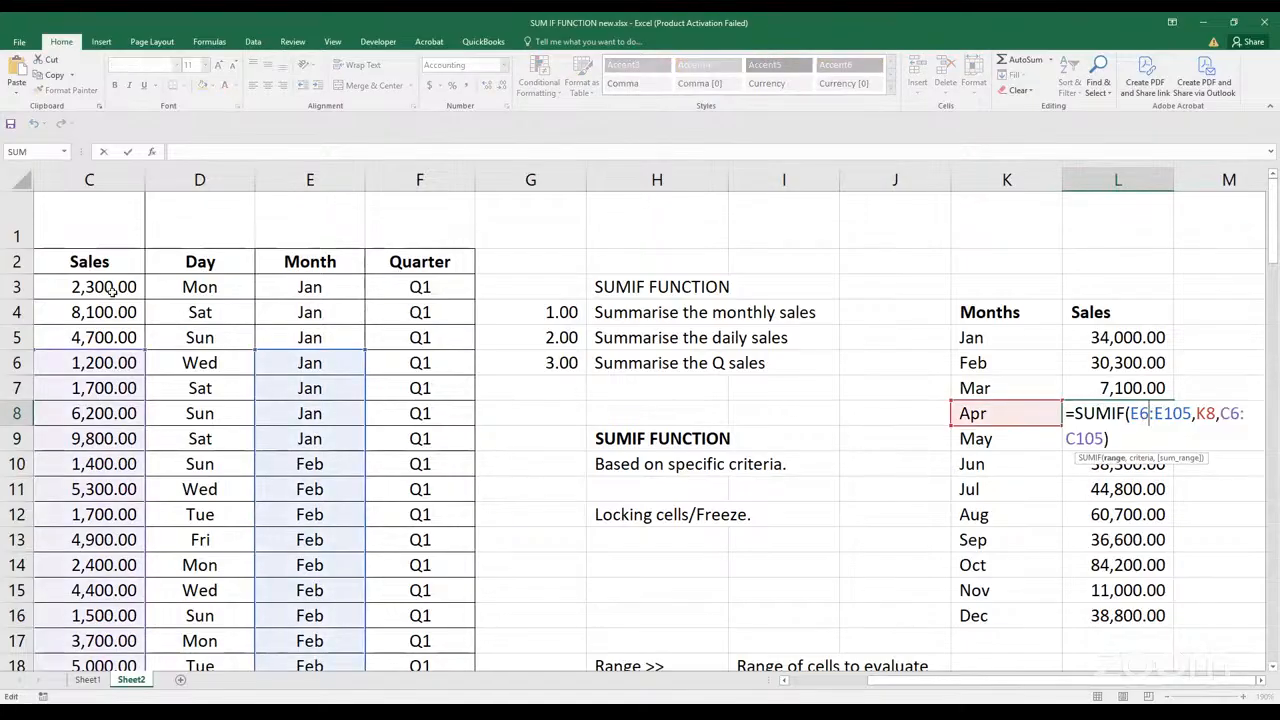
left_click_drag(951, 676, 911, 702)
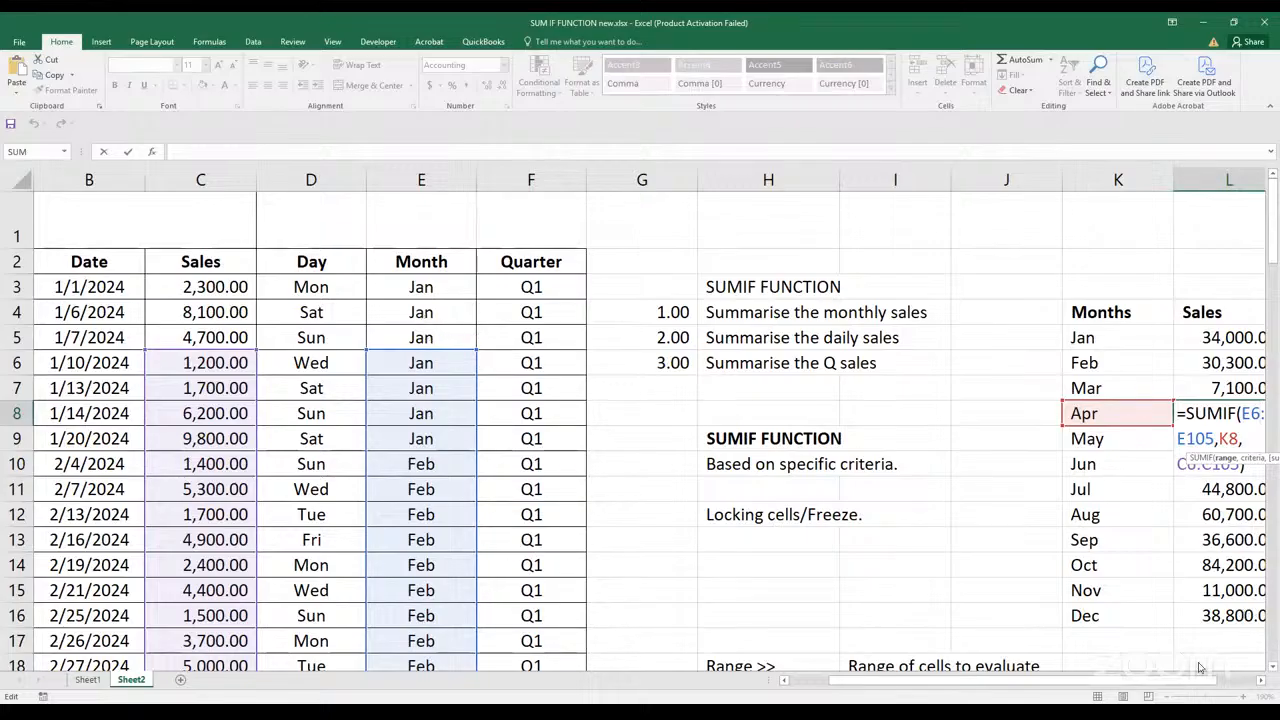
double_click(1247, 615)
left_click_drag(1040, 688, 938, 694)
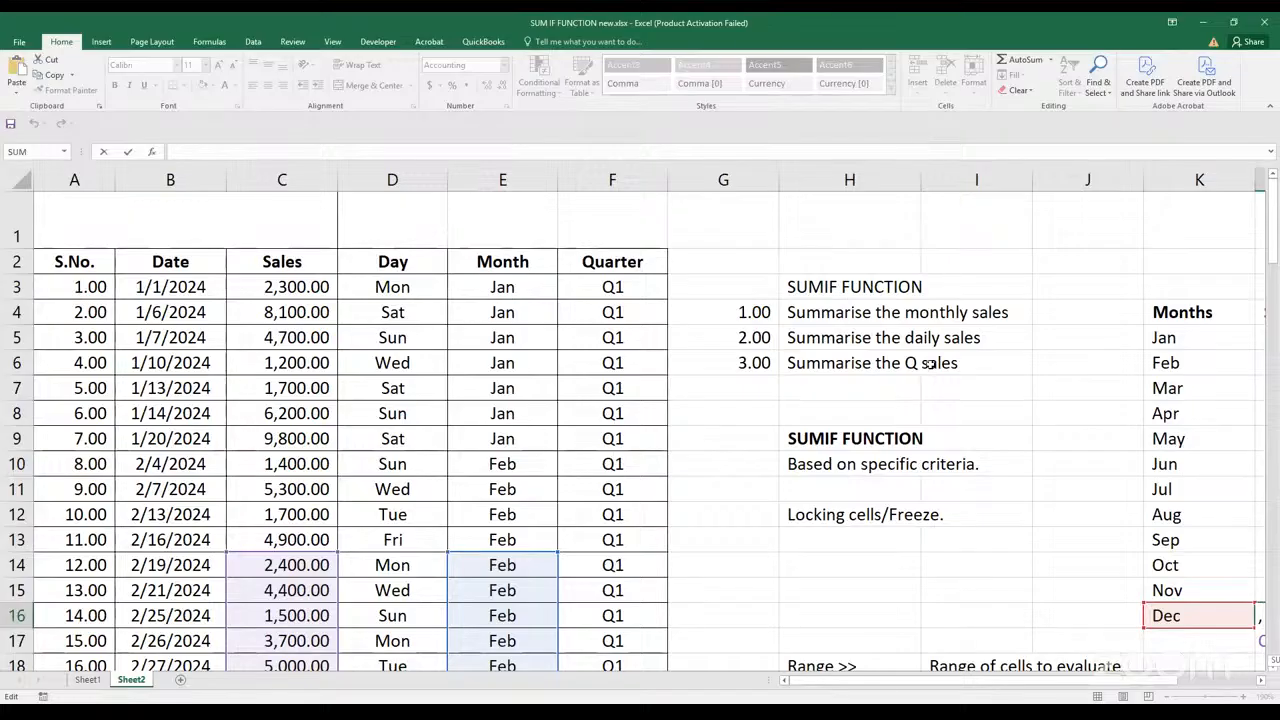
key("Escape")
left_click(620, 516)
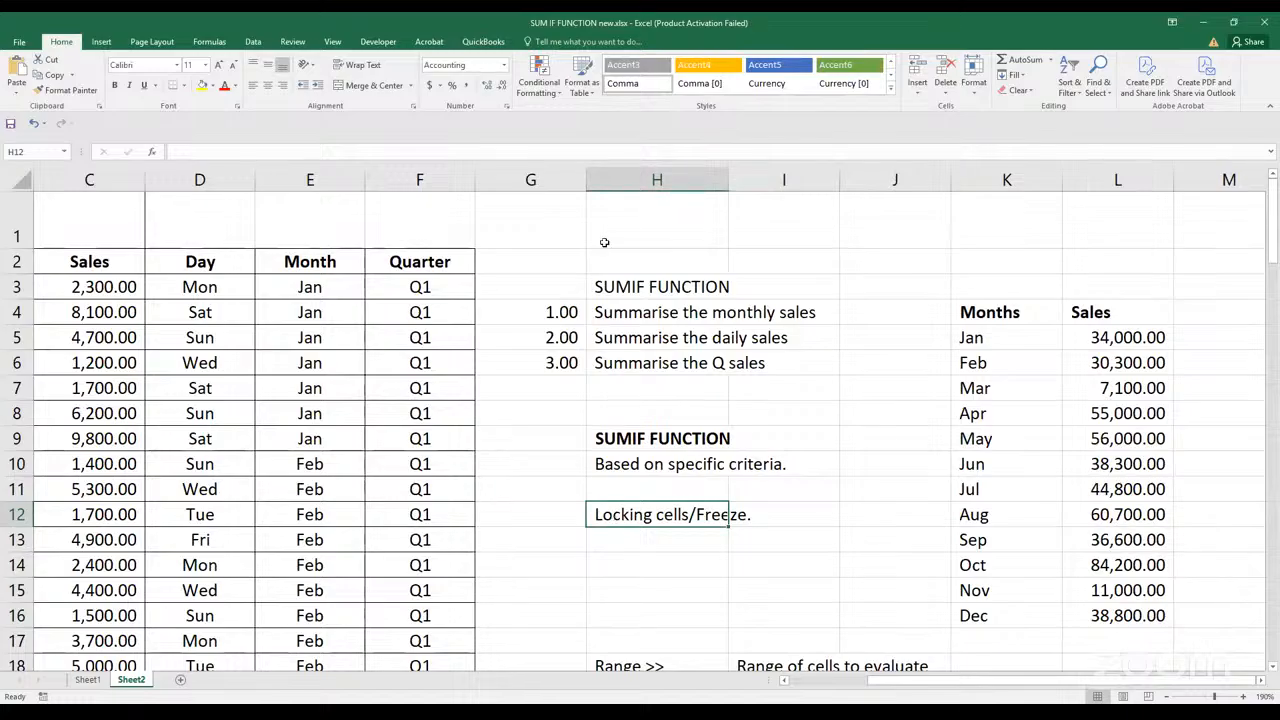
key("alt+Tab")
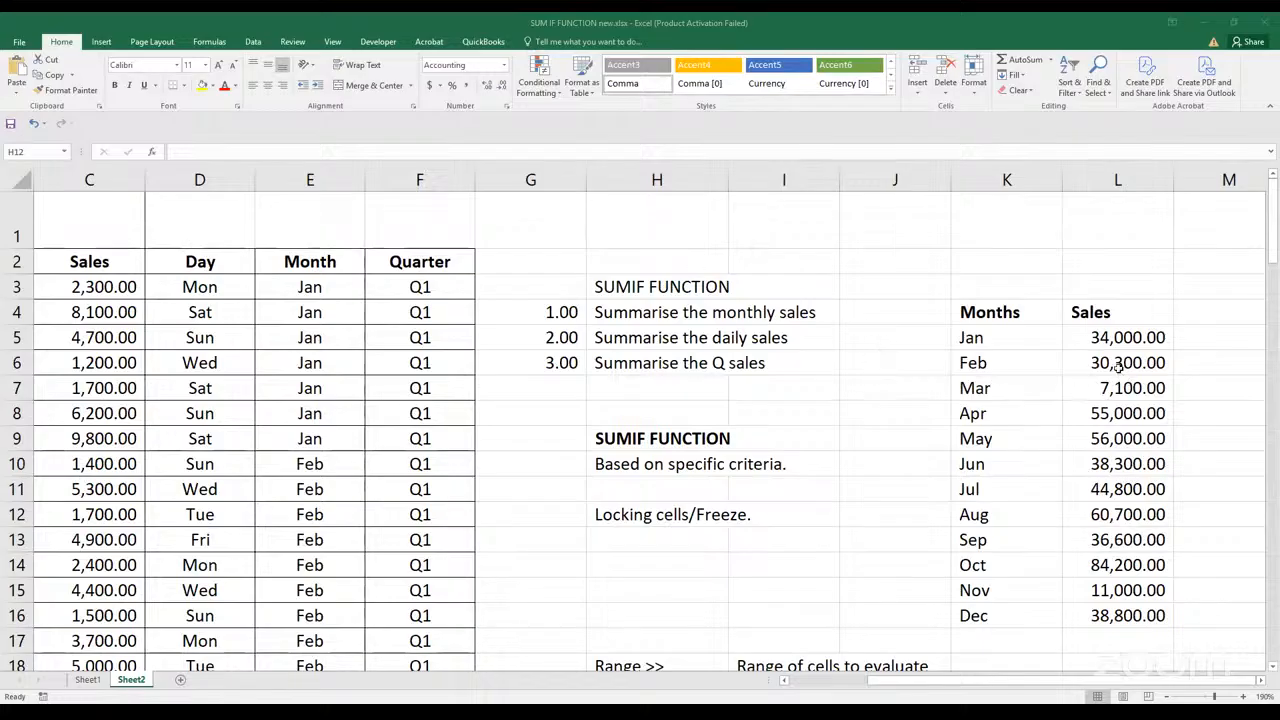
Clear the copied SUMIF totals for Feb to Dec below the January total in L5
left_click_drag(1118, 365, 1162, 652)
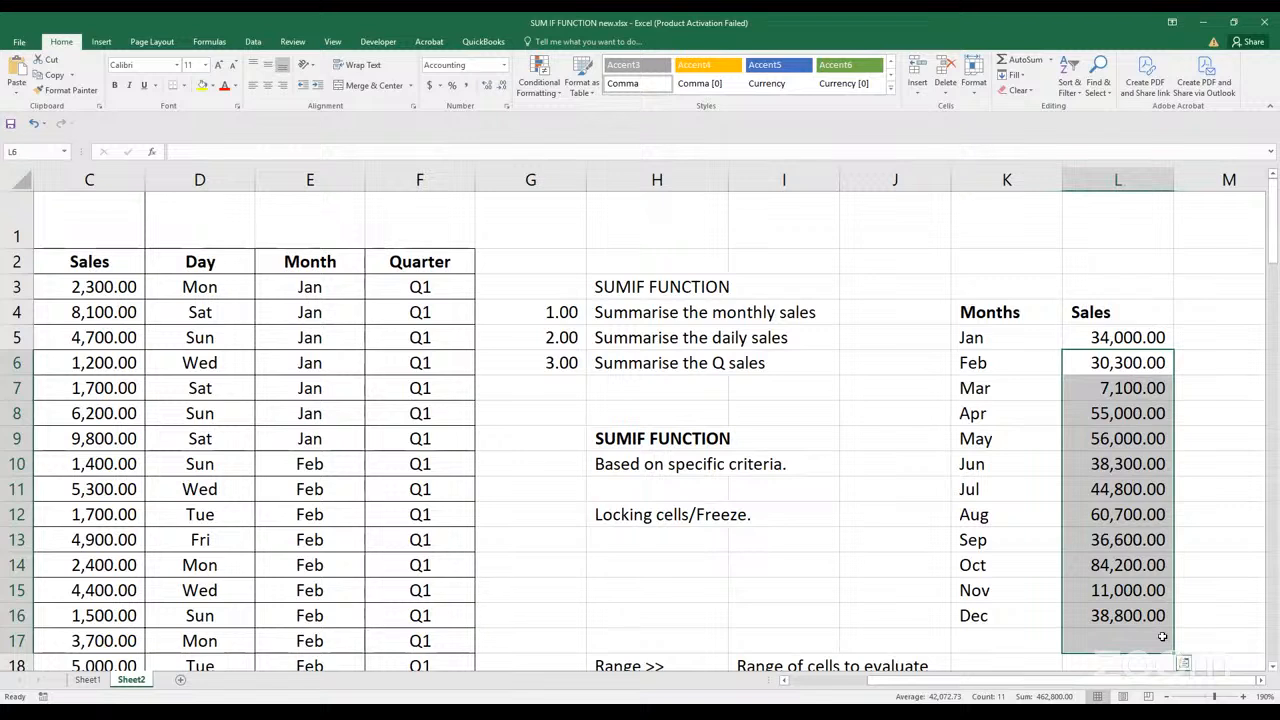
key("Delete")
left_click_drag(1096, 366, 1092, 357)
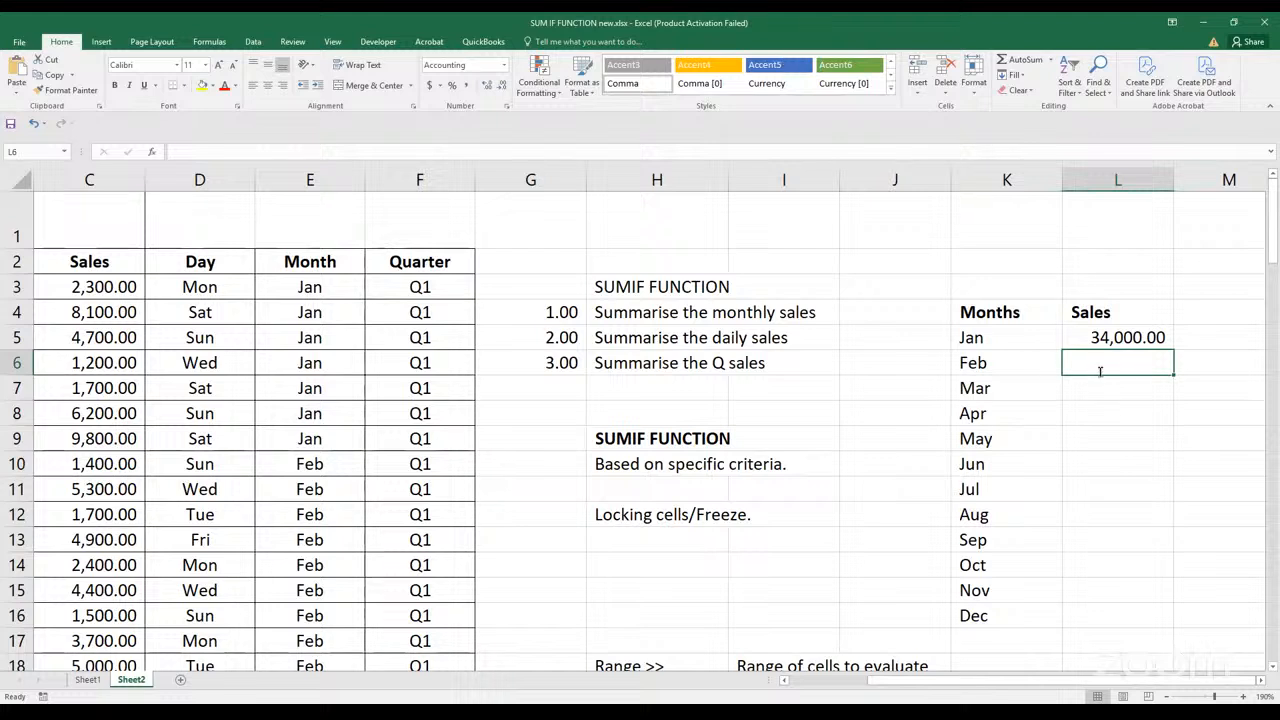
Lock the month range in the January SUMIF formula in L5 as the absolute reference $E$3:$E$102
double_click(1152, 340)
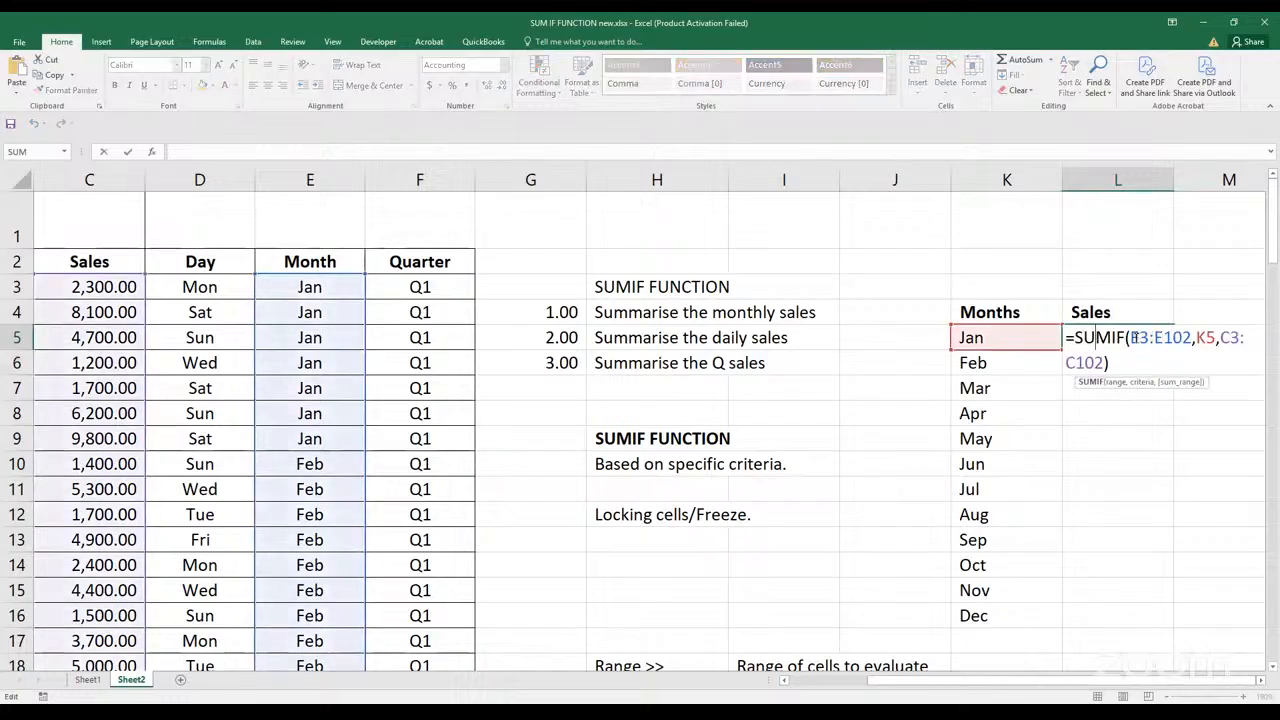
scroll(1130, 342, "down", 2)
scroll(1126, 346, "up", 2)
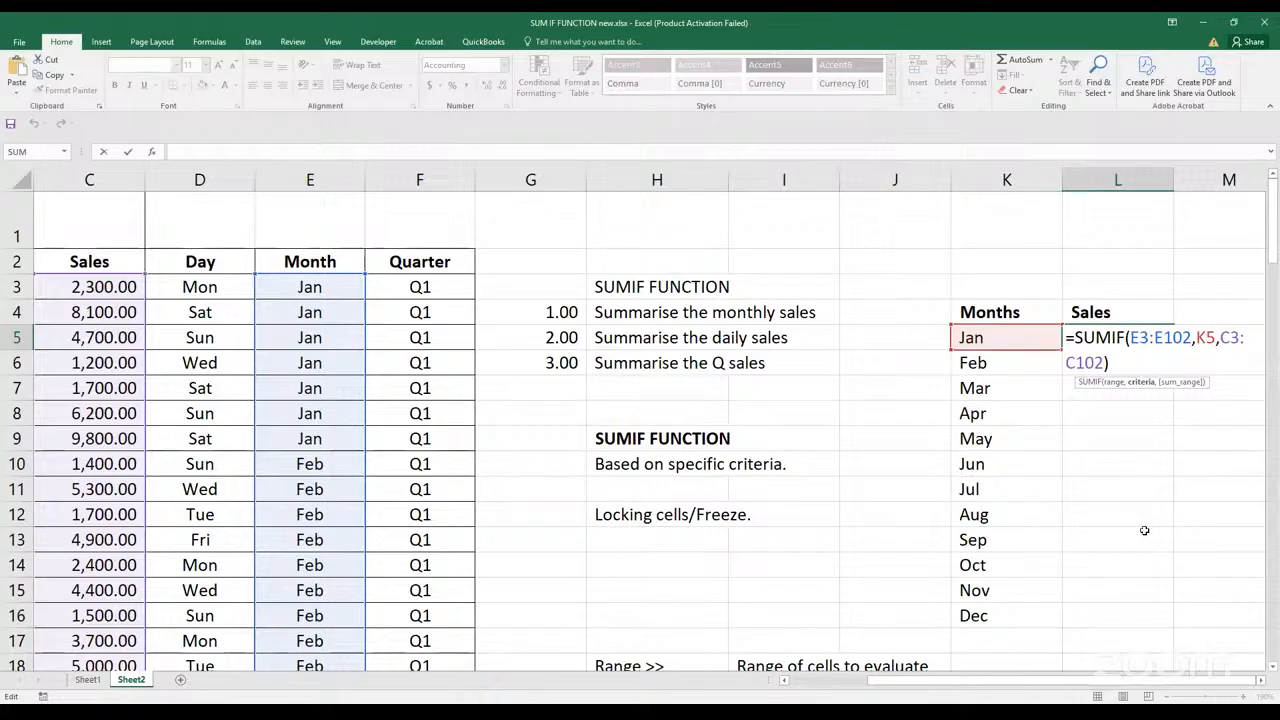
key("ctrl+Return")
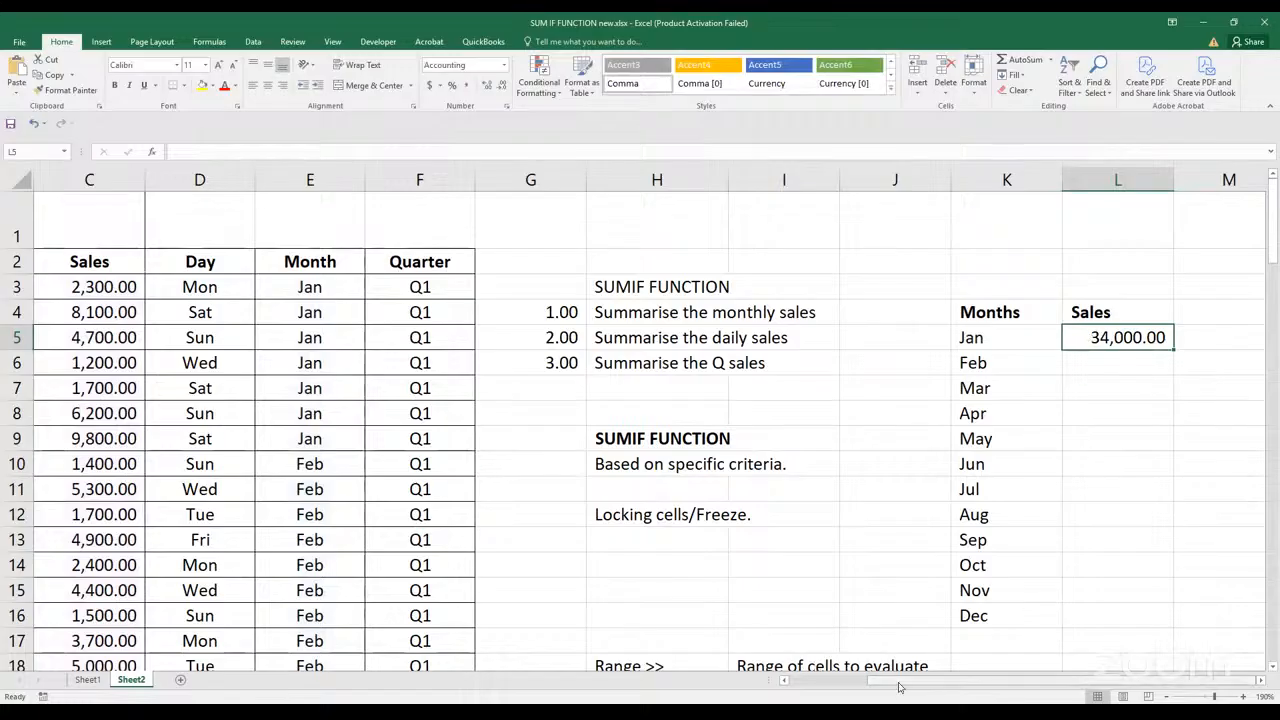
double_click(1093, 337)
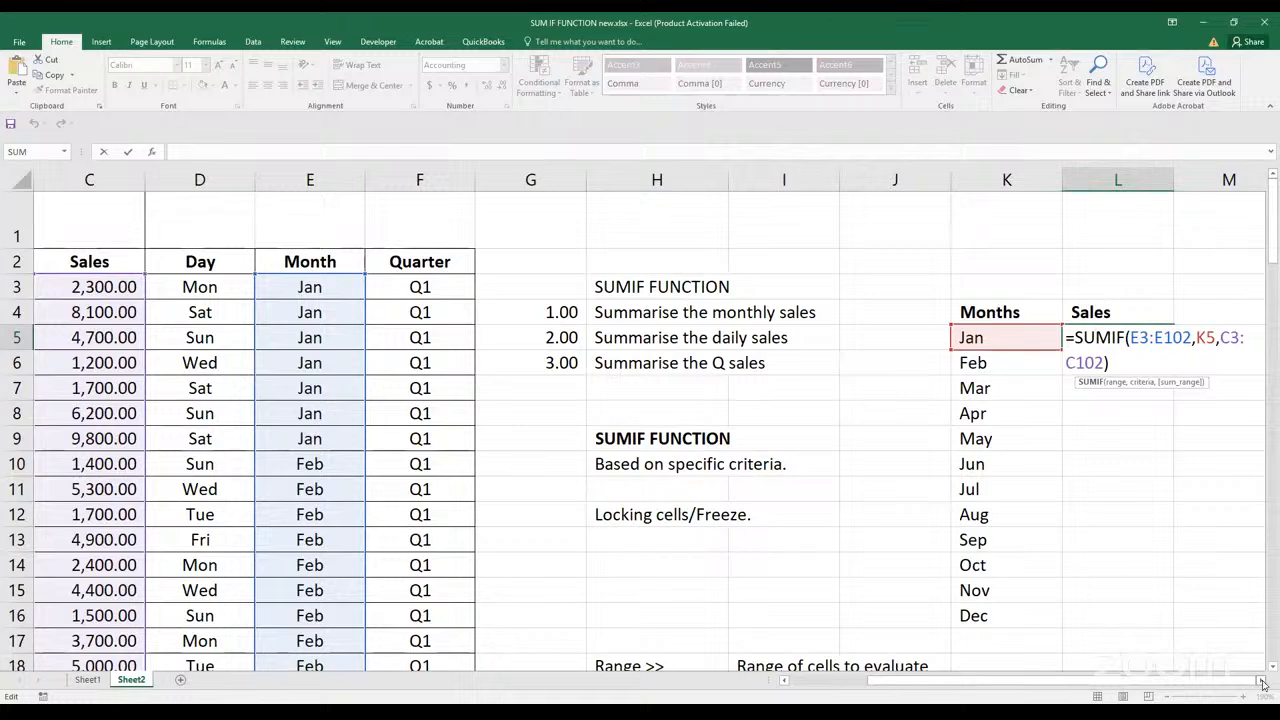
left_click(1262, 681)
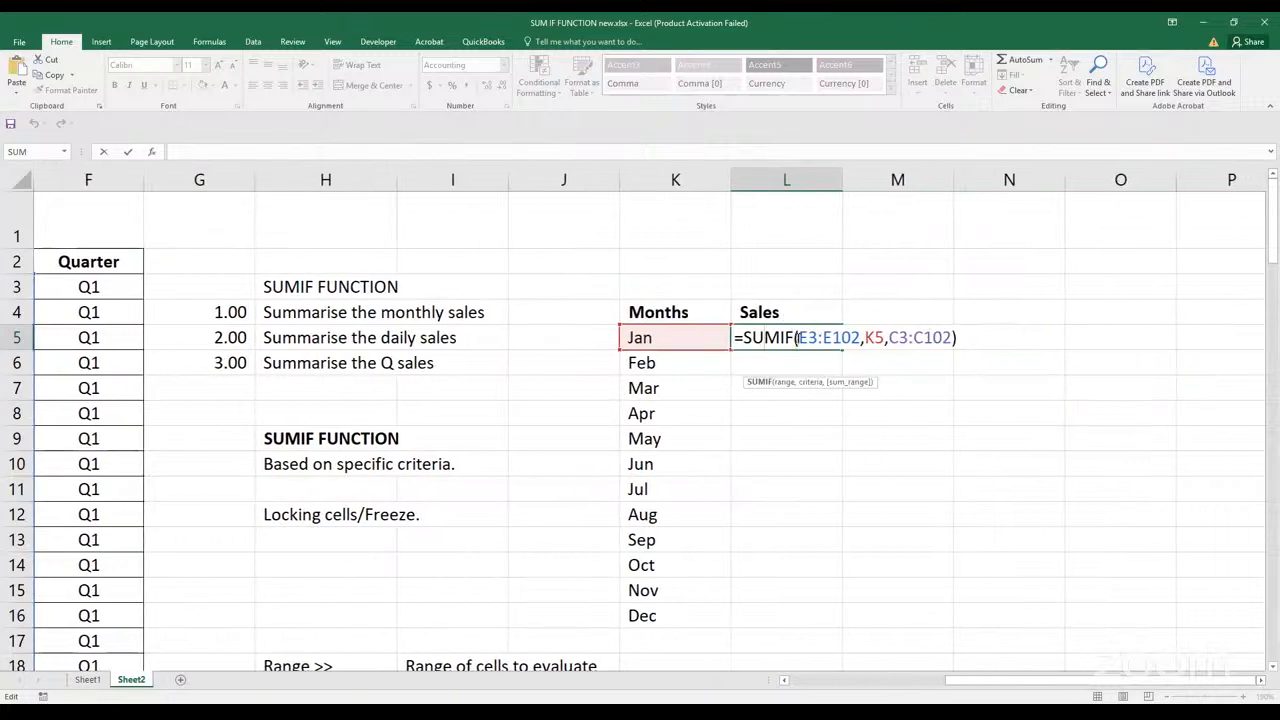
left_click_drag(799, 337, 860, 338)
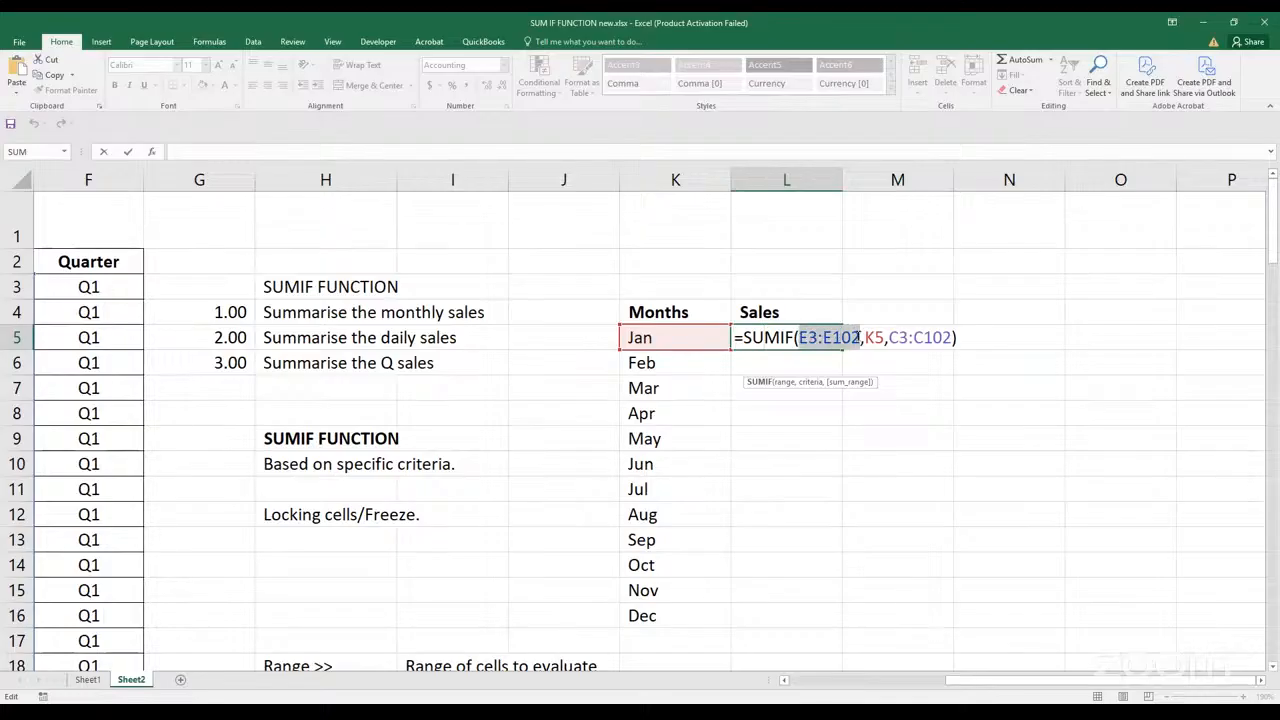
left_click(860, 337)
left_click_drag(799, 336, 860, 338)
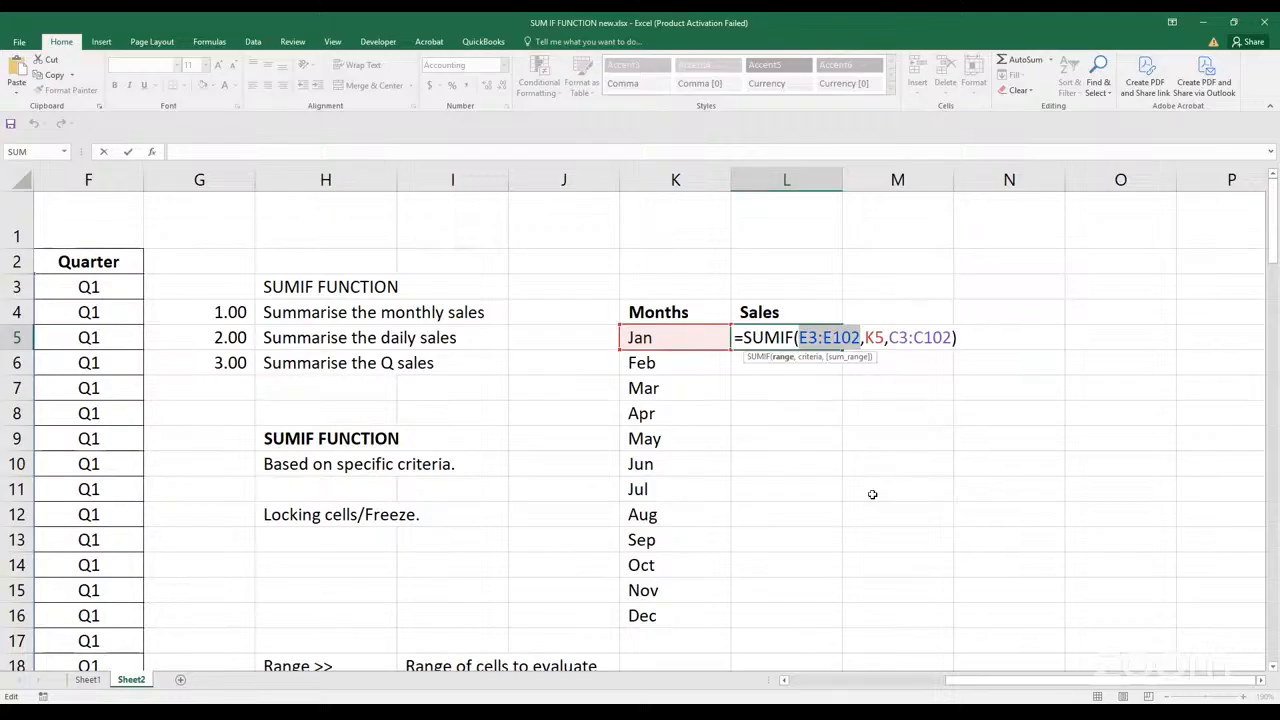
key("F4")
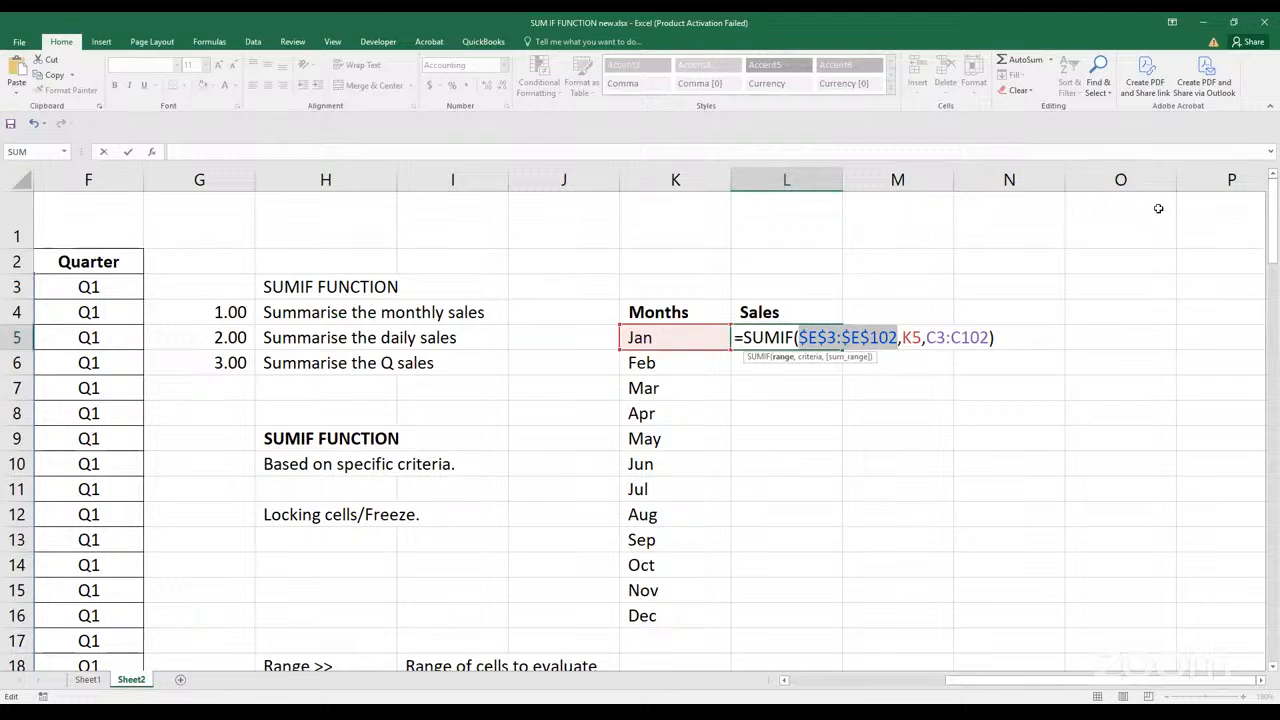
Make the sum range in the L5 formula absolute as $C$3:$C$102 and commit the formula
left_click(930, 338)
left_click_drag(930, 338, 987, 339)
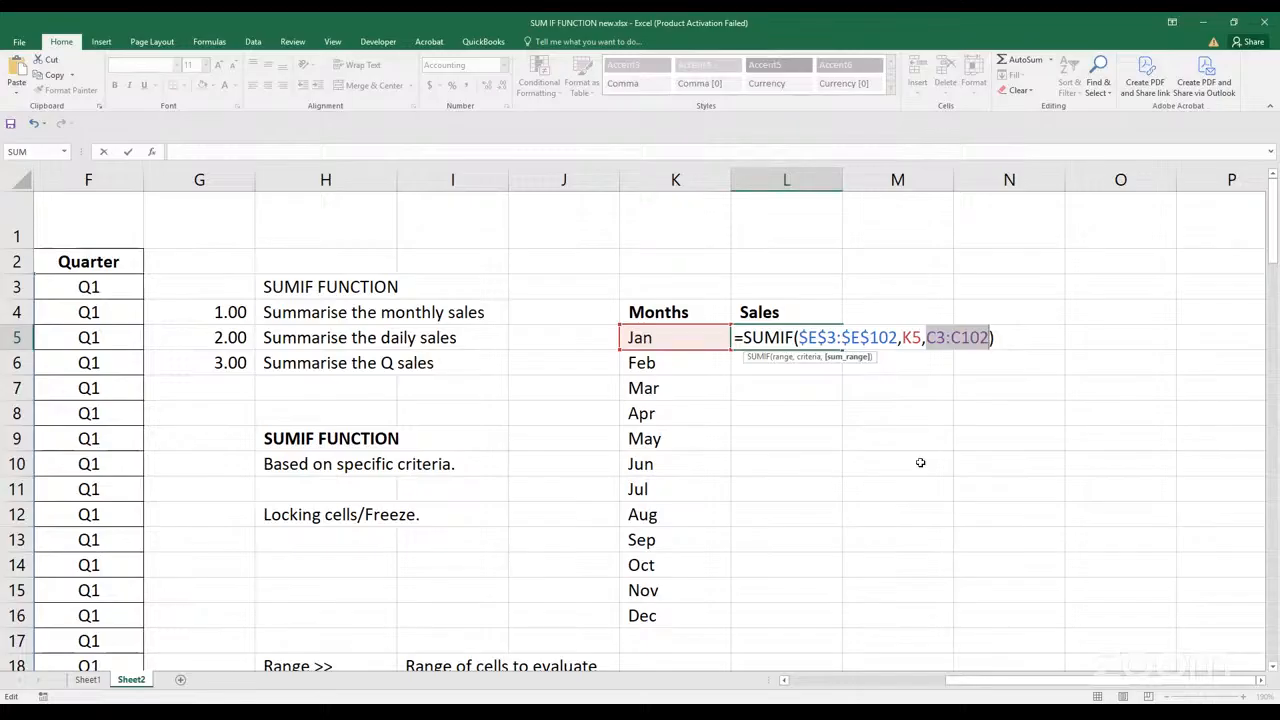
key("F4")
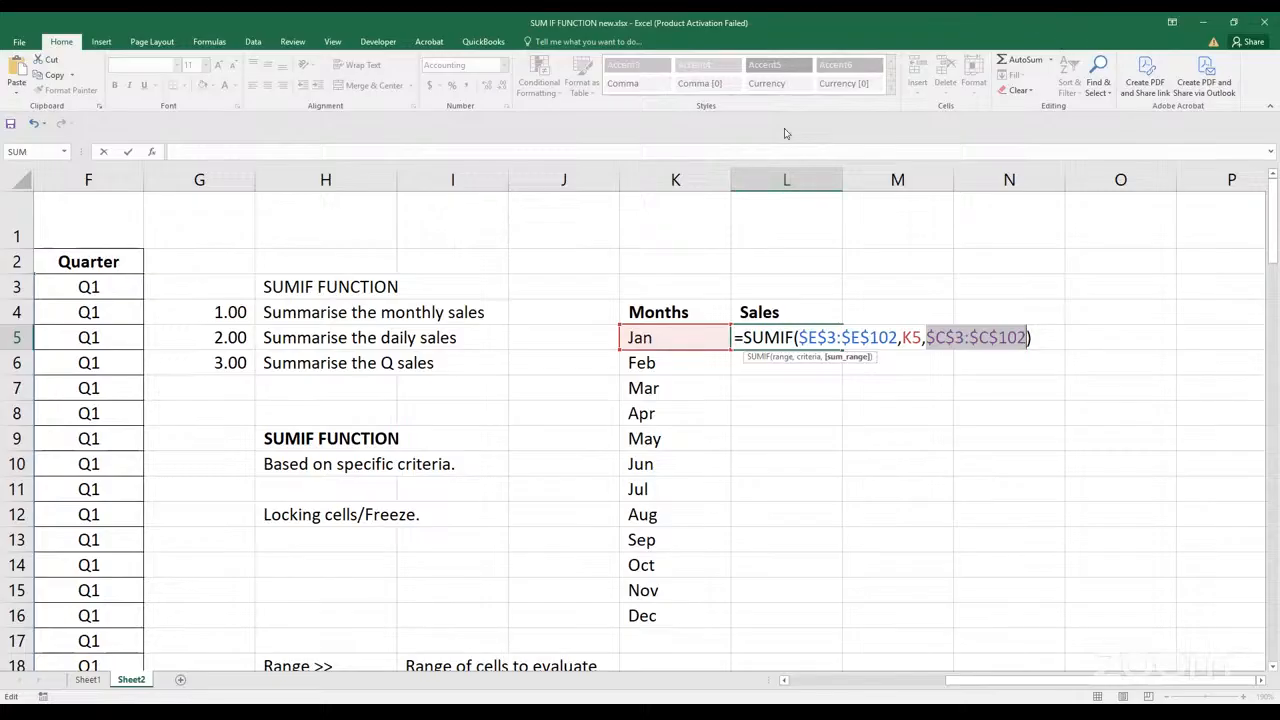
key("Return")
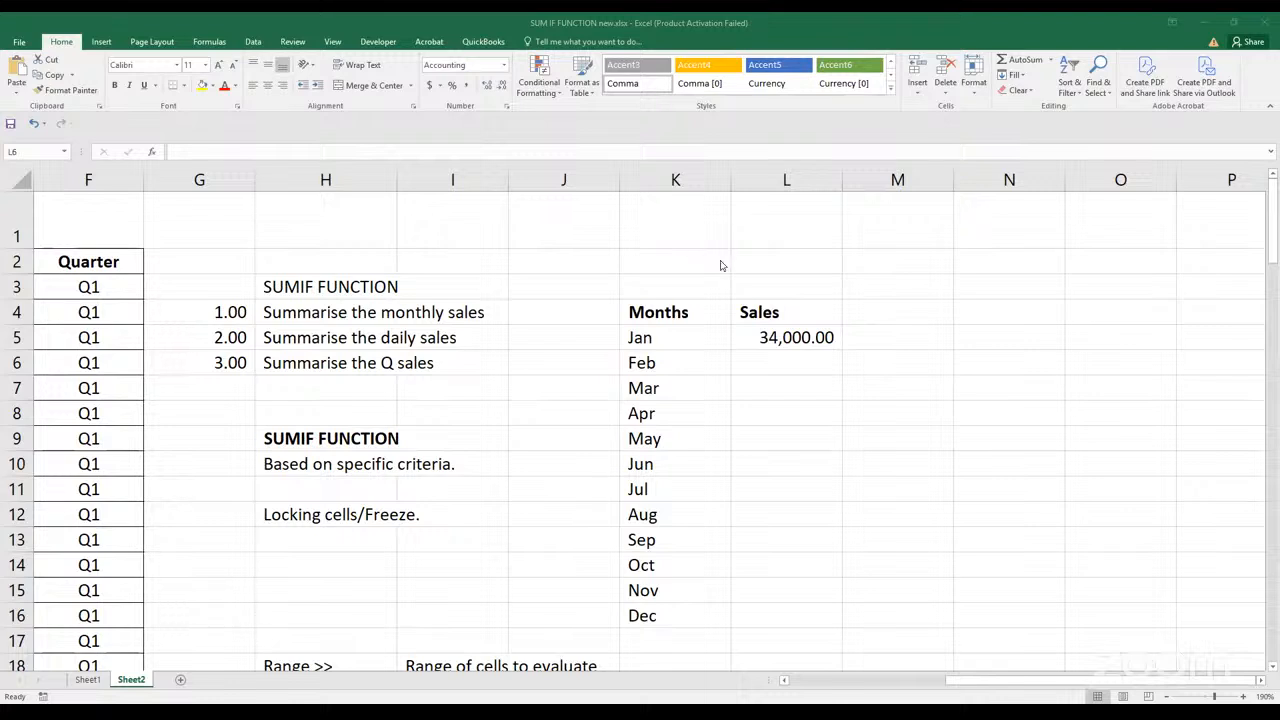
Examine the locked Month and Sales ranges of the L5 formula against the source table down to row 102
left_click(786, 346)
left_click(786, 346)
left_click(980, 685)
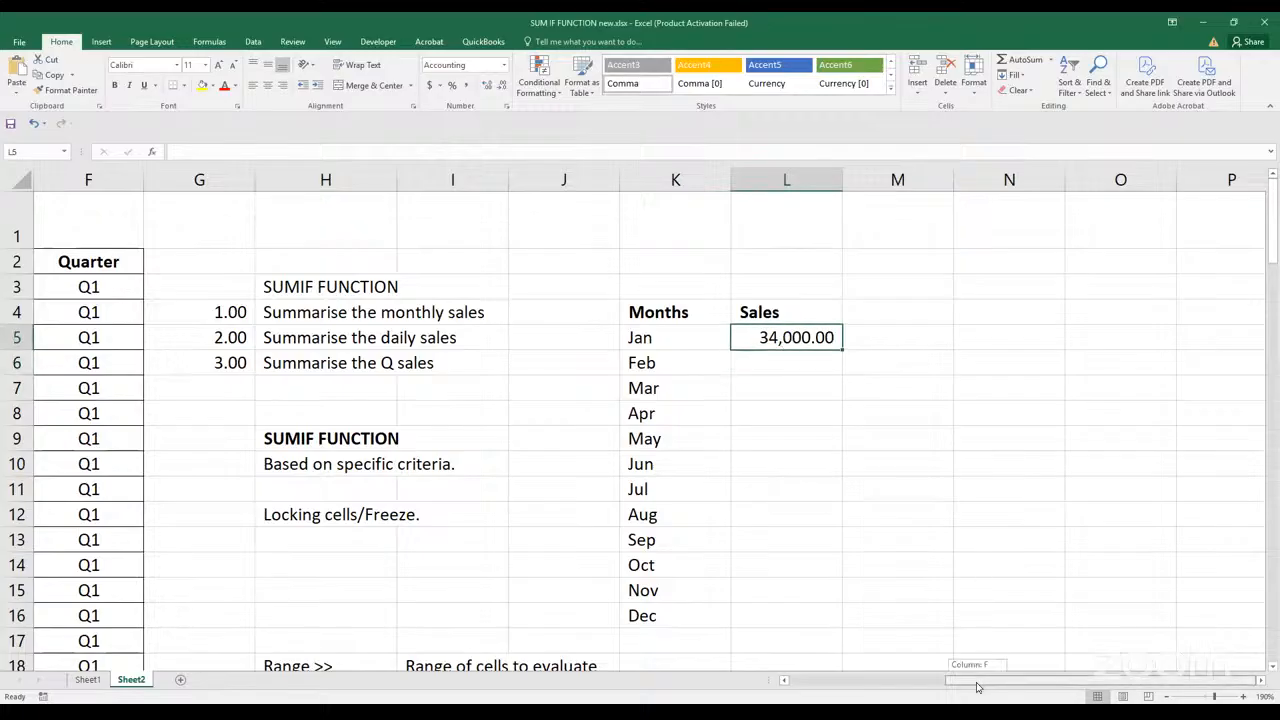
mouse_move(956, 682)
left_mouse_down()
mouse_move(910, 681)
mouse_move(898, 664)
mouse_move(922, 657)
mouse_move(932, 684)
left_mouse_up()
double_click(1107, 340)
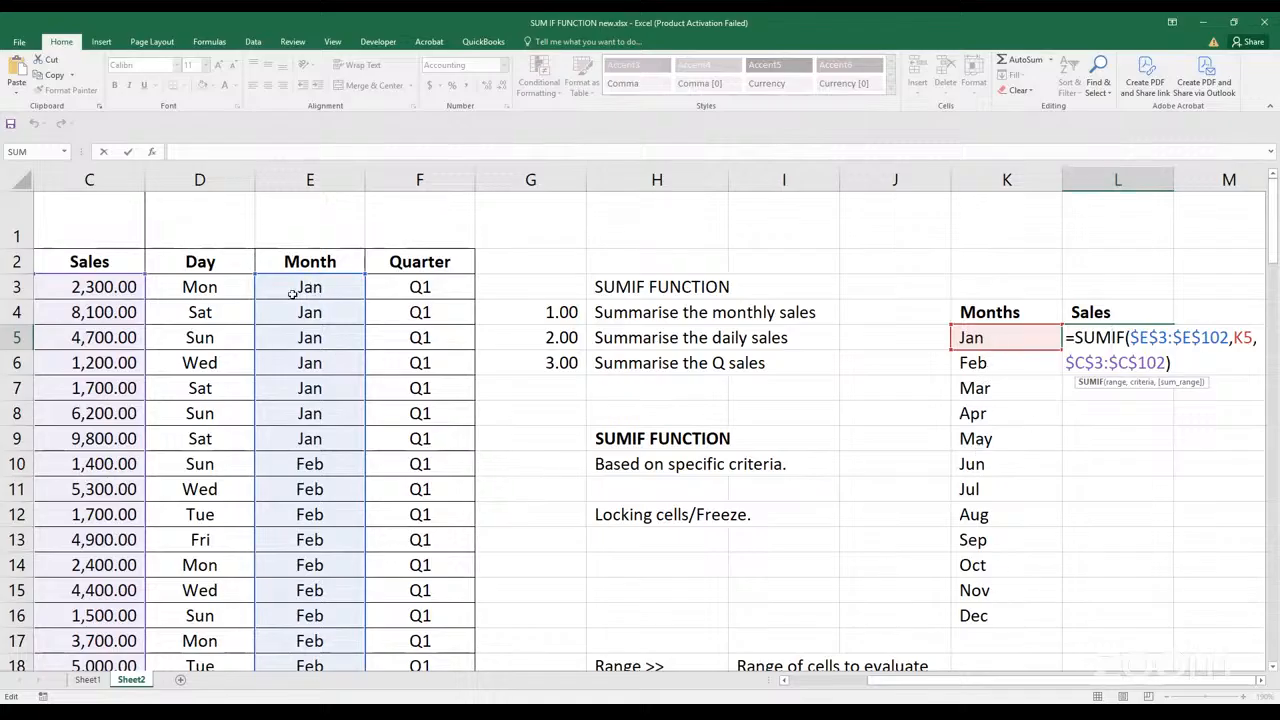
scroll(325, 302, "down", 5)
scroll(325, 325, "down", 20)
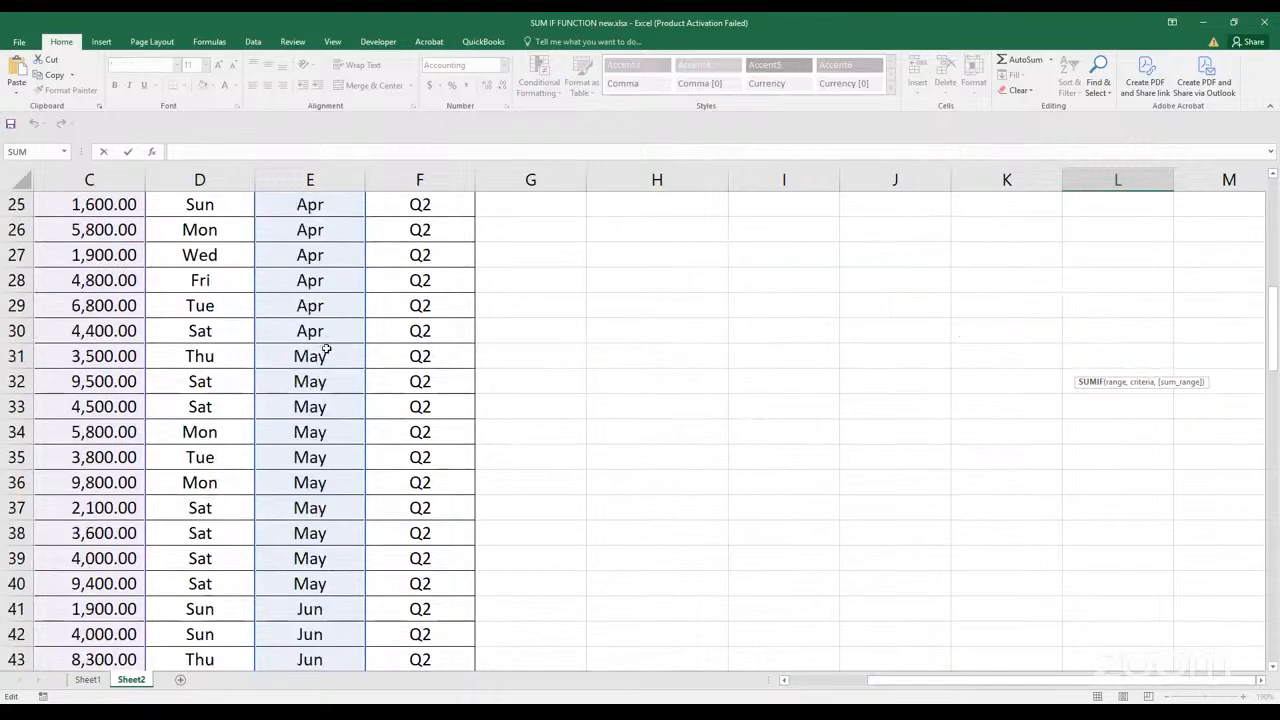
scroll(332, 427, "down", 3)
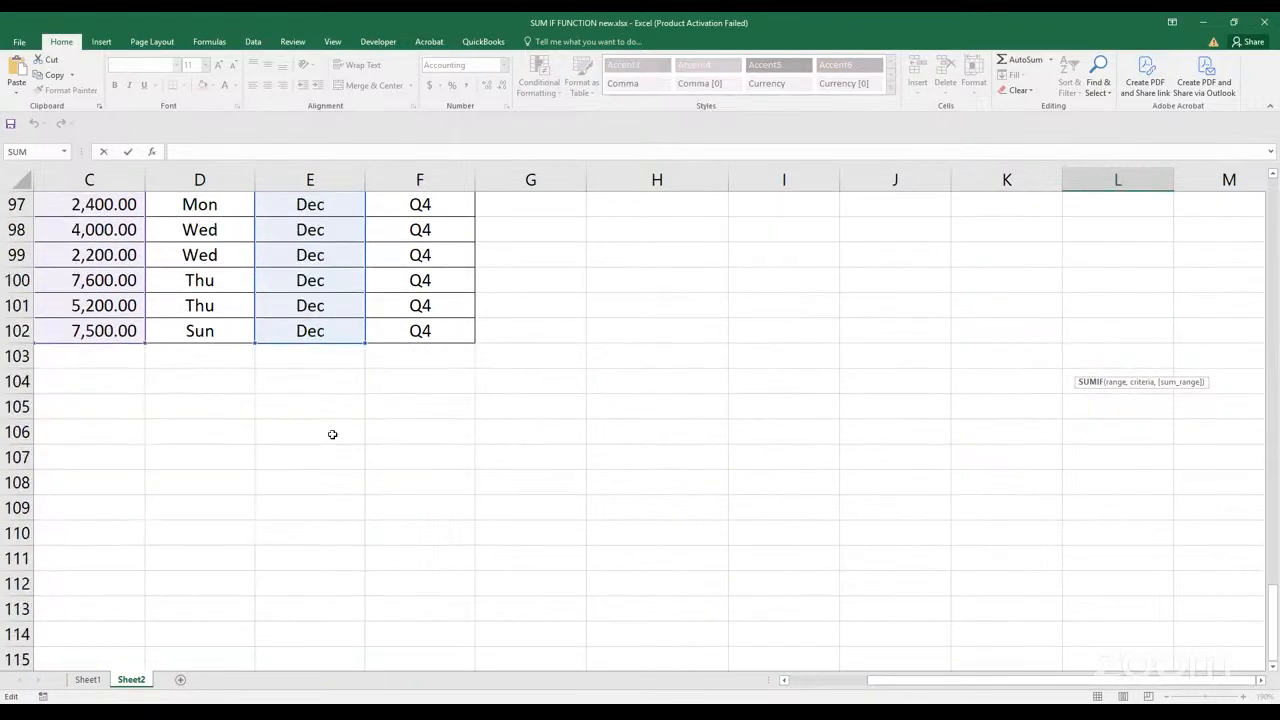
scroll(331, 434, "up", 15)
scroll(330, 437, "up", 17)
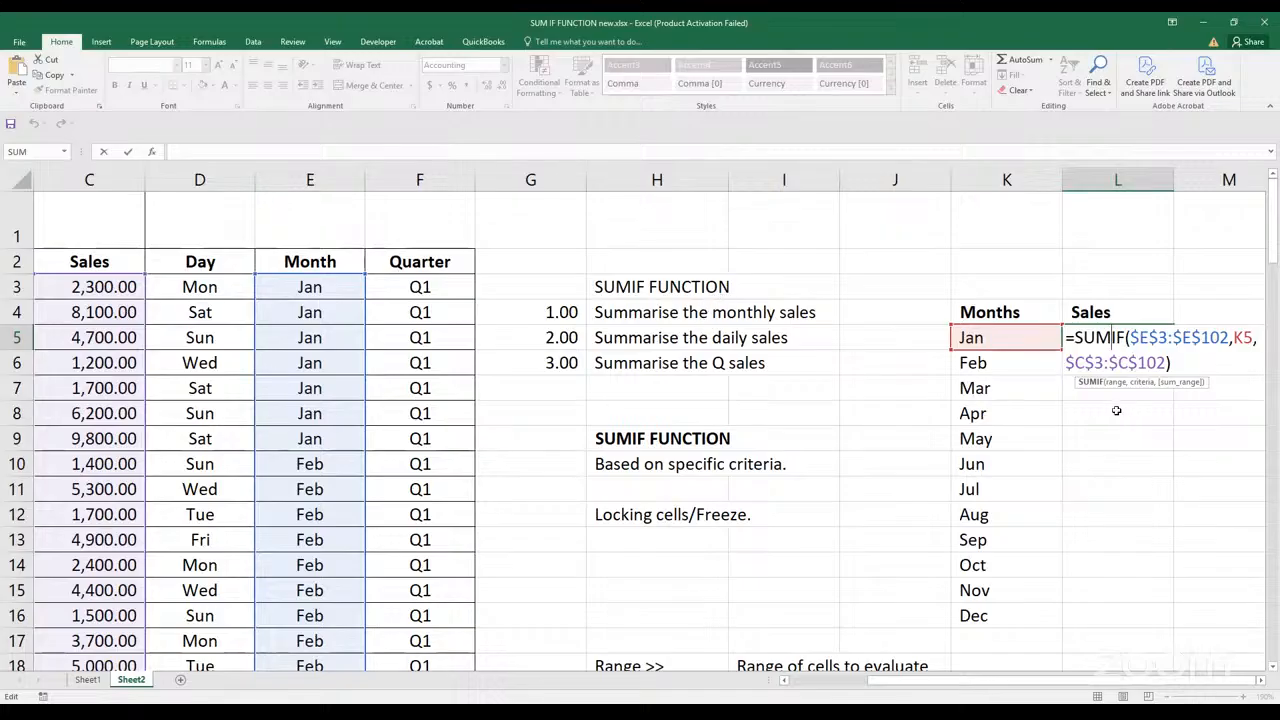
key("ctrl+Return")
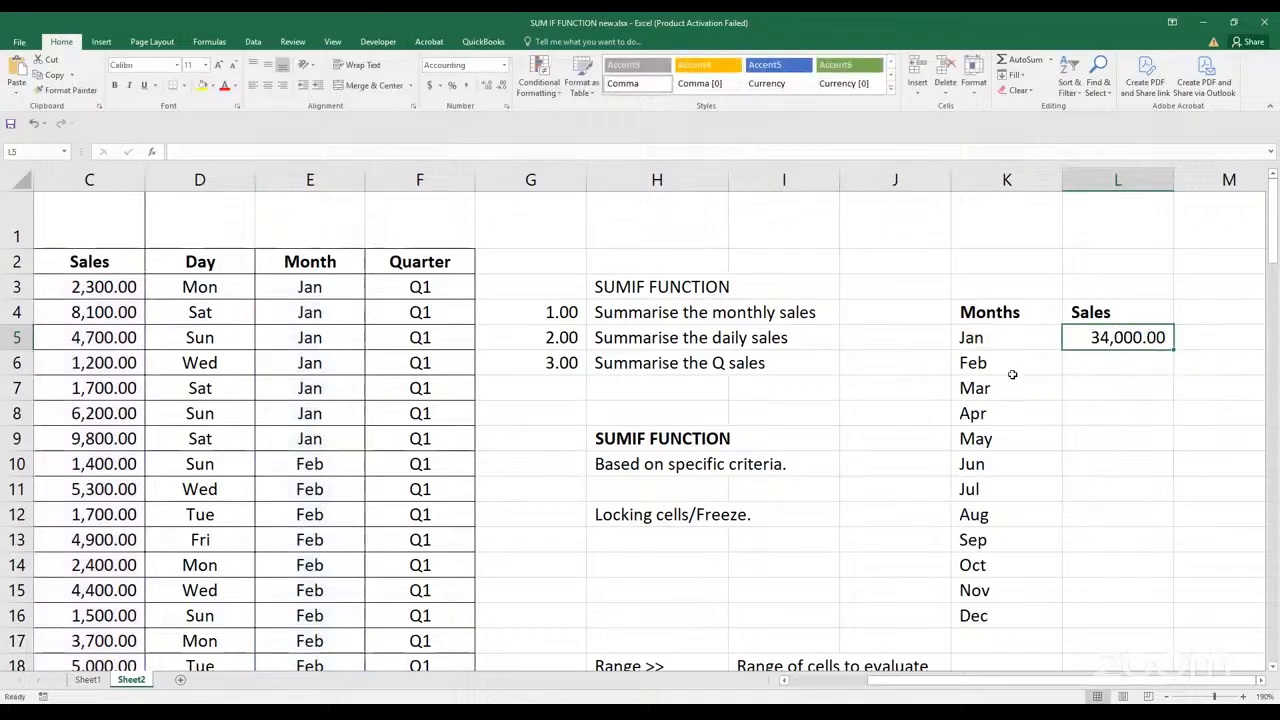
Compare the Feb to Dec criteria cells K6:K16 with the references in the L5 SUMIF formula
left_click_drag(1003, 365, 994, 617)
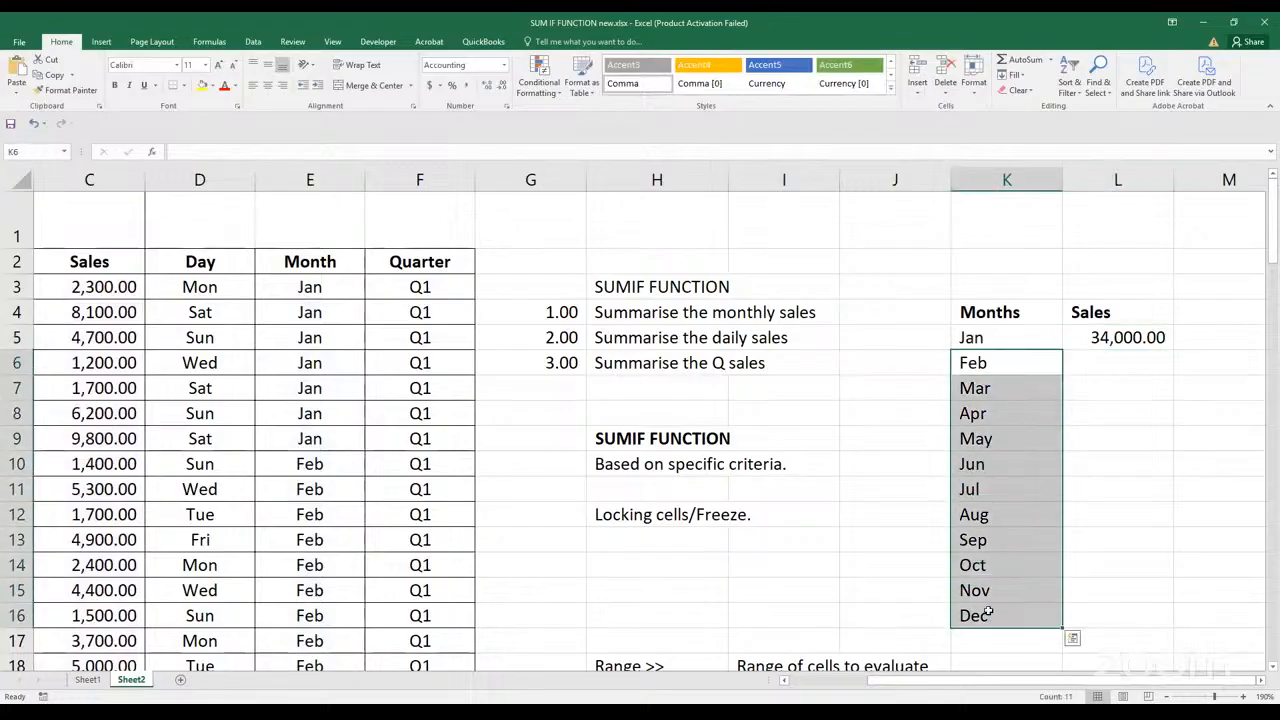
left_click(1097, 336)
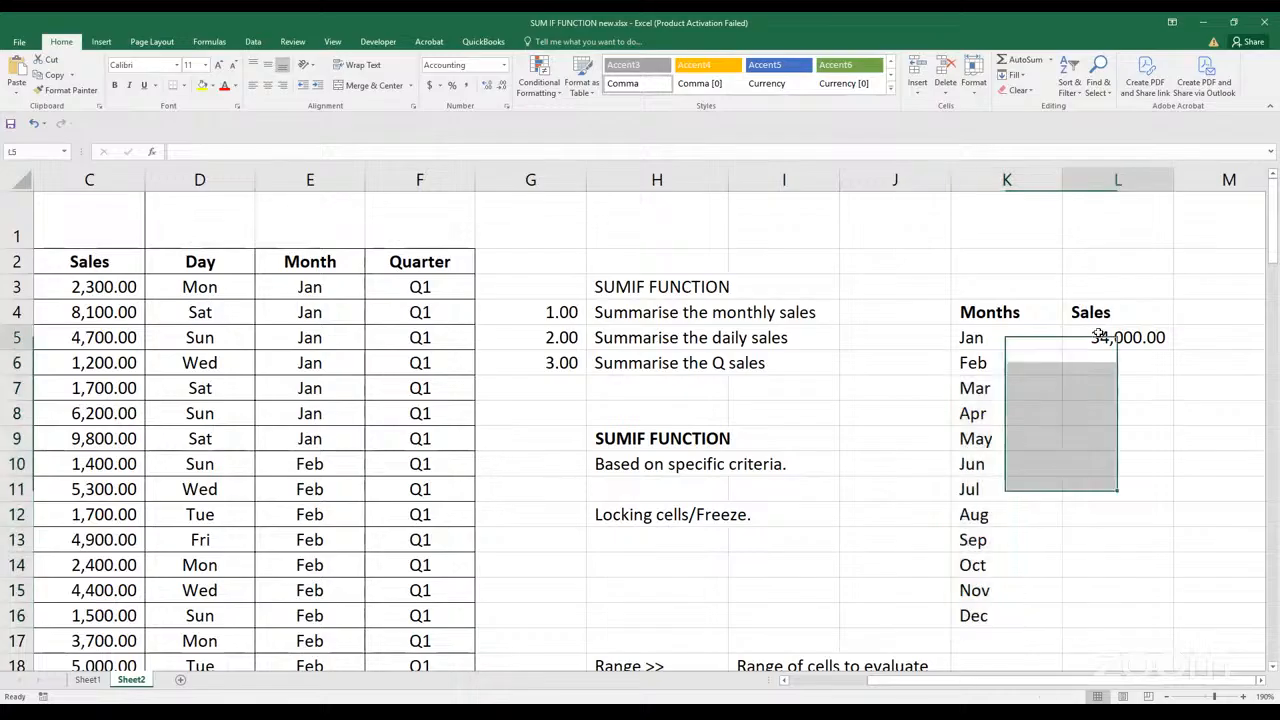
double_click(1097, 336)
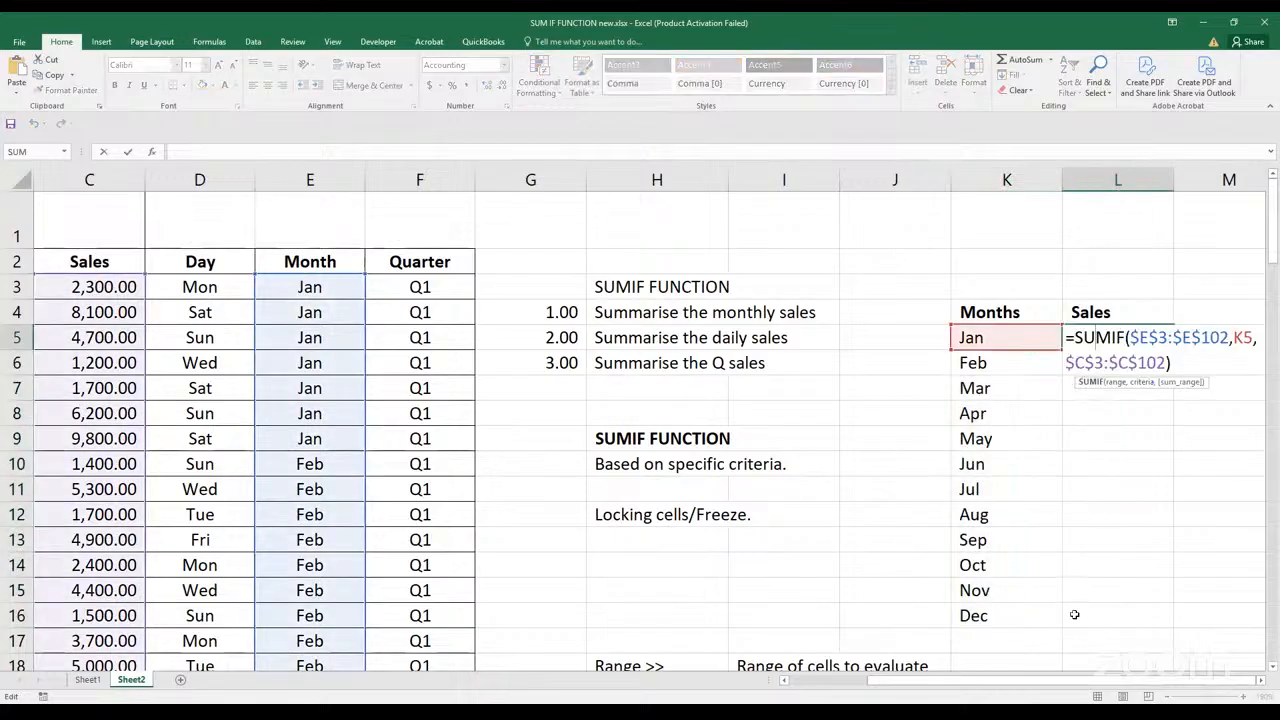
left_click_drag(1050, 687, 906, 698)
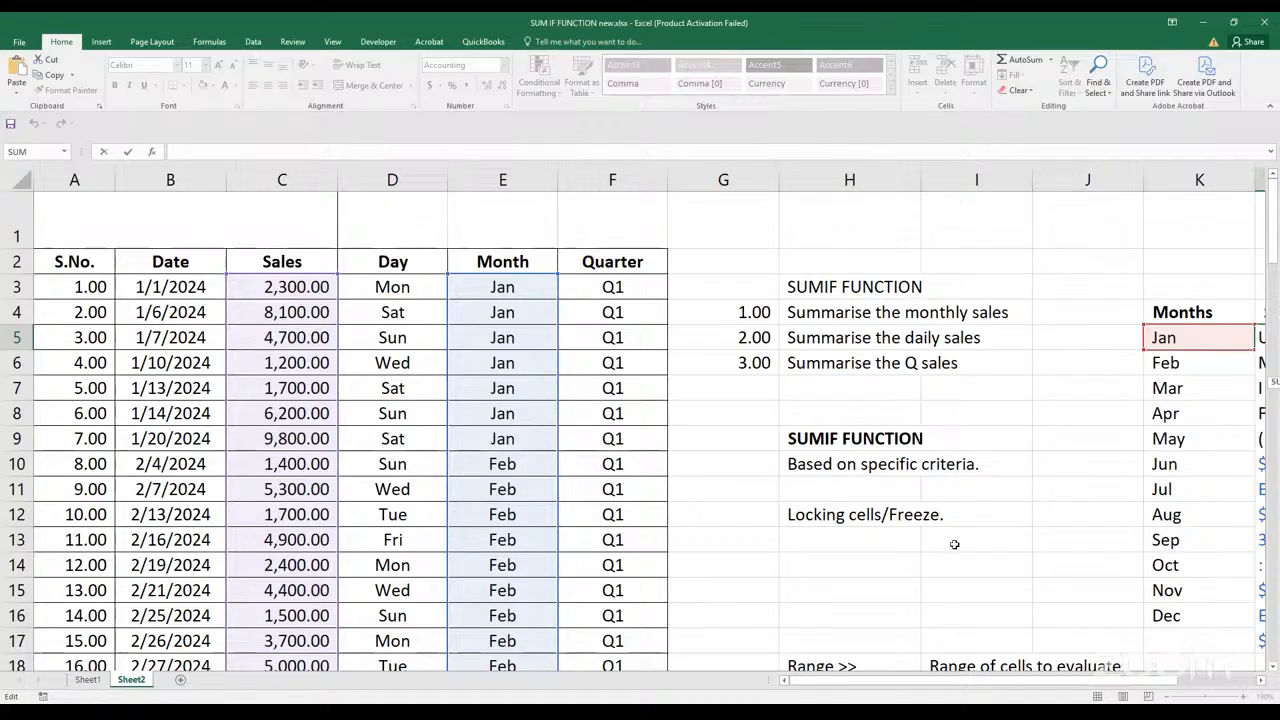
key("Return")
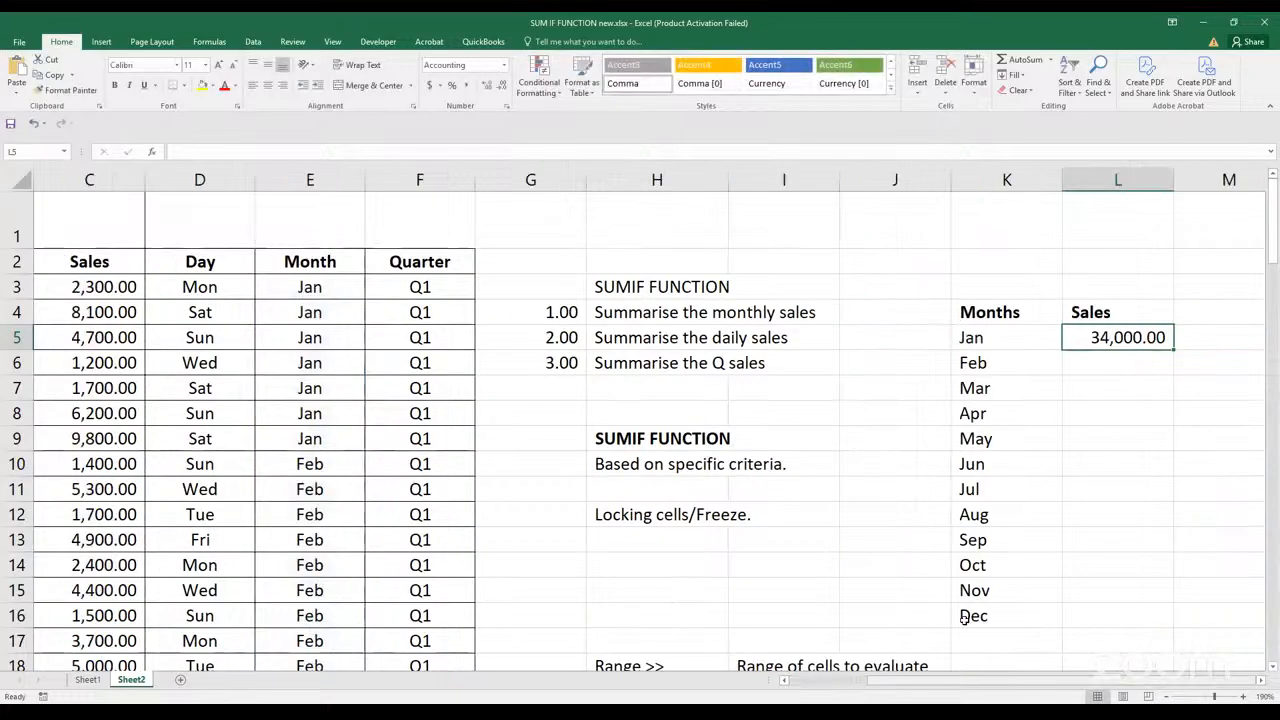
Check individual month criteria cells in column K, then examine the unlocked K5 criteria reference in the L5 formula
scroll(985, 530, "down", 1)
left_click(1001, 231)
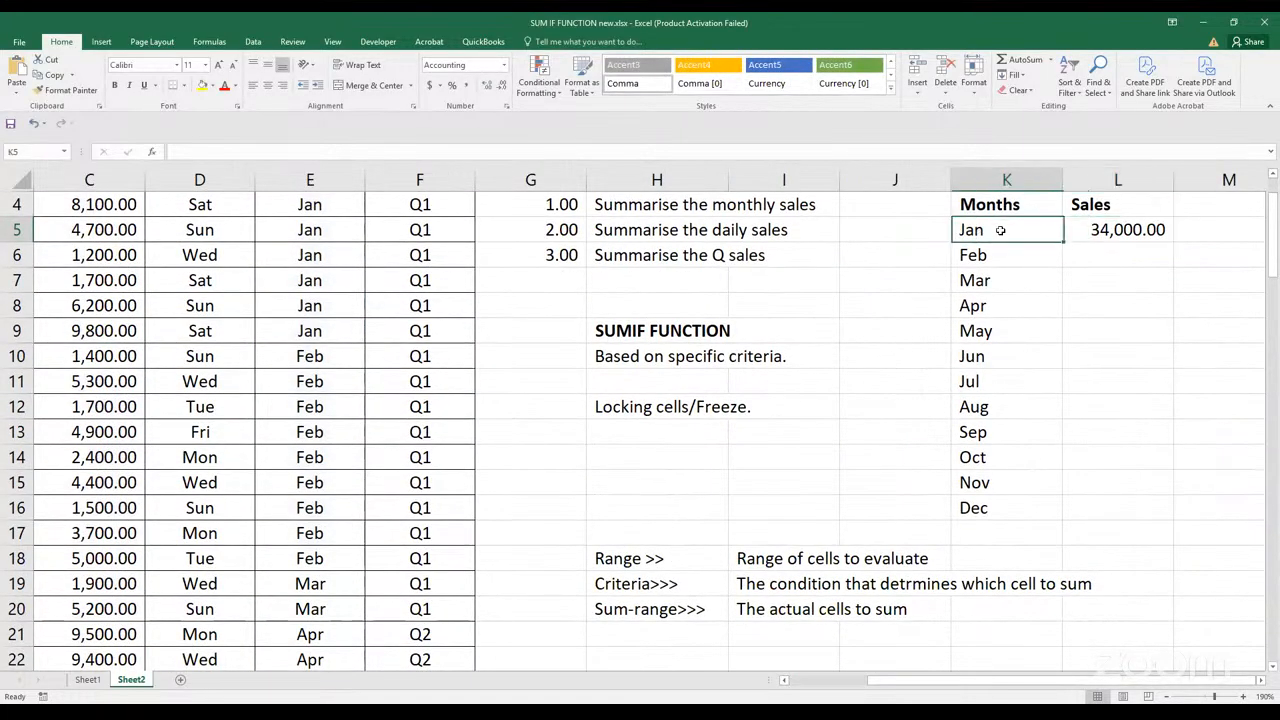
left_click(1004, 256)
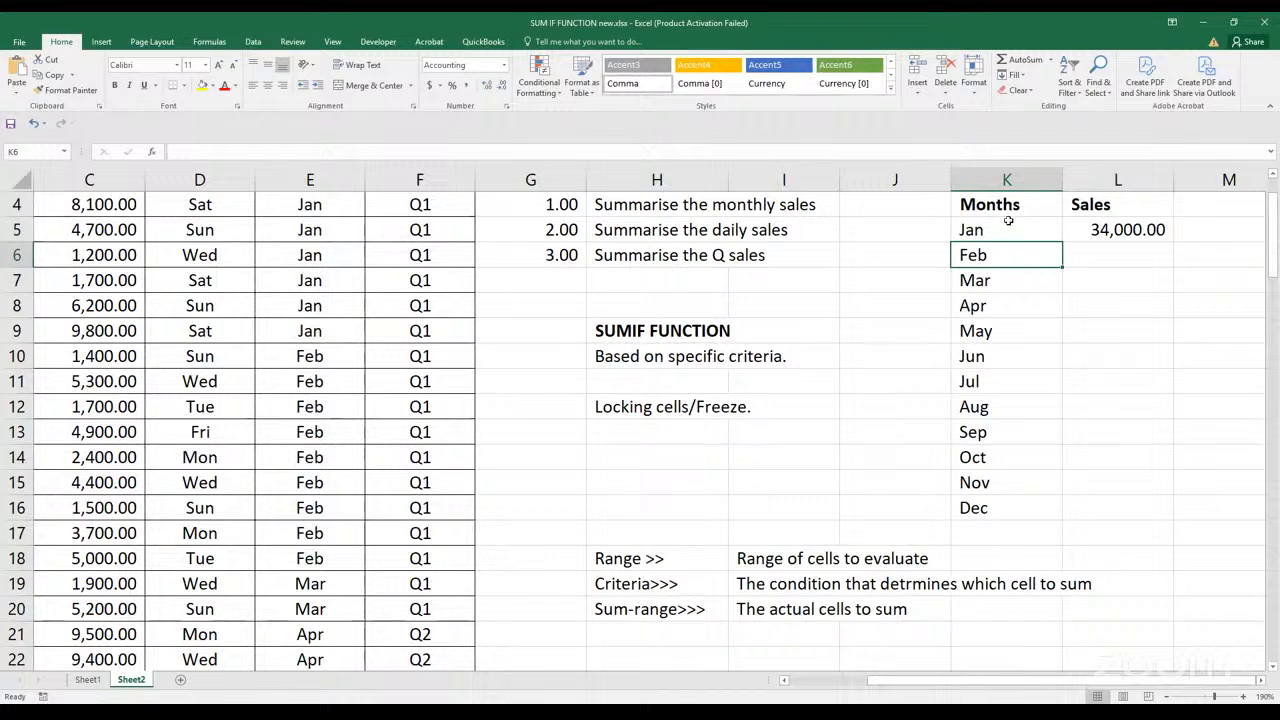
left_click(1007, 229)
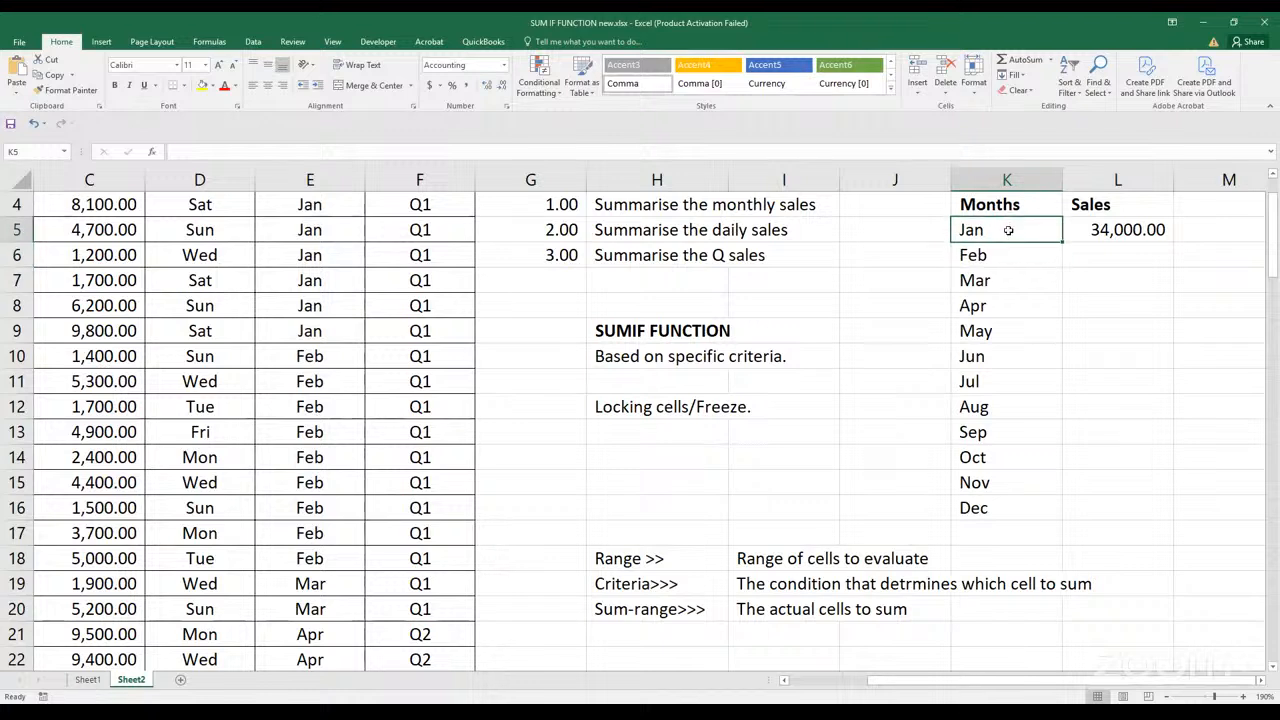
left_click(1006, 280)
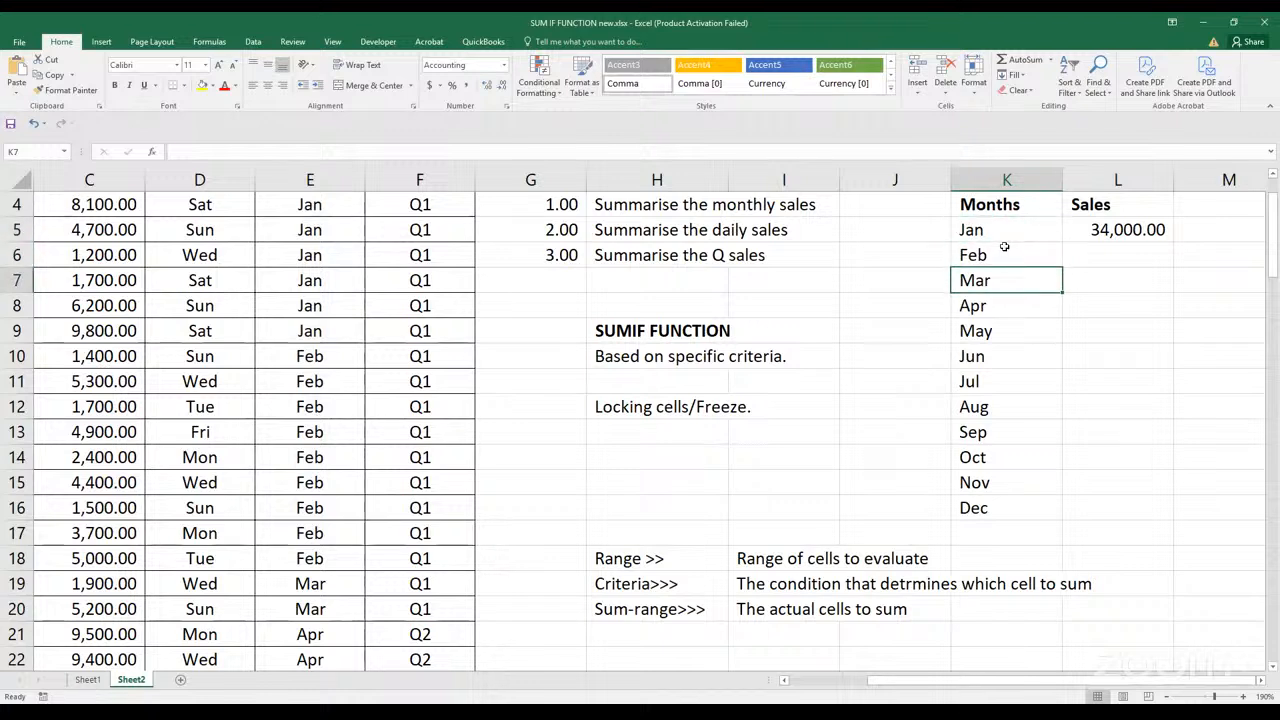
double_click(1006, 256)
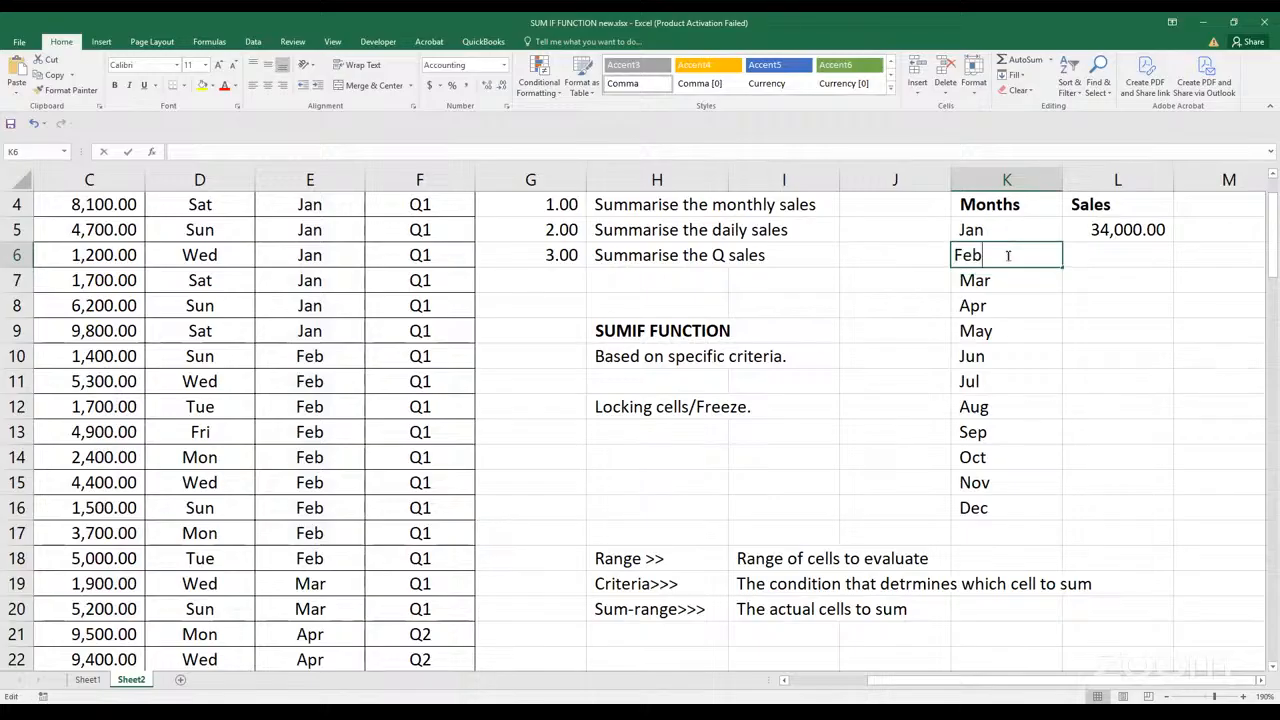
left_click(1016, 410)
double_click(1024, 314)
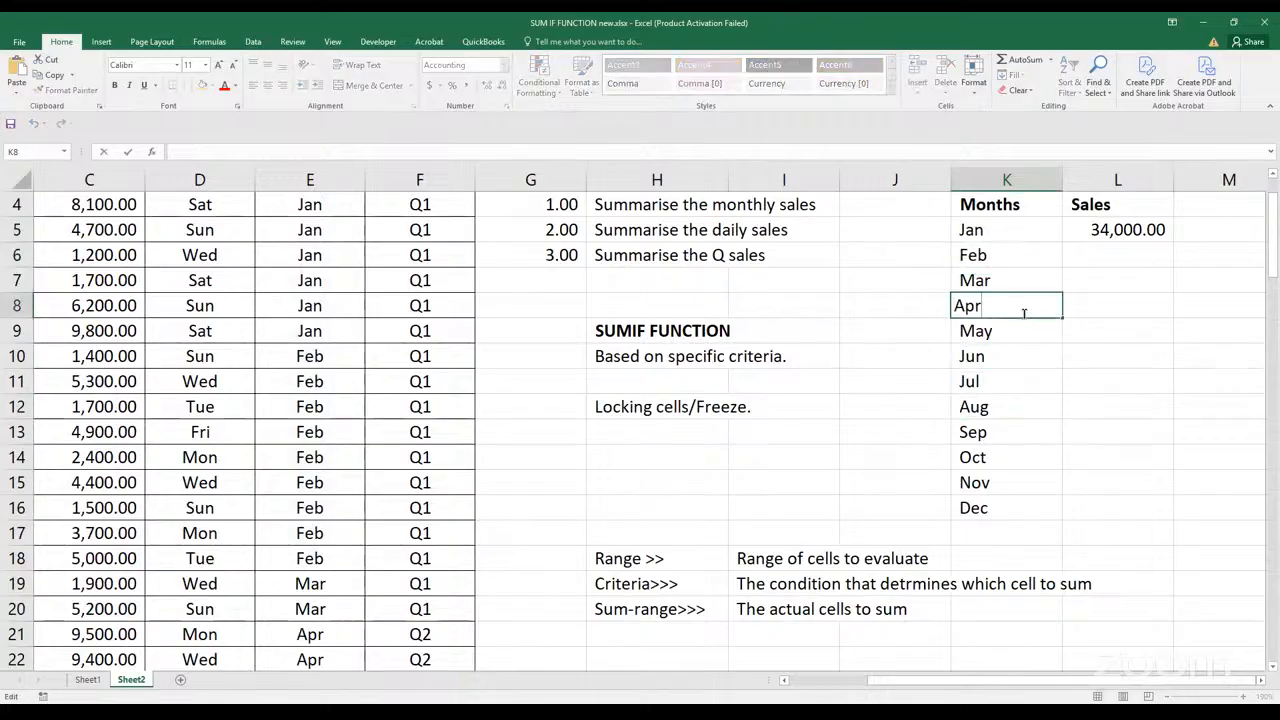
left_click(1029, 486)
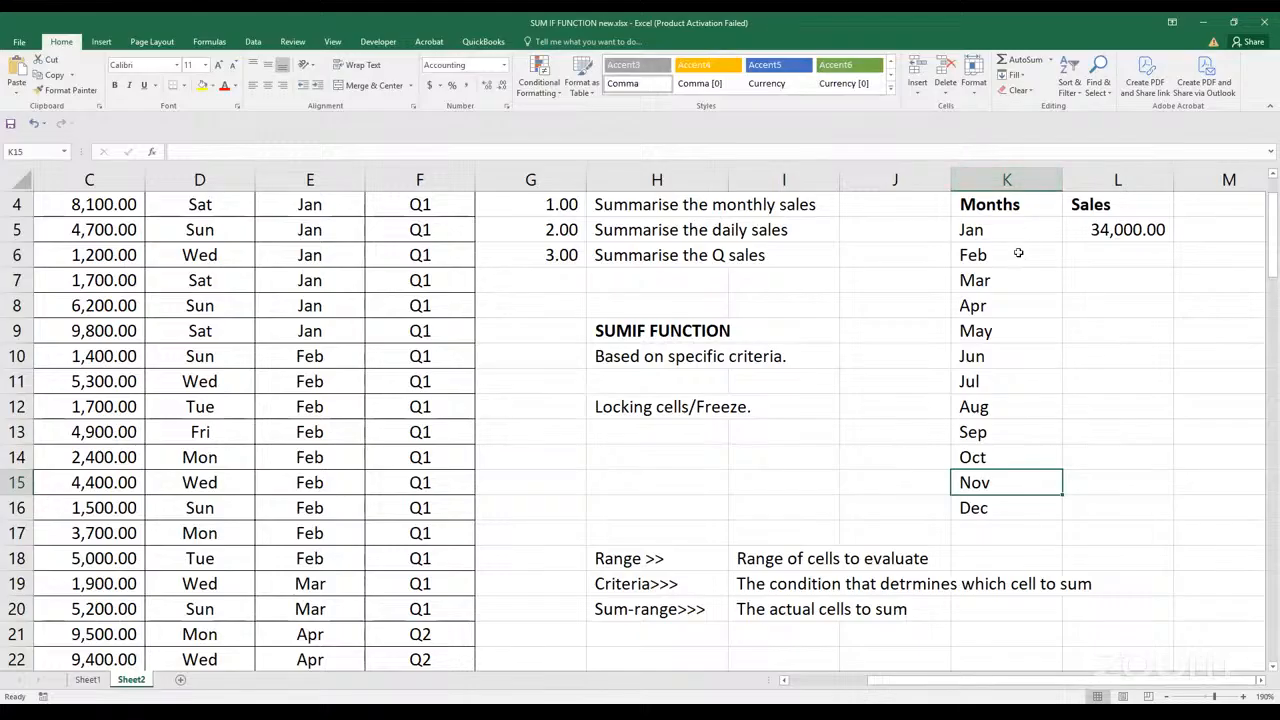
left_click(1020, 255)
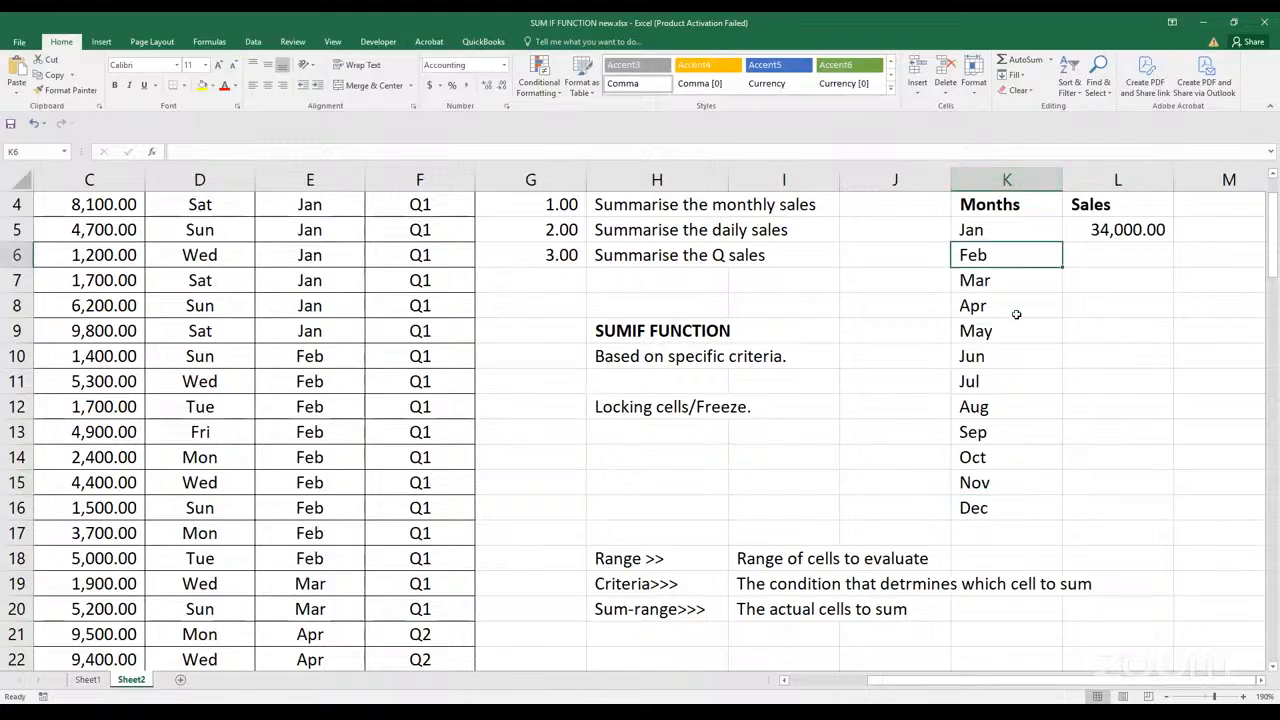
left_click(990, 460)
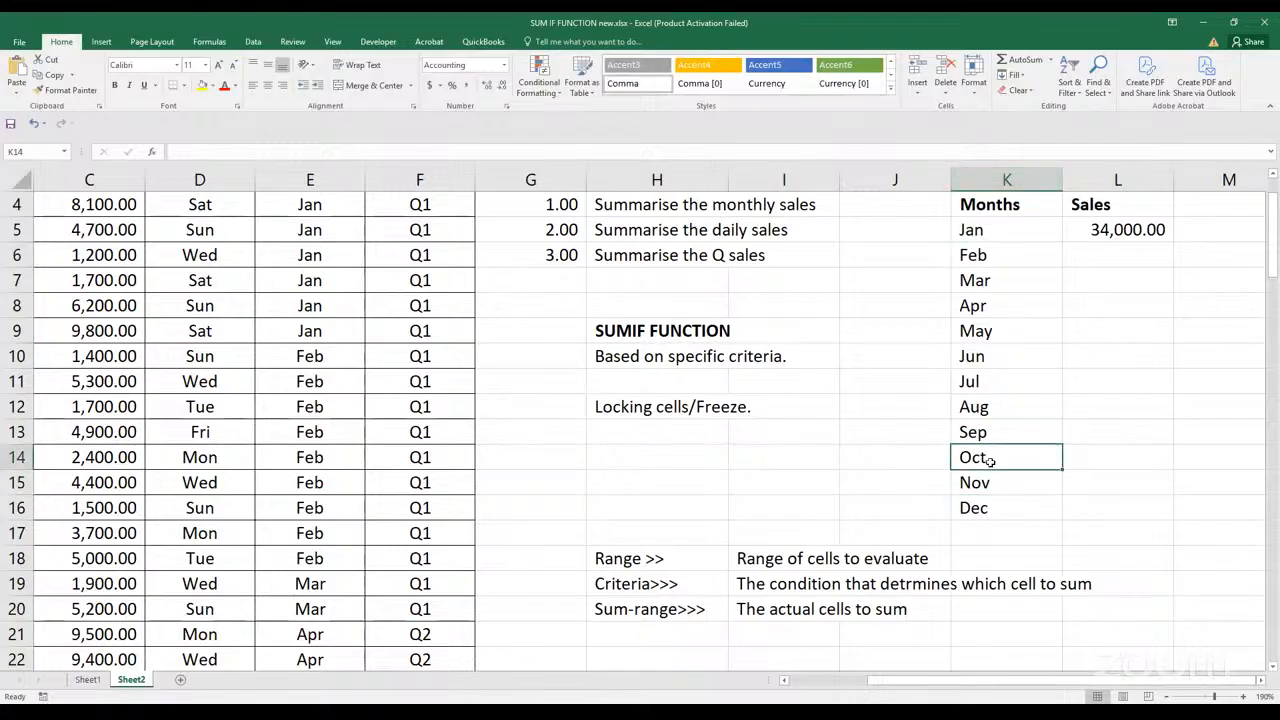
double_click(1136, 230)
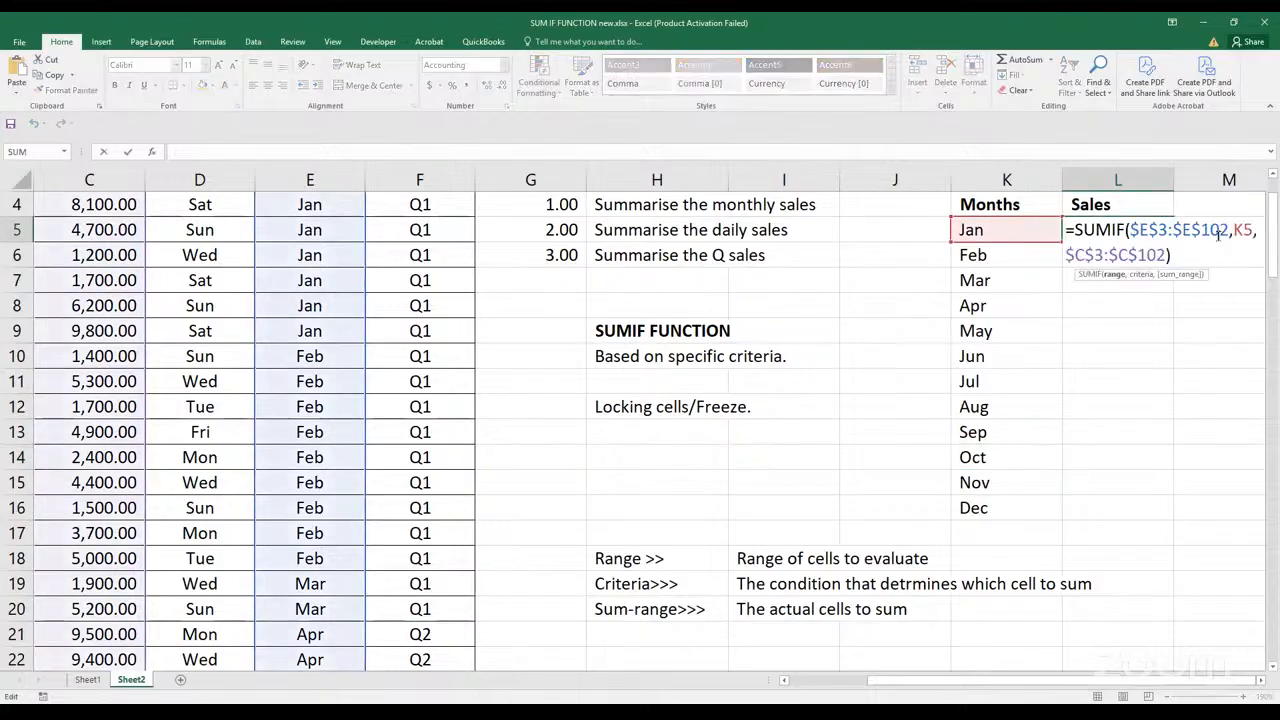
left_click(1240, 230)
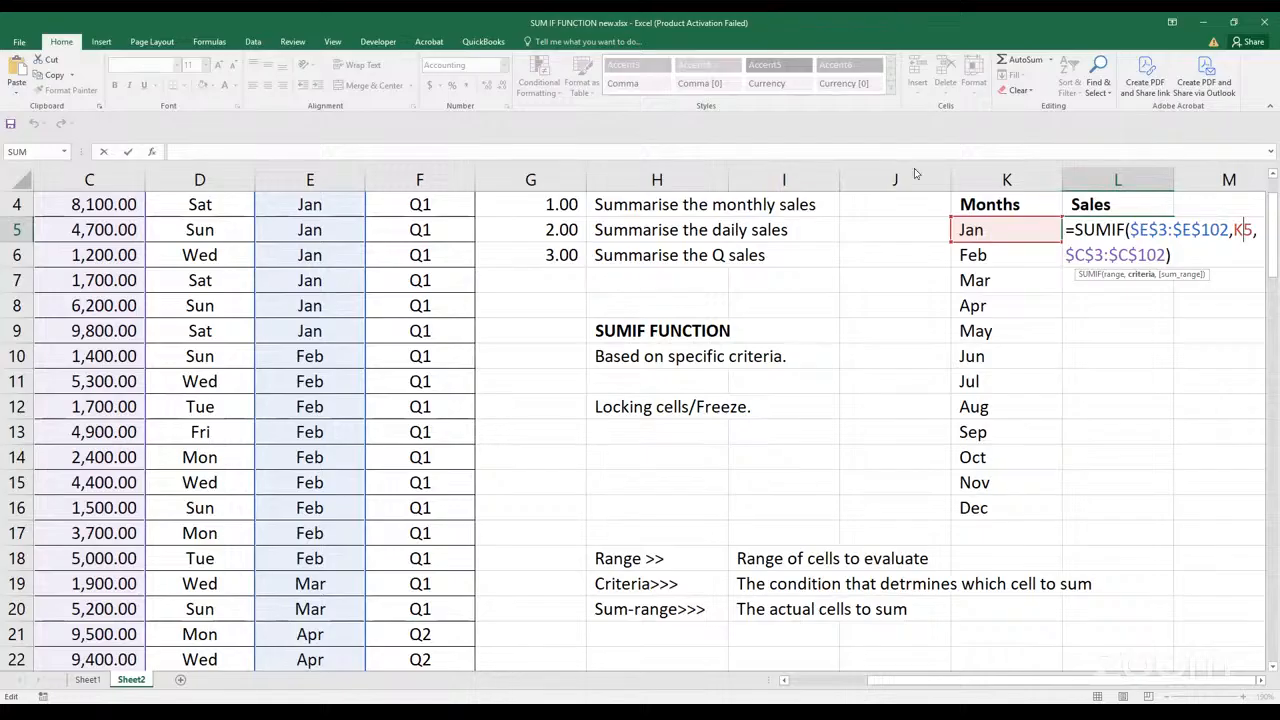
Commit the L5 formula and fill it down through L16 to total the sales for every month from Jan to Dec
key("ctrl+Return")
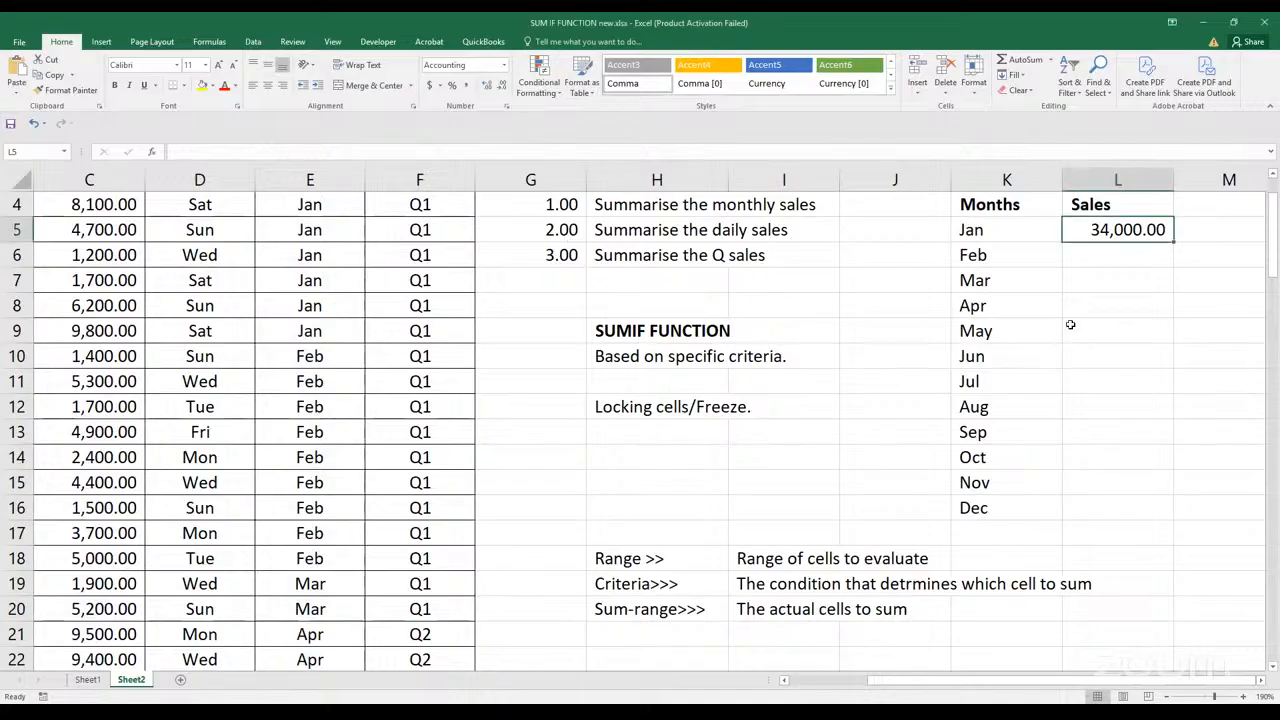
scroll(872, 399, "down", 2)
scroll(872, 400, "down", 1)
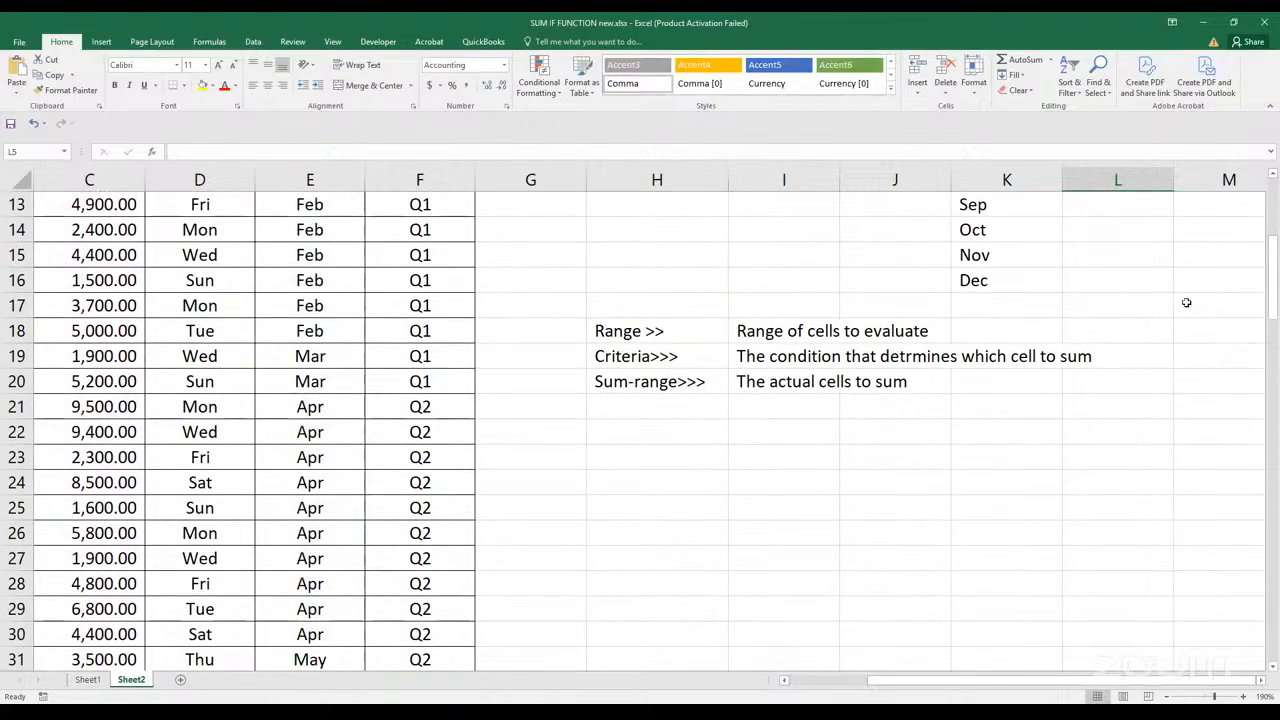
scroll(1103, 297, "up", 4)
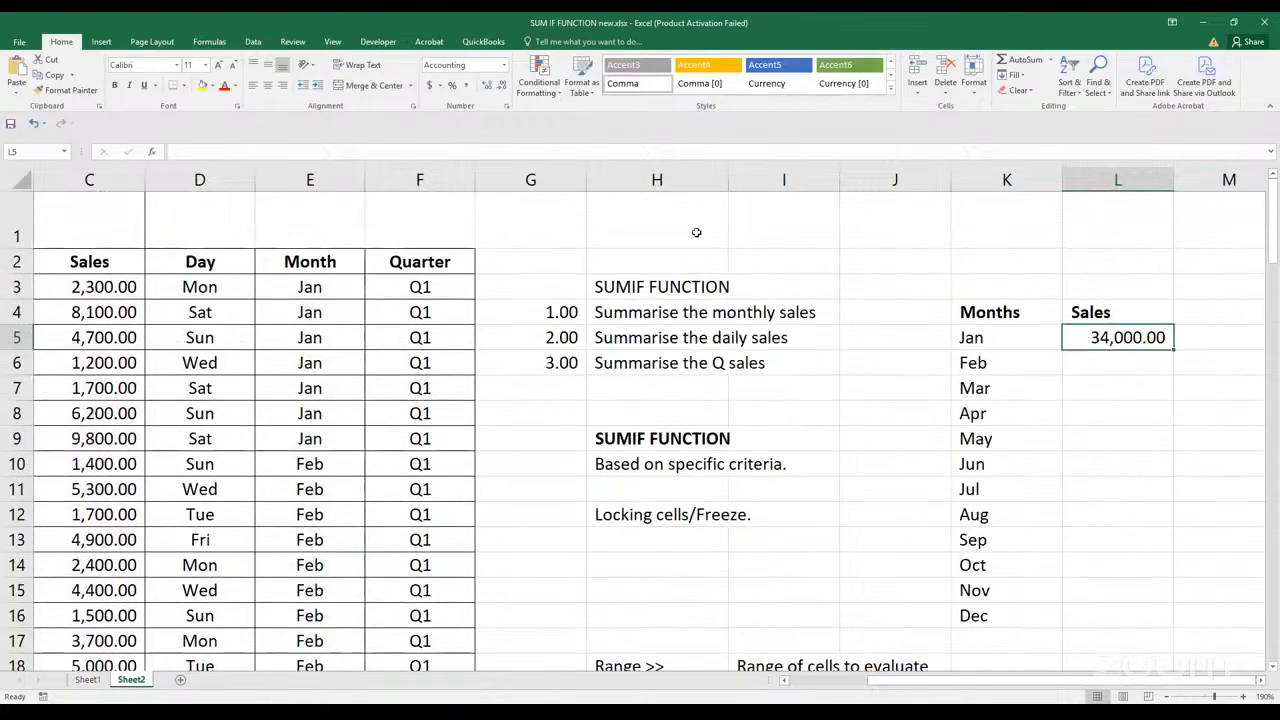
left_click(1260, 684)
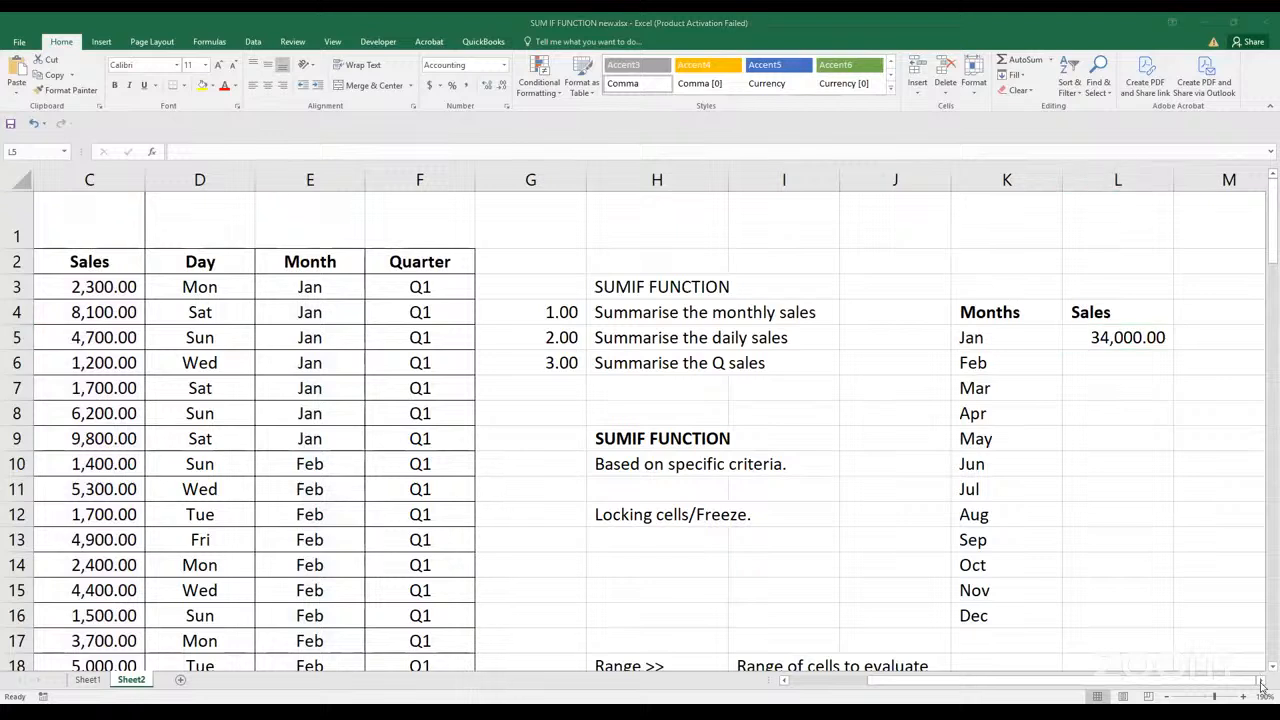
left_click(1170, 353)
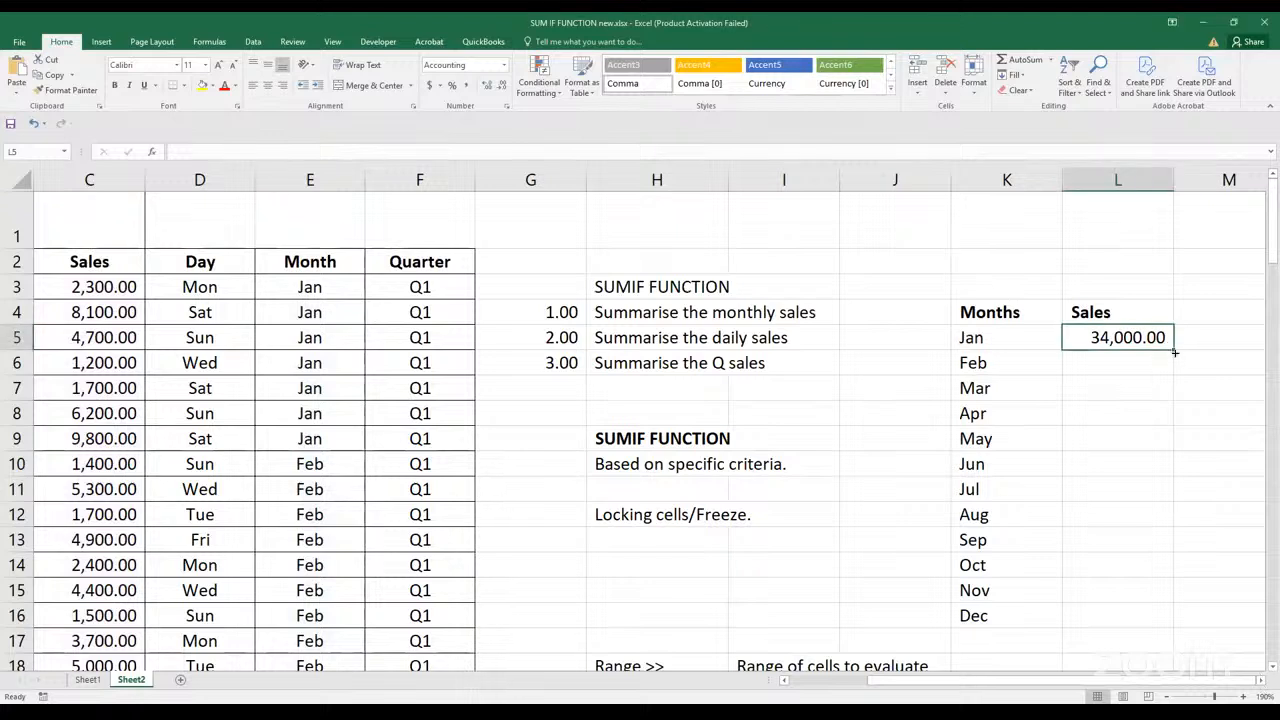
double_click(1175, 352)
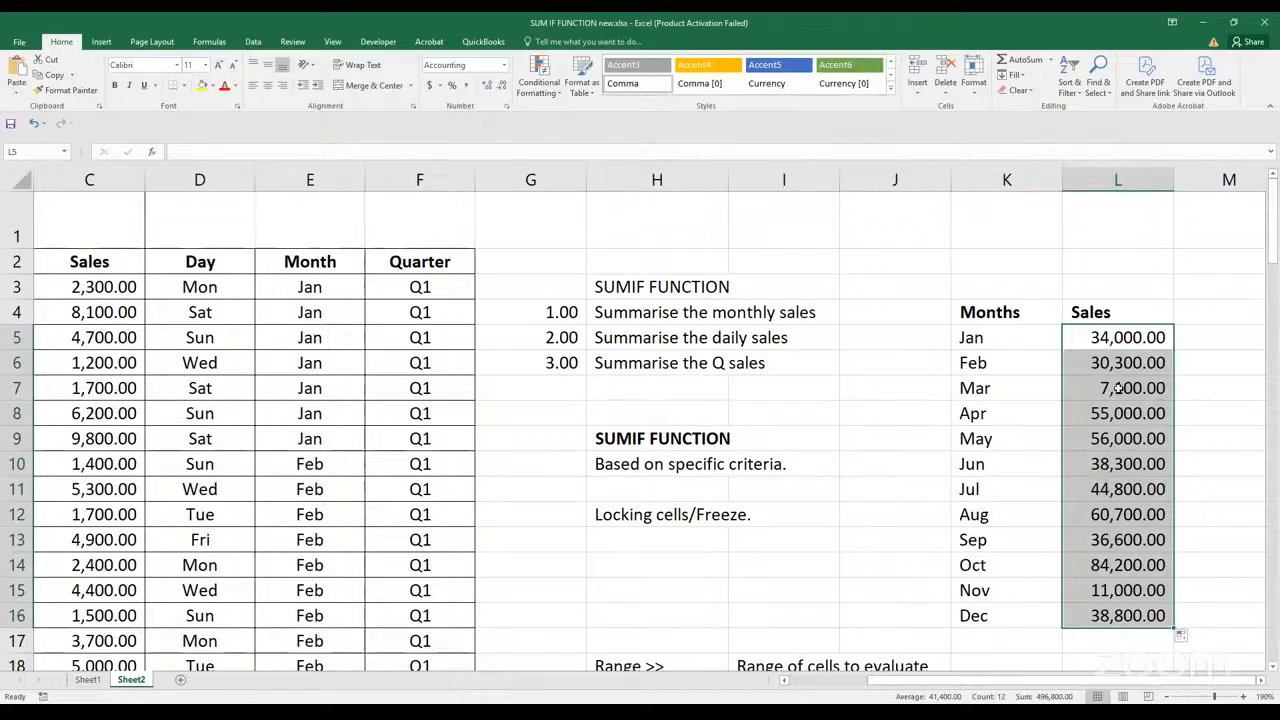
Open the August SUMIF formula in L12 and compare its references with the source table
left_click(1092, 508)
double_click(1092, 508)
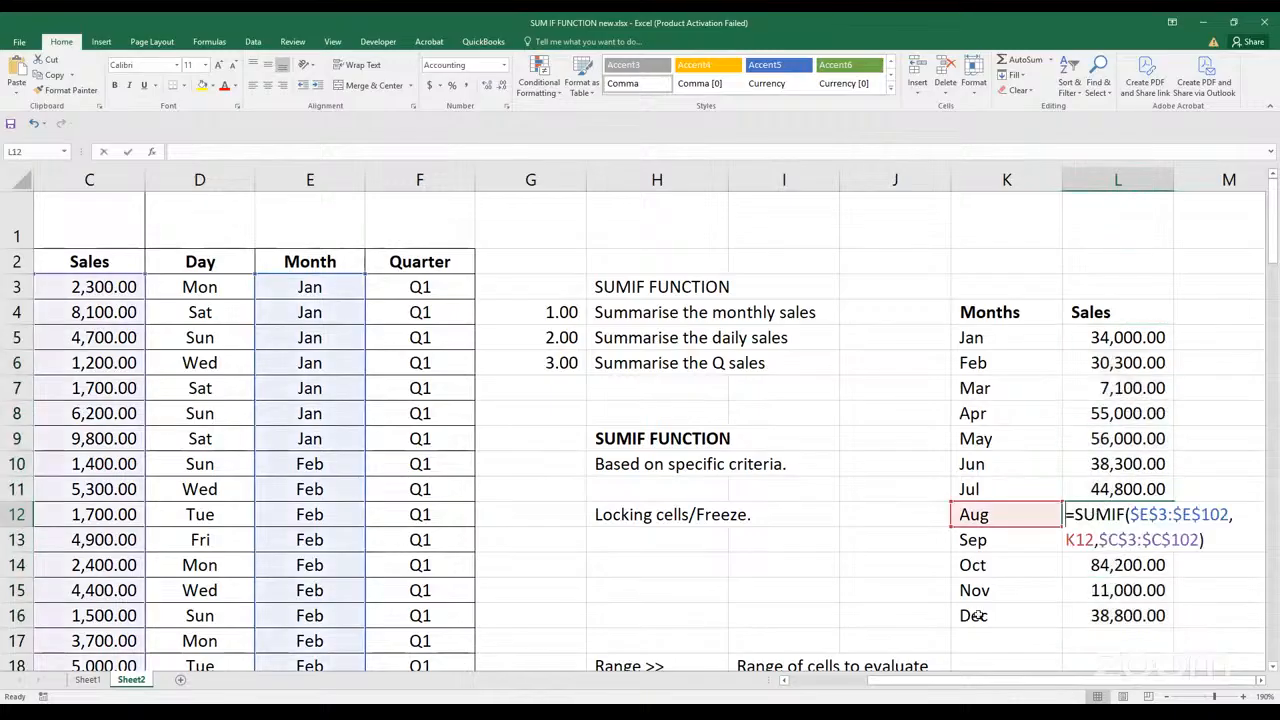
left_click_drag(992, 685, 918, 674)
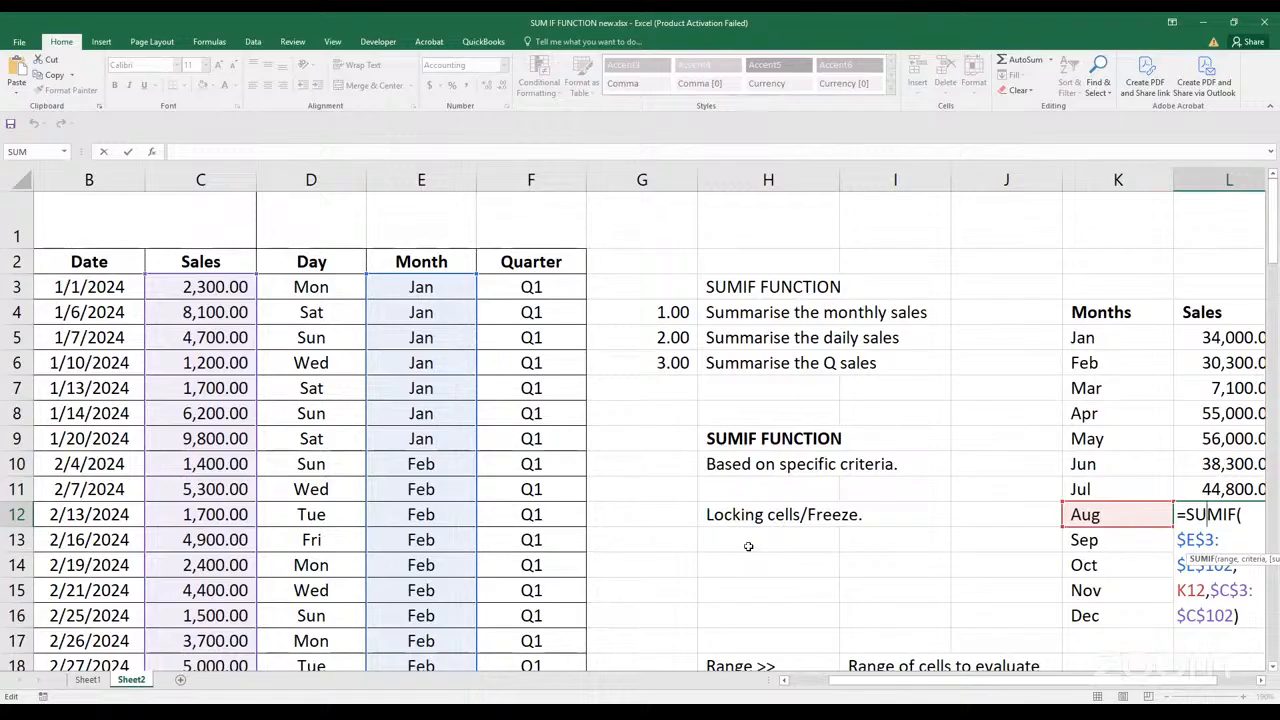
Close the August formula in L12 and review the monthly sales totals in L5:L16
key("ctrl+Return")
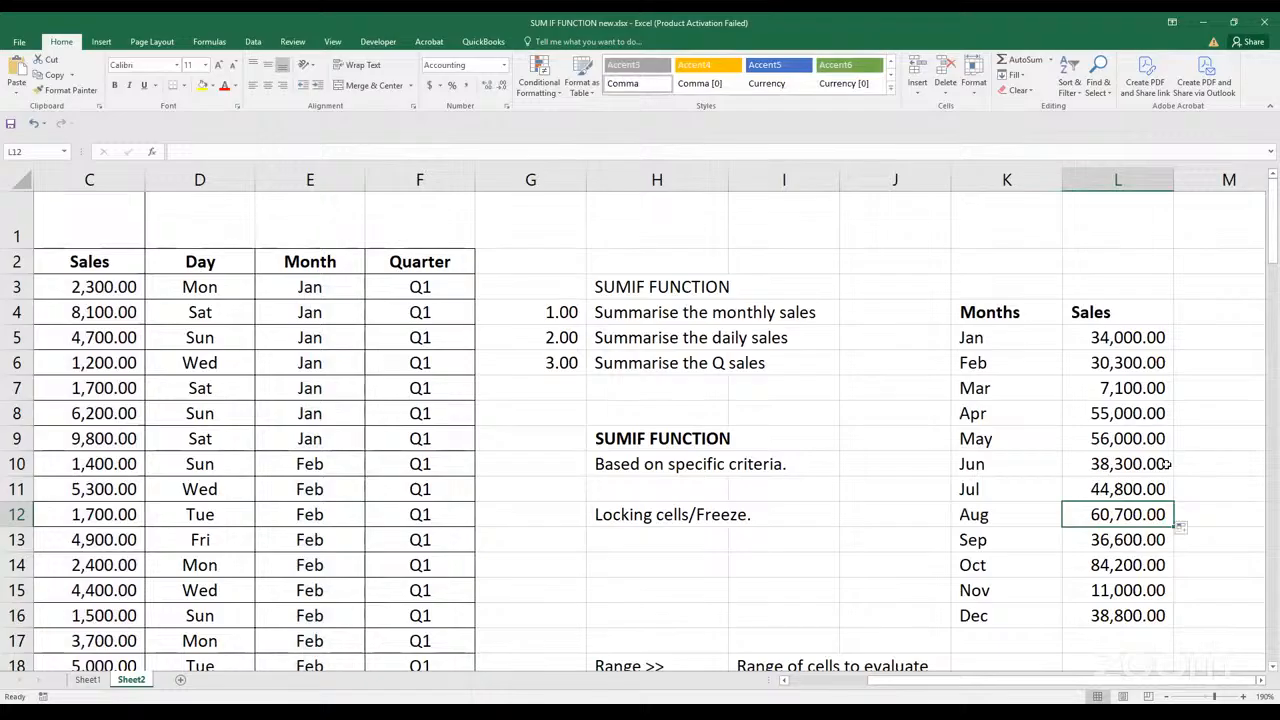
scroll(1110, 546, "down", 1)
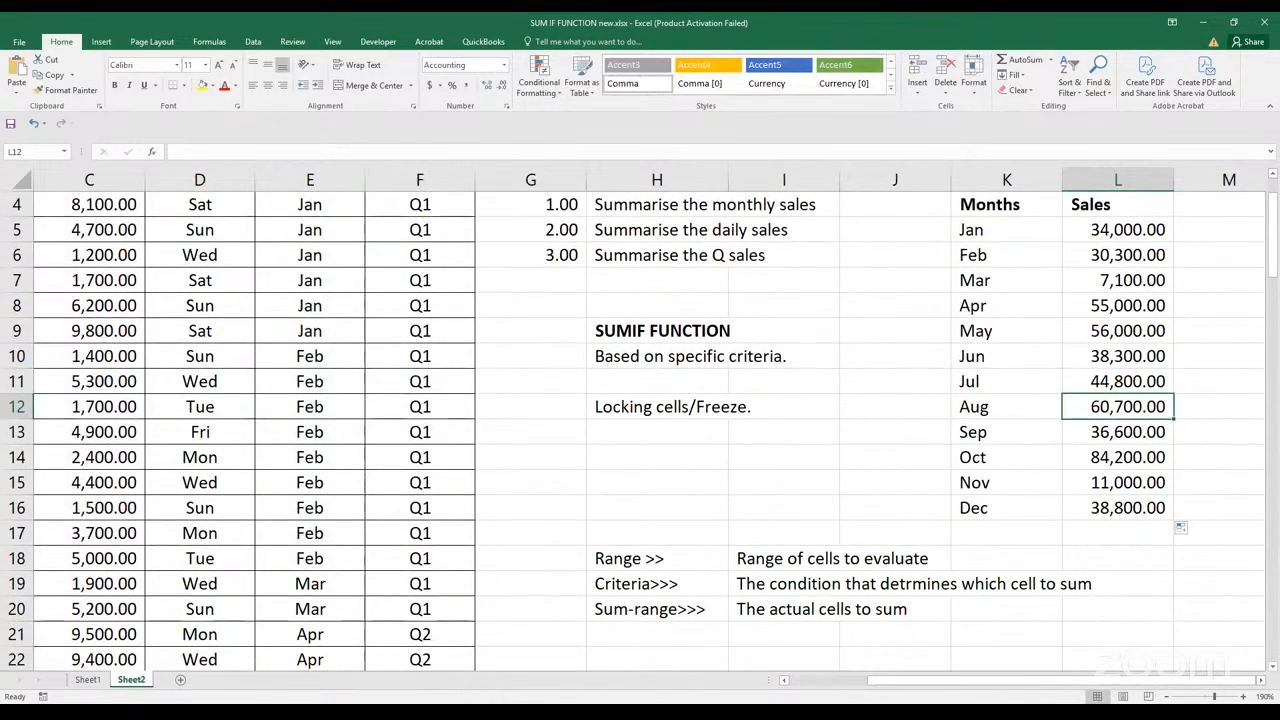
left_click(1260, 680)
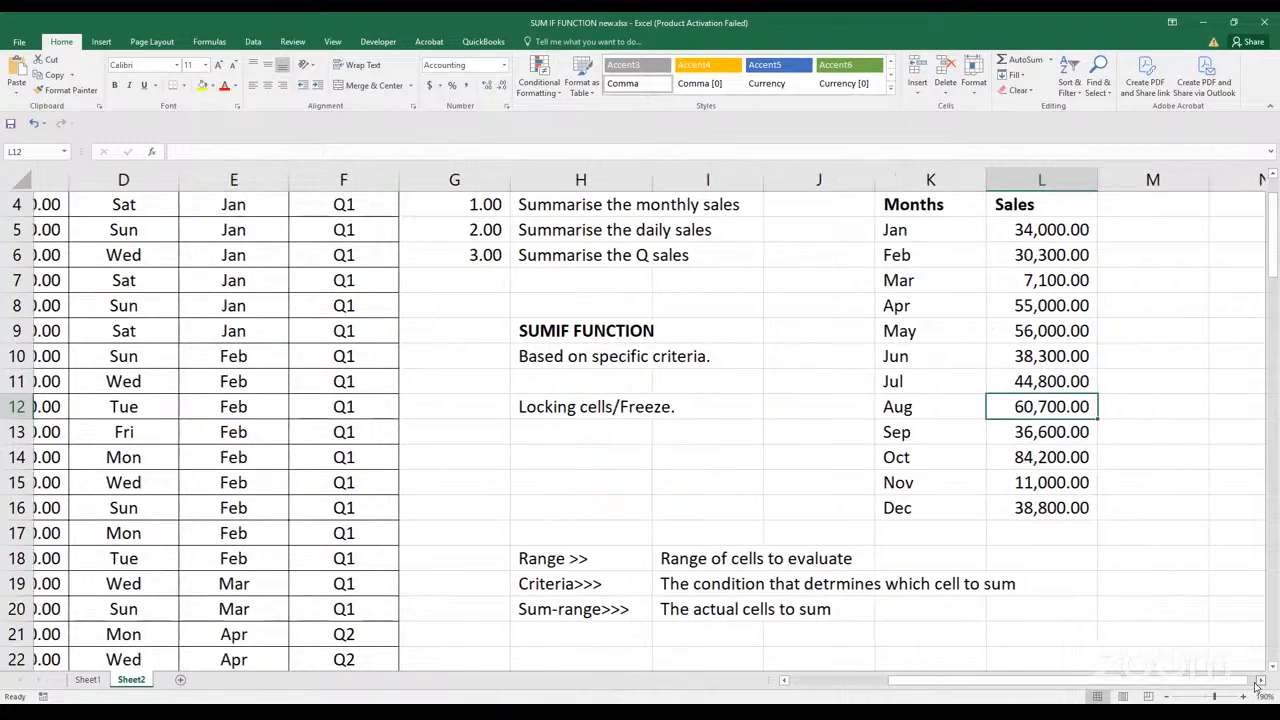
left_click(1260, 680)
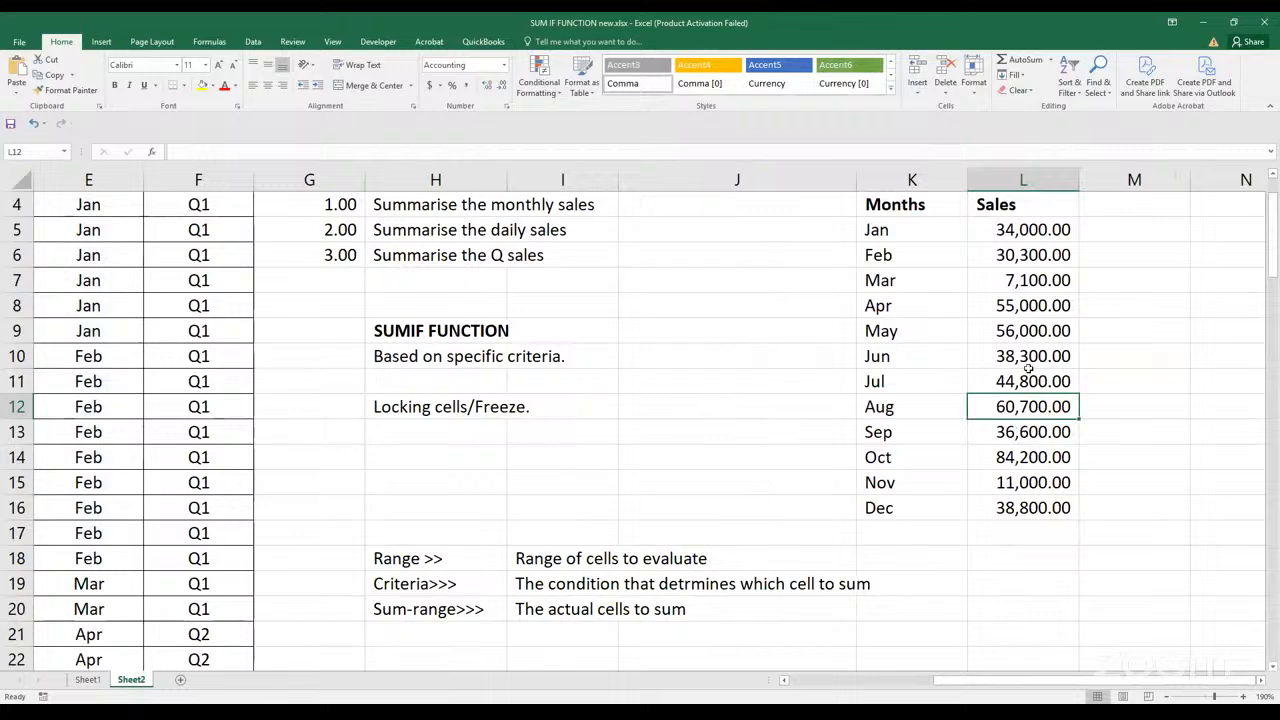
scroll(1030, 337, "up", 1)
scroll(1030, 337, "up", 1)
left_click(1030, 340)
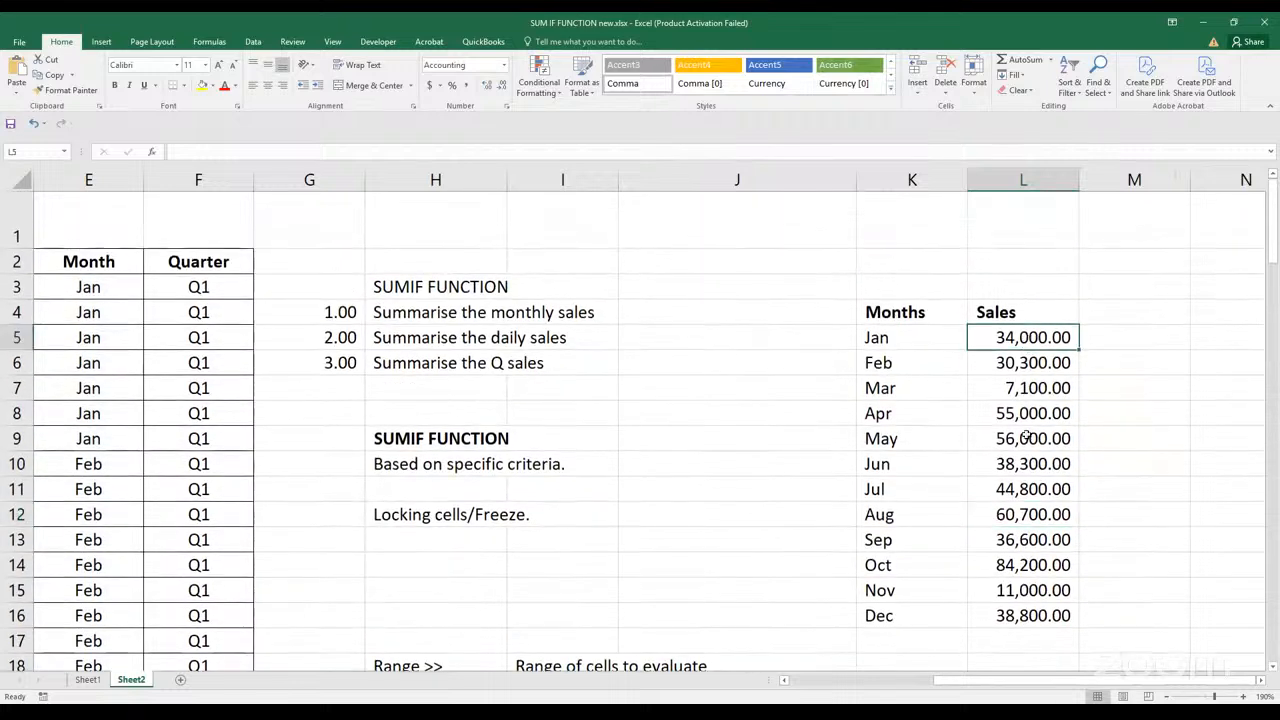
scroll(1005, 590, "down", 1)
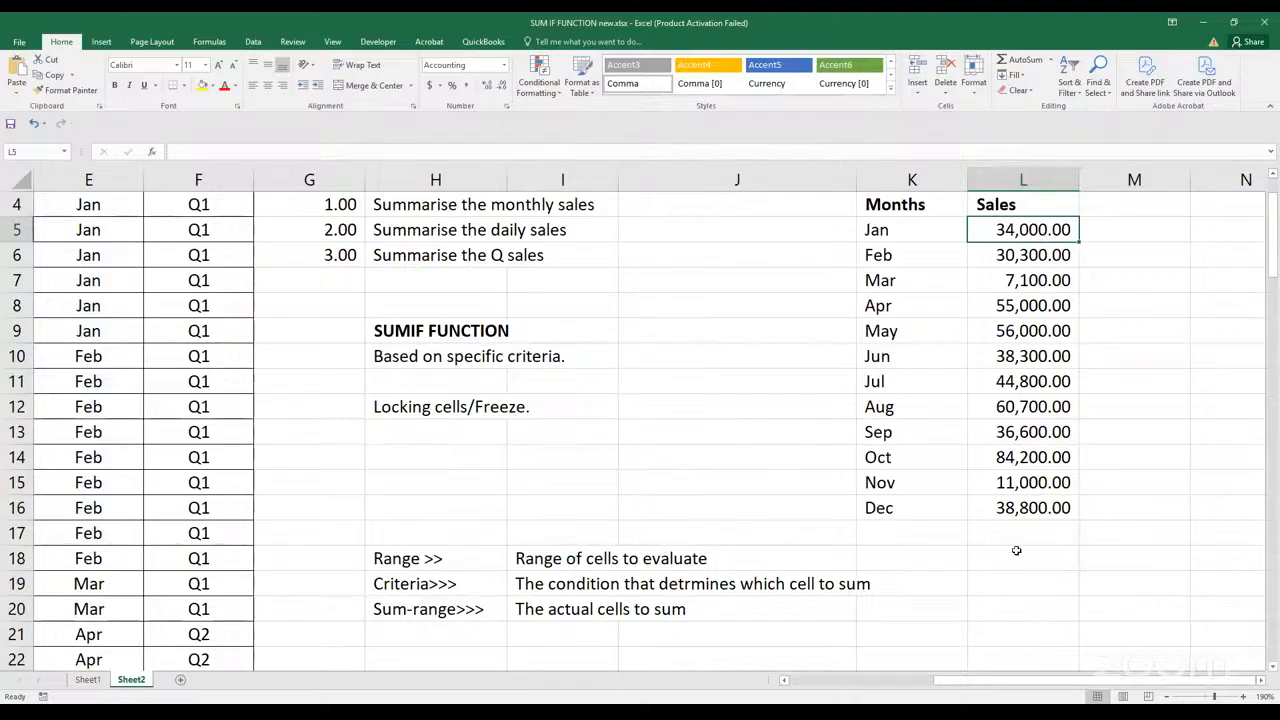
Narrow column M to a slim gap beside the monthly summary
left_click(1262, 685)
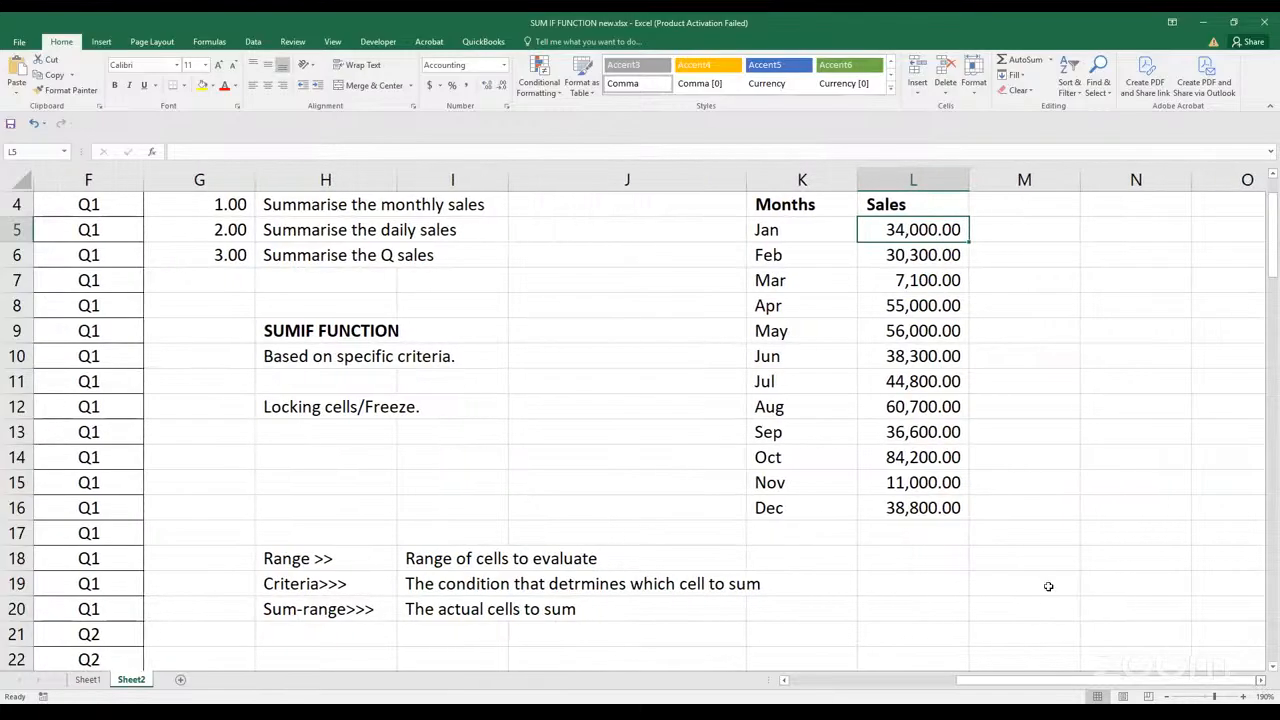
scroll(1037, 408, "up", 1)
left_click_drag(1071, 179, 1001, 209)
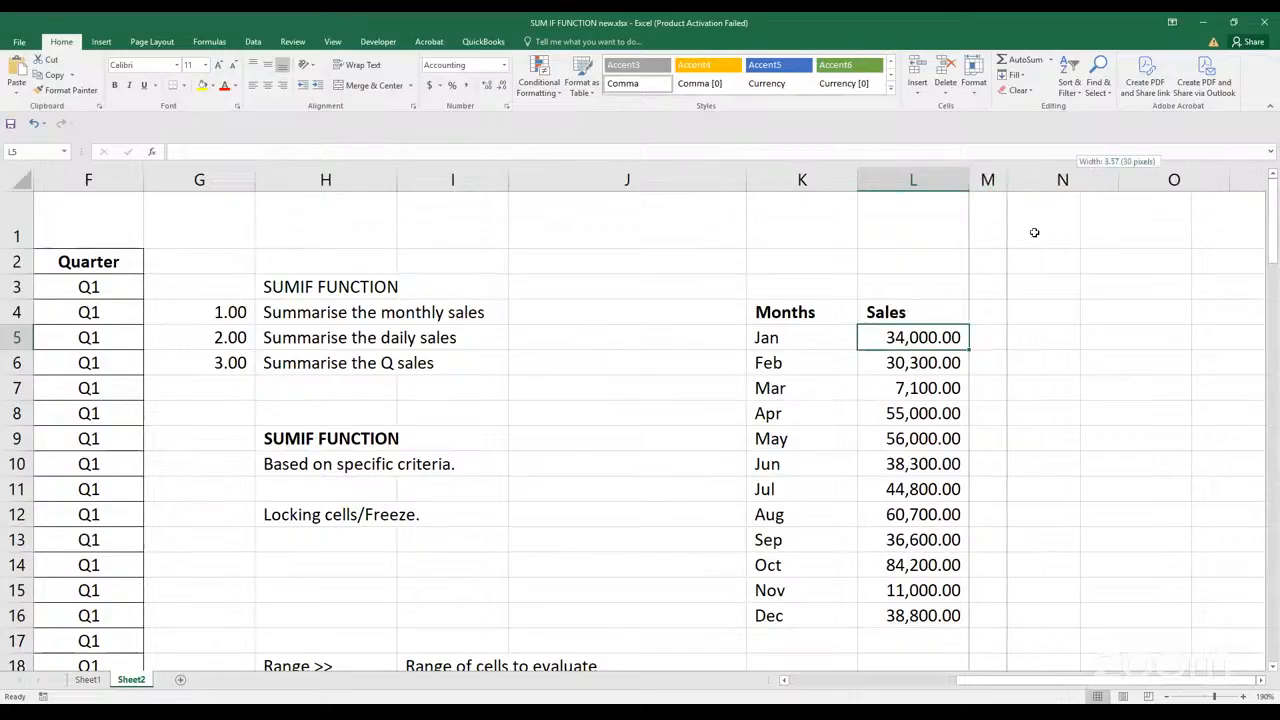
Enter the headings Daily in N4 and Sales in O4, and make both bold
left_click(1036, 318)
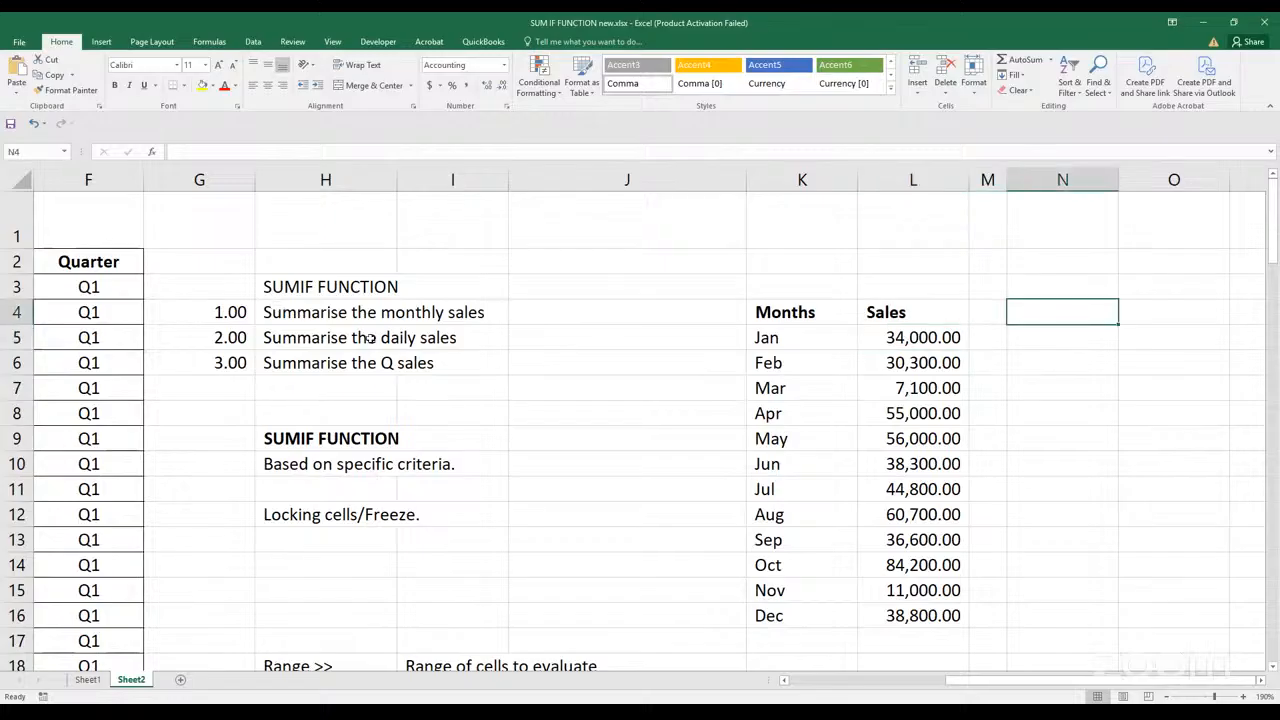
type("Dail")
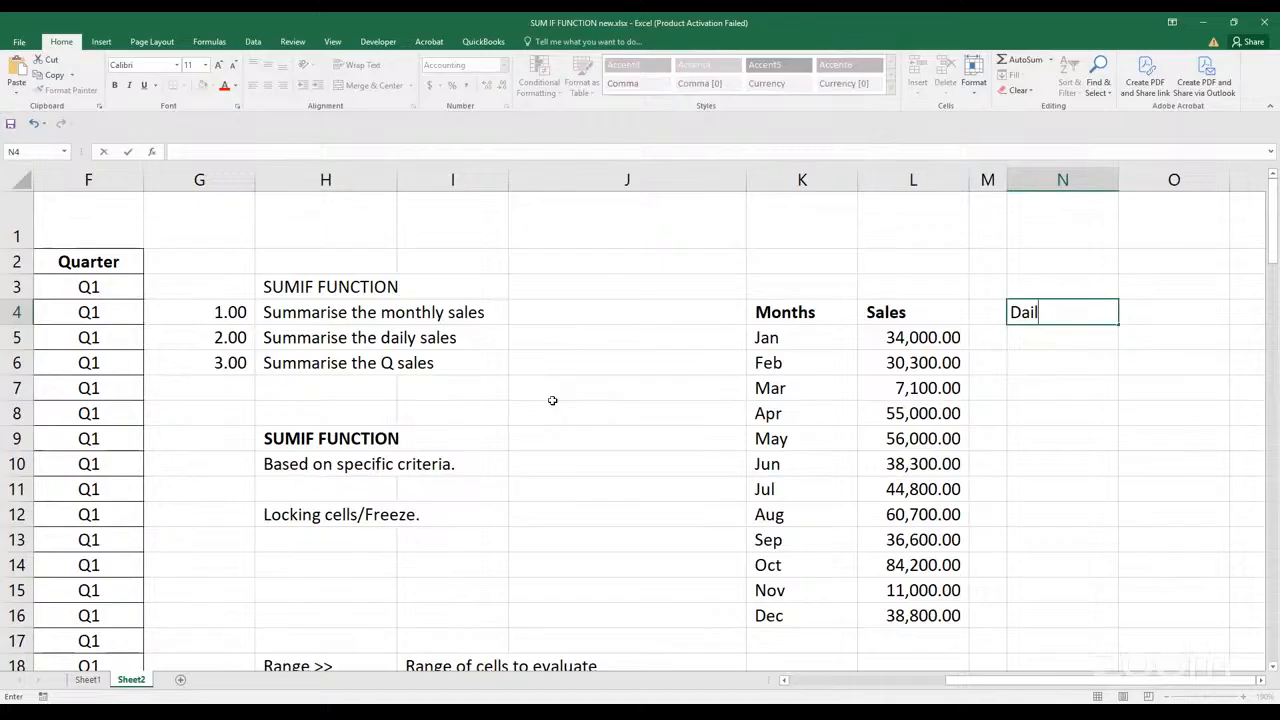
type("y")
left_click(1164, 309)
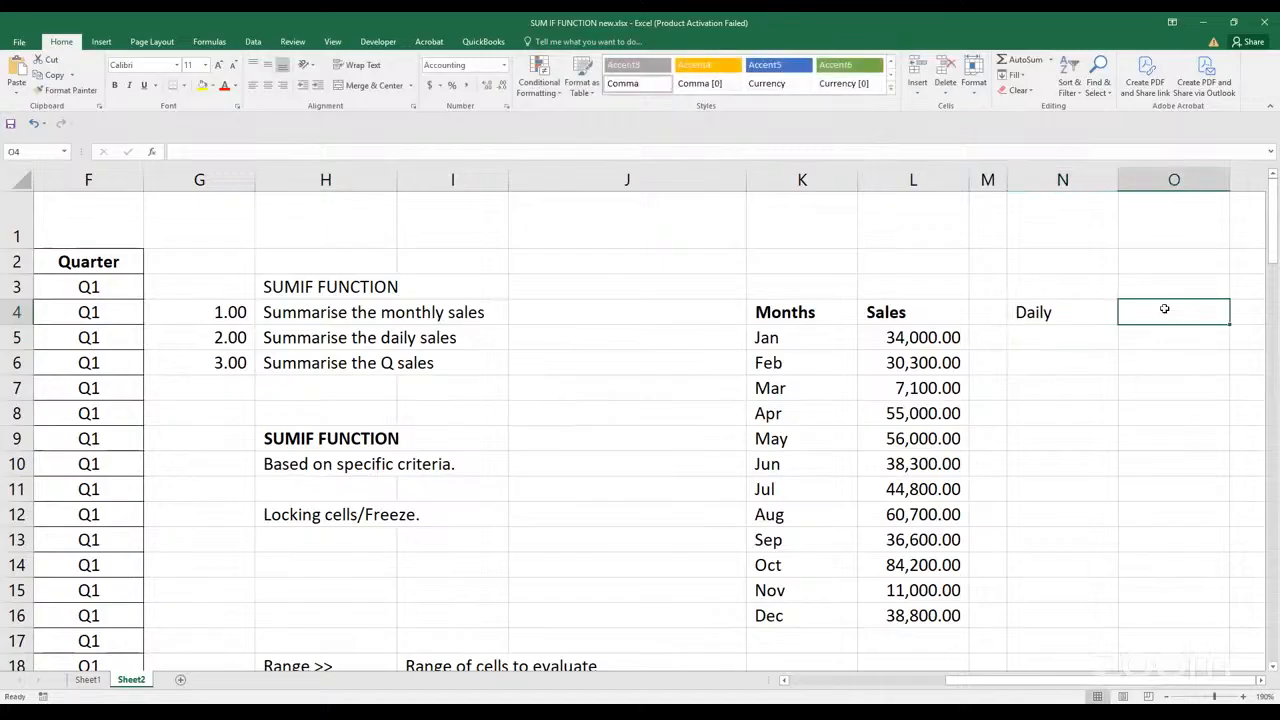
type("Sales")
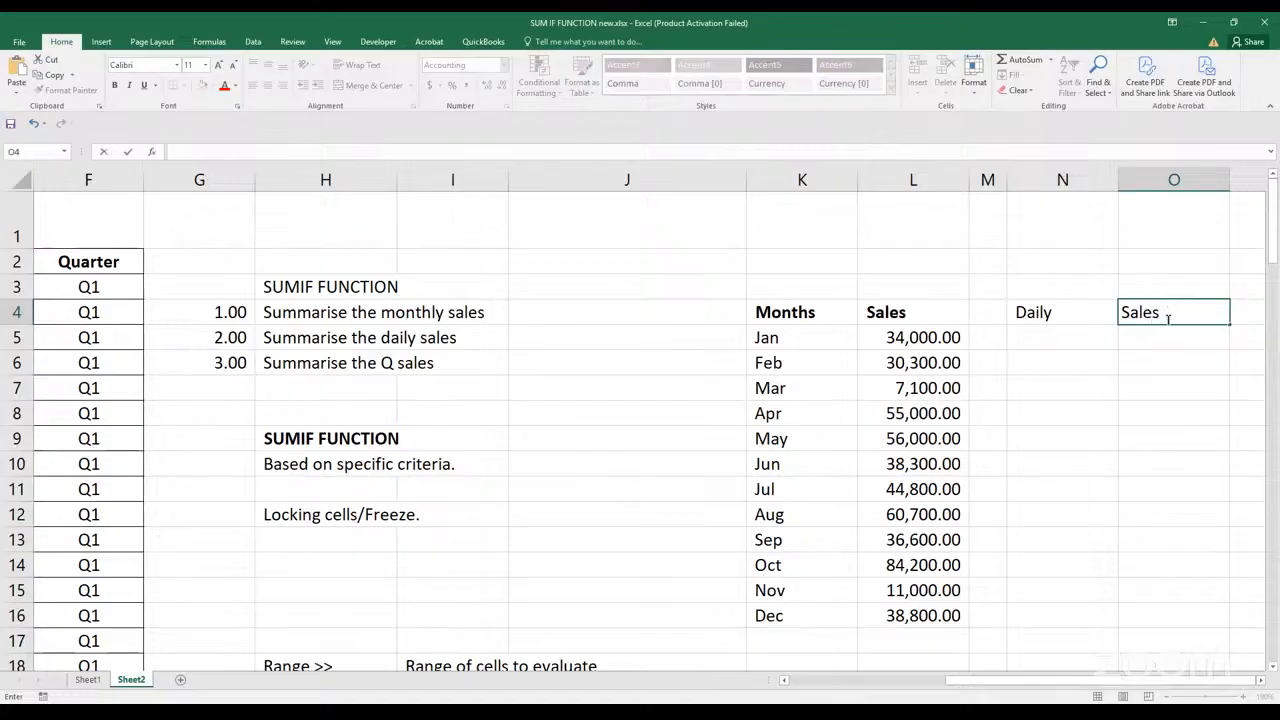
left_click(1157, 369)
left_click_drag(1071, 320, 1174, 312)
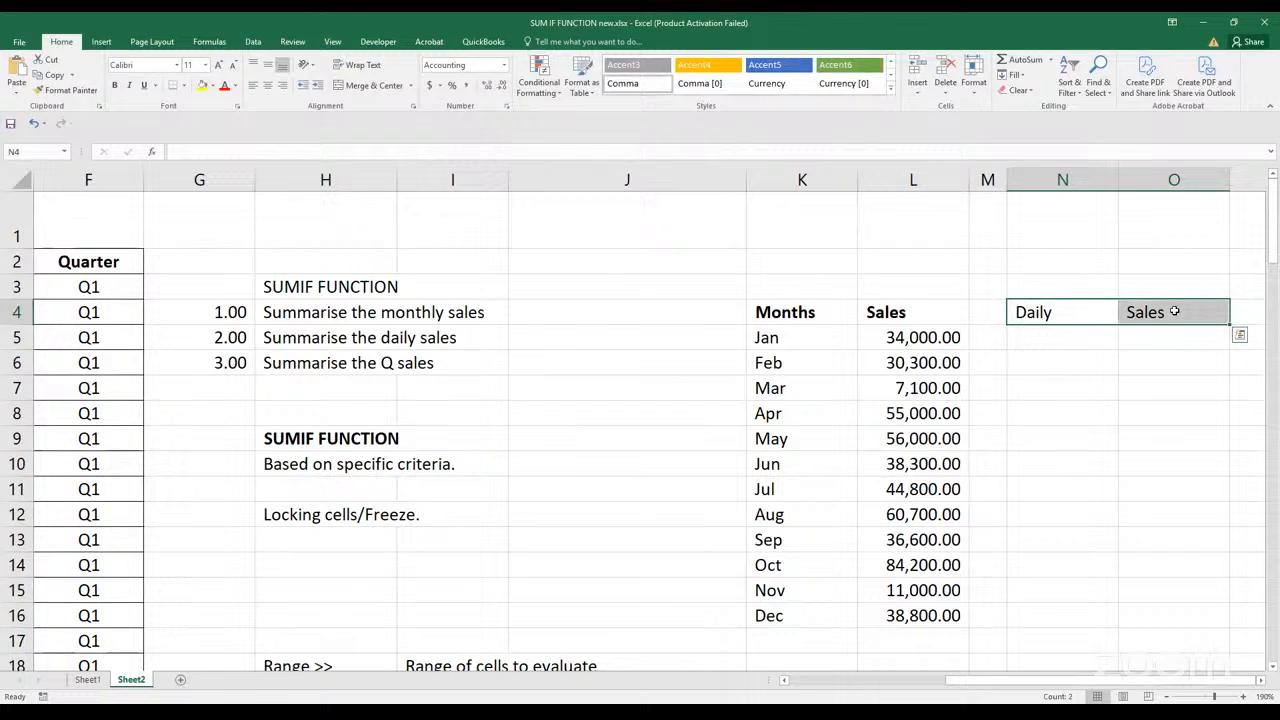
key("ctrl+b")
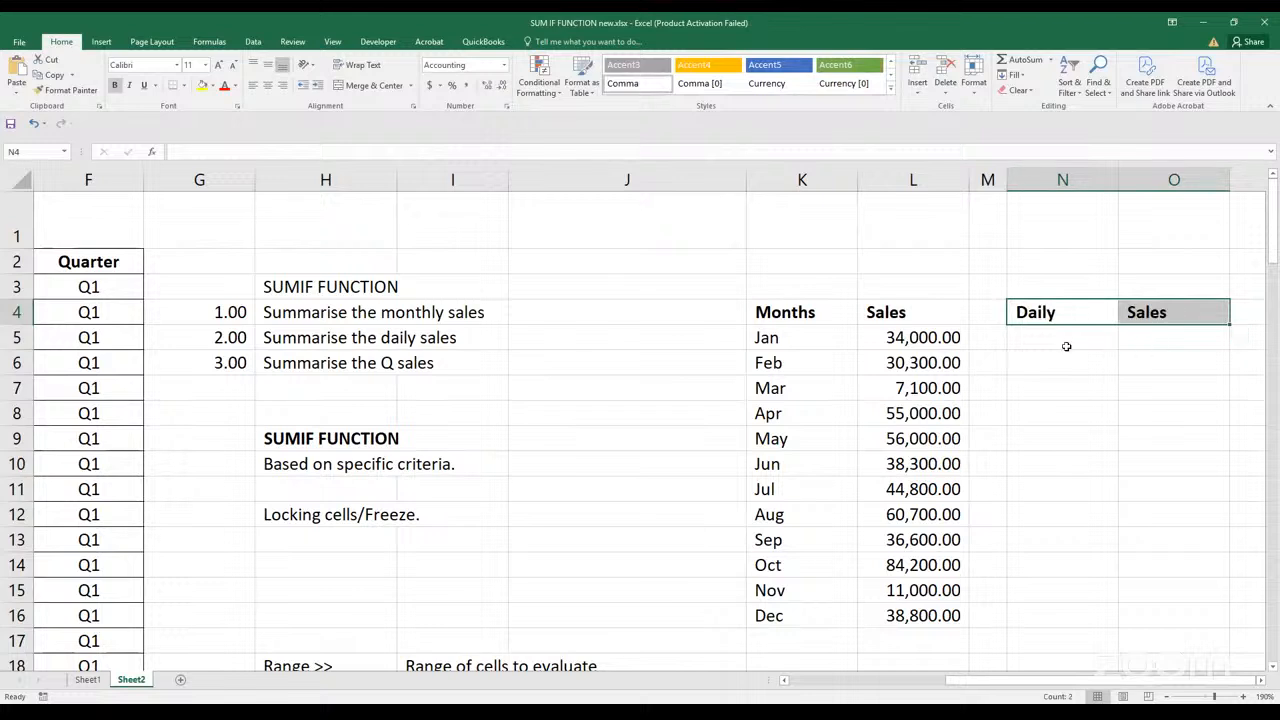
Check how the weekdays are written in the source table's Day column, starting from D3
left_click(1066, 346)
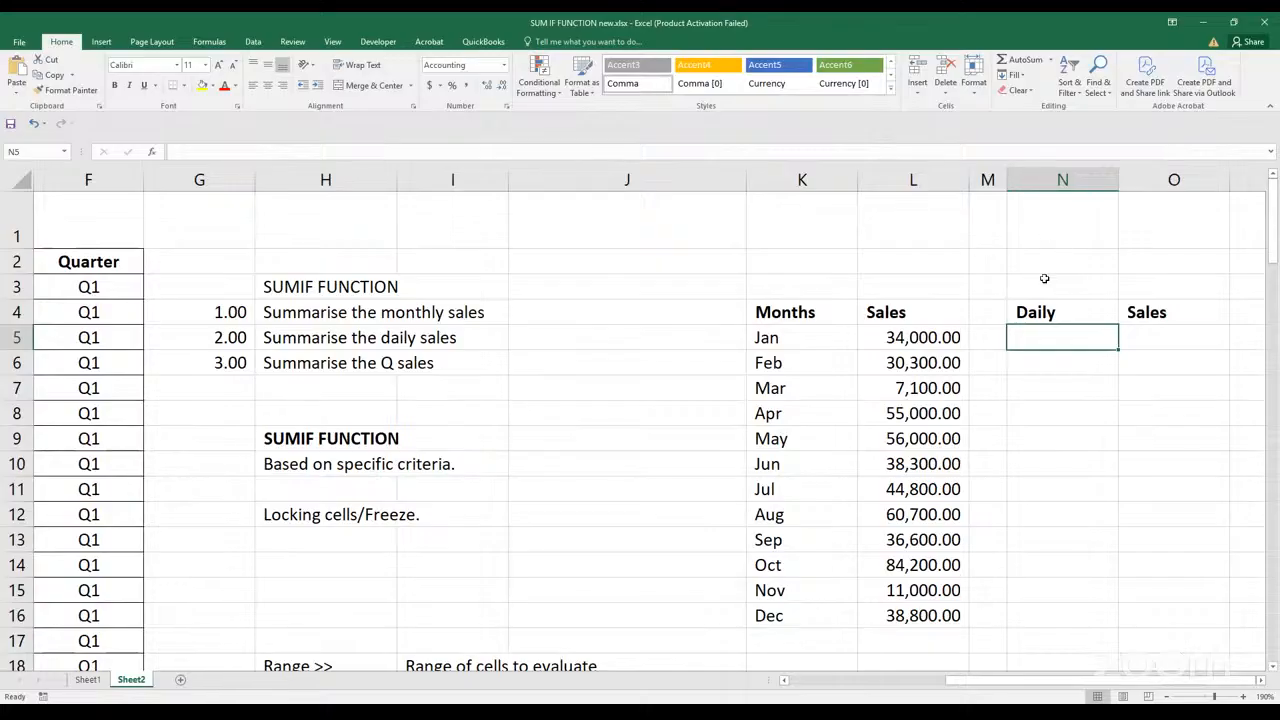
left_click_drag(1002, 698, 880, 698)
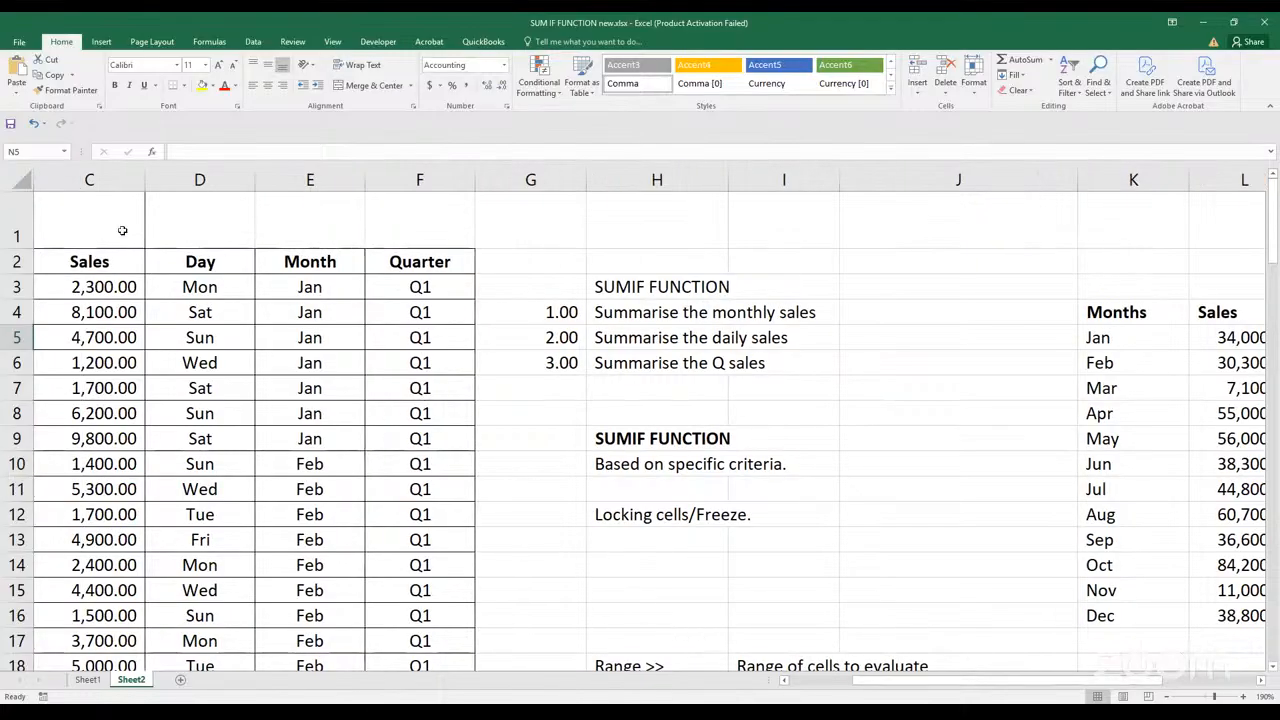
left_click(220, 290)
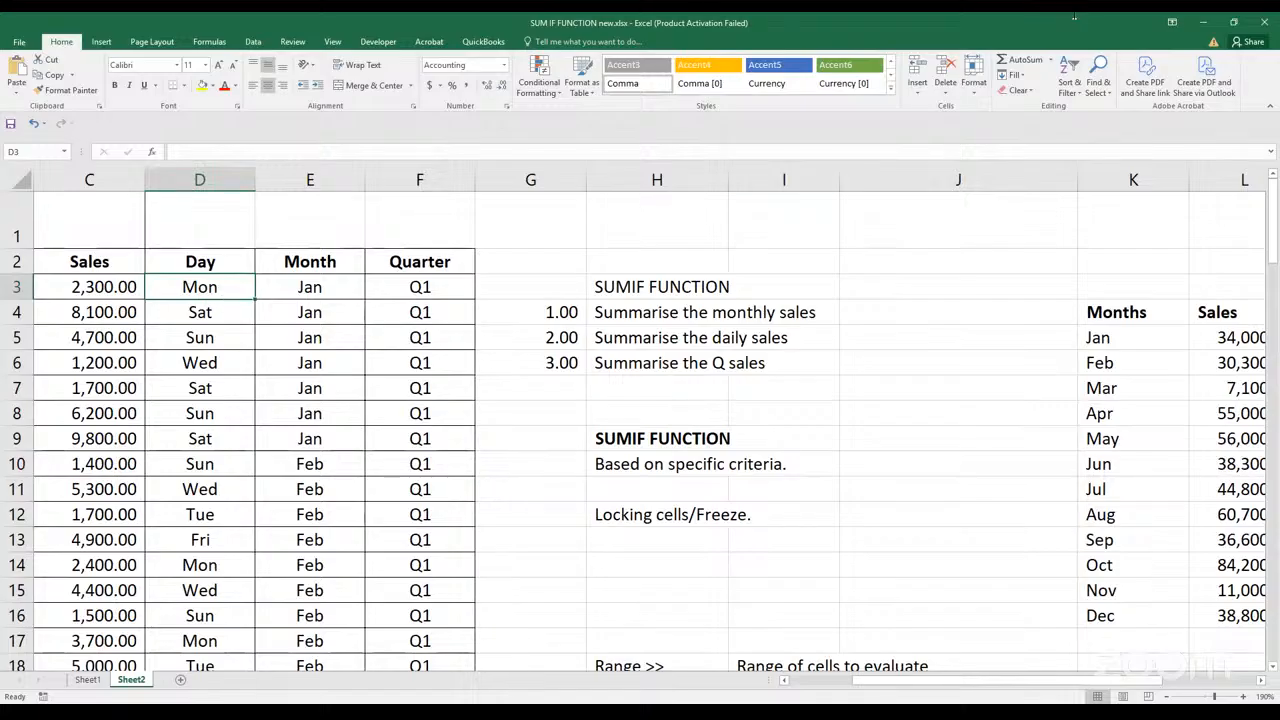
left_click(1163, 371)
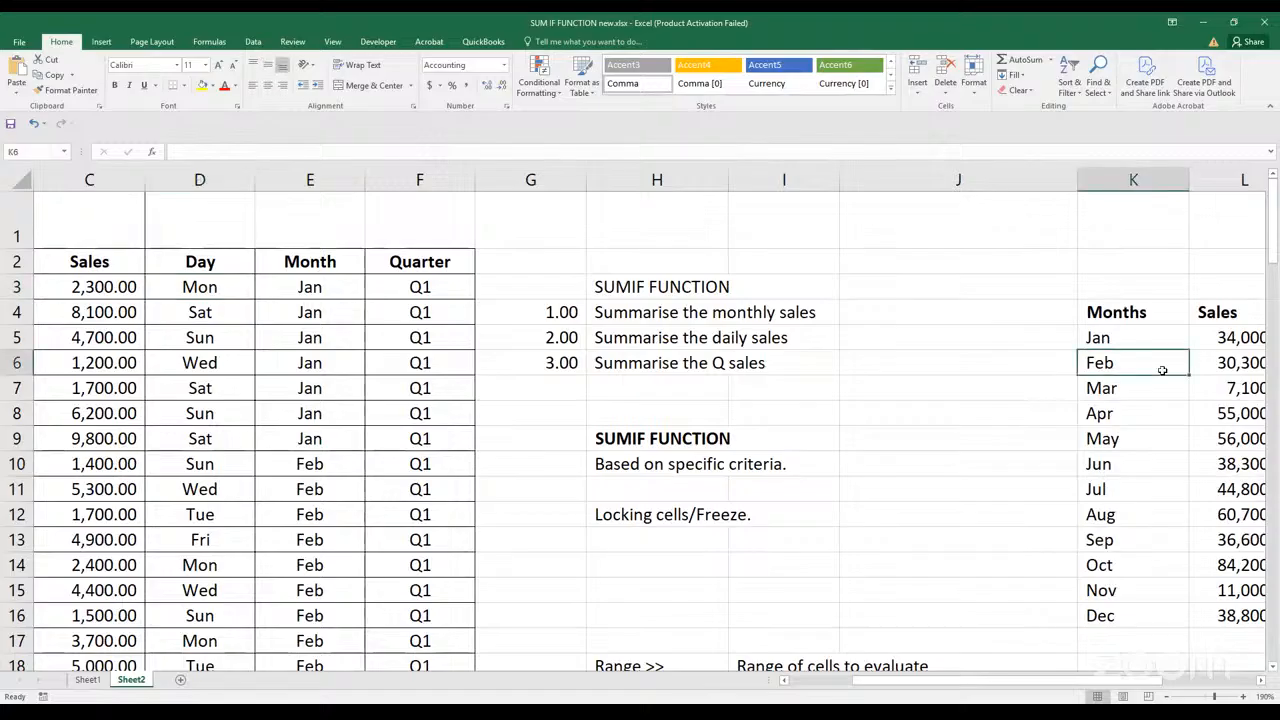
key("Right")
key("Right")
key("Right")
key("Right")
key("Right")
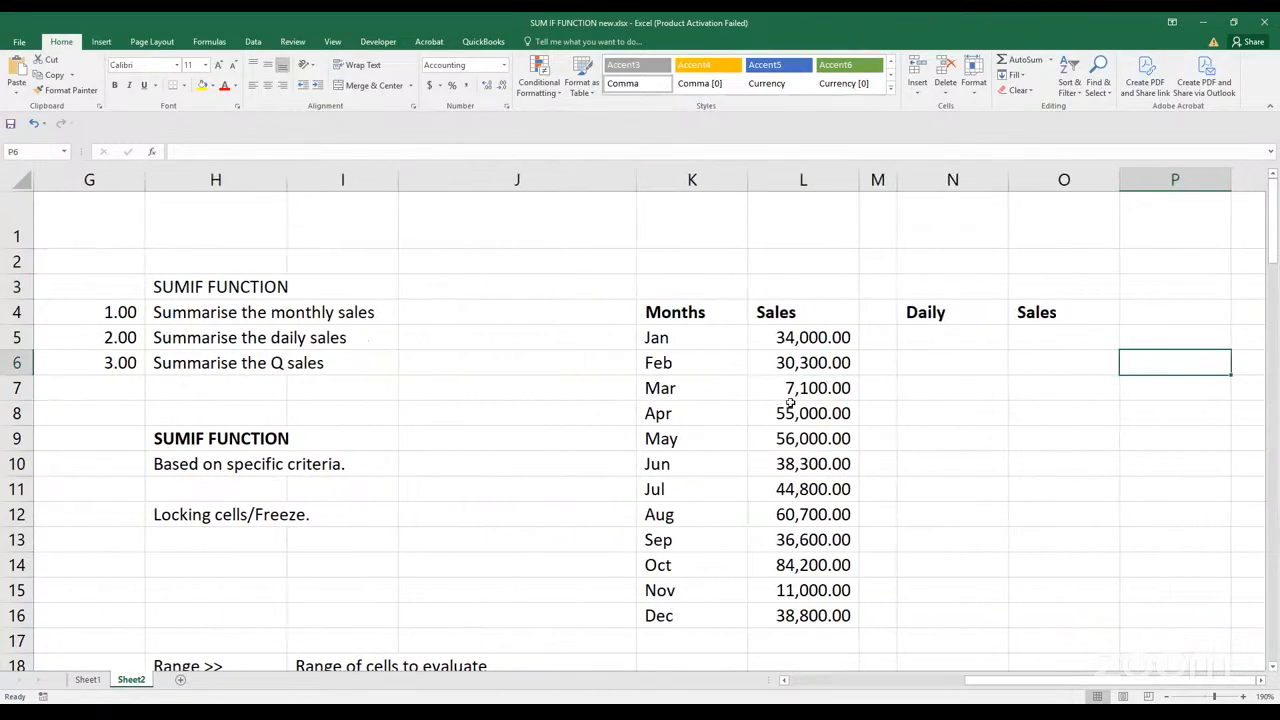
Check the spelling of the month criteria in K6 and K7 and go back to N5 under the Daily heading
left_click(682, 364)
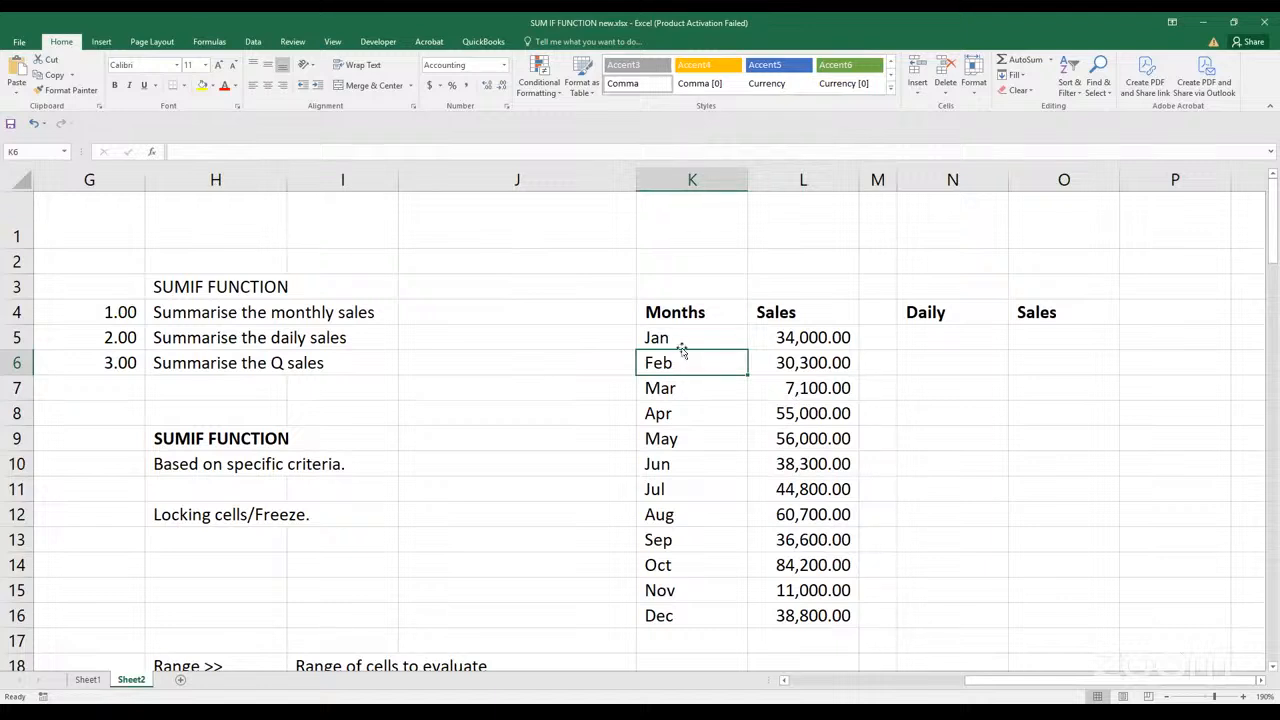
left_click(684, 387)
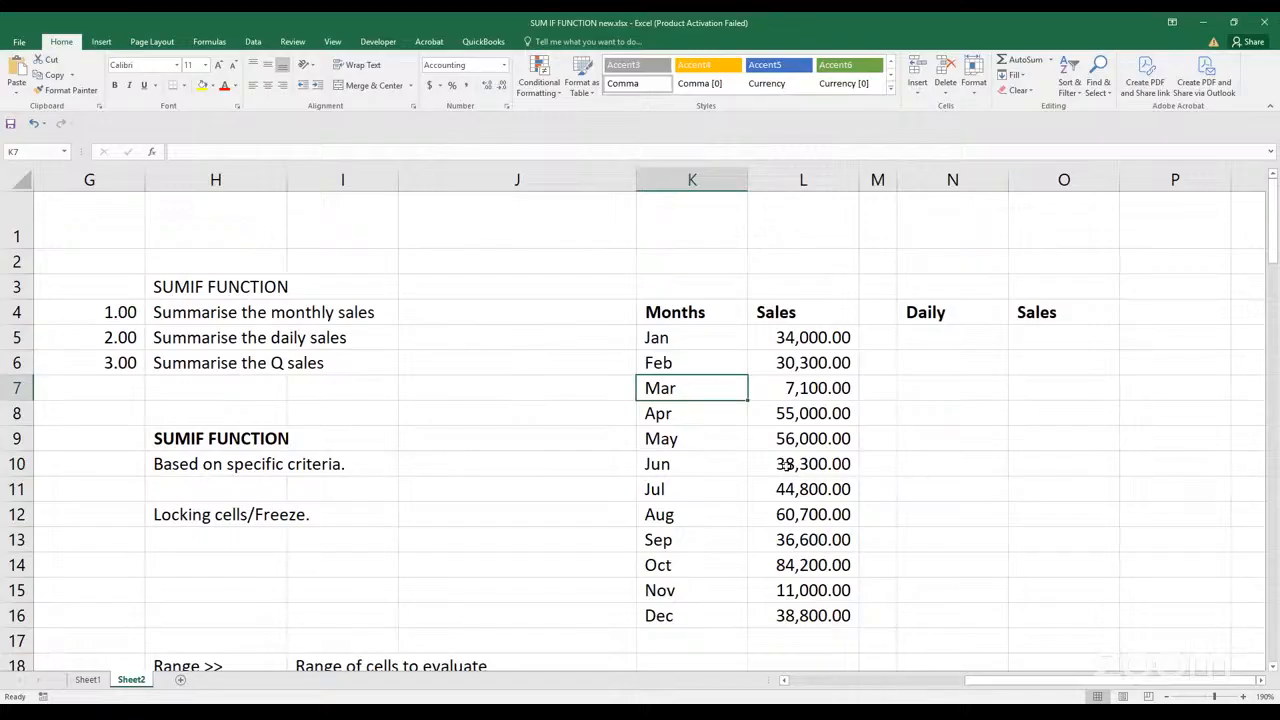
left_click(685, 360)
left_click(692, 390)
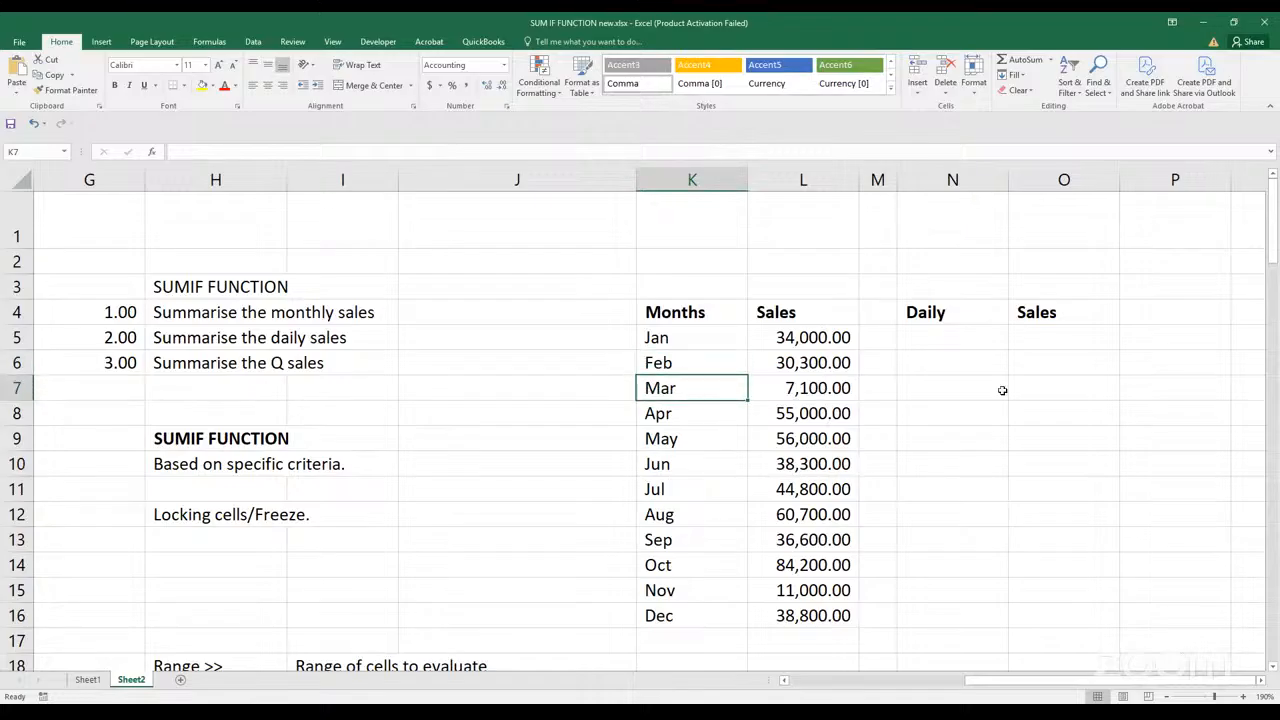
left_click(936, 338)
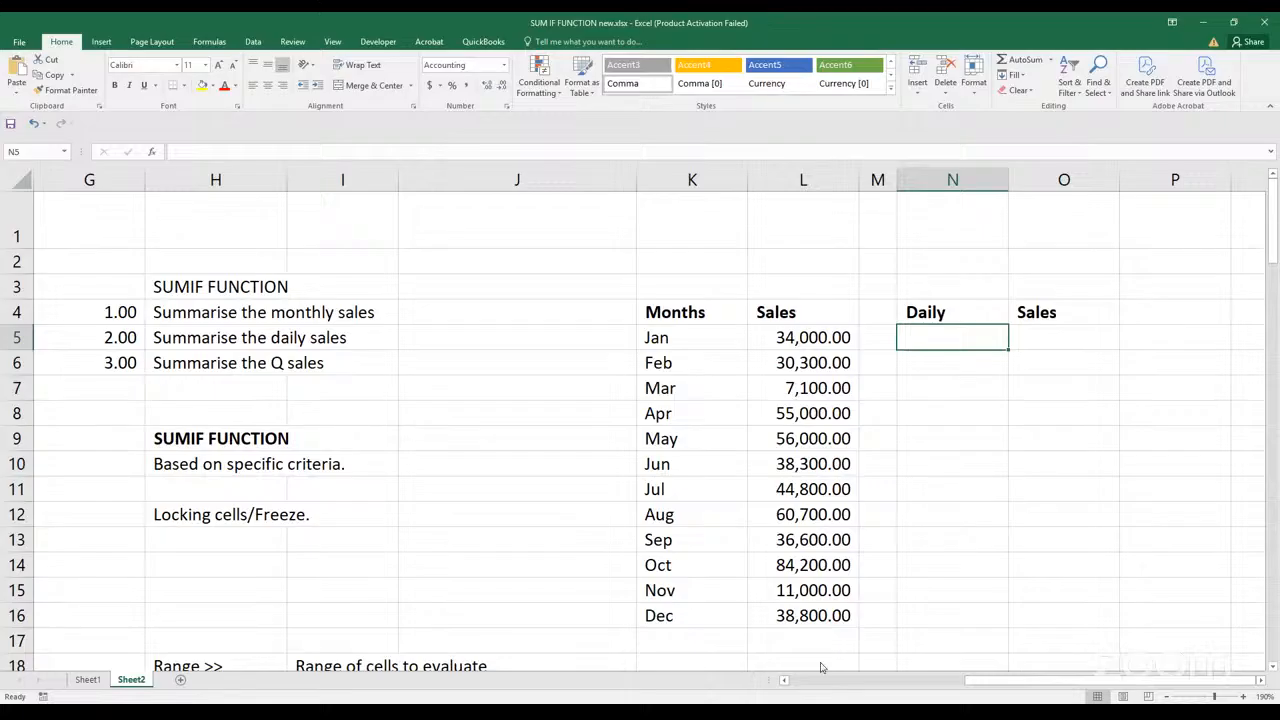
key("alt+Tab")
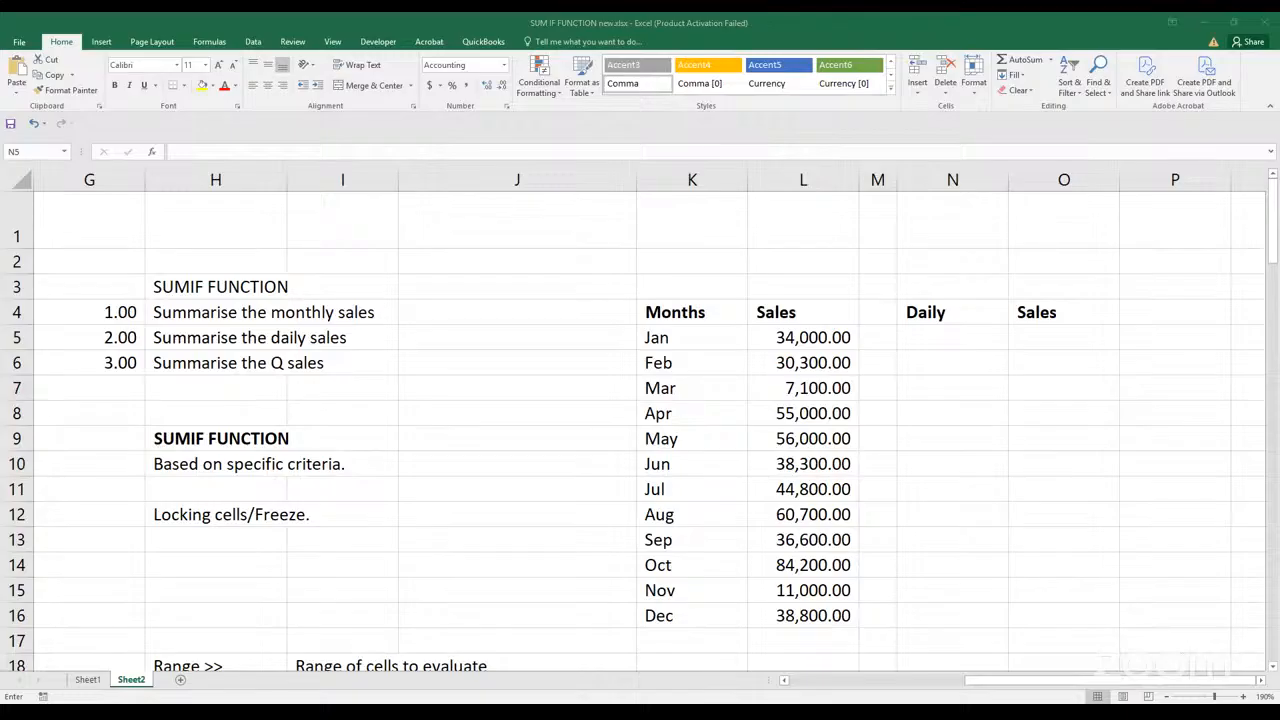
Try the full name February as the criterion in K6 and check its SUMIF result in L6
left_click(685, 363)
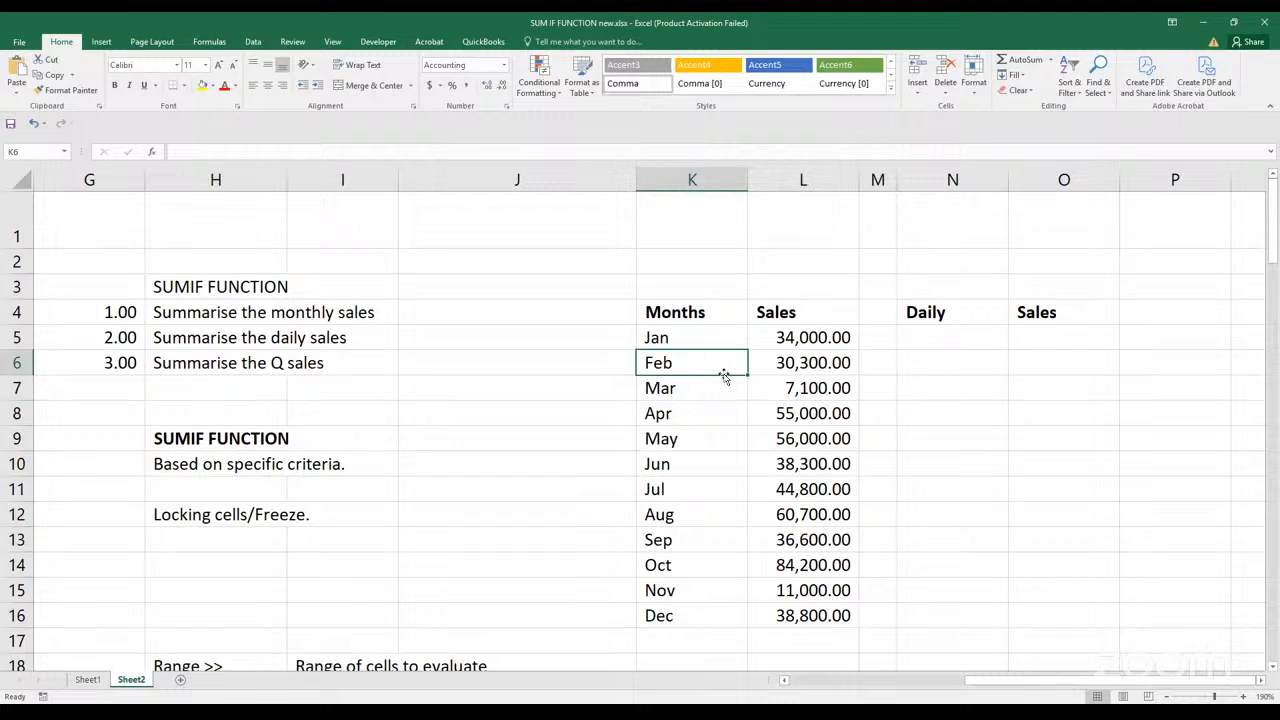
type("Febru")
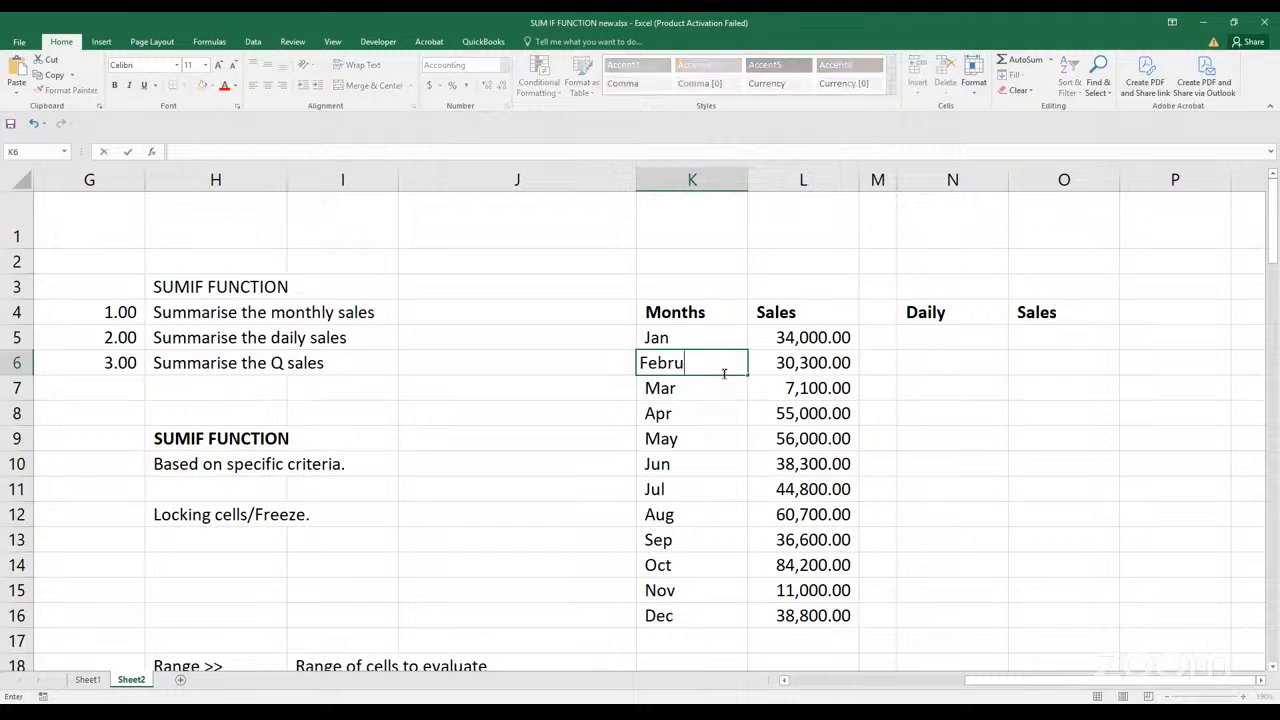
type("ary")
key("Return")
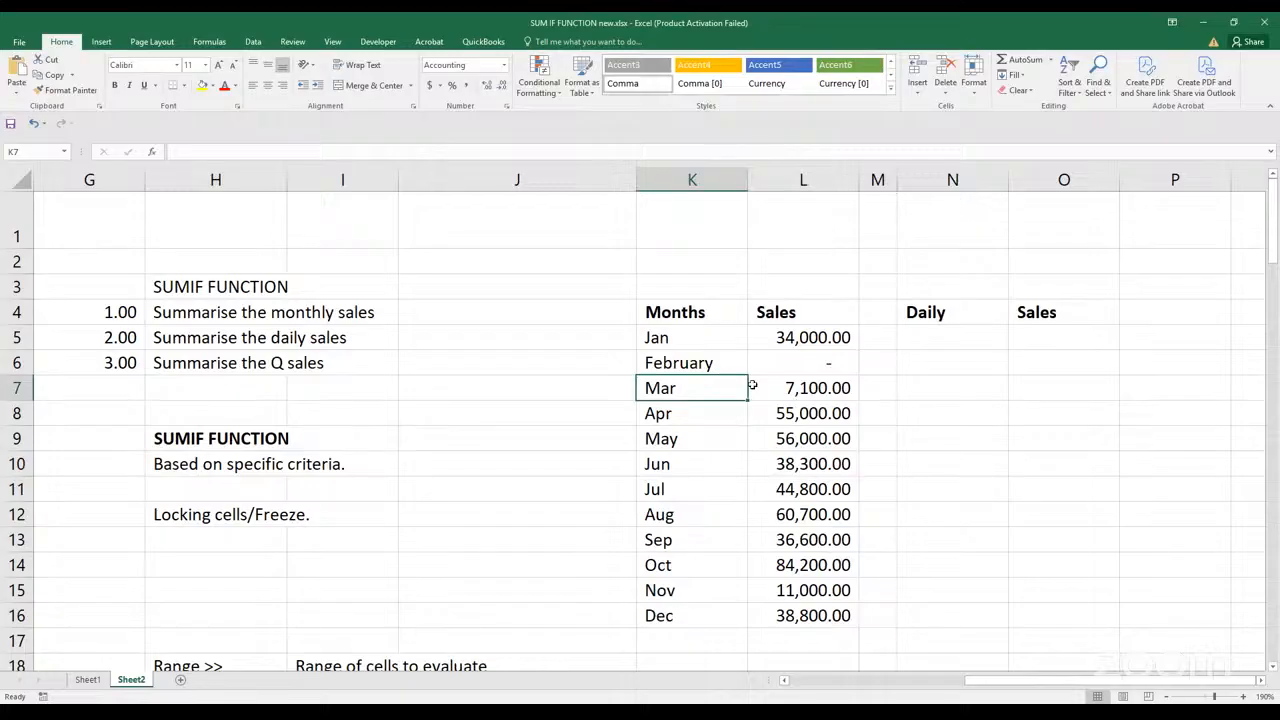
left_click(804, 368)
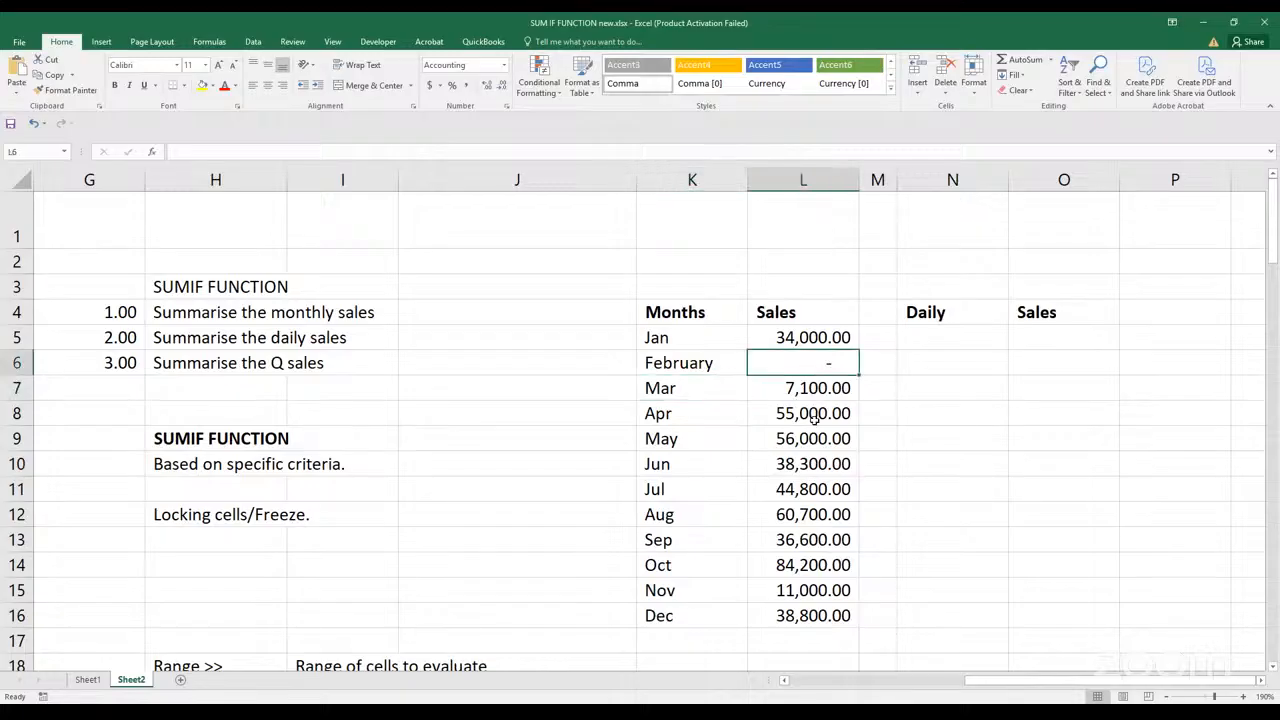
left_click(680, 360)
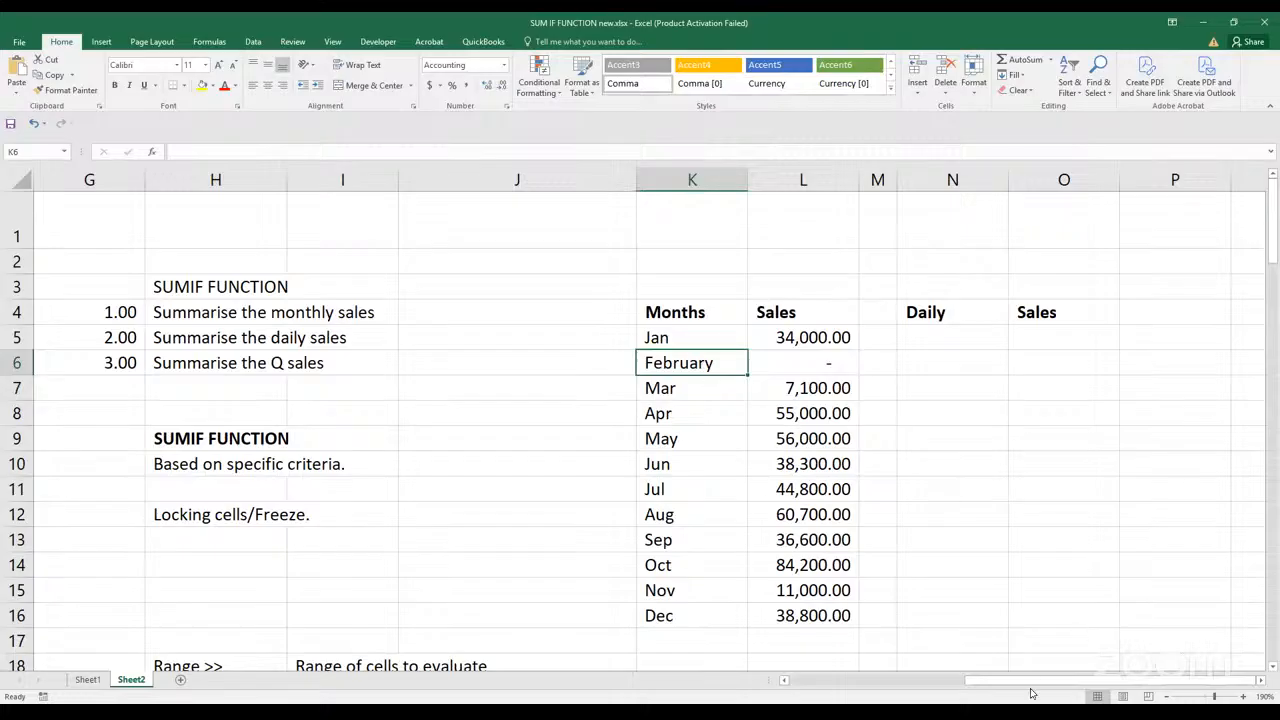
Set the criterion in K6 back to Feb to match the source table's Month column
left_click_drag(993, 688, 910, 688)
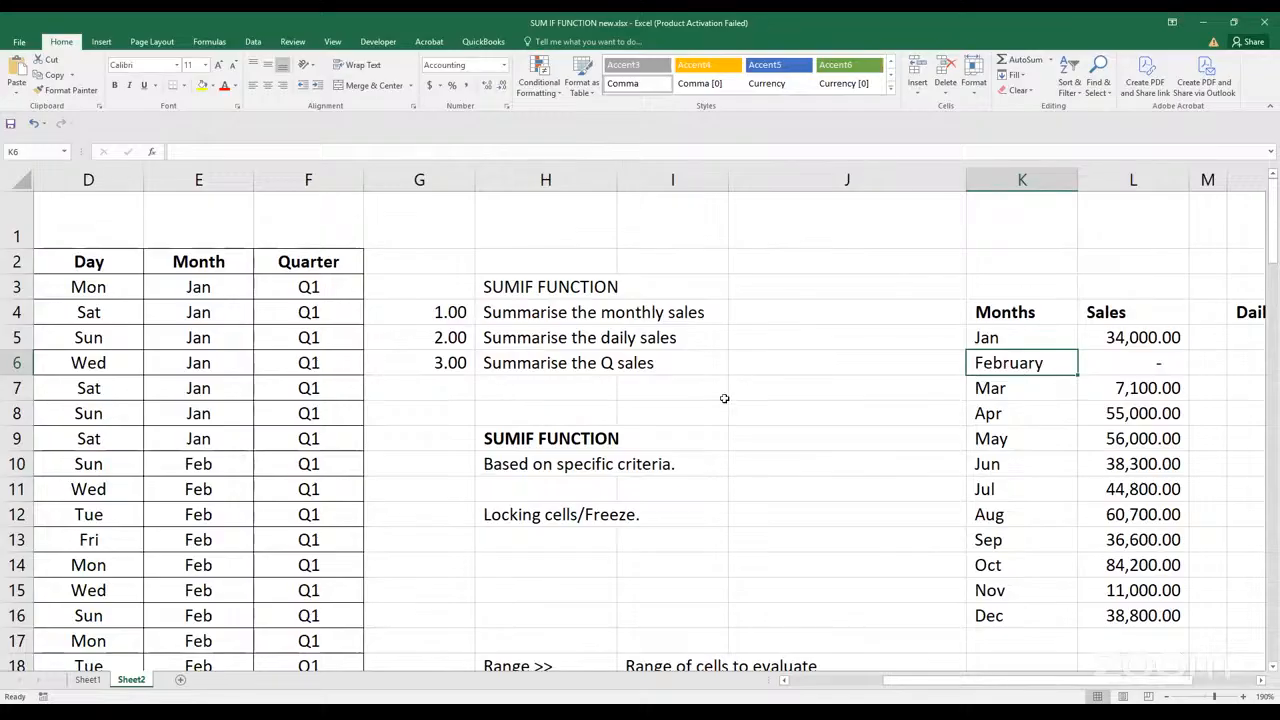
type("Feb")
key("Return")
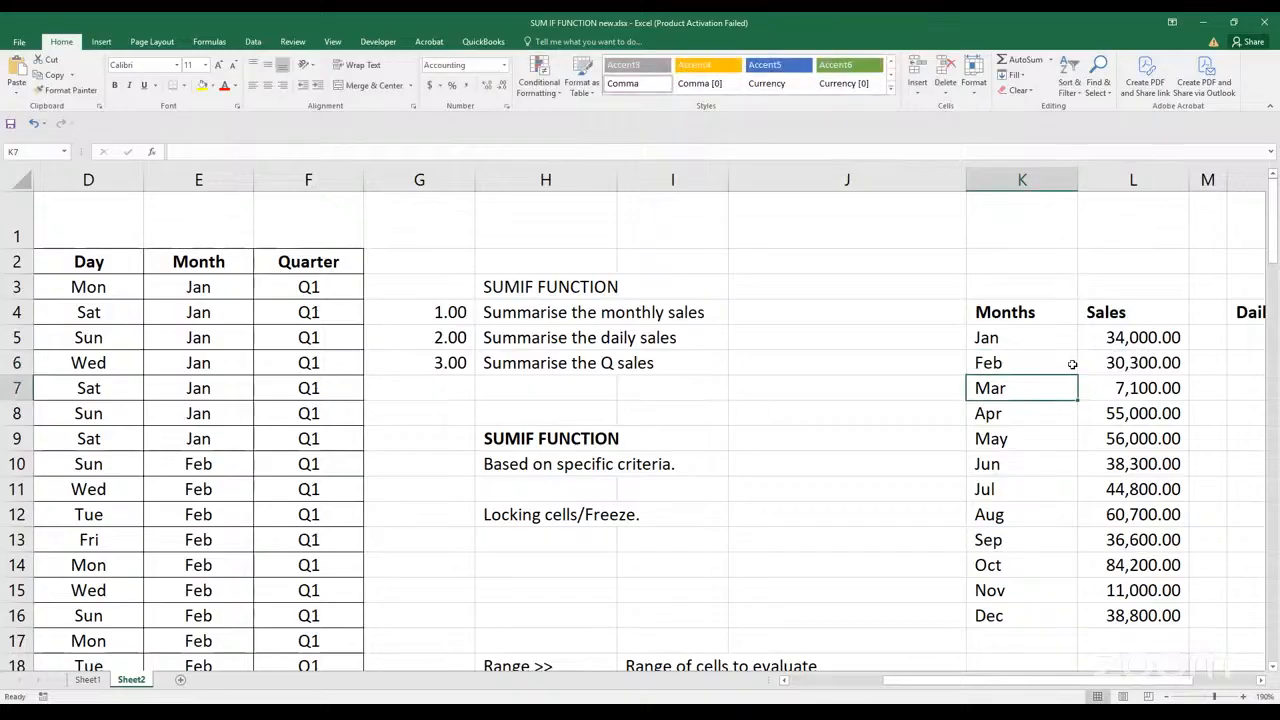
Recheck the weekday abbreviation in D3 of the source table, then select N5 under the Daily heading
key("Right")
key("Right")
key("Right")
key("Right")
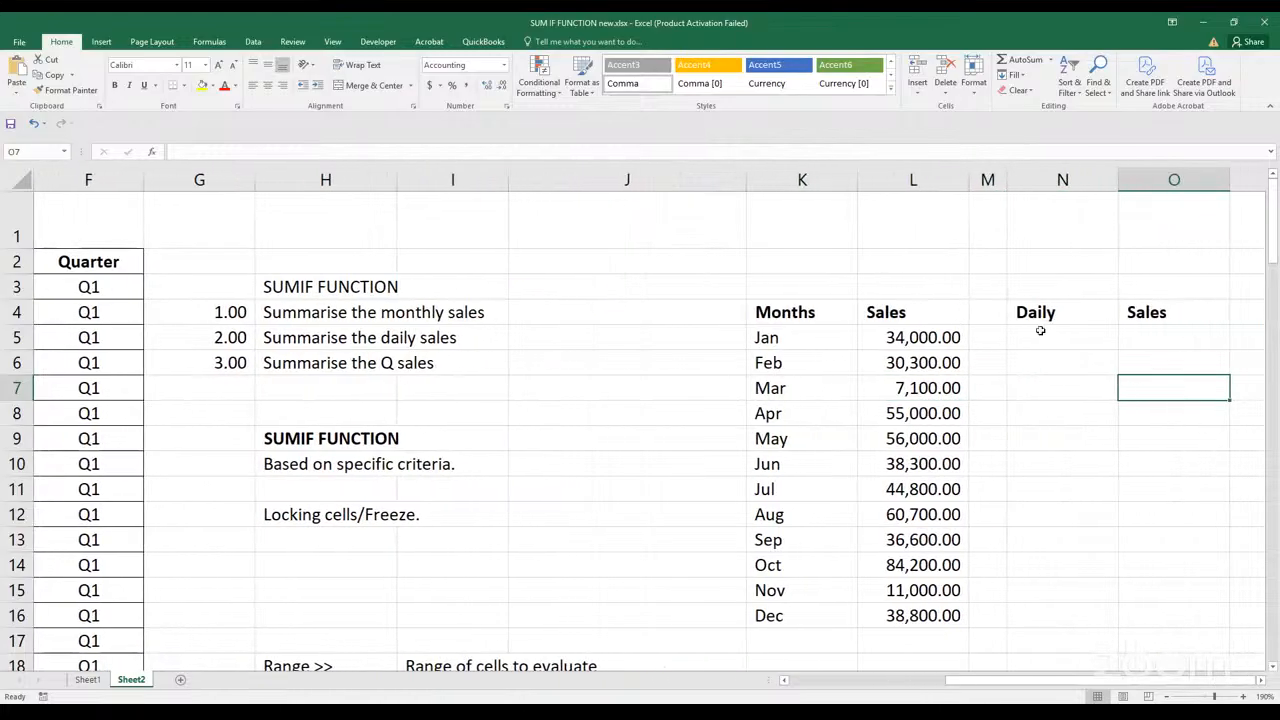
left_click(1040, 331)
key("Left")
key("Left")
key("Left")
key("Left")
key("Left")
key("Left")
key("Left")
key("Left")
key("Left")
key("Left")
key("Left")
key("Left")
key("Left")
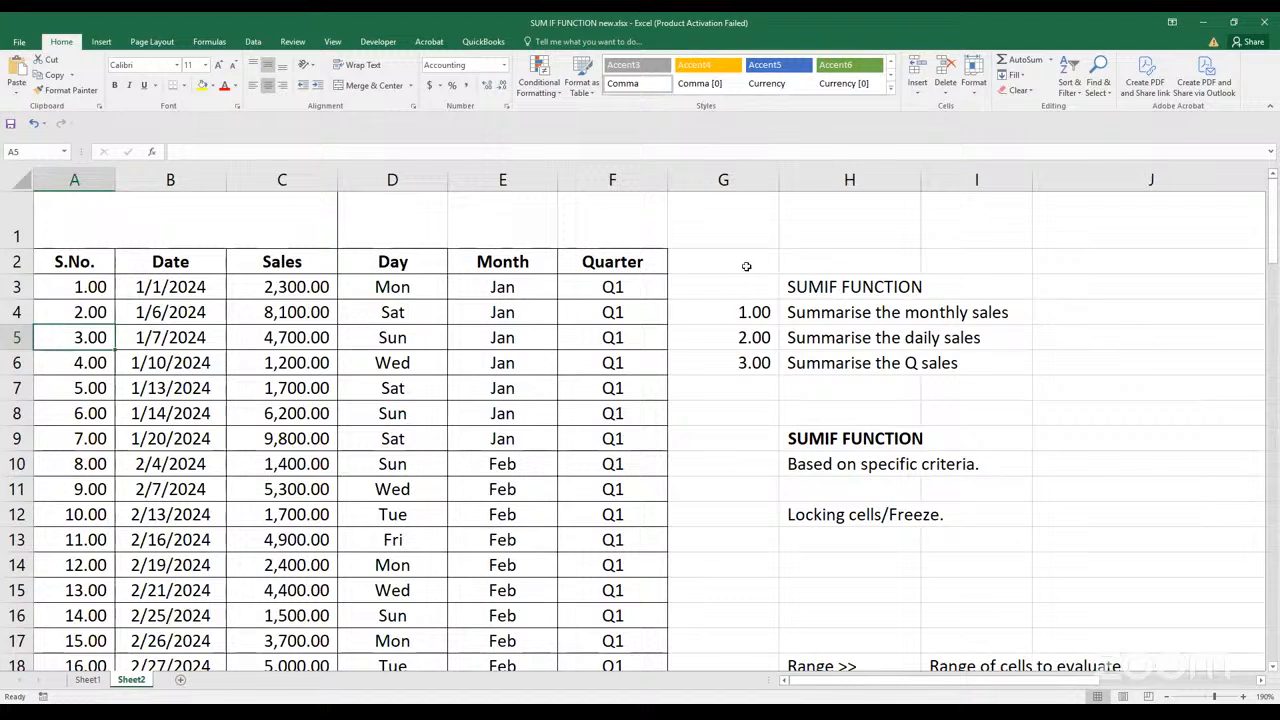
left_click(390, 287)
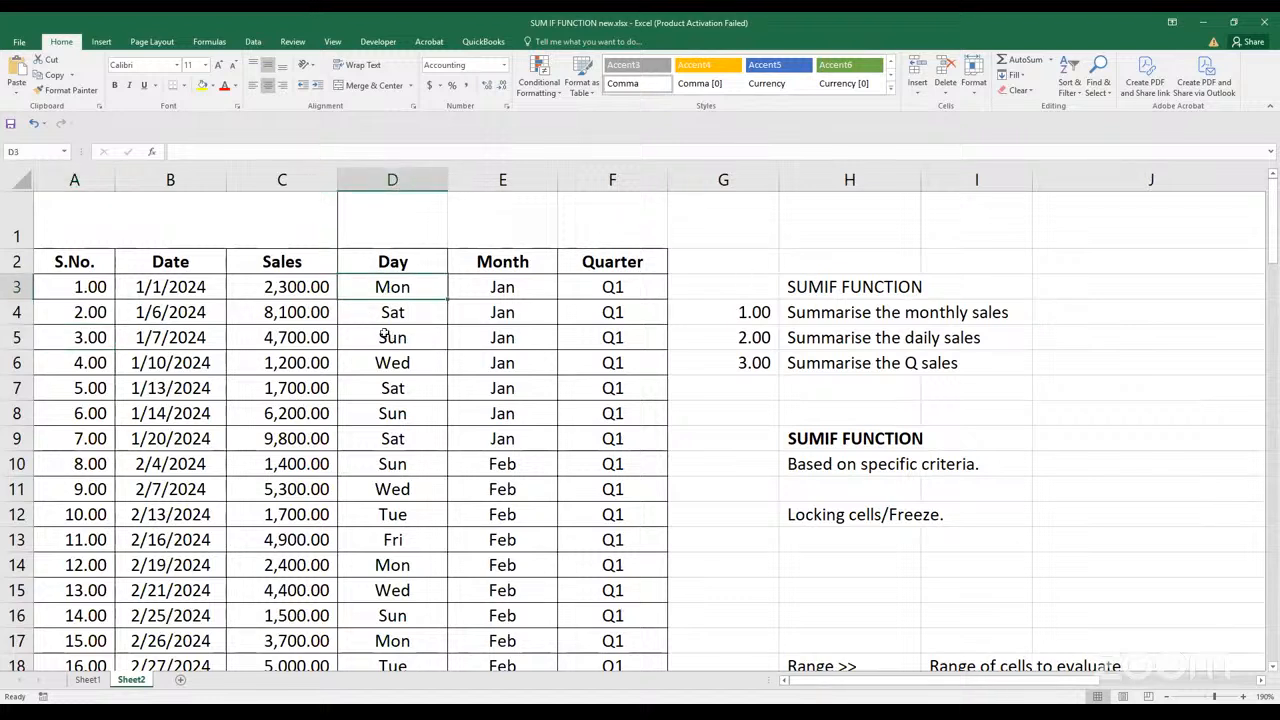
key("Right")
key("Right")
key("Right")
key("Right")
key("Right")
key("Right")
key("Right")
key("Right")
key("Right")
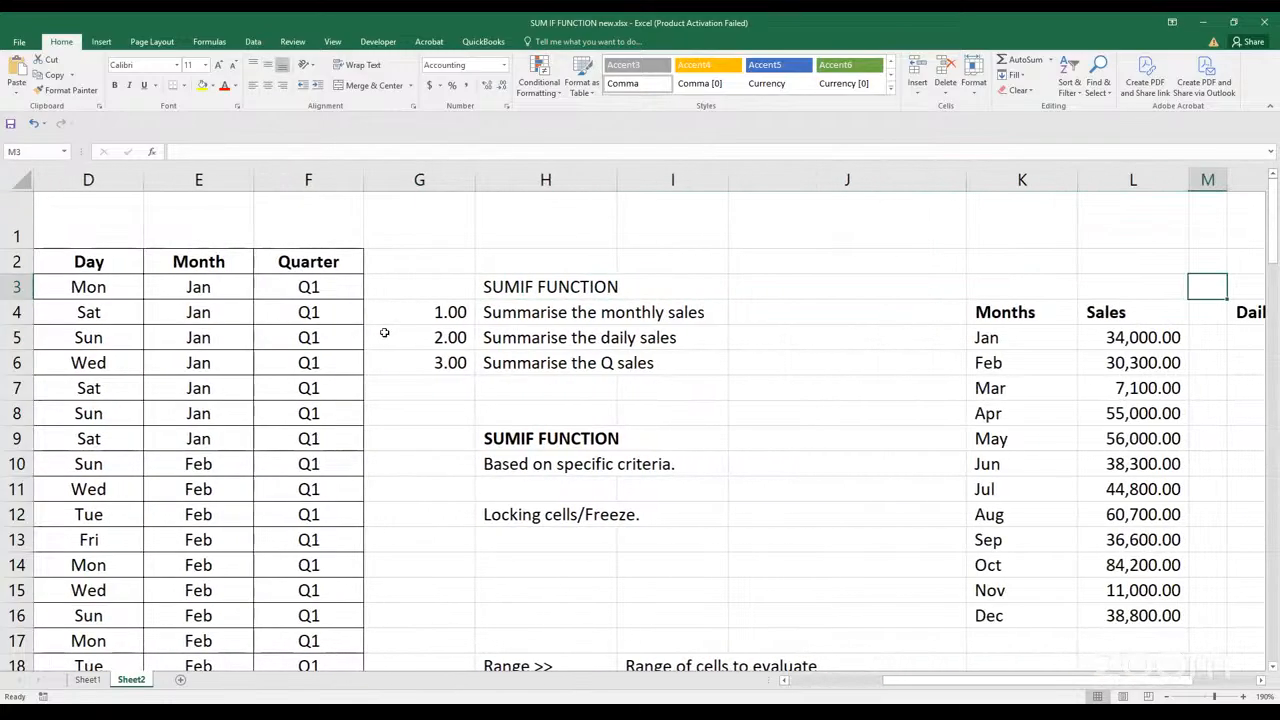
key("Right")
key("Right")
left_click(1030, 337)
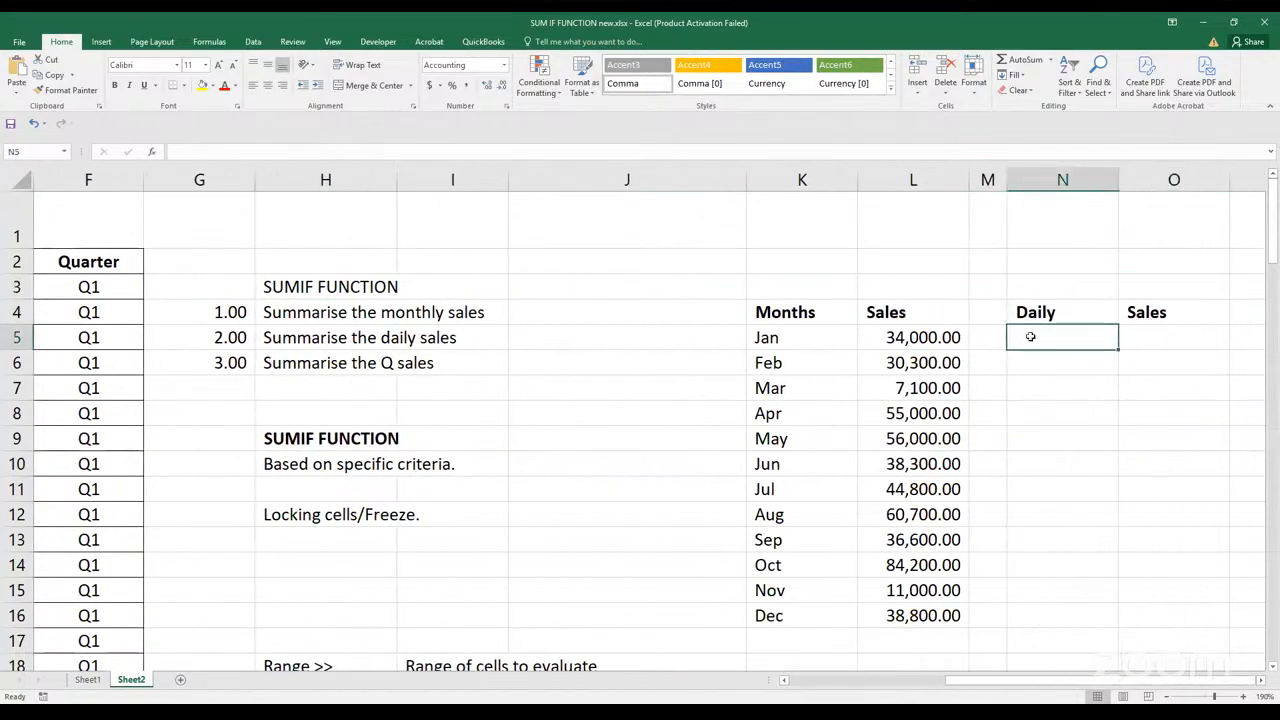
Enter Mon and Tue in N5 and N6 under Daily and fill the weekday series down to Sun in N11
type("Mon")
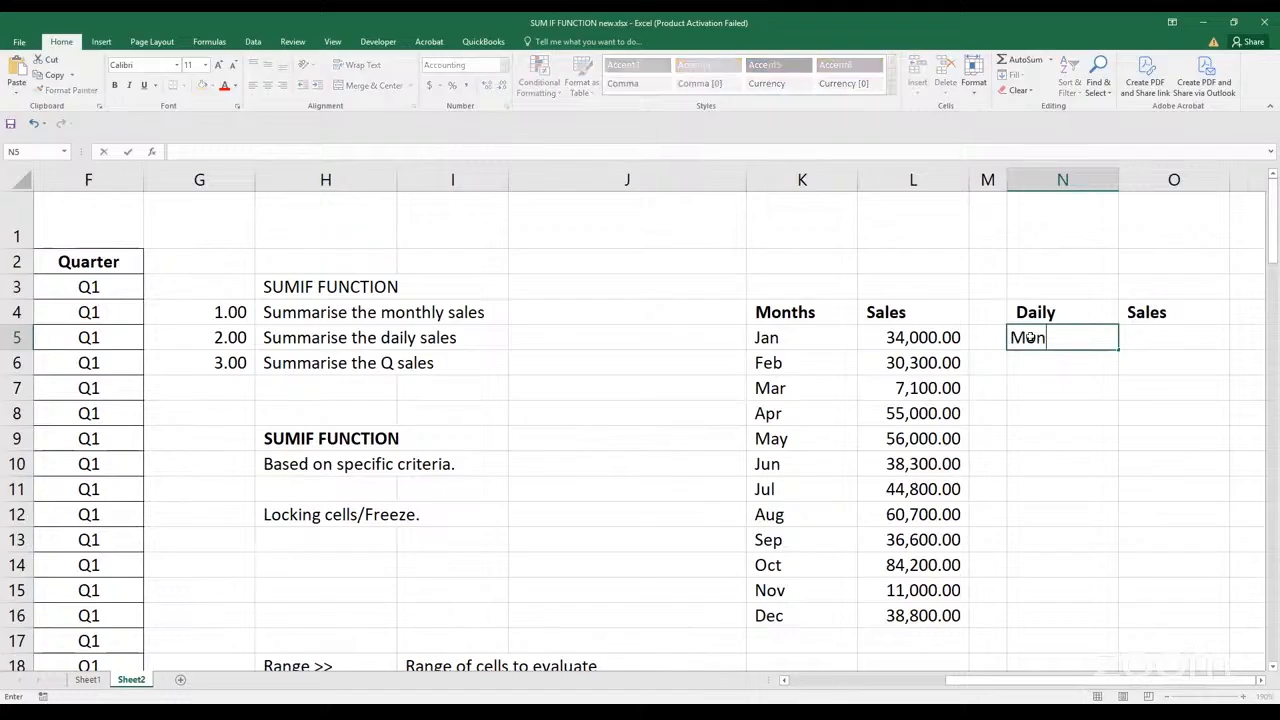
key("Return")
type("Tue")
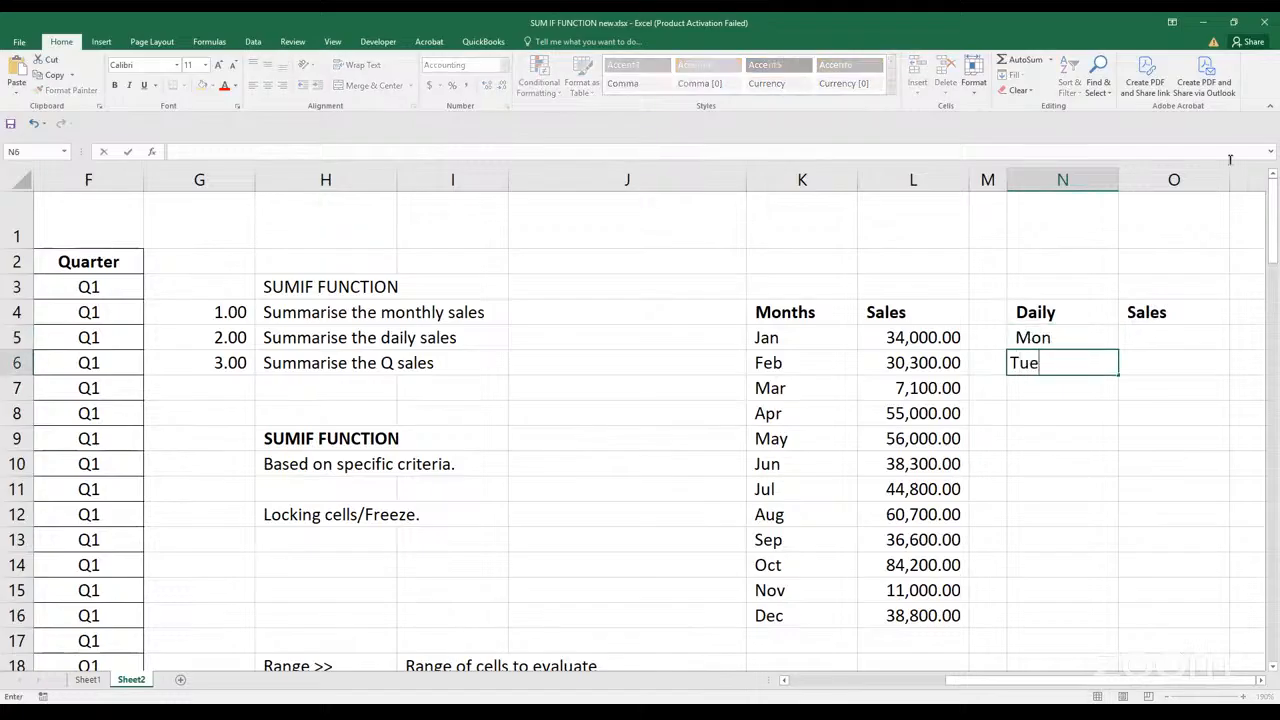
key("Return")
left_click_drag(1086, 346, 1104, 492)
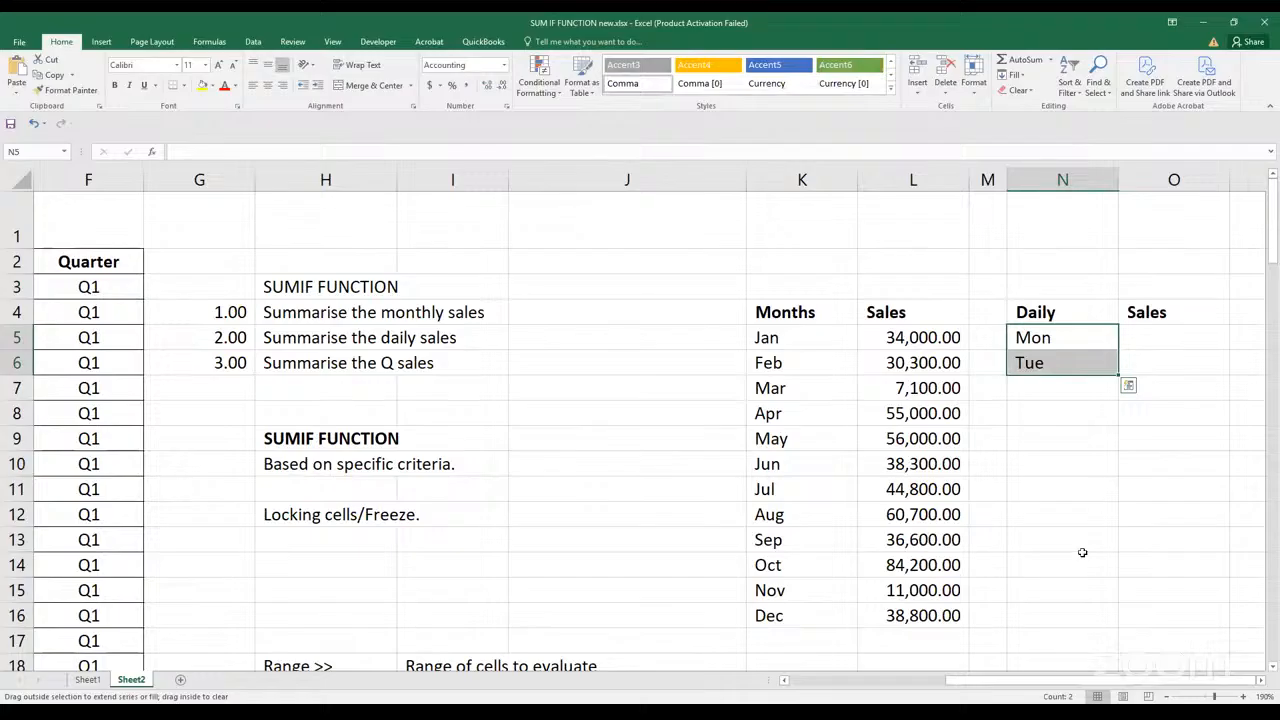
left_click(1083, 550)
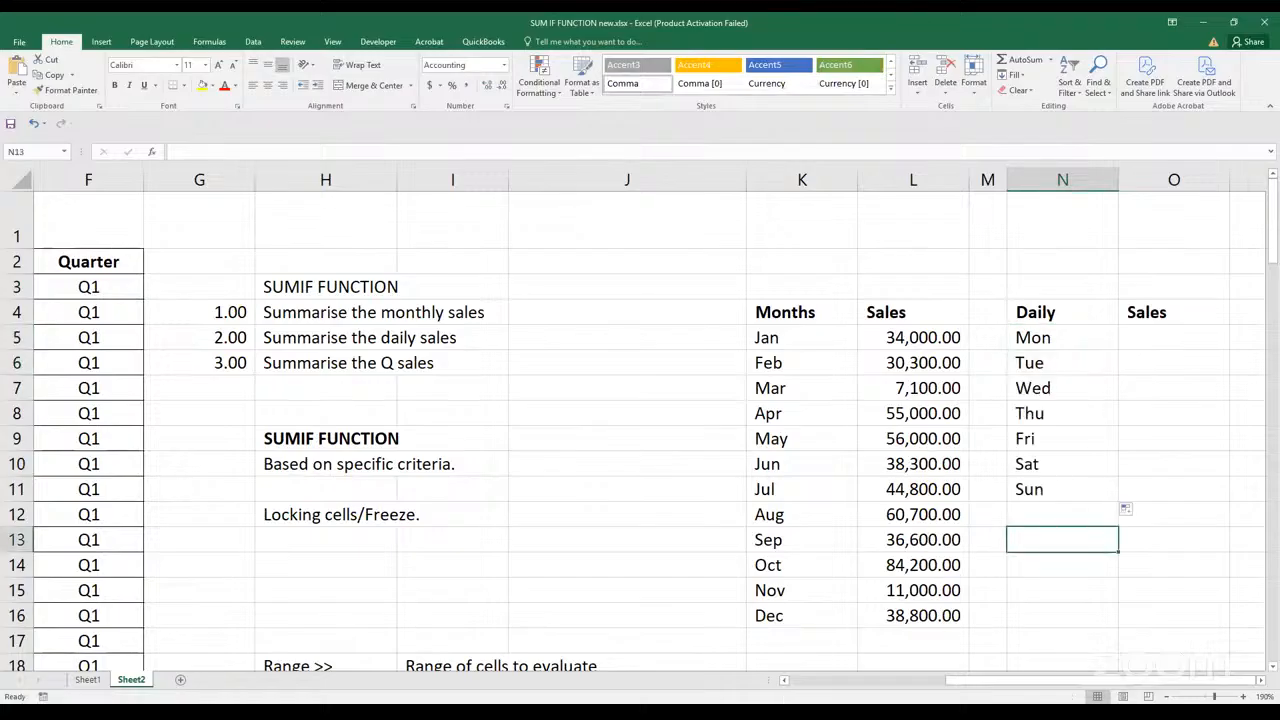
left_click(751, 653)
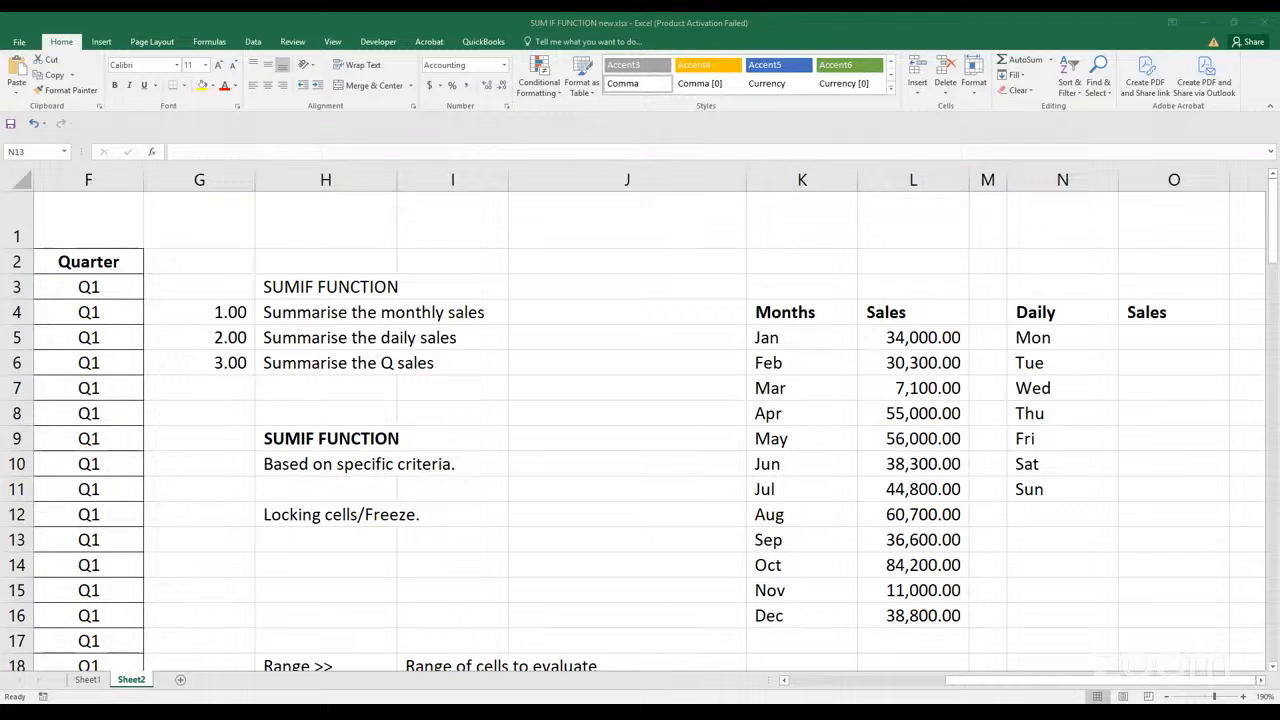
left_click(1038, 342)
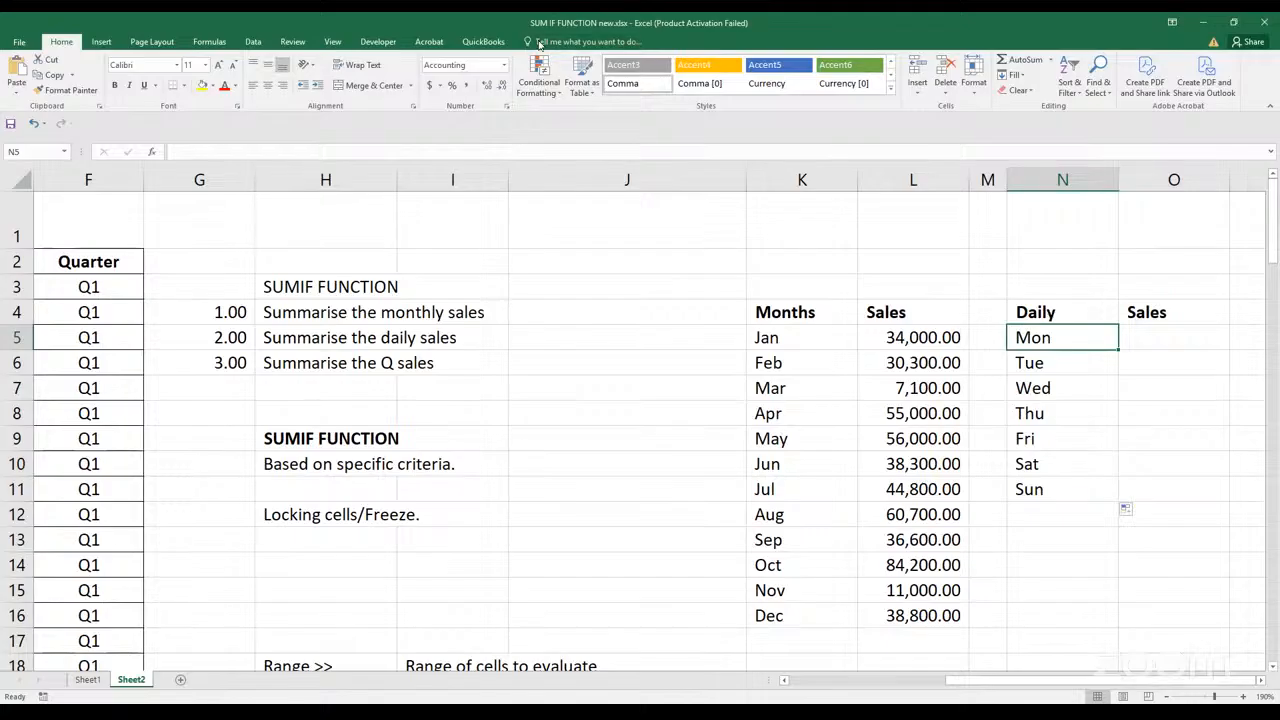
left_click(1162, 333)
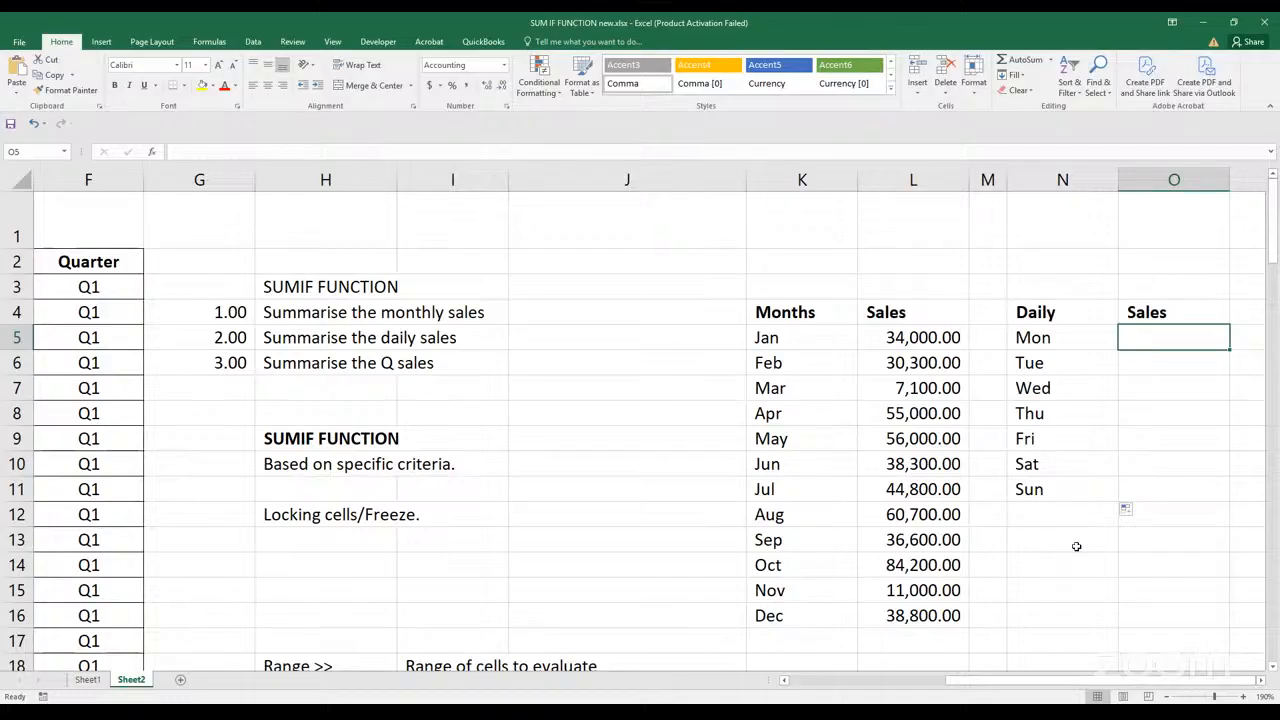
left_click_drag(994, 680, 957, 693)
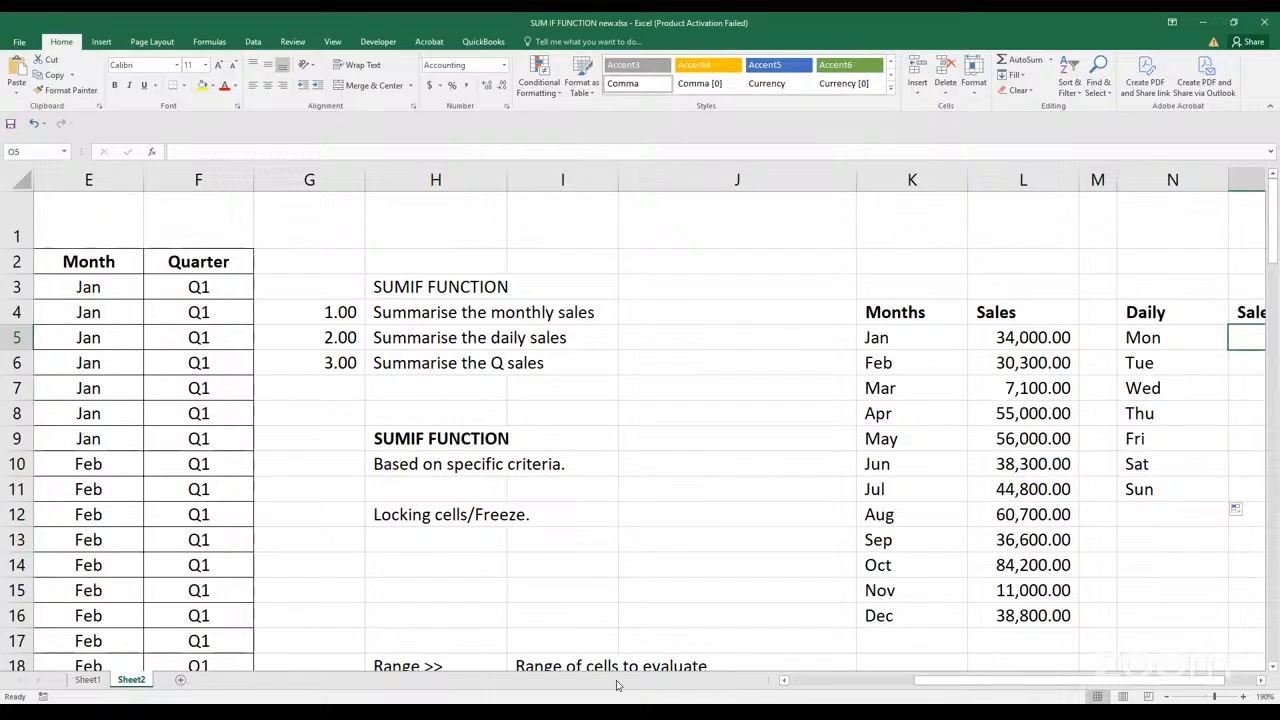
left_click(546, 617)
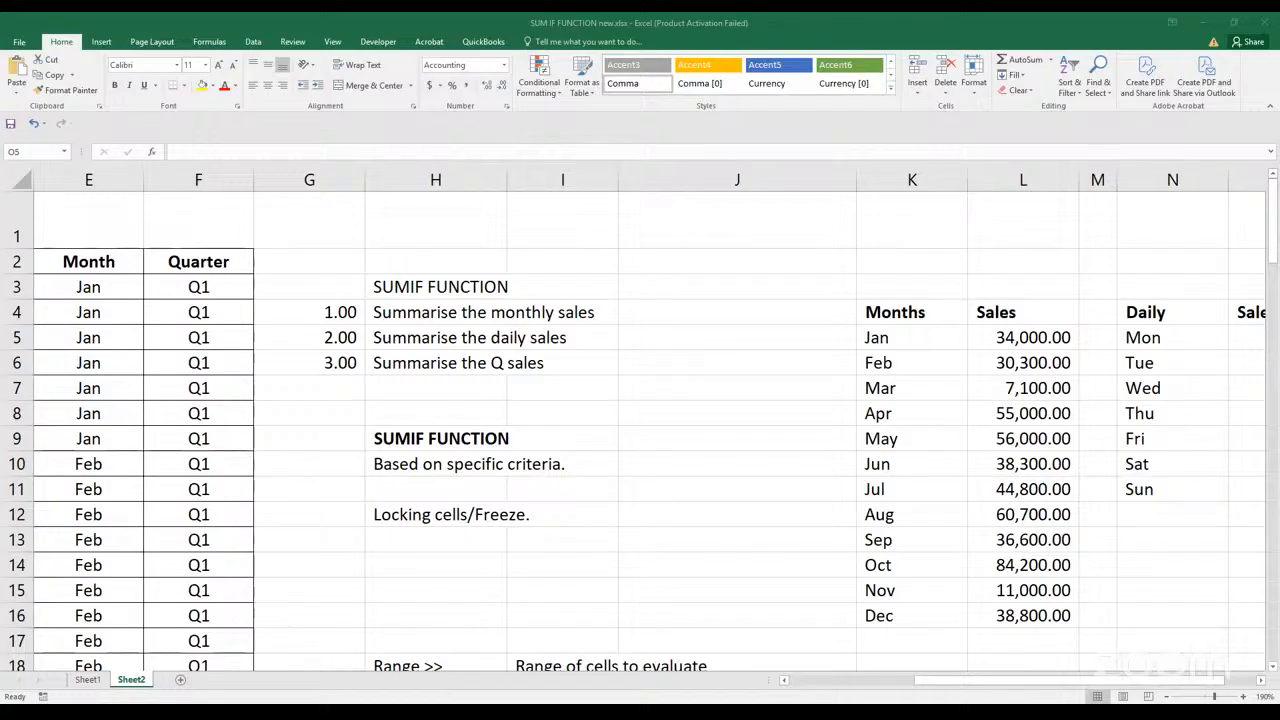
left_click(701, 124)
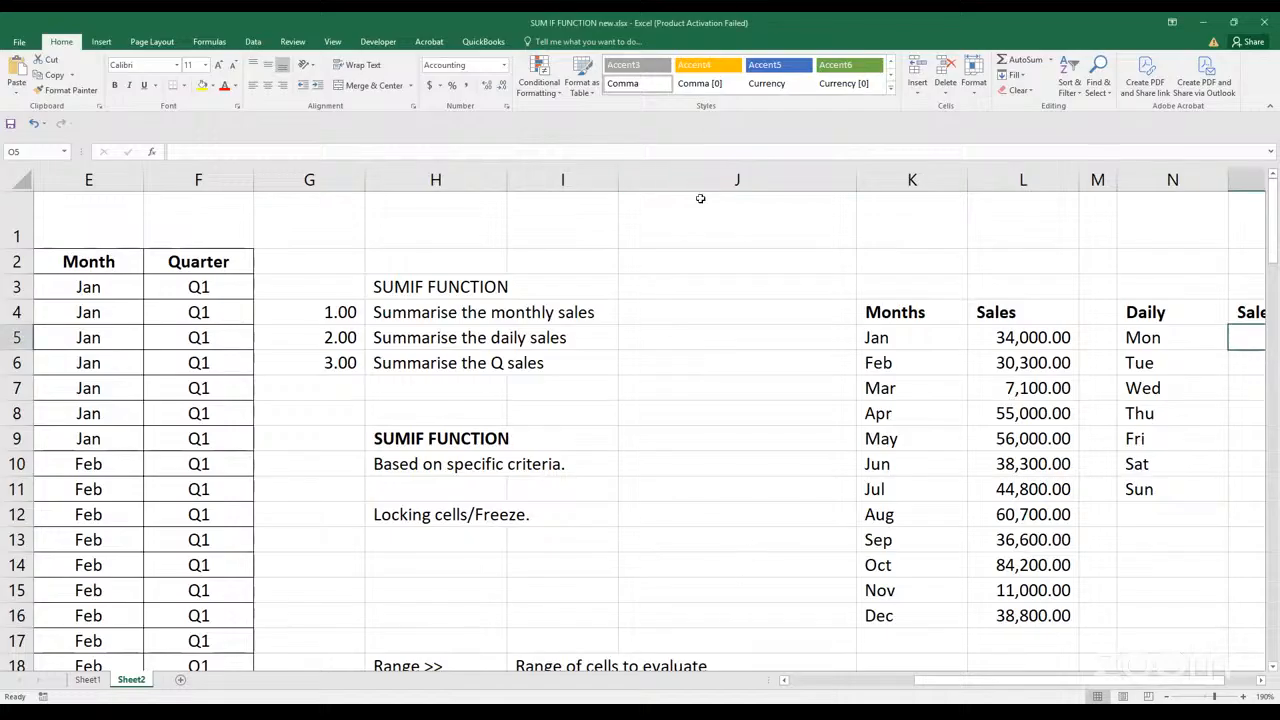
left_click(775, 616)
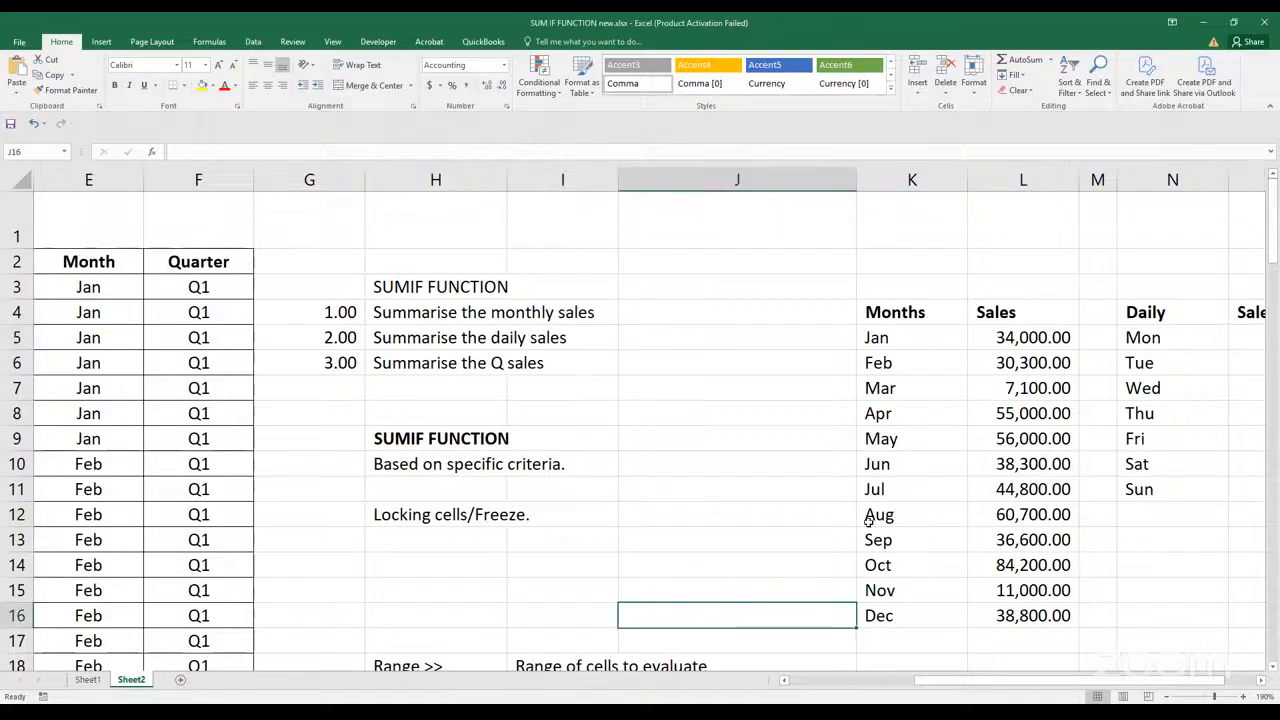
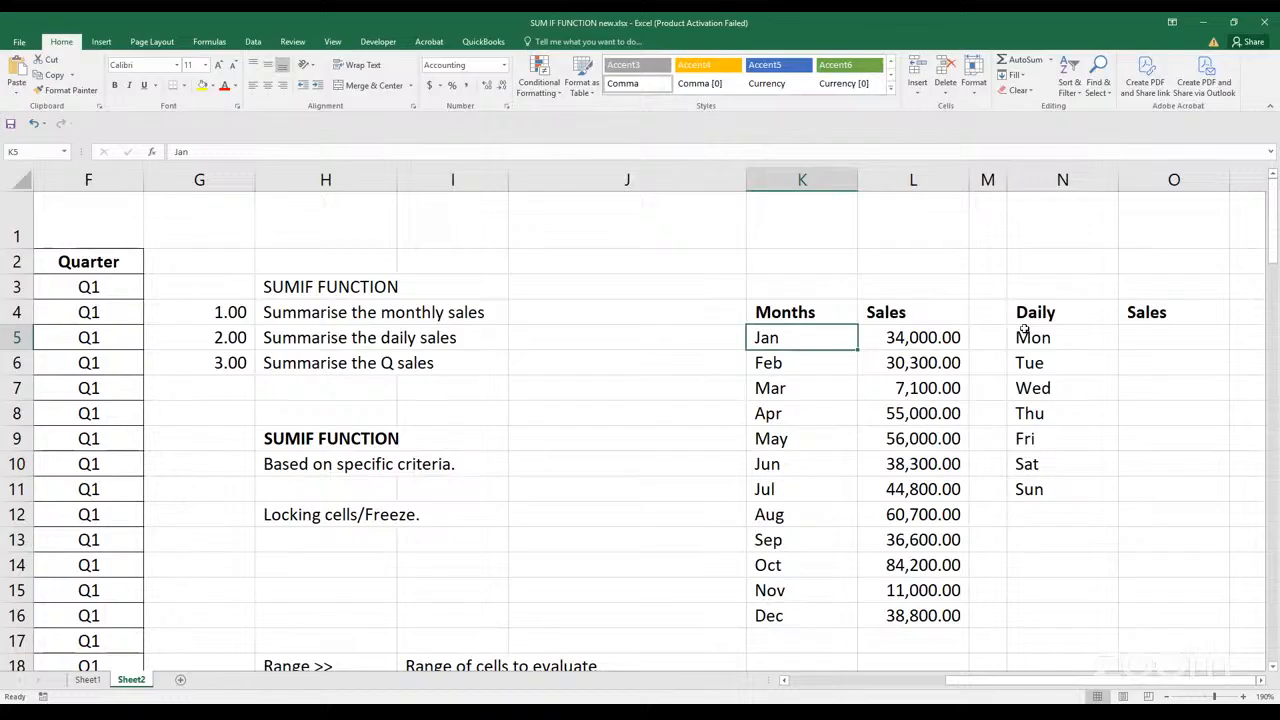
Start a SUMIF formula in O5 with the Day column D3:D102 as the range
left_click(1154, 344)
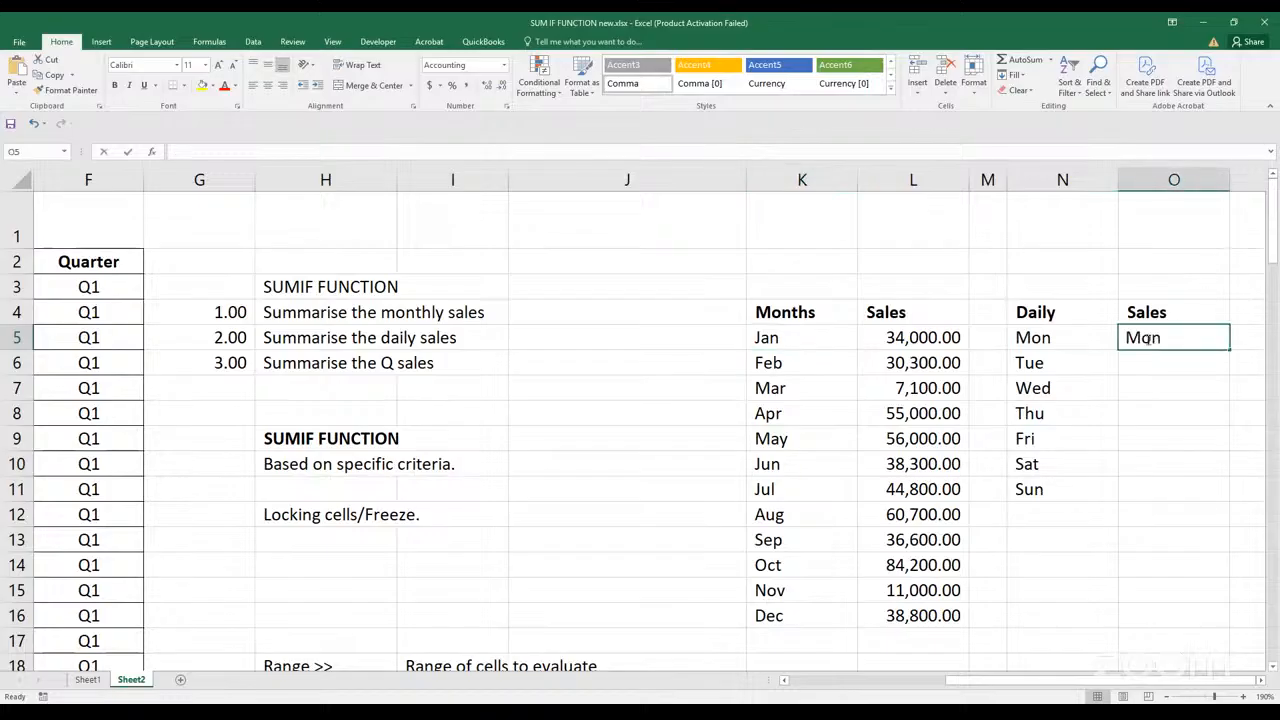
type("=")
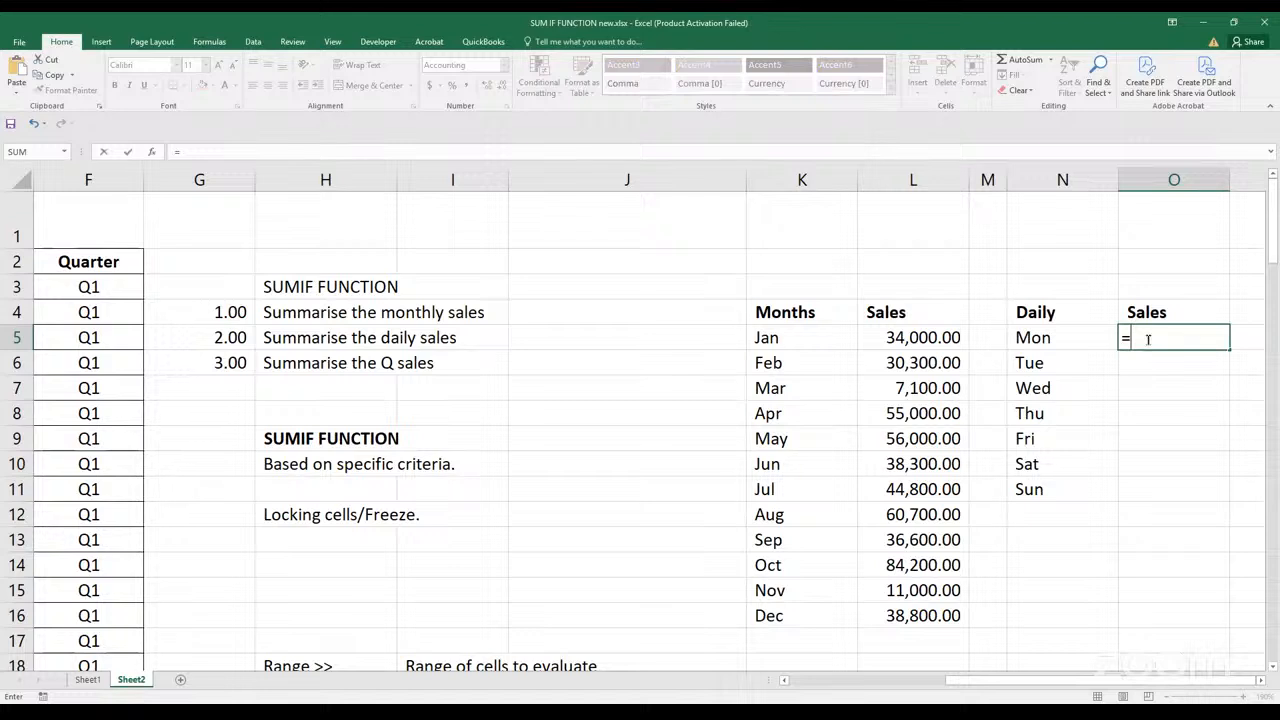
type("sumi")
key("Tab")
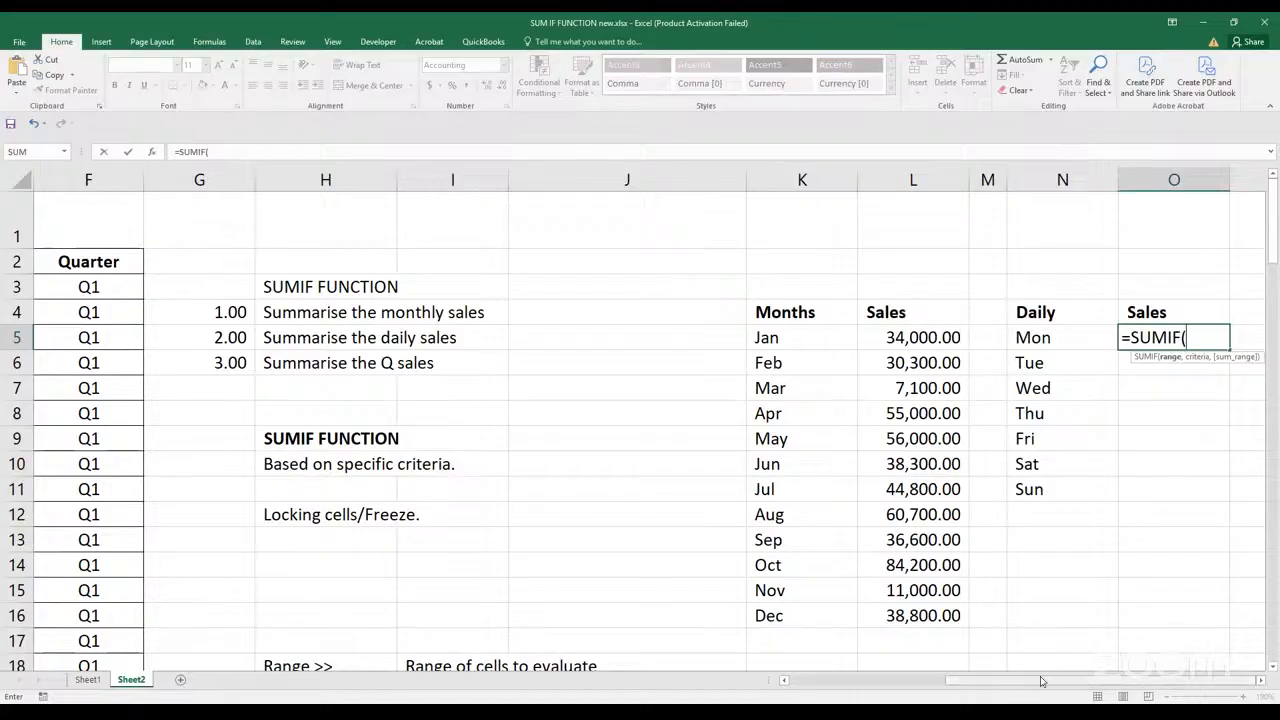
left_click_drag(1040, 681, 857, 694)
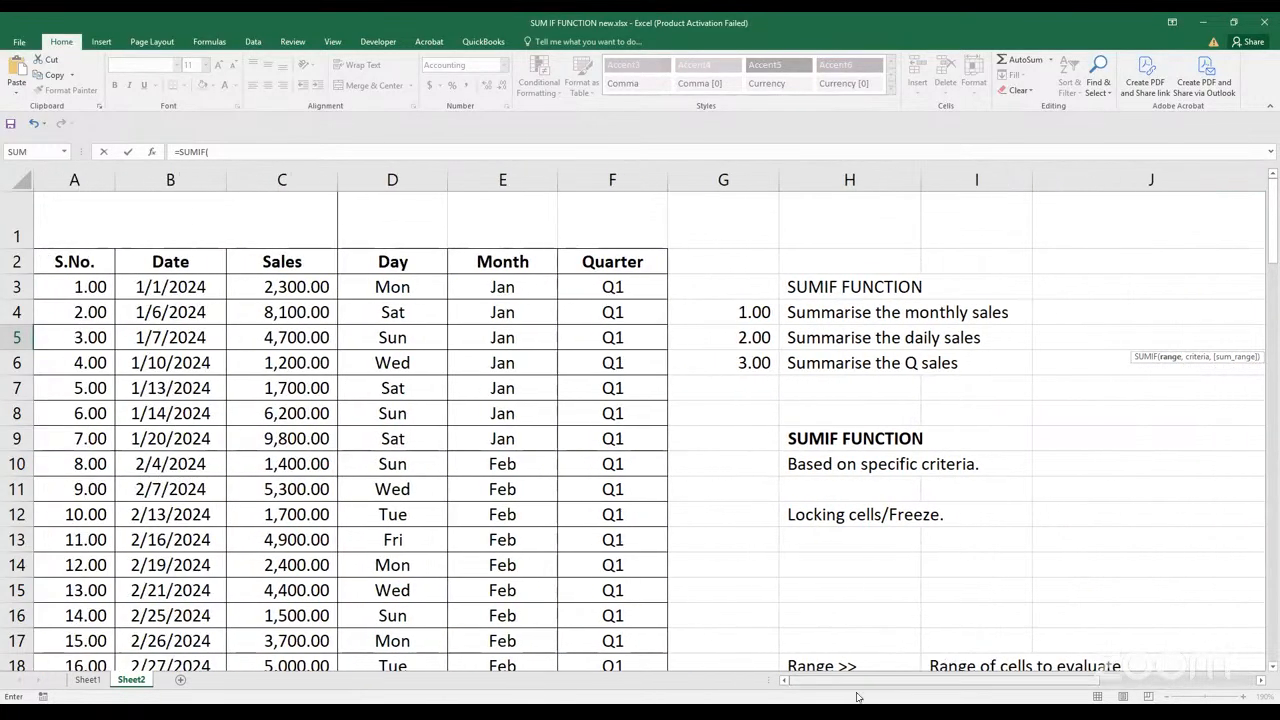
left_click(412, 287)
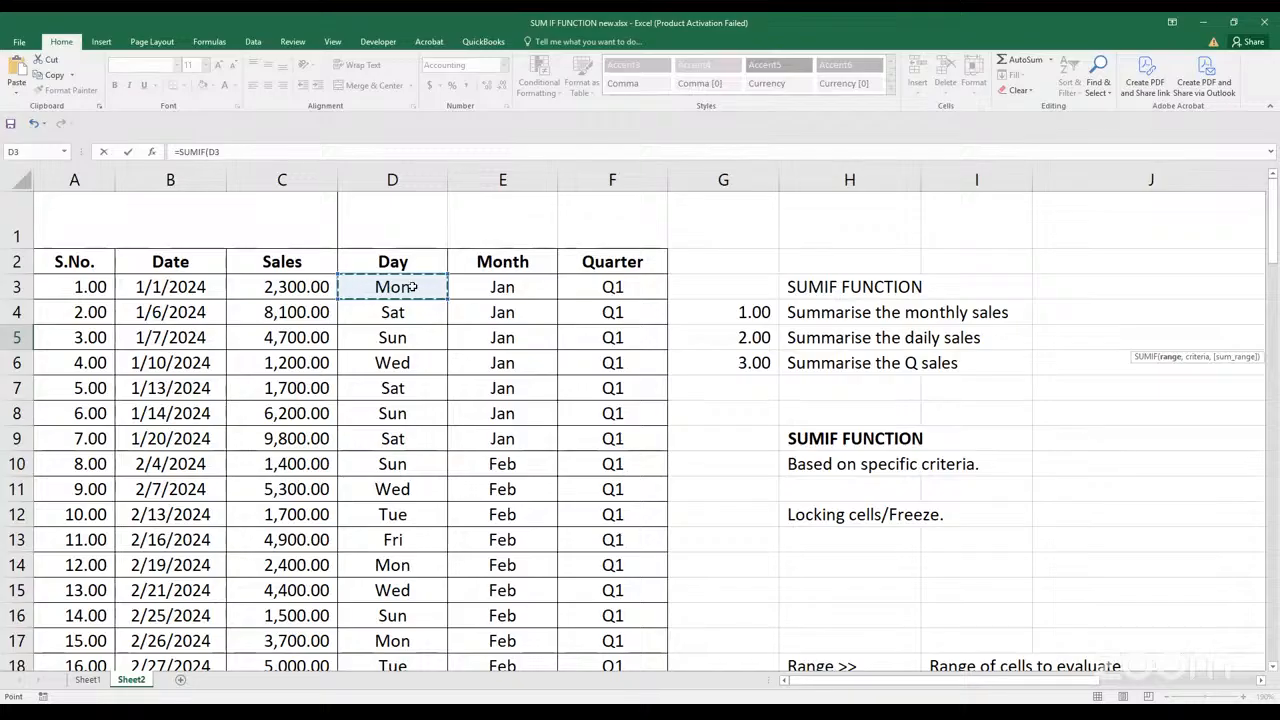
key("ctrl+shift+Down")
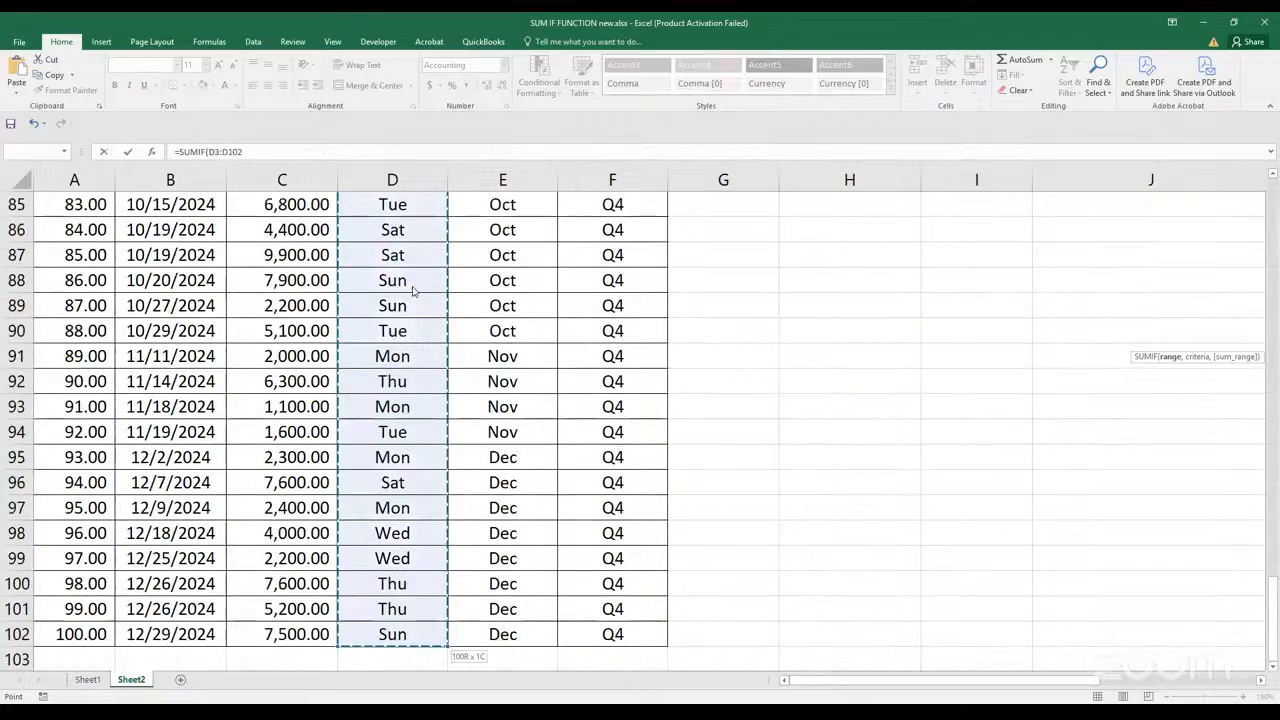
left_click(410, 155)
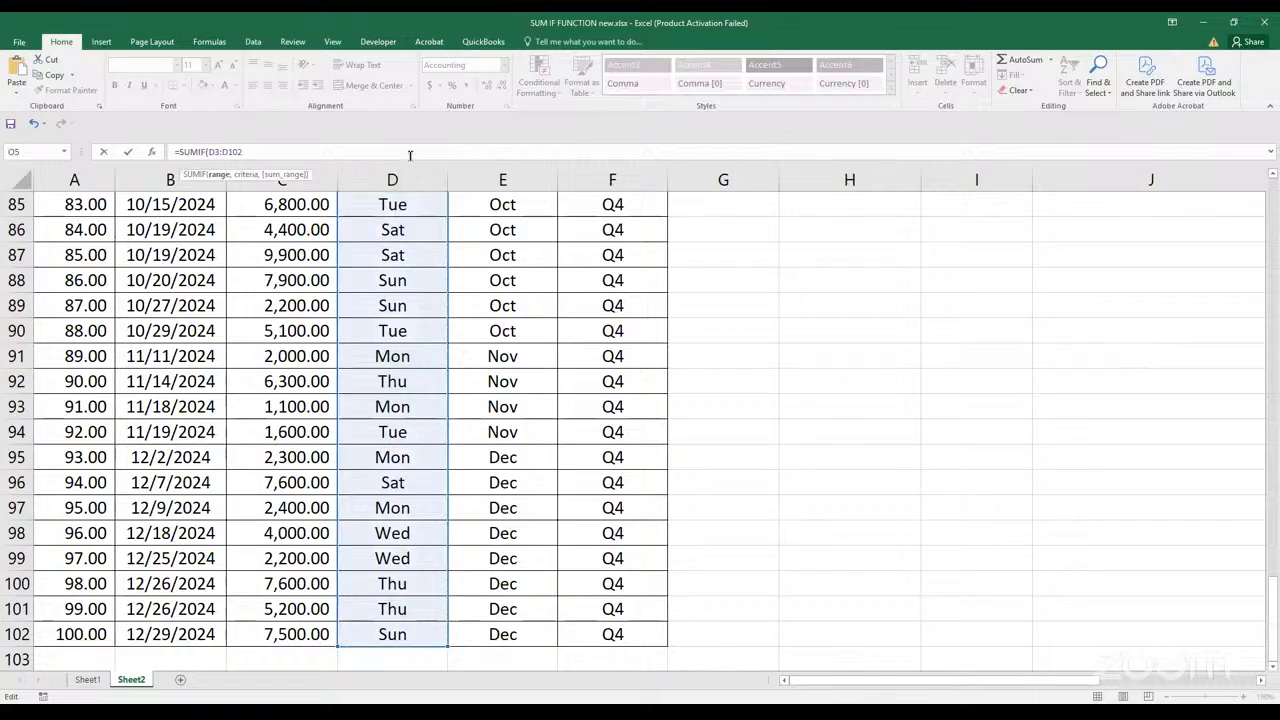
type(",")
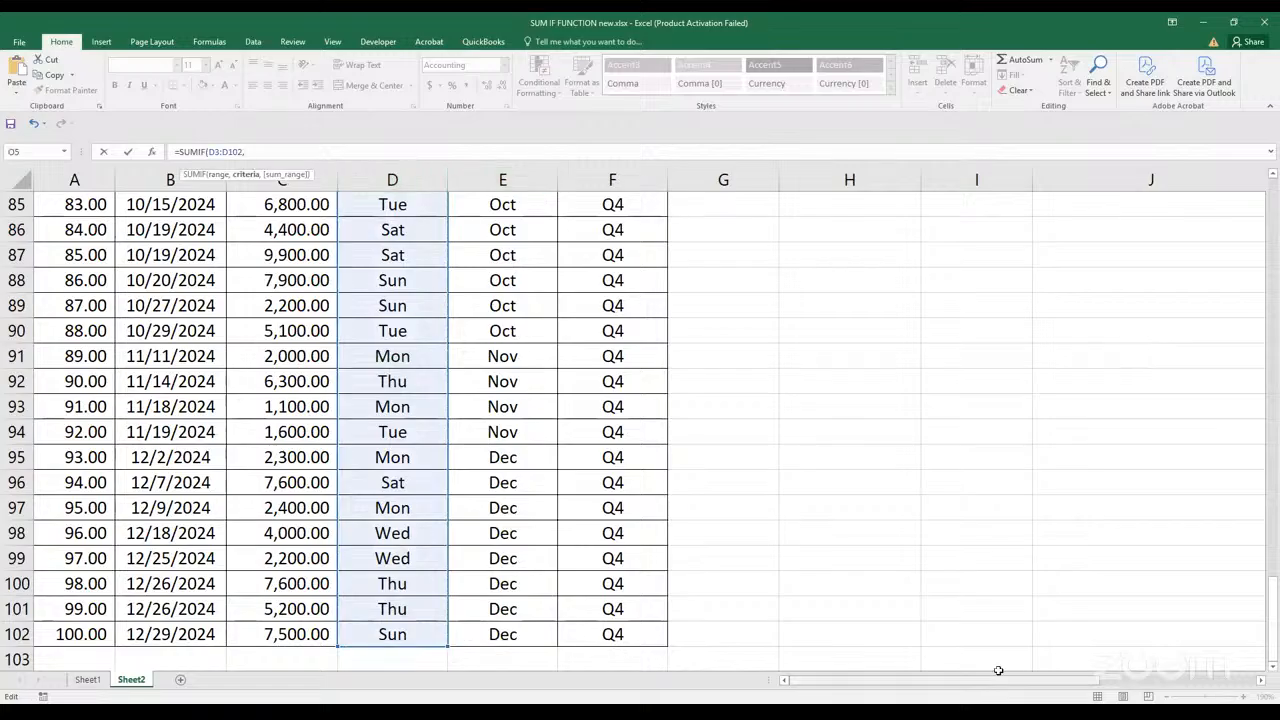
Complete the O5 SUMIF formula with N5 as the criterion and the Sales column C3:C102 as the sum range
scroll(1004, 689, "right", 5)
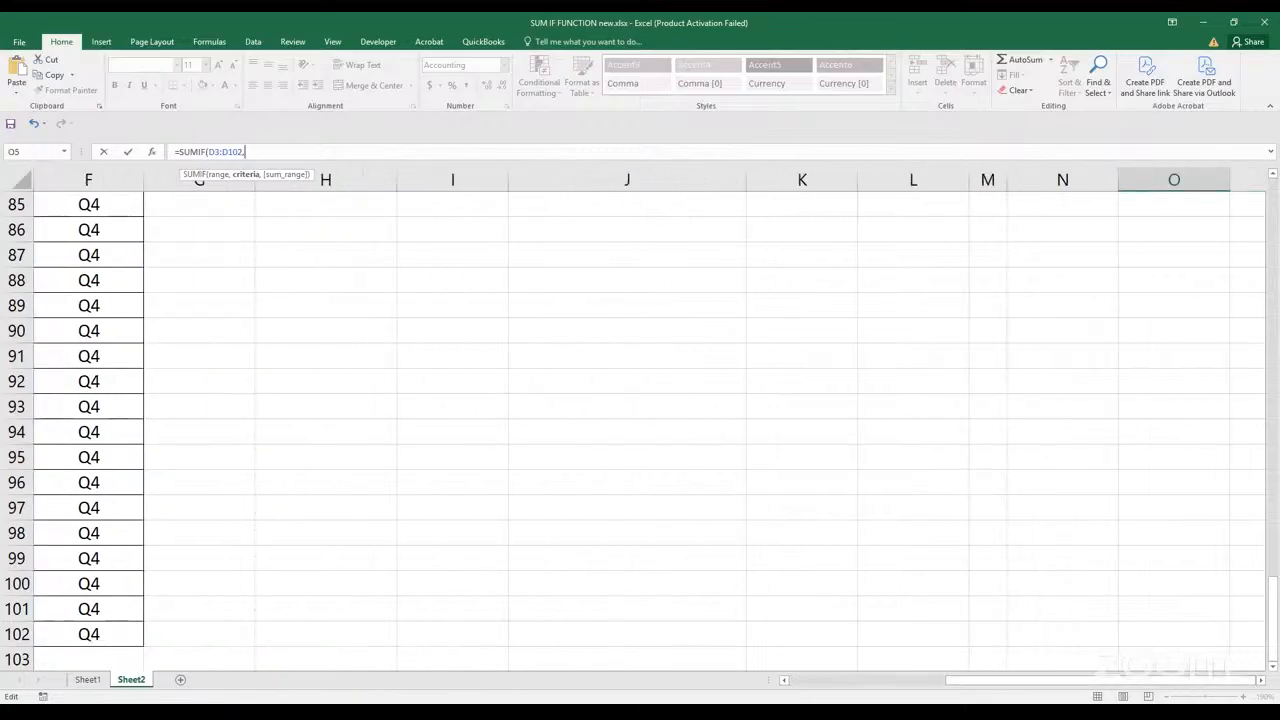
left_click_drag(1274, 613, 1241, 55)
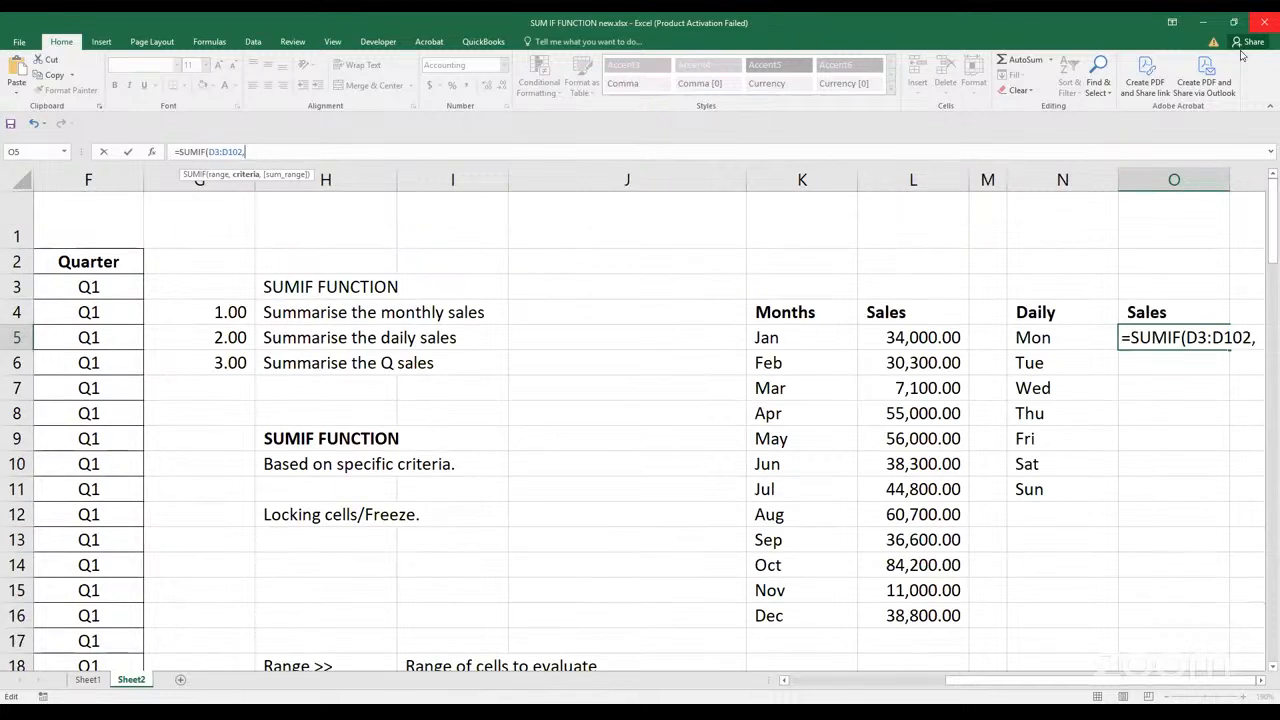
left_click(1056, 340)
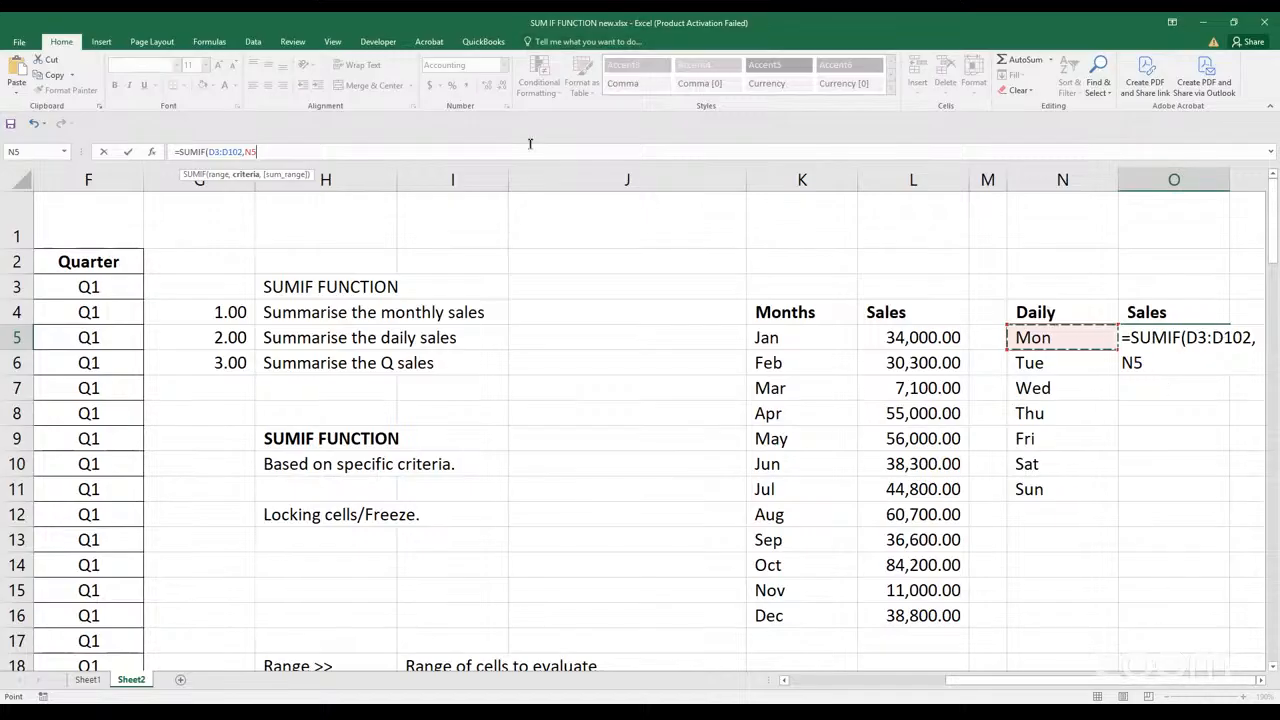
type(",")
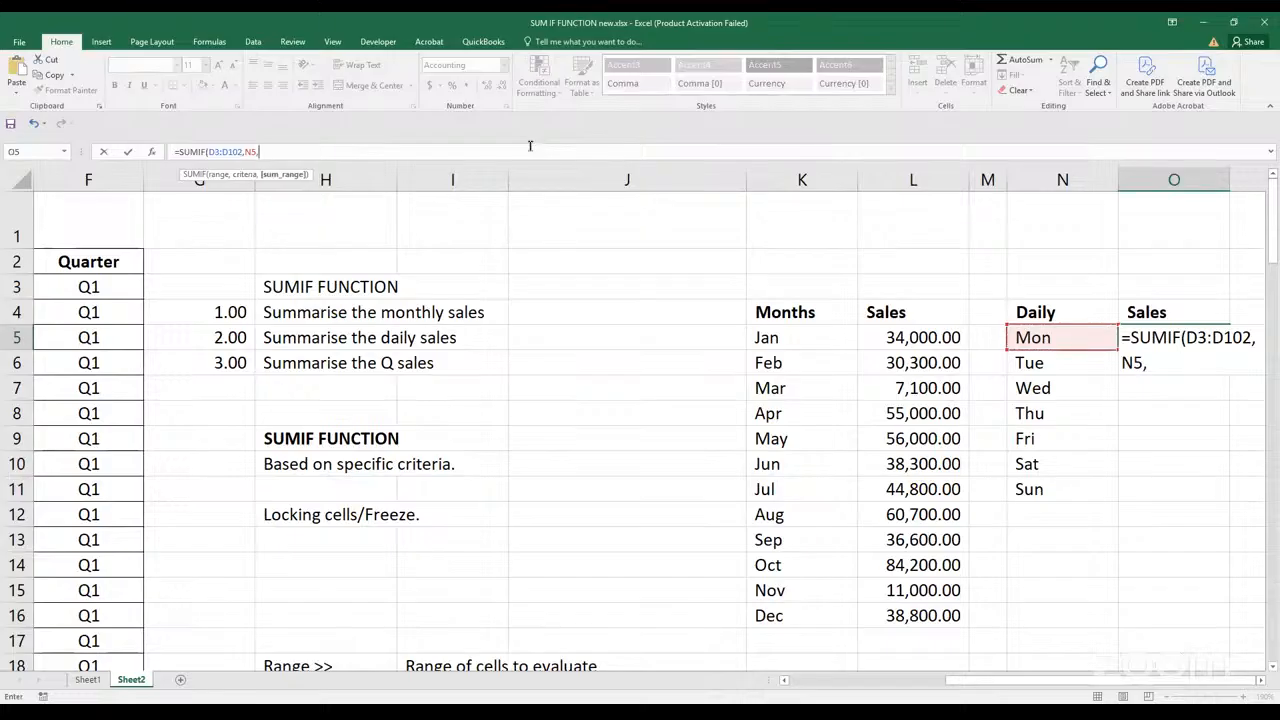
left_click_drag(1045, 681, 824, 681)
left_click(301, 287)
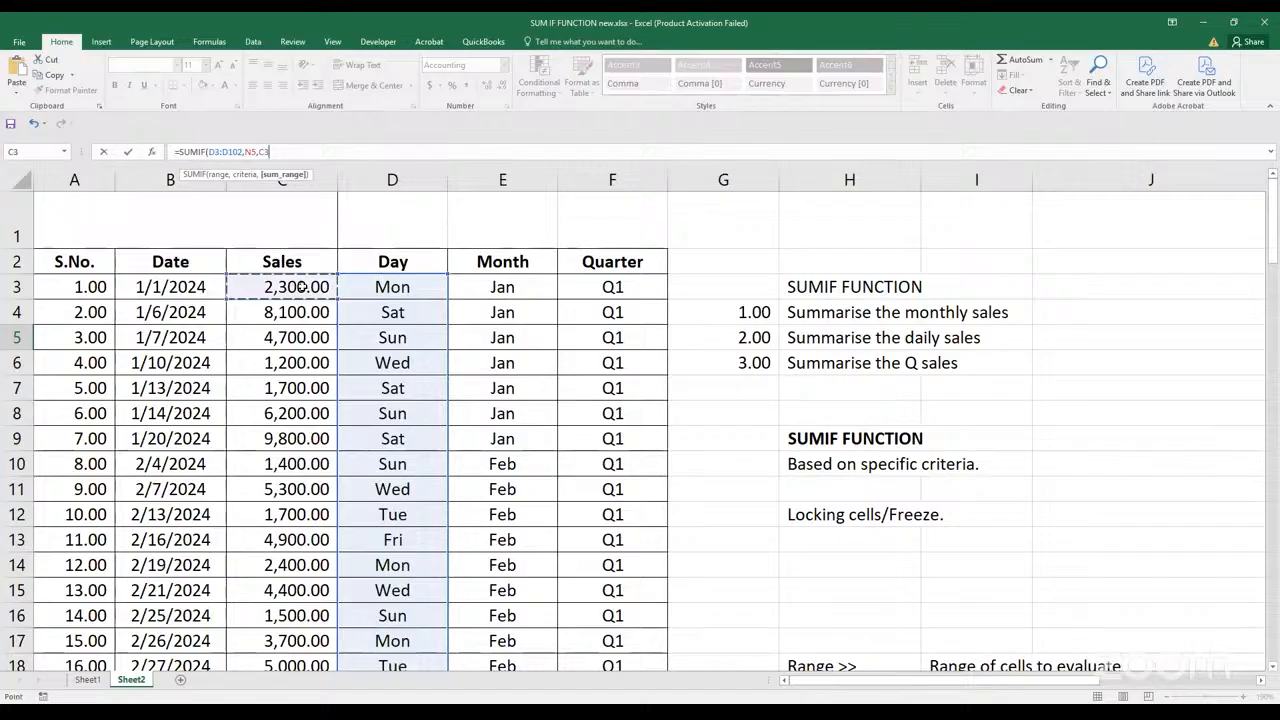
key("ctrl+shift+Down")
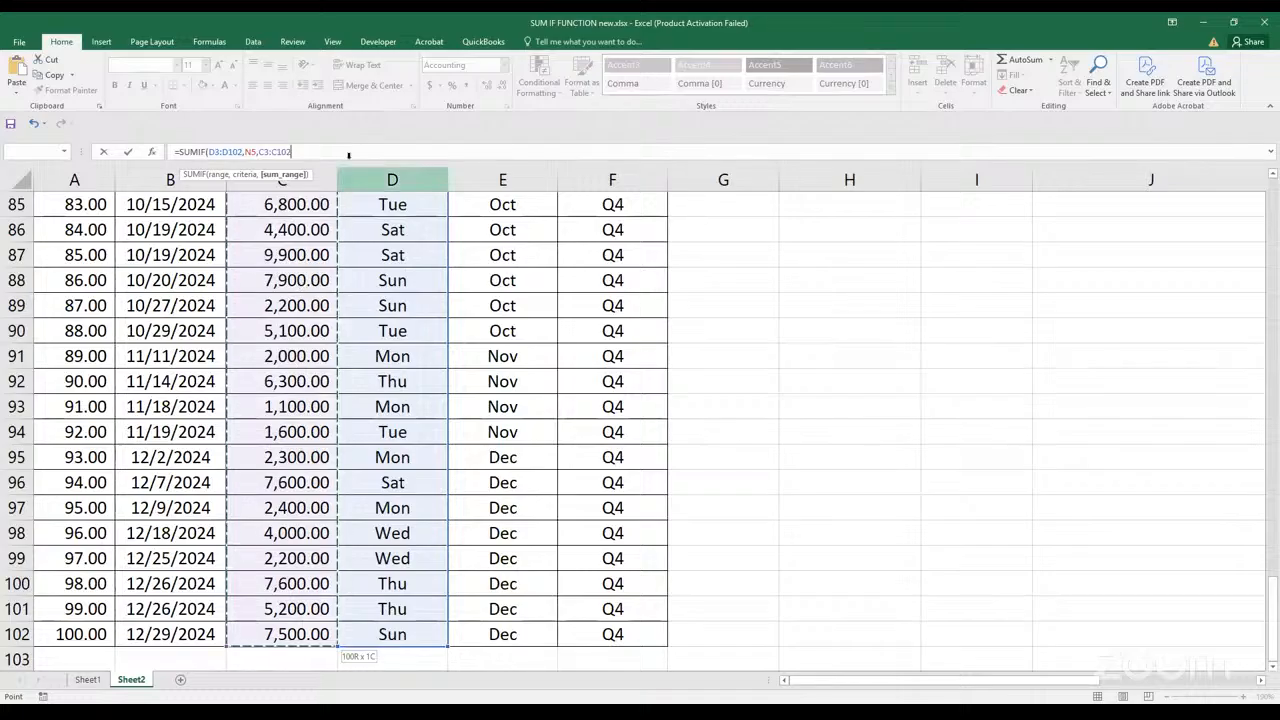
key("Return")
scroll(1200, 440, "up", 2)
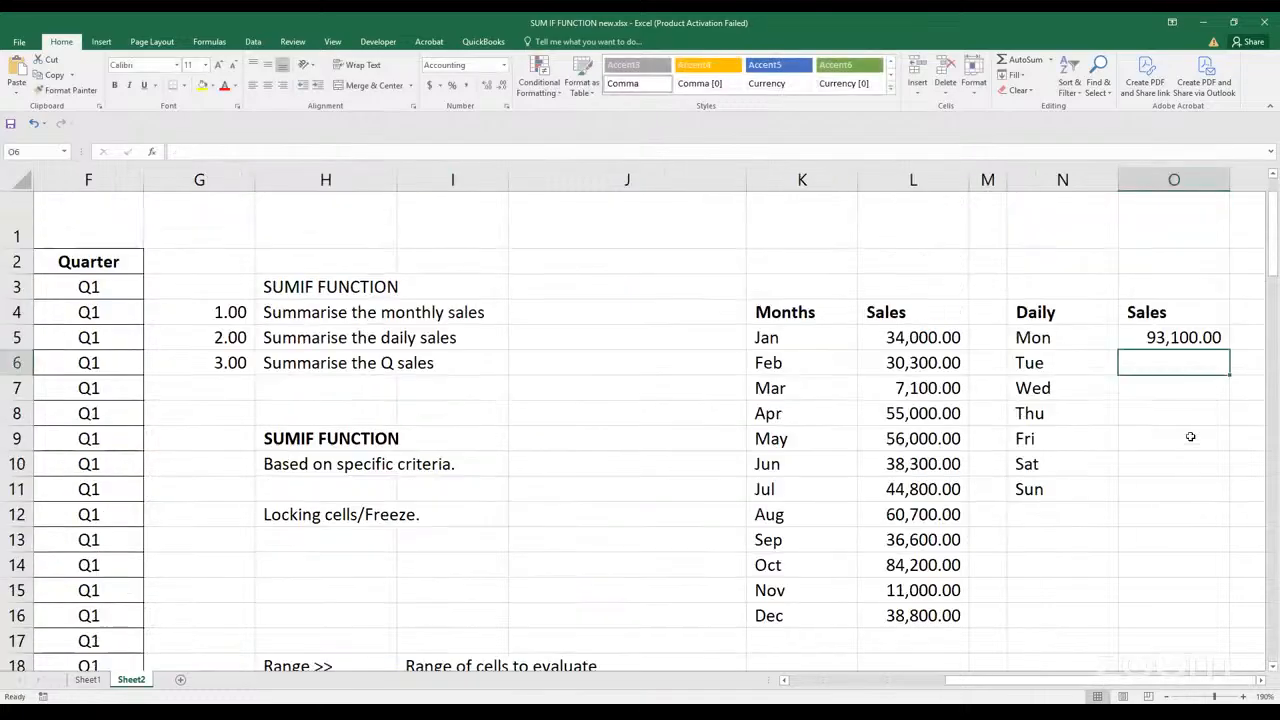
Make the criteria range D3:D102 in the O5 formula absolute as $D$3:$D$102
scroll(1273, 686, "right", 2)
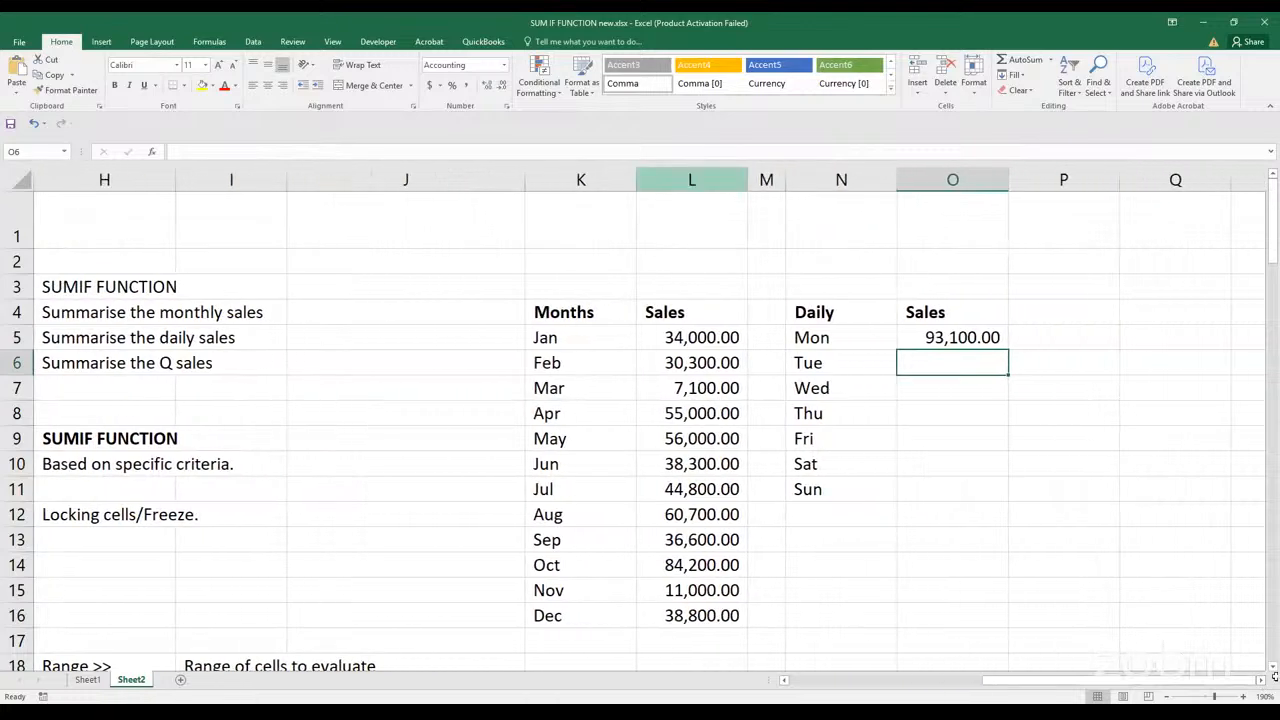
left_click(680, 105)
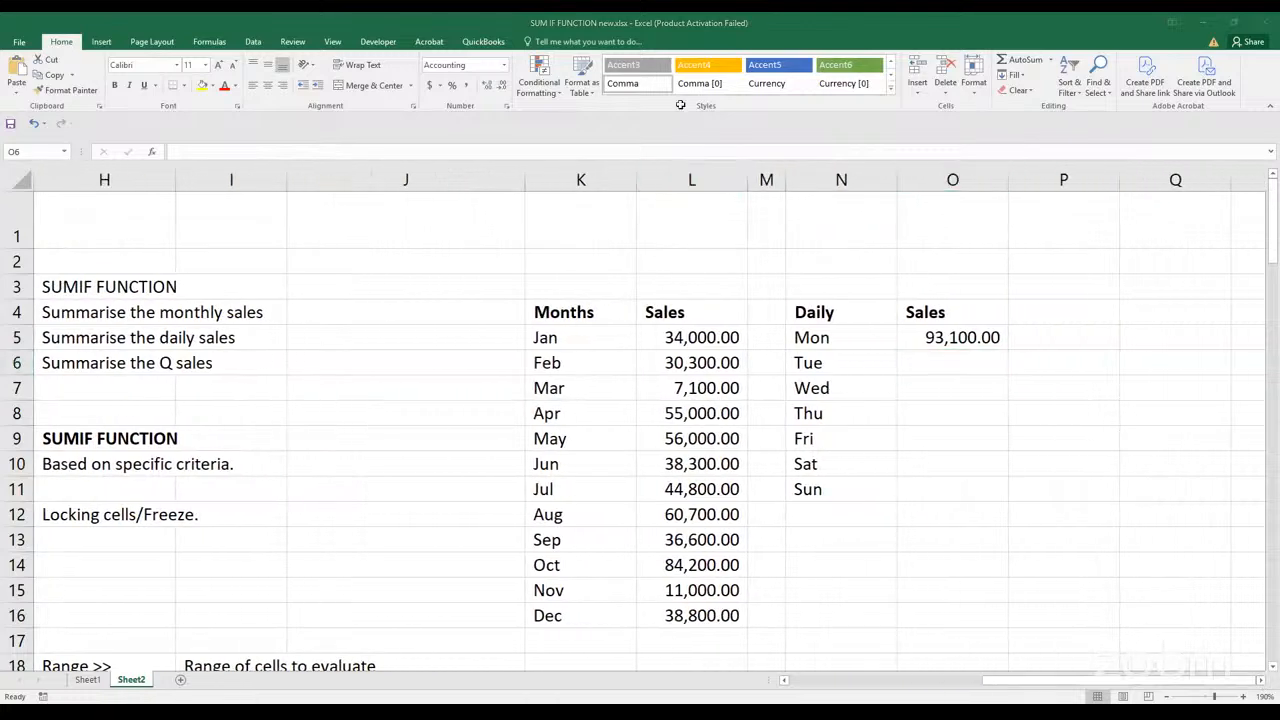
left_click(946, 389)
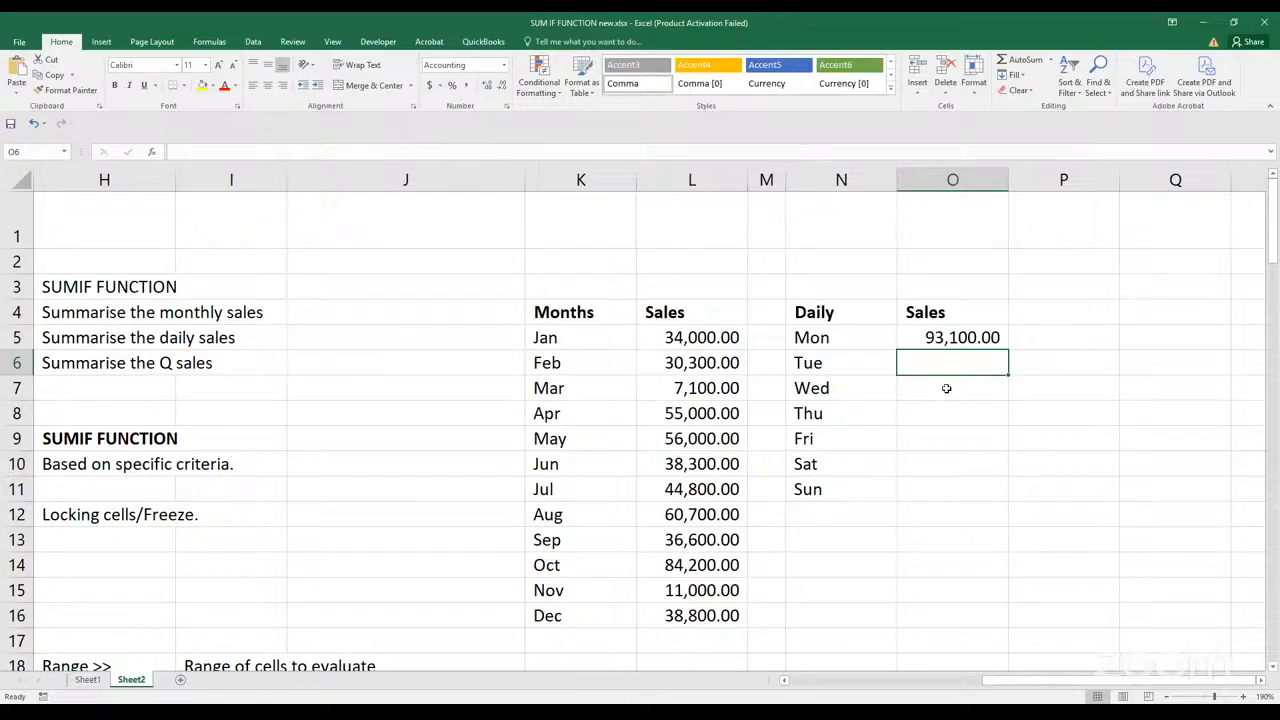
left_click(952, 339)
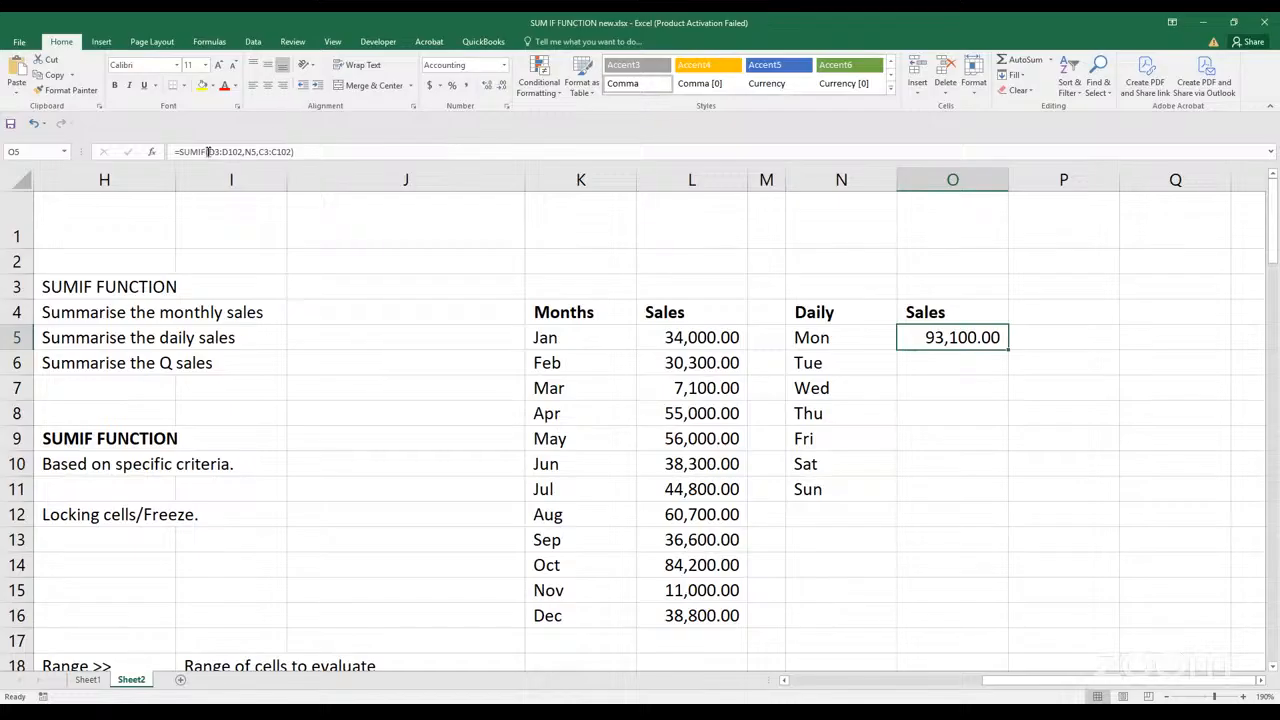
left_click_drag(208, 152, 240, 150)
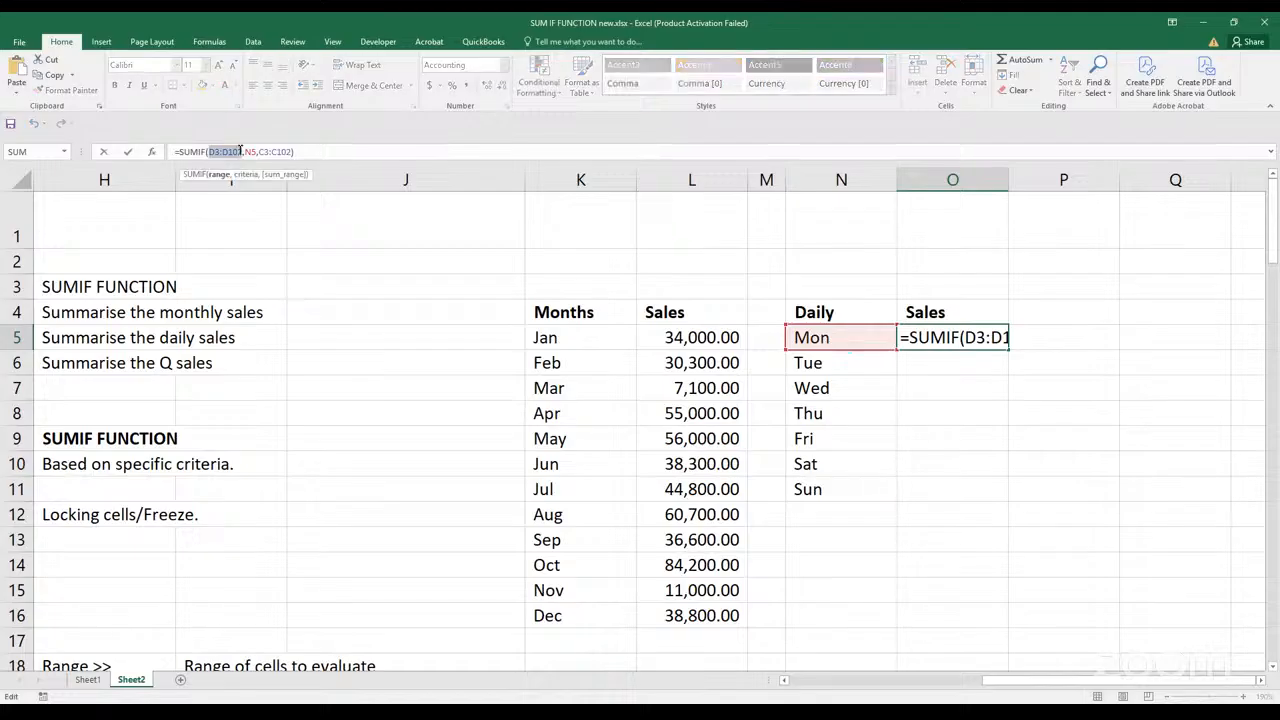
key("F4")
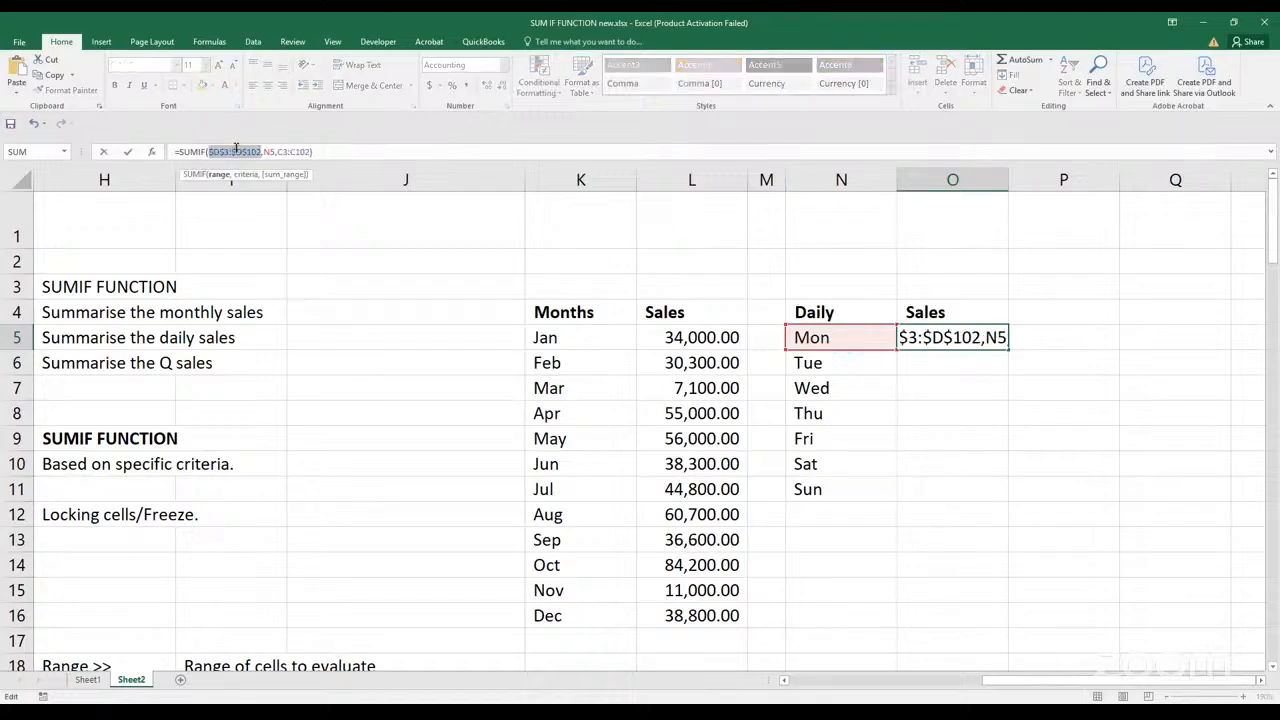
Make the sum range absolute as $C$3:$C$102 in the O5 formula and fill the formula down to O11
left_click_drag(277, 151, 306, 150)
left_click(281, 151)
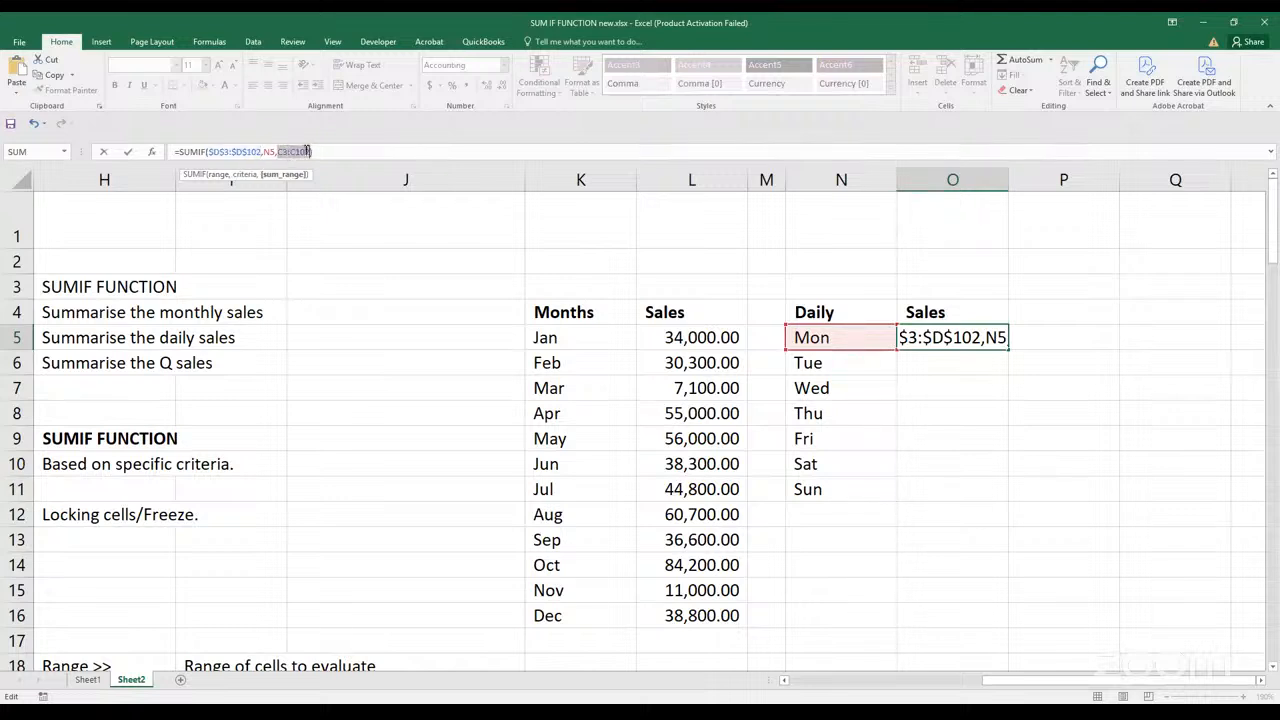
key("F4")
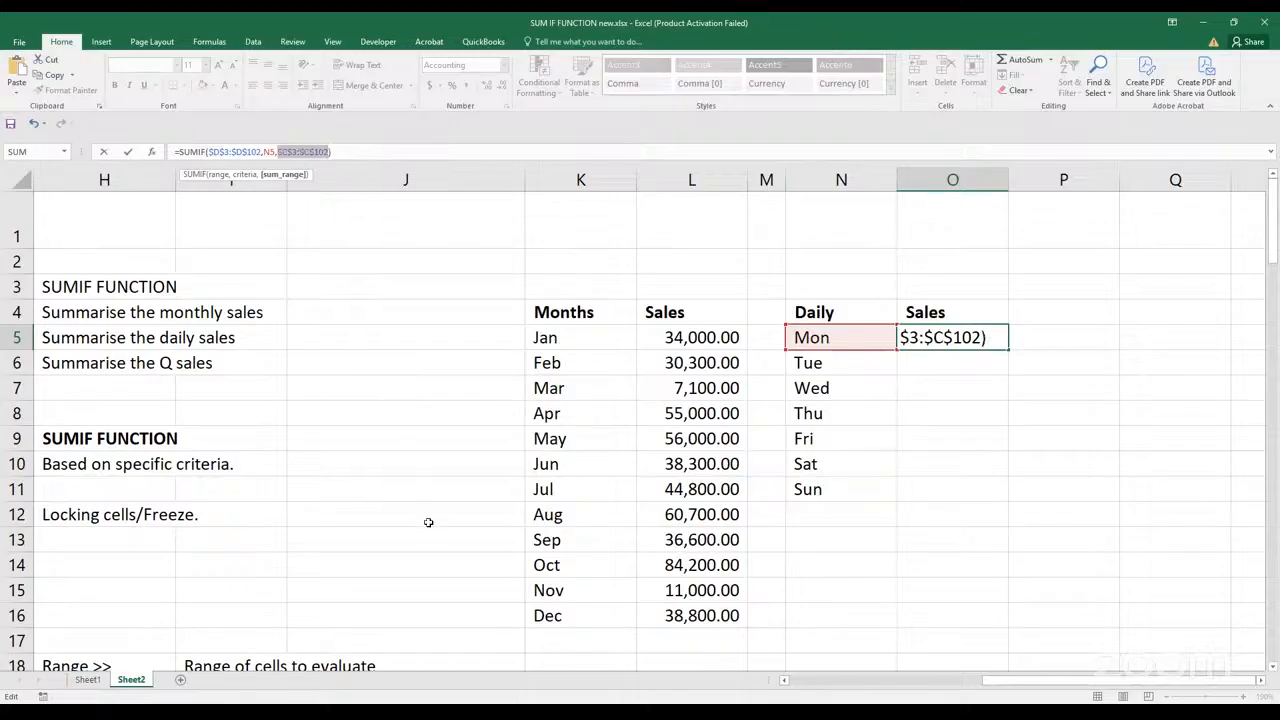
key("Return")
left_click(976, 338)
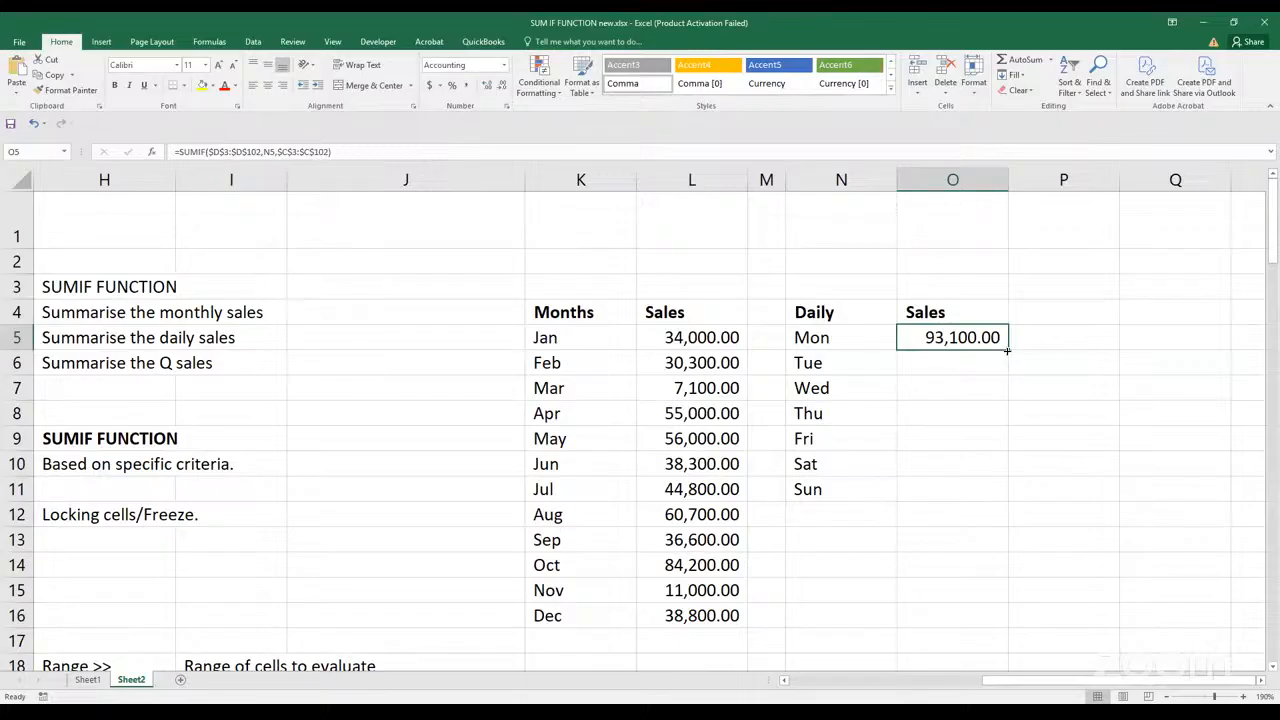
double_click(1007, 349)
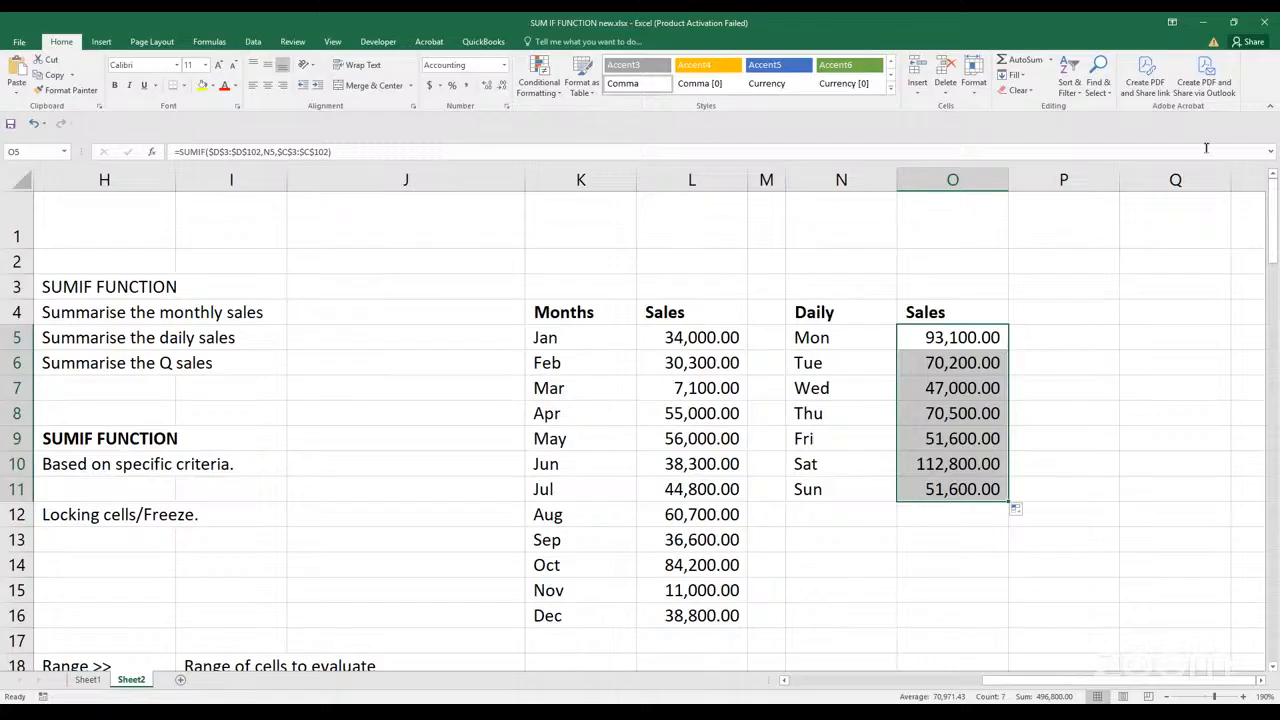
Narrow column P as a spacer and enter the heading Quarter in Q4
left_click_drag(1119, 175, 1055, 176)
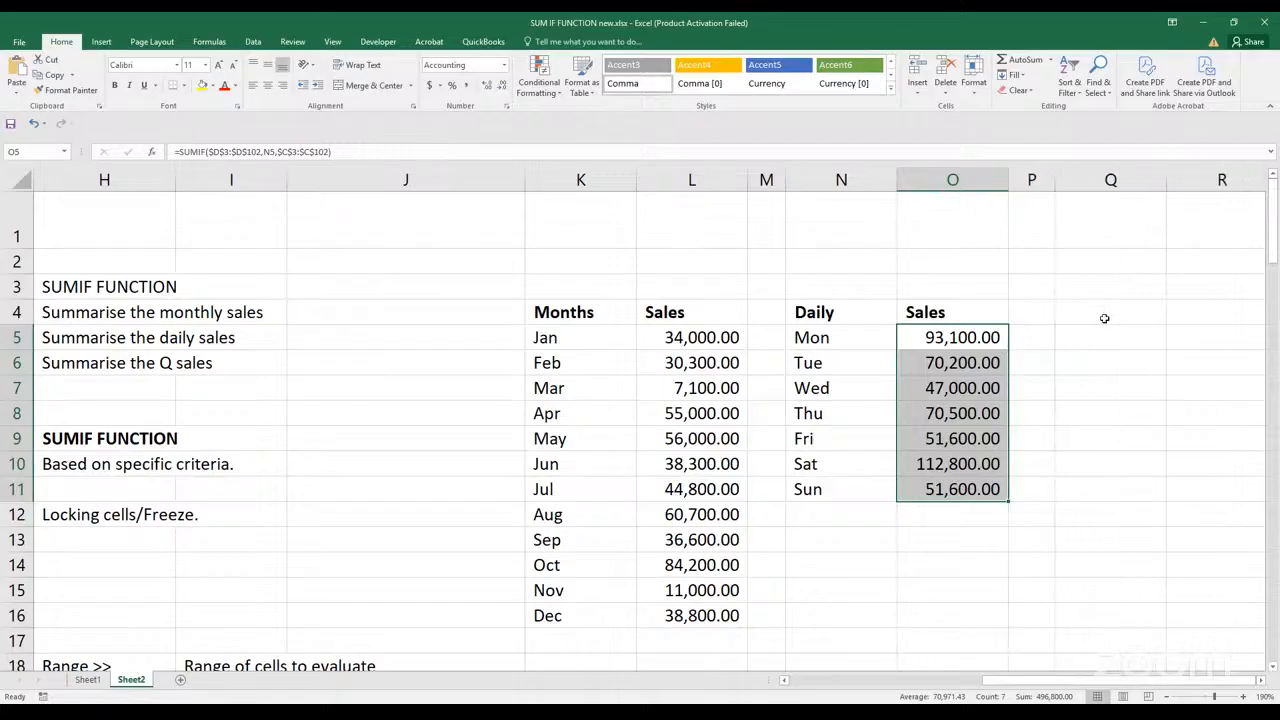
left_click(1104, 318)
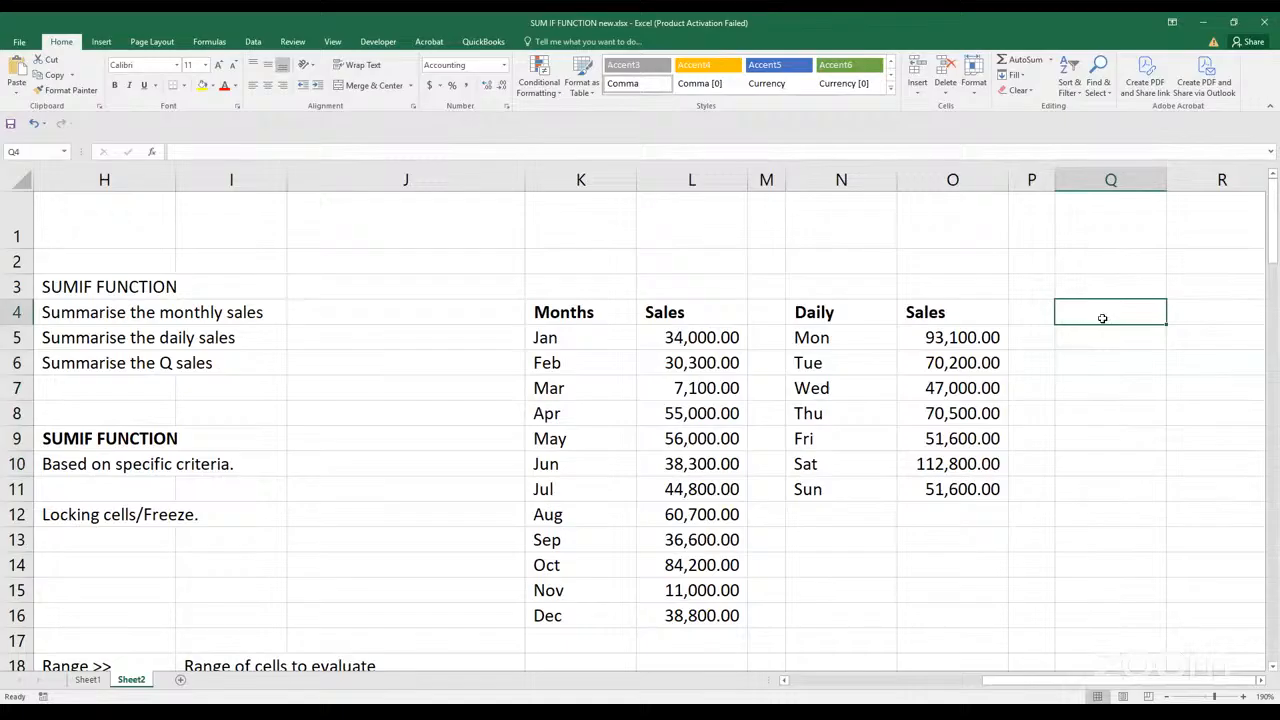
type("Quarter")
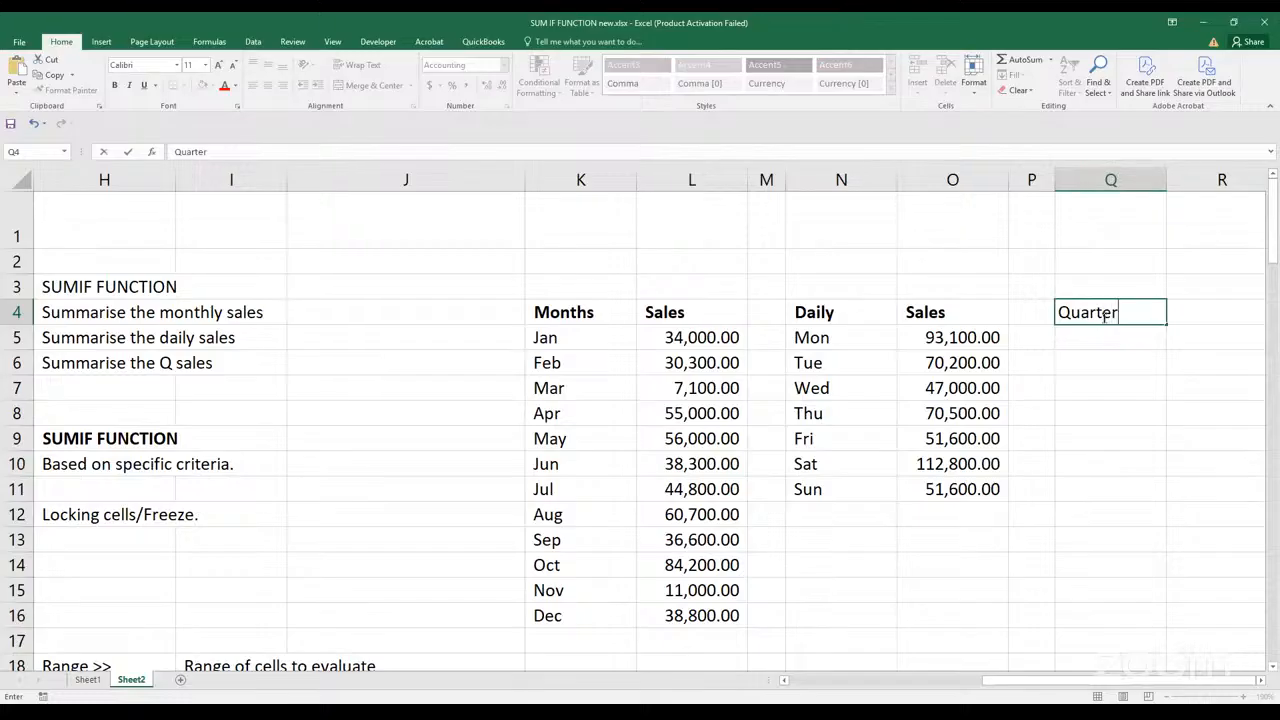
left_click(1104, 338)
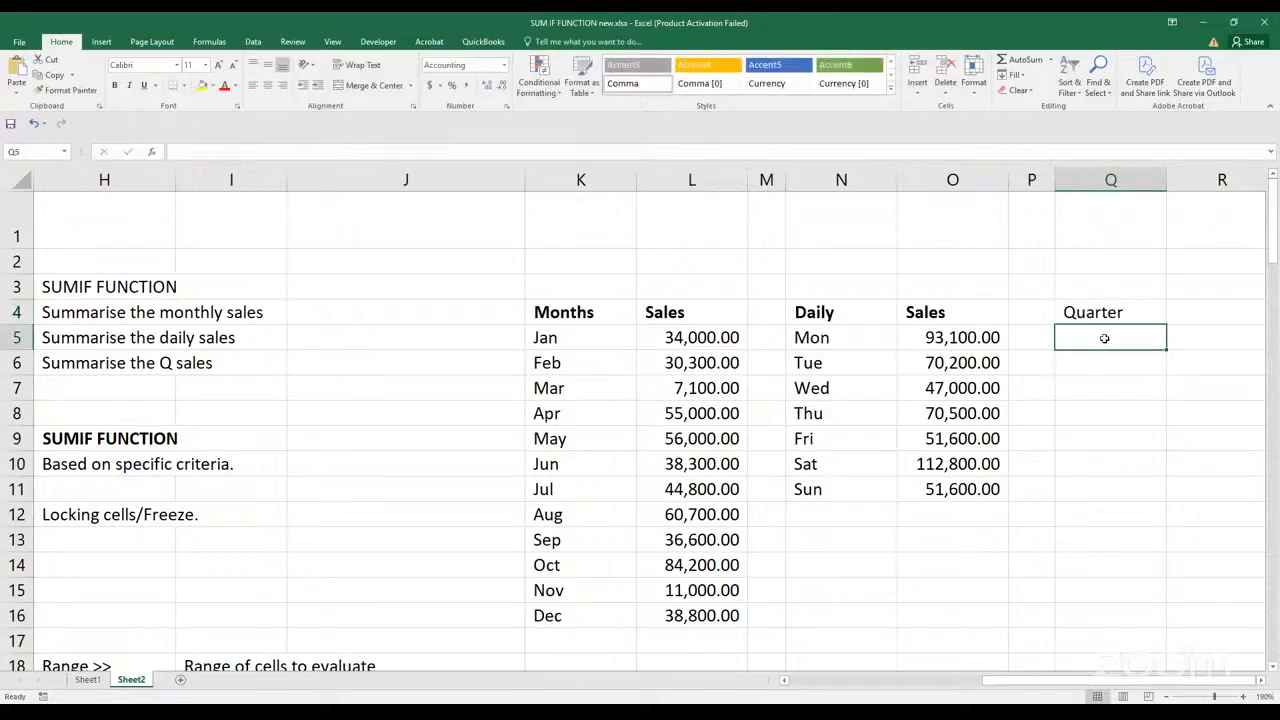
left_click_drag(1015, 687, 883, 651)
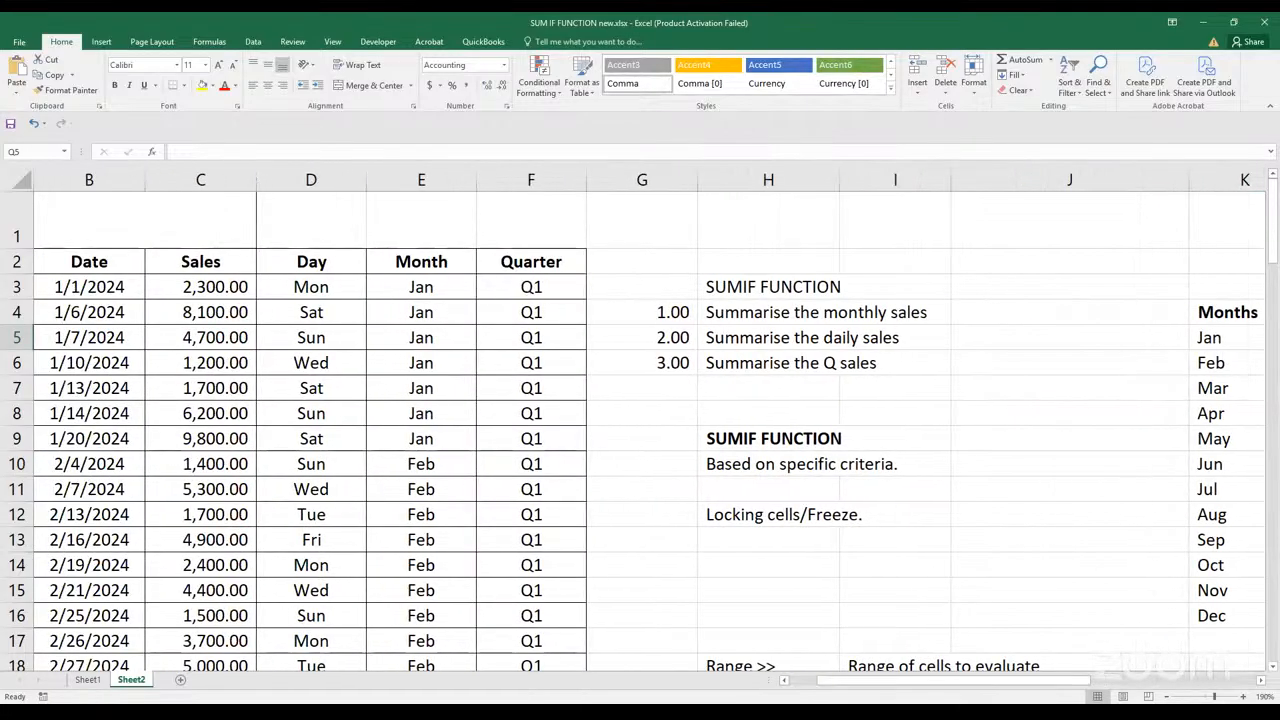
left_click_drag(1157, 697, 1160, 692)
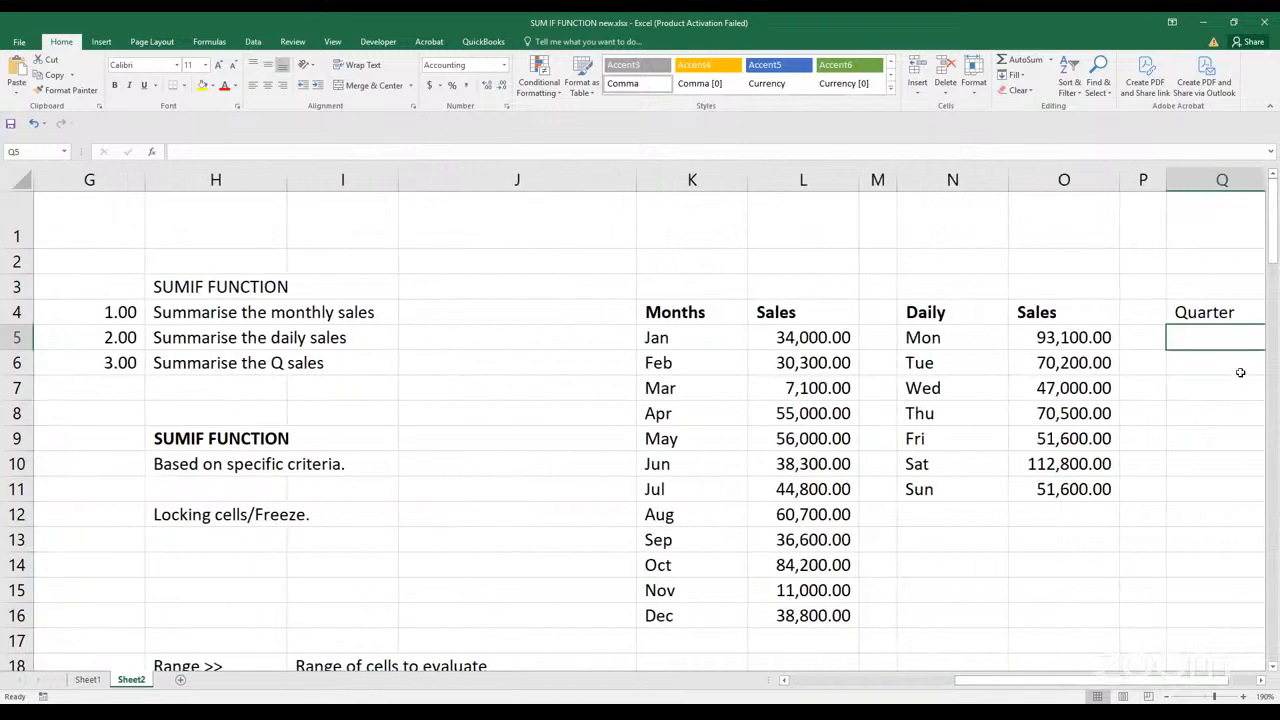
type("Quarter")
key("ctrl+Return")
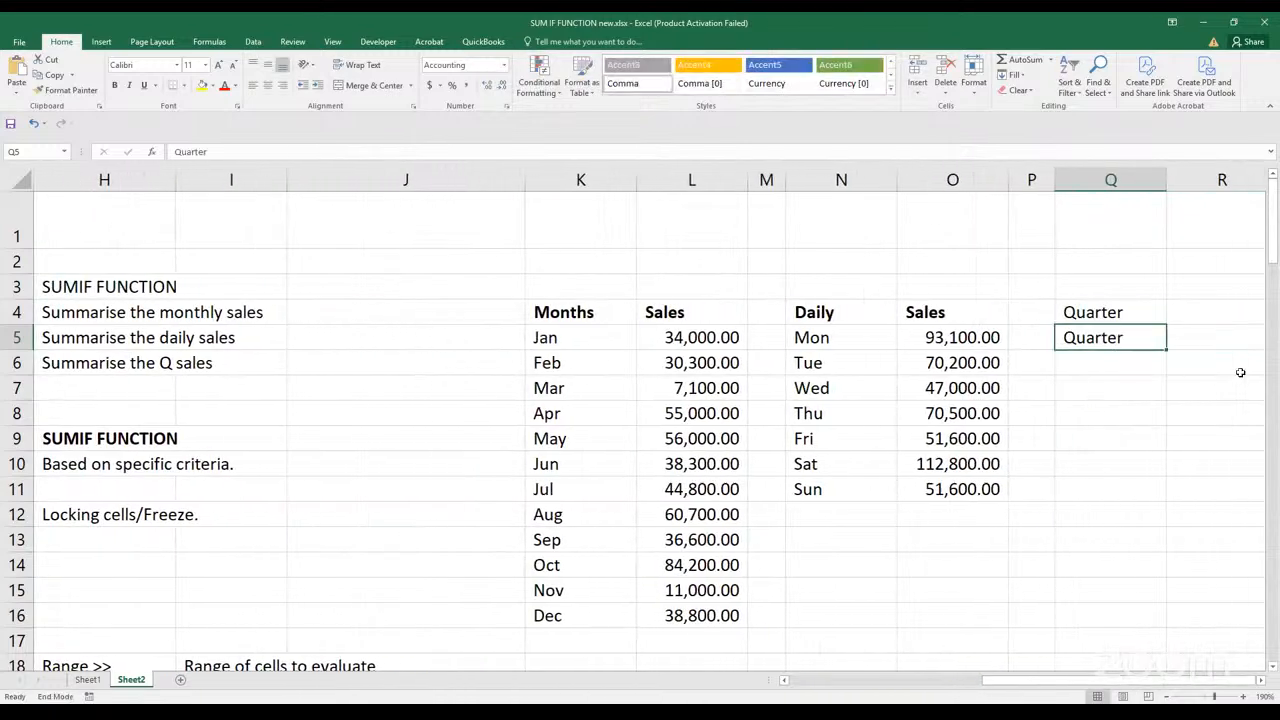
key("End")
Enter the quarter criteria Q1 in Q5 and Q2 in Q6 under the Quarter heading
left_click(1129, 377)
left_click(1131, 341)
type("Q1")
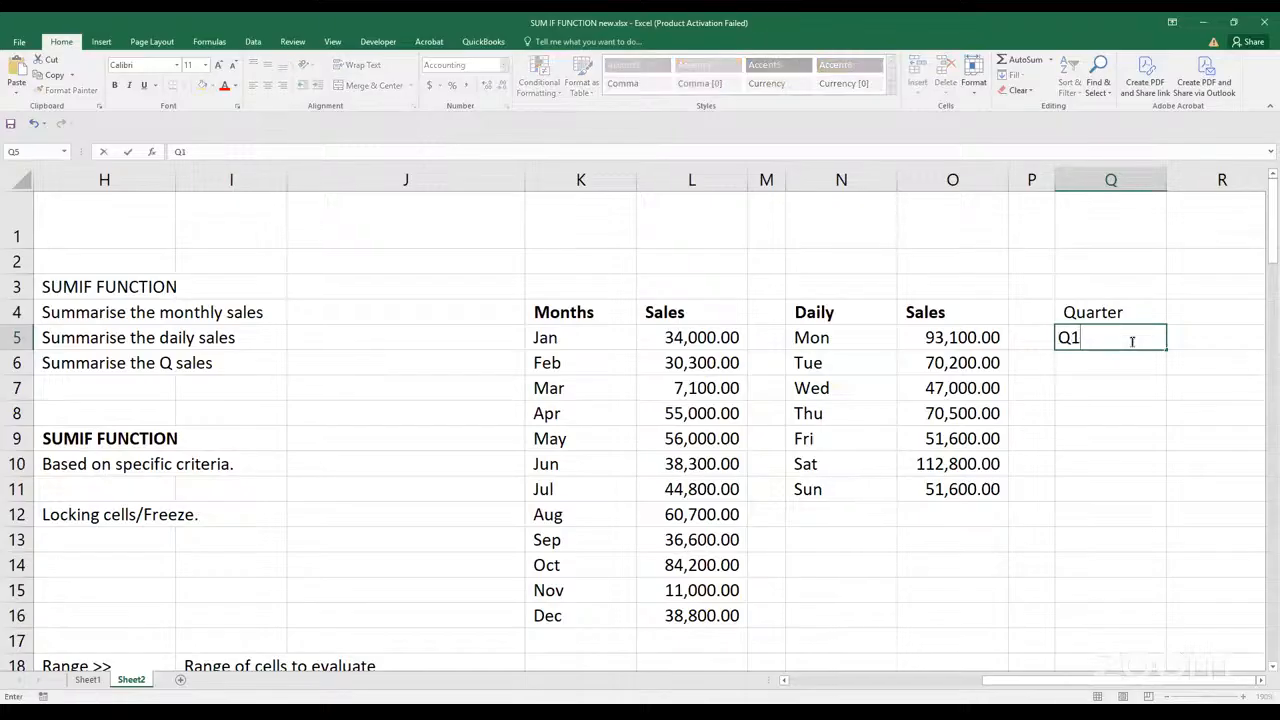
key("Return")
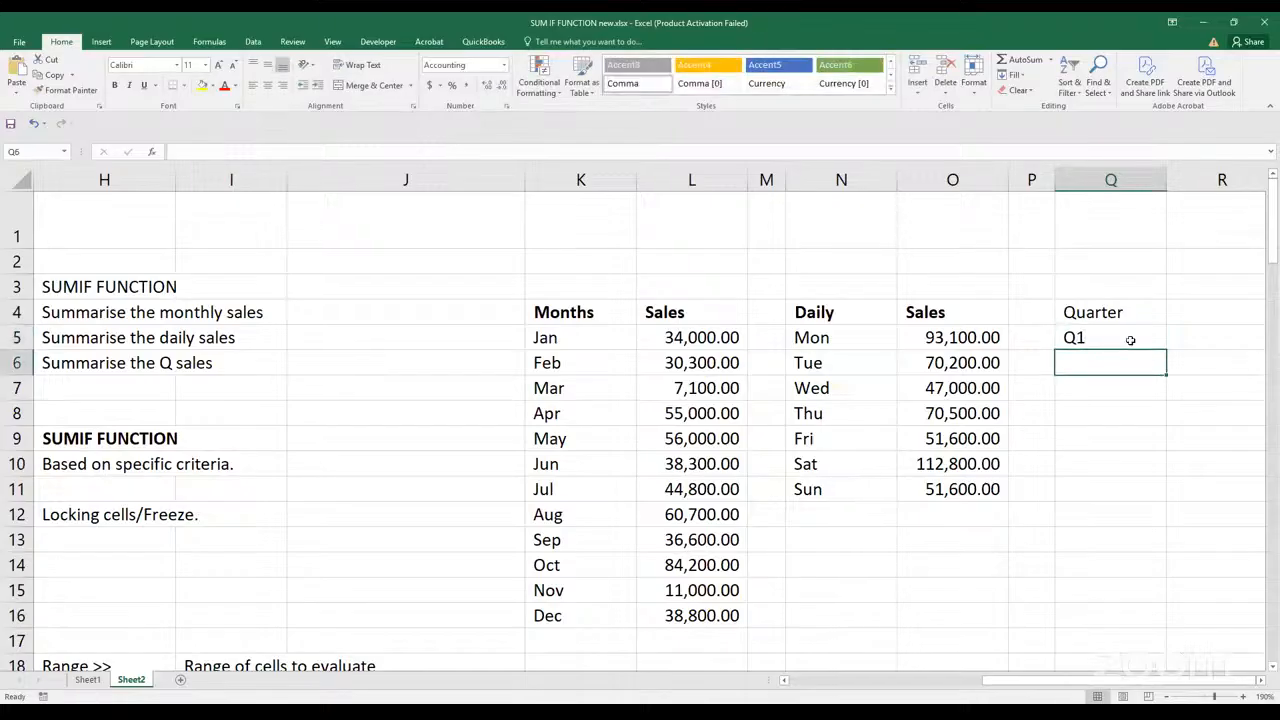
type("Q2")
key("Return")
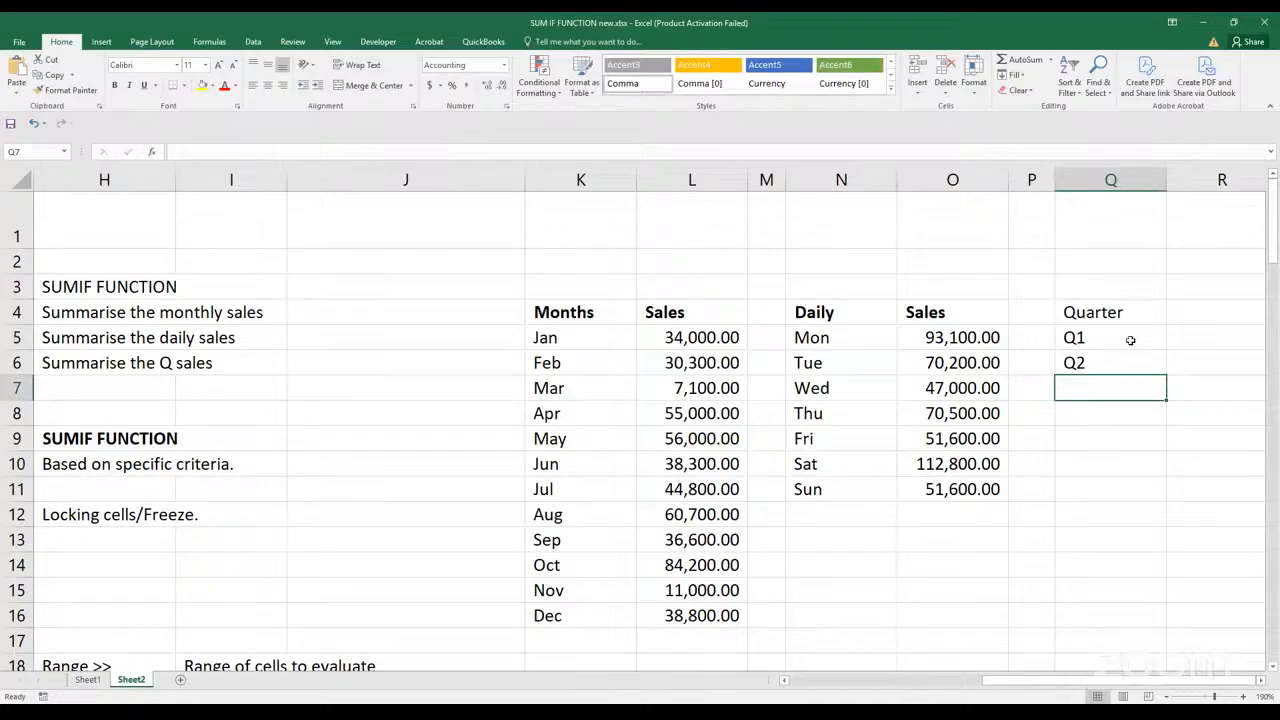
Enter the remaining quarter criteria Q3 in Q7 and Q4 in Q8
type("Q3")
key("Return")
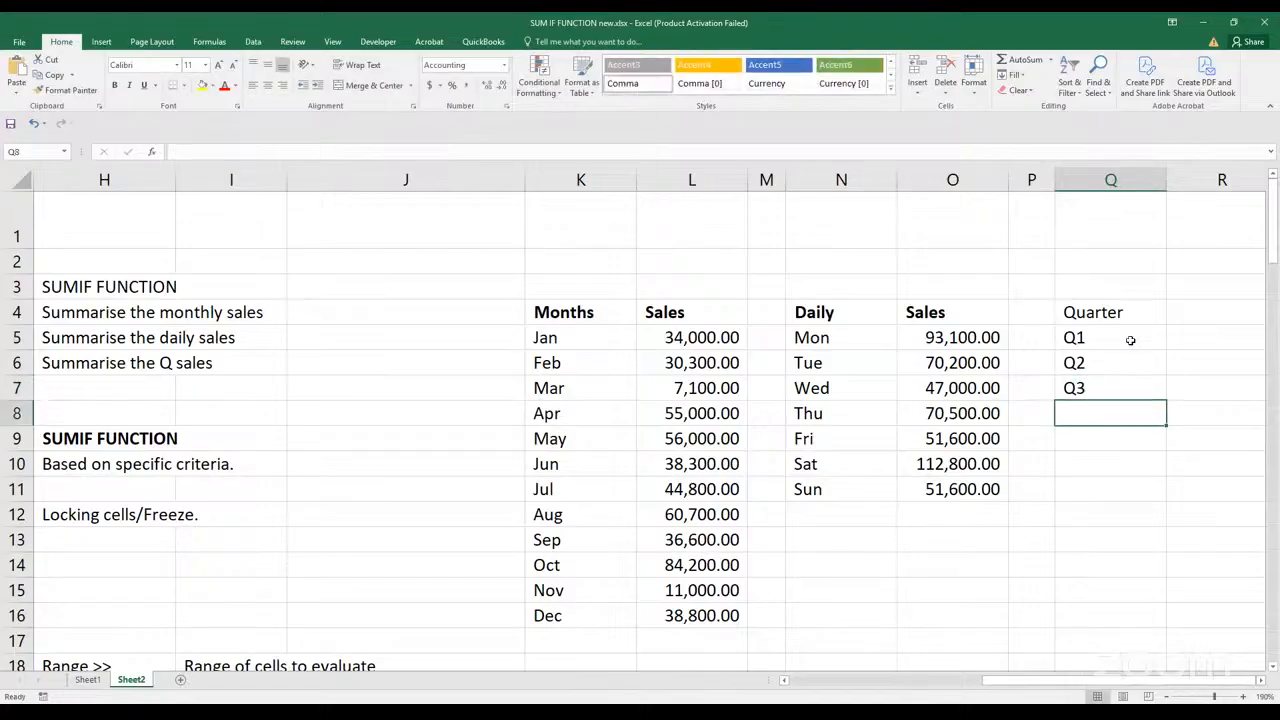
type("Q4")
key("Return")
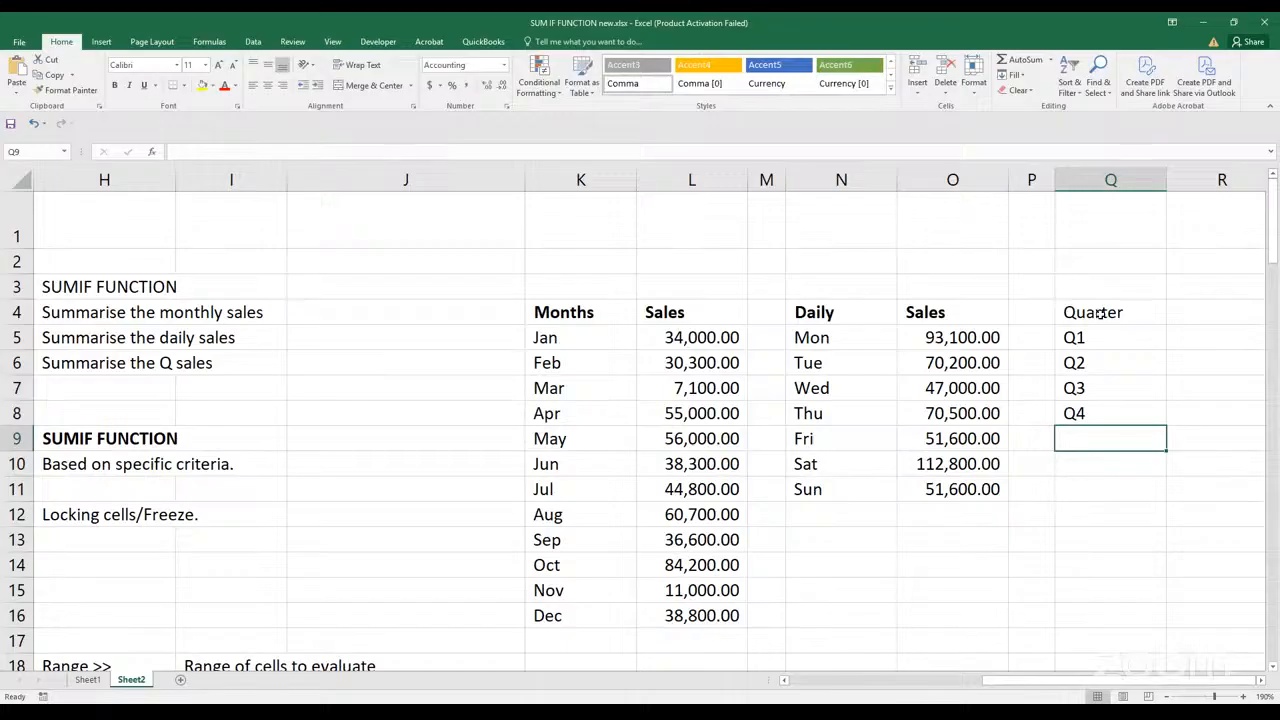
Make the Quarter heading in Q4 bold and enter the heading Sales in R4
left_click(1099, 313)
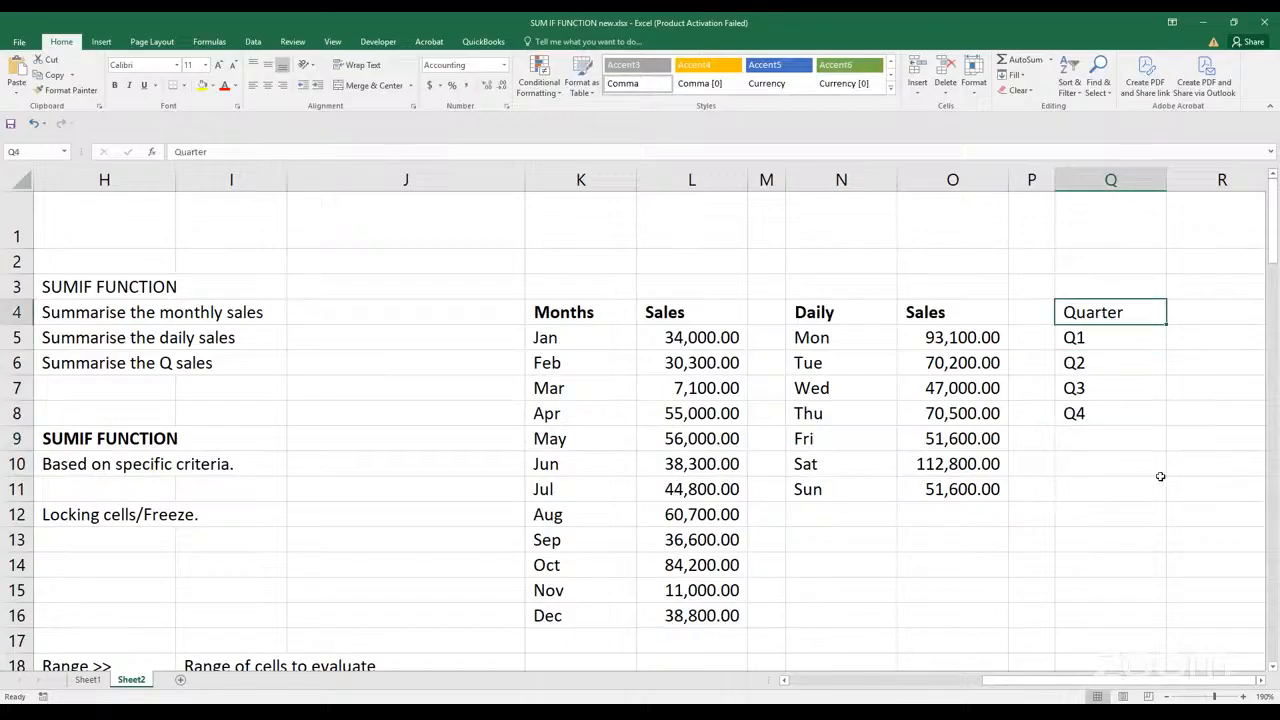
key("ctrl+b")
key("Right")
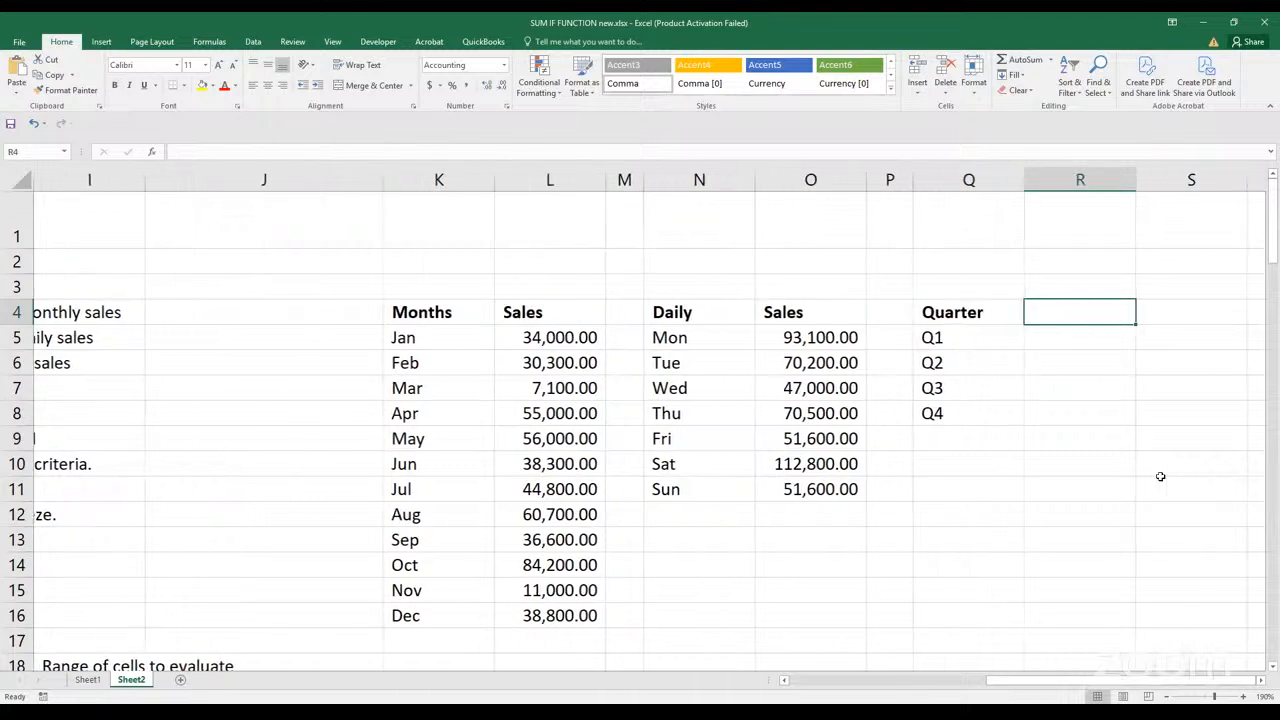
type("sALES")
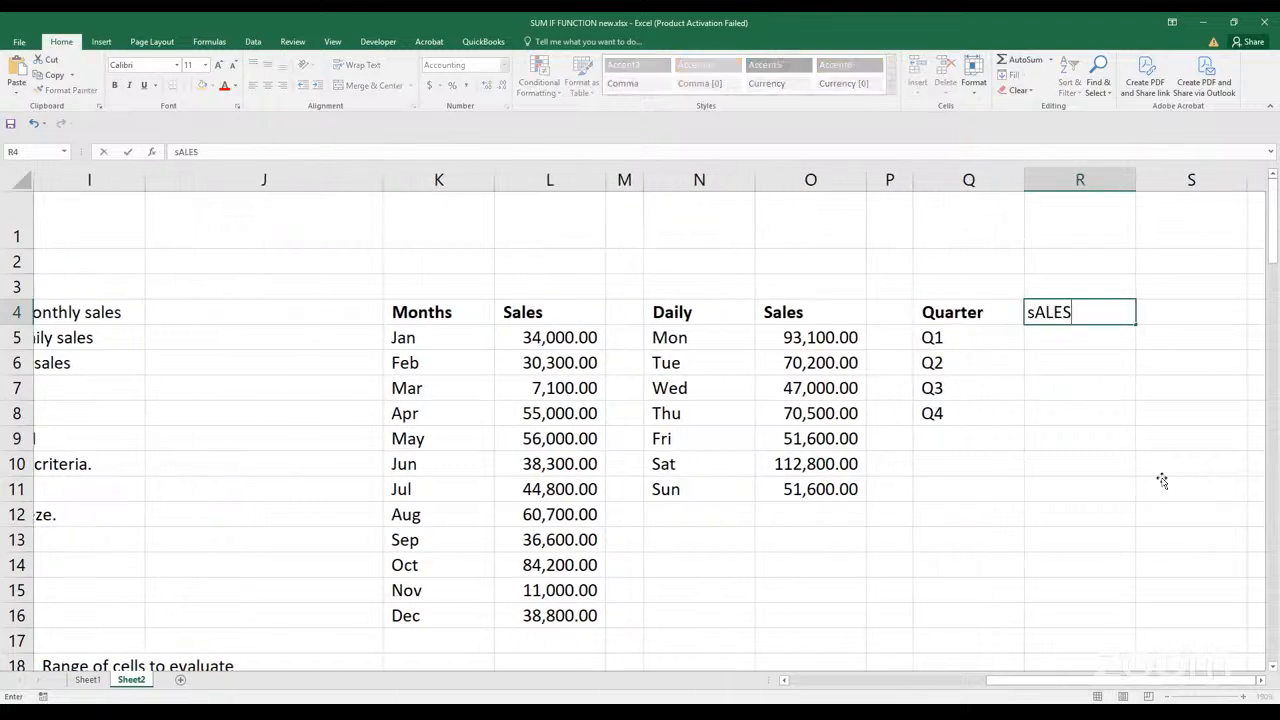
left_click(1085, 433)
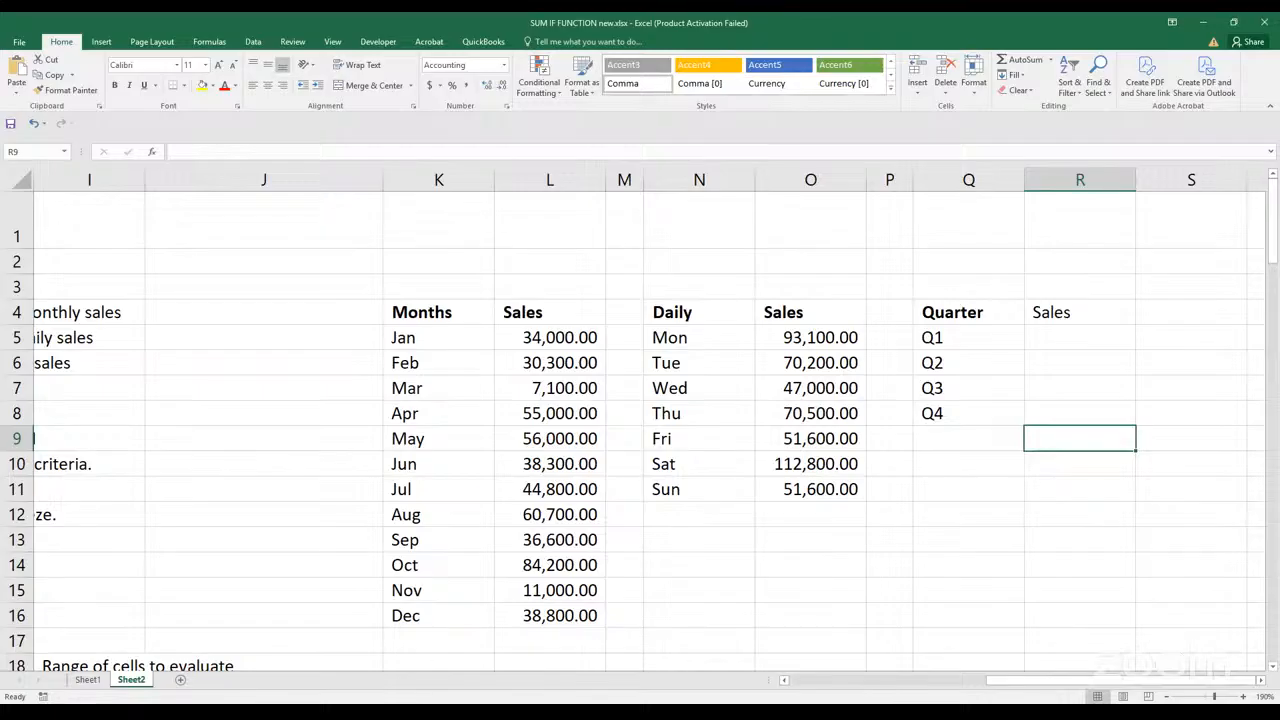
left_click(586, 513)
left_click(623, 85)
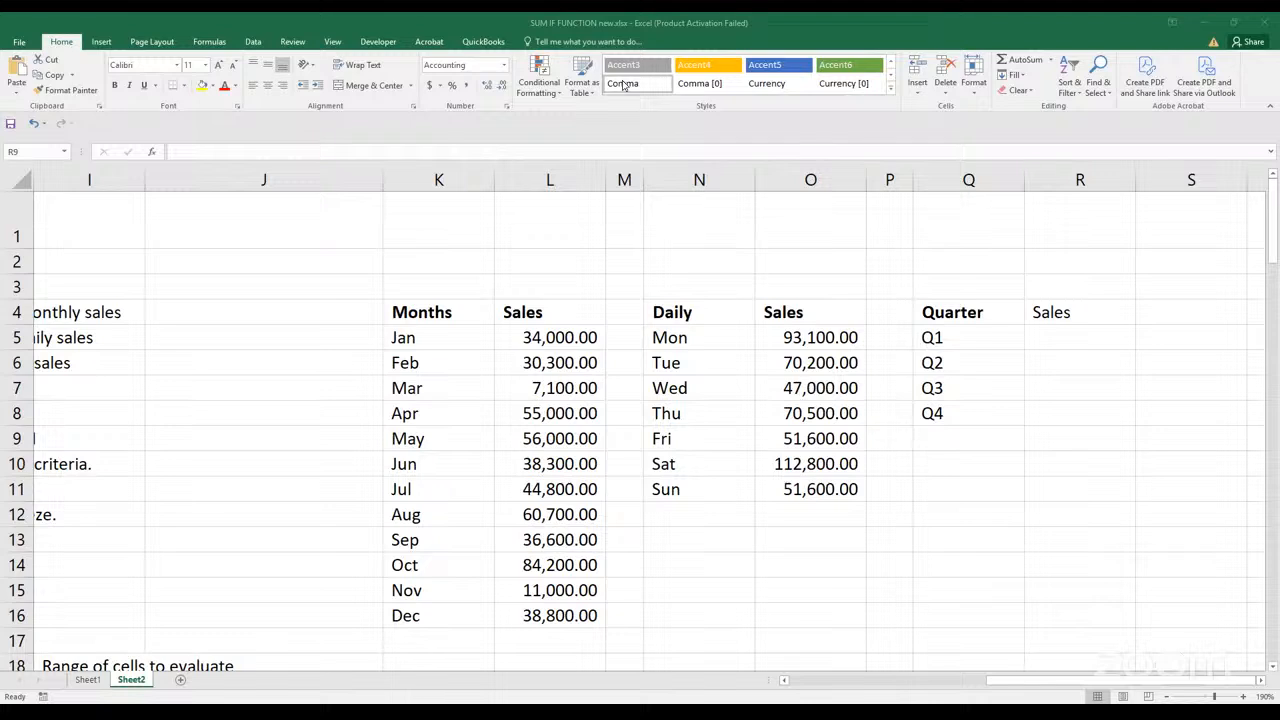
Start a SUMIF formula in R5 with the Quarter column F3:F102 as the criteria range
left_click(1074, 340)
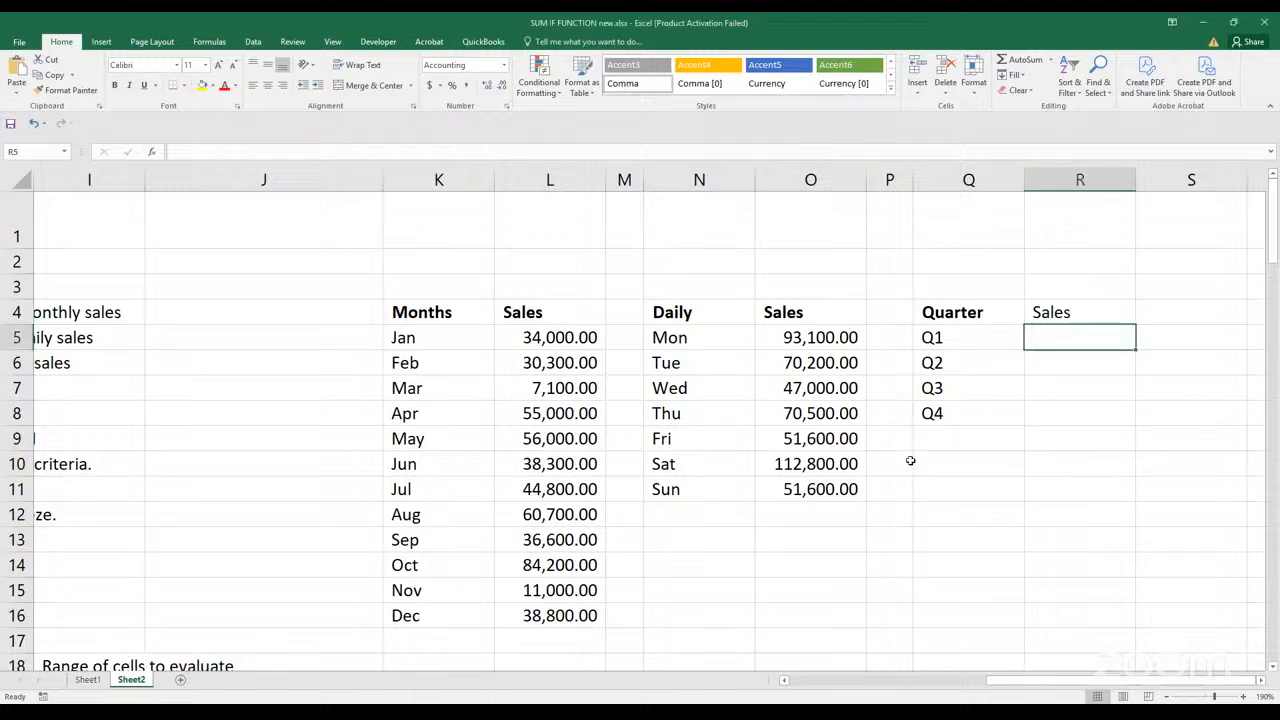
type("=")
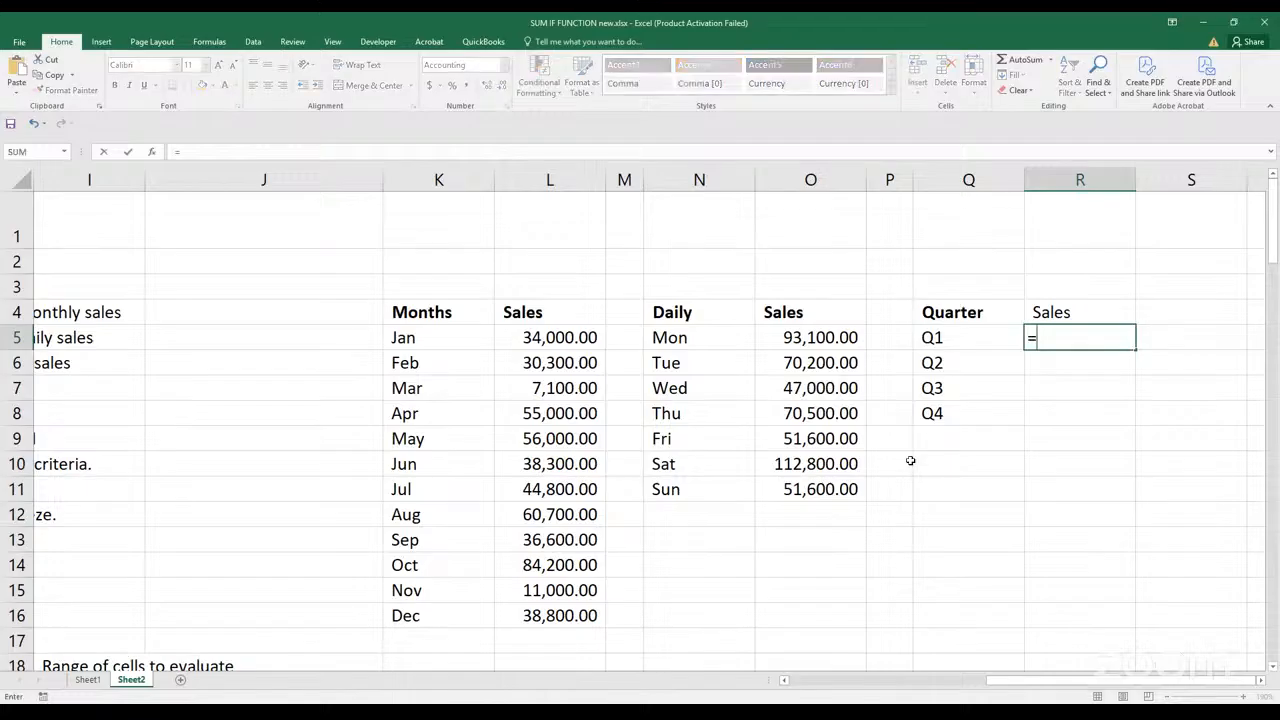
type("sumif")
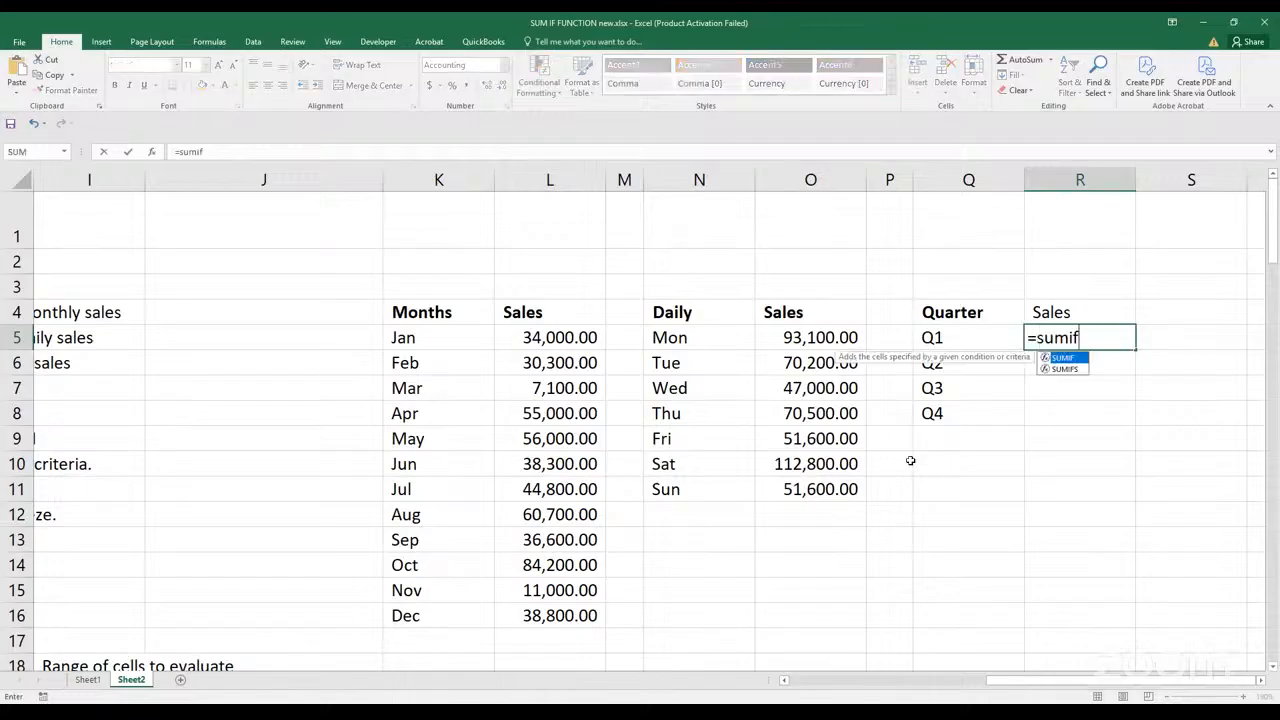
key("Tab")
left_click_drag(1084, 684, 852, 682)
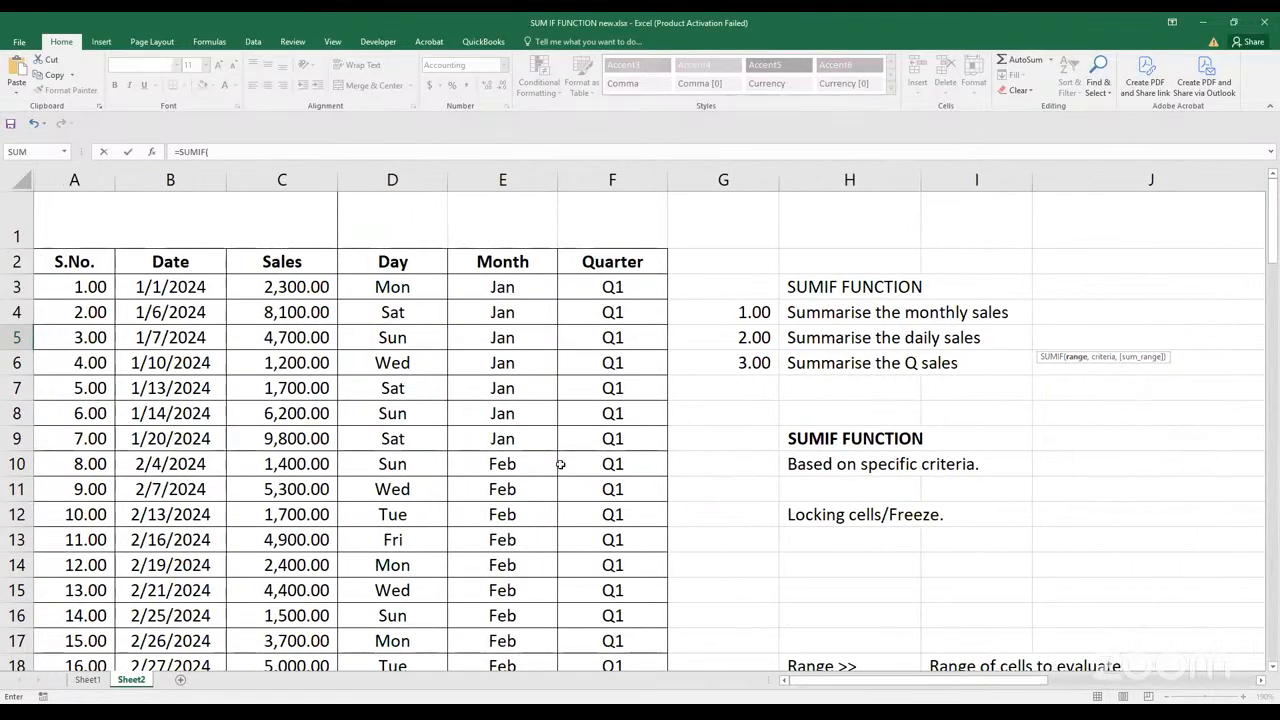
left_click(618, 284)
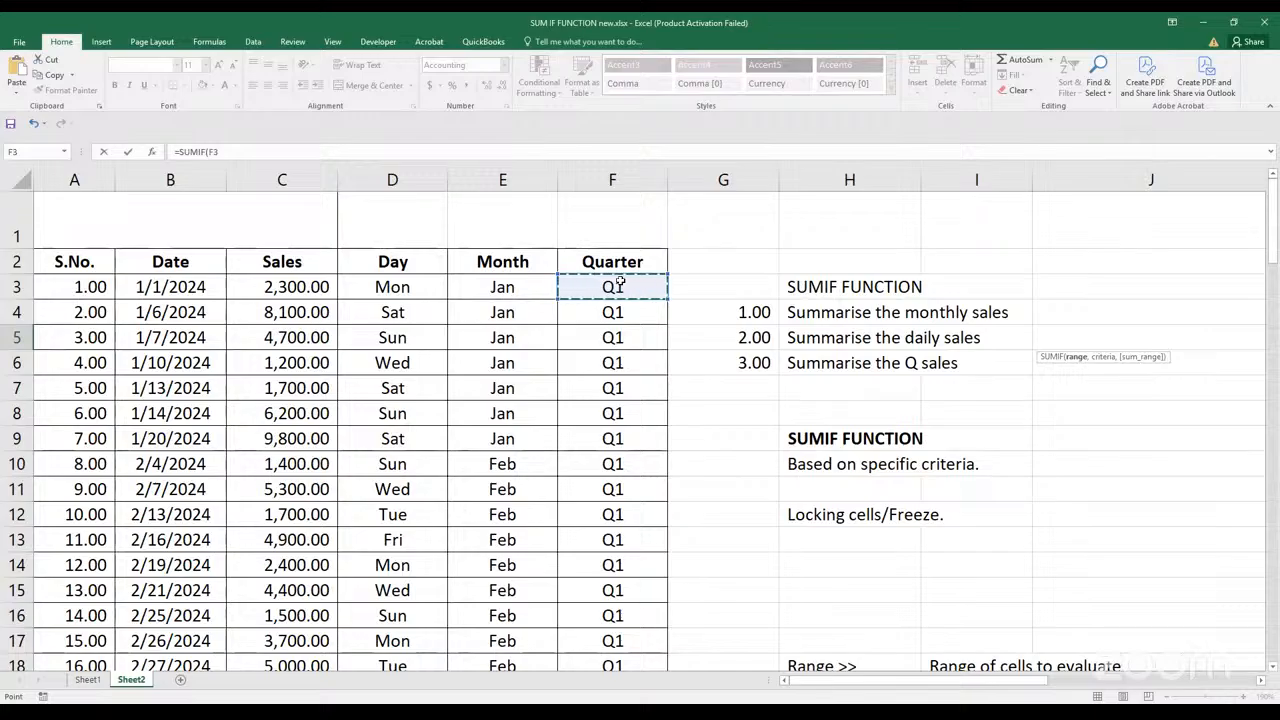
key("ctrl+shift+Down")
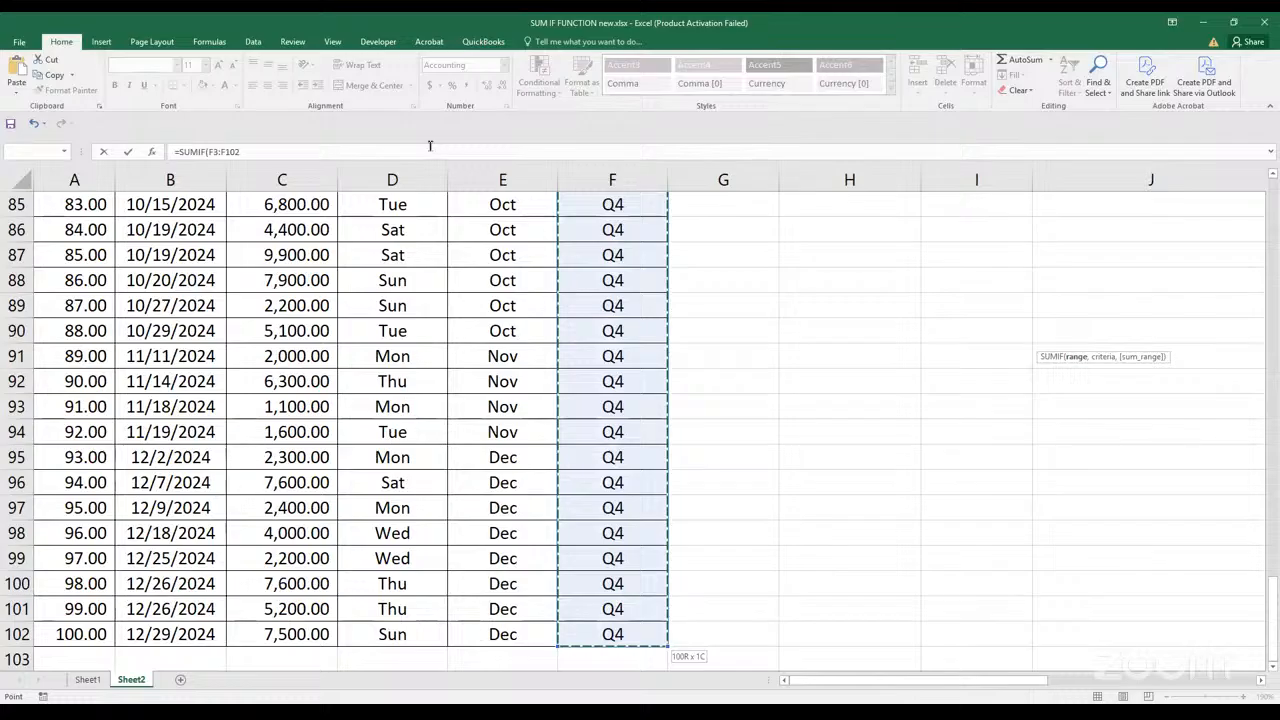
type(",")
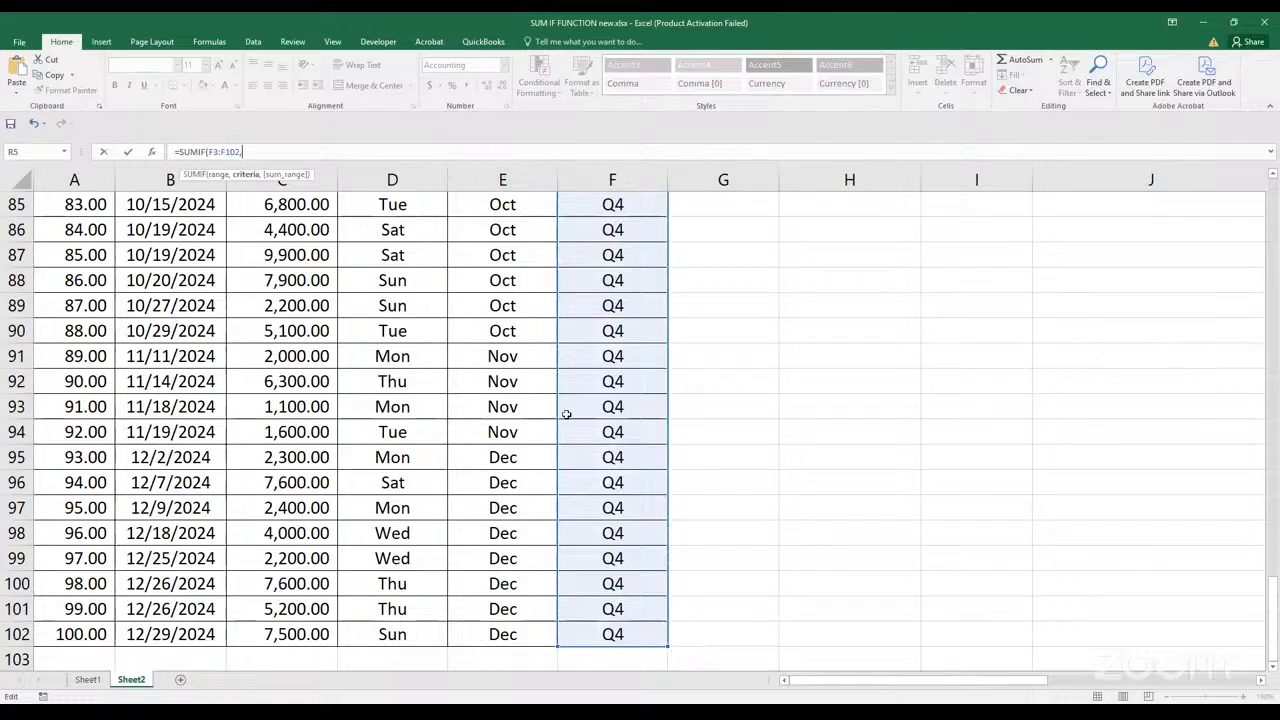
Reference cell Q5 as the criteria of the SUMIF formula in R5
left_click_drag(997, 682, 1153, 680)
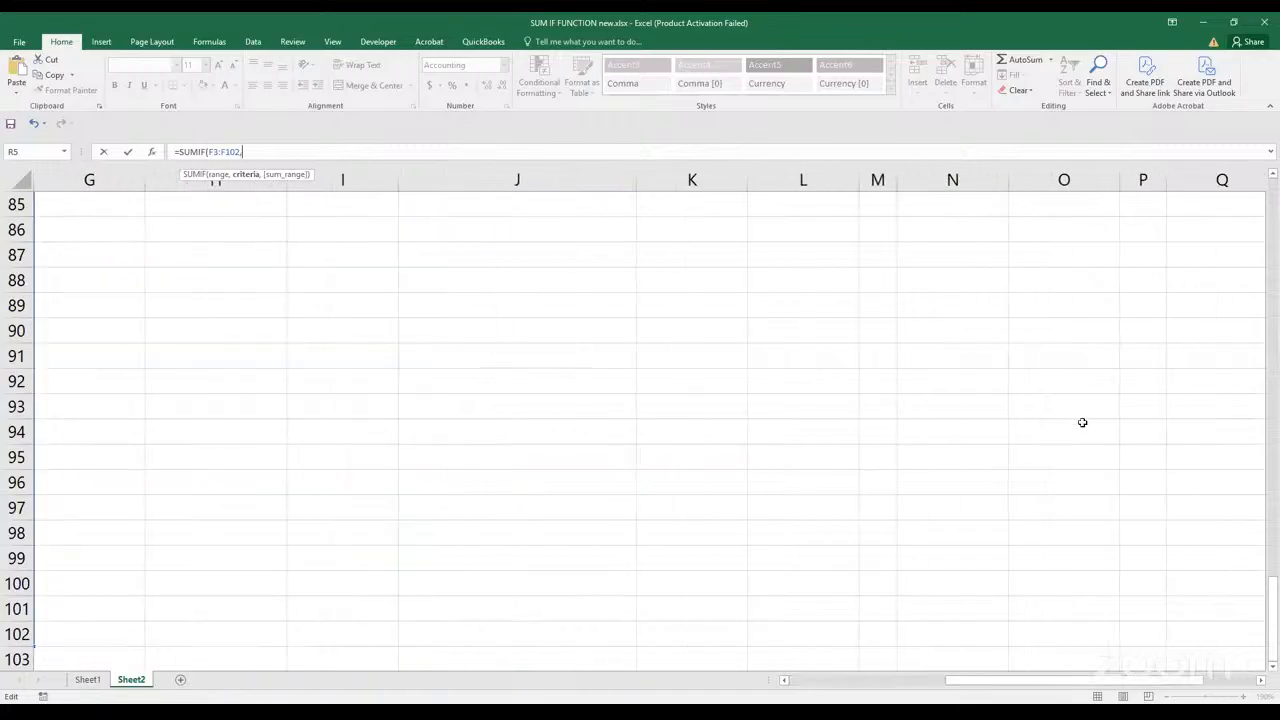
left_click_drag(1273, 620, 1275, 176)
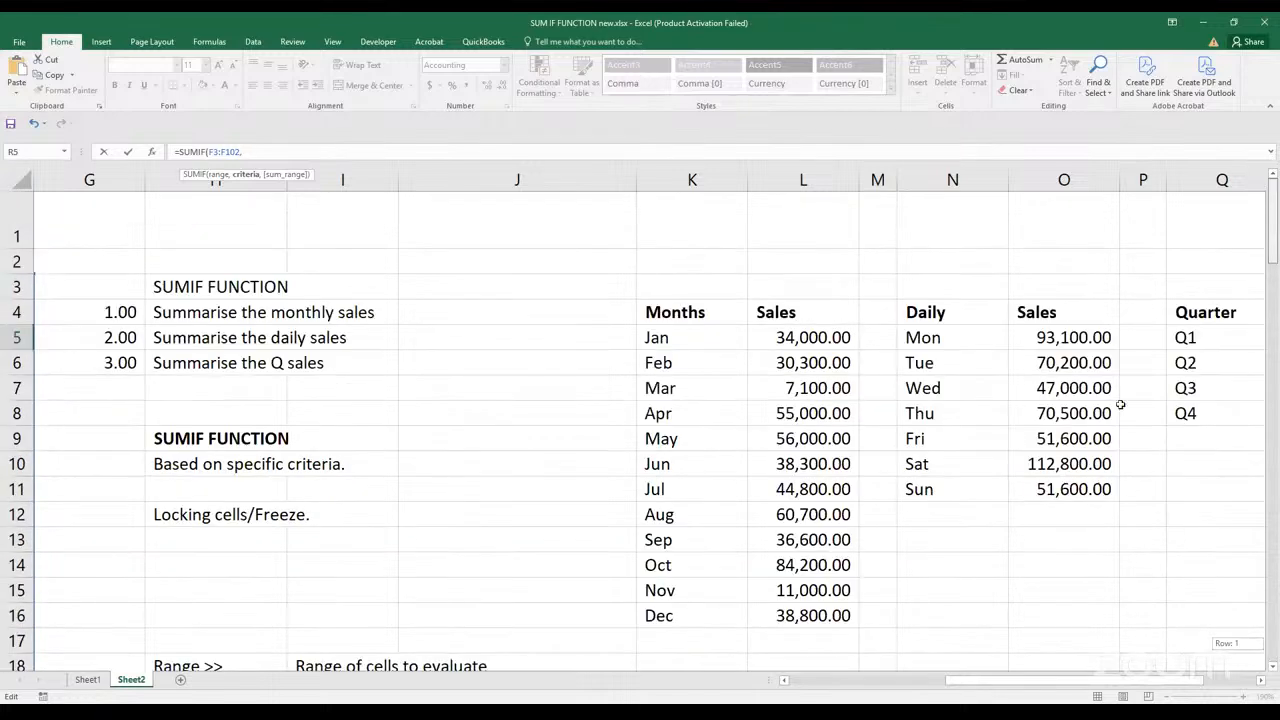
left_click(1187, 341)
type(",")
Add the Sales column C3:C102 as the sum range and complete the R5 formula
left_click_drag(962, 680, 852, 680)
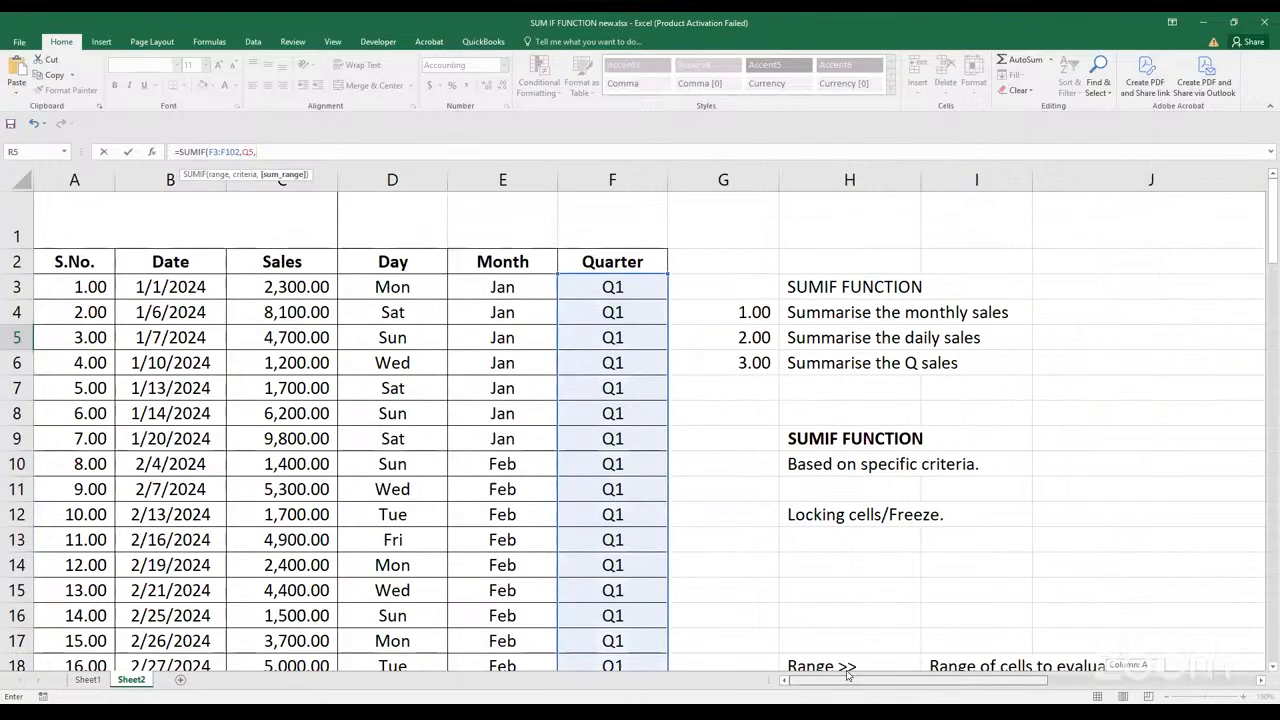
left_click(290, 288)
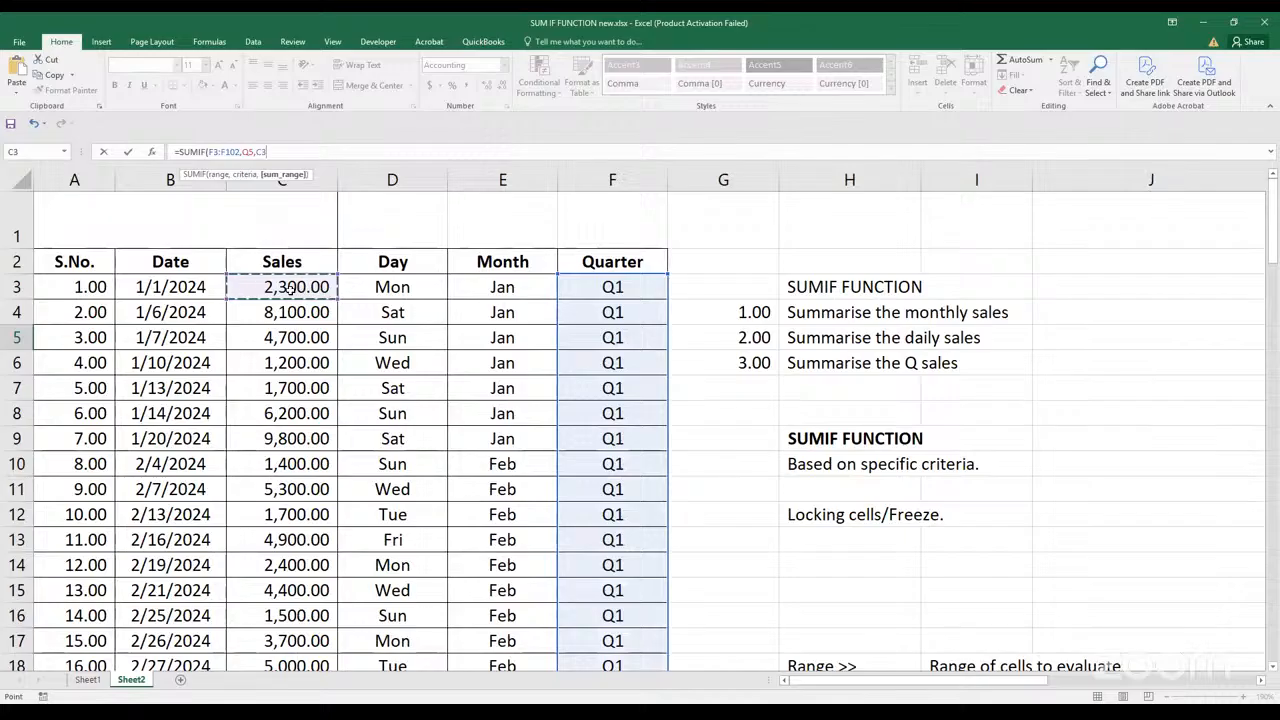
key("ctrl+shift+Down")
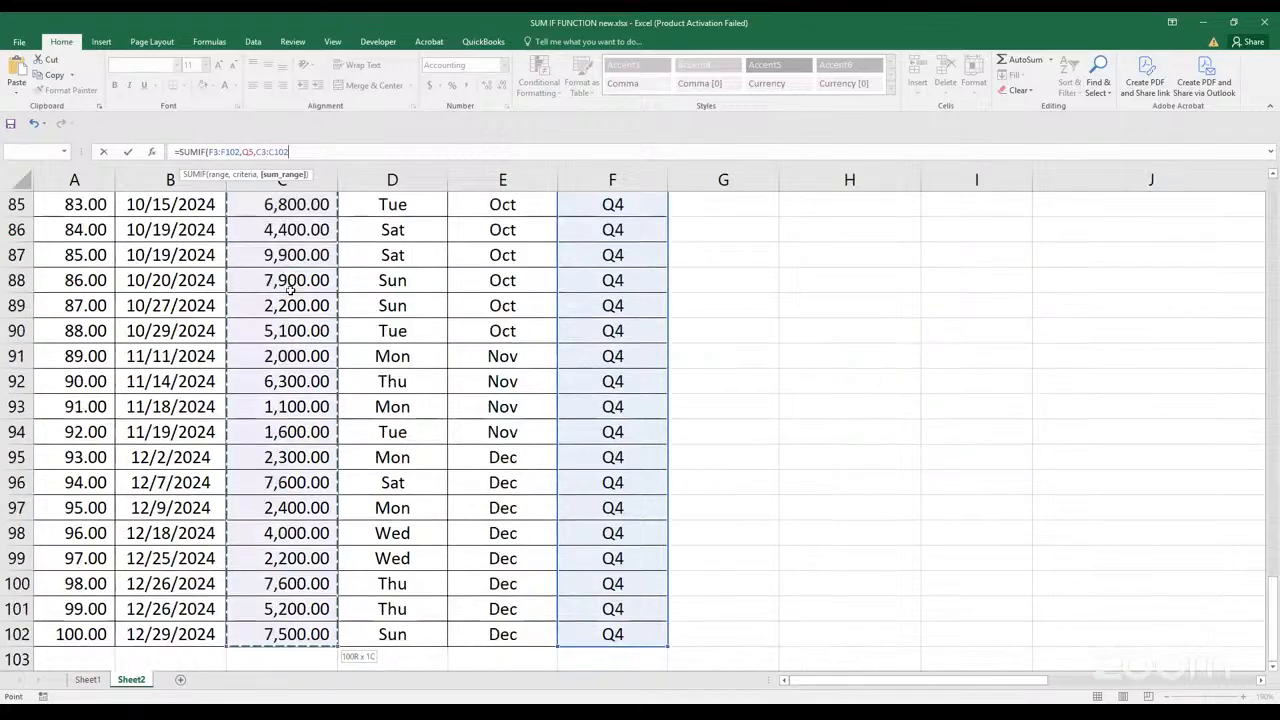
key("Return")
scroll(914, 496, "up", 2)
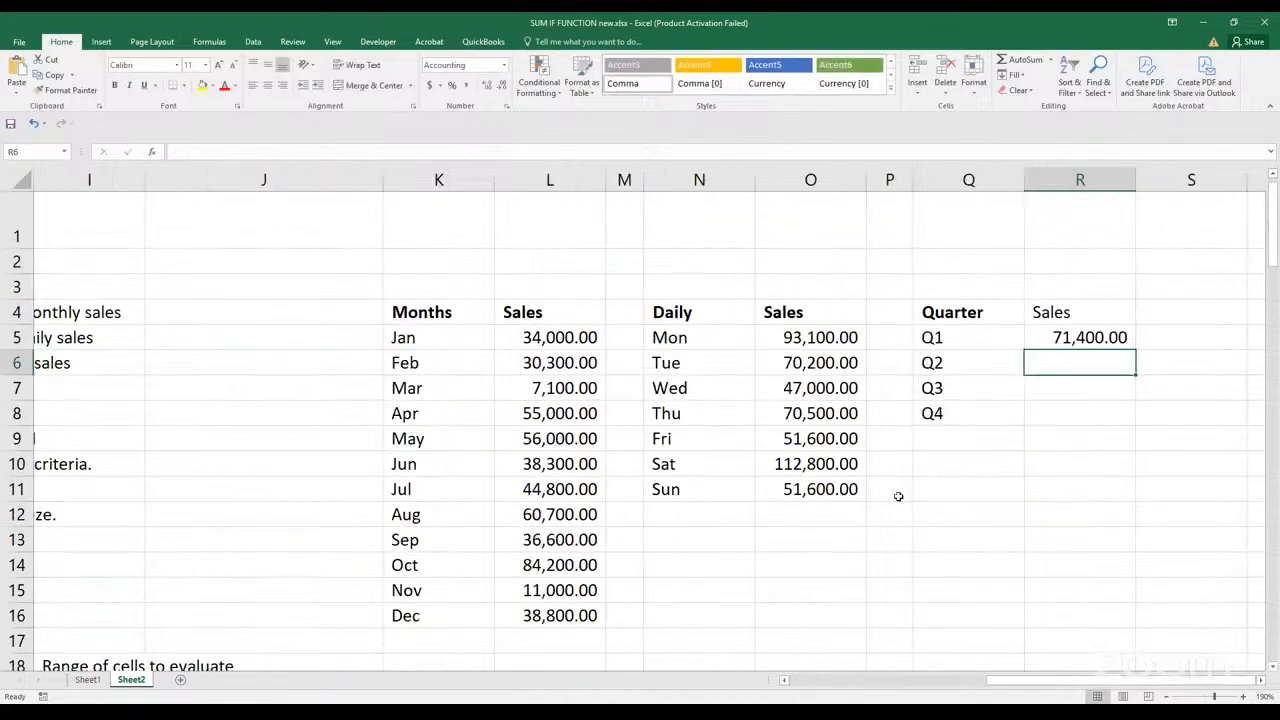
left_click(1066, 341)
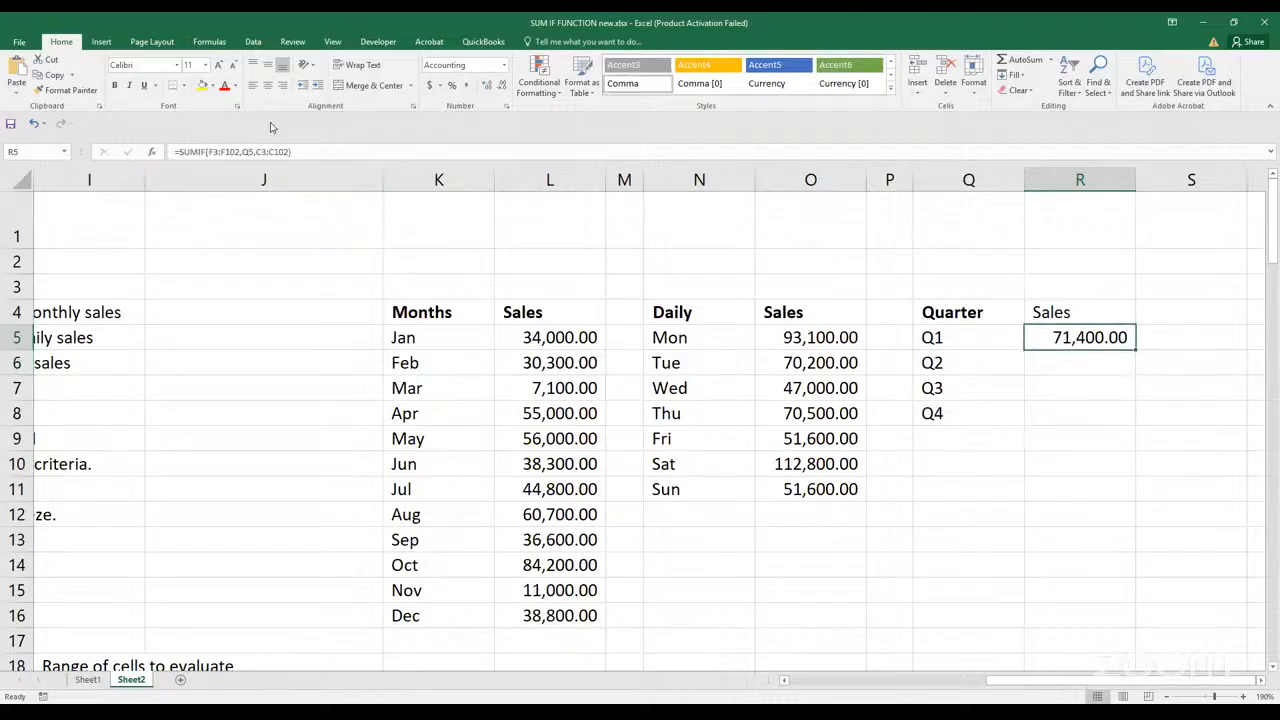
left_click_drag(207, 152, 246, 155)
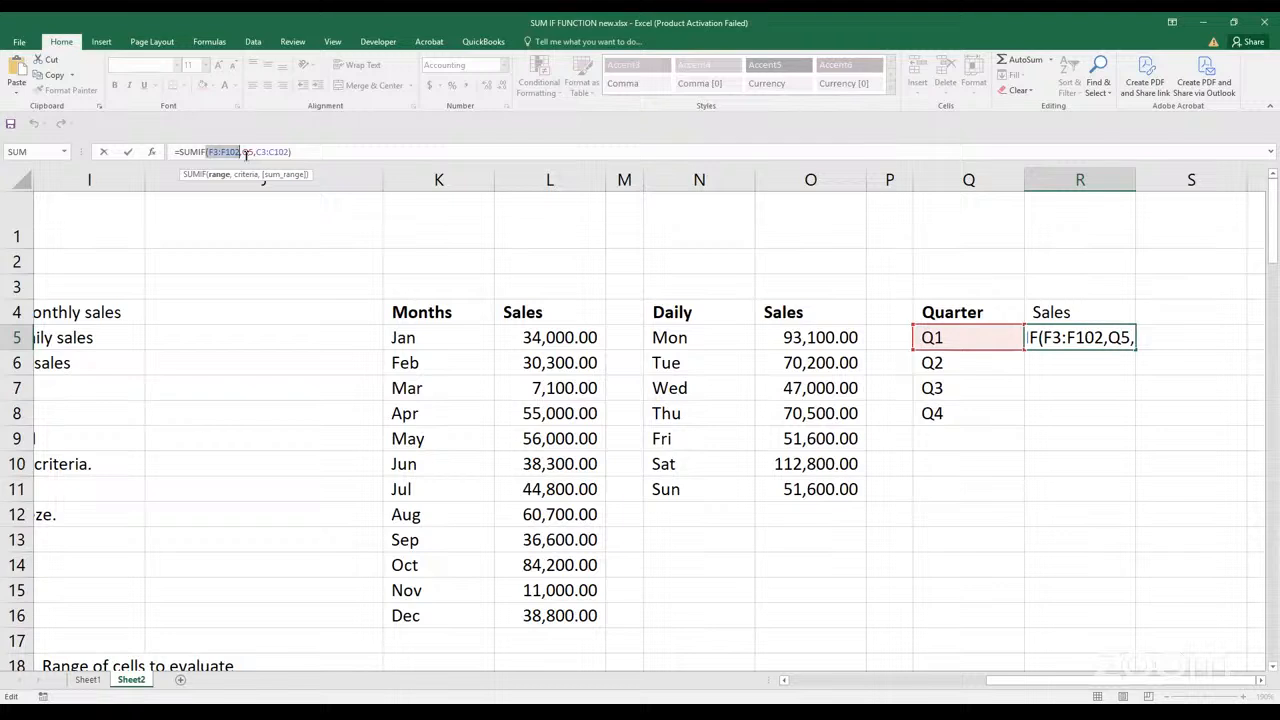
key("ctrl+Return")
left_click(1063, 411)
Make the criteria range F3:F102 in the R5 formula absolute as $F$3:$F$102
left_click(1067, 338)
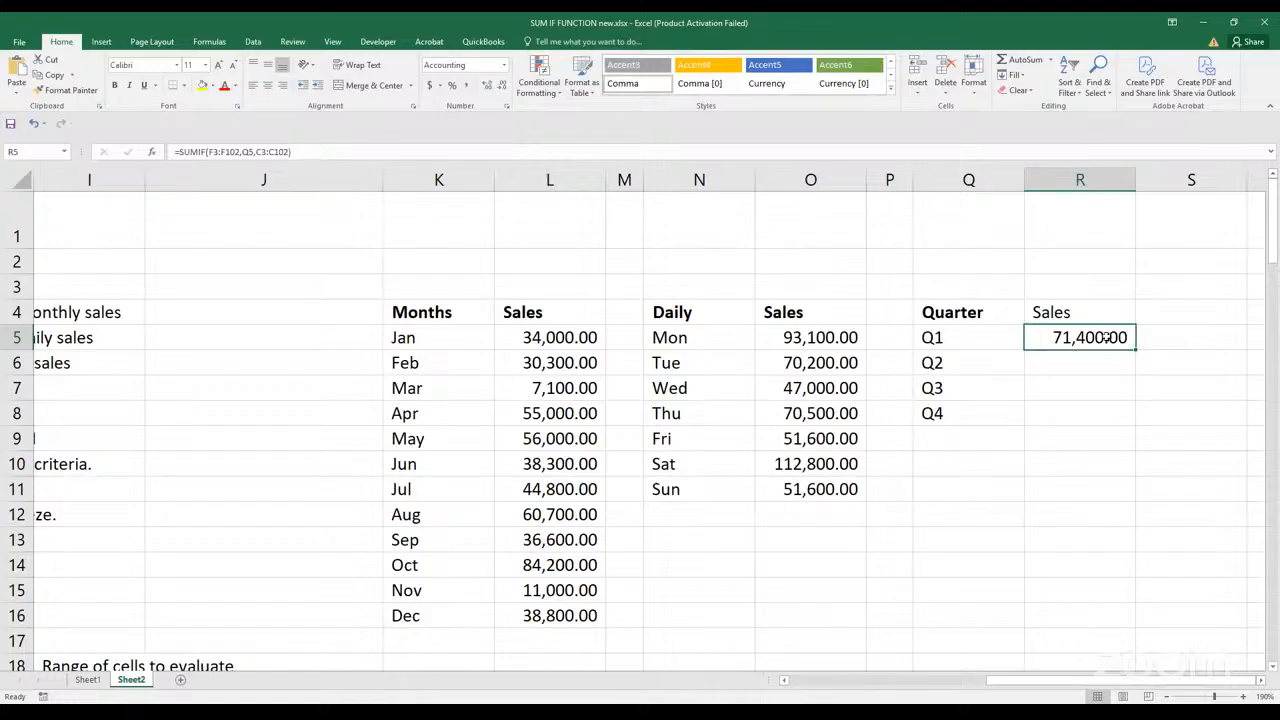
double_click(1076, 341)
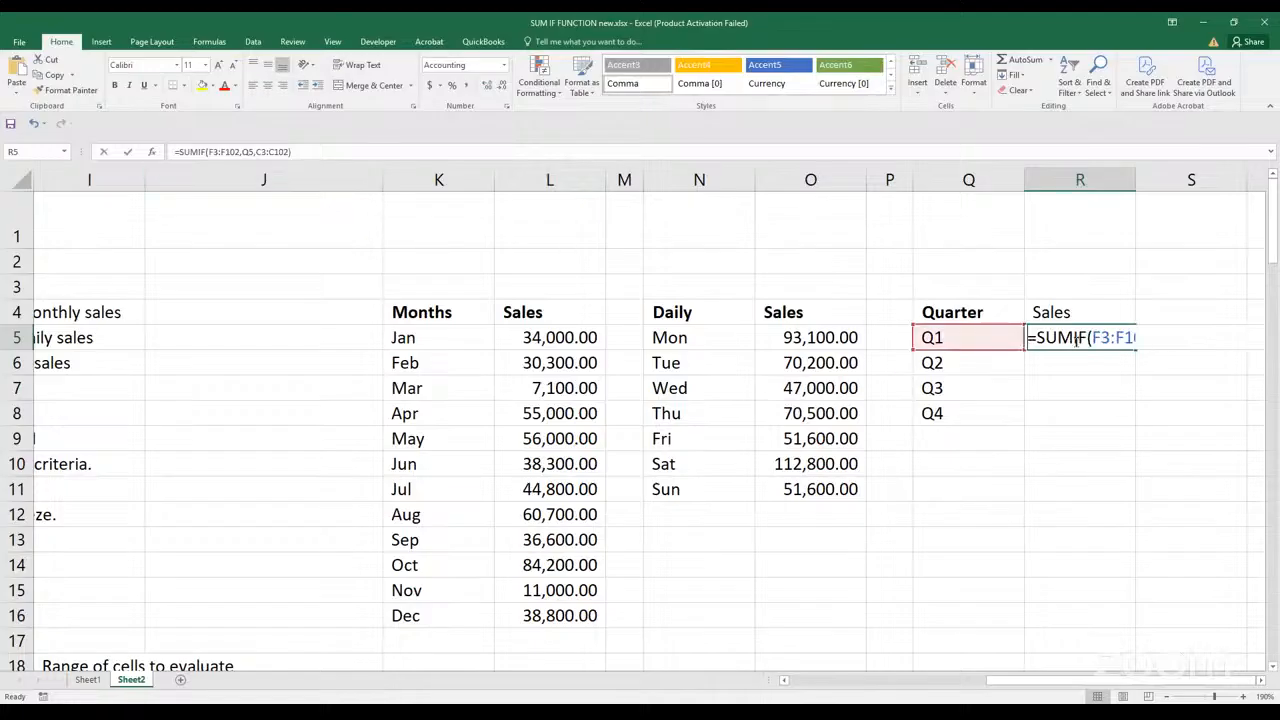
left_click_drag(1091, 338, 1155, 340)
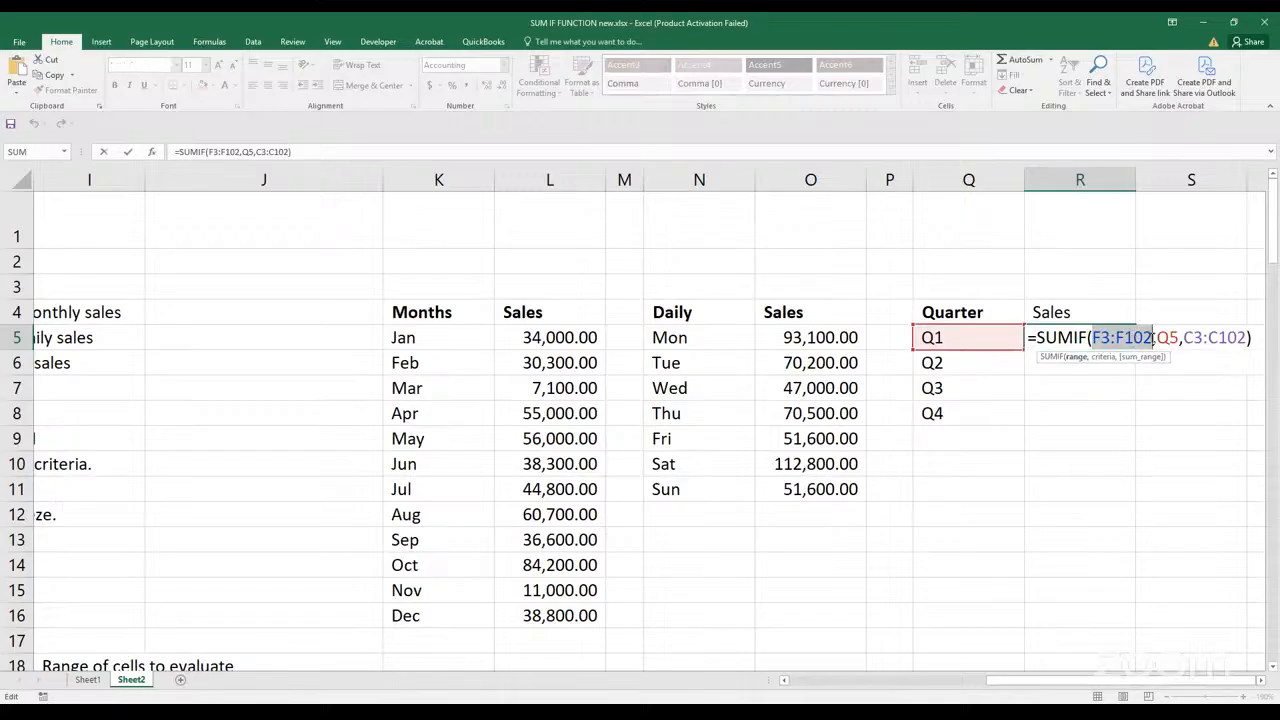
key("F4")
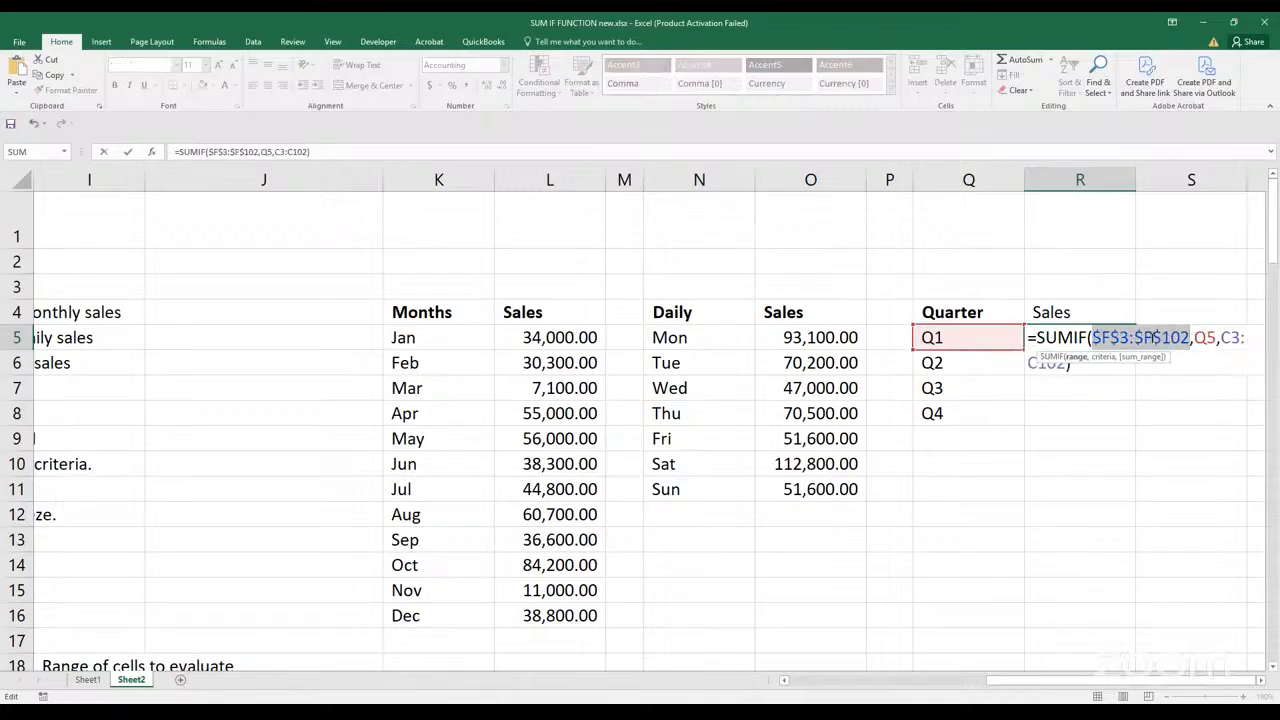
Make the sum range absolute as $C$3:$C$102 in the R5 formula and fill the formula down to R8
left_click(1260, 680)
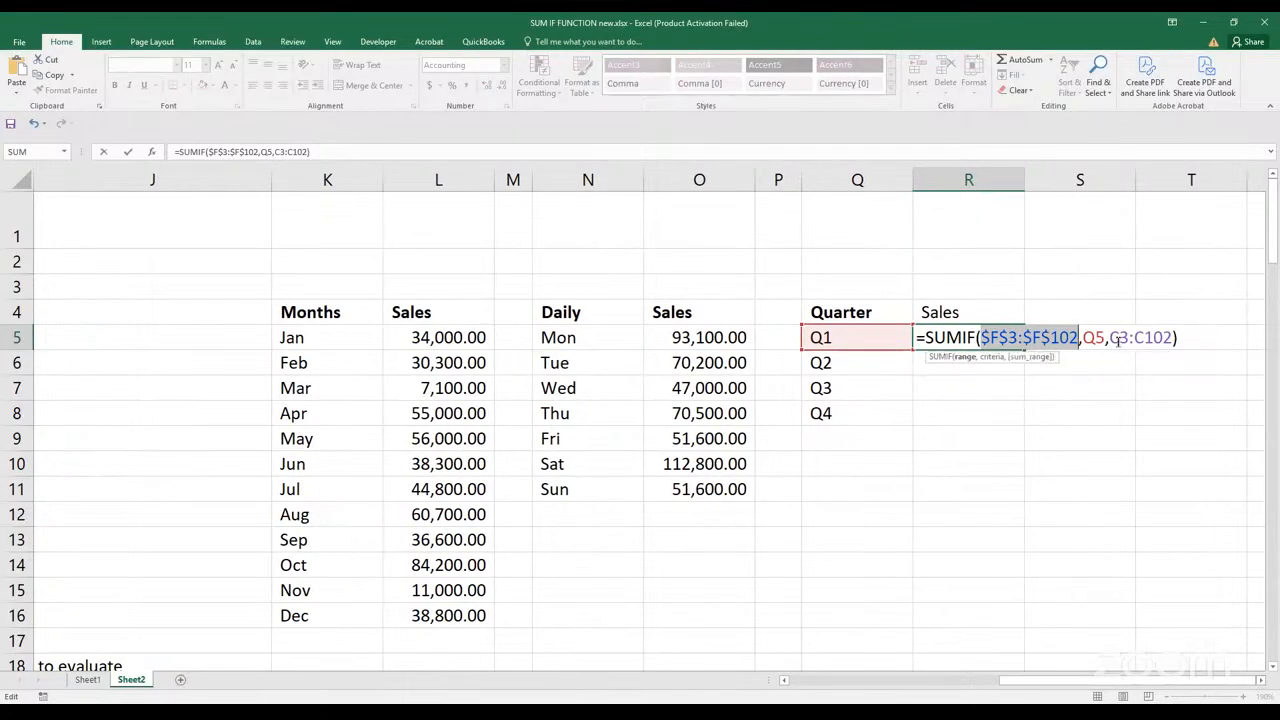
left_click_drag(1110, 338, 1171, 338)
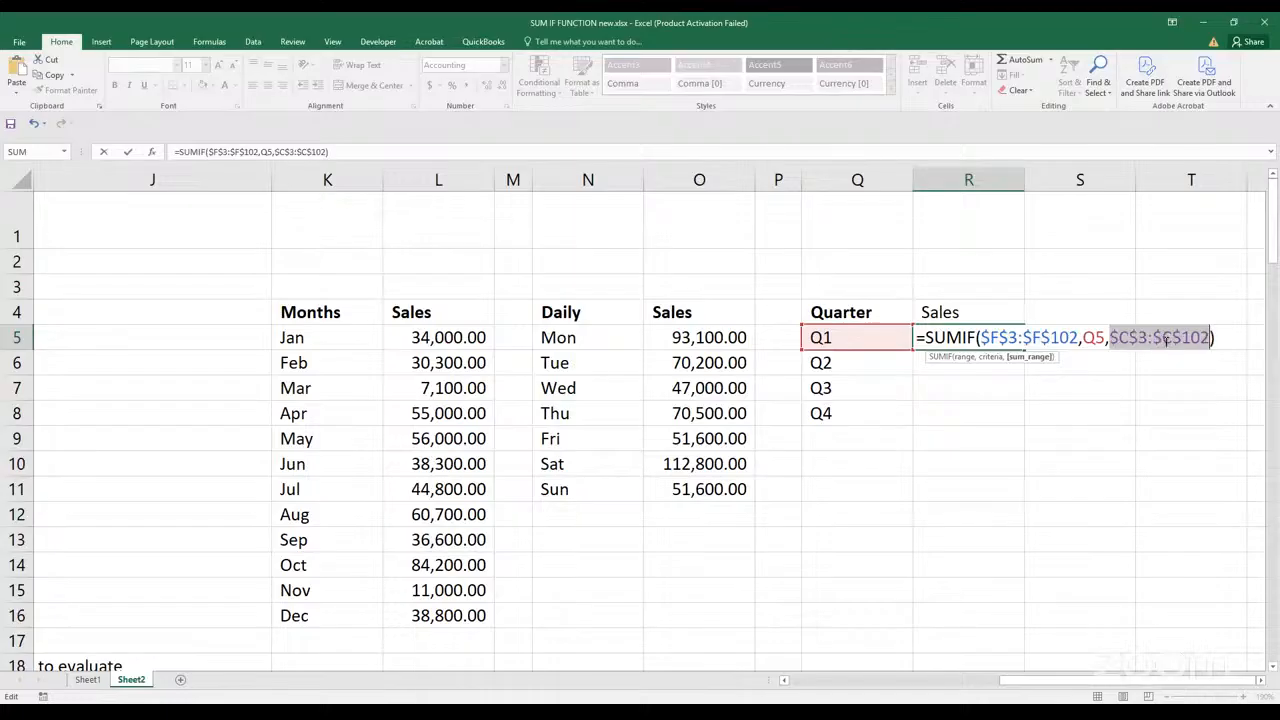
key("Return")
left_click(1020, 335)
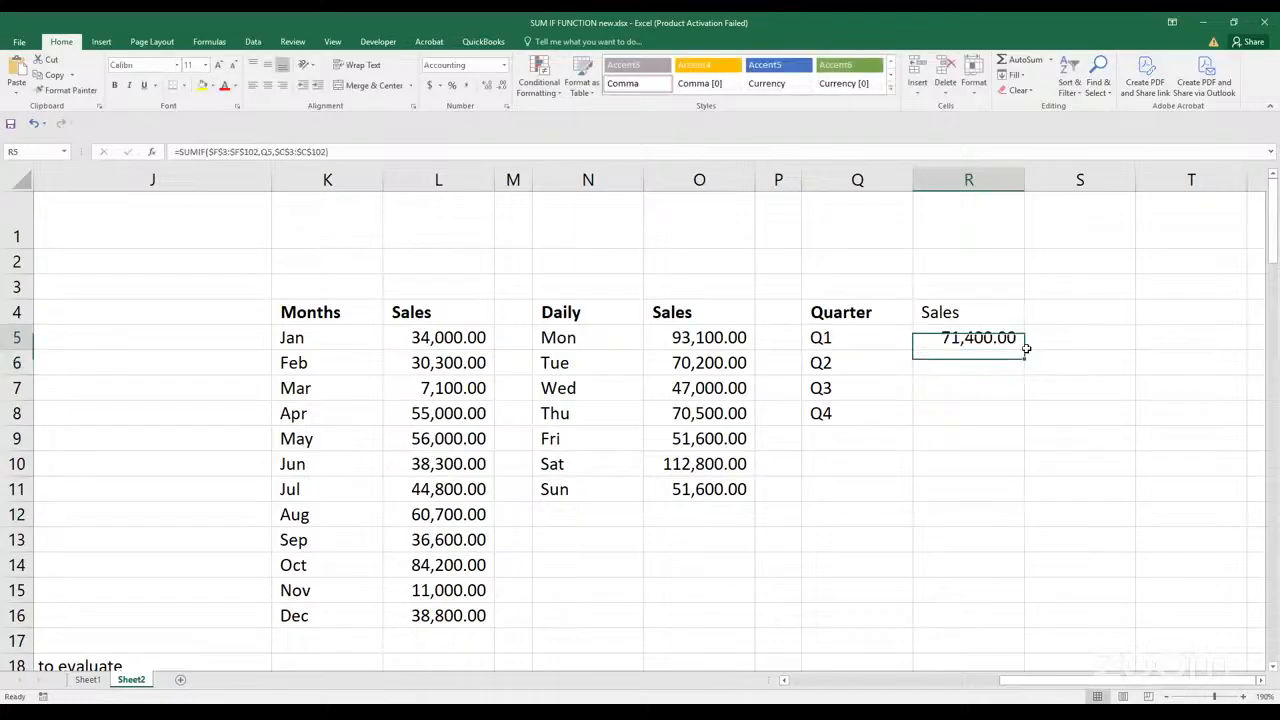
left_click_drag(1024, 349, 1025, 432)
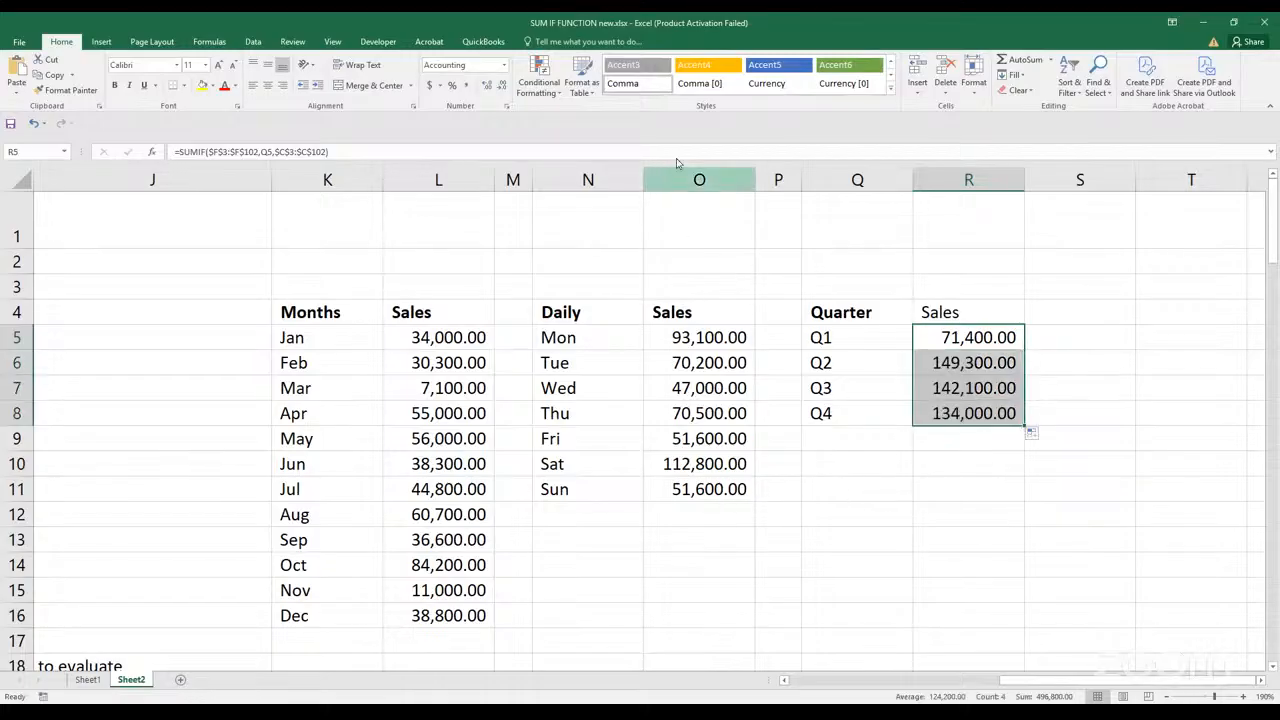
left_click(718, 52)
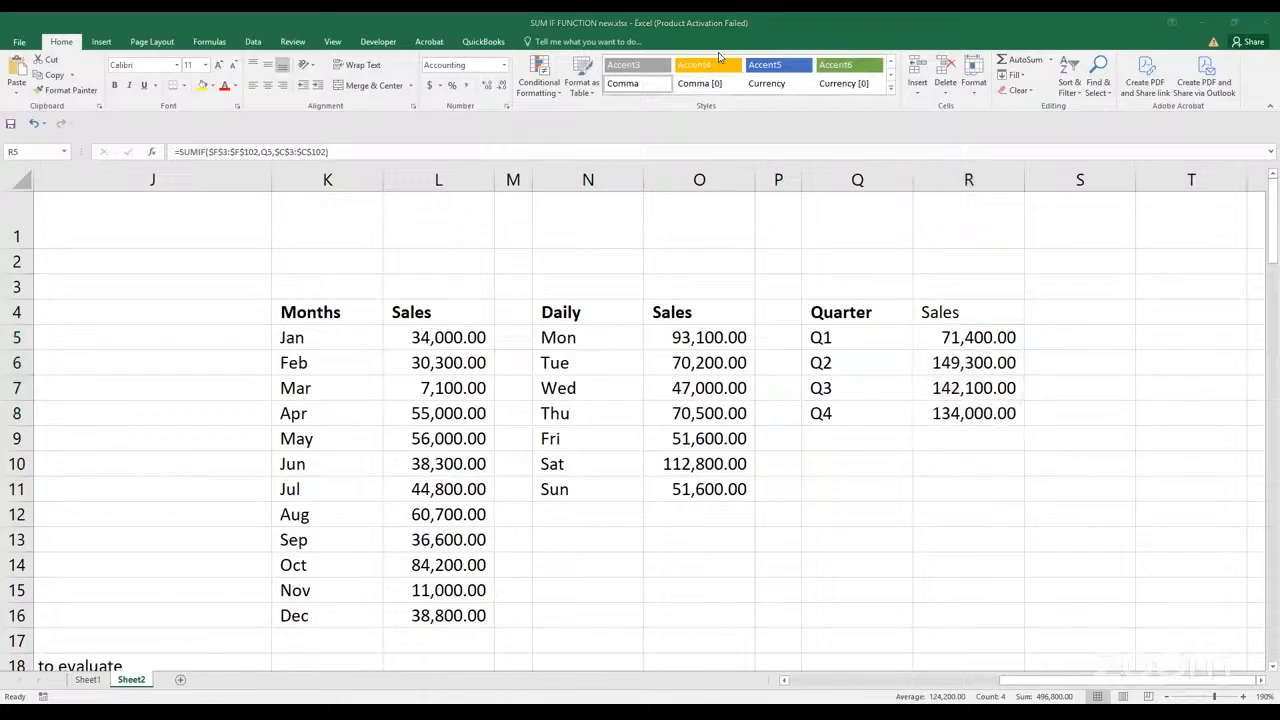
Total the monthly sales in L17 with a SUM of L5:L16
left_click(466, 637)
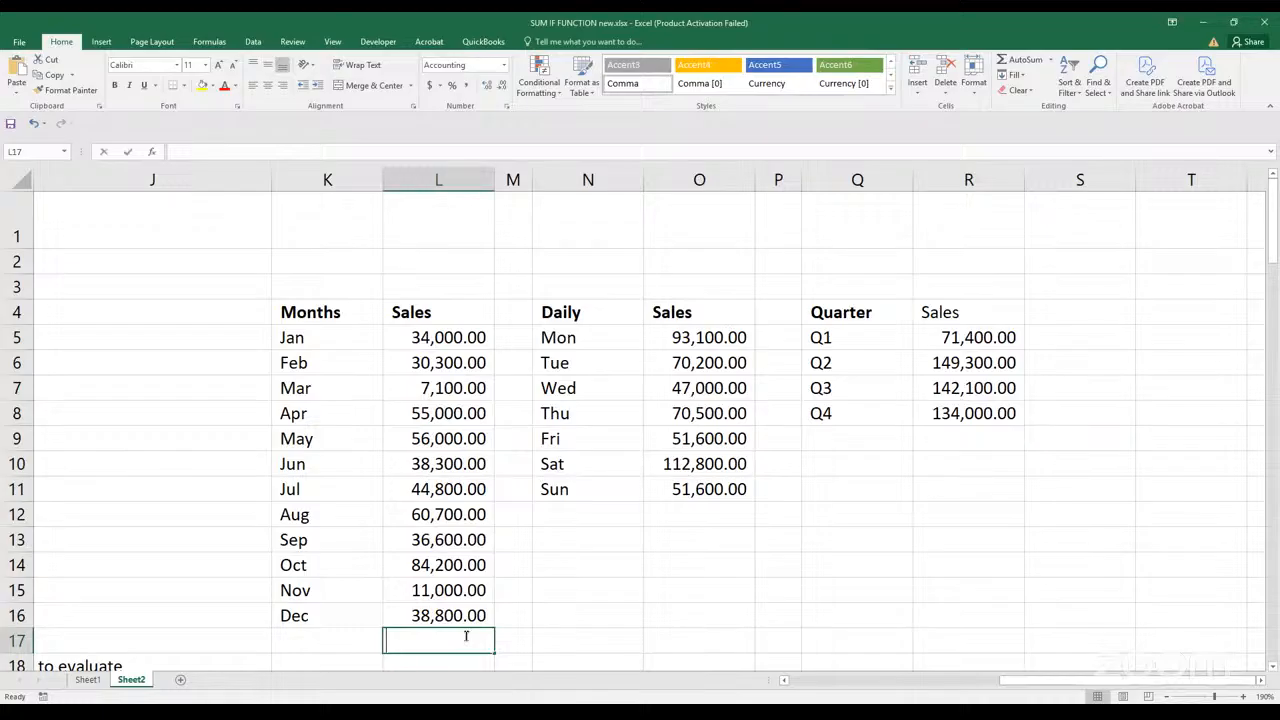
key("alt+equal")
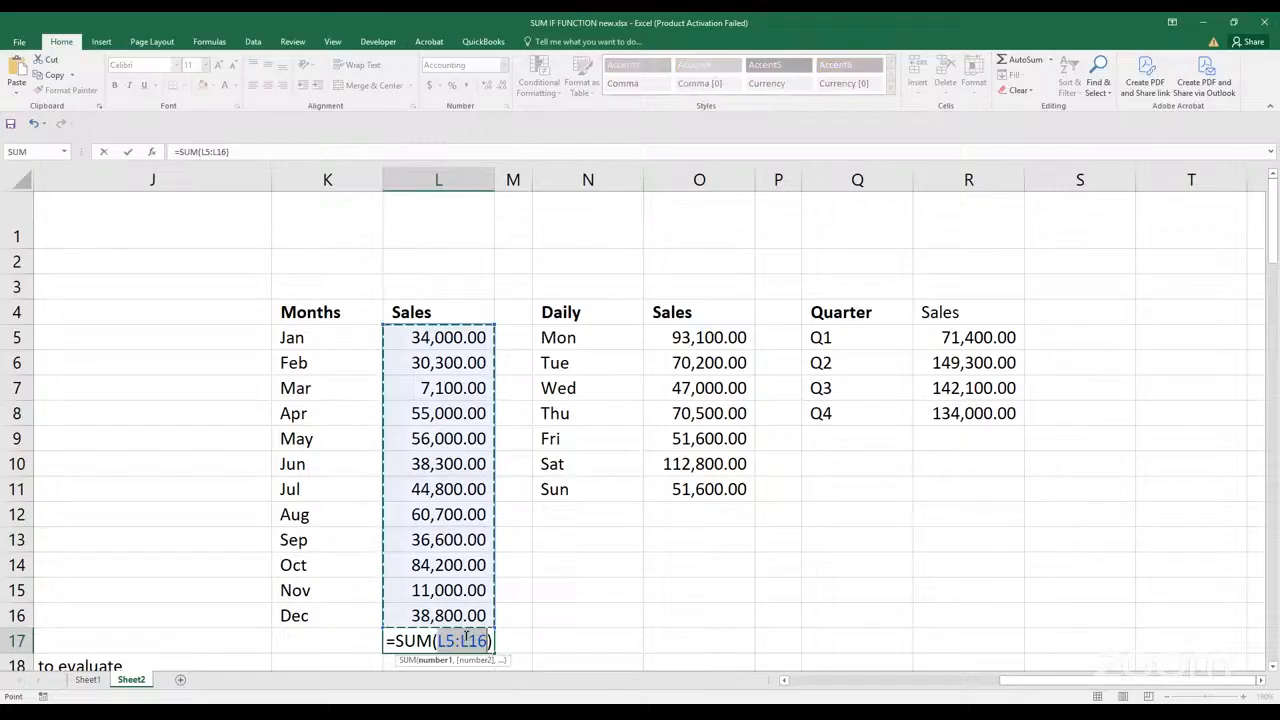
key("Return")
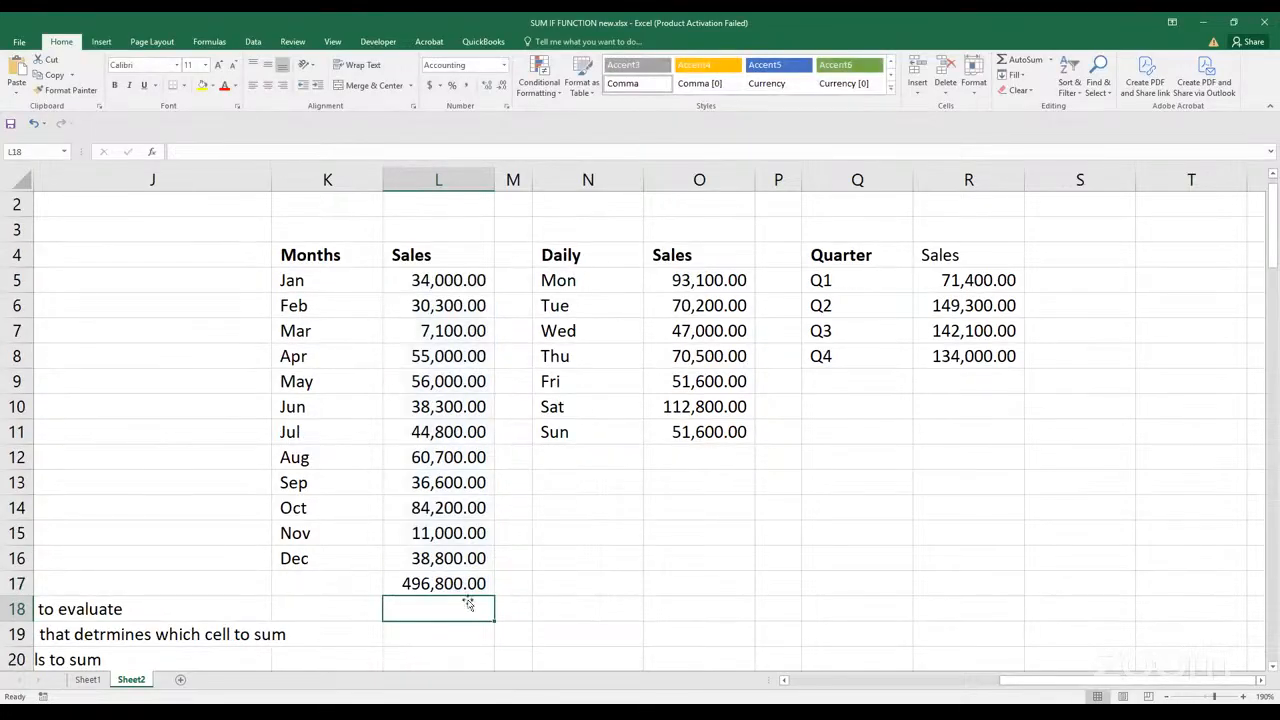
left_click(463, 563)
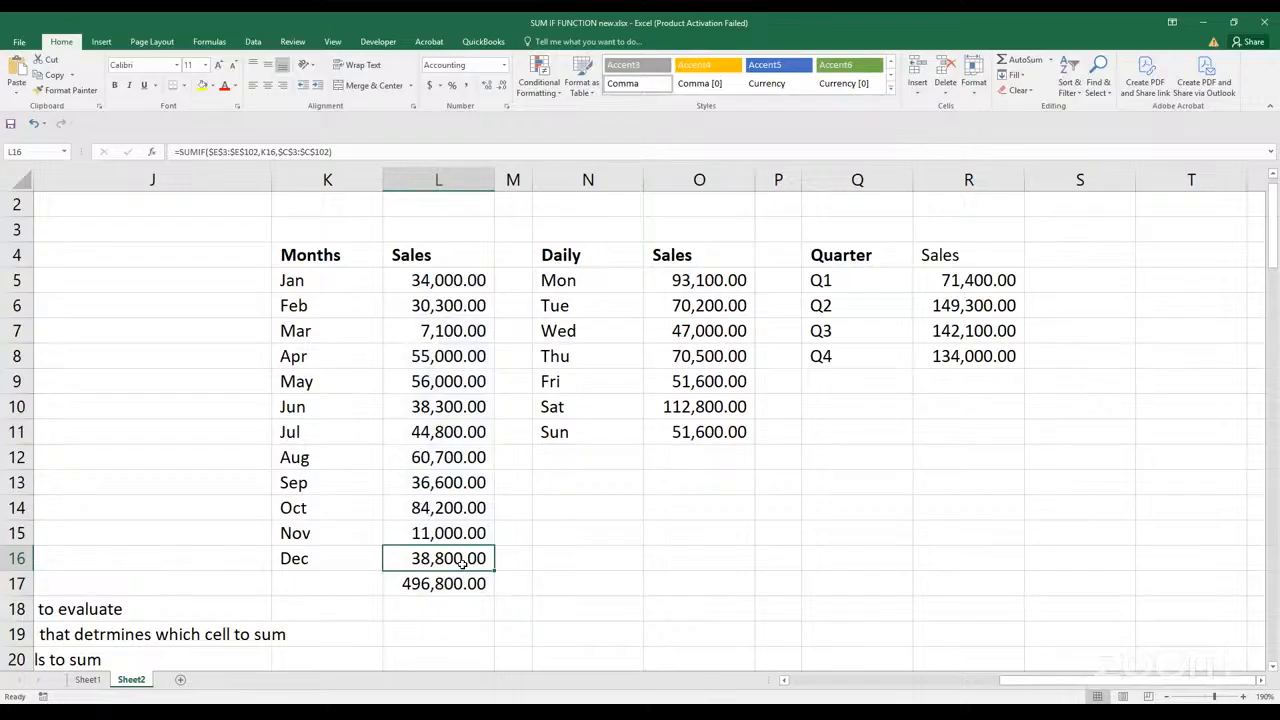
Underline the December sales figure in L16 and re-enter the SUM of L5:L16 in L17
key("ctrl+u")
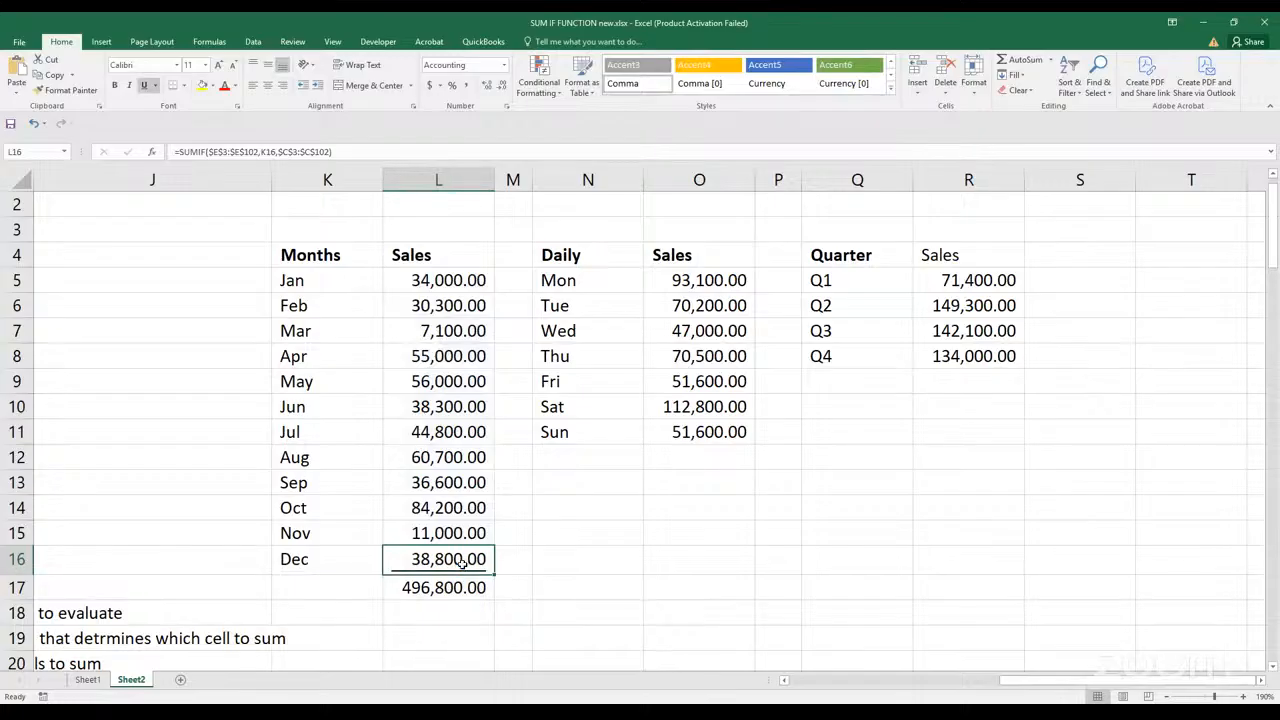
left_click(458, 586)
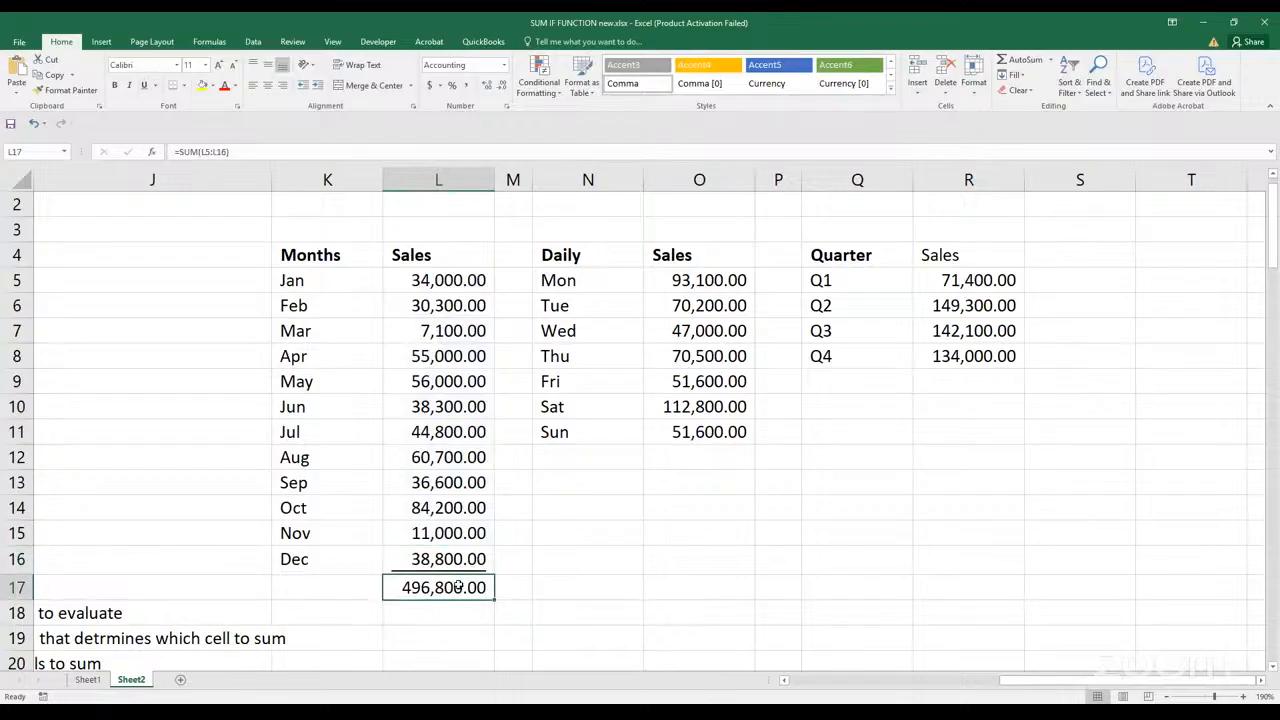
key("Delete")
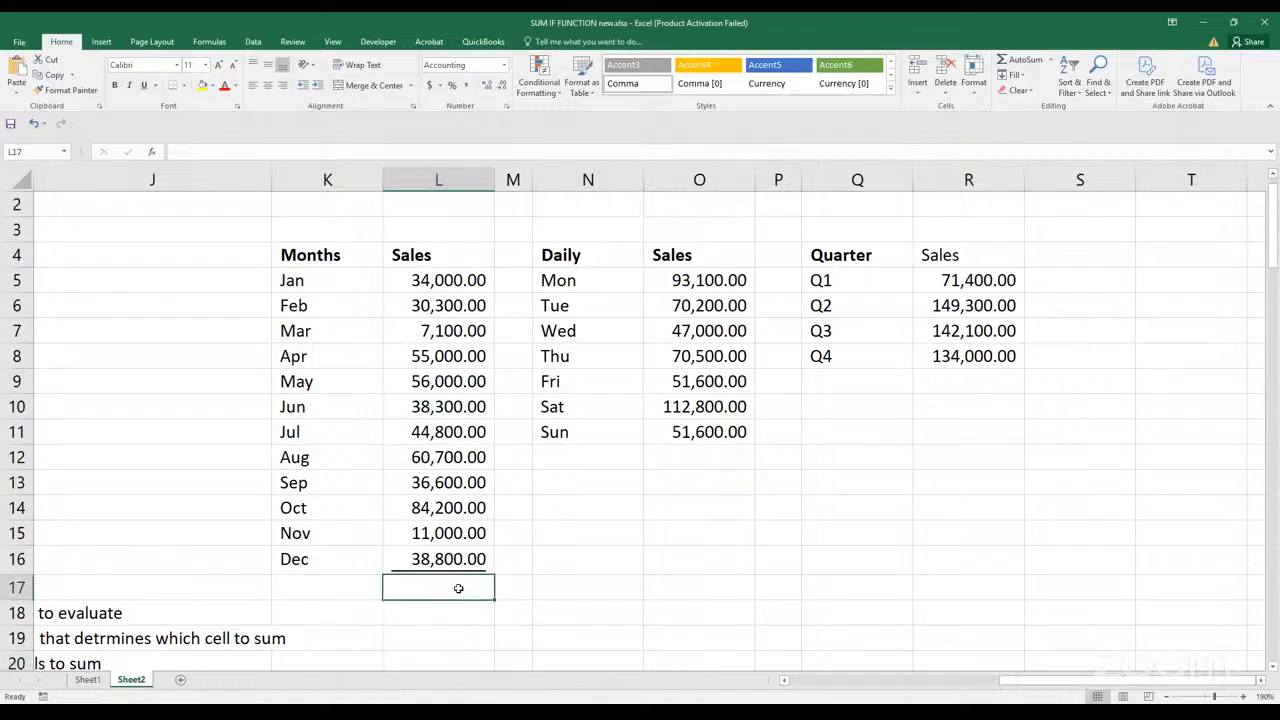
key("alt+equal")
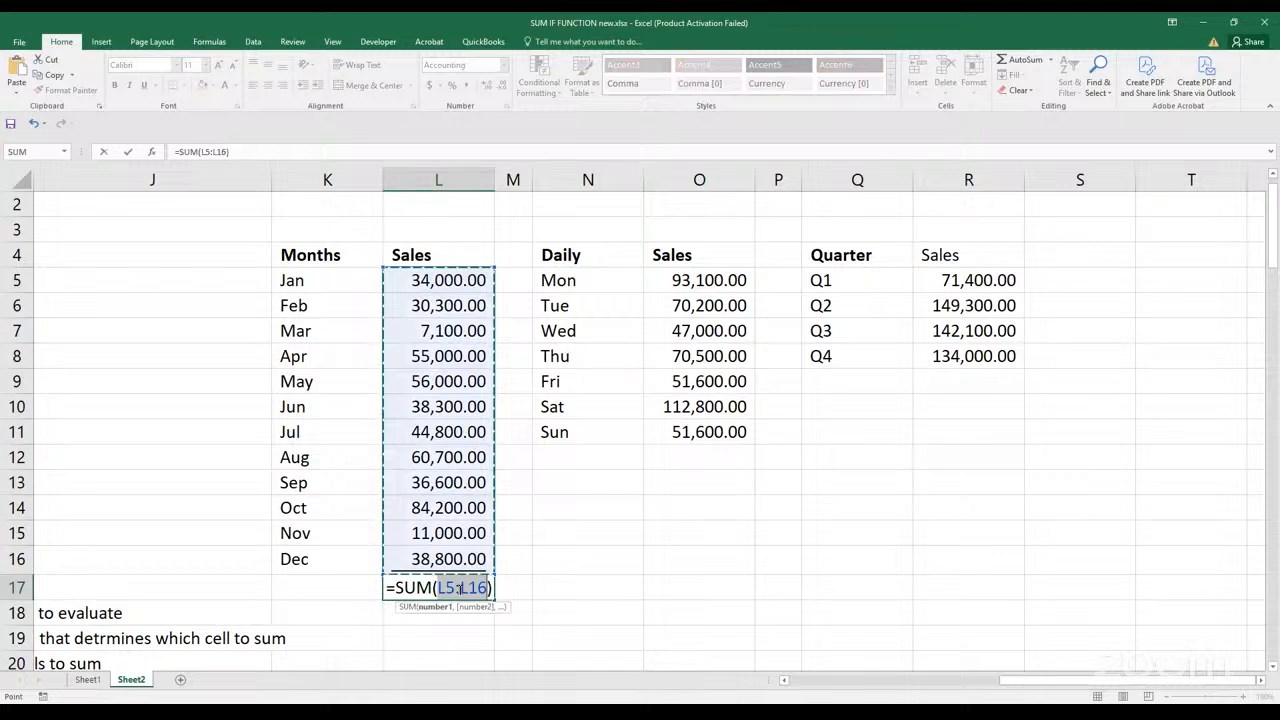
key("Return")
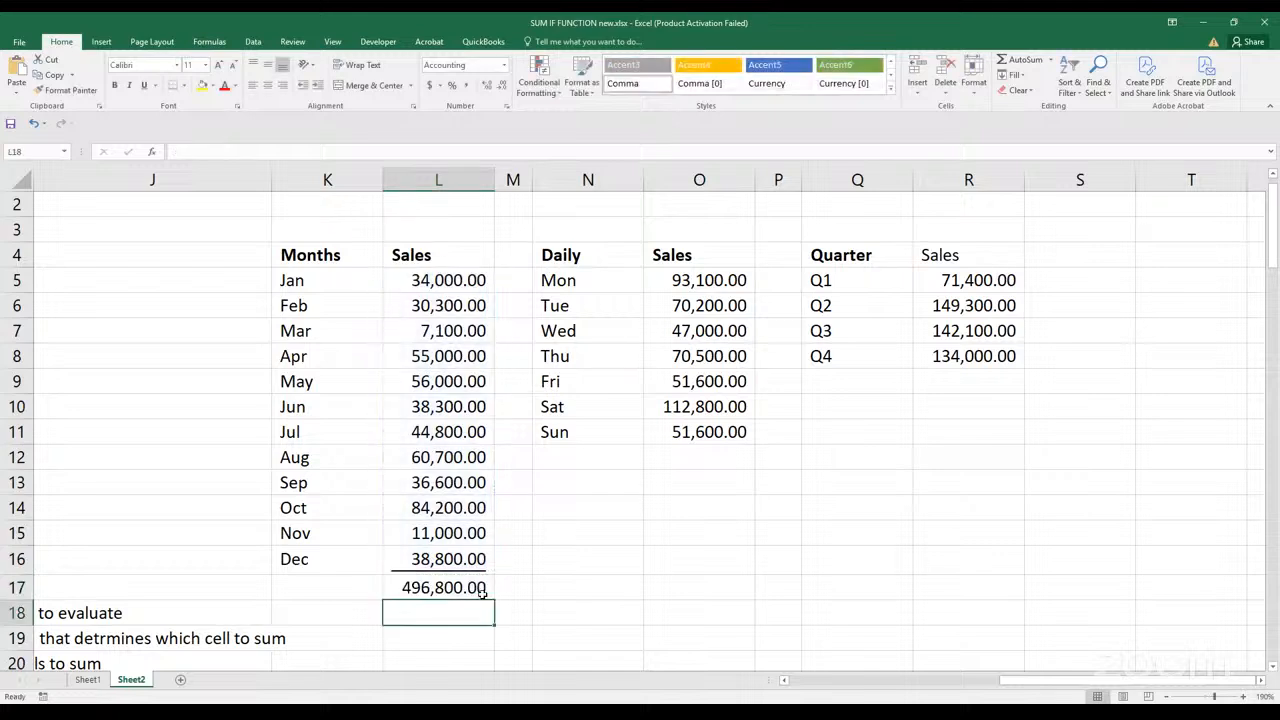
Total the daily sales in O12 with a SUM of O5:O11 and underline the Sunday figure in O11
left_click(668, 462)
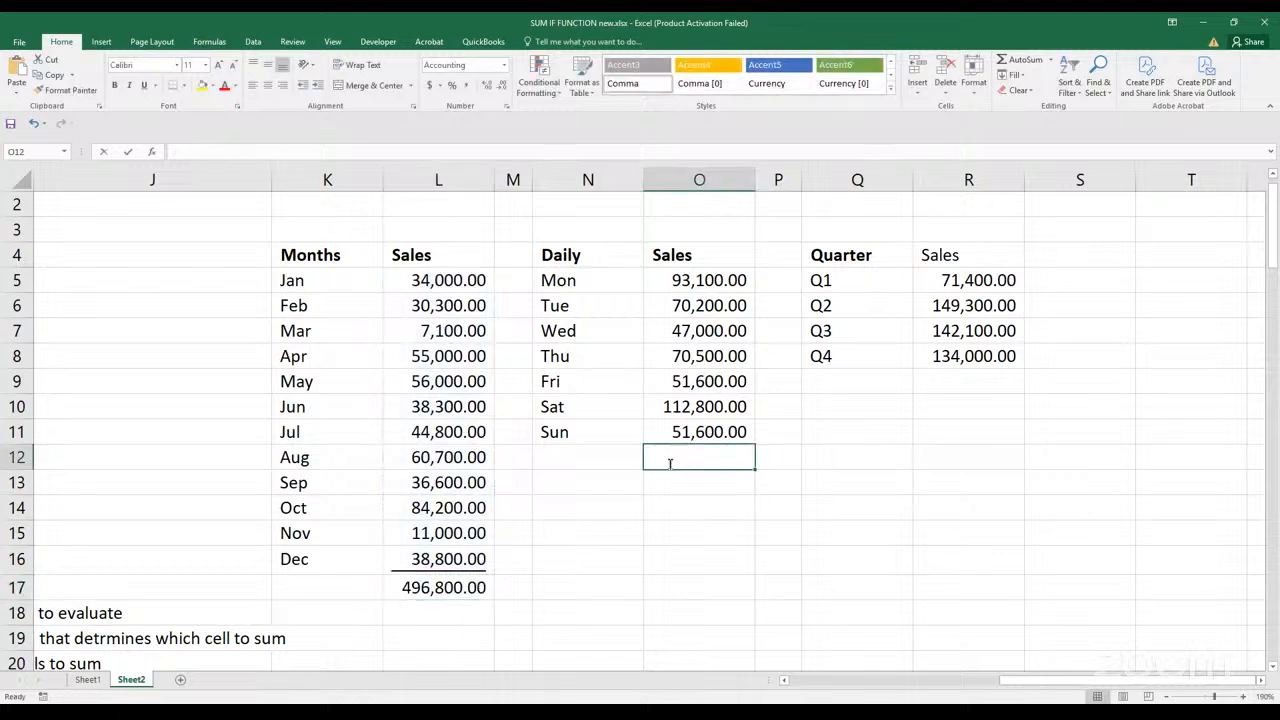
key("alt+equal")
key("Return")
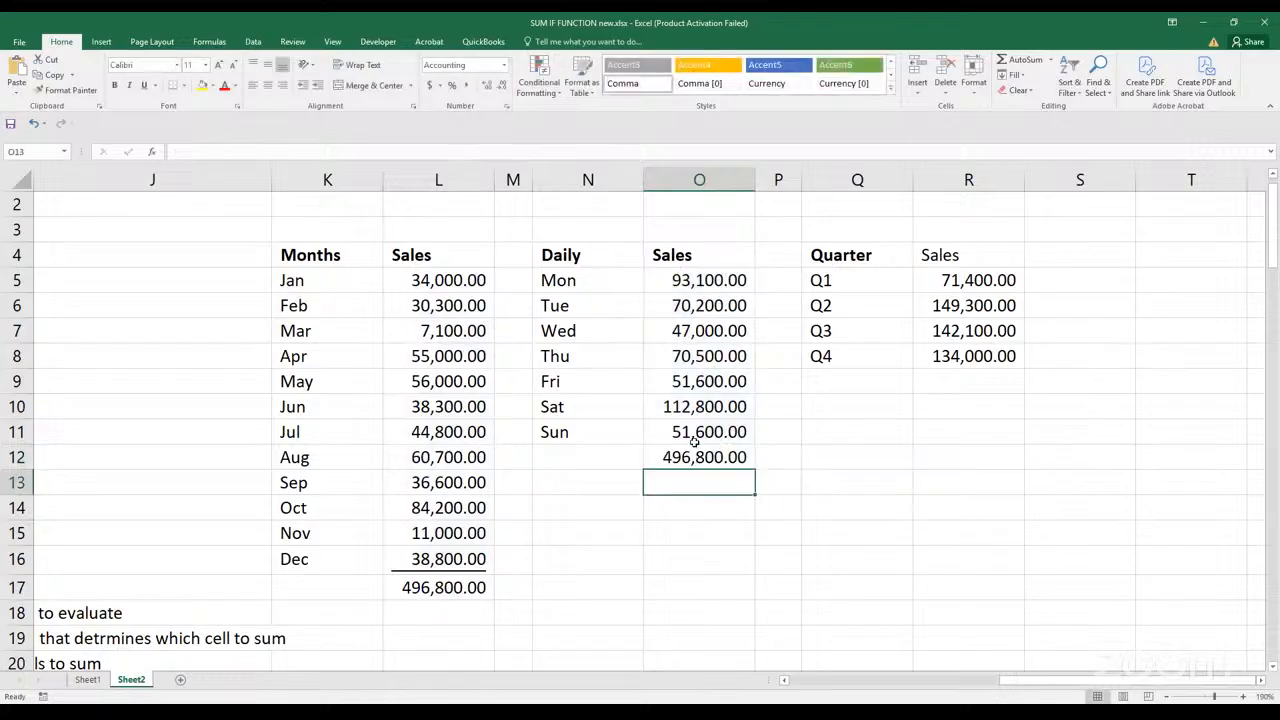
left_click(694, 436)
key("ctrl+u")
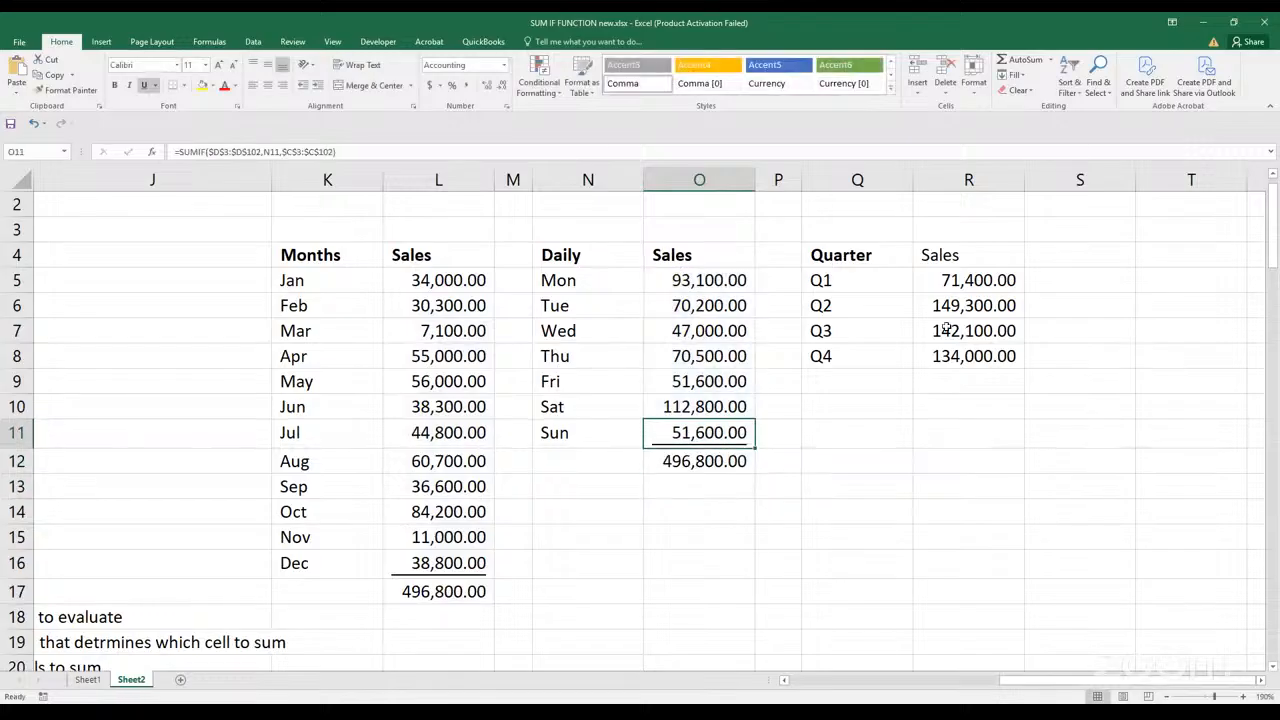
Total the quarterly sales in R9 with a SUM of R5:R8 and underline the Q4 figure in R8
left_click(951, 375)
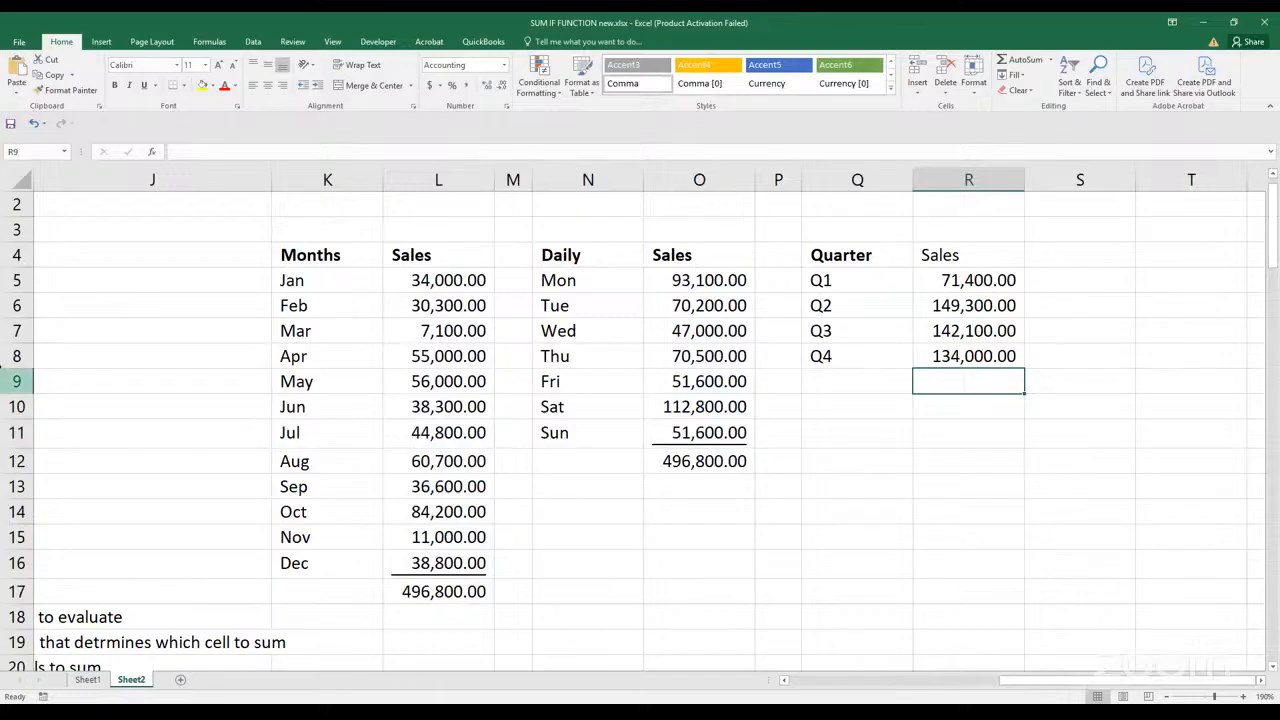
key("alt+equal")
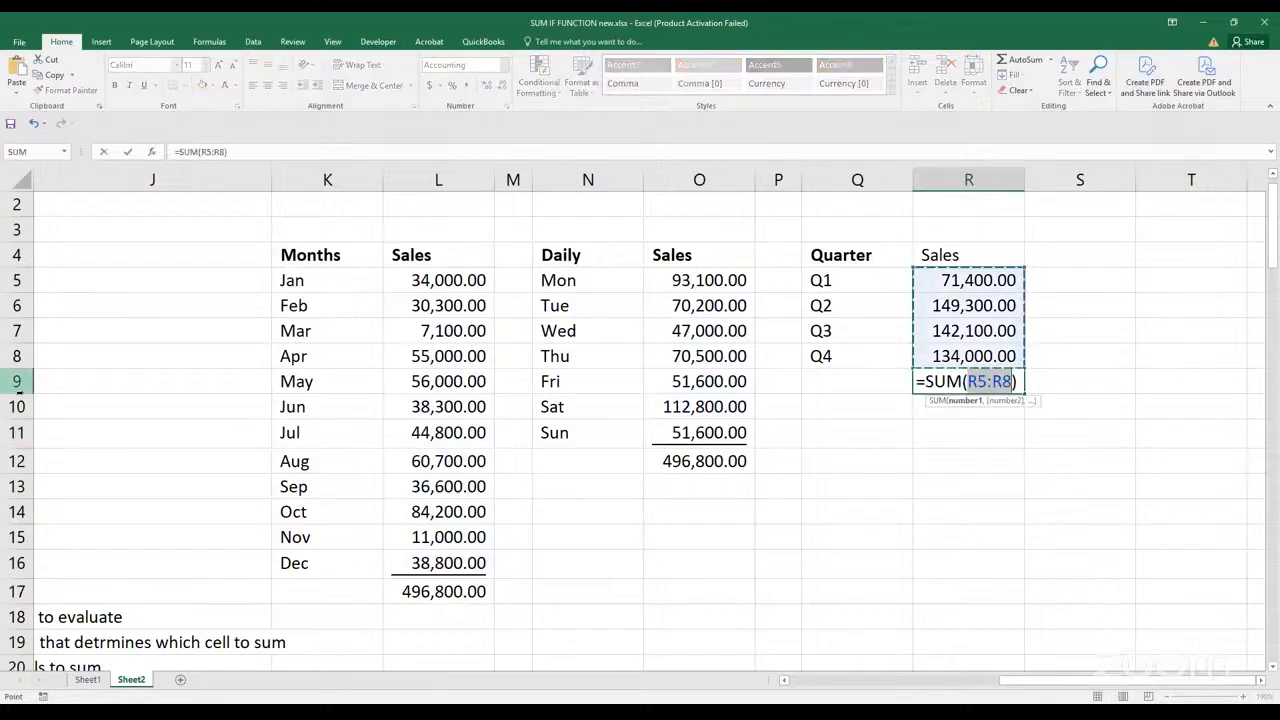
key("Return")
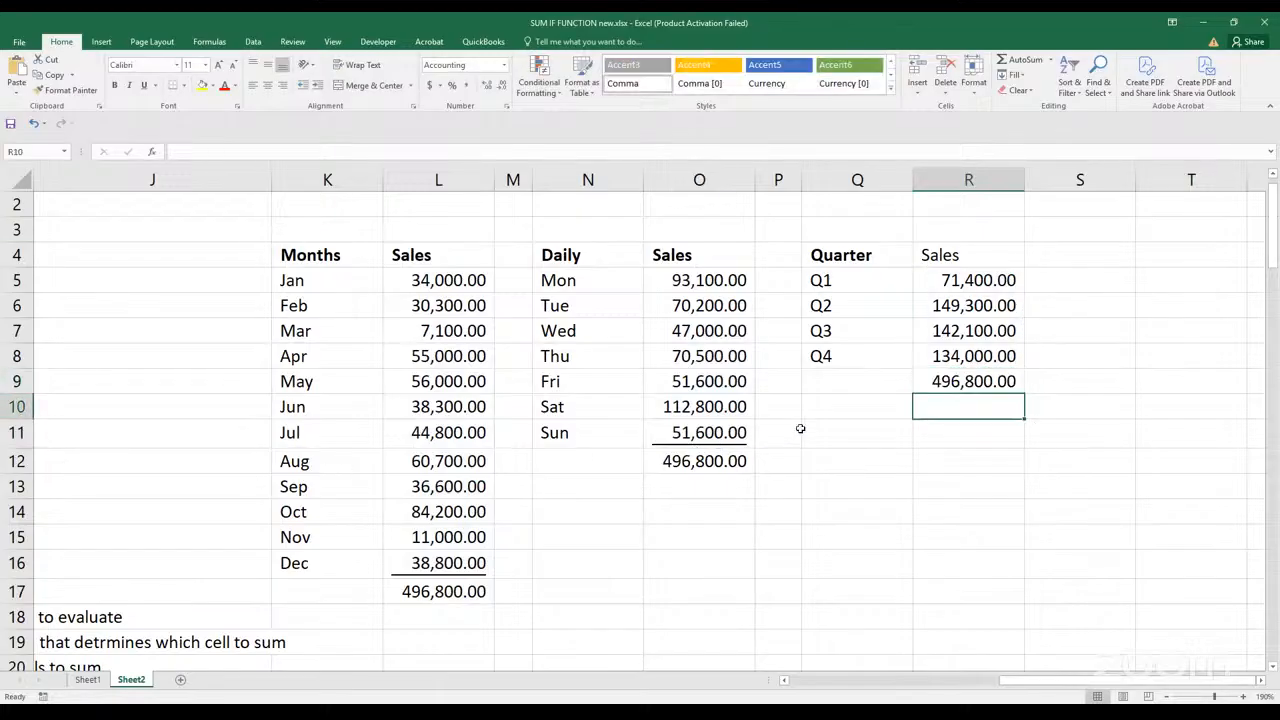
left_click(953, 367)
key("ctrl+u")
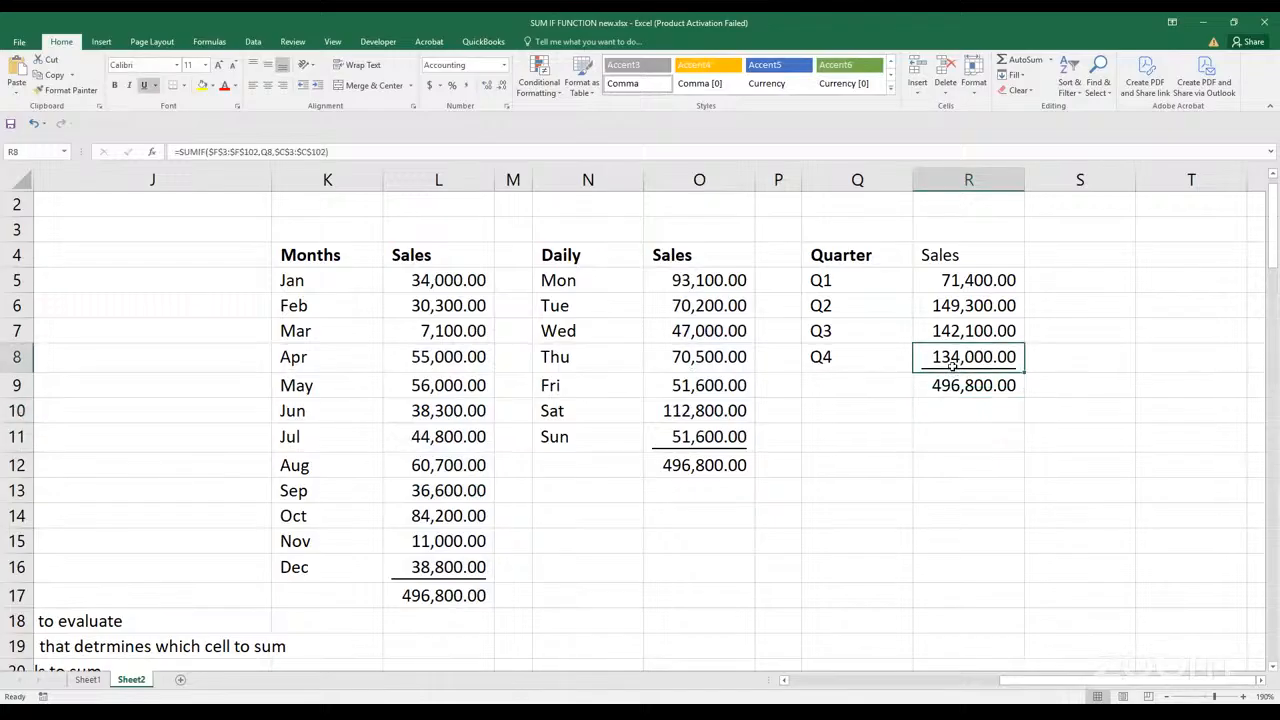
left_click(866, 487)
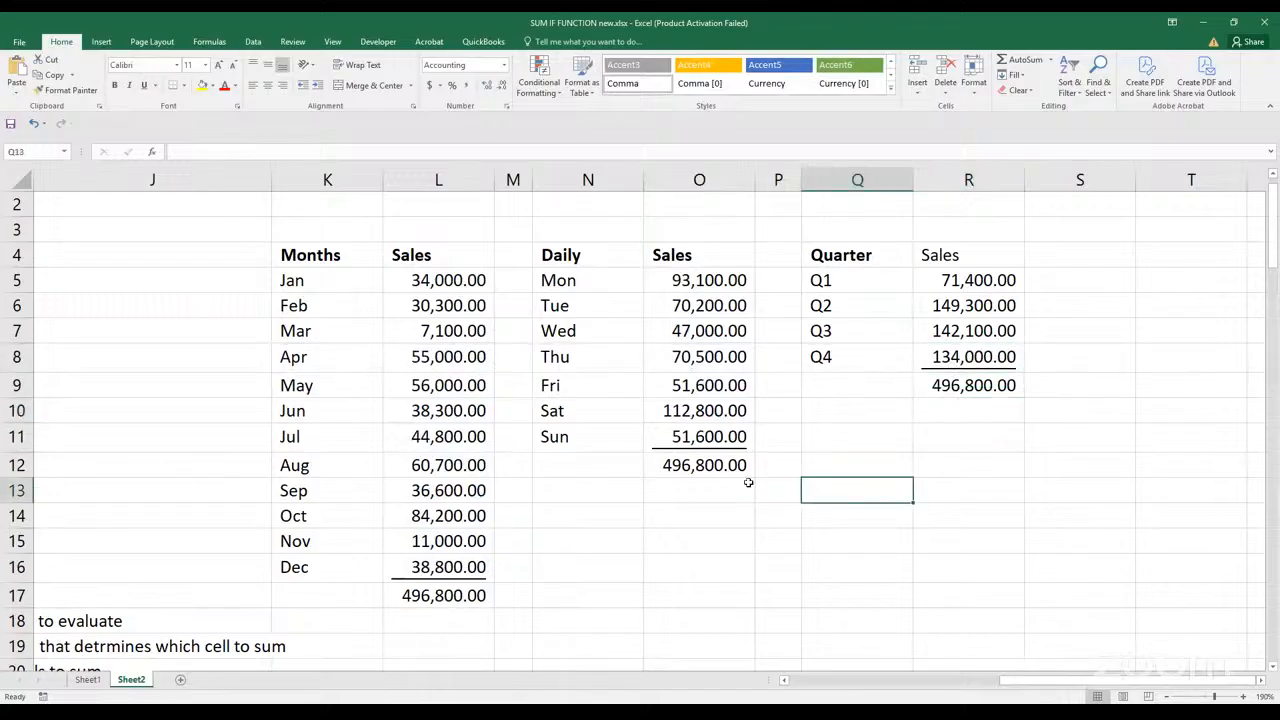
Apply a double underline to the monthly, daily and quarterly totals in L17, O12 and R9
left_click(477, 591)
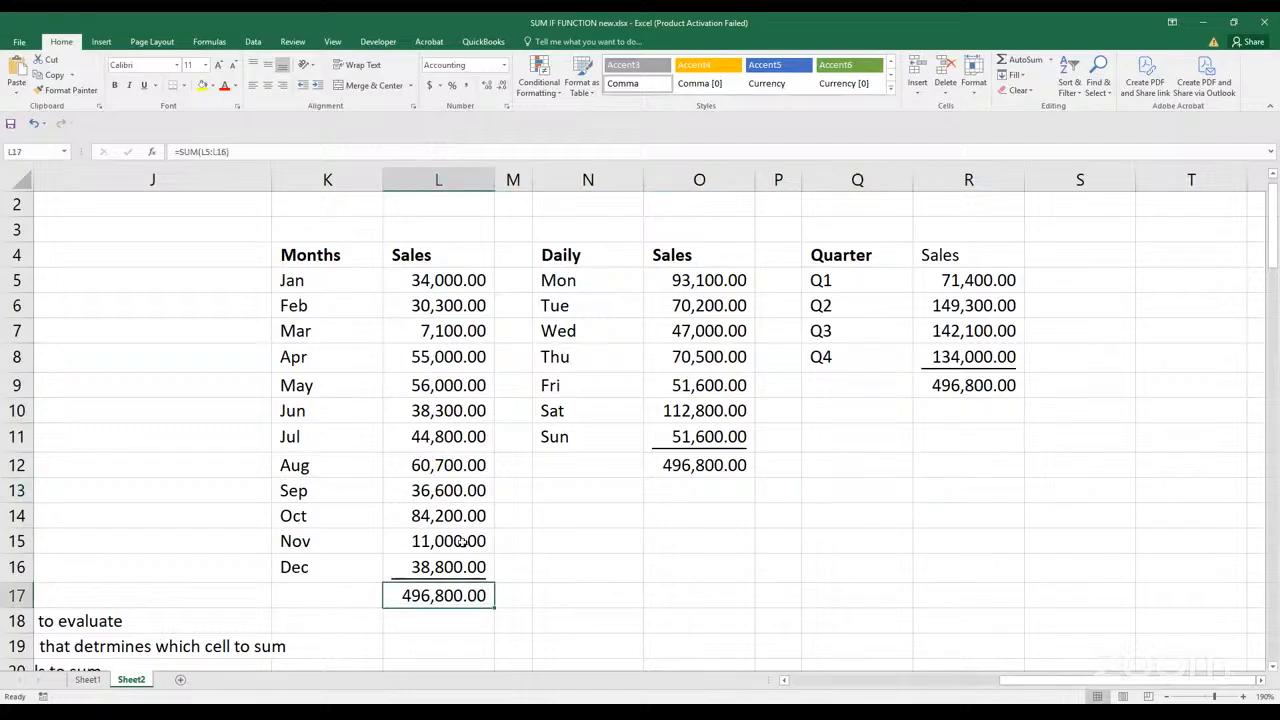
left_click(155, 85)
left_click(170, 119)
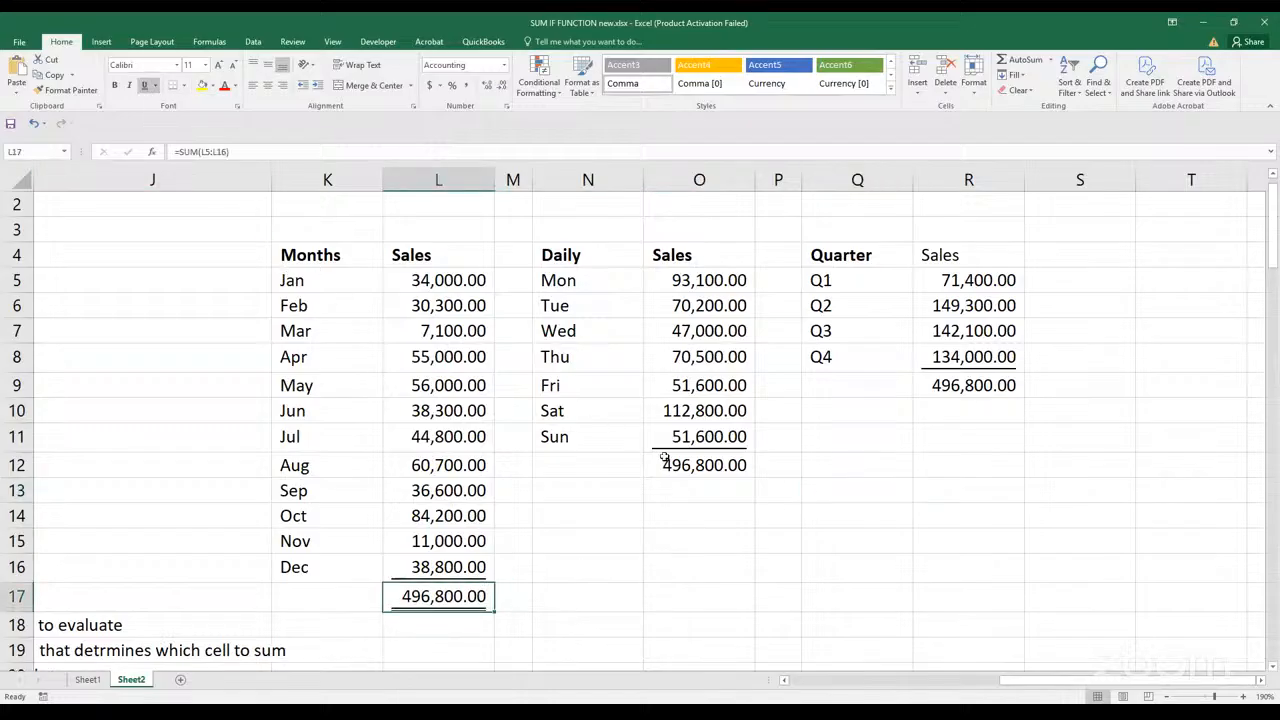
left_click(663, 460)
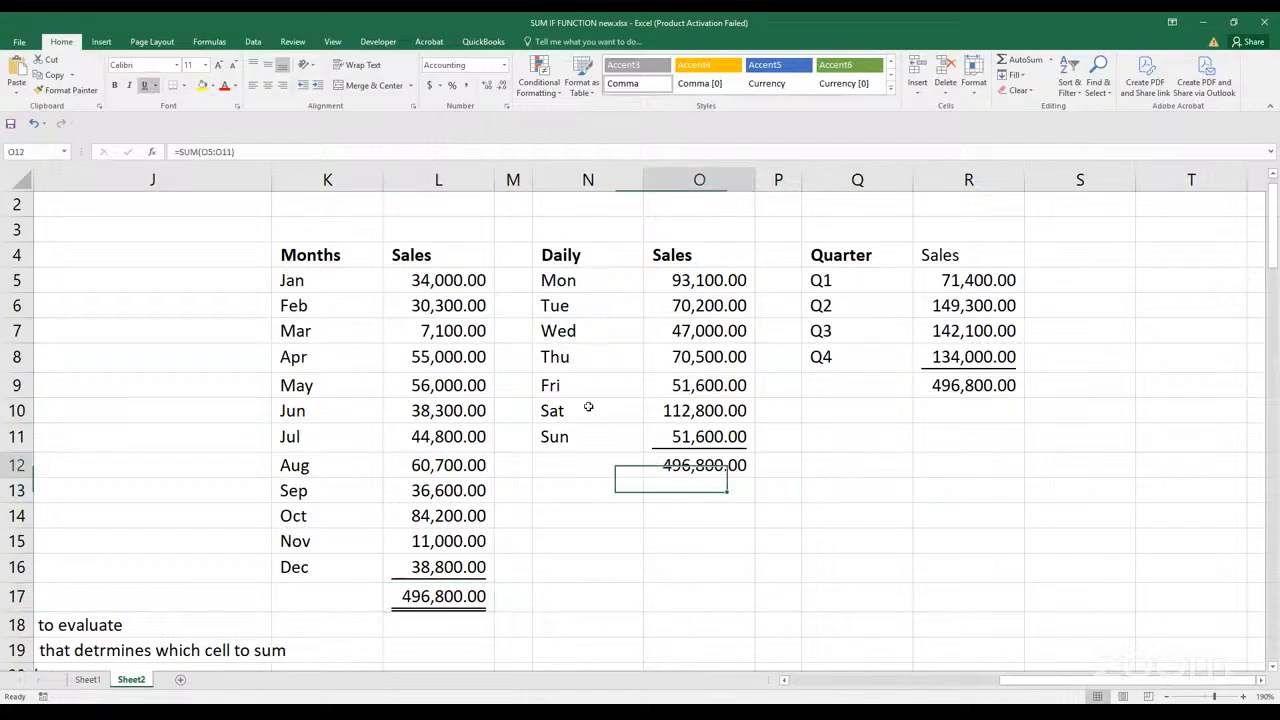
left_click(155, 85)
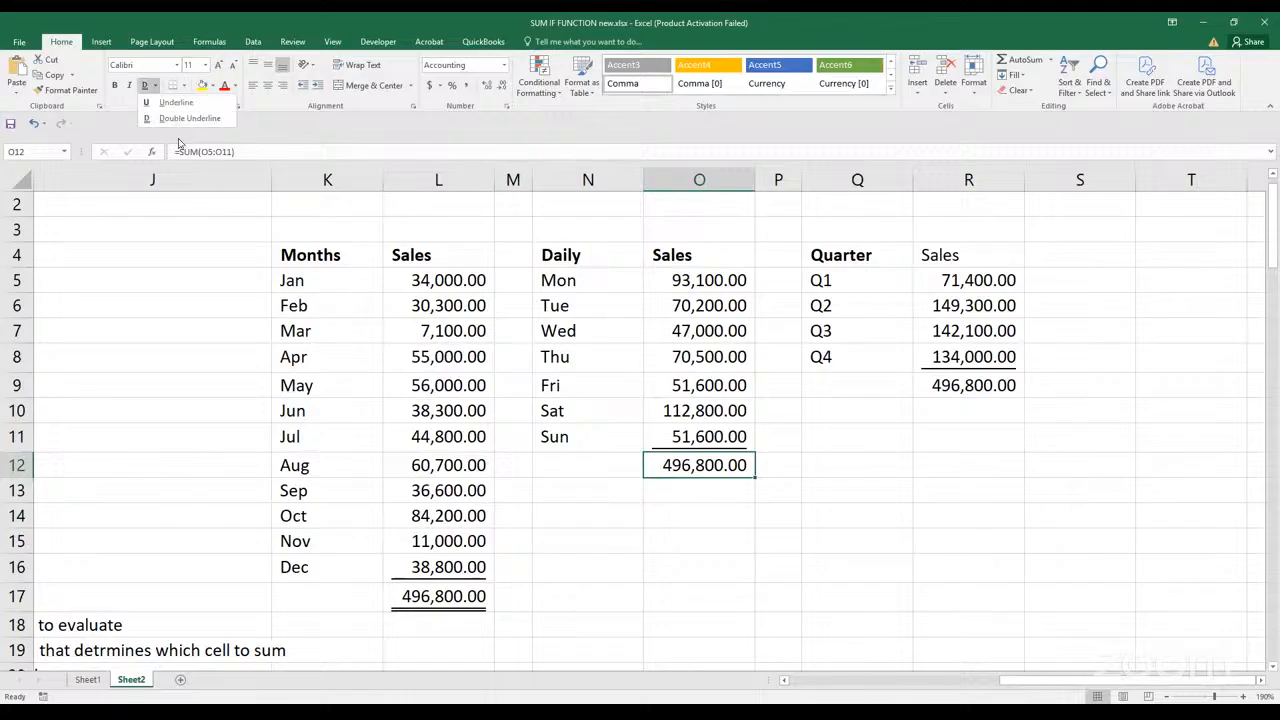
left_click(170, 119)
left_click(955, 385)
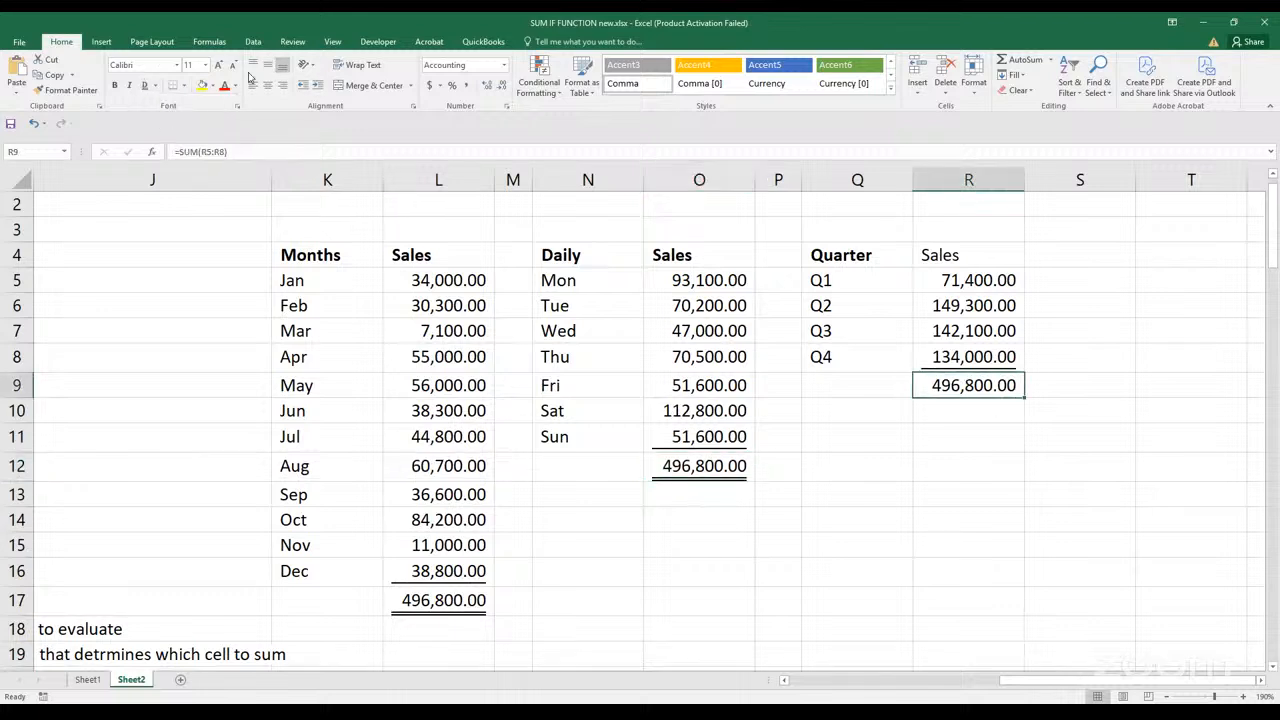
left_click(155, 86)
left_click(167, 120)
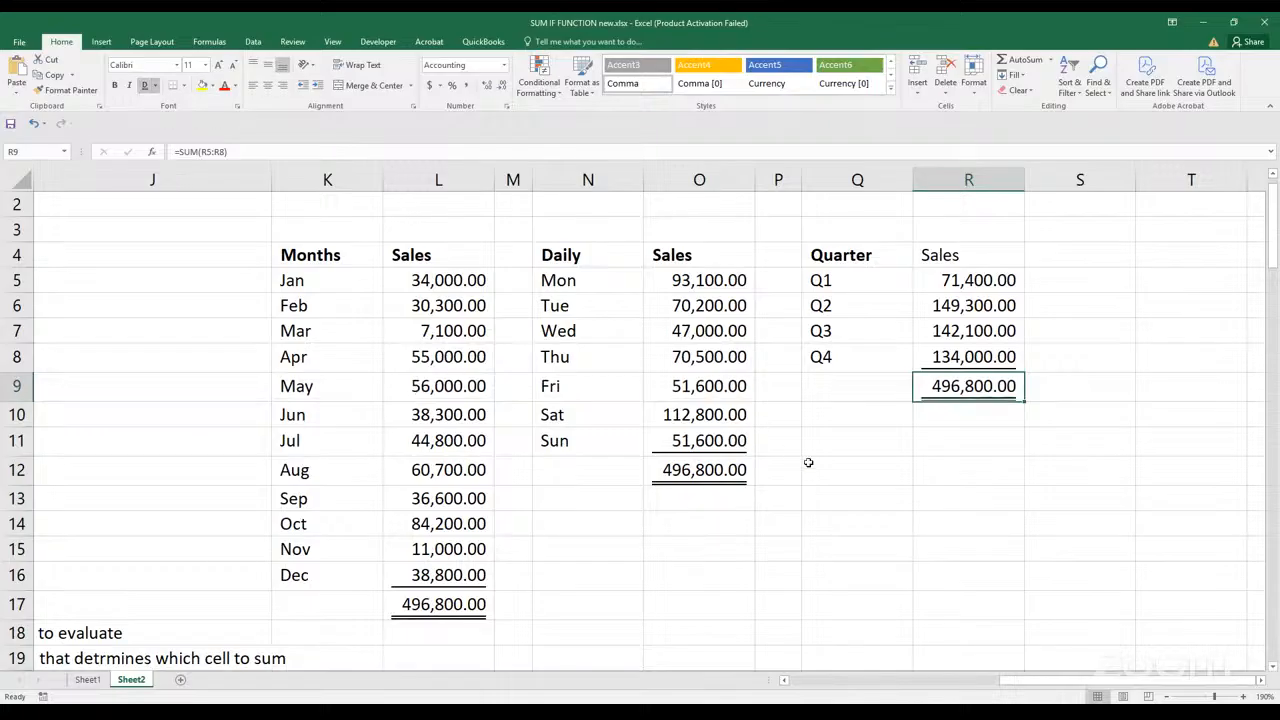
left_click(830, 475)
scroll(844, 422, "up", 1)
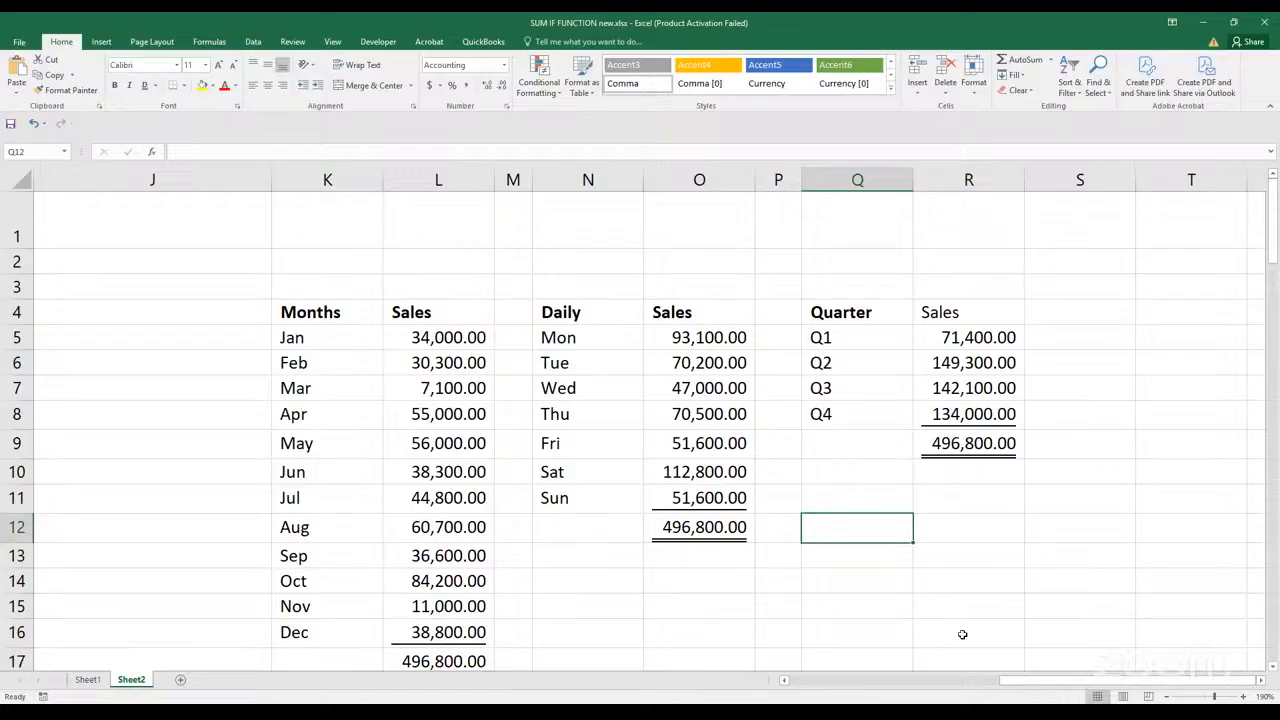
left_click_drag(1011, 687, 960, 687)
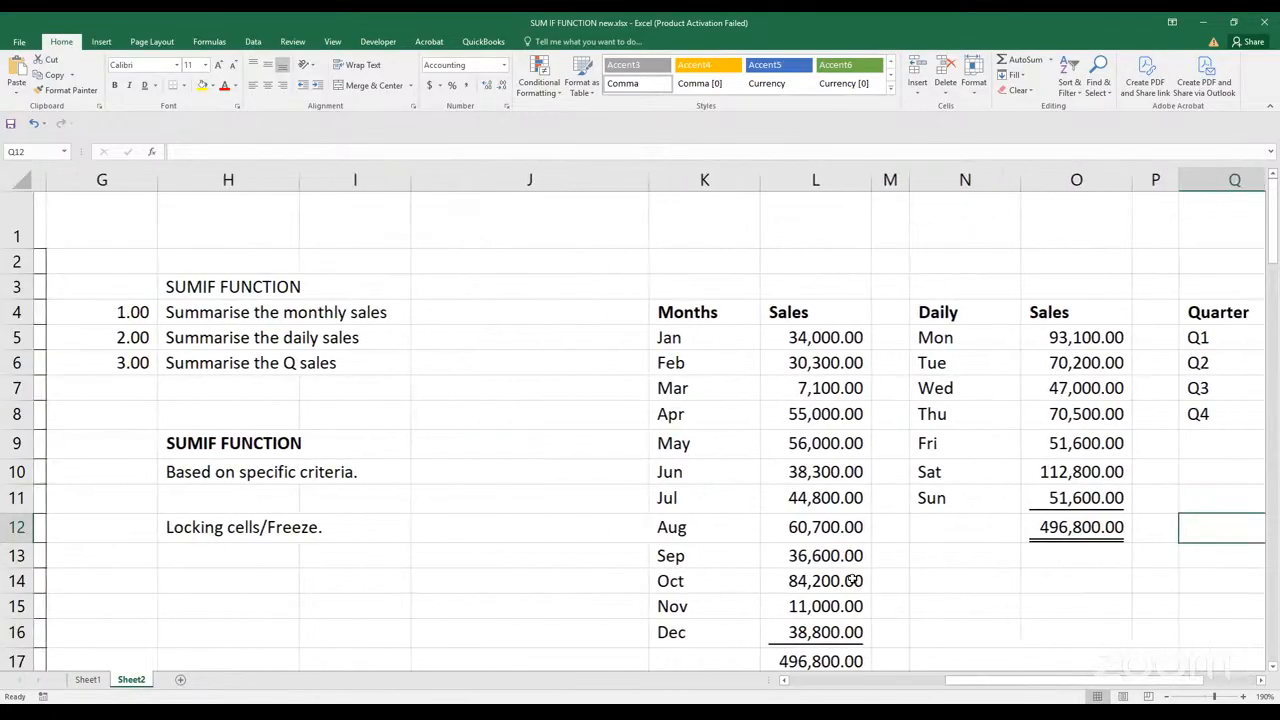
scroll(826, 537, "down", 3)
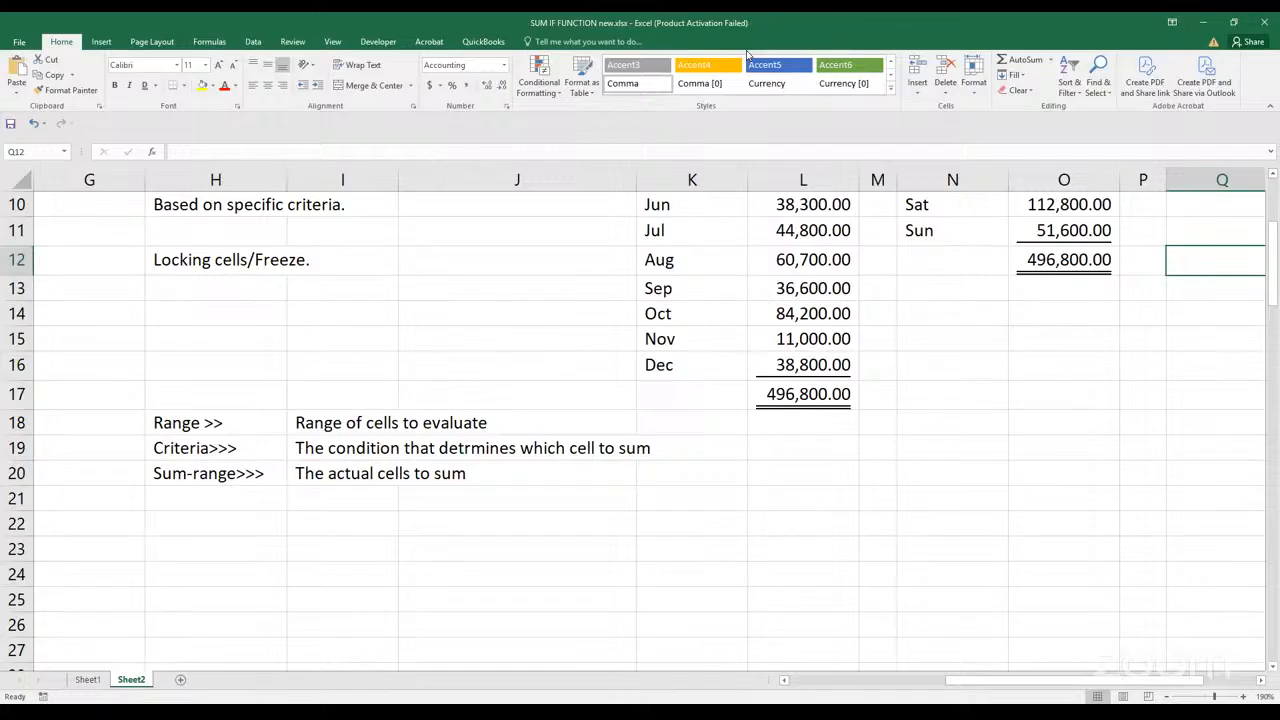
left_click(747, 55)
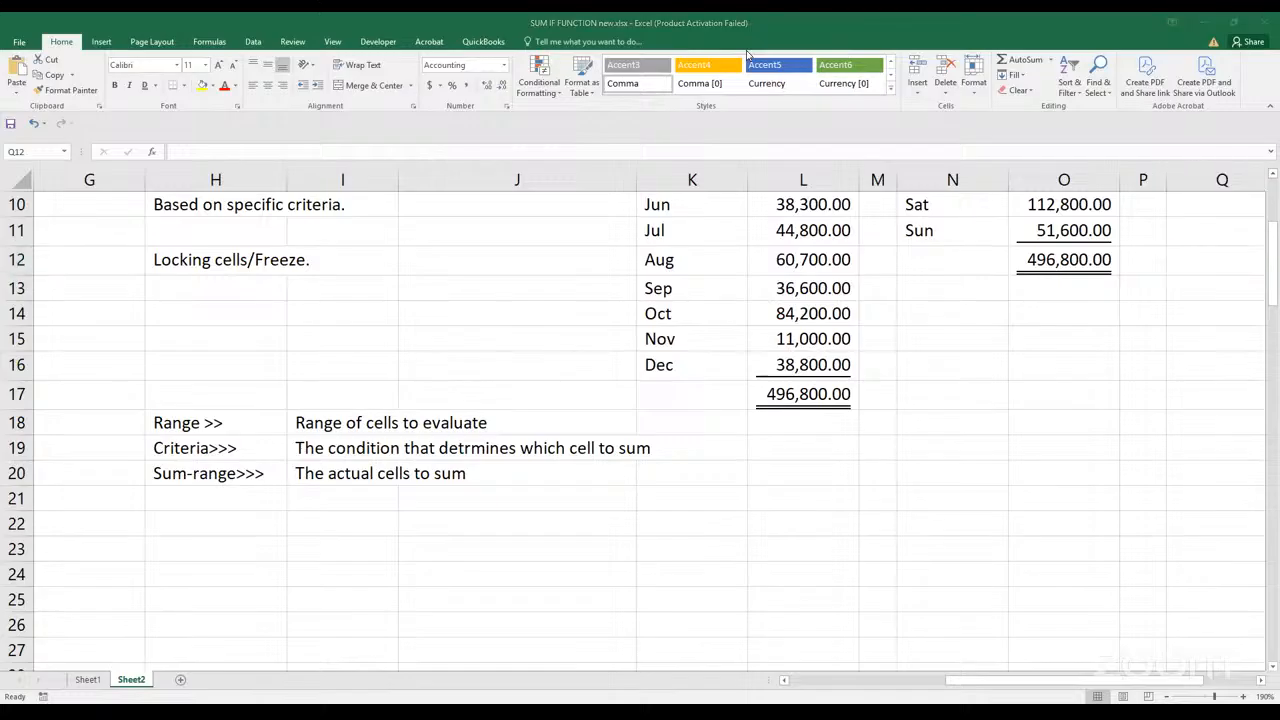
left_click(904, 321)
scroll(904, 320, "up", 2)
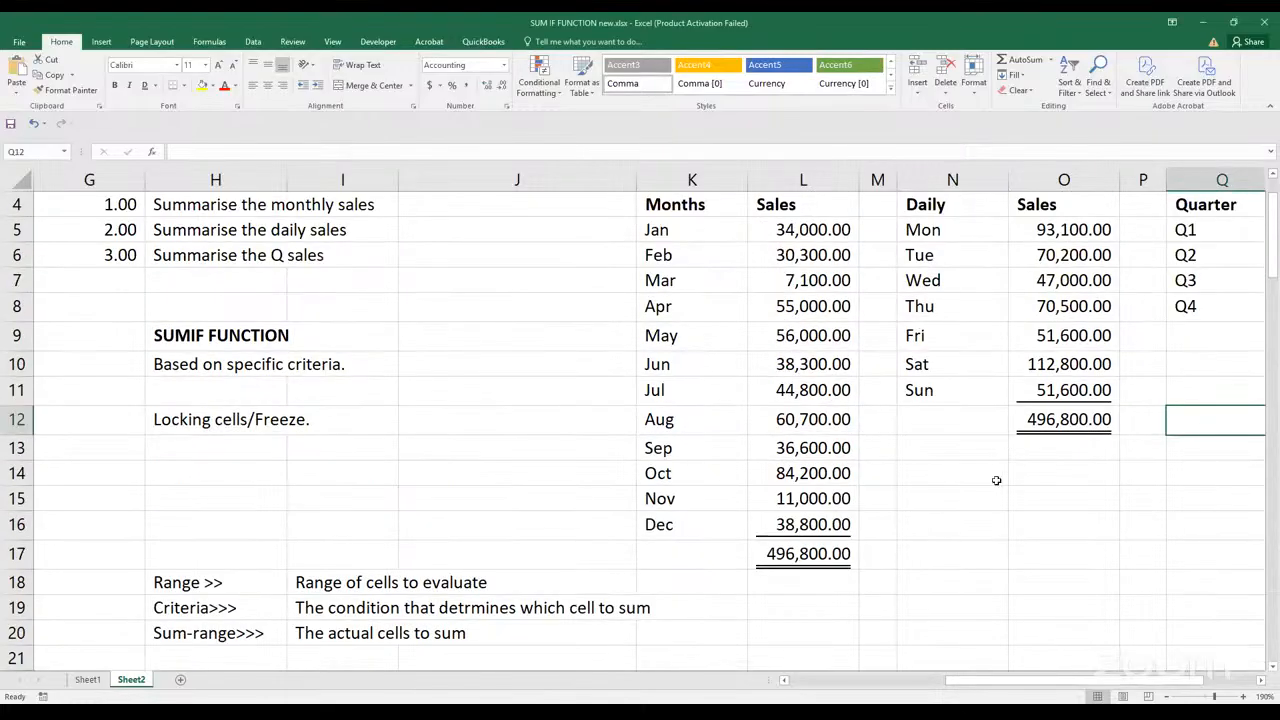
scroll(995, 688, "right", 3)
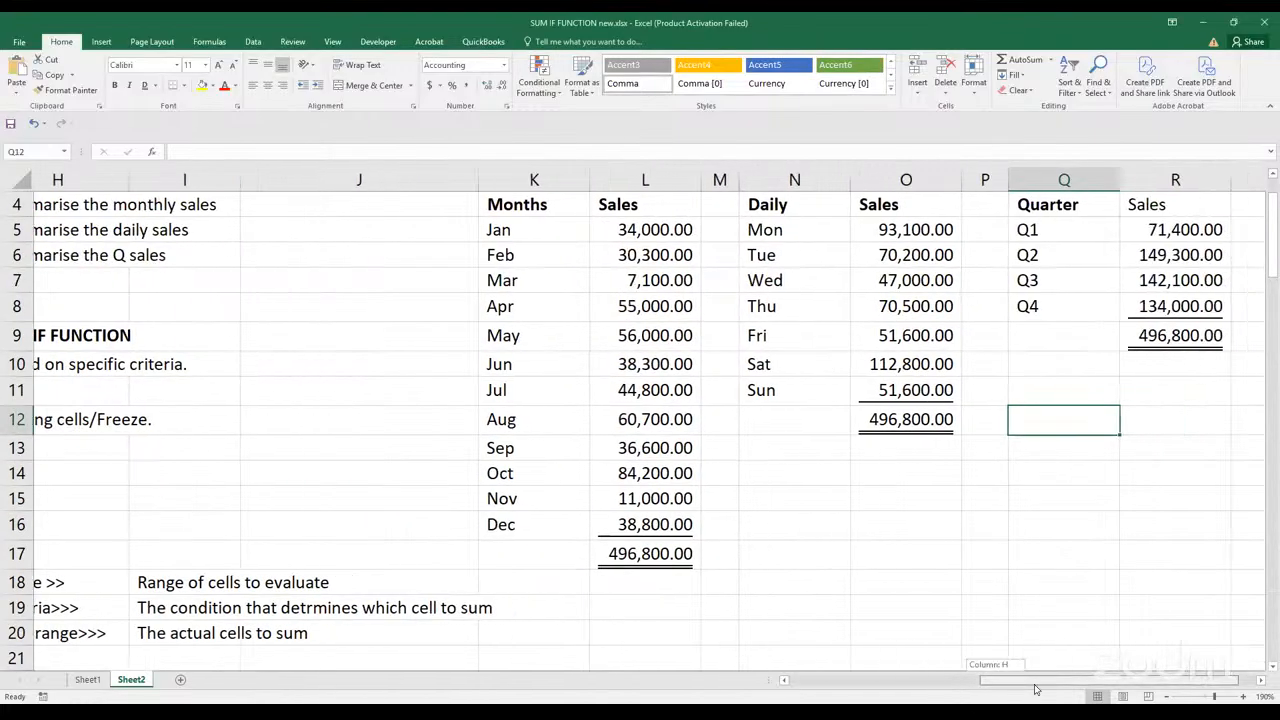
Examine the range, criteria and sum range arguments of the Q1 SUMIF formula in R5
left_click(1083, 233)
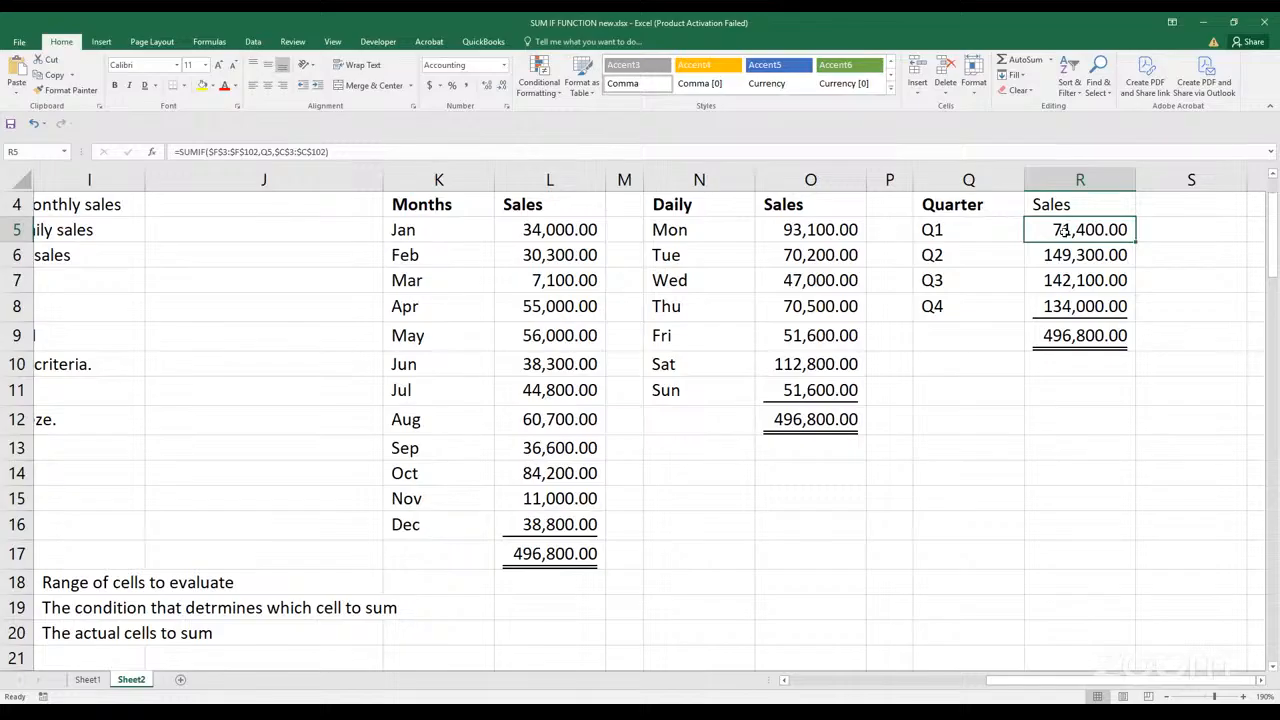
double_click(1063, 229)
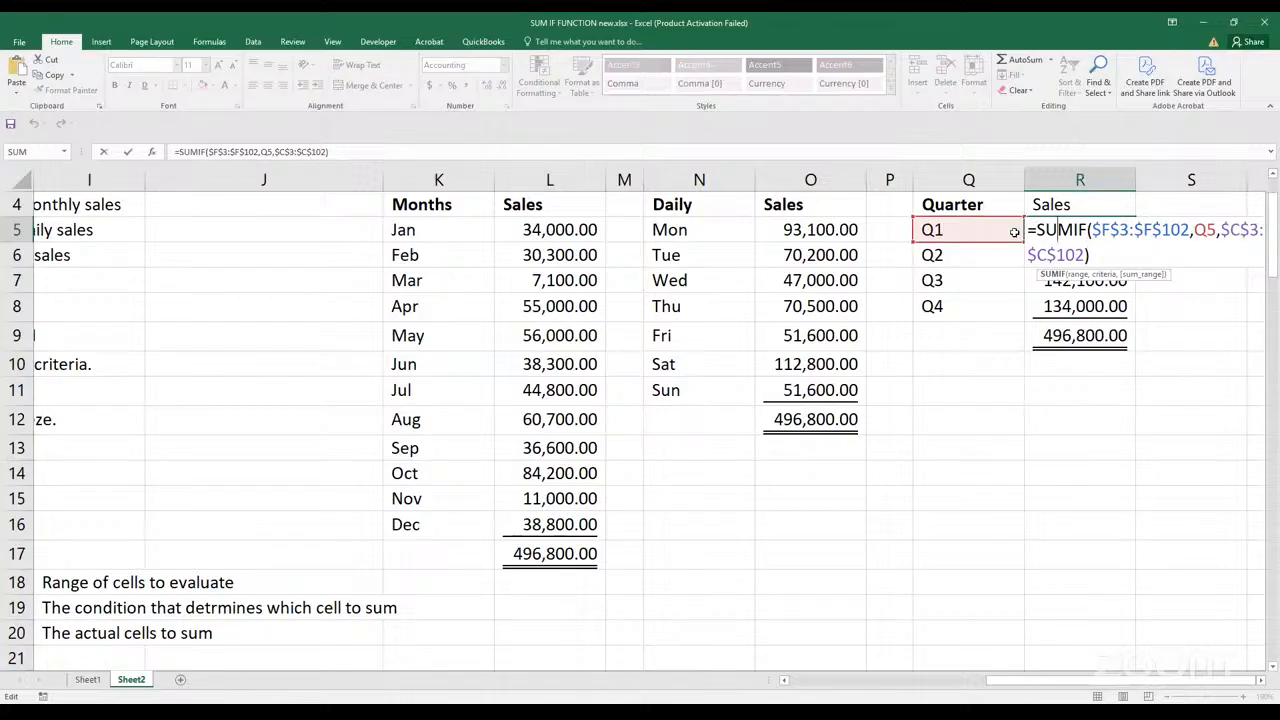
key("Escape")
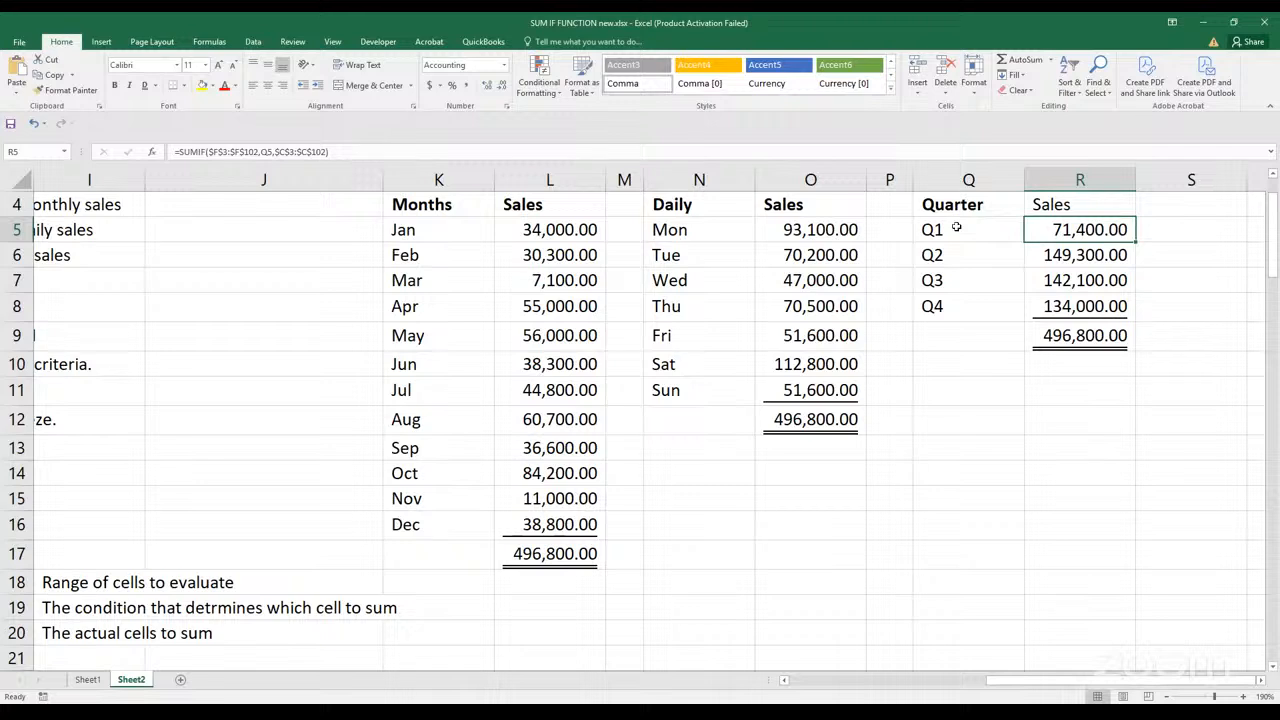
left_click(960, 232)
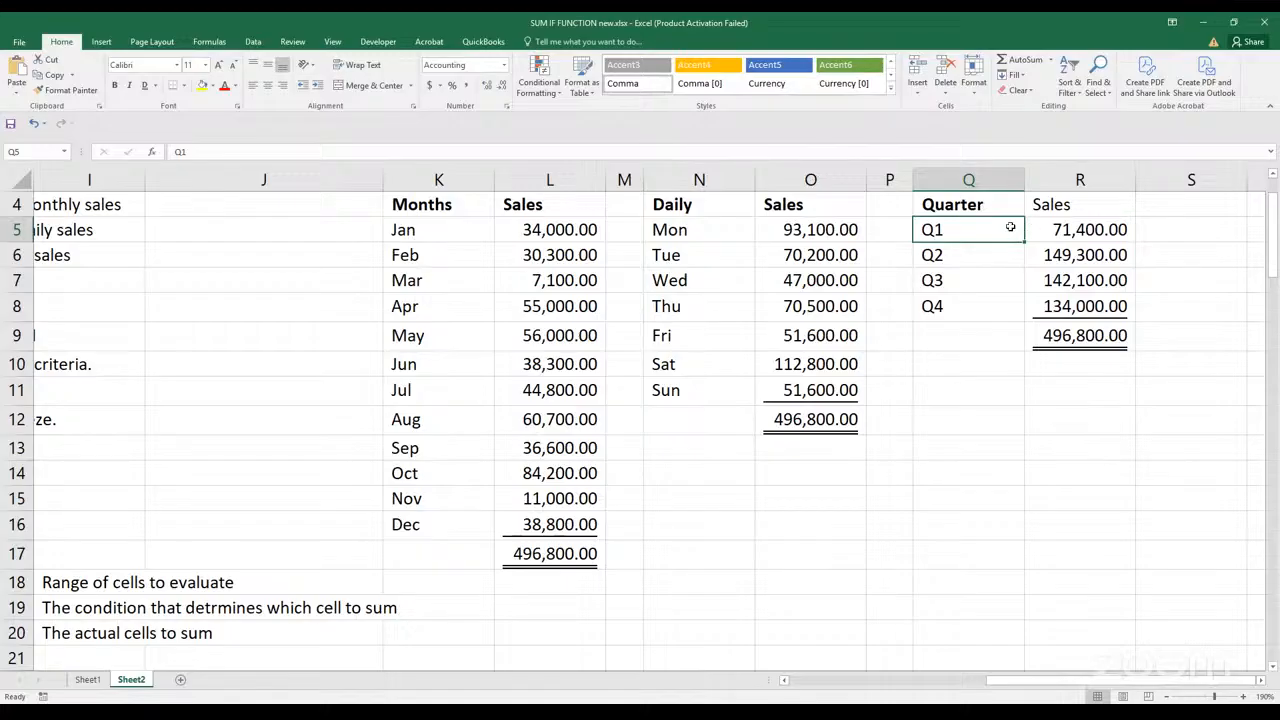
left_click(1044, 229)
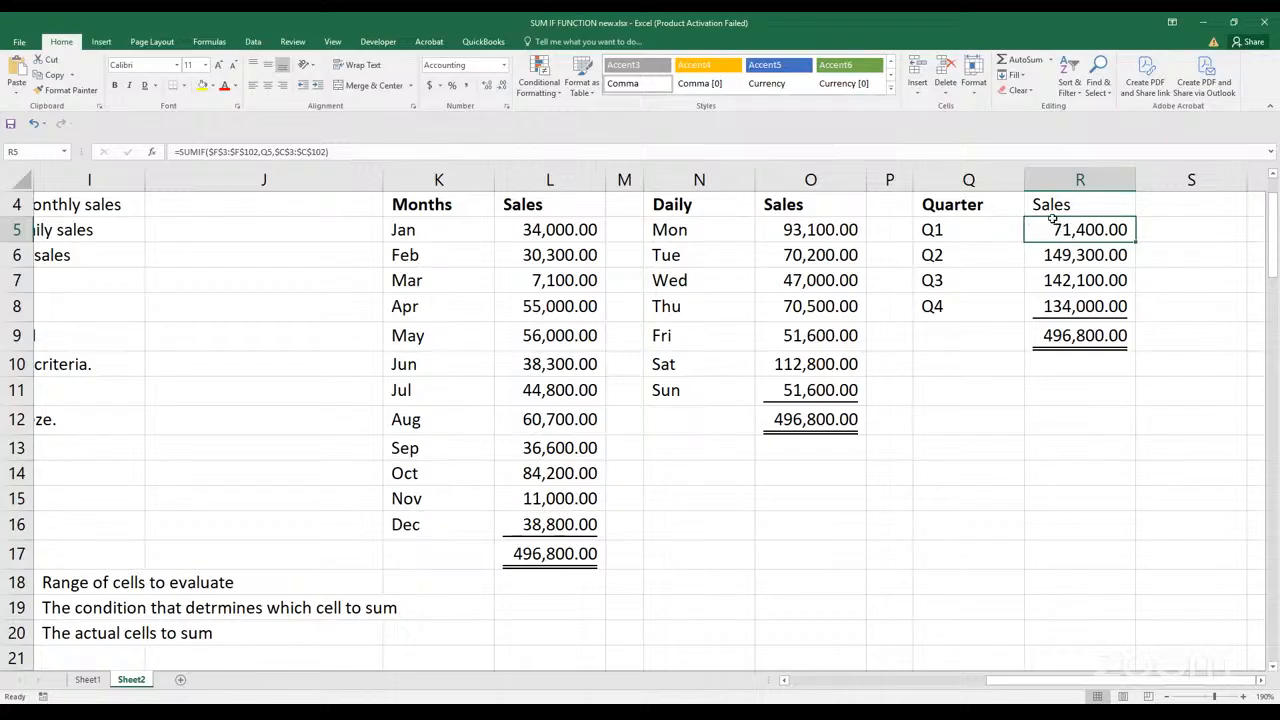
left_click(1150, 230)
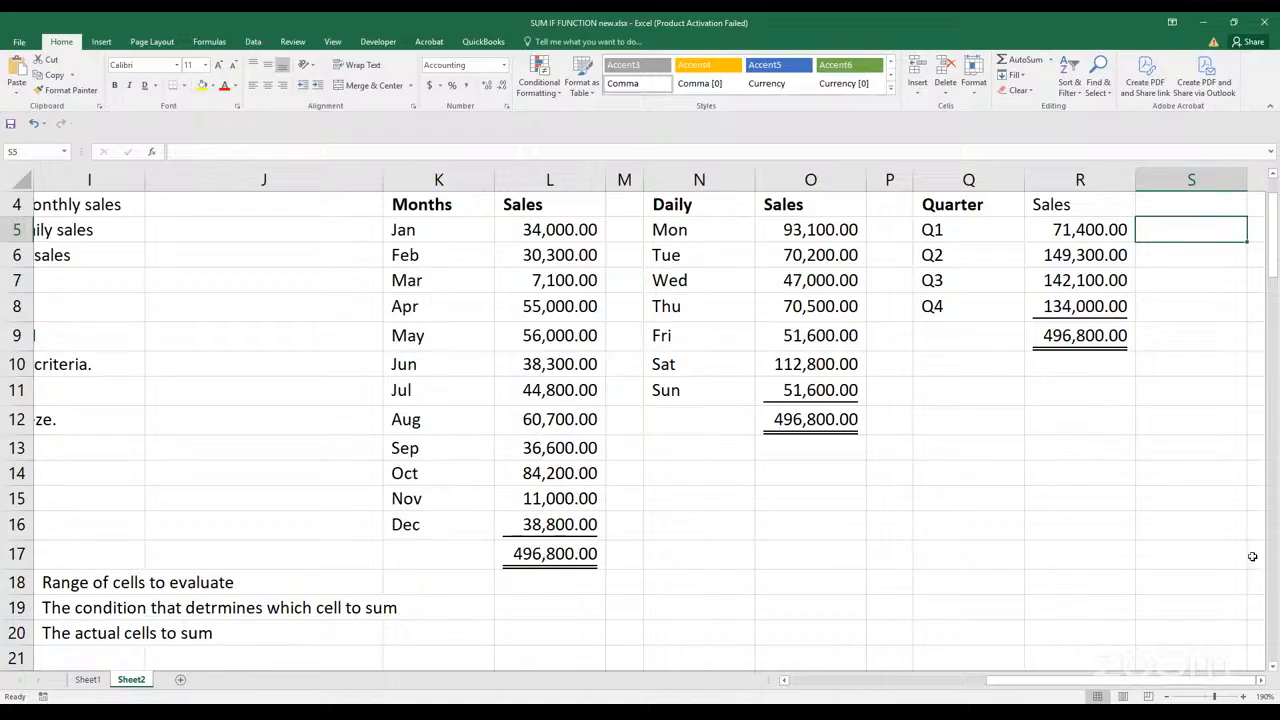
double_click(1075, 229)
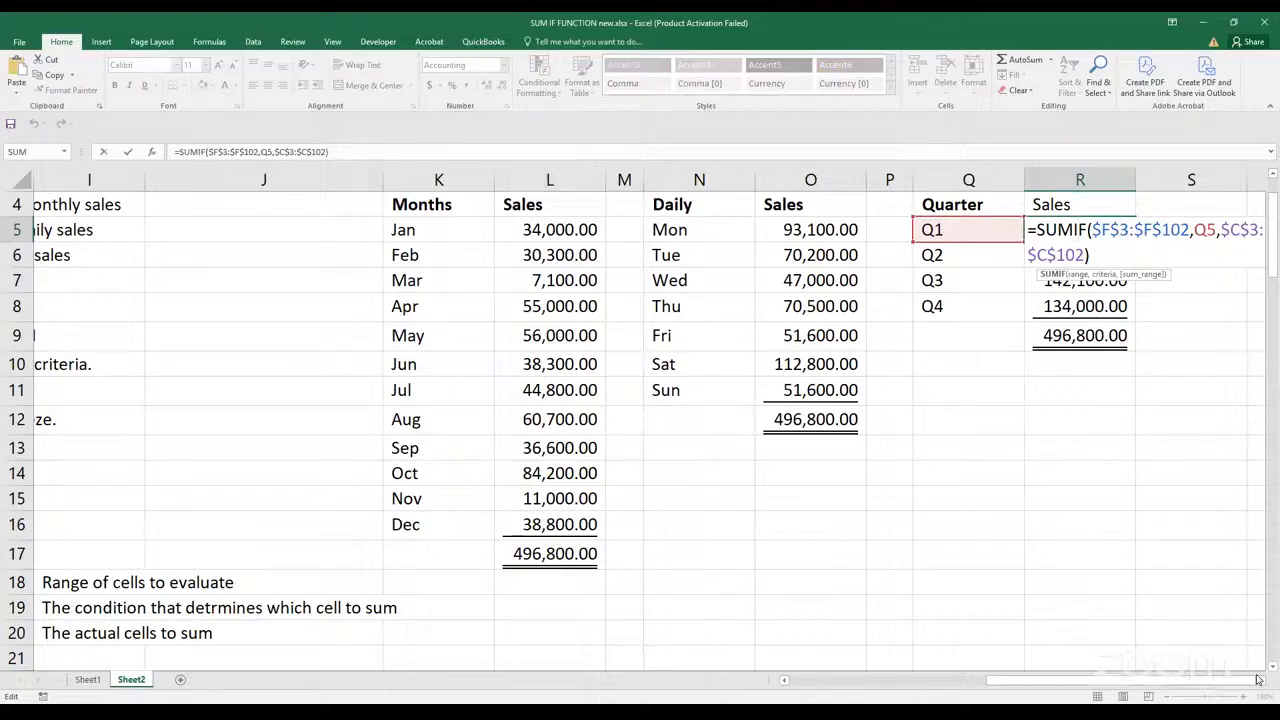
left_click(1259, 681)
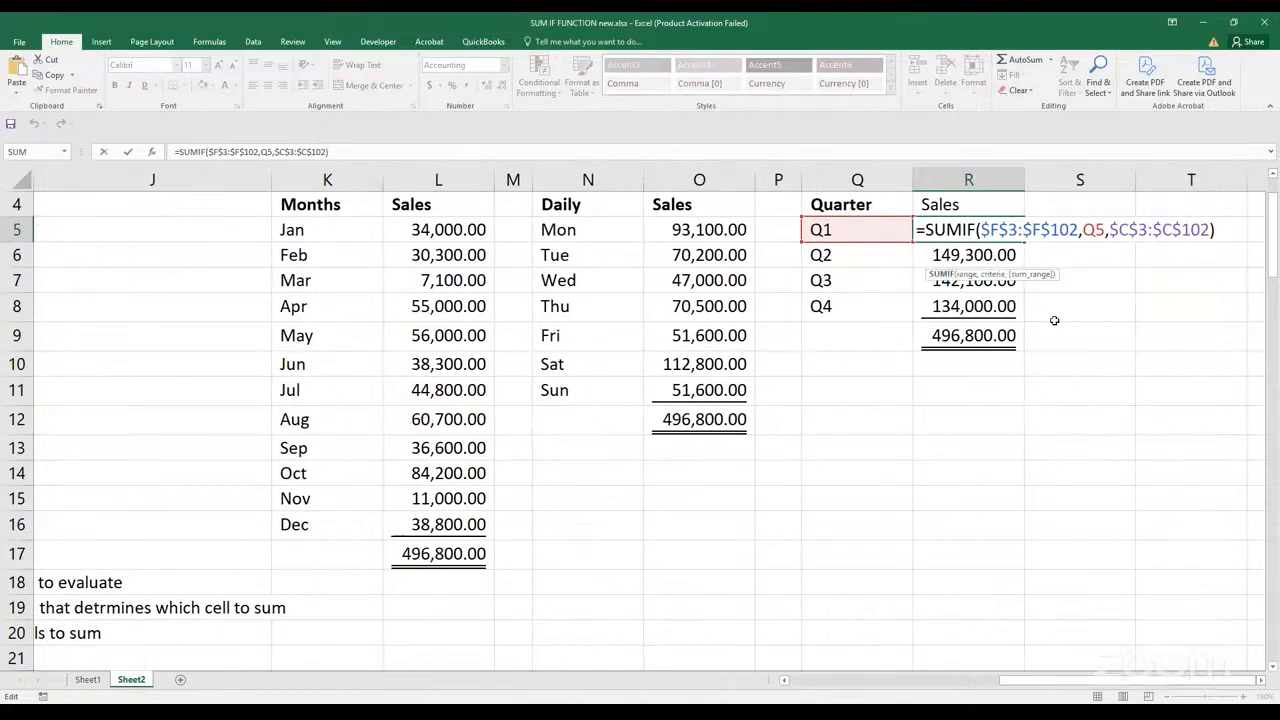
key("ctrl+Return")
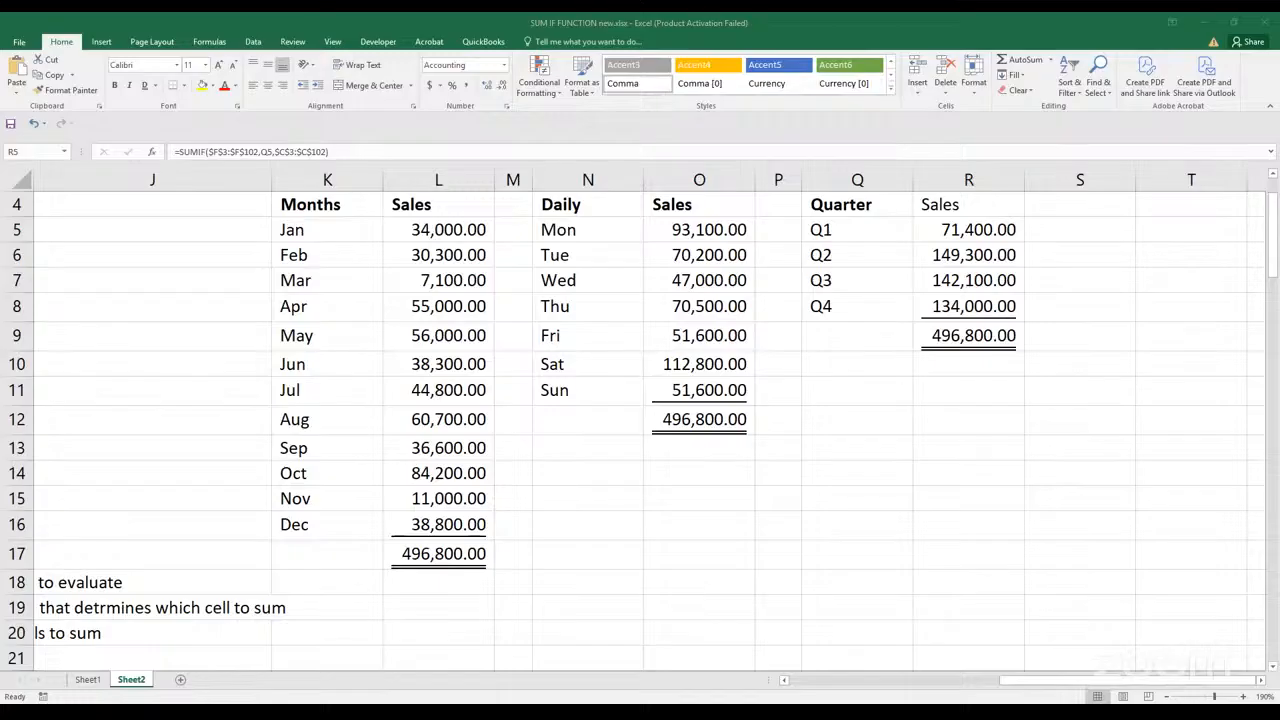
left_click(968, 230)
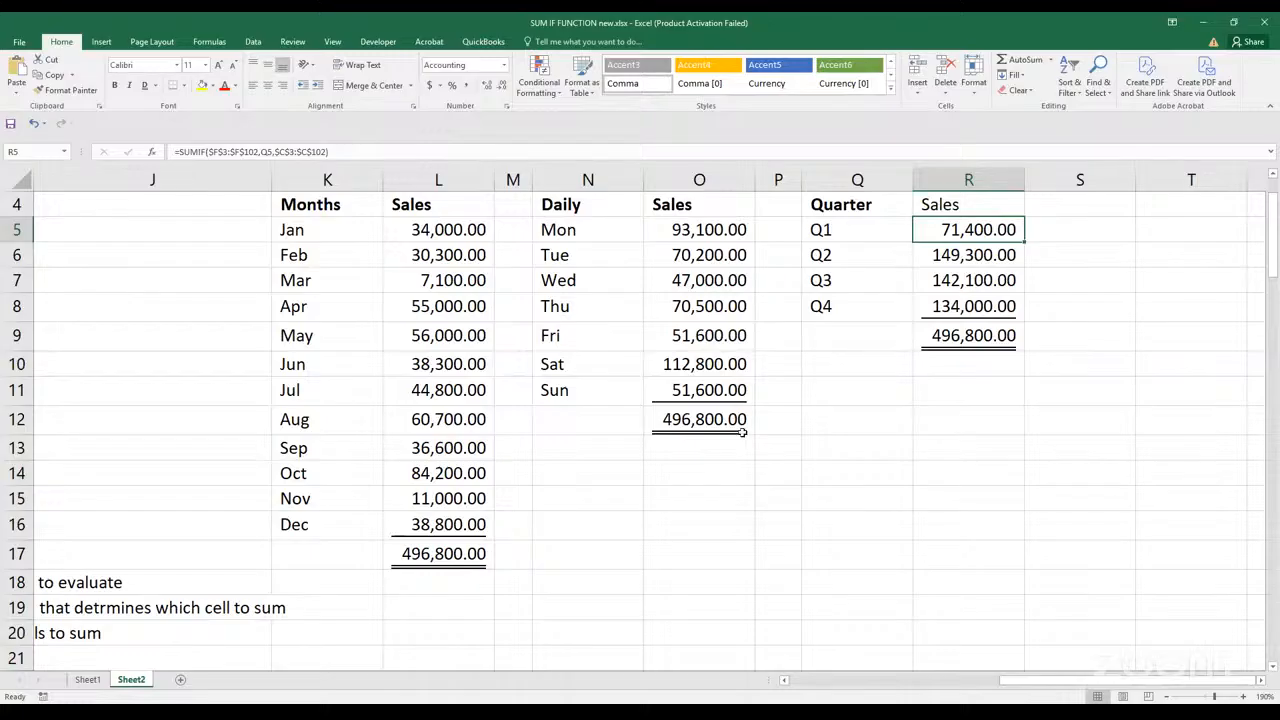
Review the notes in H18:I20 that define the range, criteria and sum-range arguments
left_click(742, 491)
key("Left")
key("Left")
key("Left")
key("Left")
key("Left")
key("Left")
key("Left")
key("Left")
key("Left")
key("Left")
key("Left")
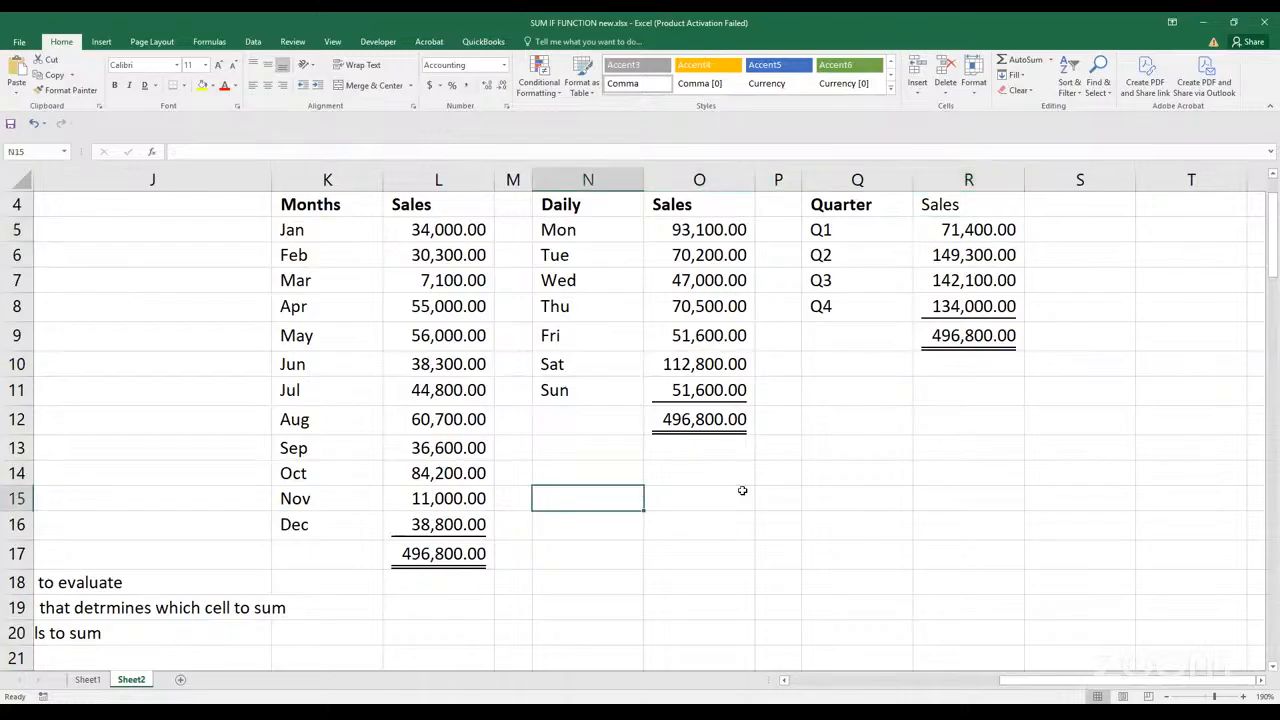
scroll(668, 484, "down", 2)
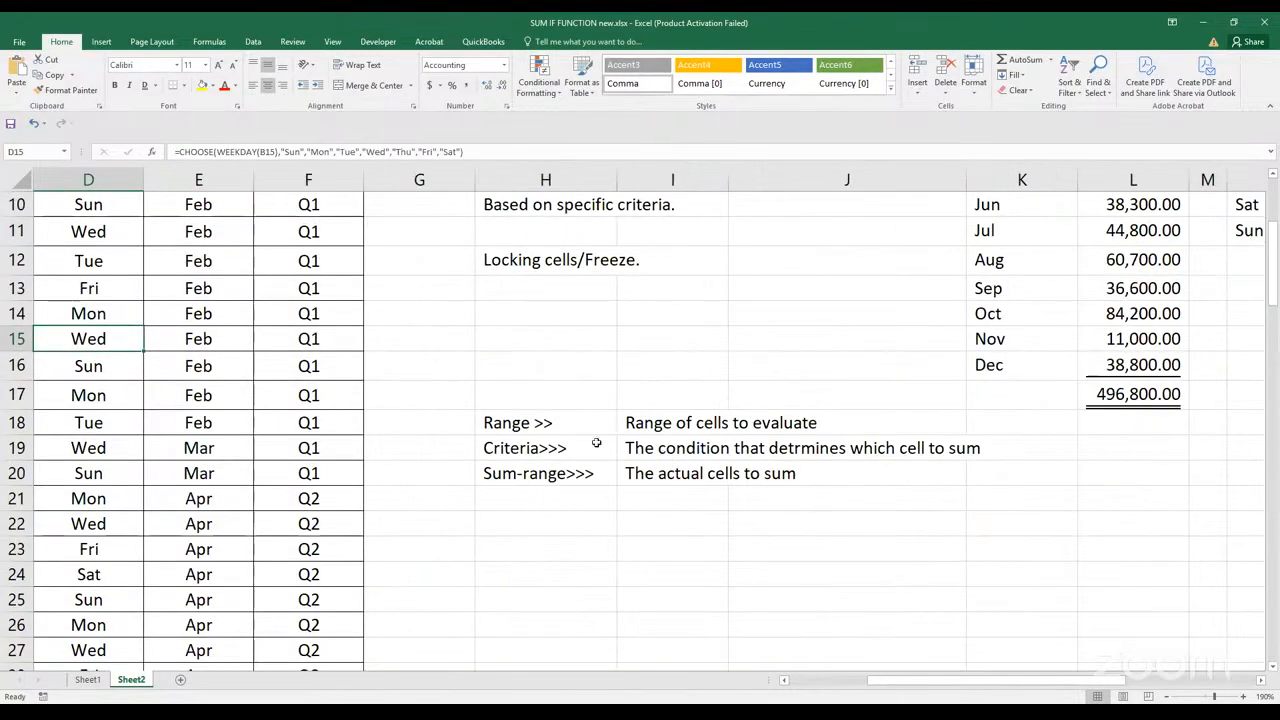
left_click(570, 428)
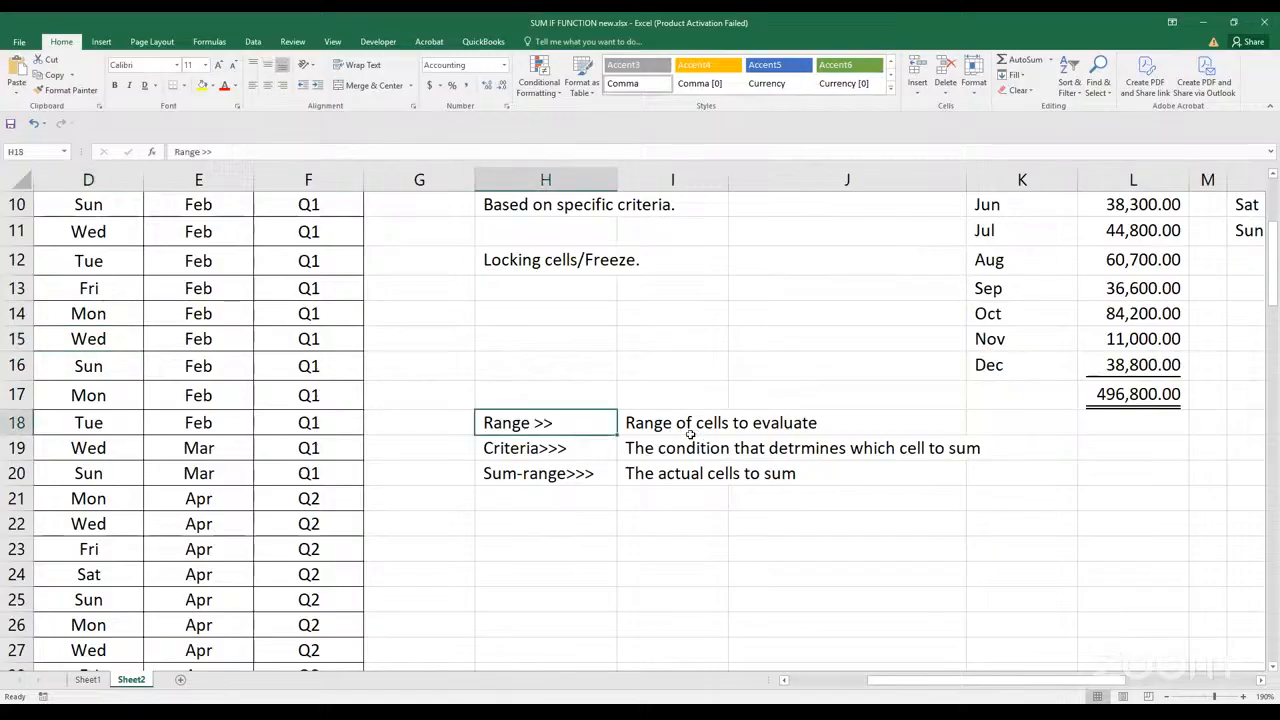
left_click(570, 473)
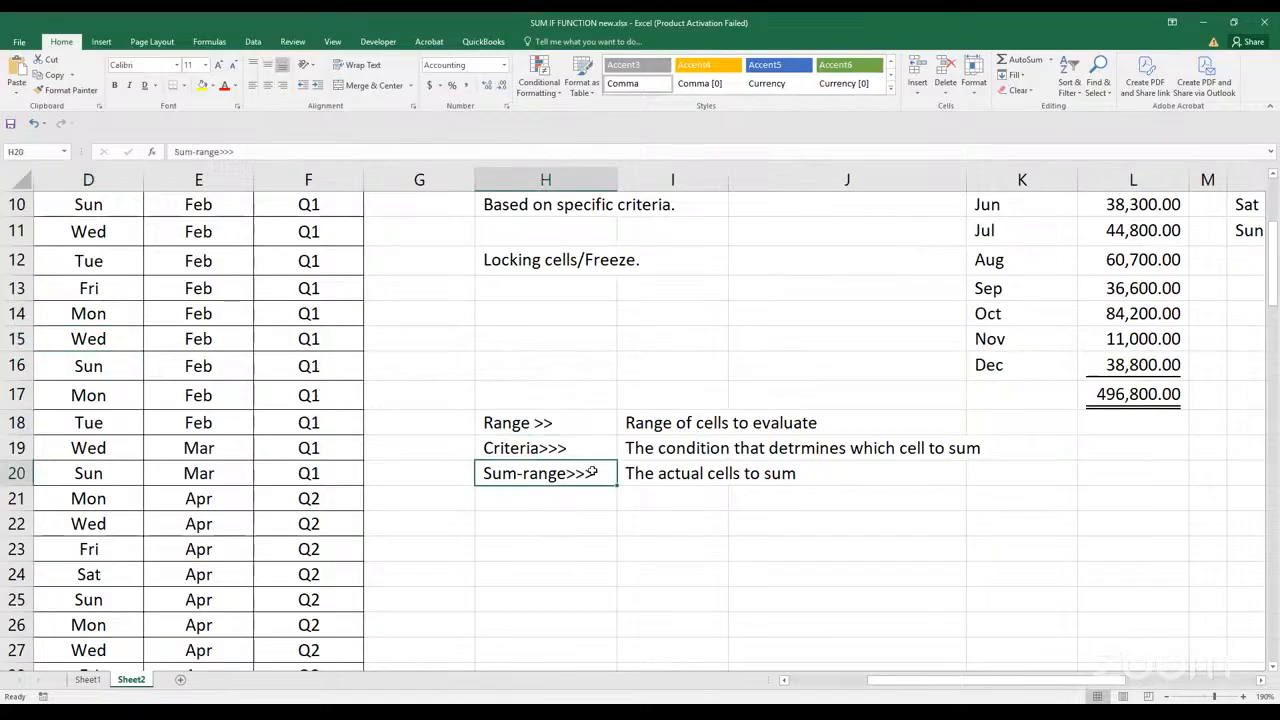
scroll(700, 515, "up", 2)
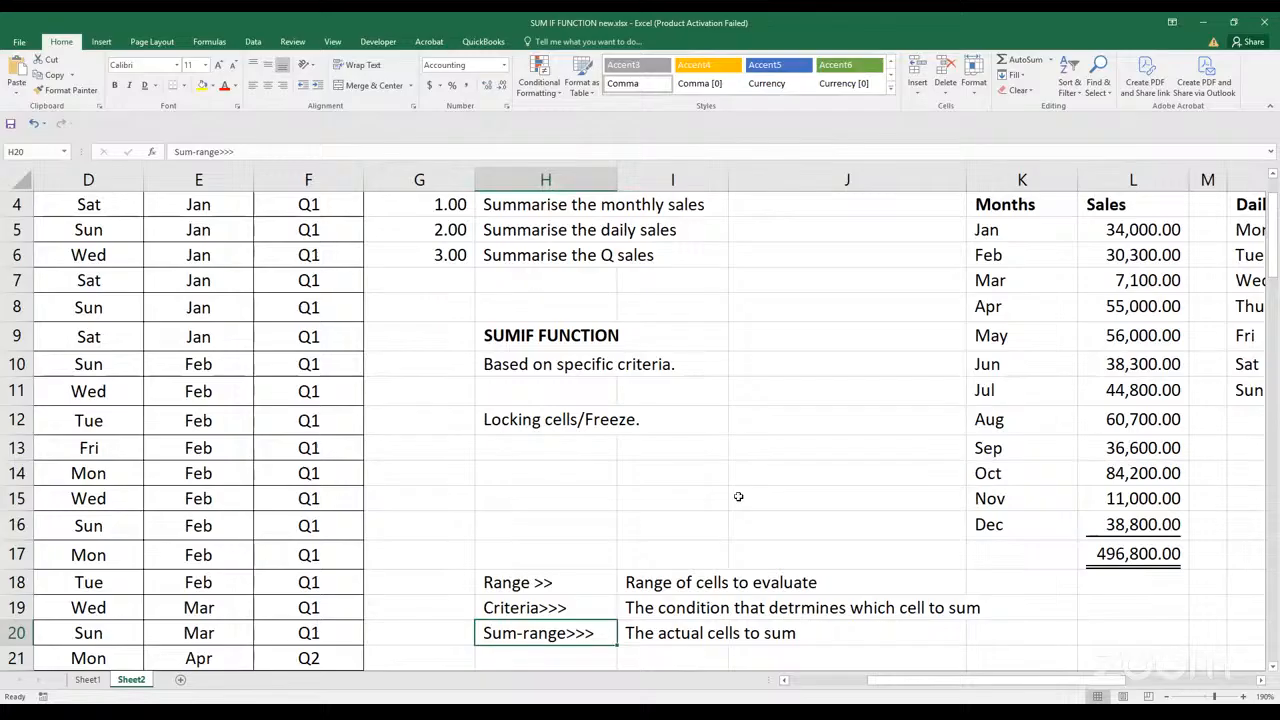
Begin a formula in S5 without a function name, using the quarter column F3:F102 as its first argument
left_click(870, 478)
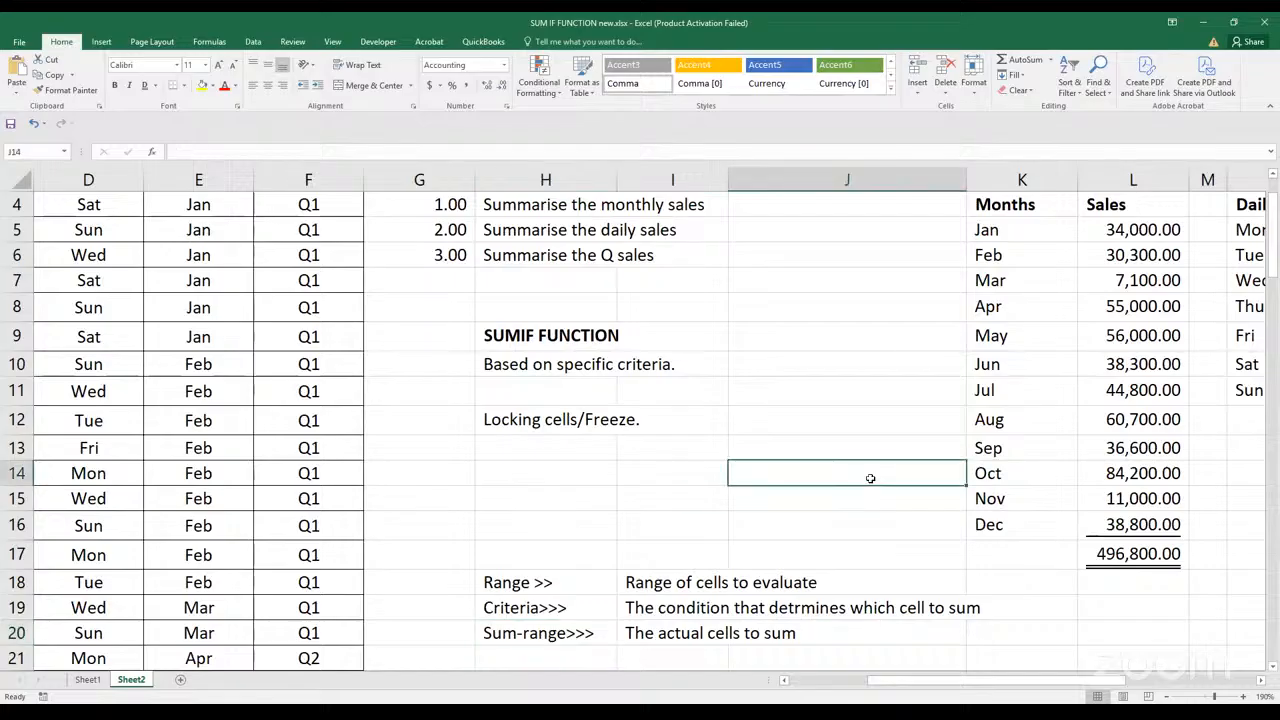
key("Right")
key("Right")
key("Right")
key("Right")
key("Right")
key("Right")
key("Right")
key("Right")
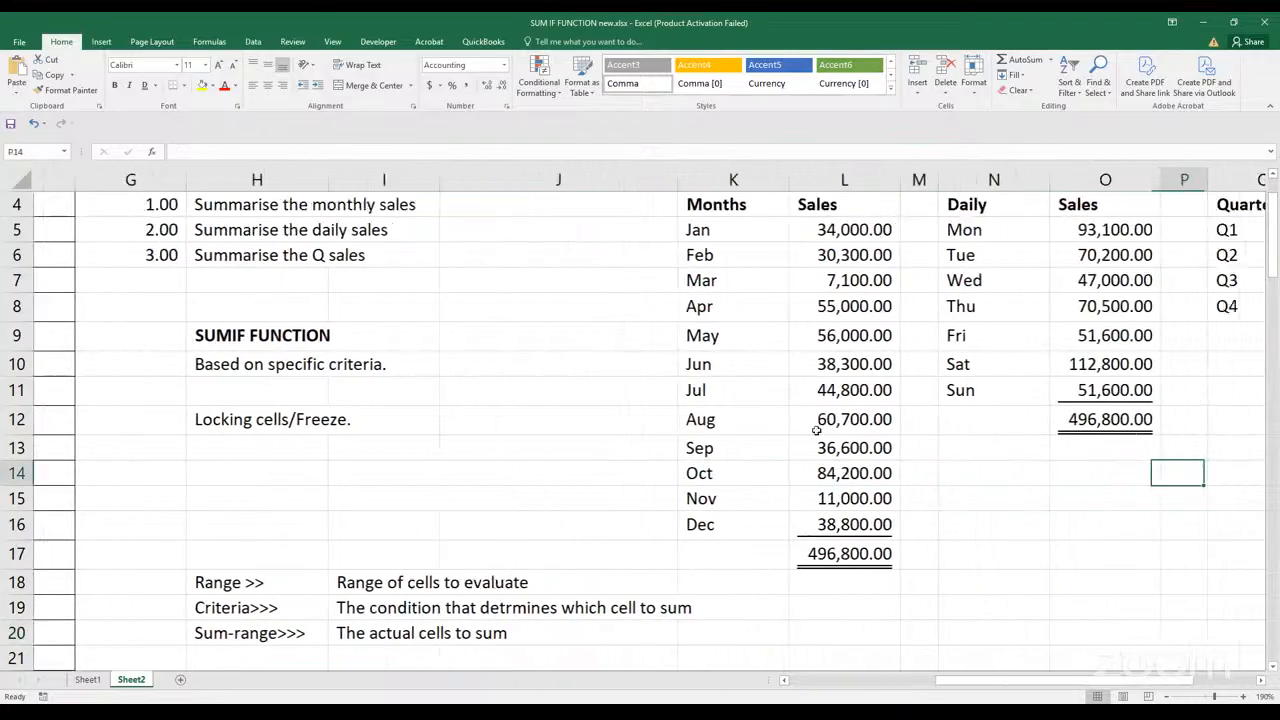
key("Right")
key("Right")
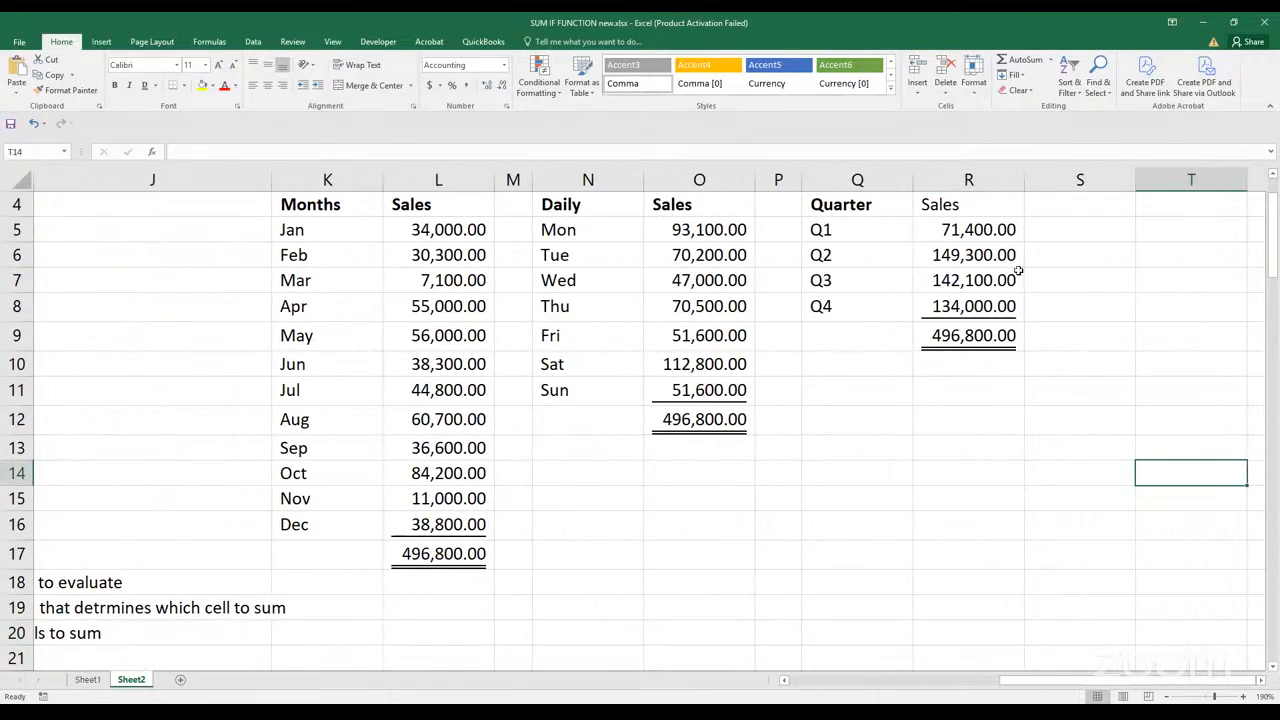
left_click(1076, 238)
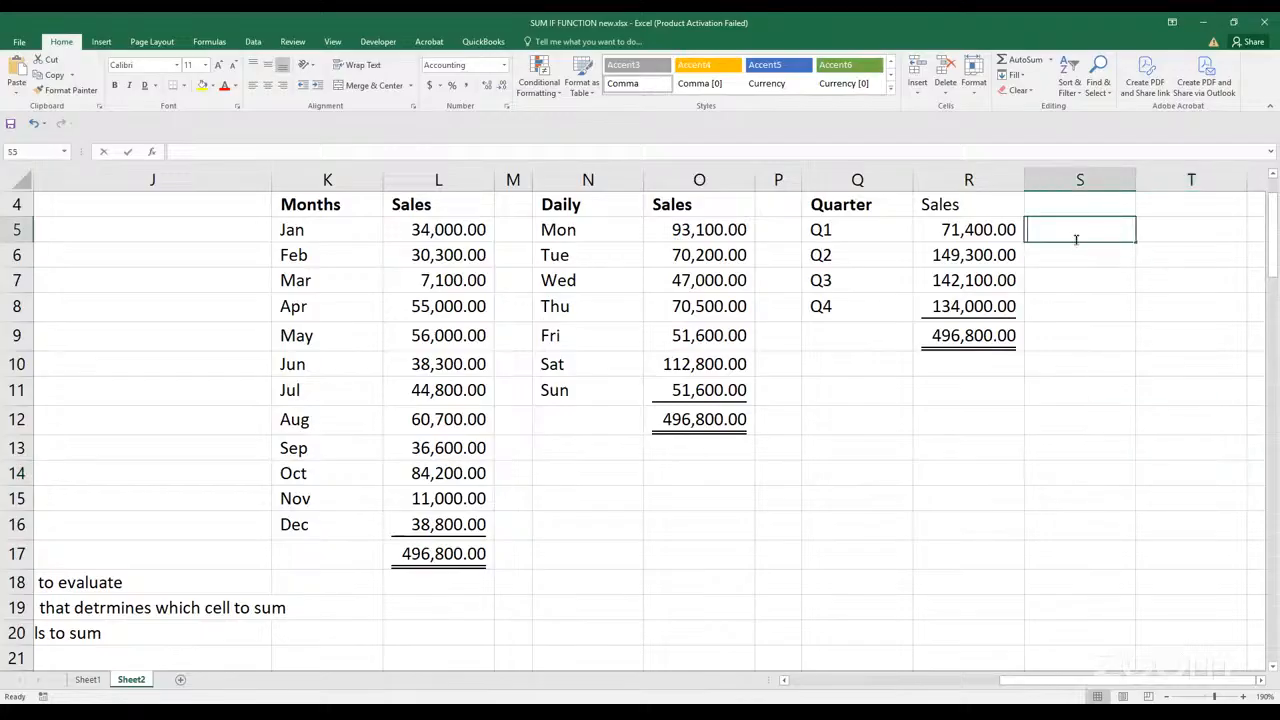
type("=")
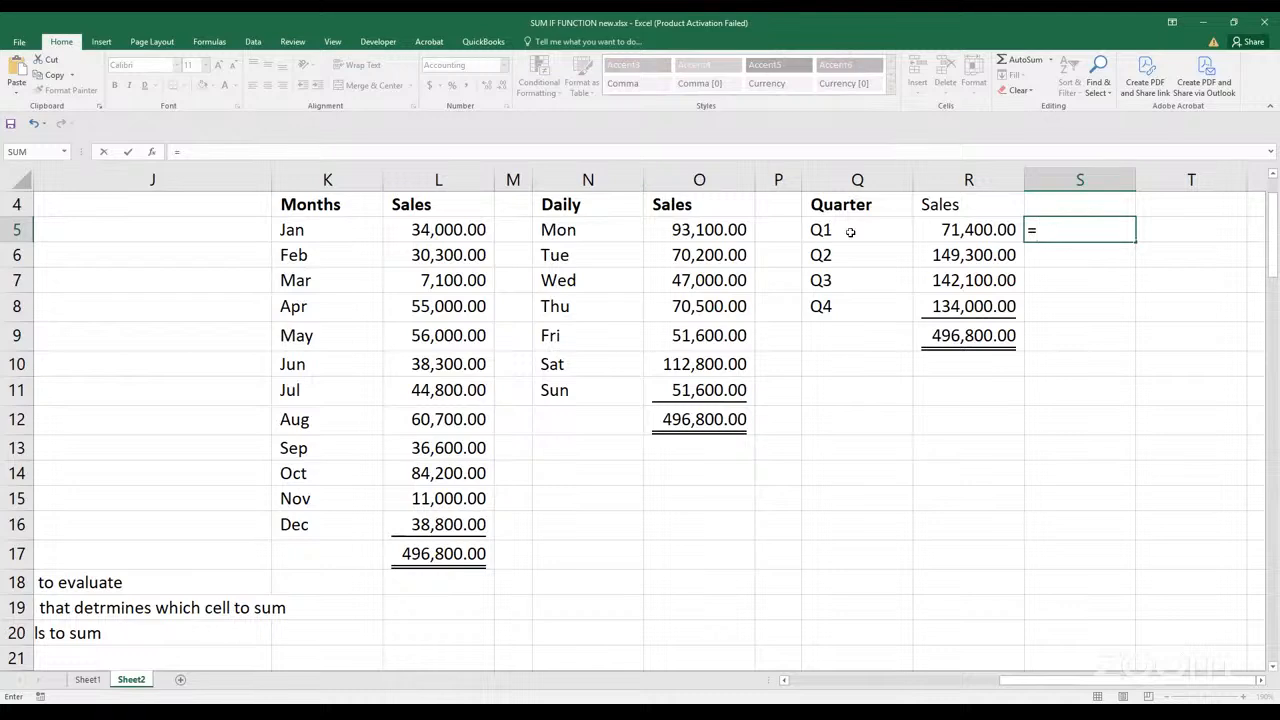
left_click_drag(1031, 681, 893, 657)
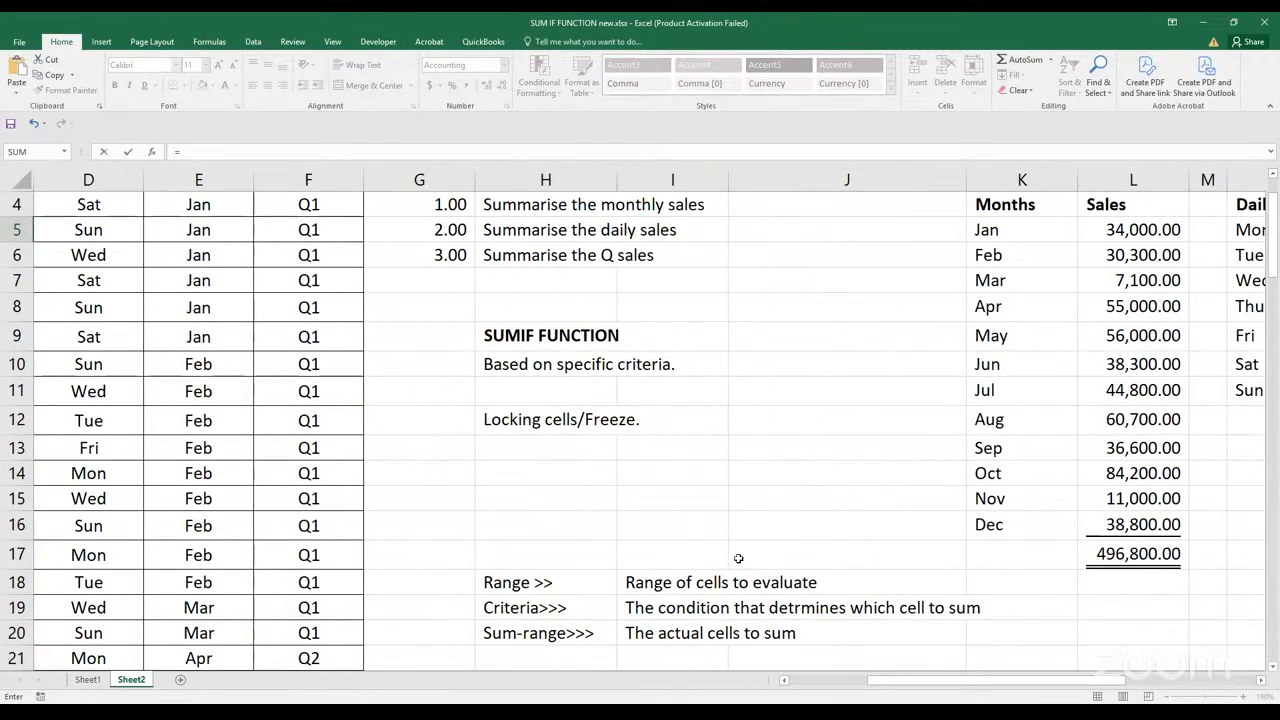
scroll(737, 563, "up", 1)
left_click(346, 290)
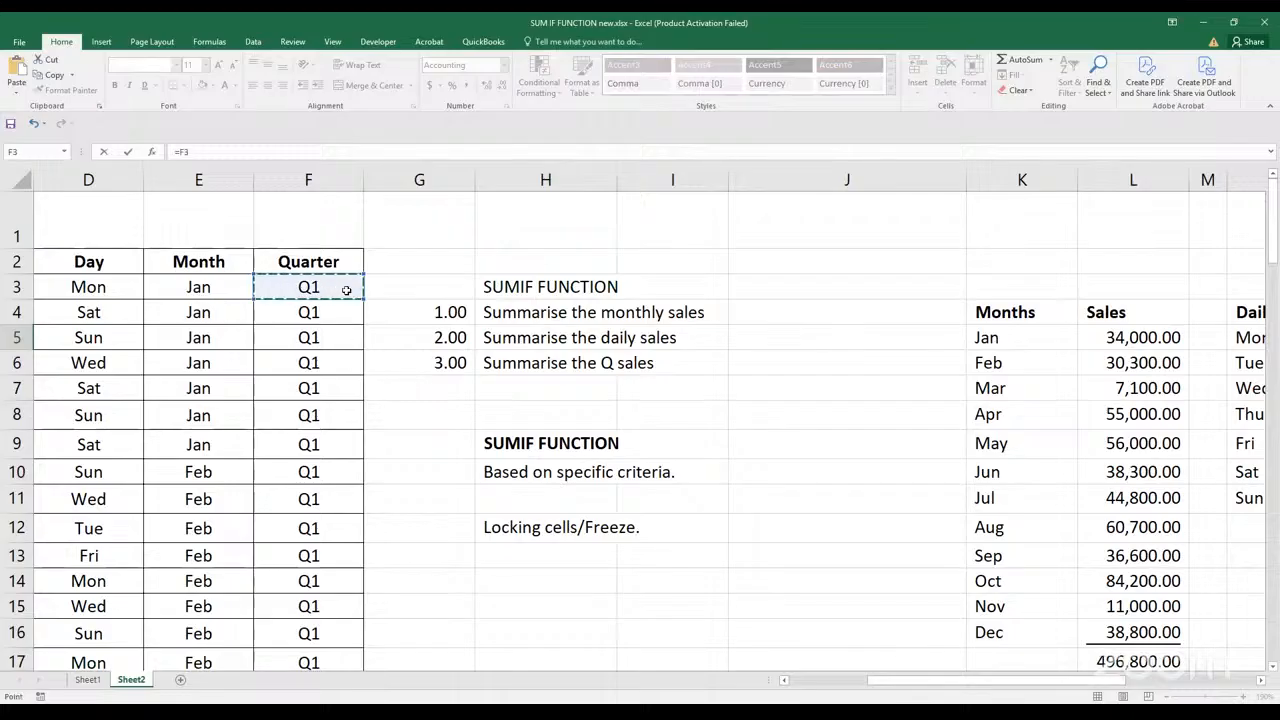
key("ctrl+shift+Down")
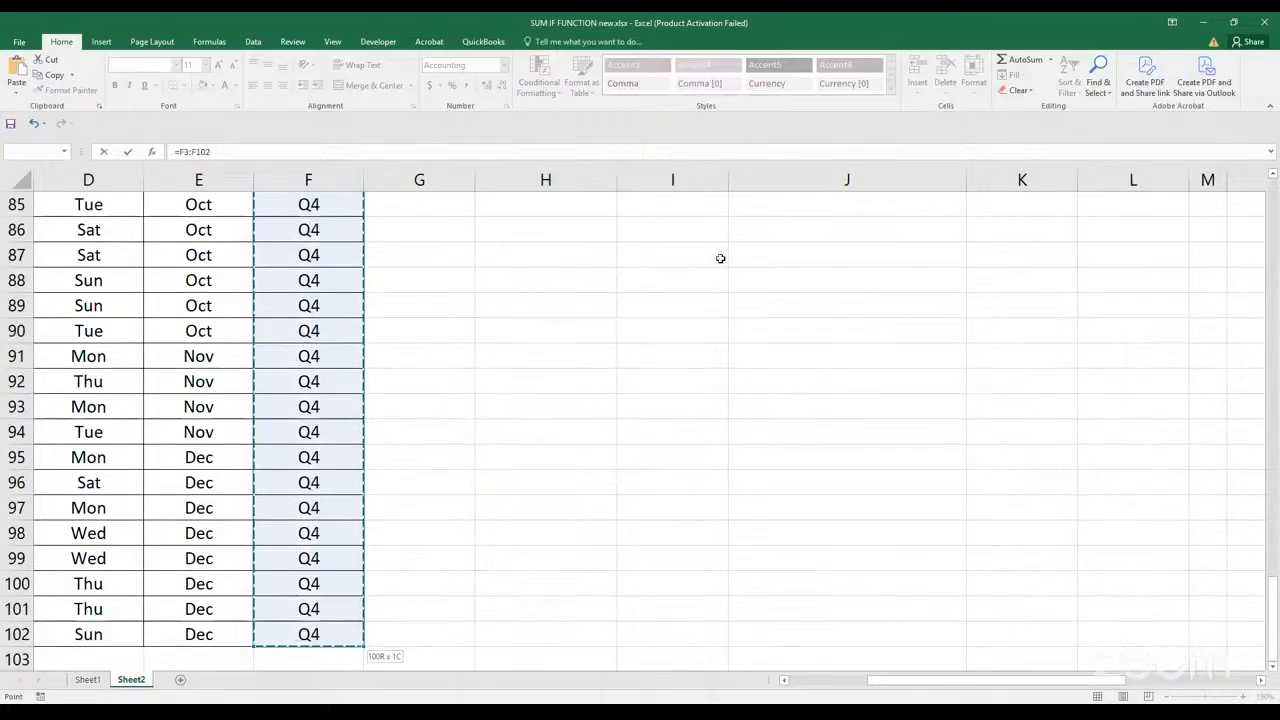
scroll(720, 257, "up", 13)
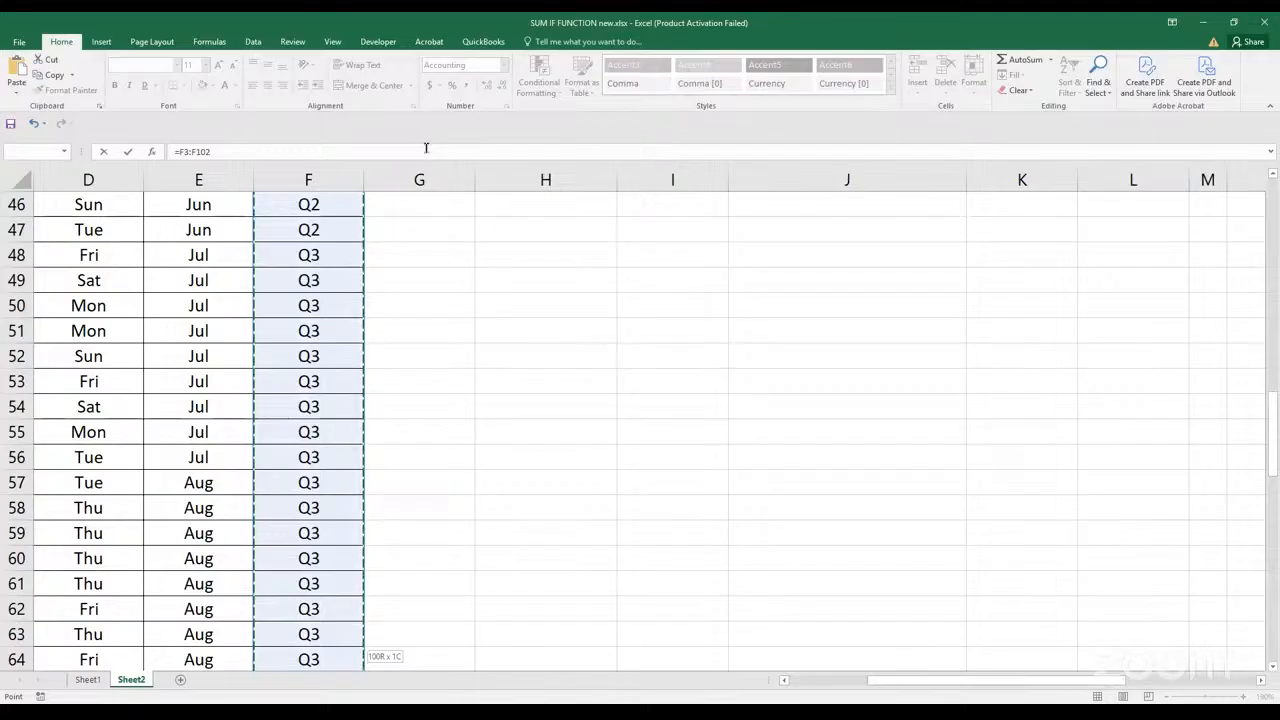
type(",")
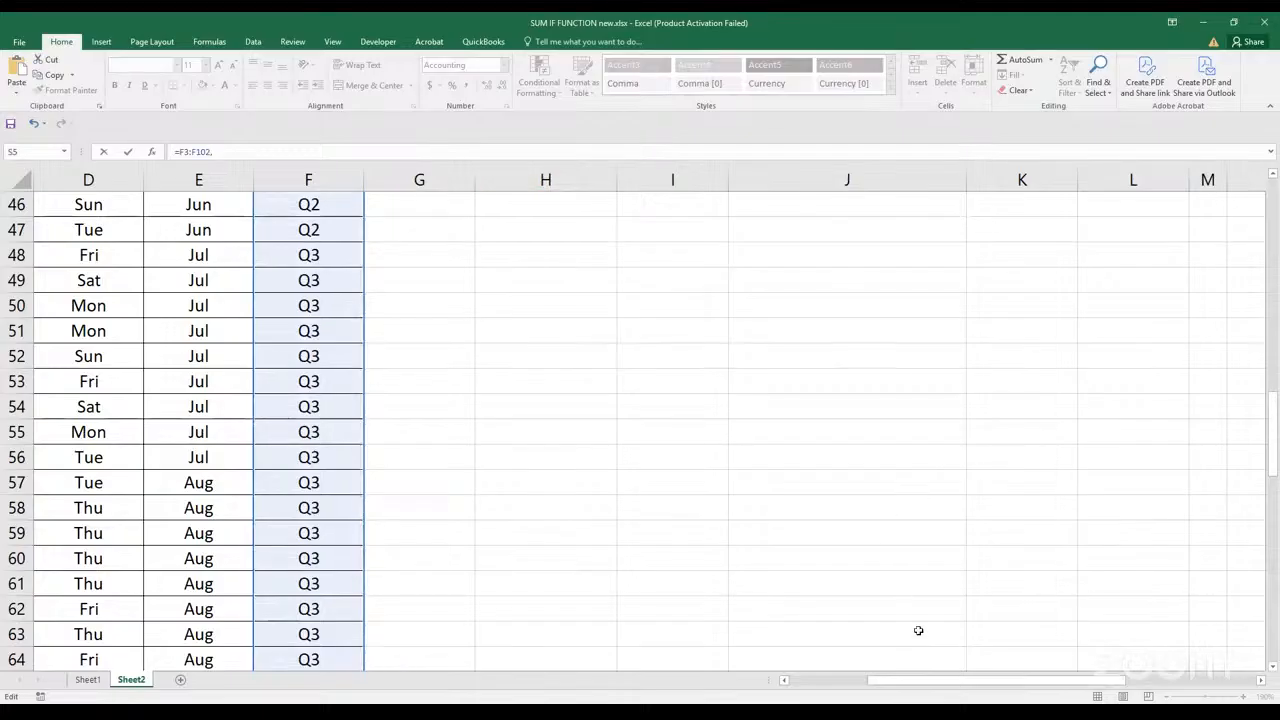
Add Q5 as the criteria and C3:C102 as the sum range, and enter the S5 formula
left_click_drag(931, 681, 1003, 681)
left_click_drag(1274, 472, 1258, 392)
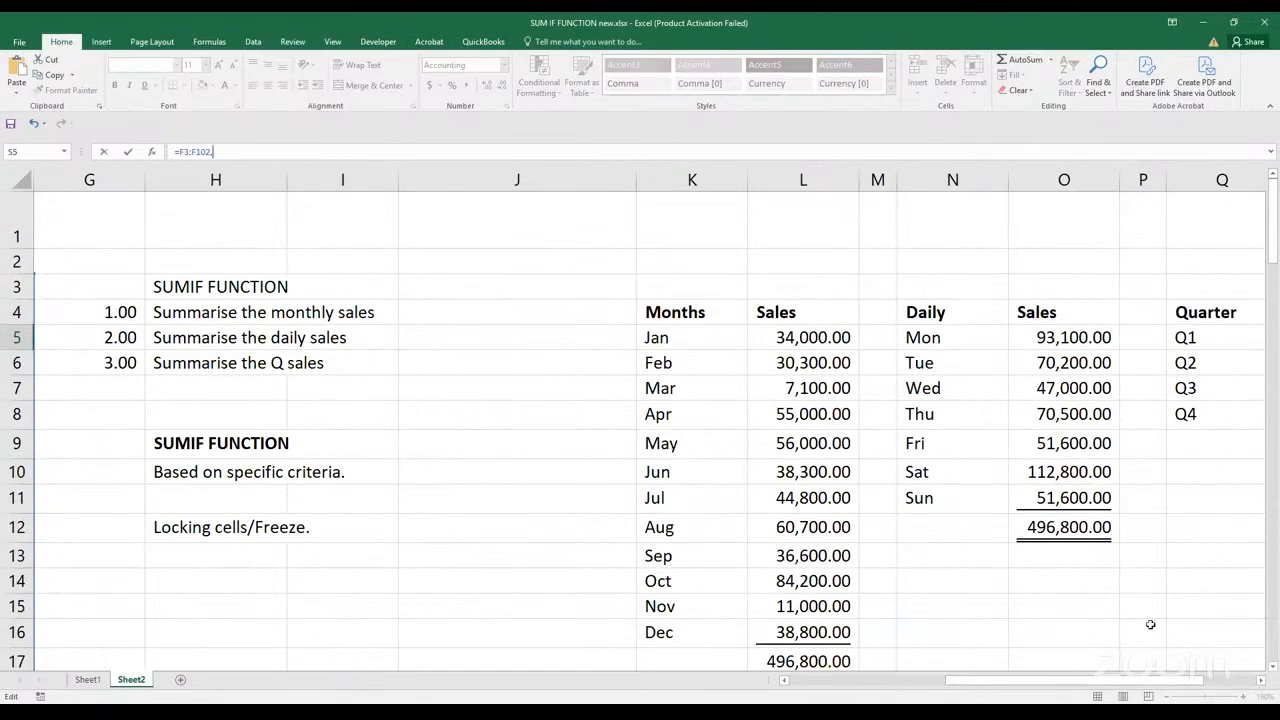
left_click_drag(1093, 683, 1148, 694)
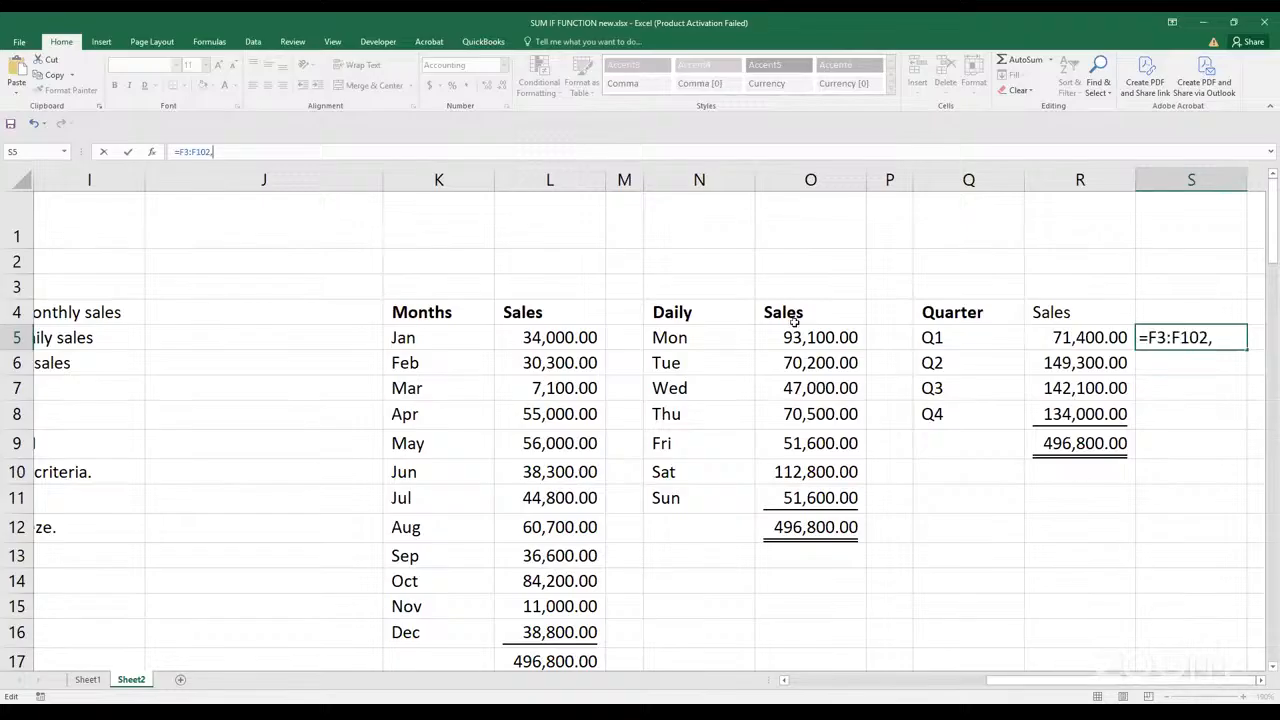
left_click(1000, 337)
type(",")
left_click_drag(1100, 682, 919, 664)
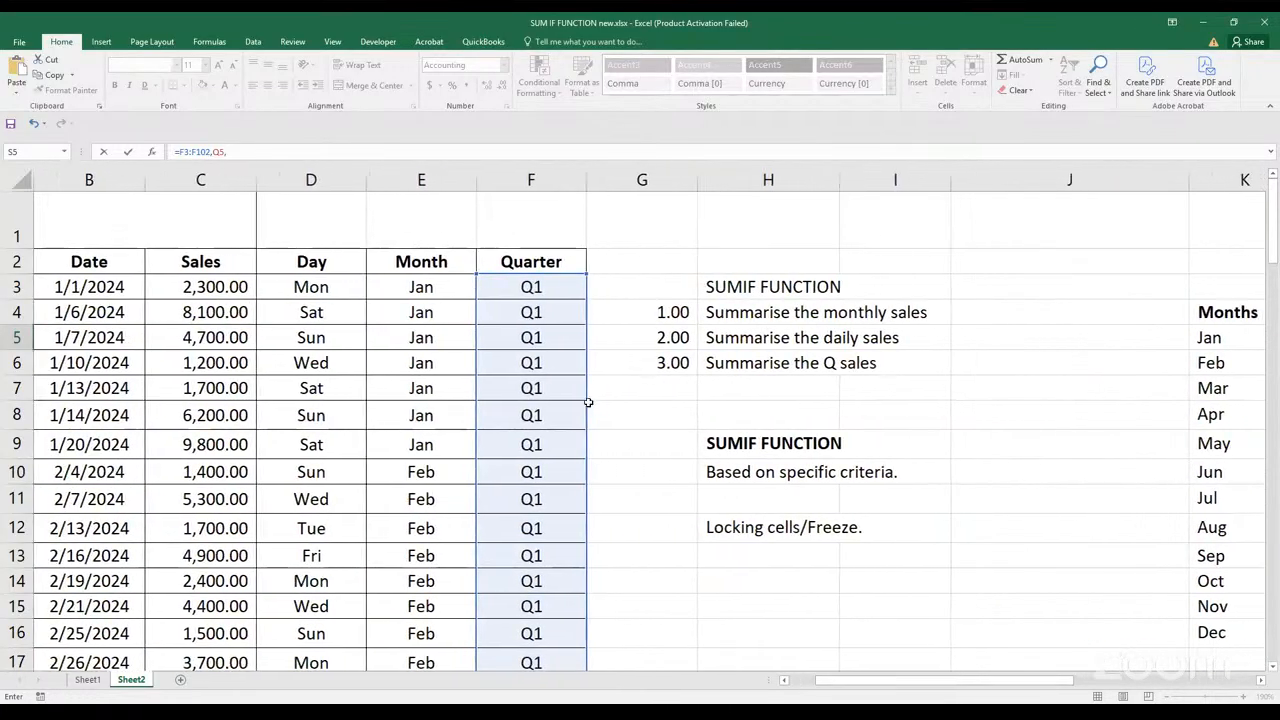
left_click(243, 287)
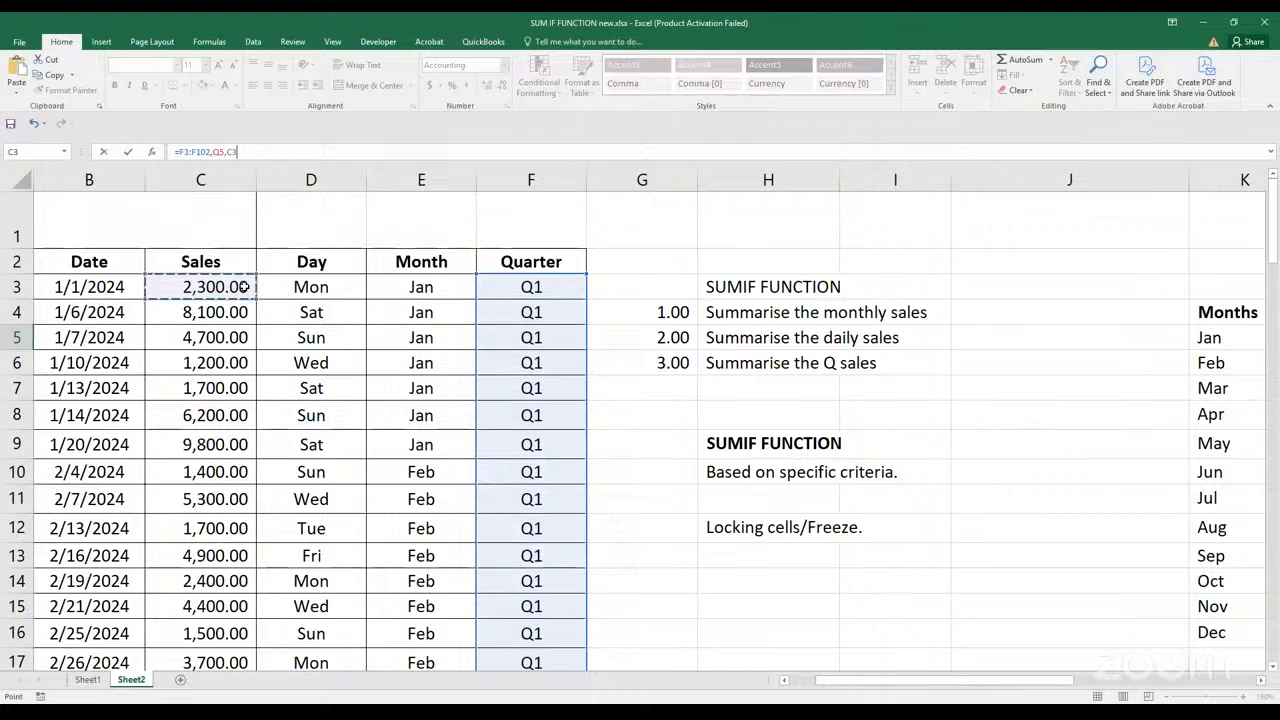
key("ctrl+shift+Down")
key("Return")
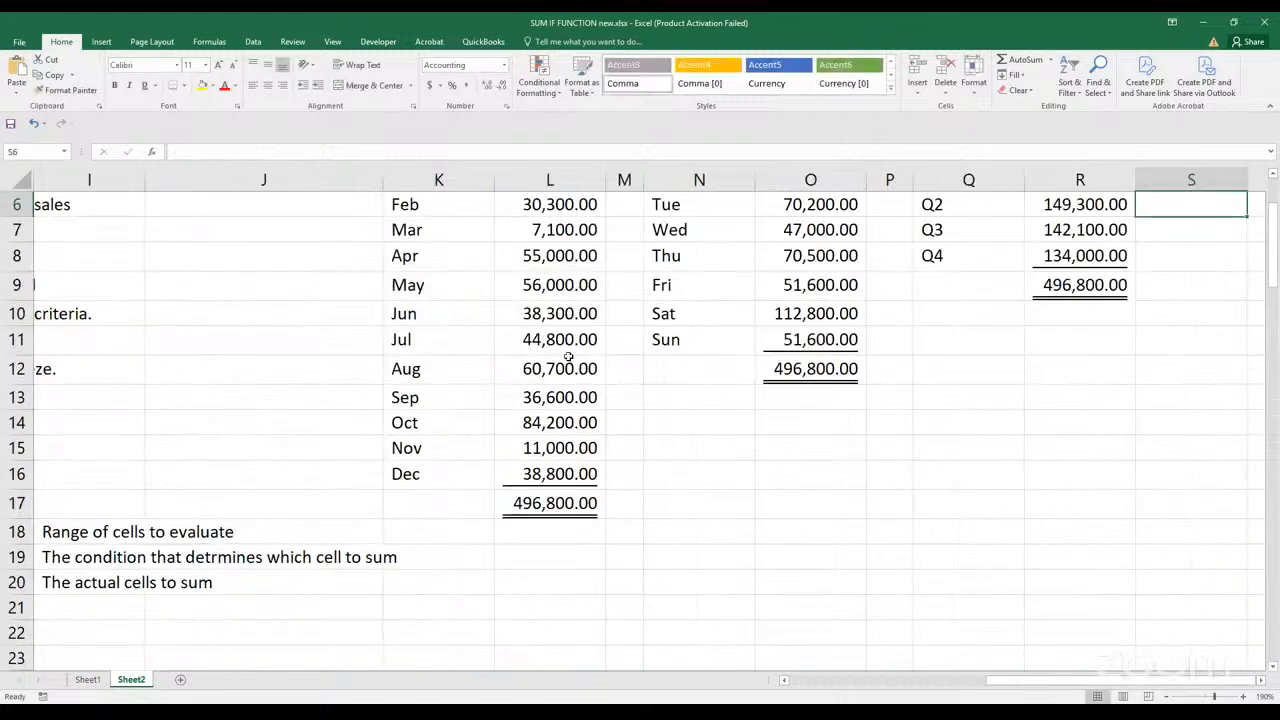
Insert the SUMIF function before the arguments in S5 so the formula reads =SUMIF(F3:F102,Q5,C3:C102)
scroll(730, 394, "up", 2)
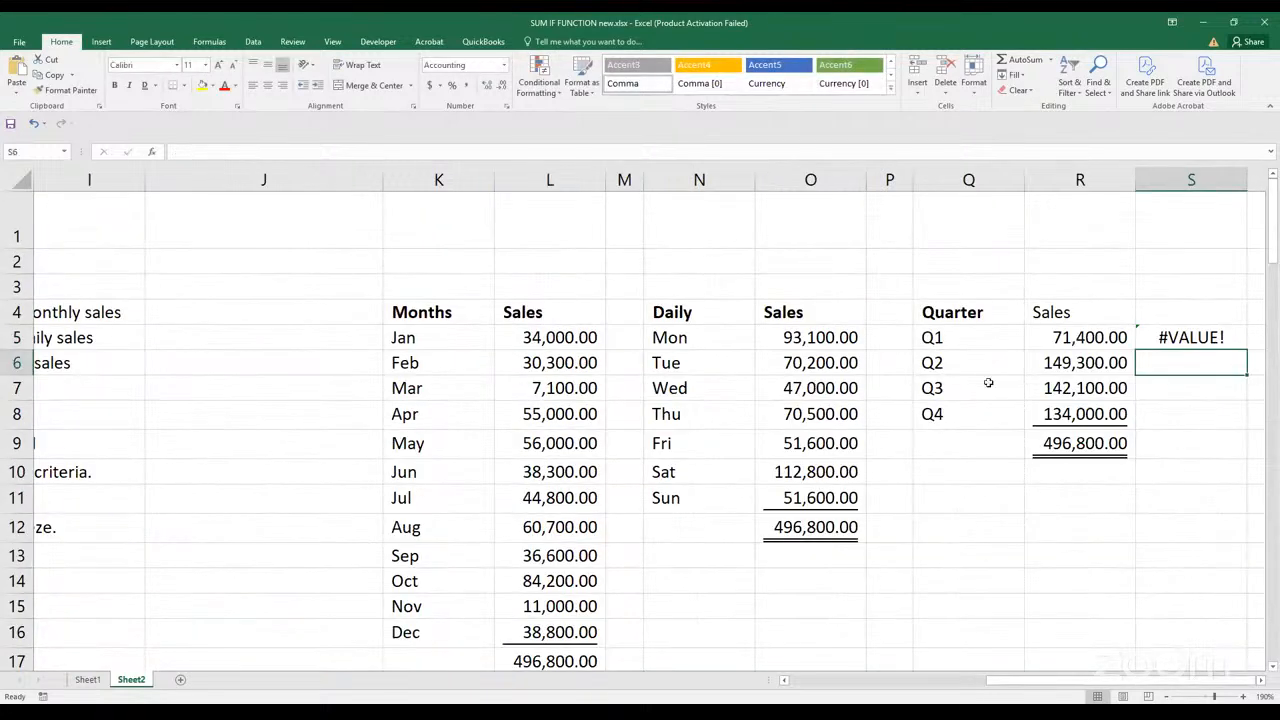
left_click(1188, 337)
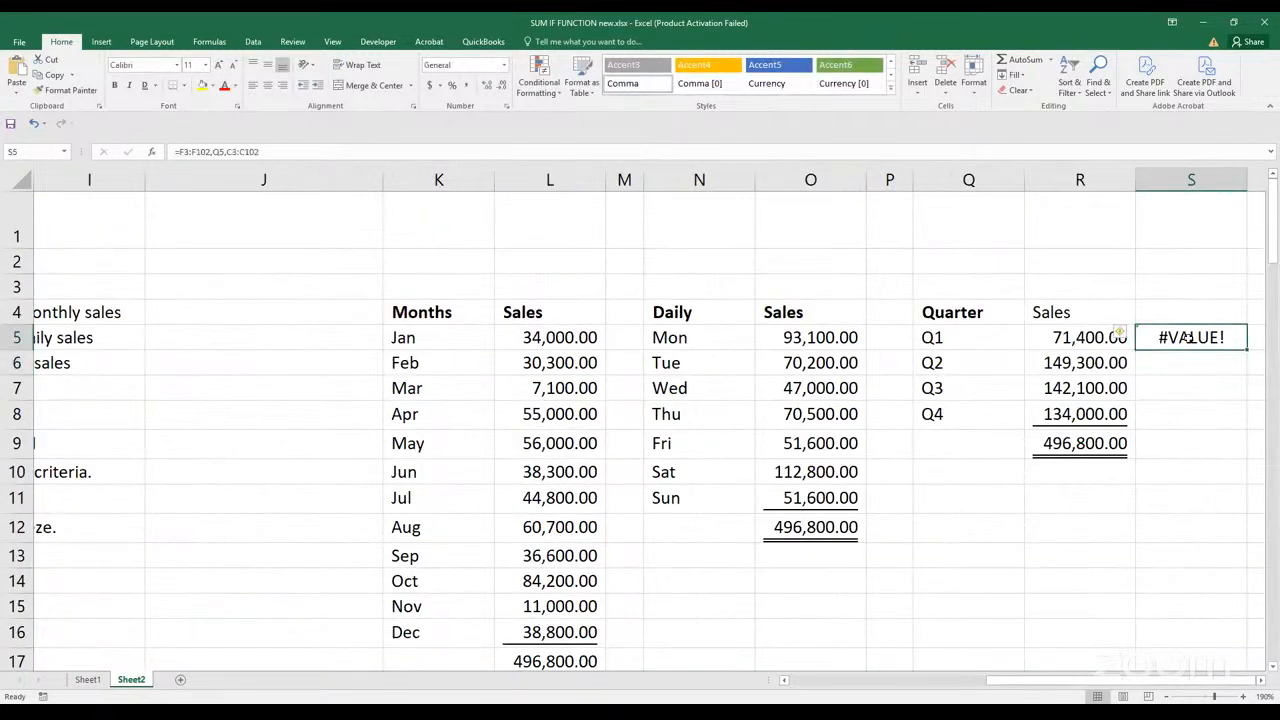
left_click(182, 151)
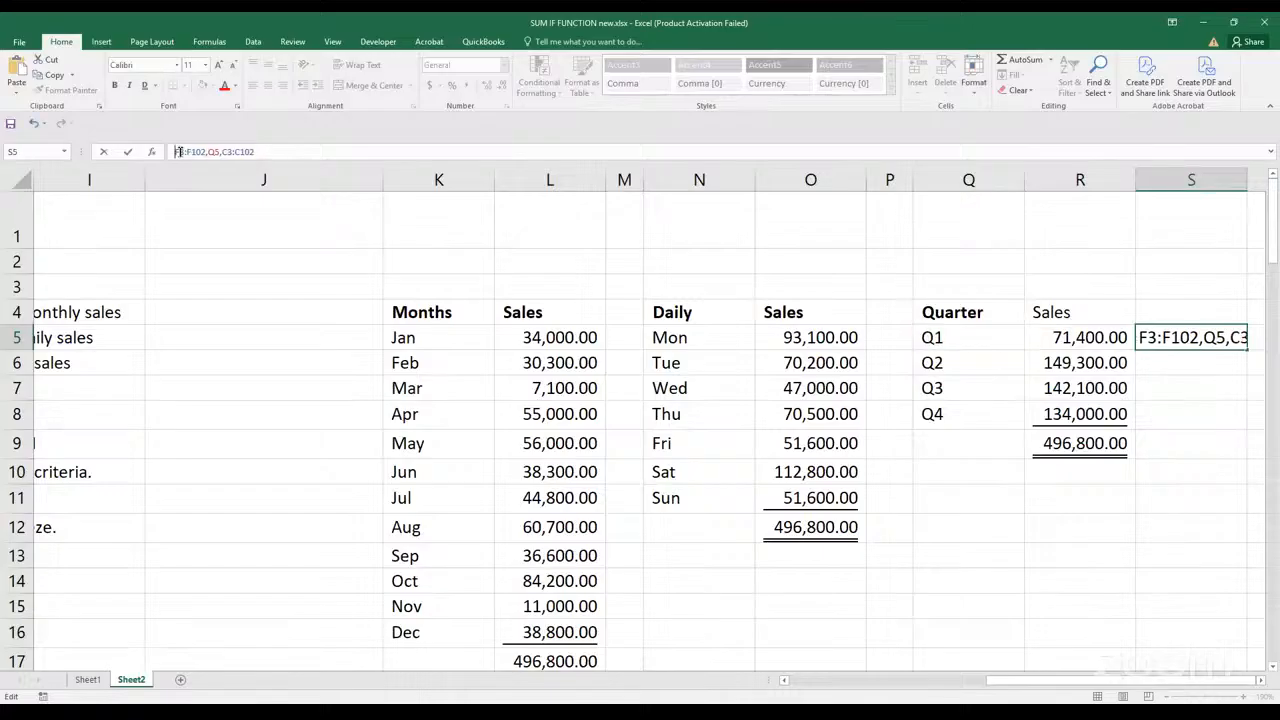
type("sum")
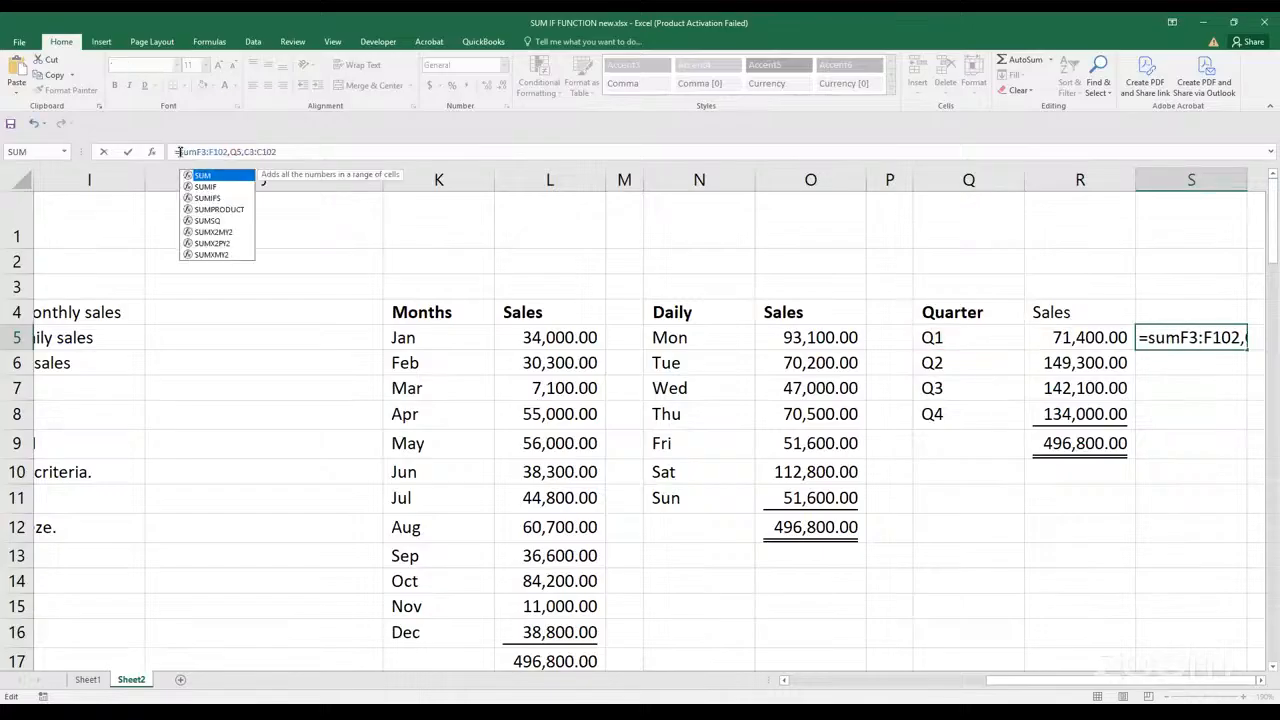
key("Down")
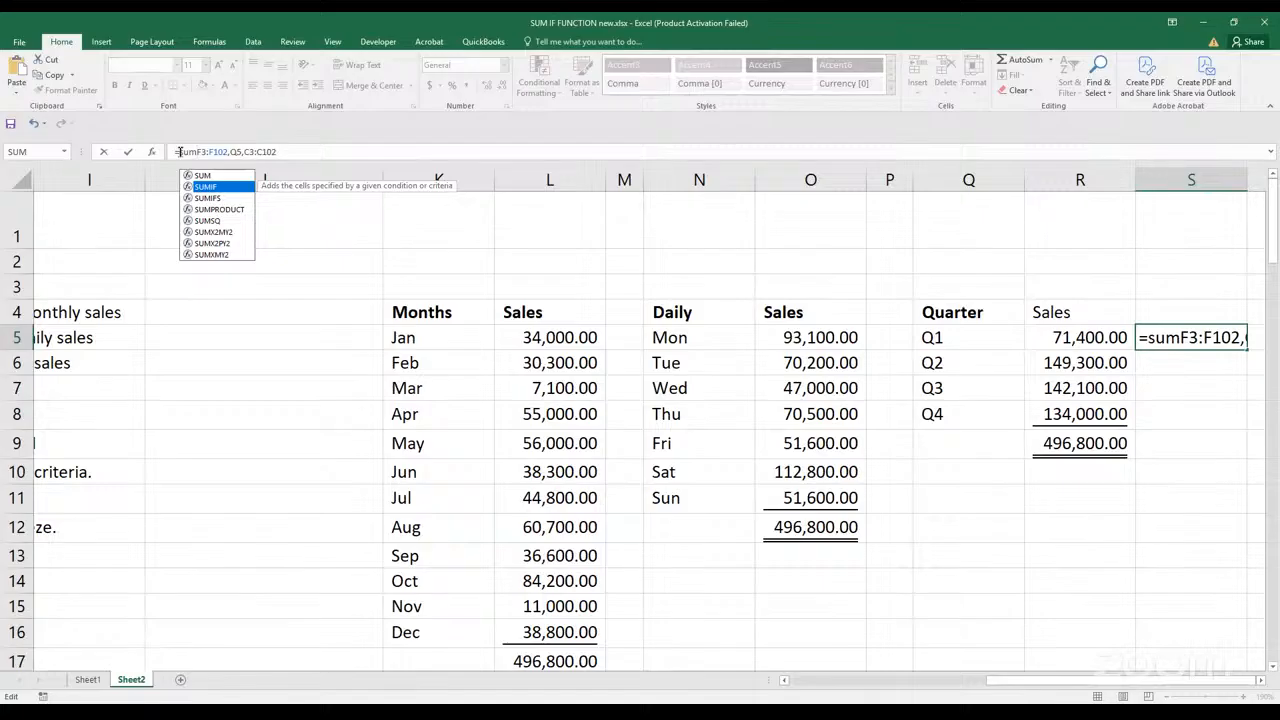
key("Tab")
key("Return")
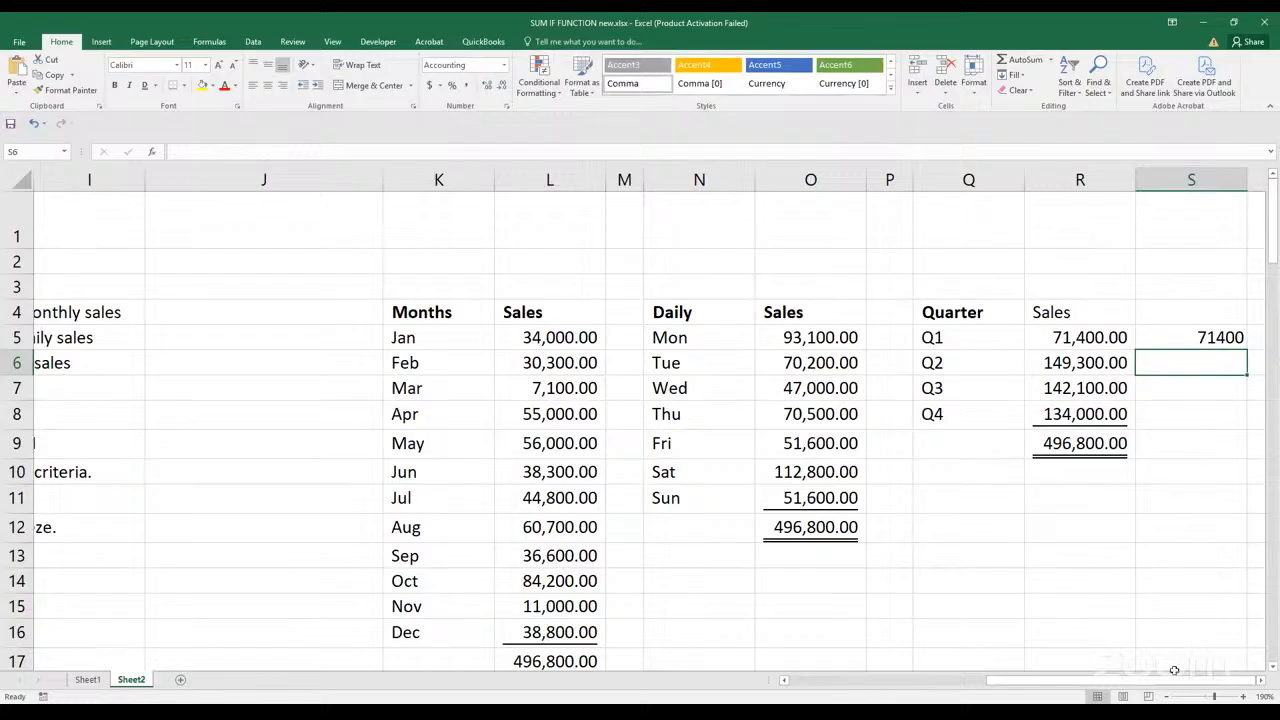
Delete the trial SUMIF formula from S5
left_click(1259, 682)
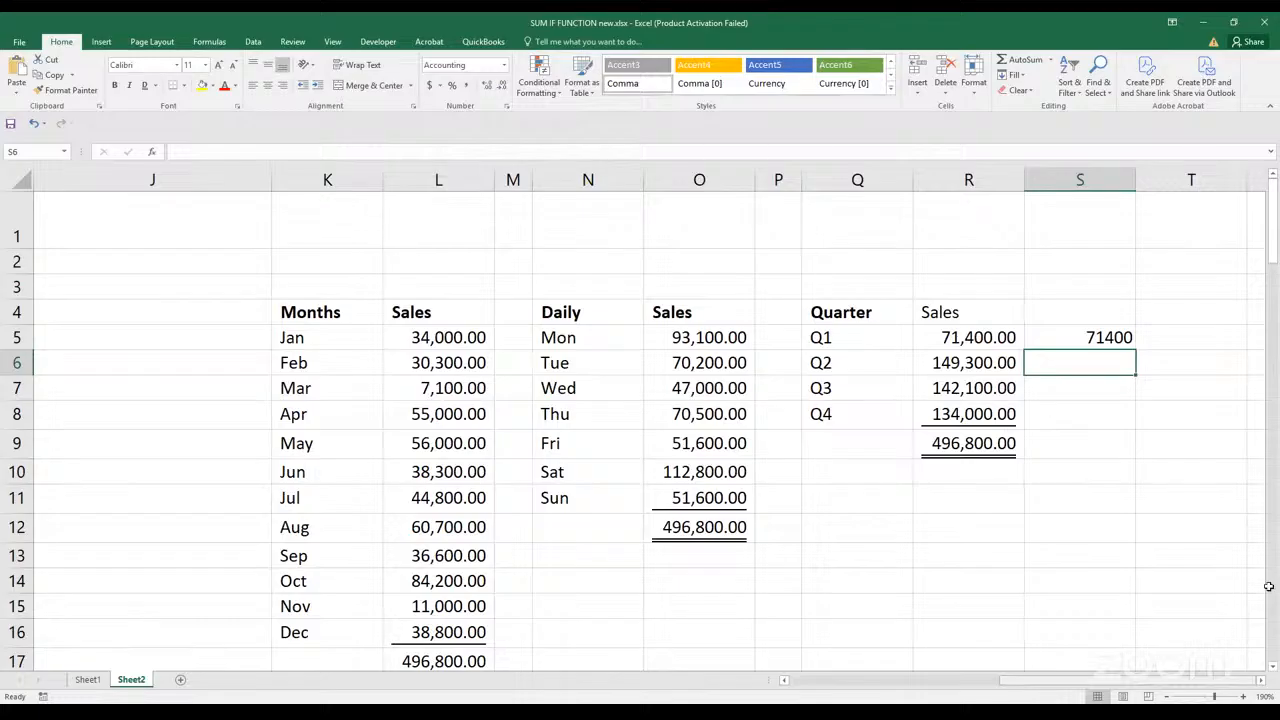
left_click(1078, 346)
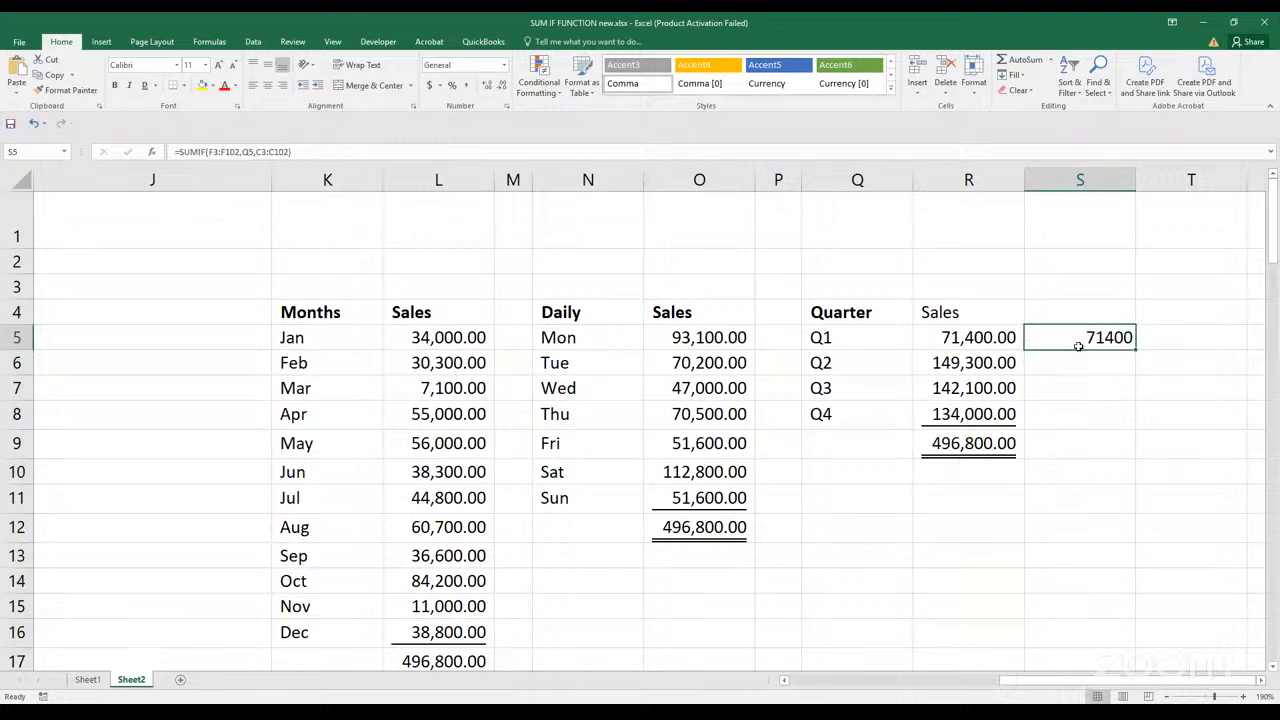
key("Delete")
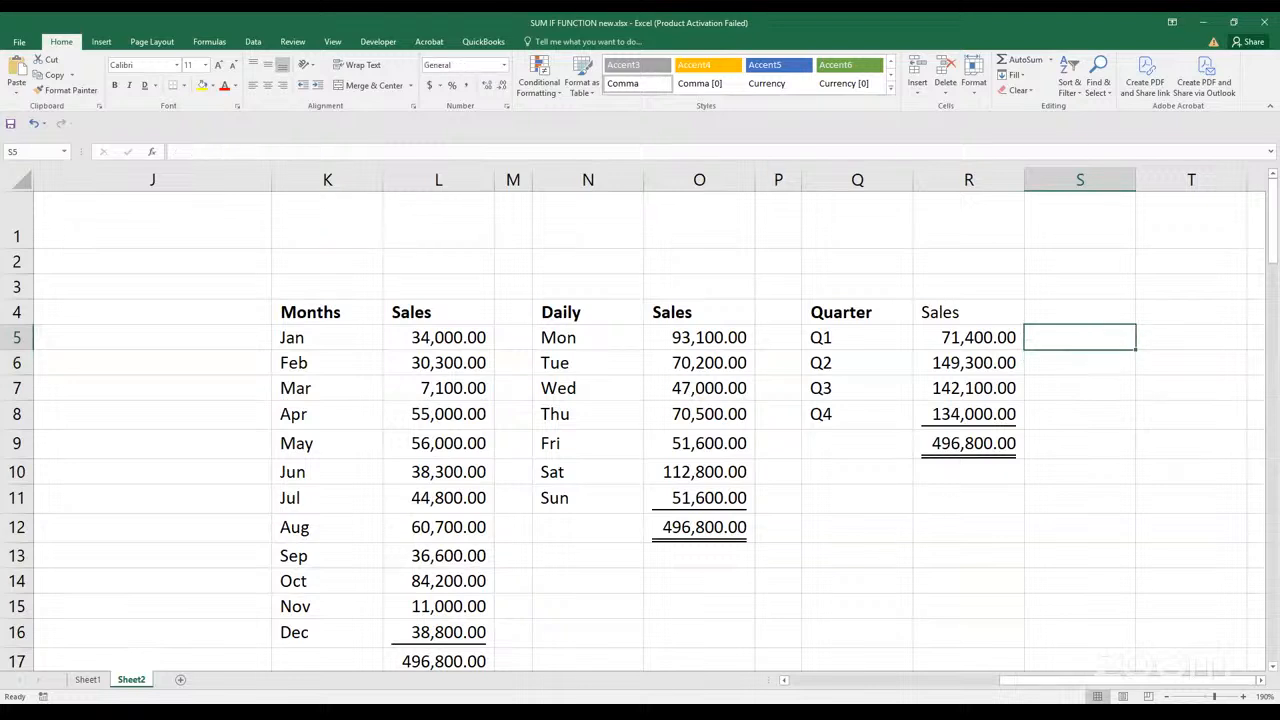
left_click(583, 670)
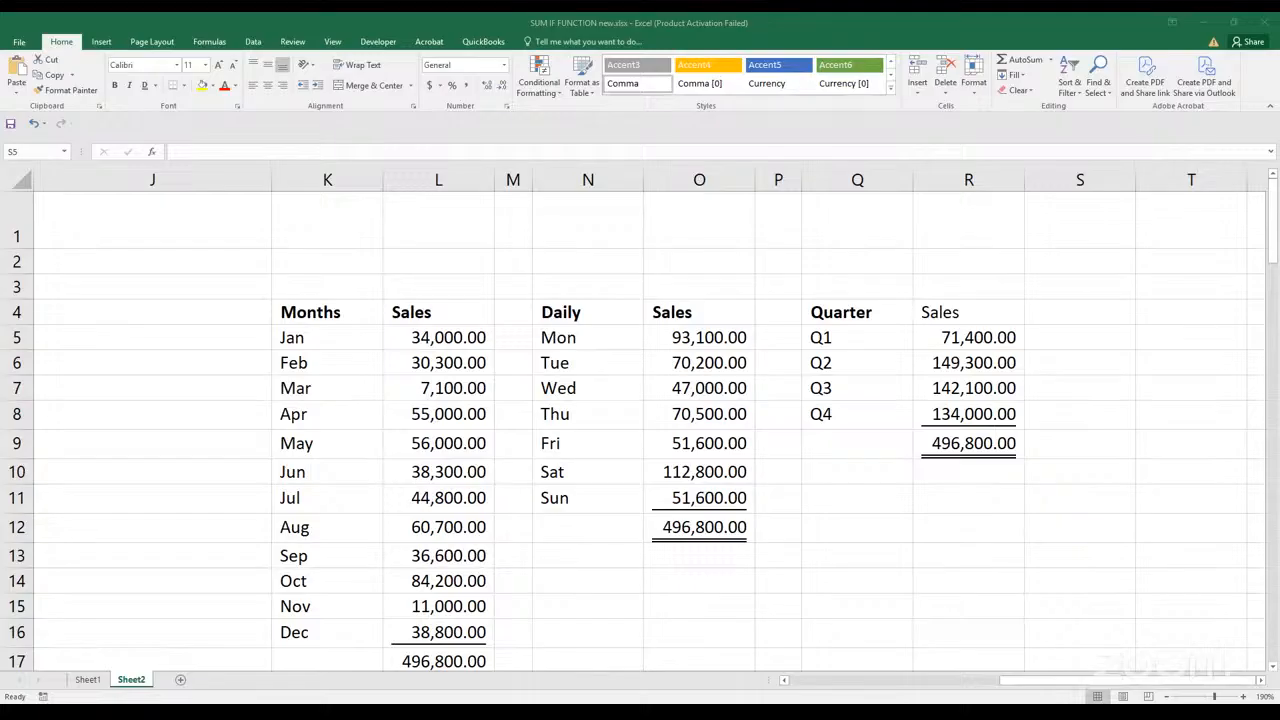
left_click(933, 339)
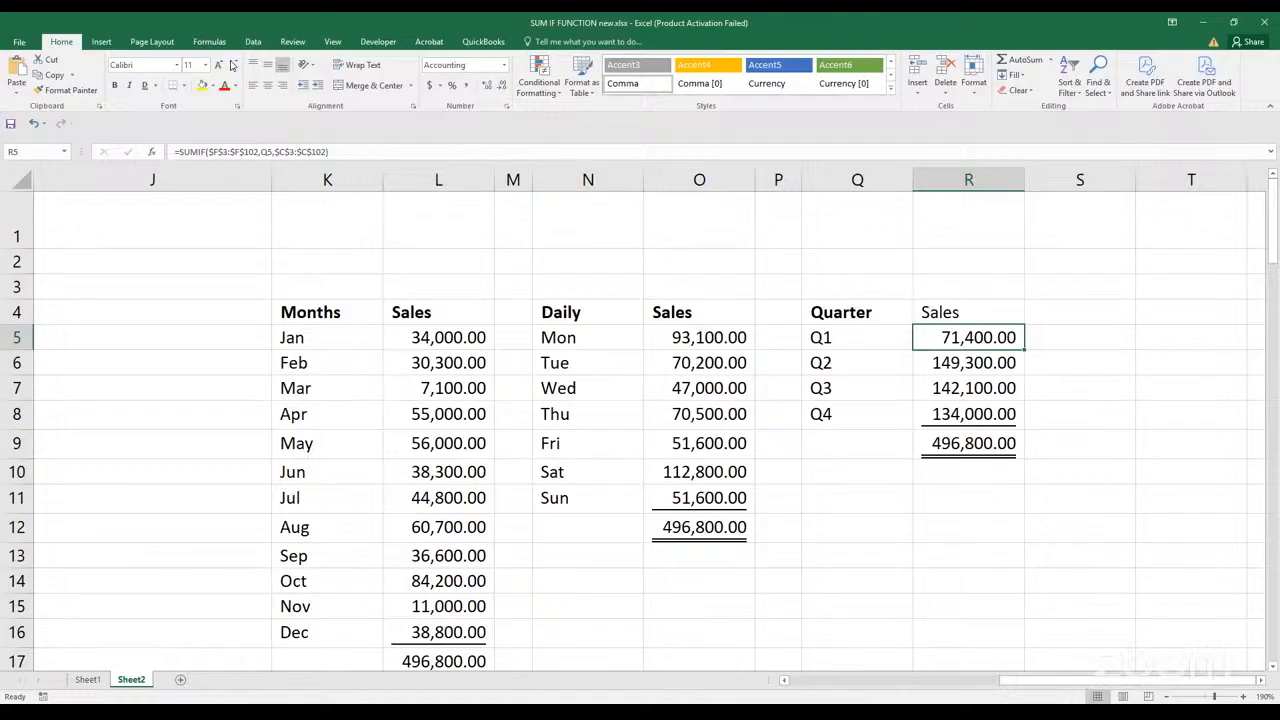
double_click(934, 340)
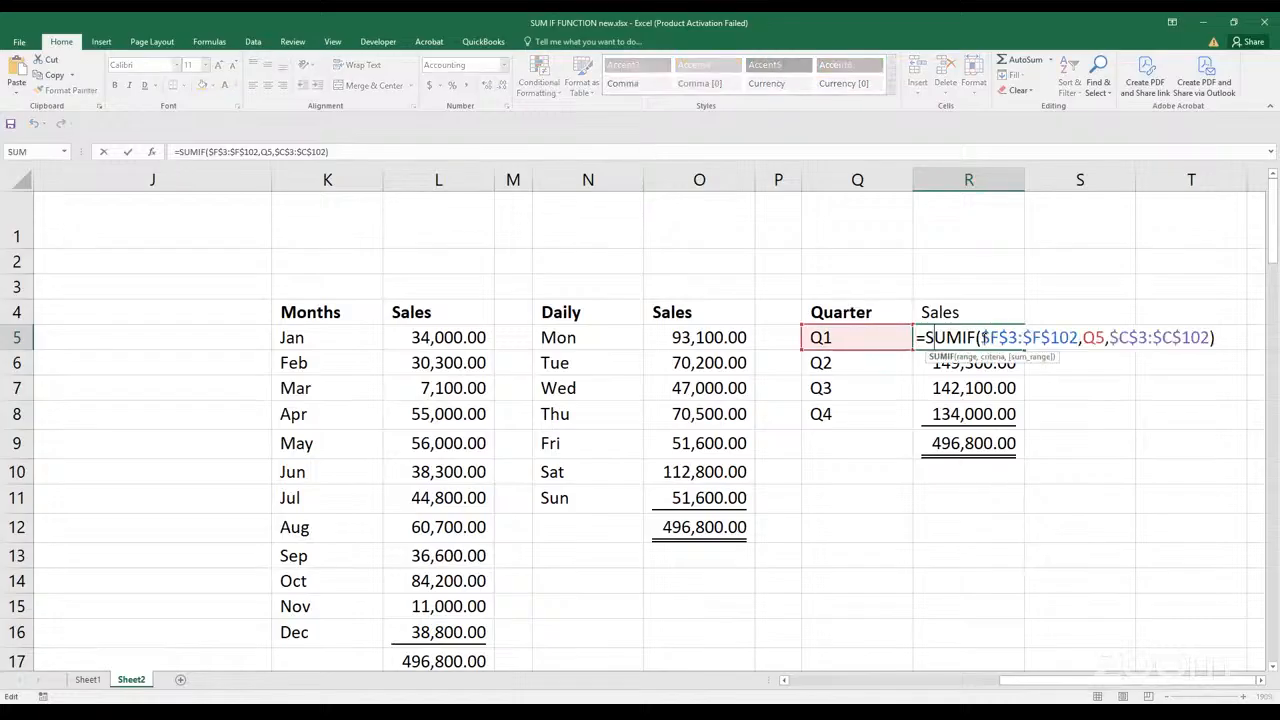
left_click_drag(984, 337, 1078, 340)
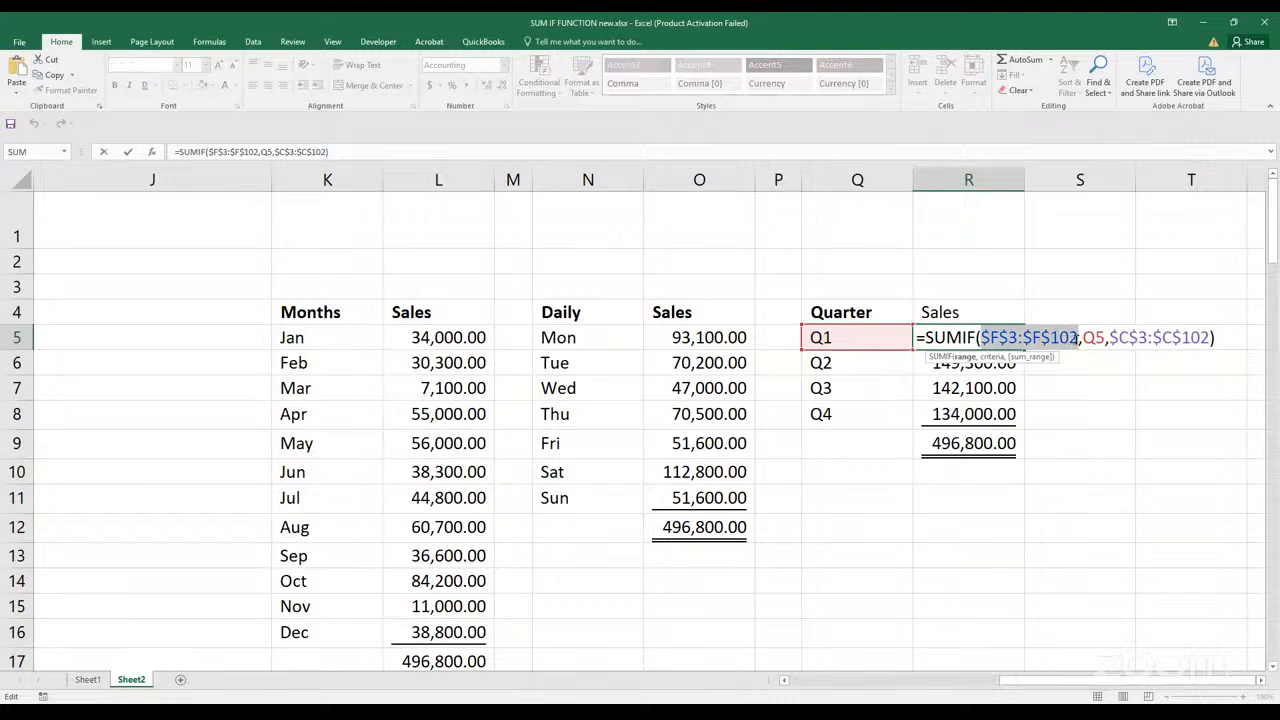
key("F4")
key("F4")
key("F4")
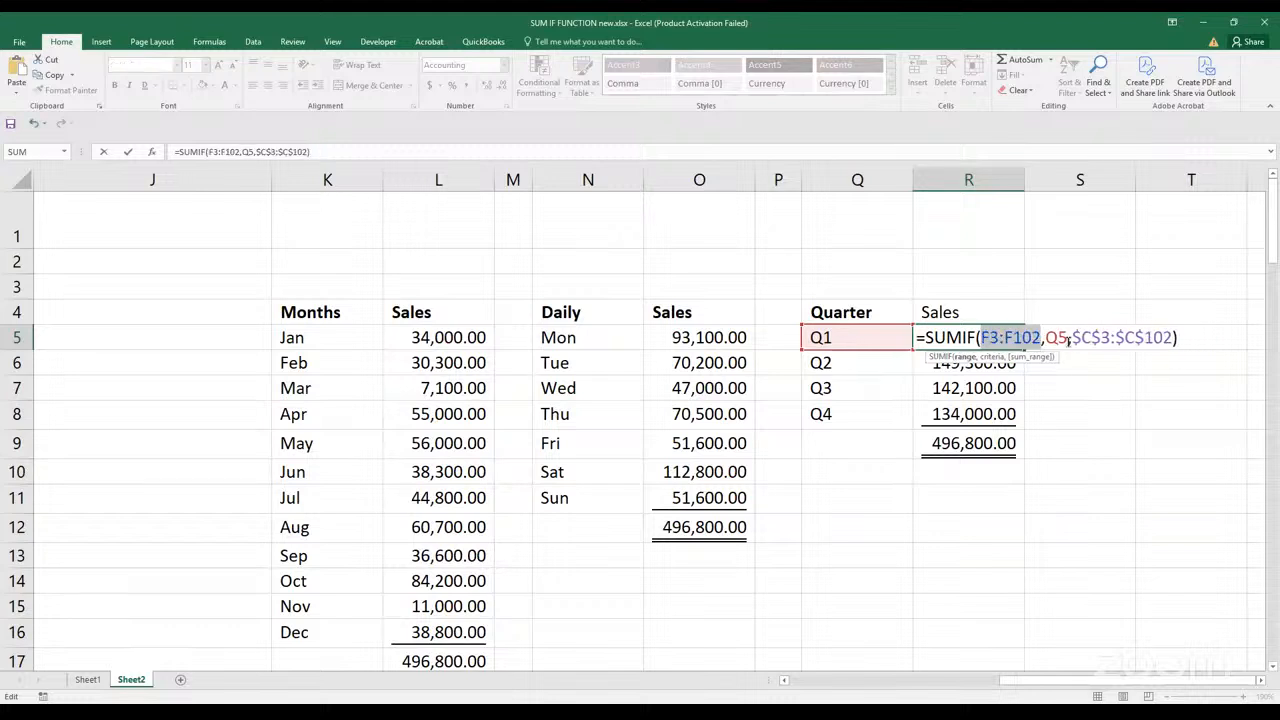
left_click(1088, 385)
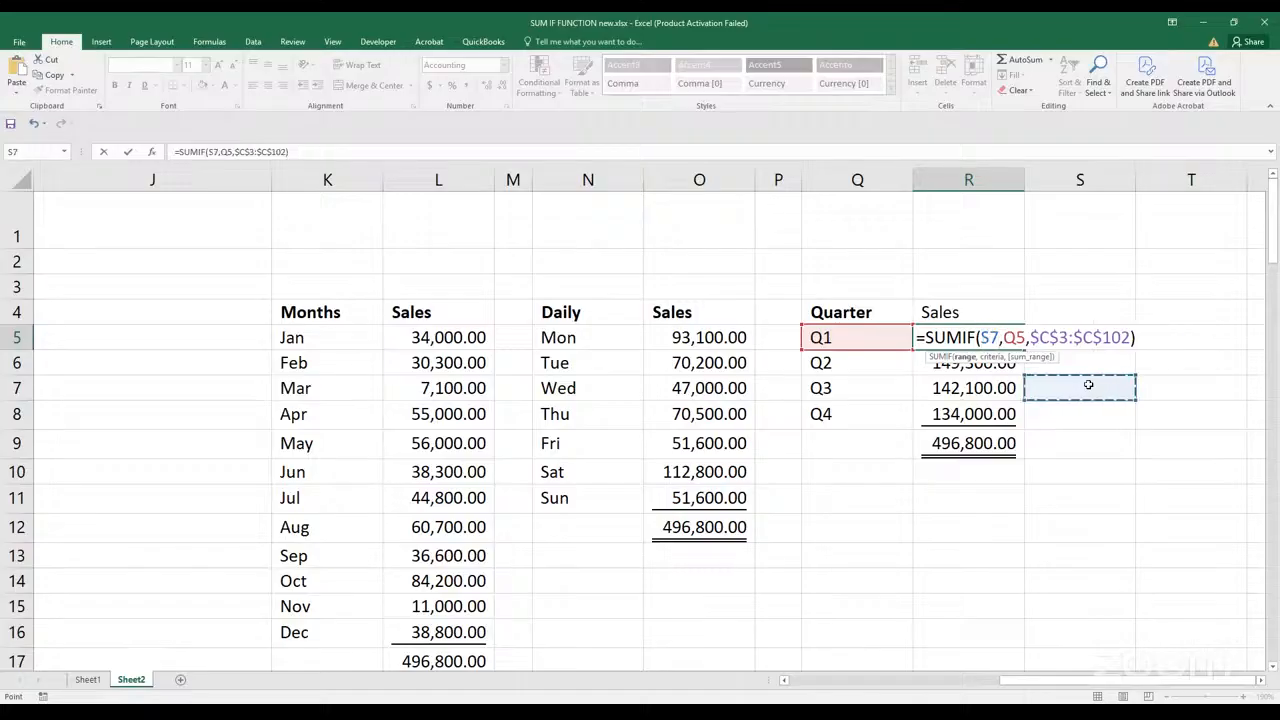
key("Escape")
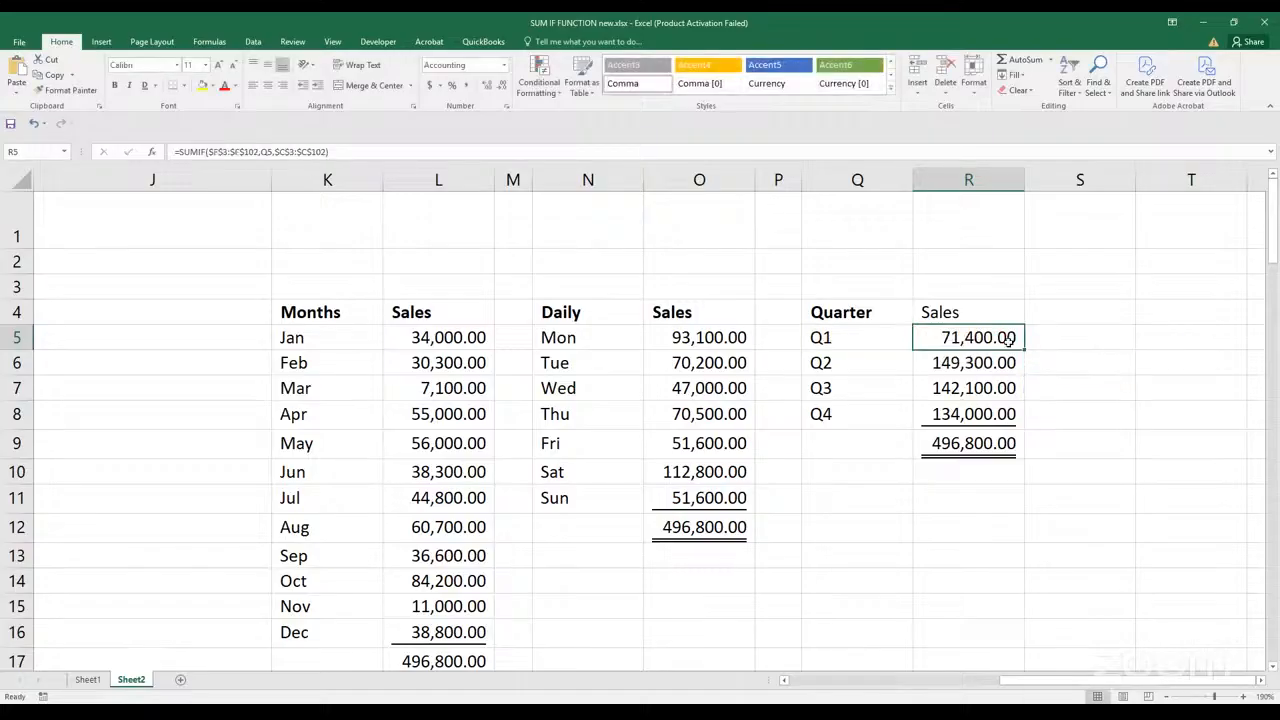
Make the range argument of R5's SUMIF formula relative as F3:F102 and enter the formula
double_click(1008, 340)
left_click_drag(982, 338, 1077, 340)
key("F4")
key("F4")
key("F4")
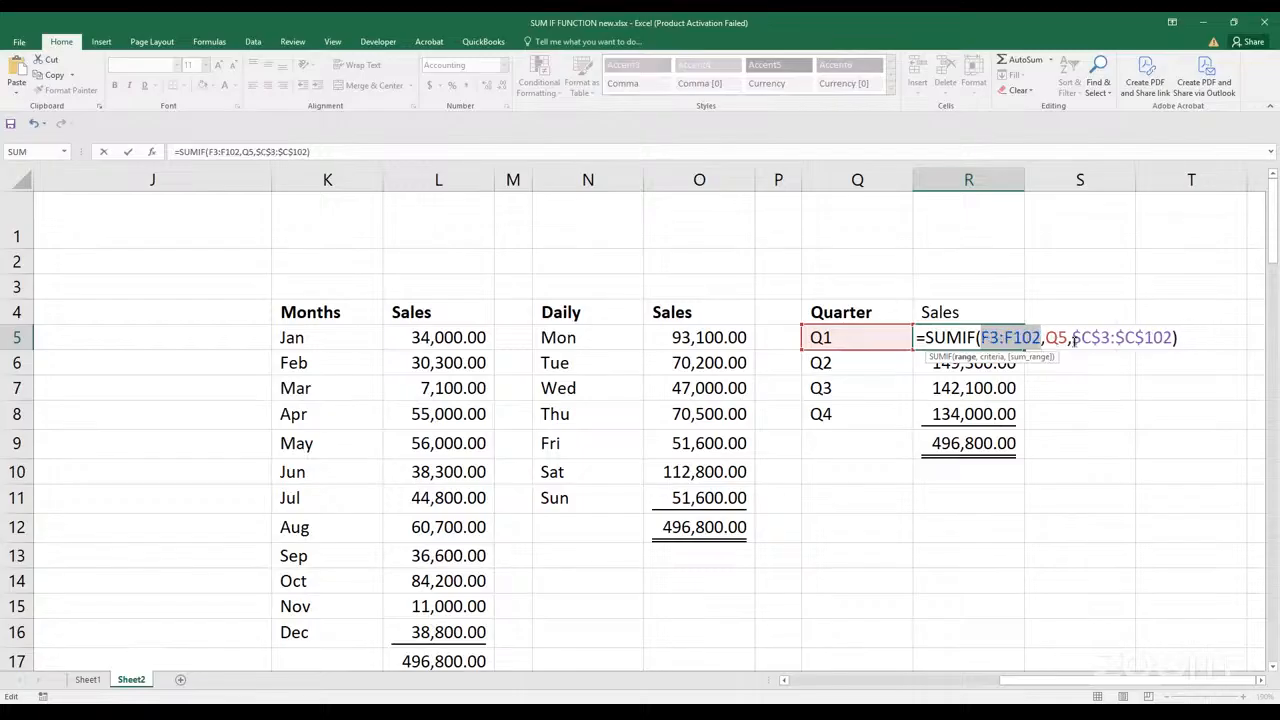
key("Return")
left_click(1014, 338)
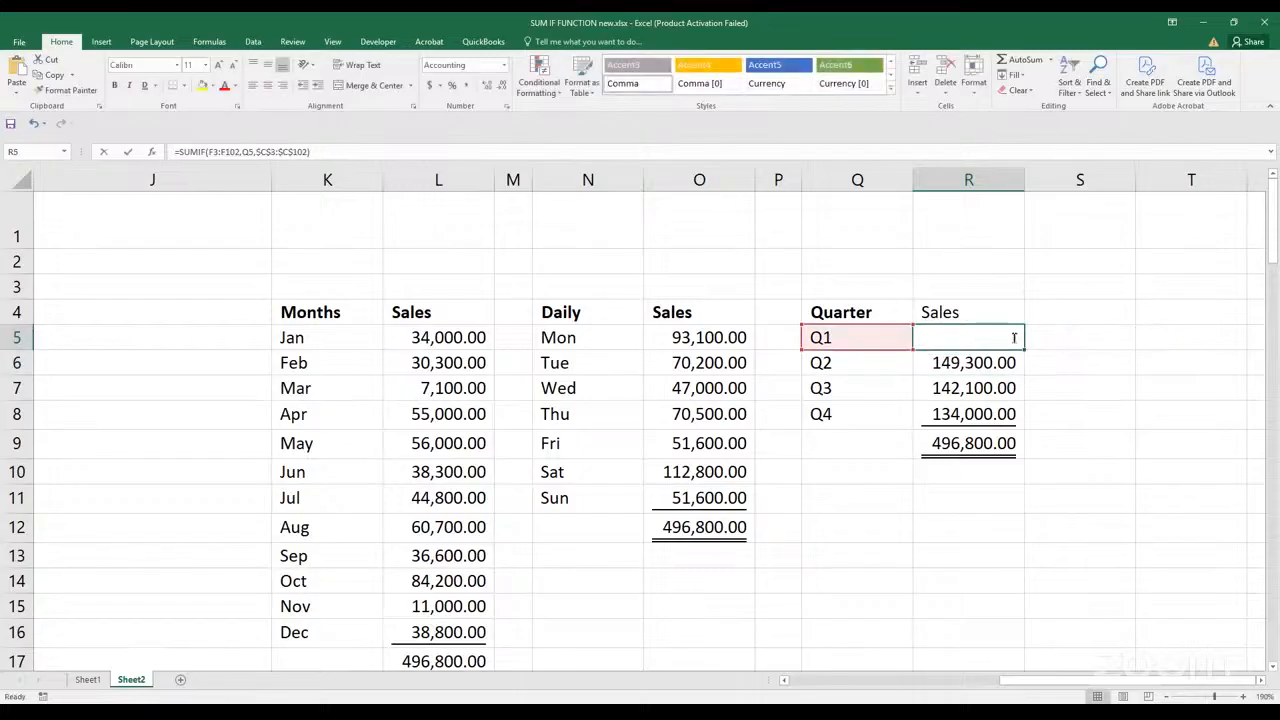
Lock the range argument of R5's SUMIF formula as $F$3:$F$102 and enter the formula
double_click(1014, 338)
left_click_drag(983, 338, 1040, 338)
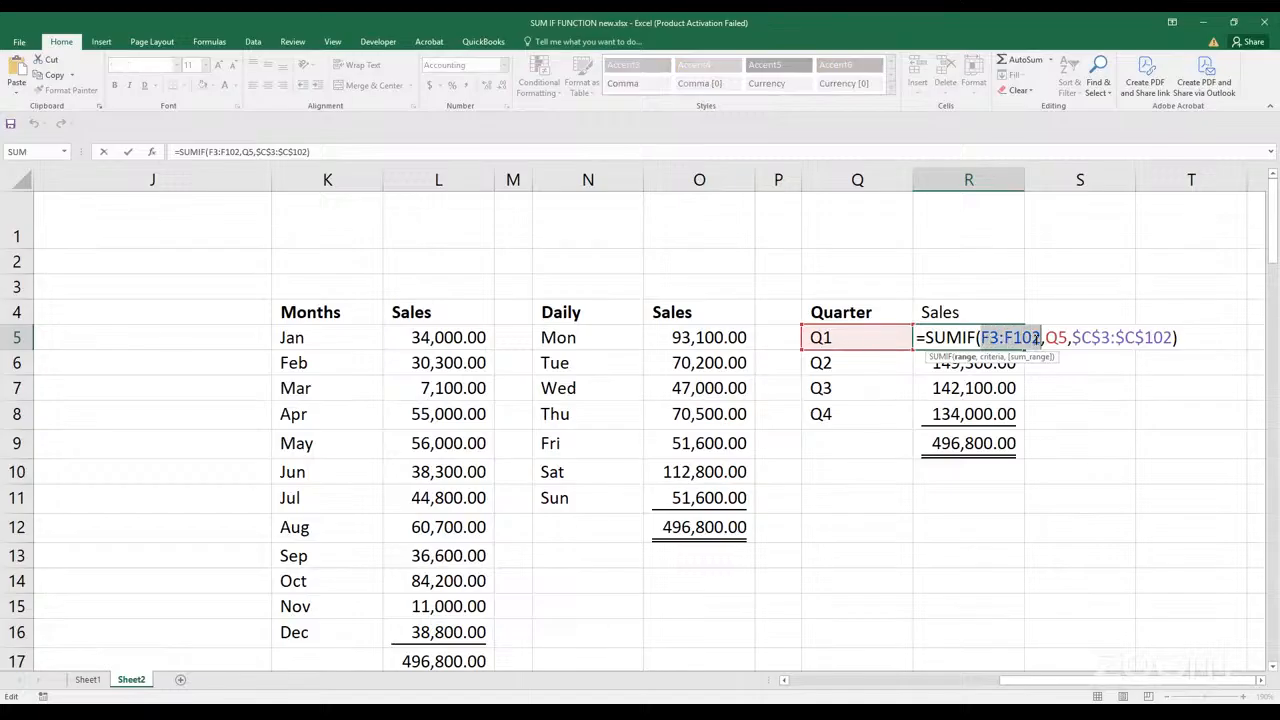
key("F4")
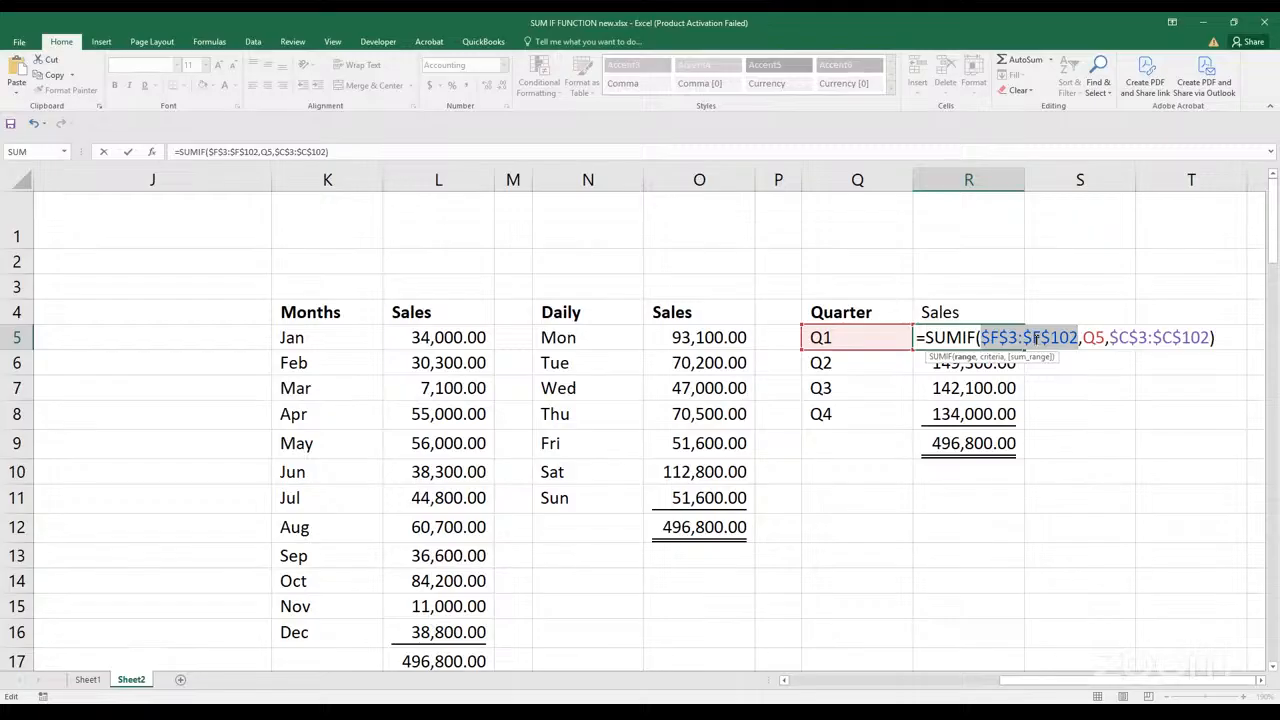
key("Return")
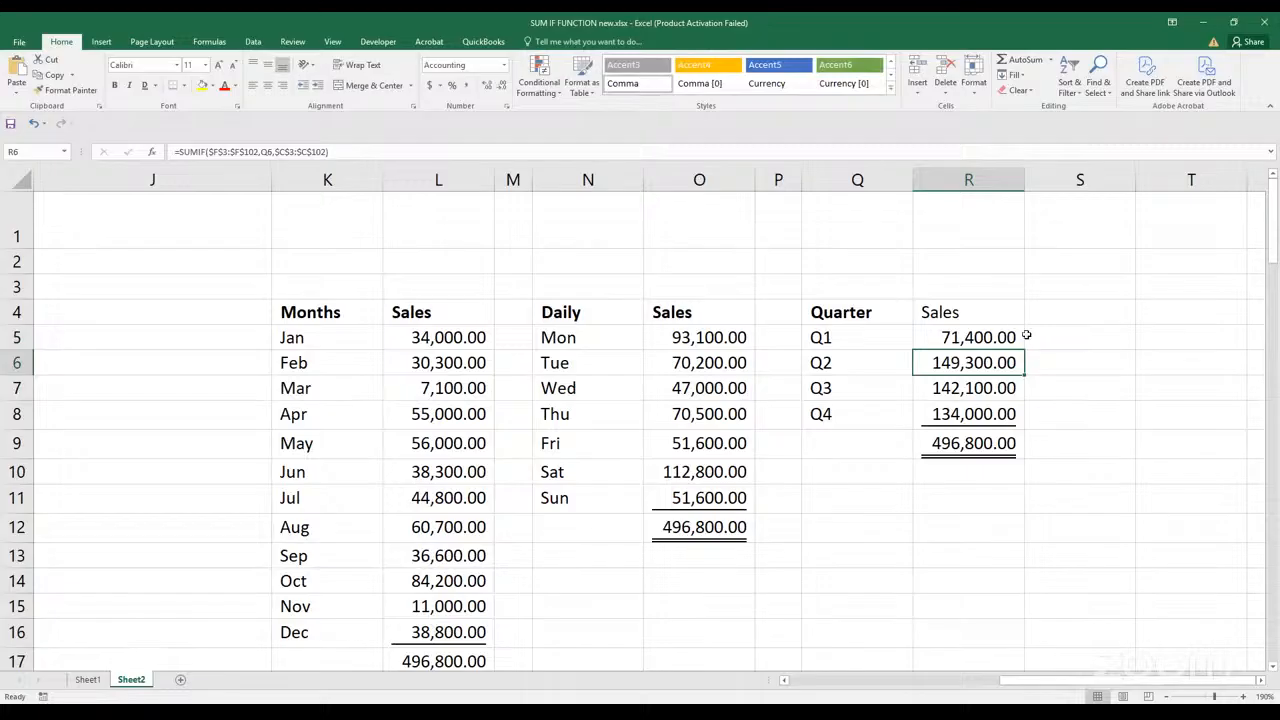
Bold the Sales header in R4 of the quarterly summary
left_click(984, 312)
key("ctrl+b")
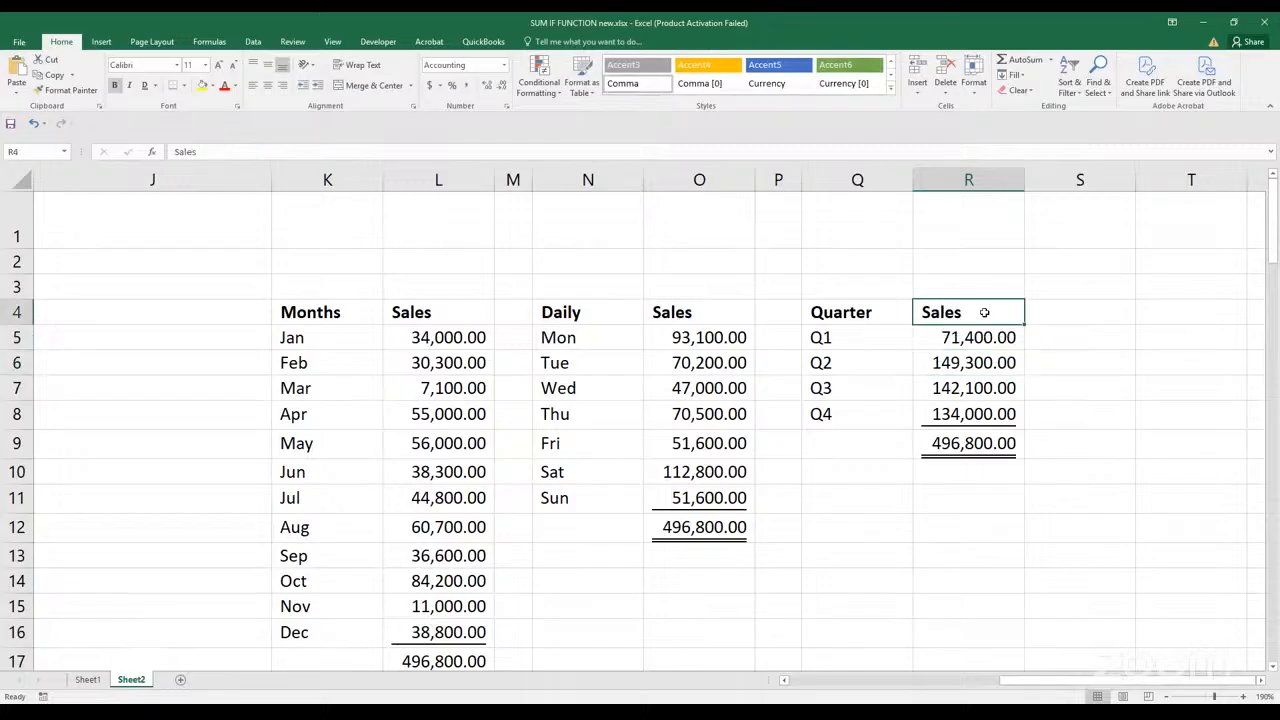
left_click(880, 440)
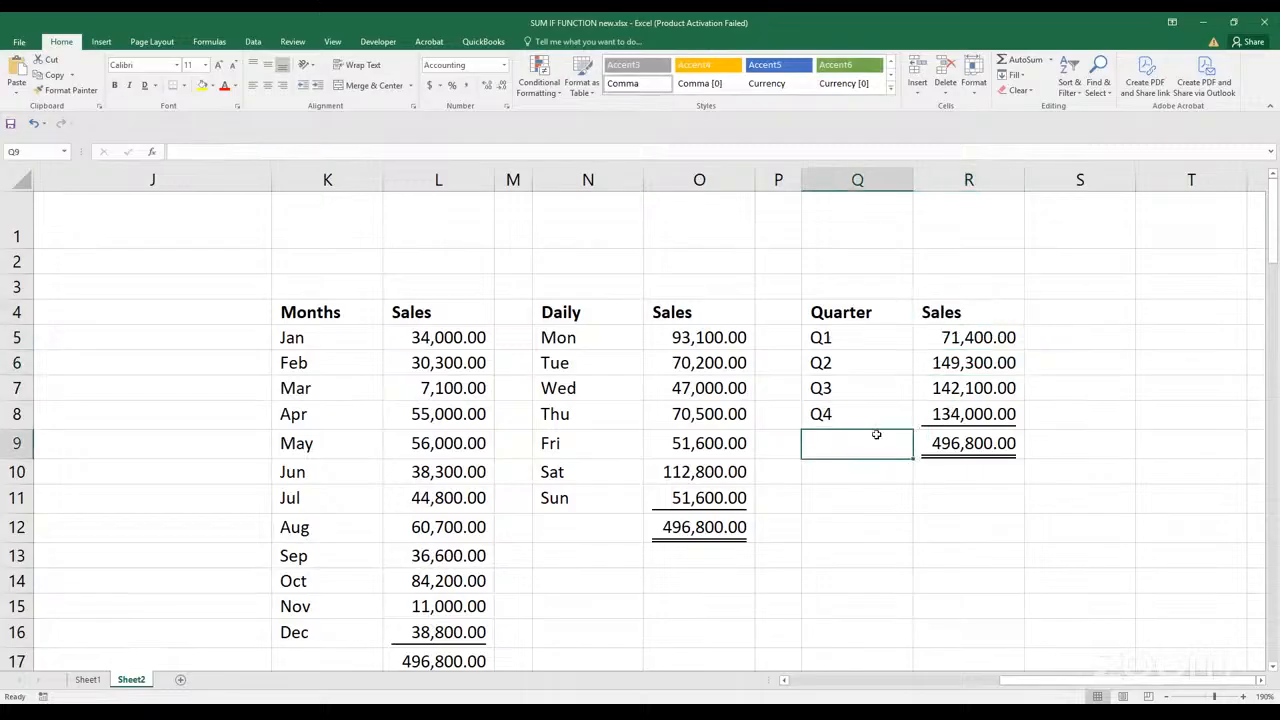
Look back over the SUMIF argument notes and the source sales data on Sheet2
scroll(620, 480, "down", 2)
left_click(586, 503)
key("Left")
key("Left")
key("Left")
key("Left")
key("Left")
key("Left")
key("Left")
key("Left")
key("Left")
key("Left")
key("Left")
key("Left")
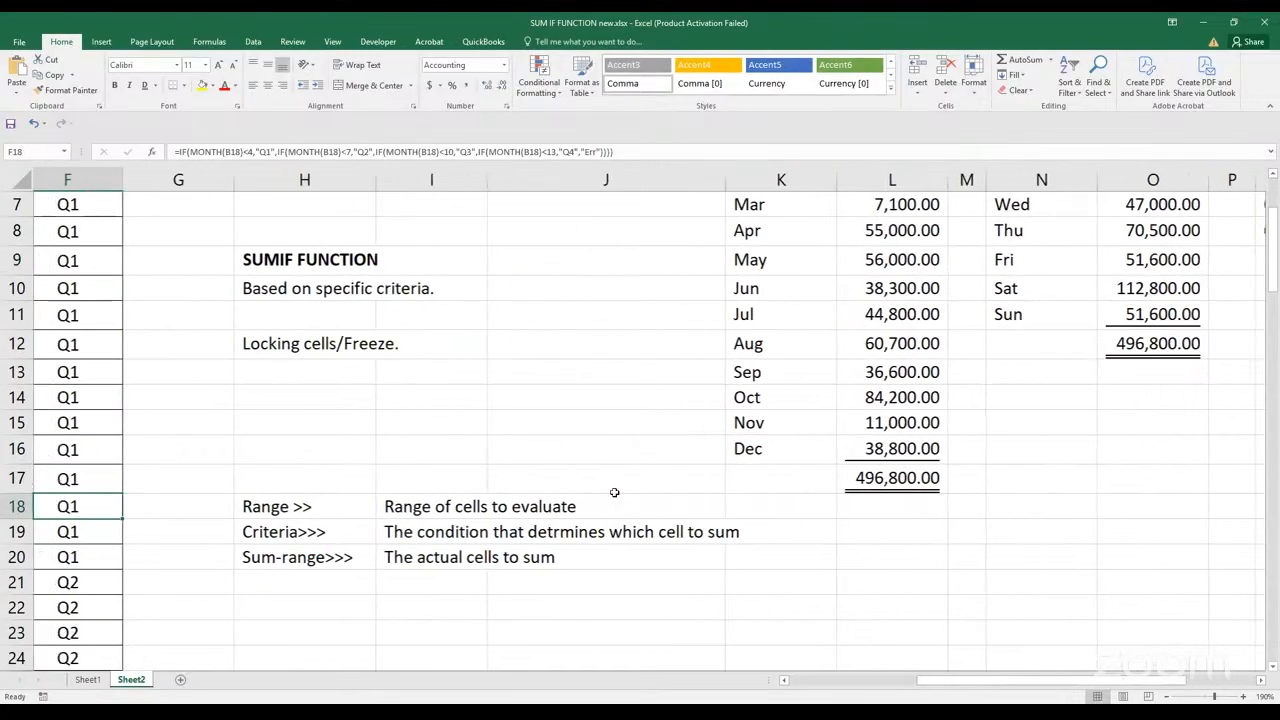
key("Left")
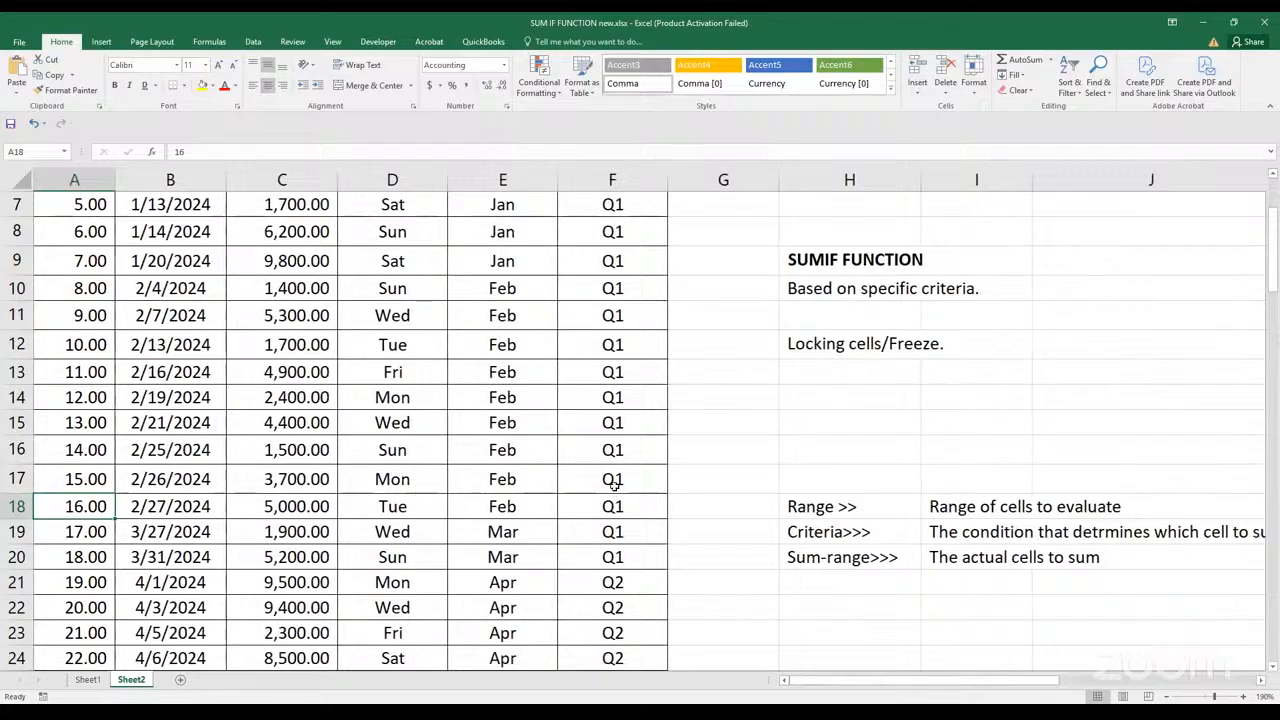
Switch to Sheet1 and widen the OrderDate column A beside the order table's other columns
left_click(87, 680)
left_click(424, 480)
scroll(494, 447, "up", 1)
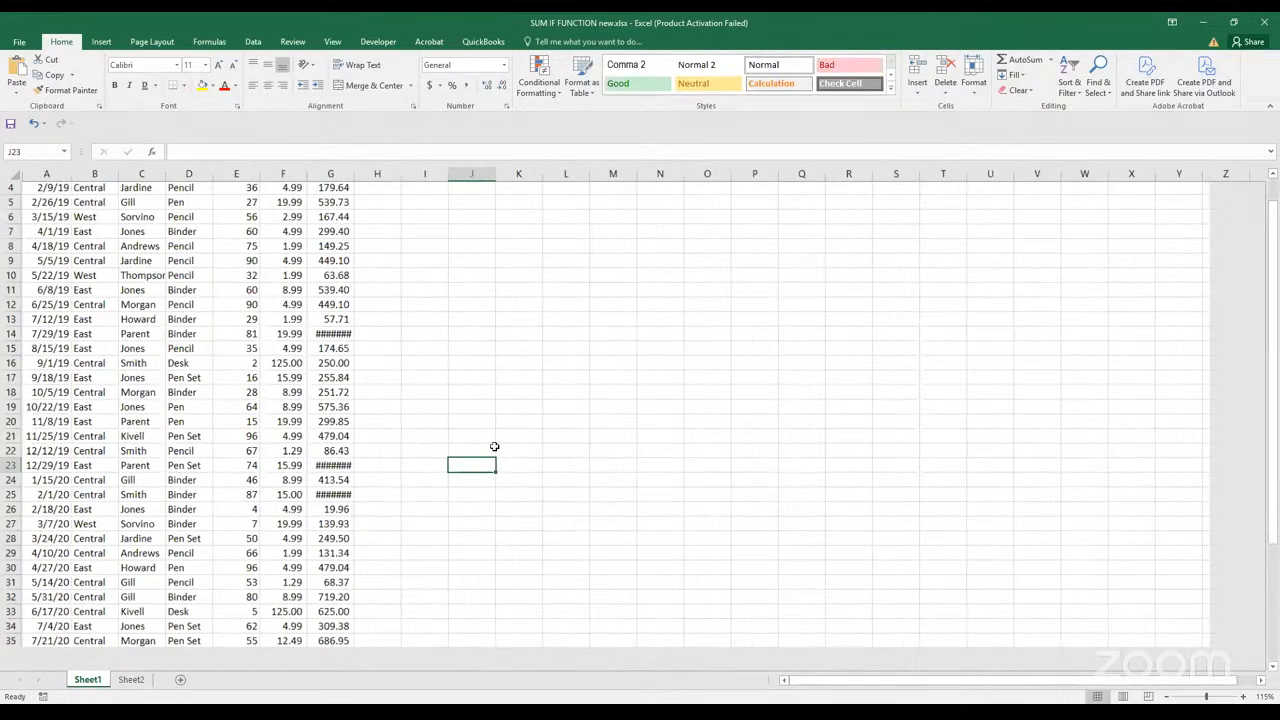
scroll(494, 447, "up", 2)
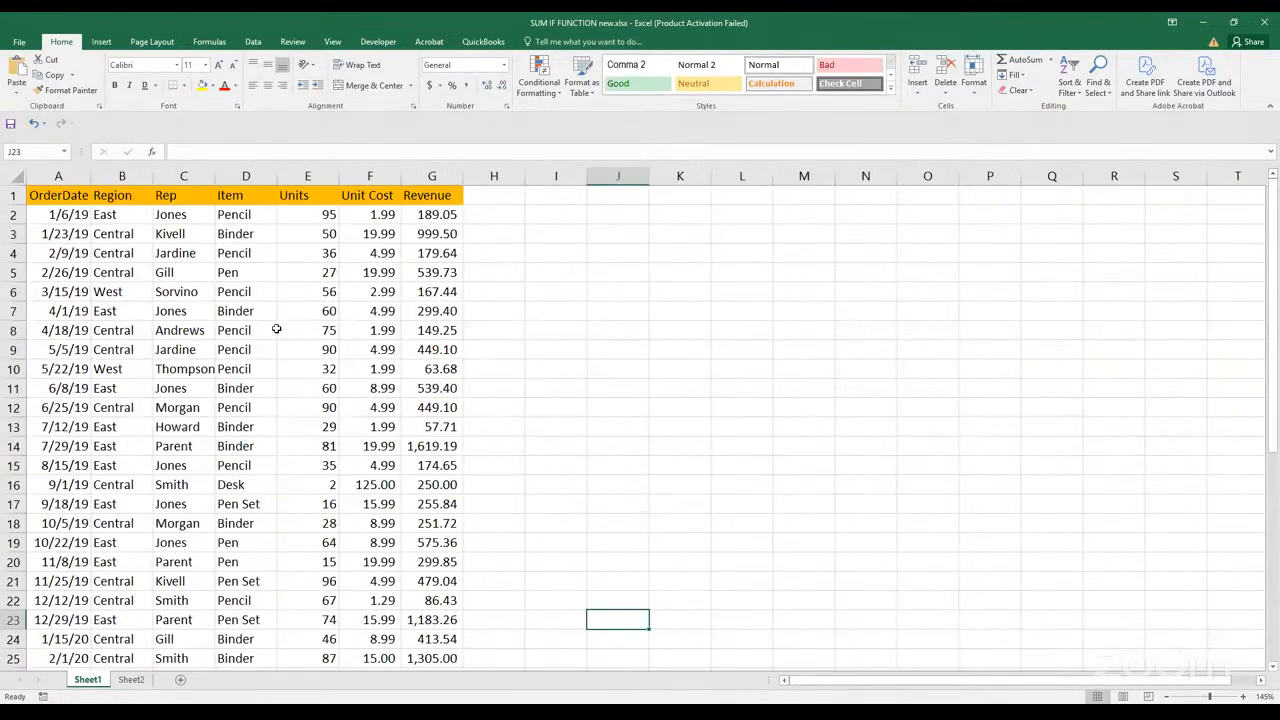
double_click(91, 167)
left_click(584, 309)
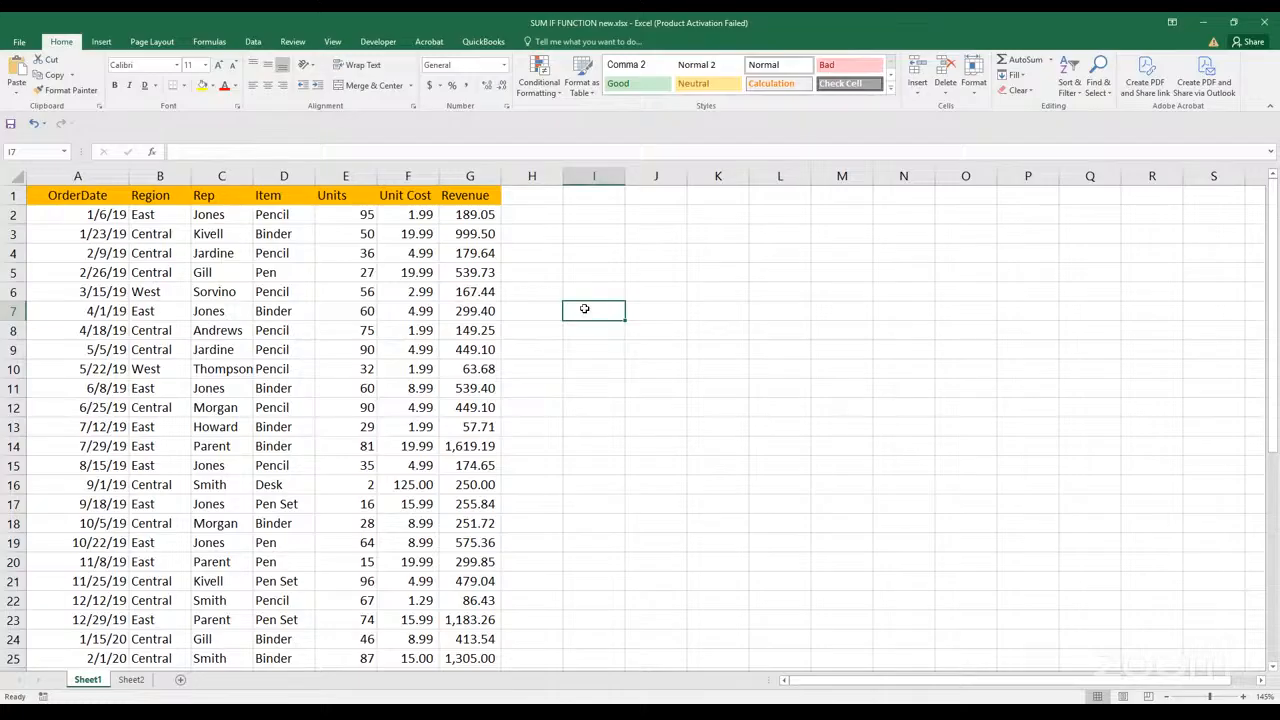
Start a question in J2 of Sheet1 with the text "Total Revenue generated from"
left_click(634, 236)
scroll(652, 294, "down", 1)
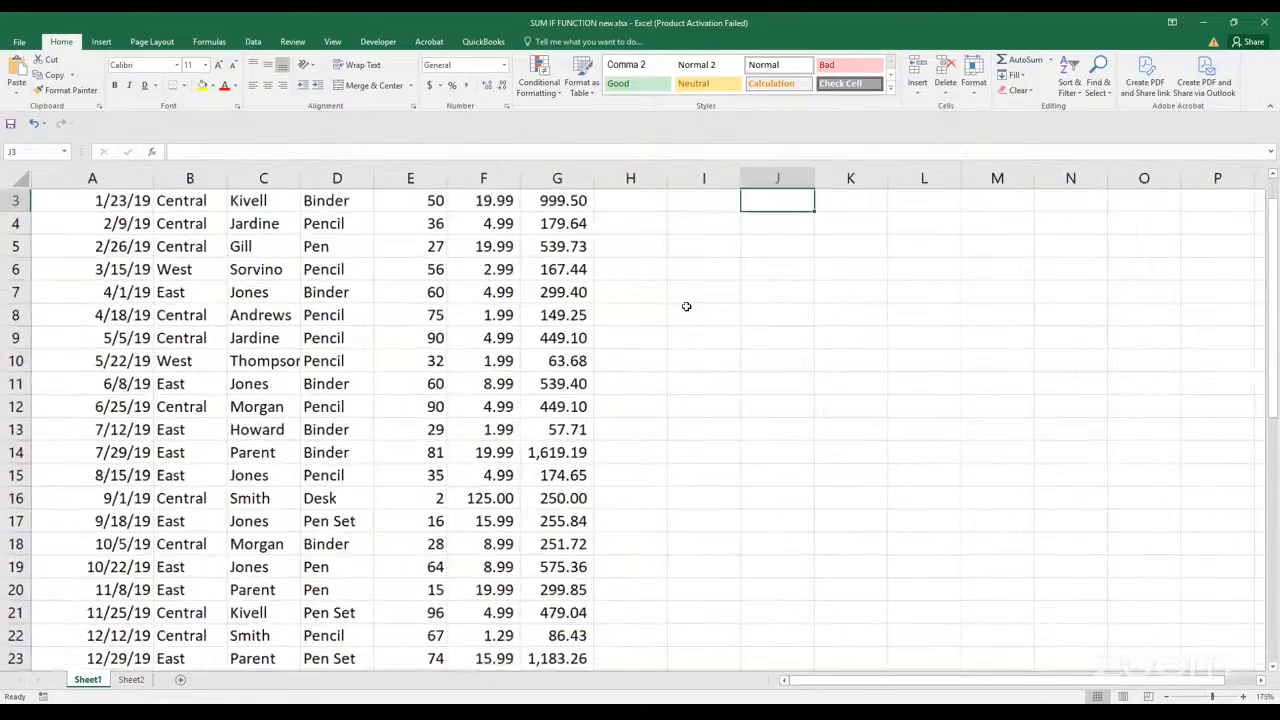
scroll(660, 298, "up", 3)
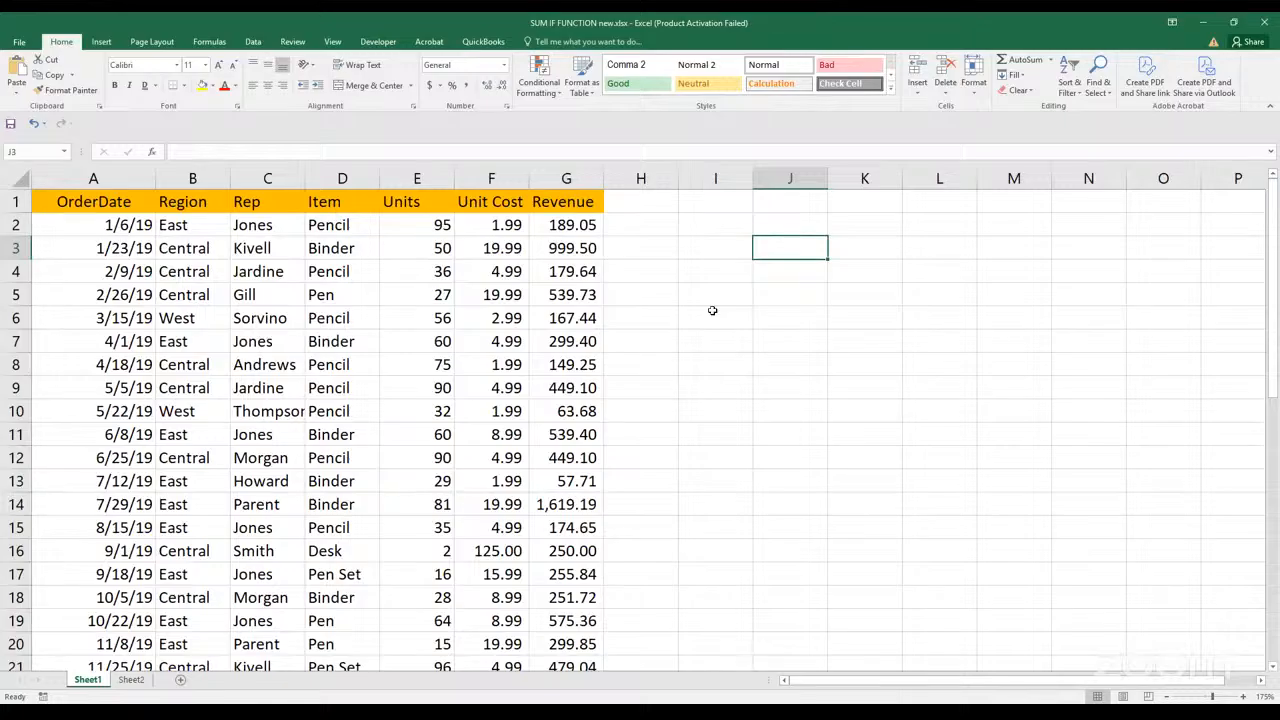
left_click(758, 227)
type("Total ")
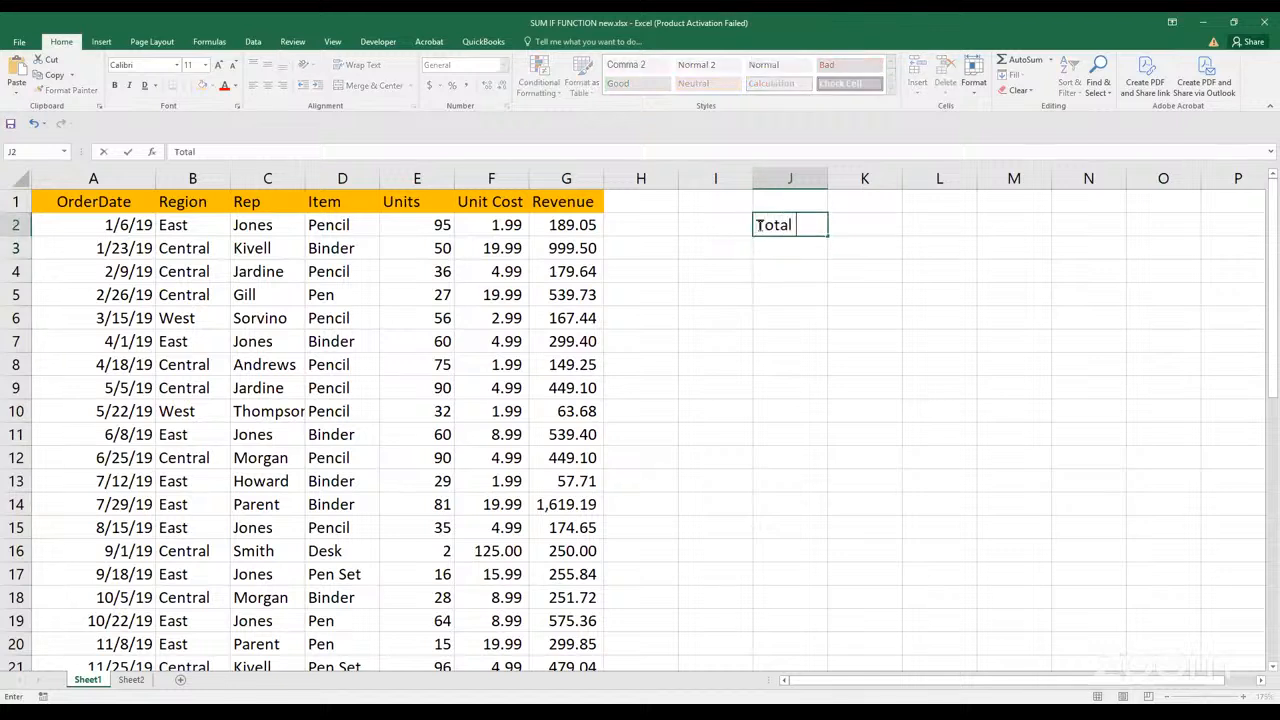
type("Revenue ")
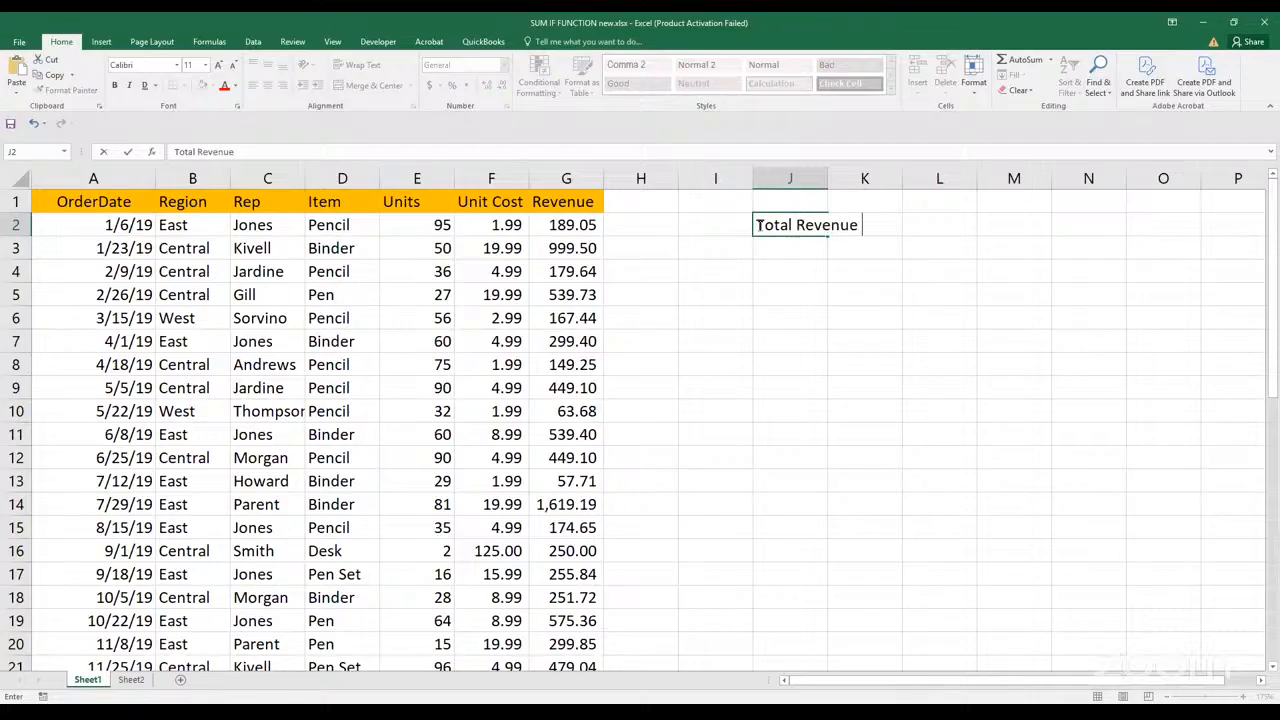
type("gen")
key("BackSpace")
type("nerated from ")
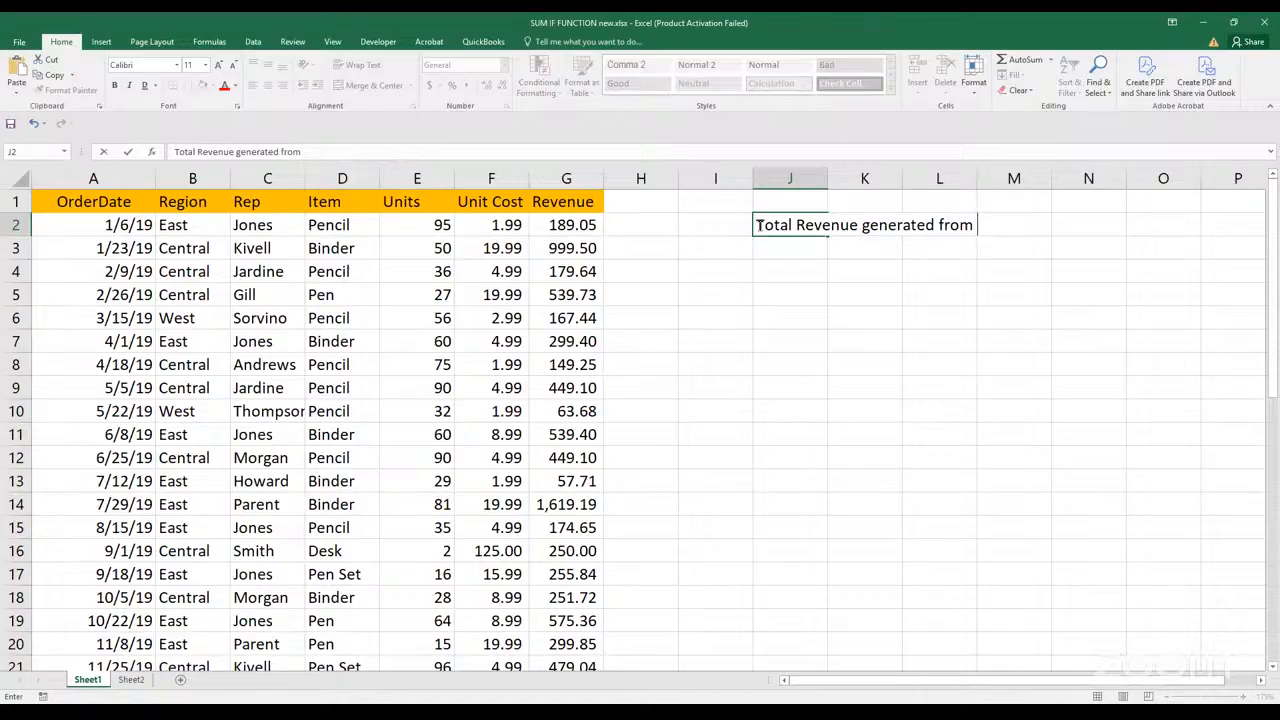
type("THE central")
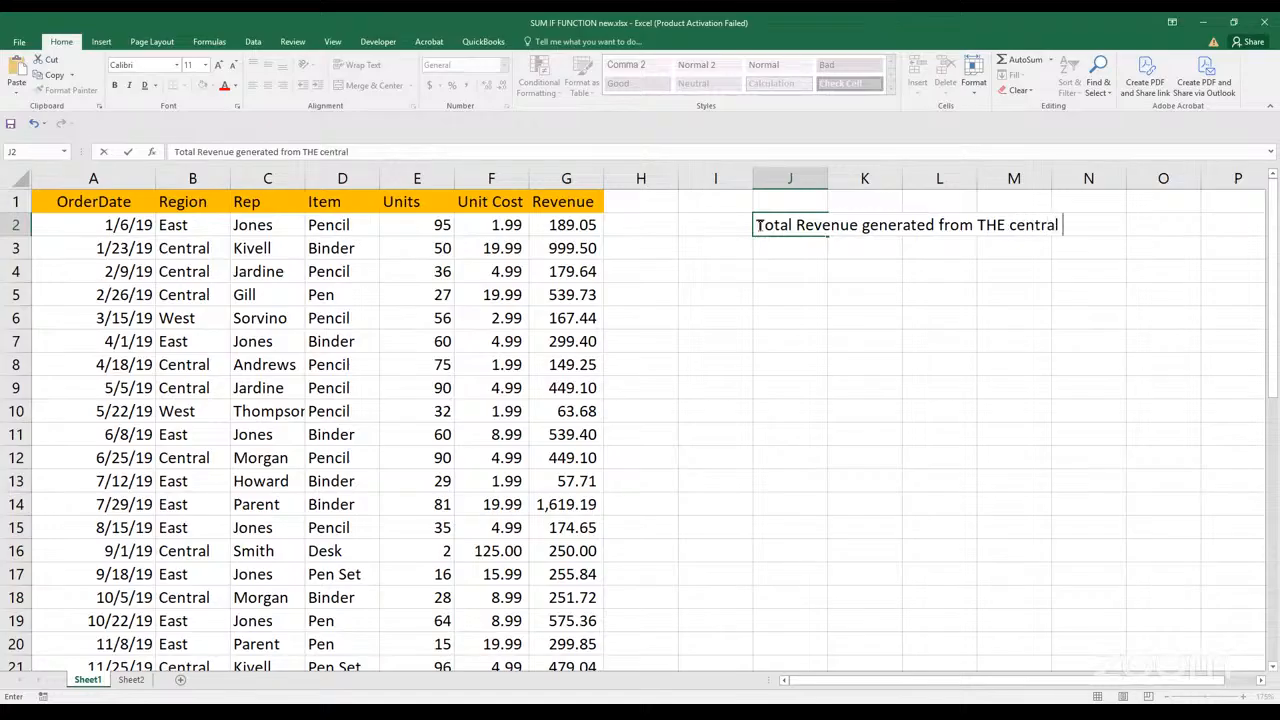
key("BackSpace")
key("BackSpace")
key("BackSpace")
key("BackSpace")
key("BackSpace")
key("BackSpace")
key("BackSpace")
key("BackSpace")
key("BackSpace")
key("BackSpace")
key("BackSpace")
key("BackSpace")
type("T")
key("BackSpace")
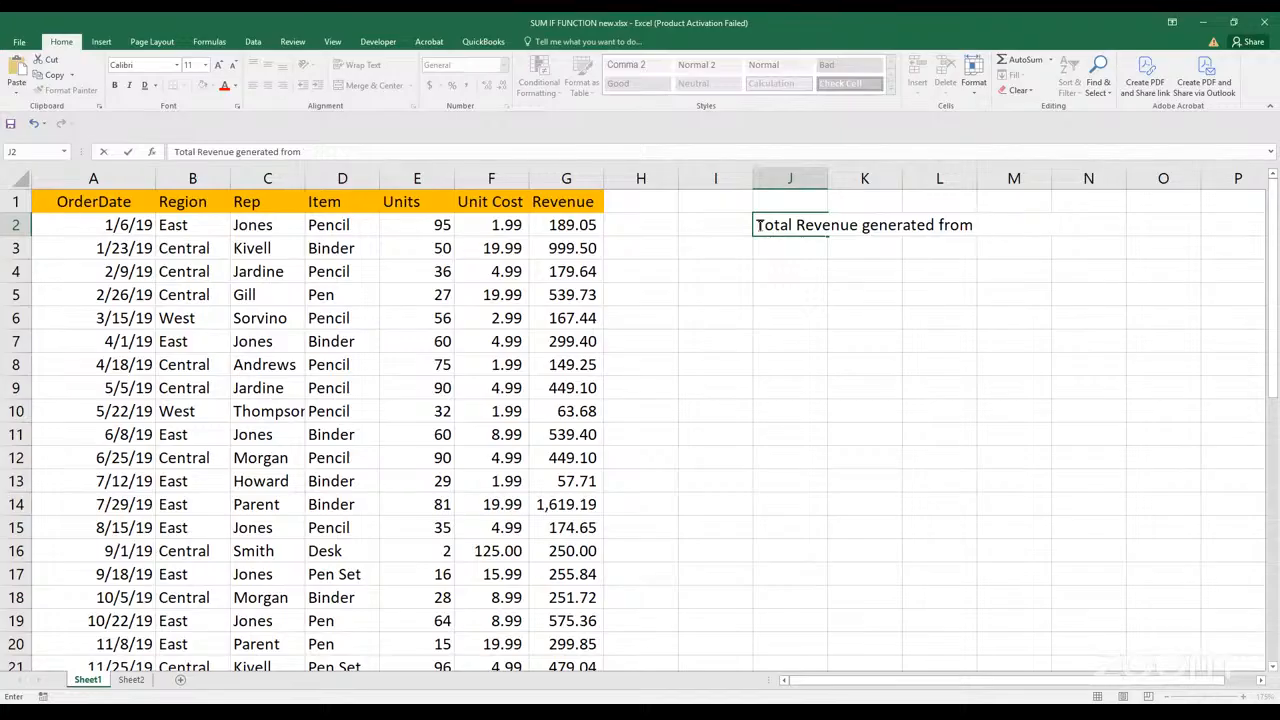
Complete the J2 question with "the central region where the item is pencil" and enter it
type("the central ")
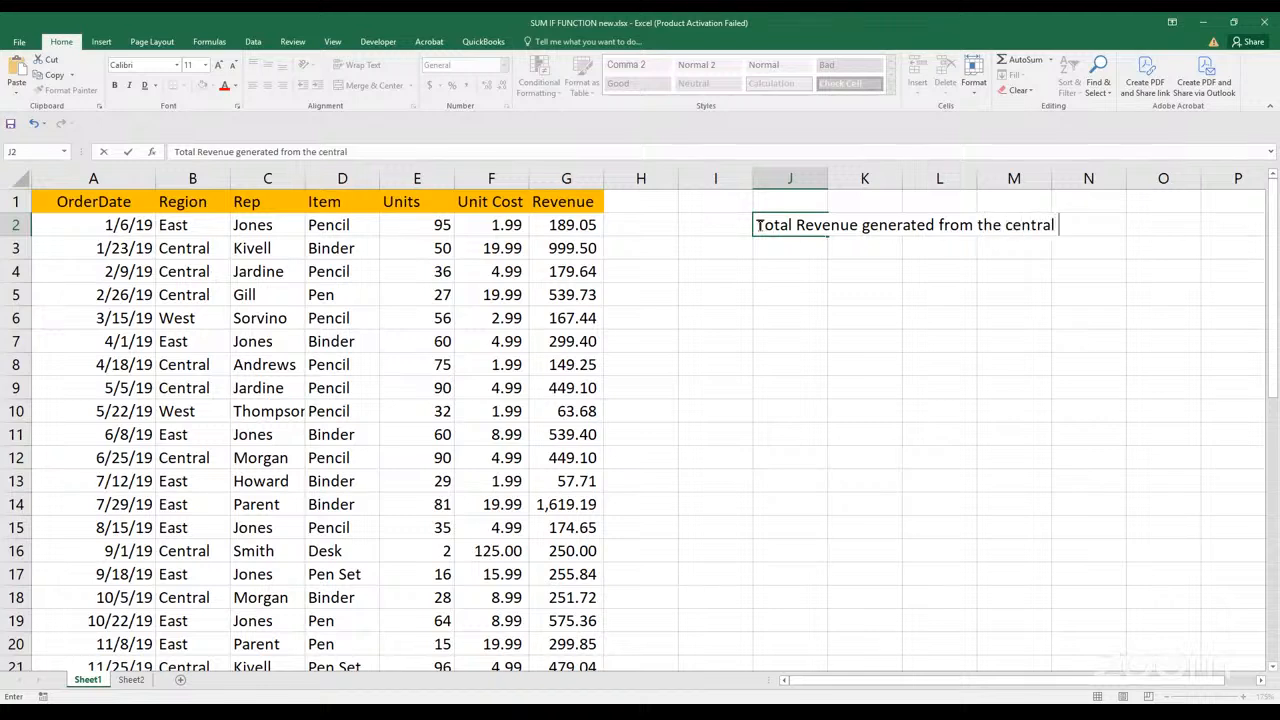
type("region where the item is pencil")
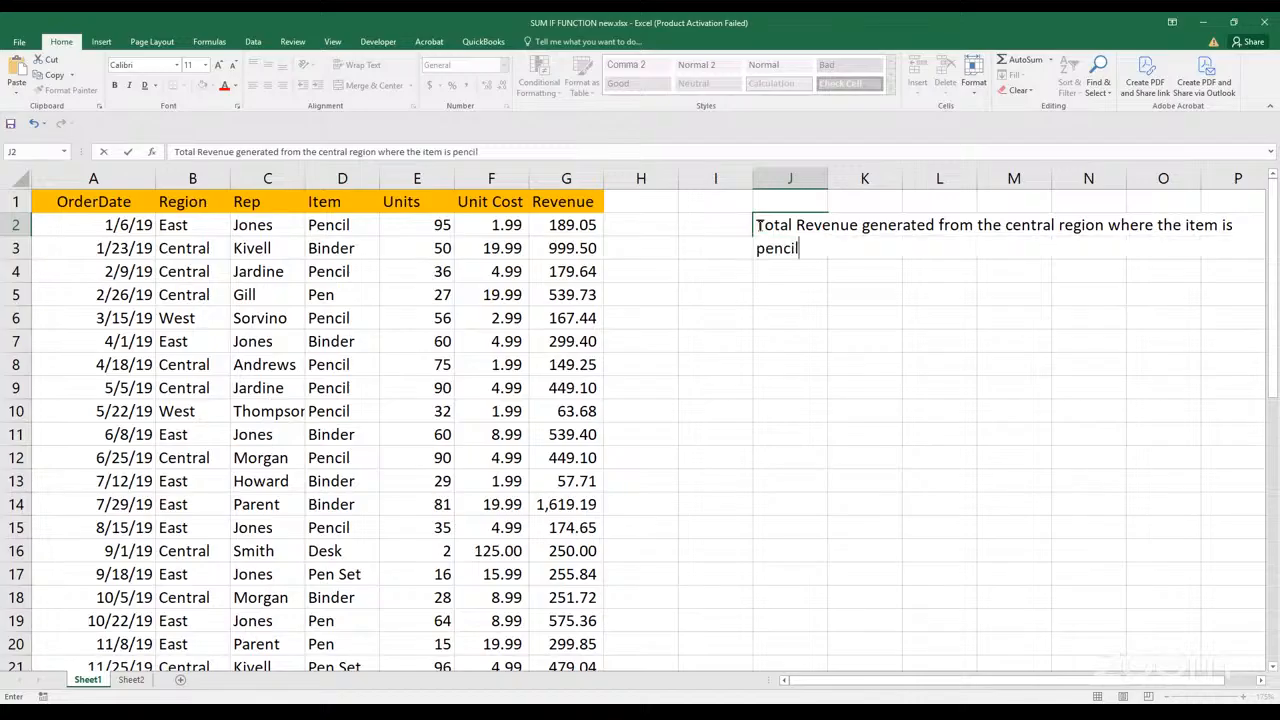
left_click(750, 310)
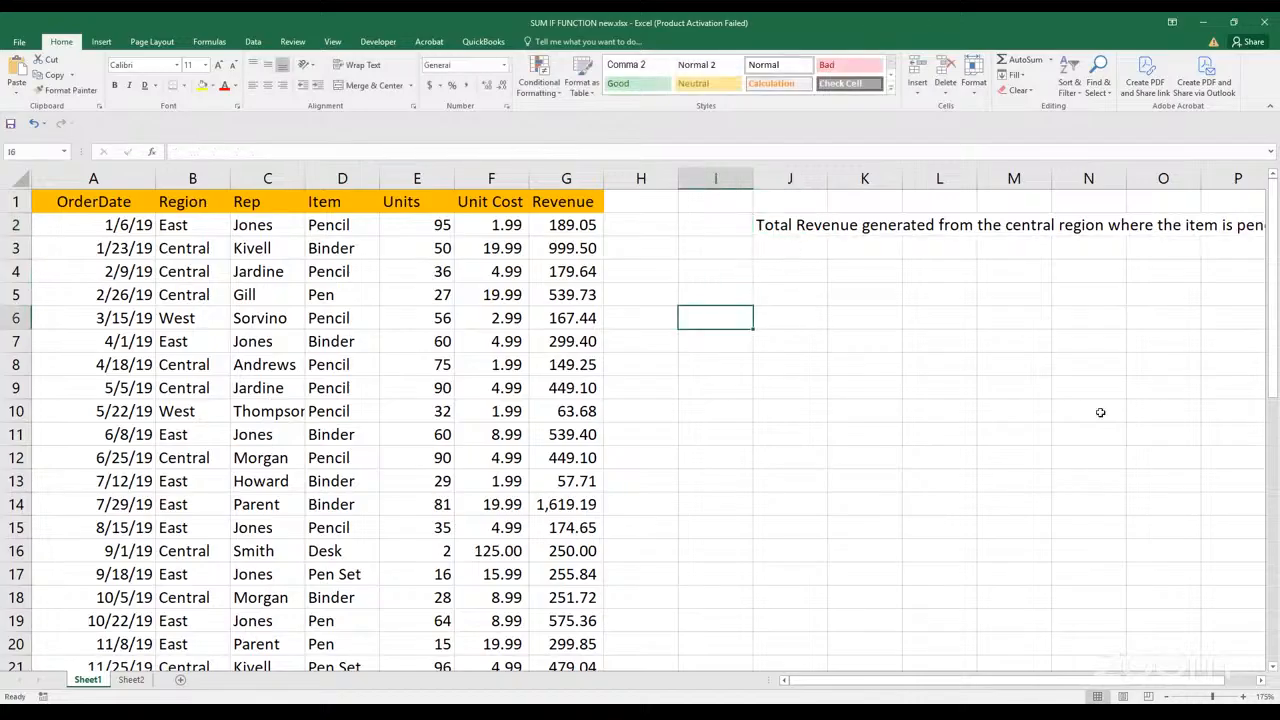
Number the revenue question by entering 1 in I2
left_click_drag(967, 681, 998, 684)
left_click(612, 228)
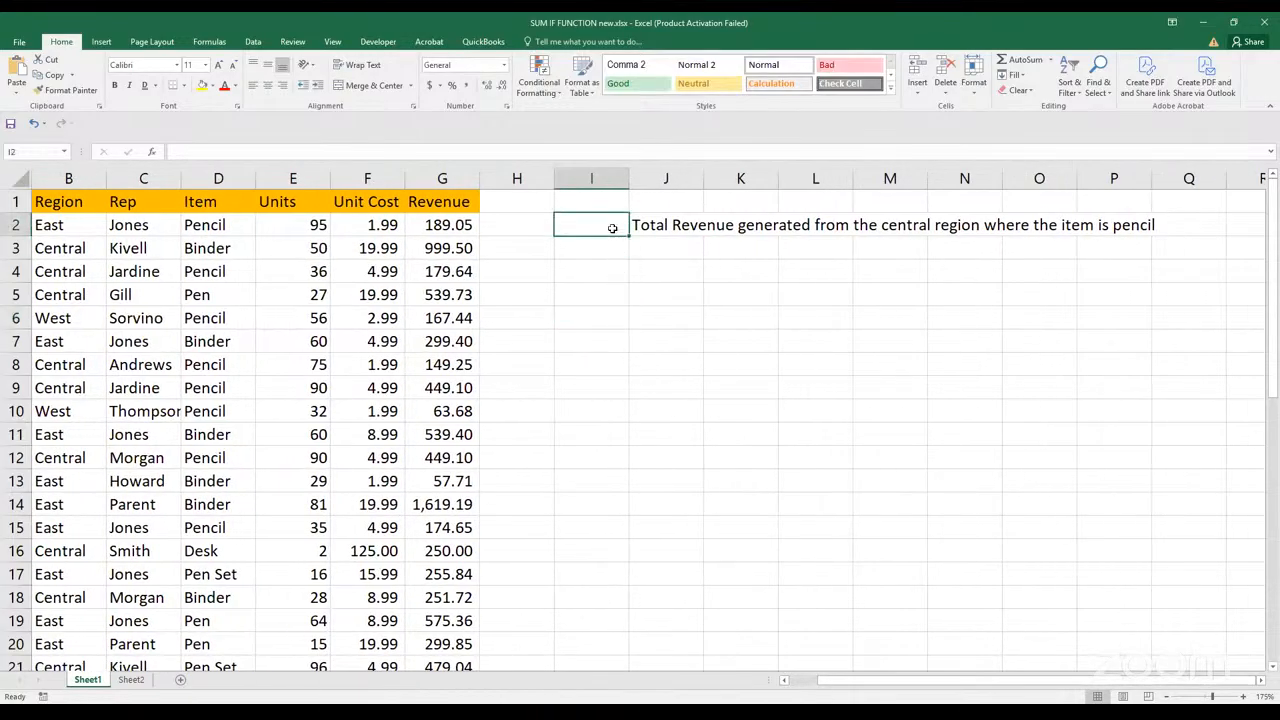
type("1")
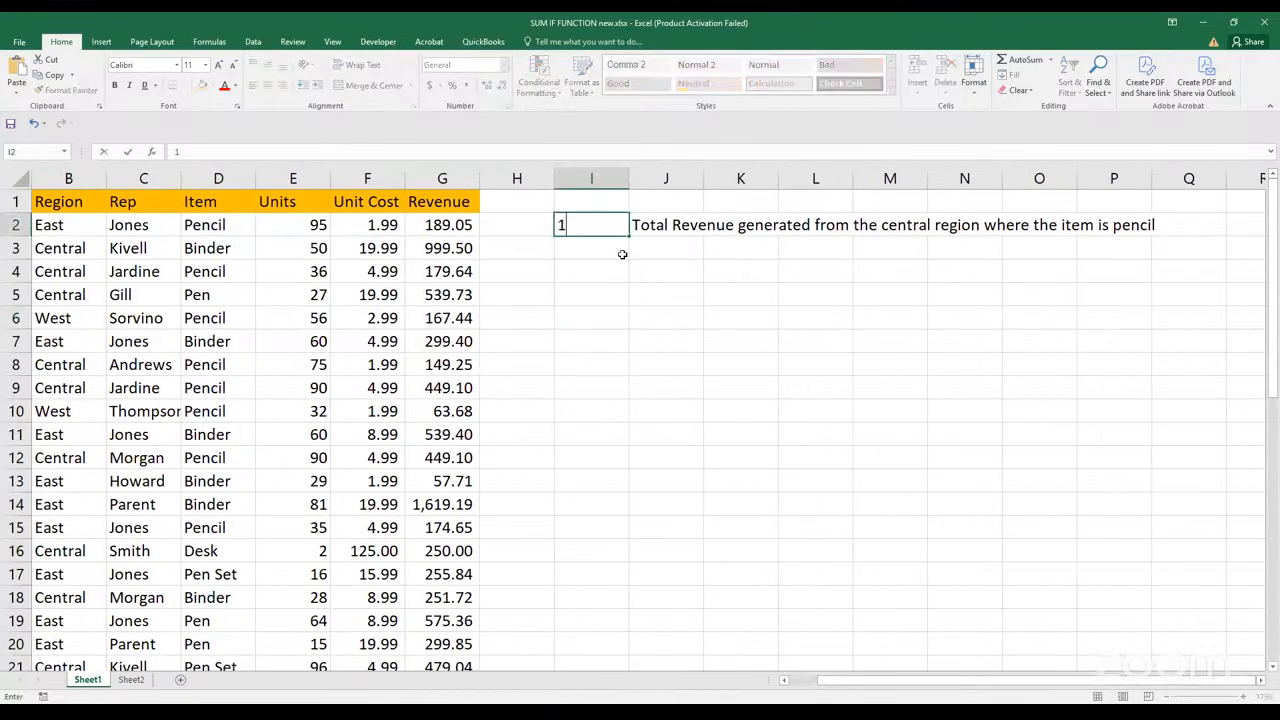
left_click(616, 268)
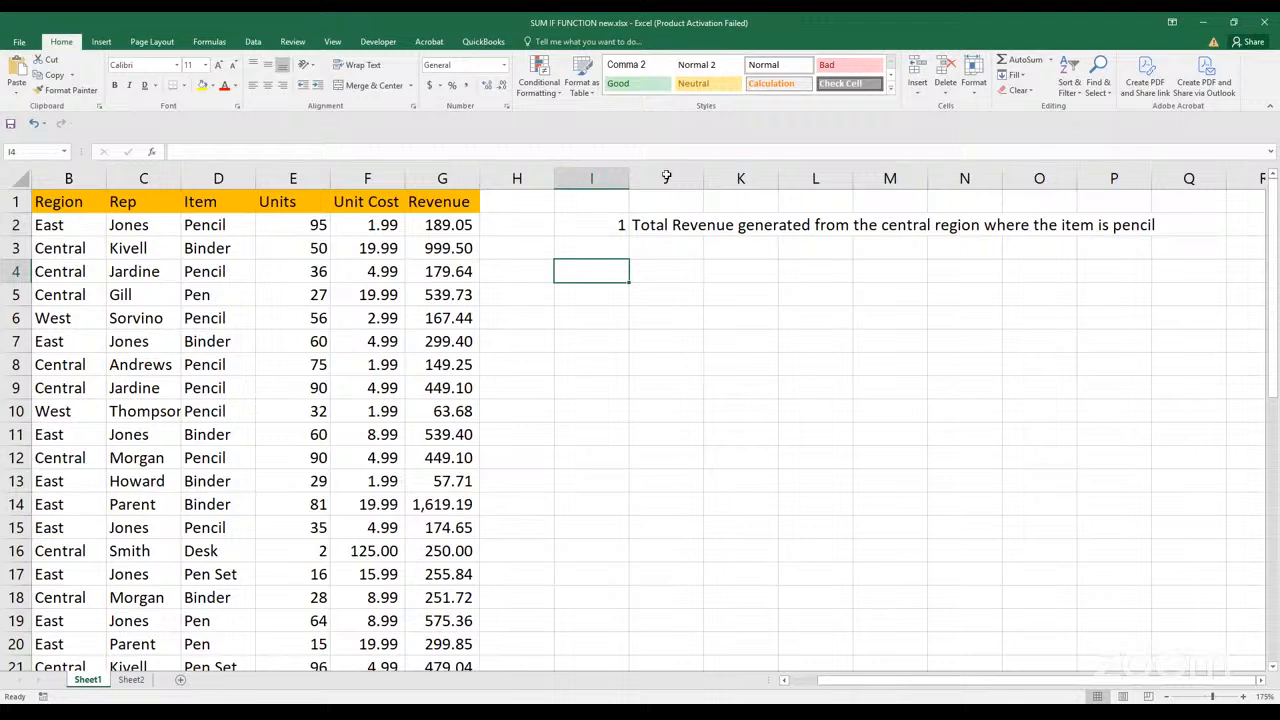
Capitalise "Central" in the J2 question text and enter the change
left_click(666, 225)
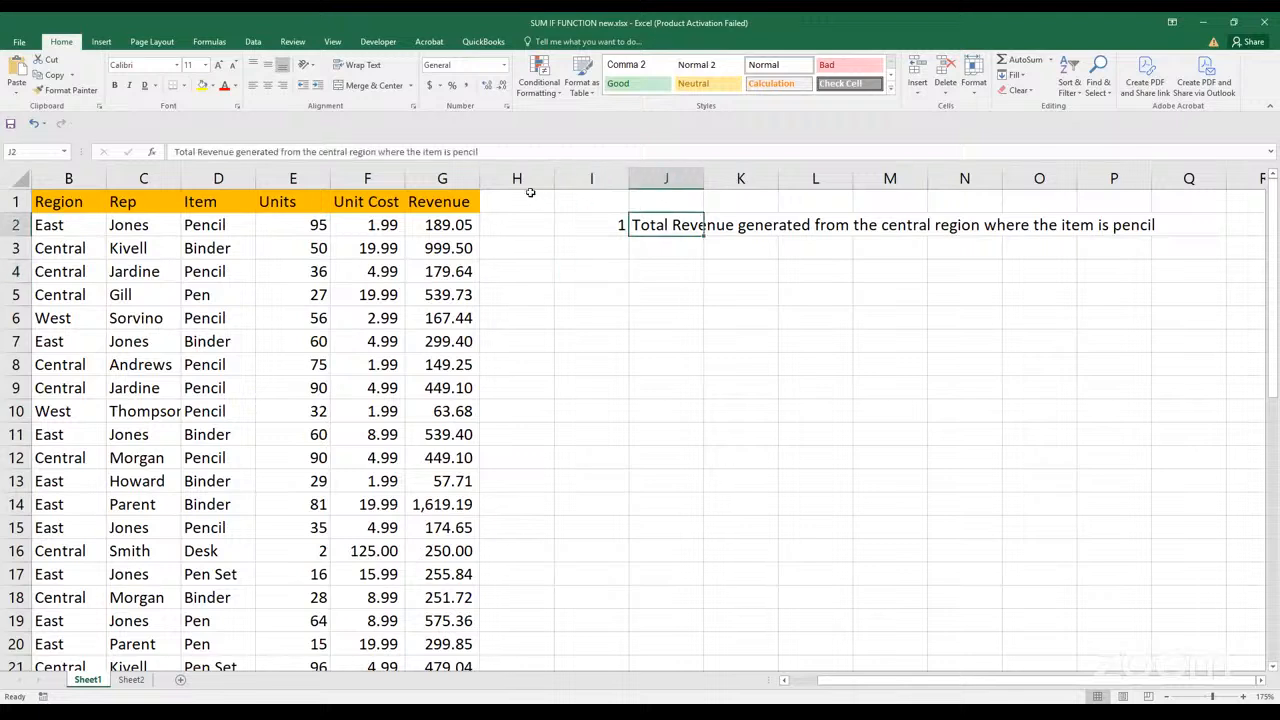
left_click(370, 151)
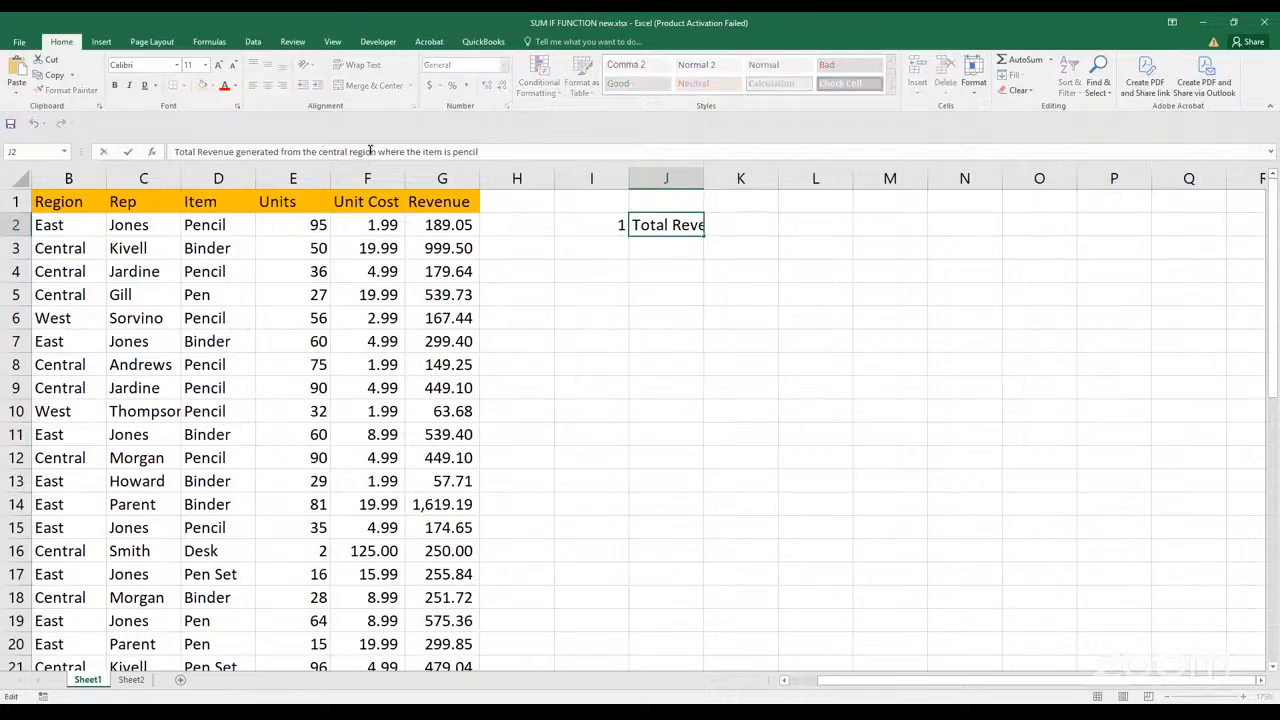
key("BackSpace")
type("C")
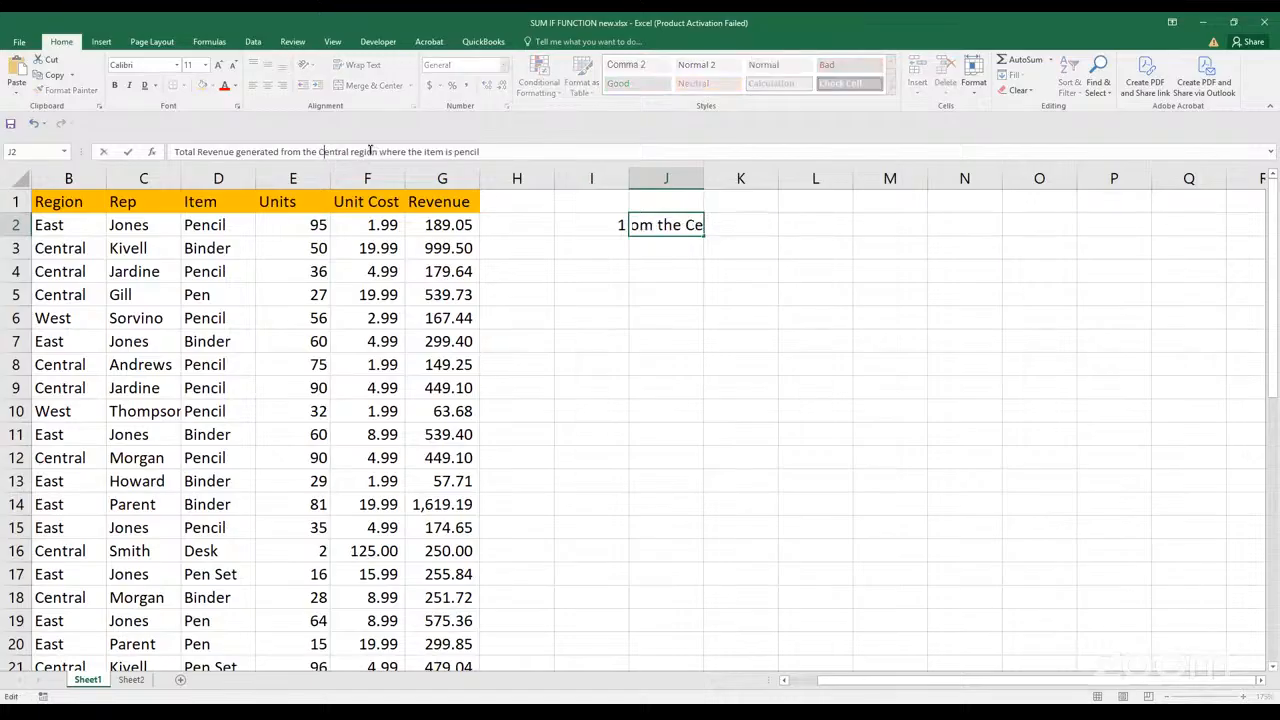
left_click(641, 312)
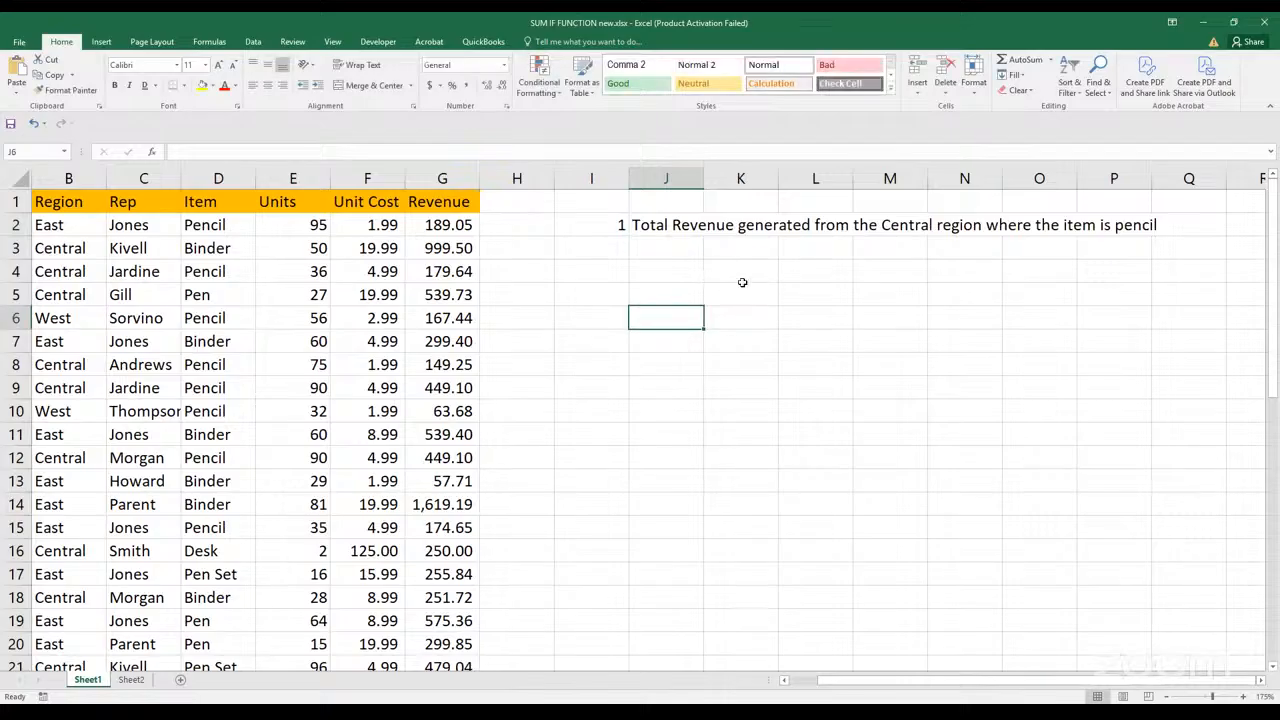
Enter the question "Revenue for all regions where the item is pencil" in J4
left_click(666, 248)
left_click(666, 270)
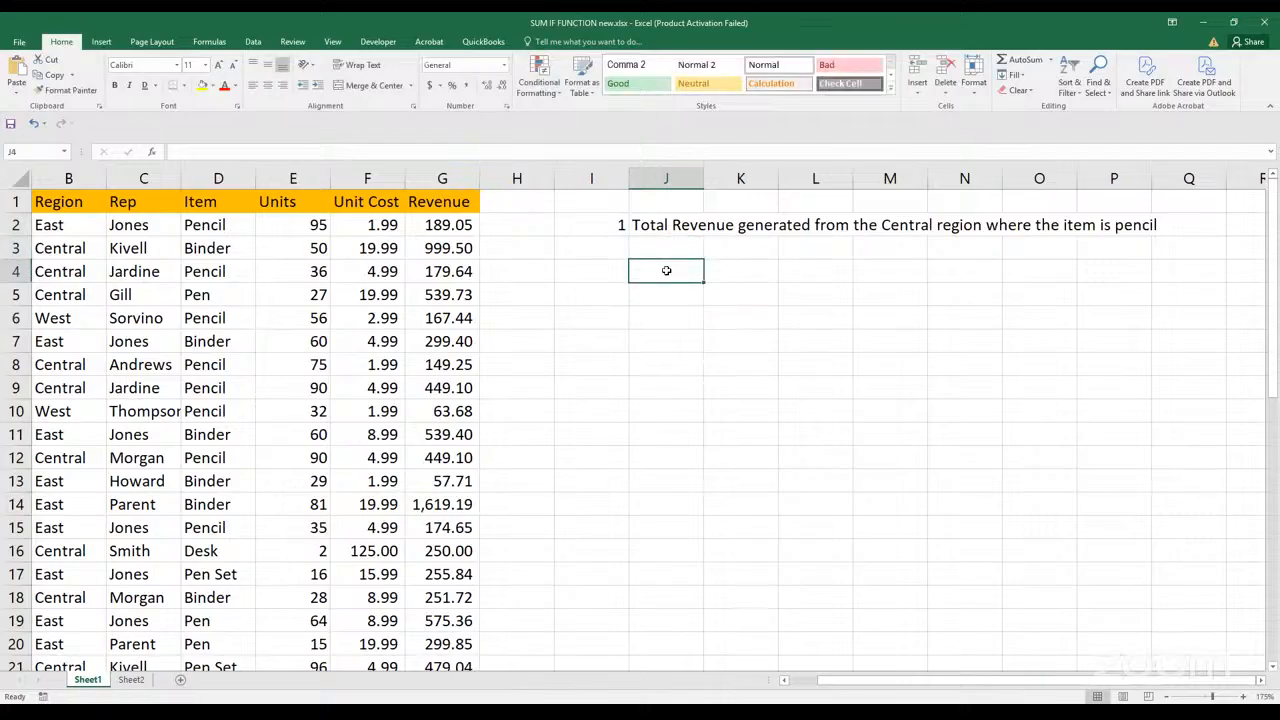
type("d")
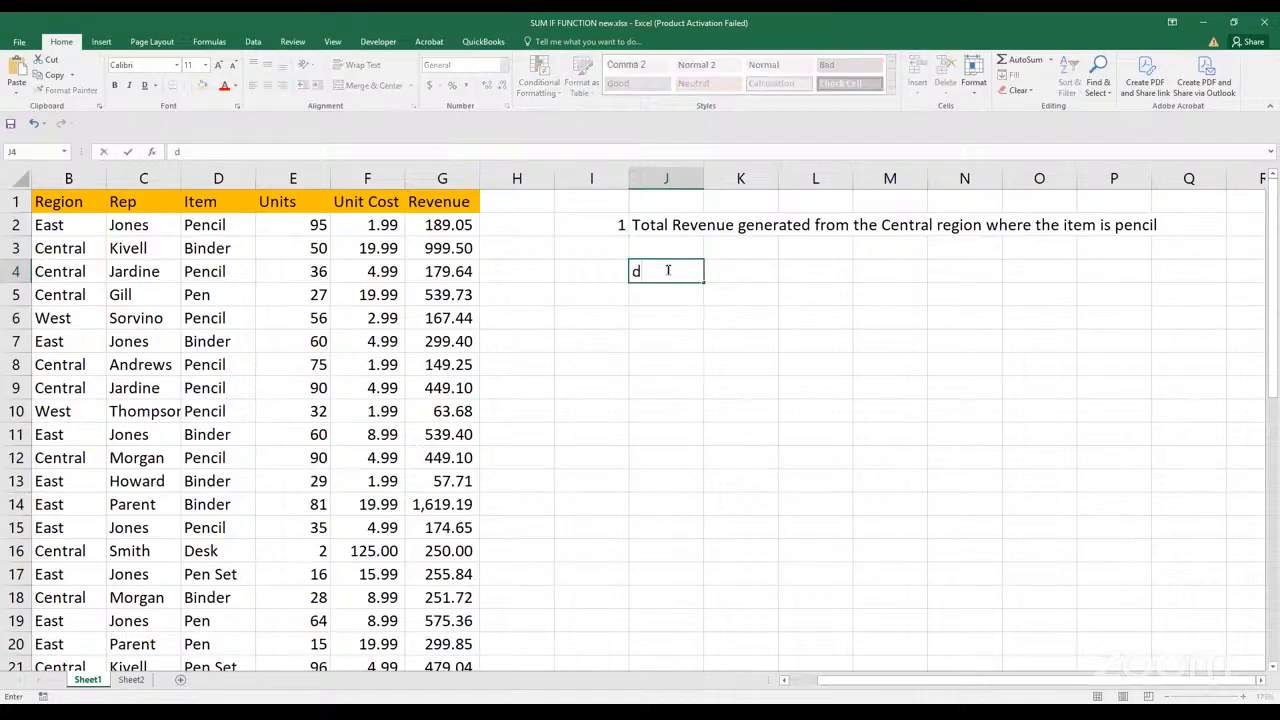
key("BackSpace")
type("rEVENUE for al")
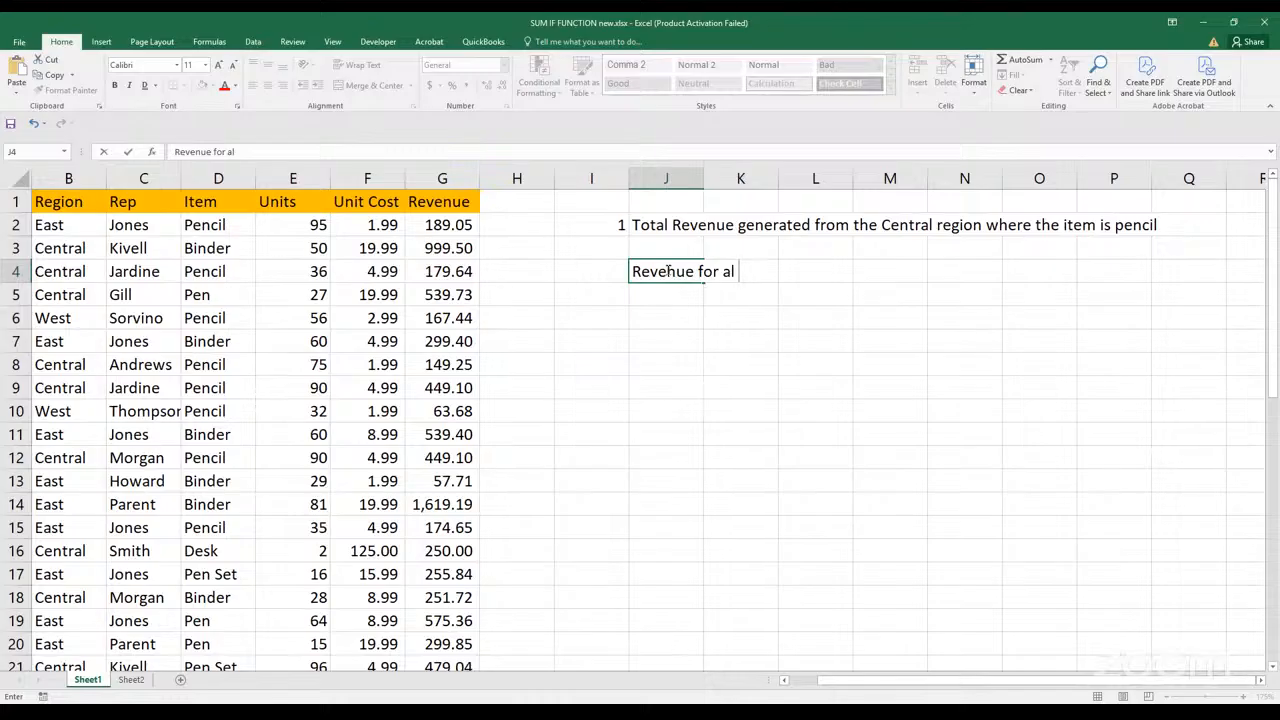
type("l regions w")
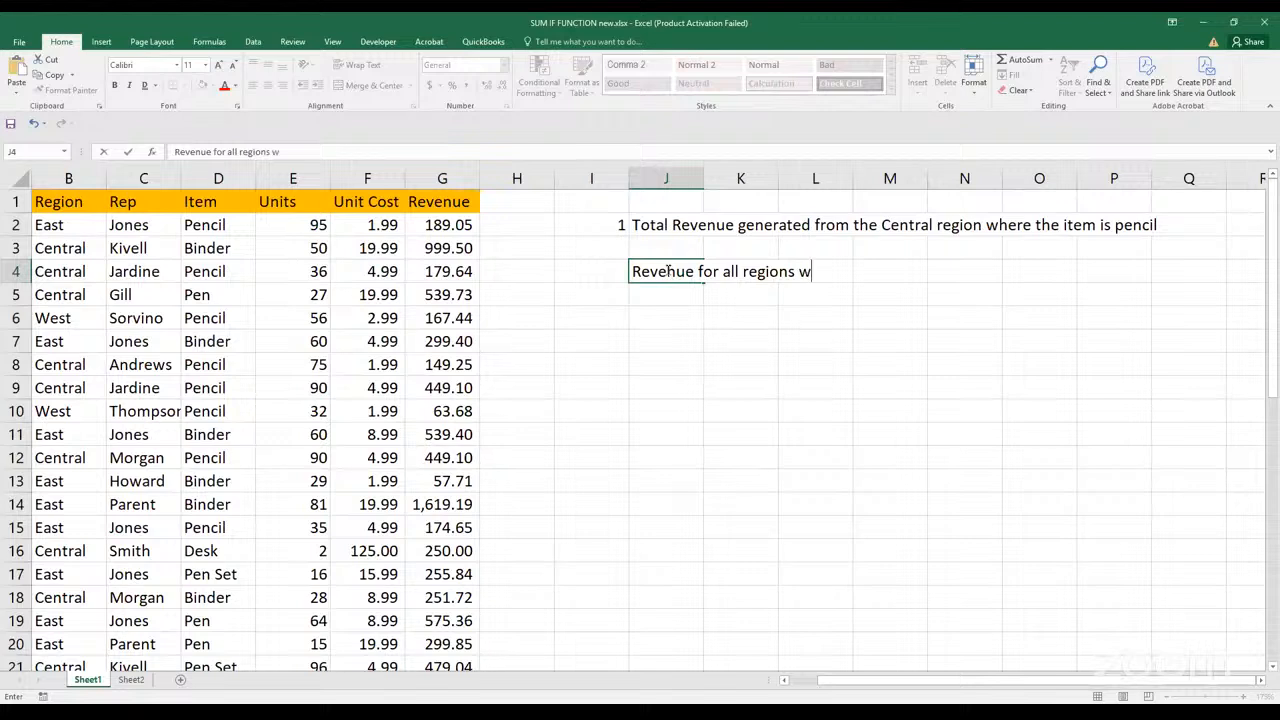
type("here the item is pencil")
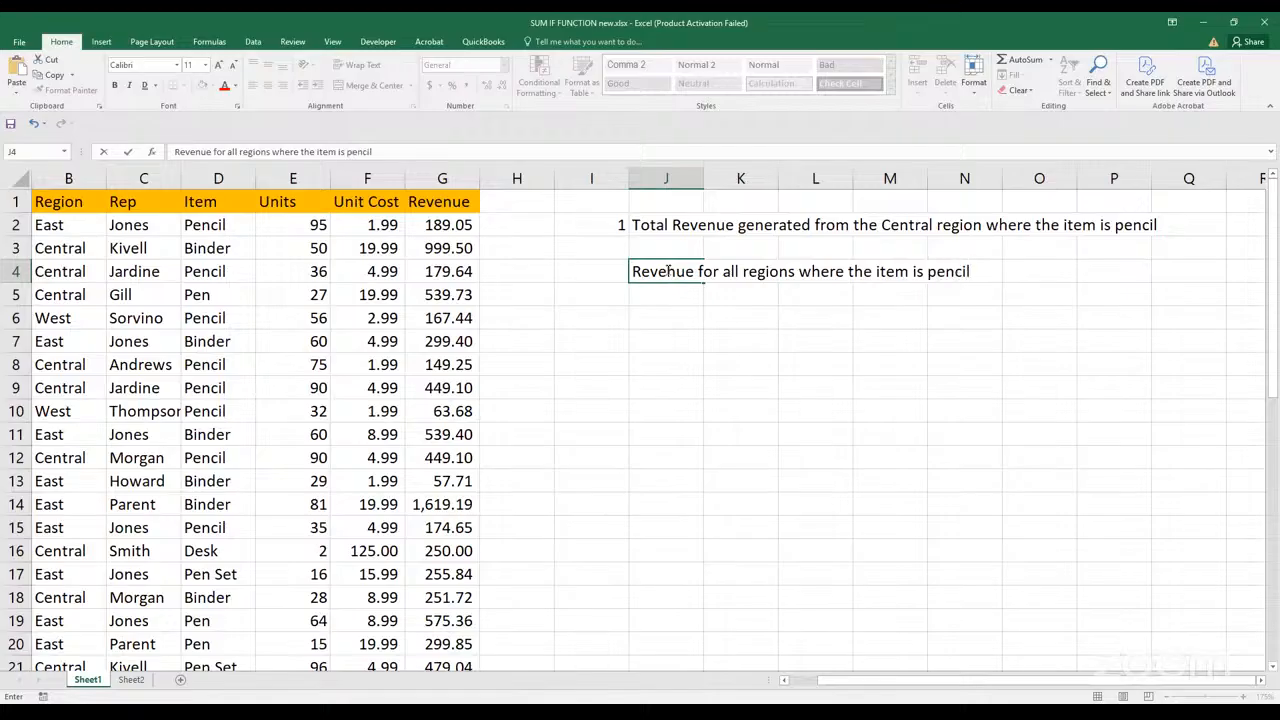
left_click(612, 362)
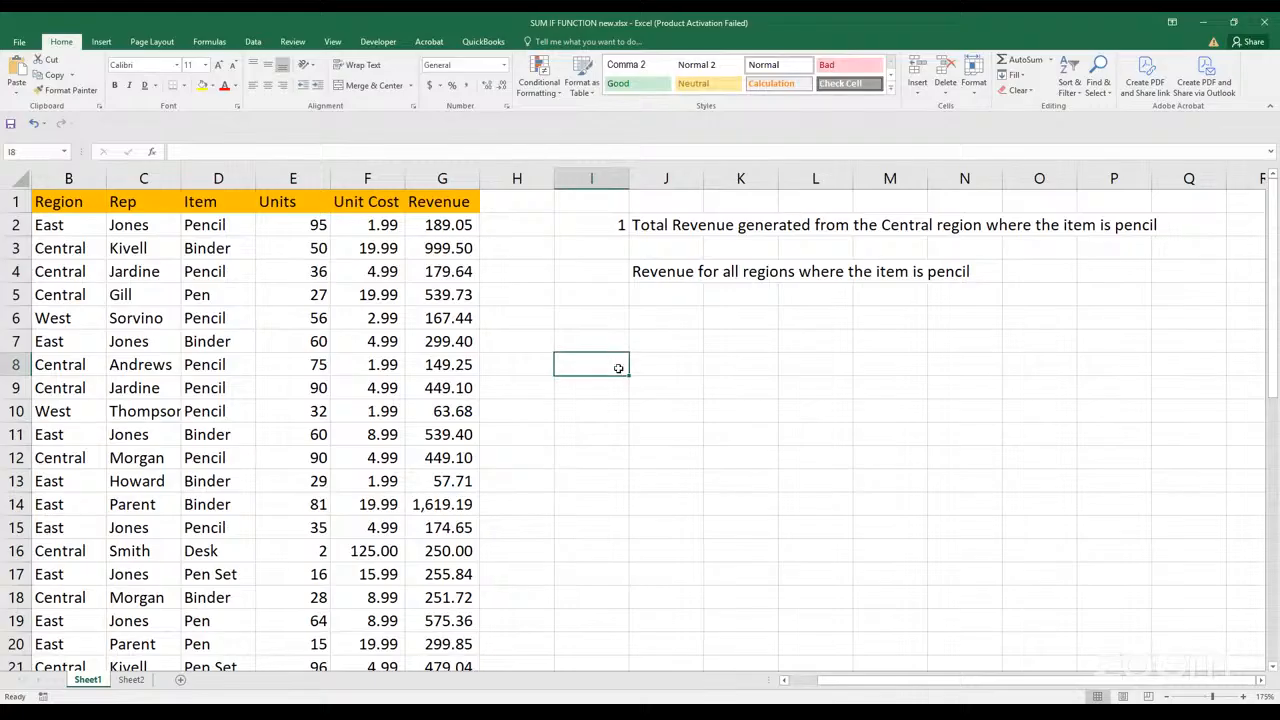
Number the next question by entering 2 in I11
left_click(607, 433)
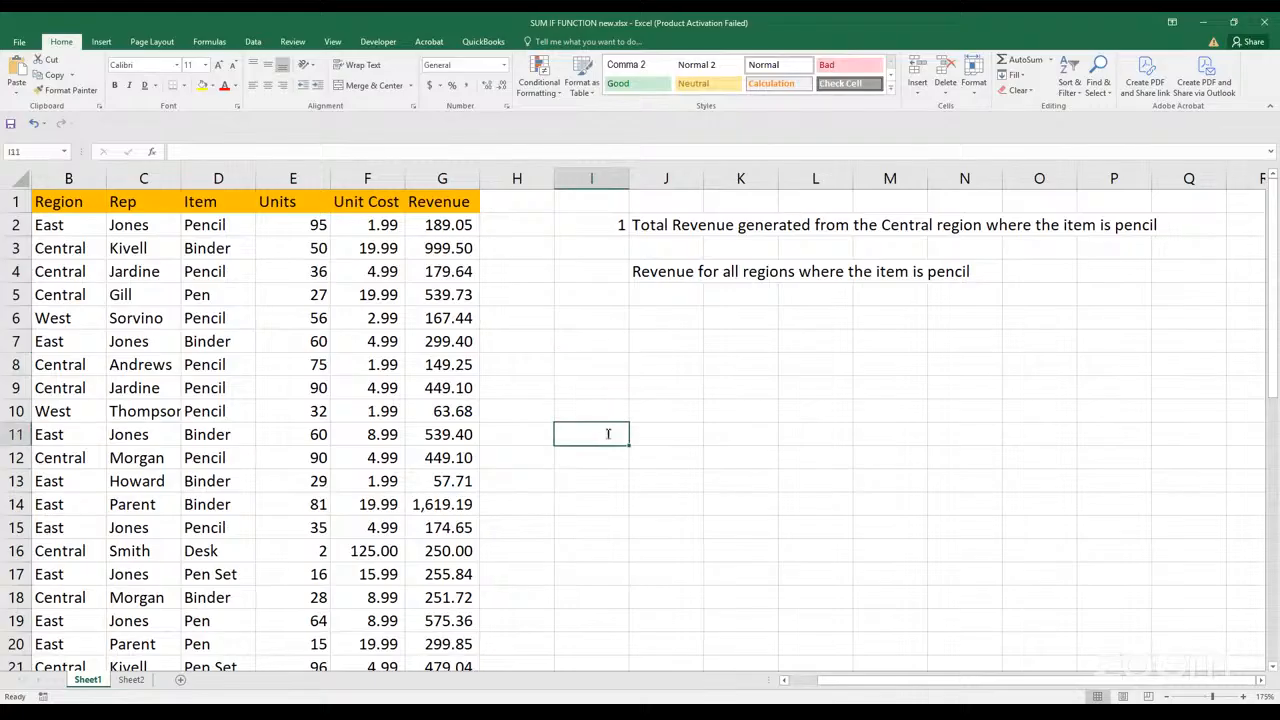
type("2")
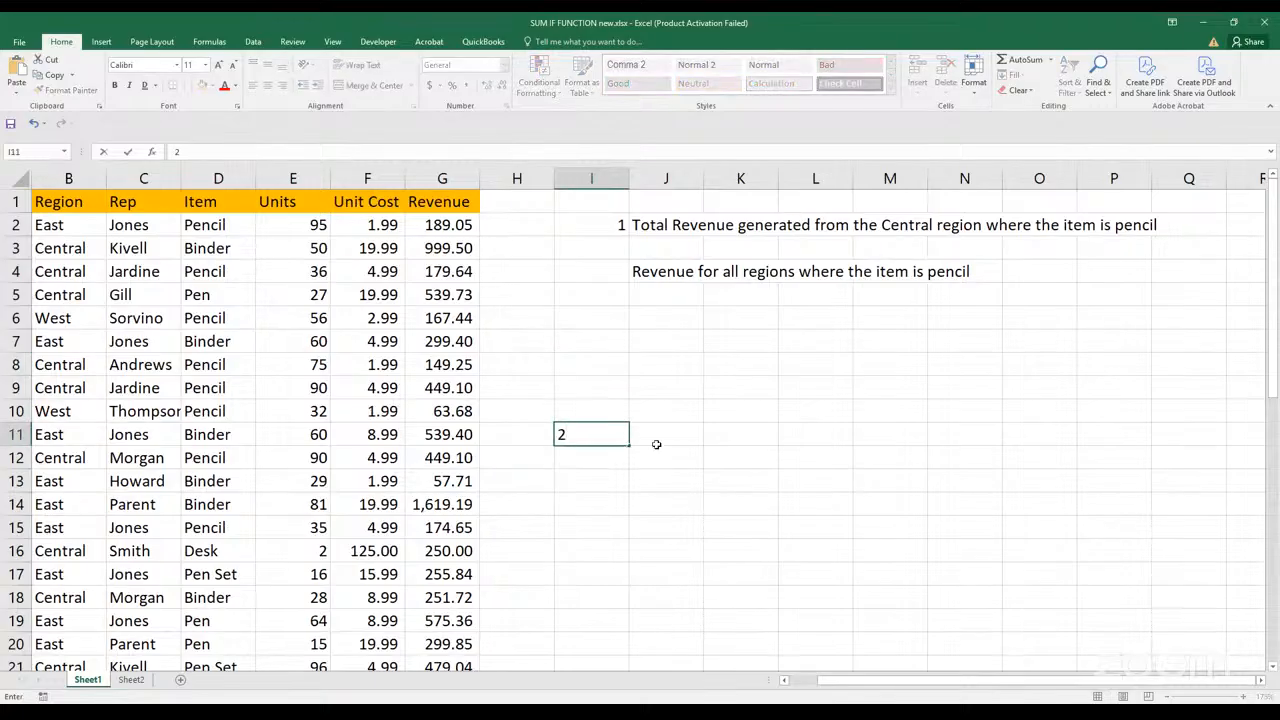
left_click(660, 436)
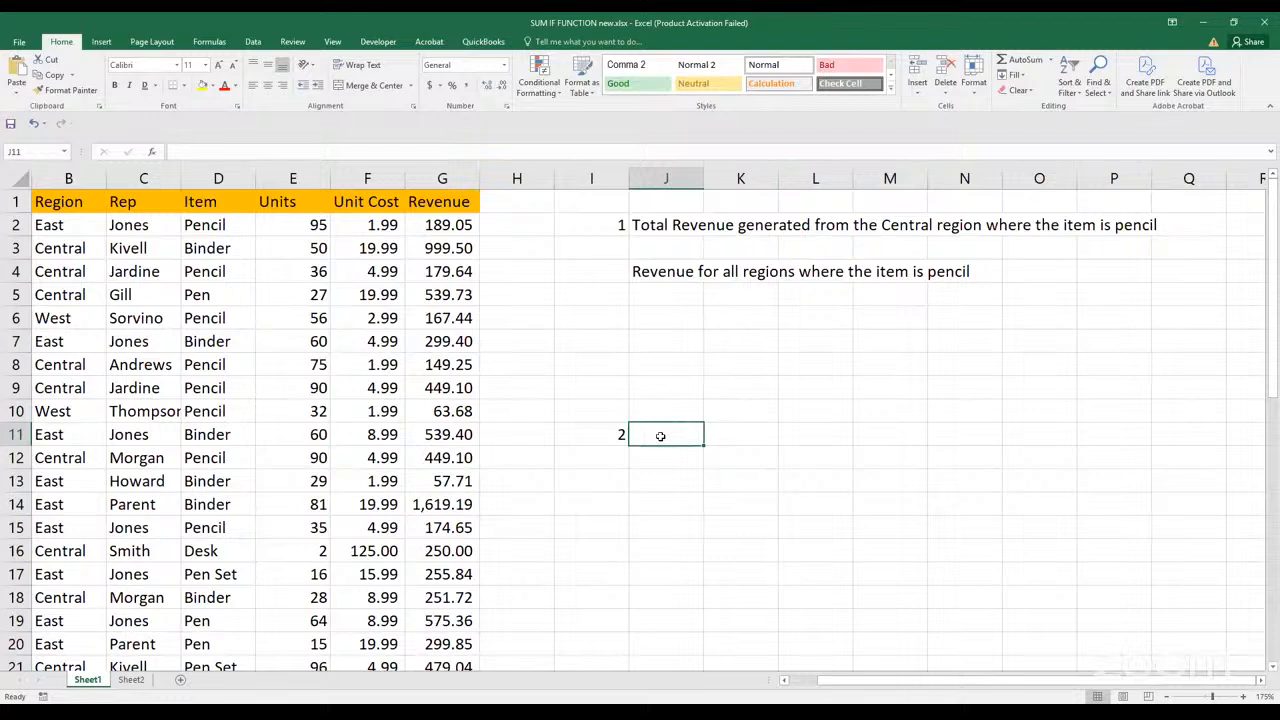
Enter a question in J11 asking how many units the rep from the first data row sold, excluding the Pencil item
type("How many units did Jon")
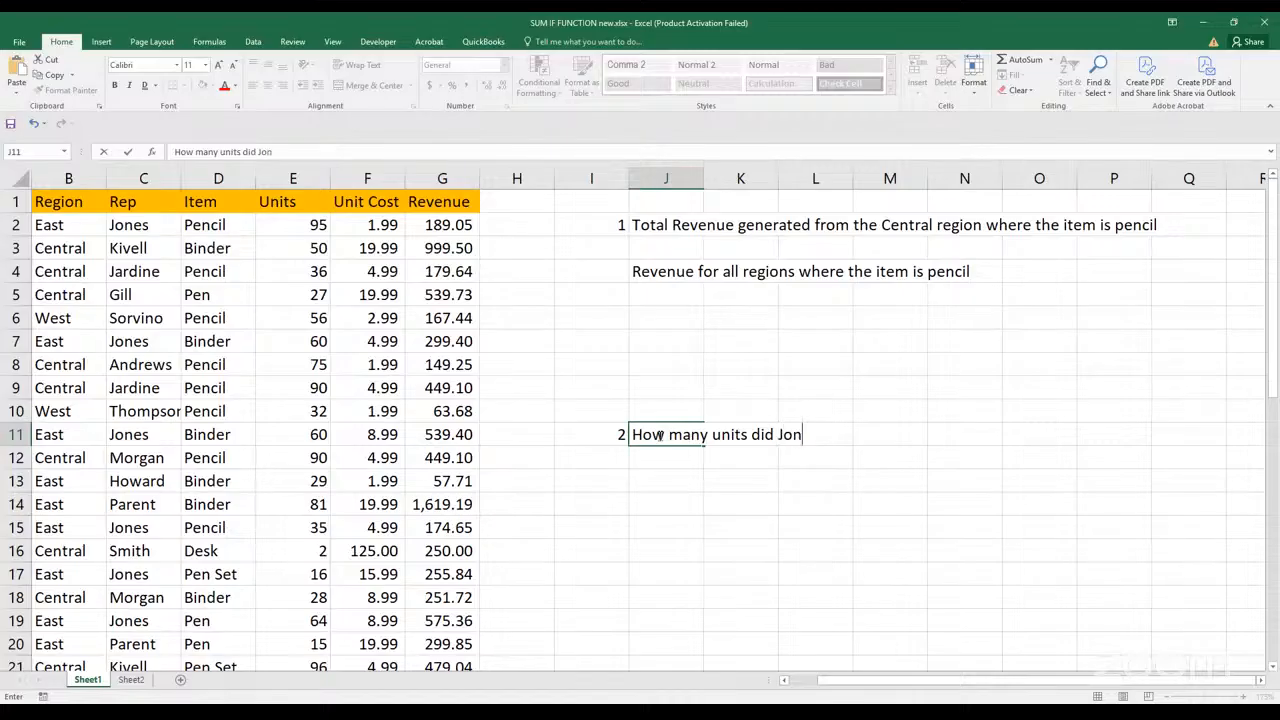
type("es sell excluding")
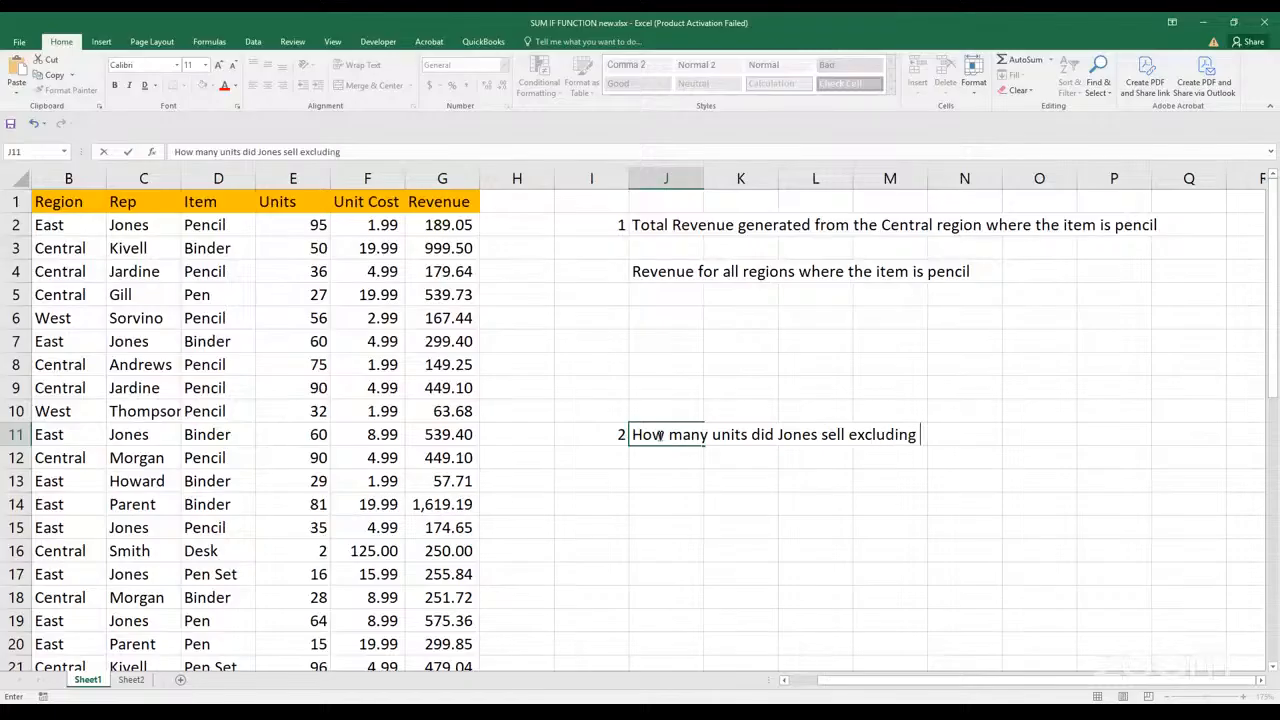
type(" Pencil item")
left_click(712, 460)
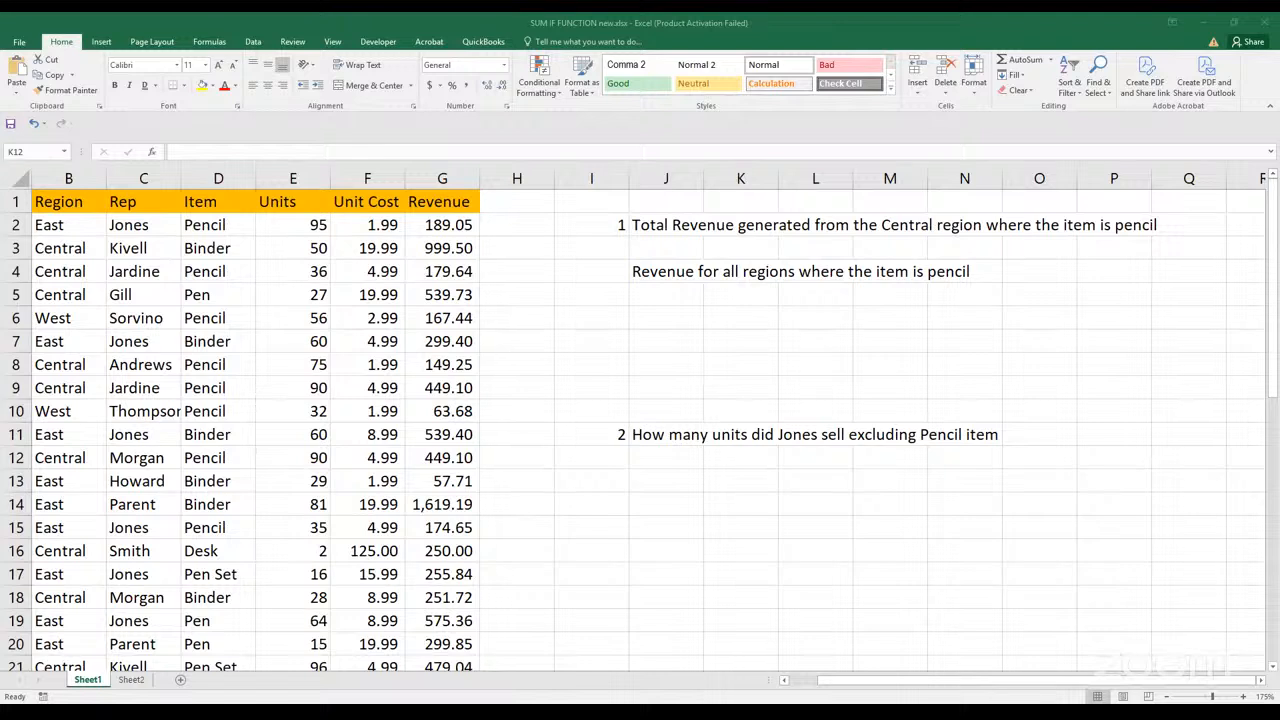
Add the heading "SUMIFS" in J1 above the questions and make it bold
left_click(697, 358)
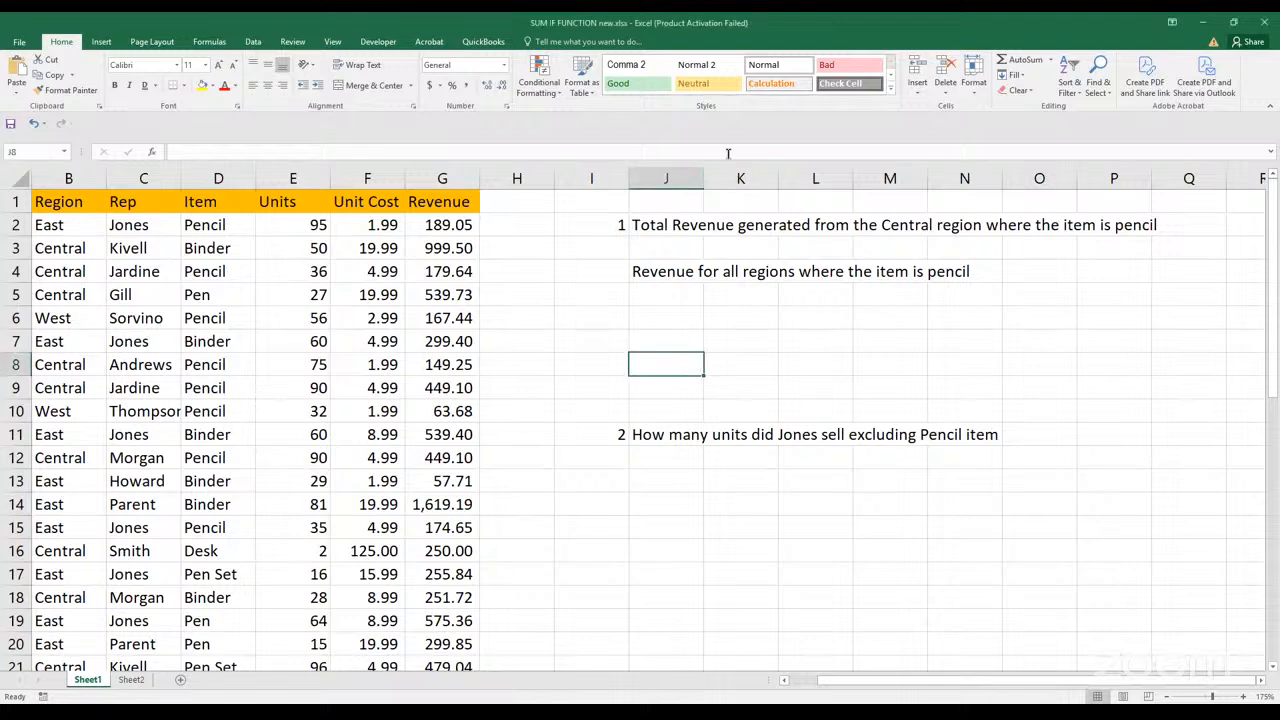
left_click(665, 205)
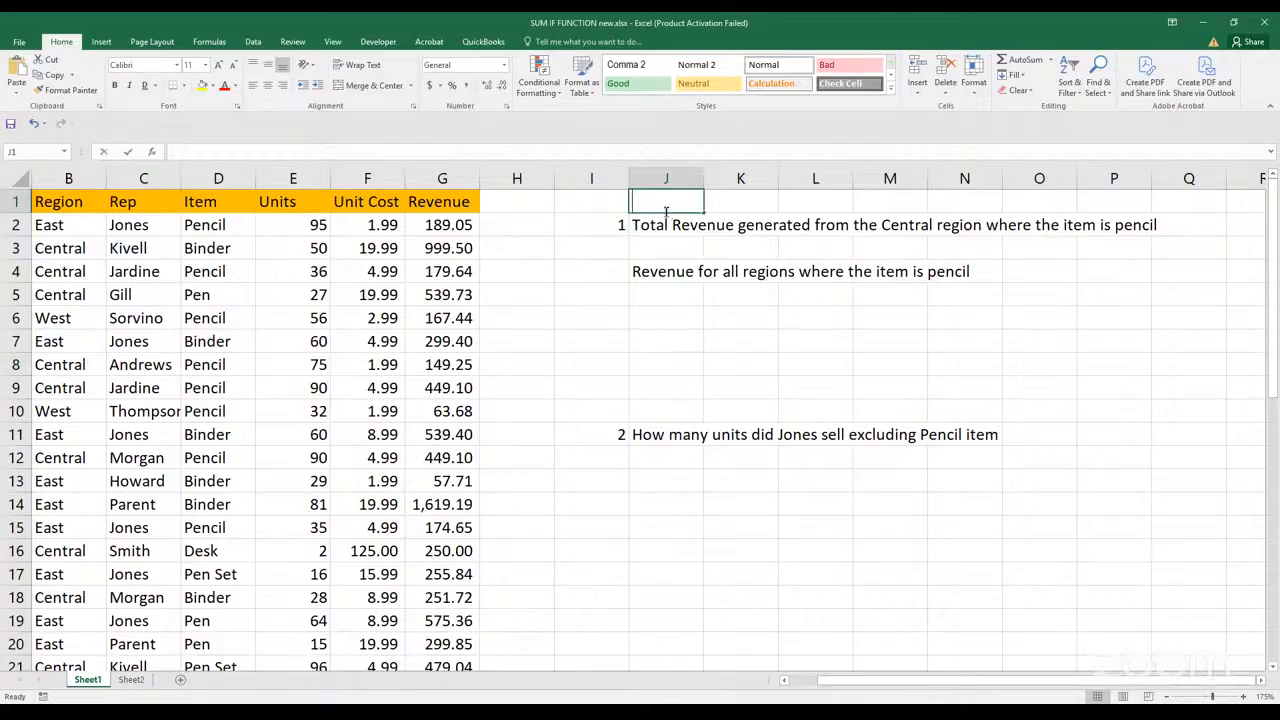
type("SUMIFS")
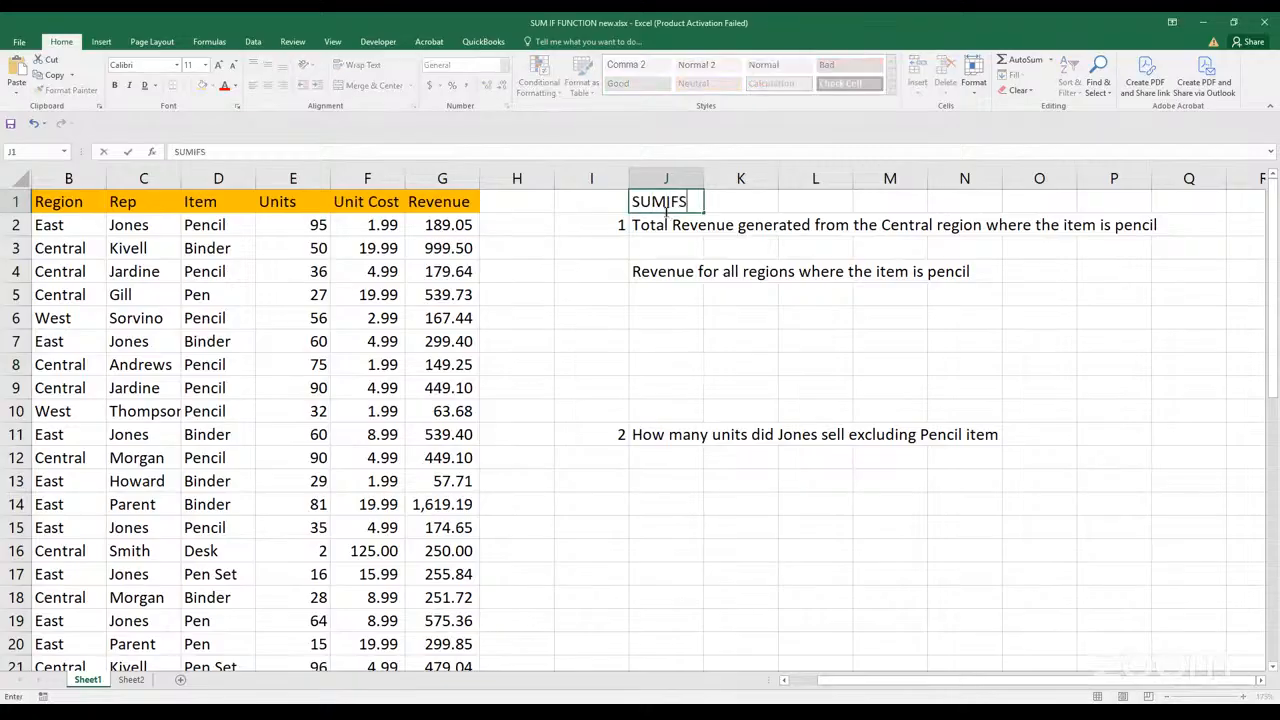
left_click(668, 205)
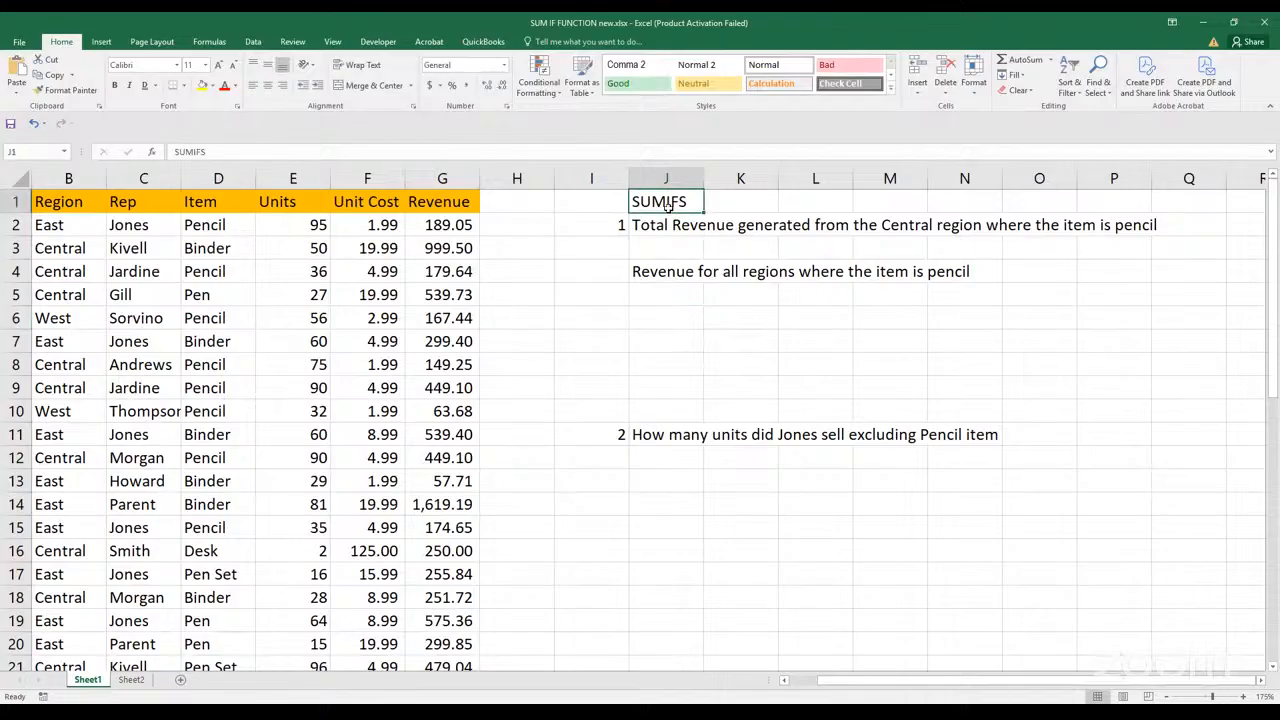
key("ctrl+b")
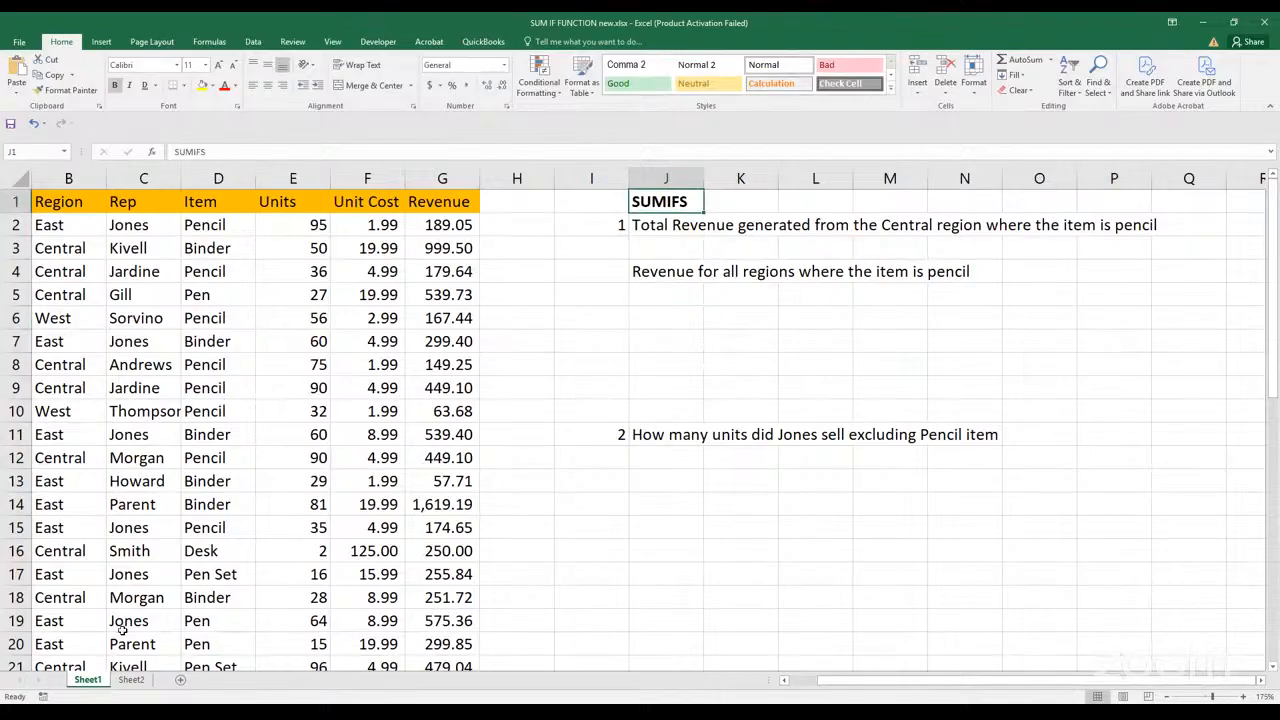
Review the SUMIF function notes and argument definitions on Sheet2, and return to Sheet1
left_click(131, 681)
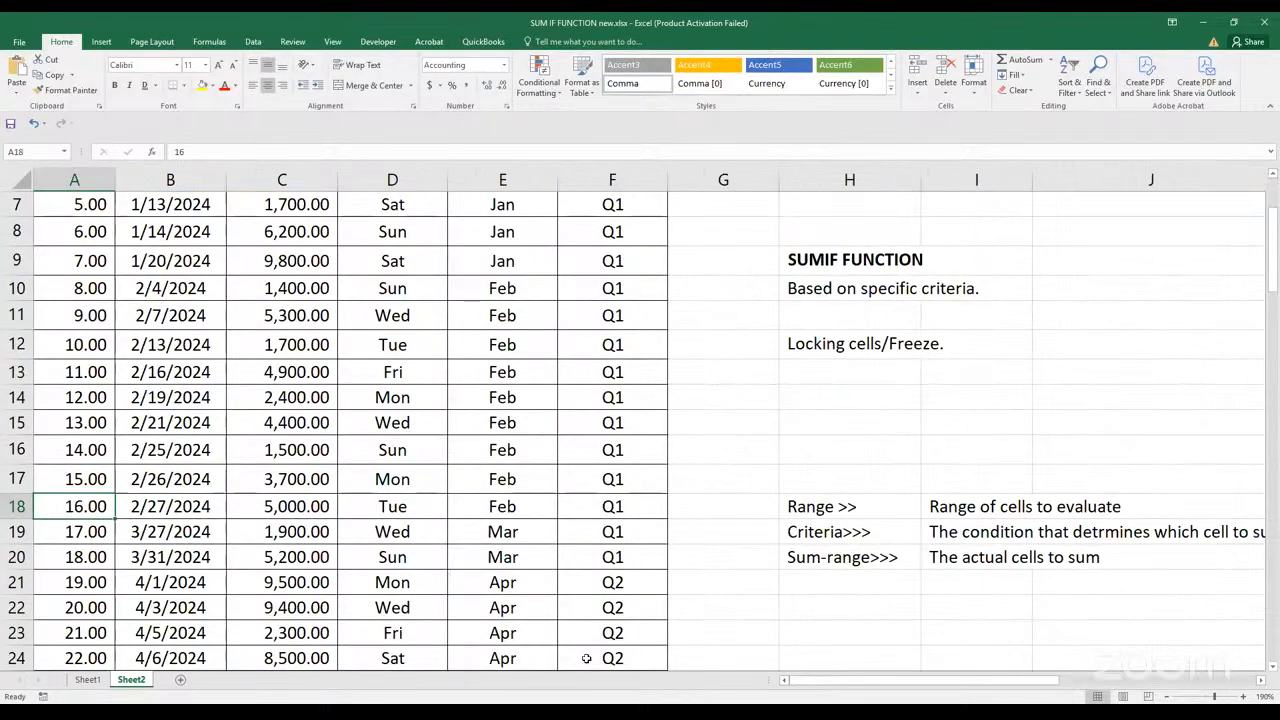
left_click(829, 260)
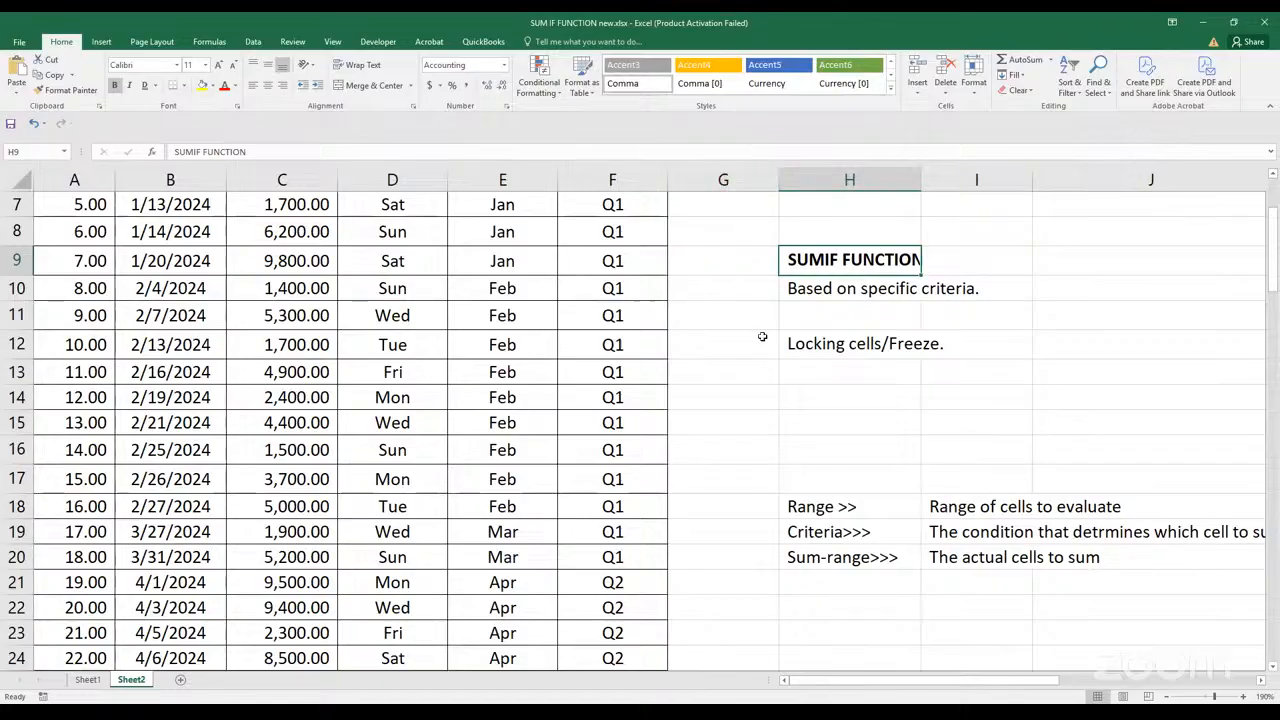
scroll(780, 417, "down", 2)
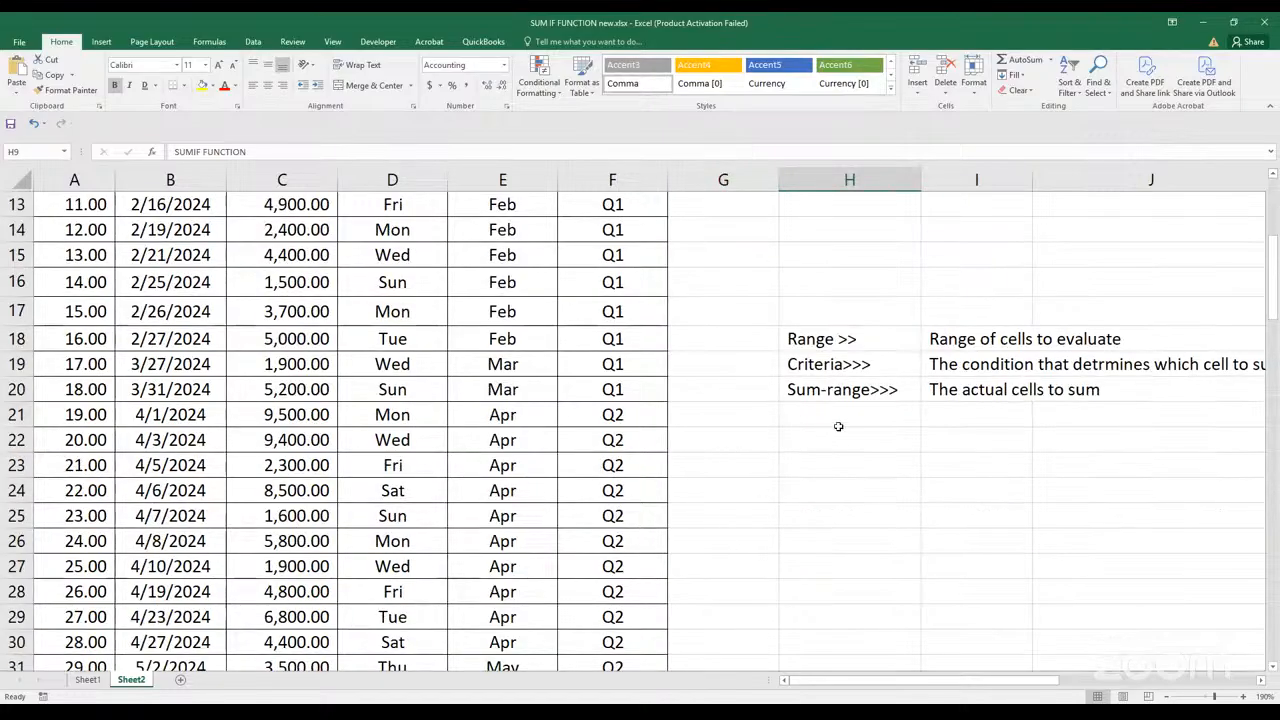
scroll(805, 430, "up", 3)
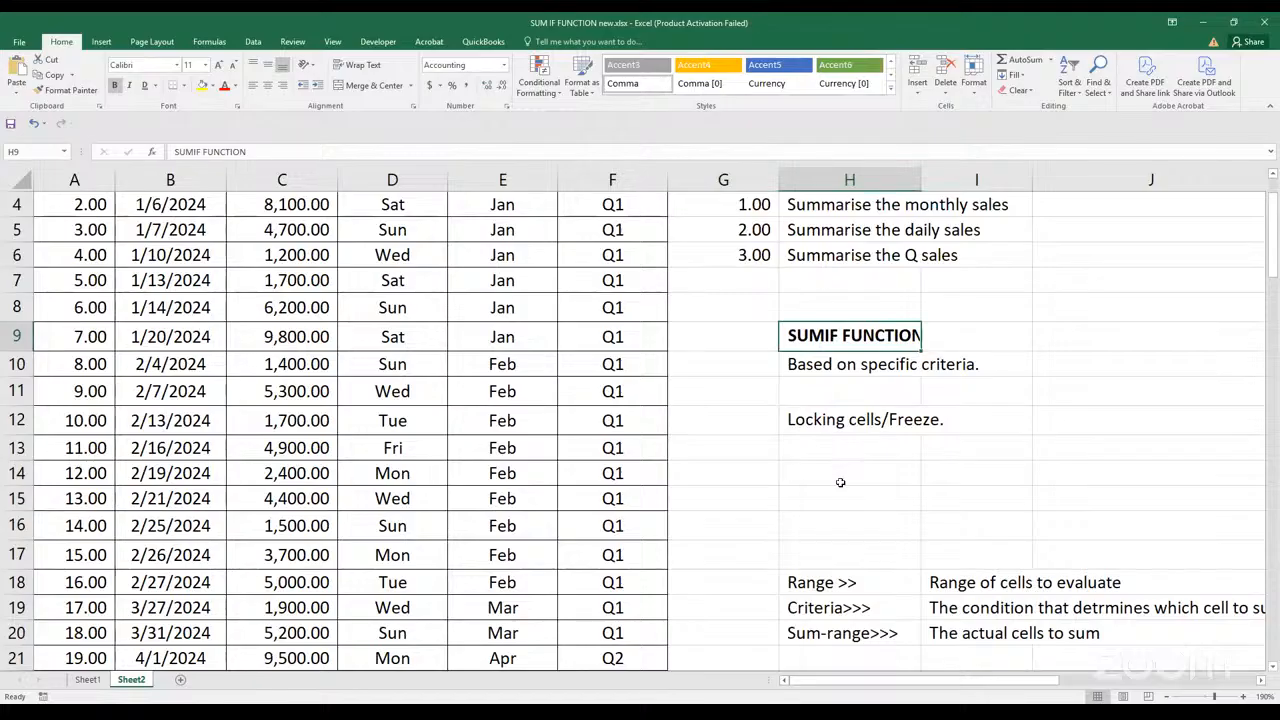
scroll(845, 478, "down", 2)
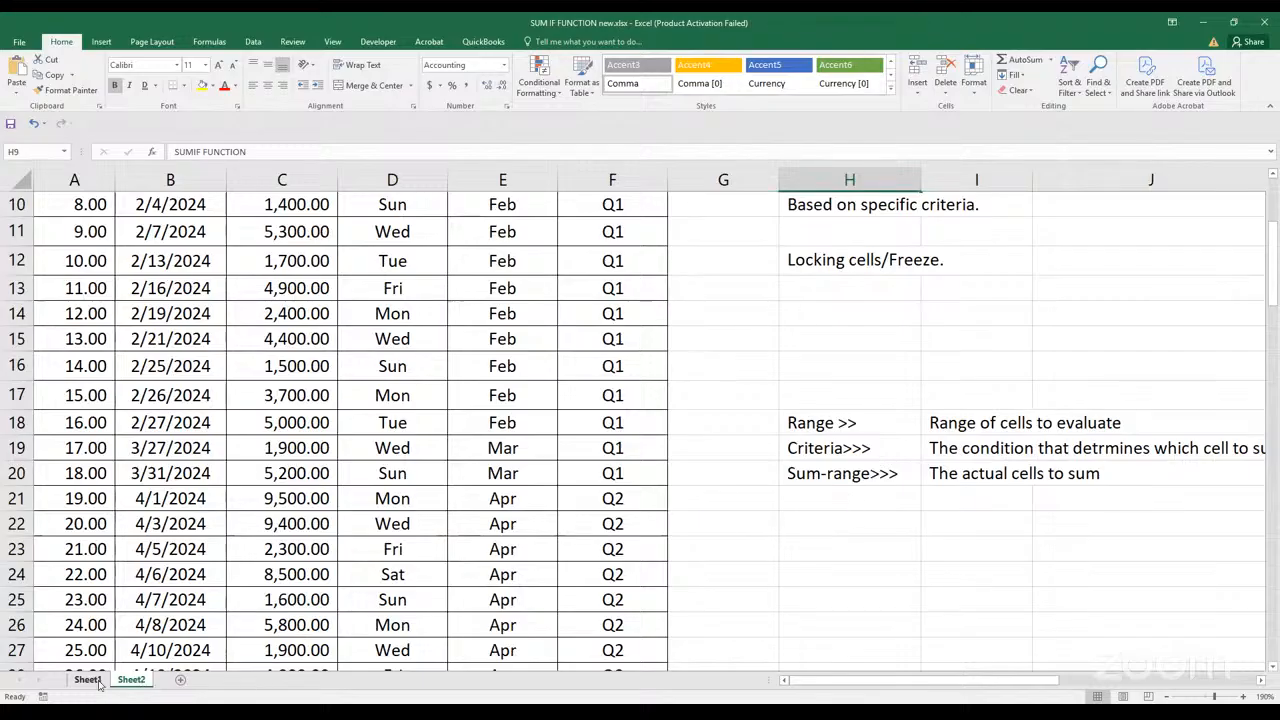
key("ctrl+Page_Up")
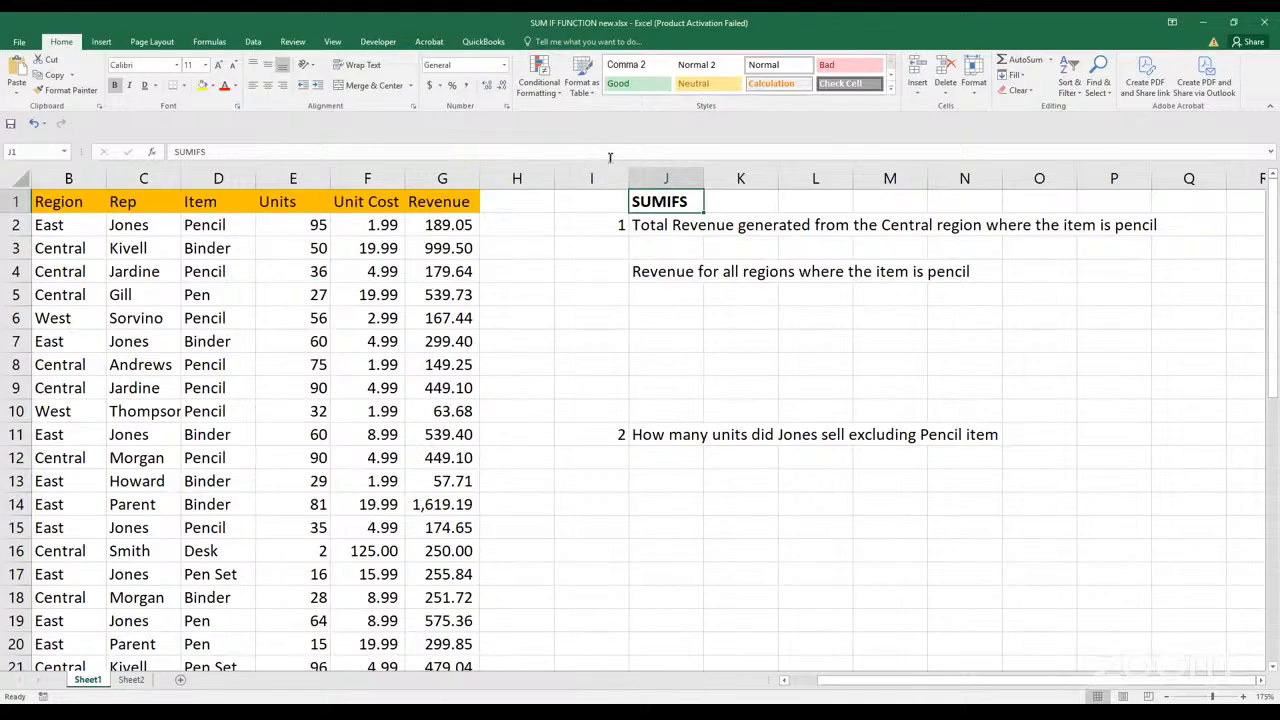
Extend the J1 heading to read "SUMIFS>>>> Multiple conditions"
left_click(437, 148)
type(">>>>")
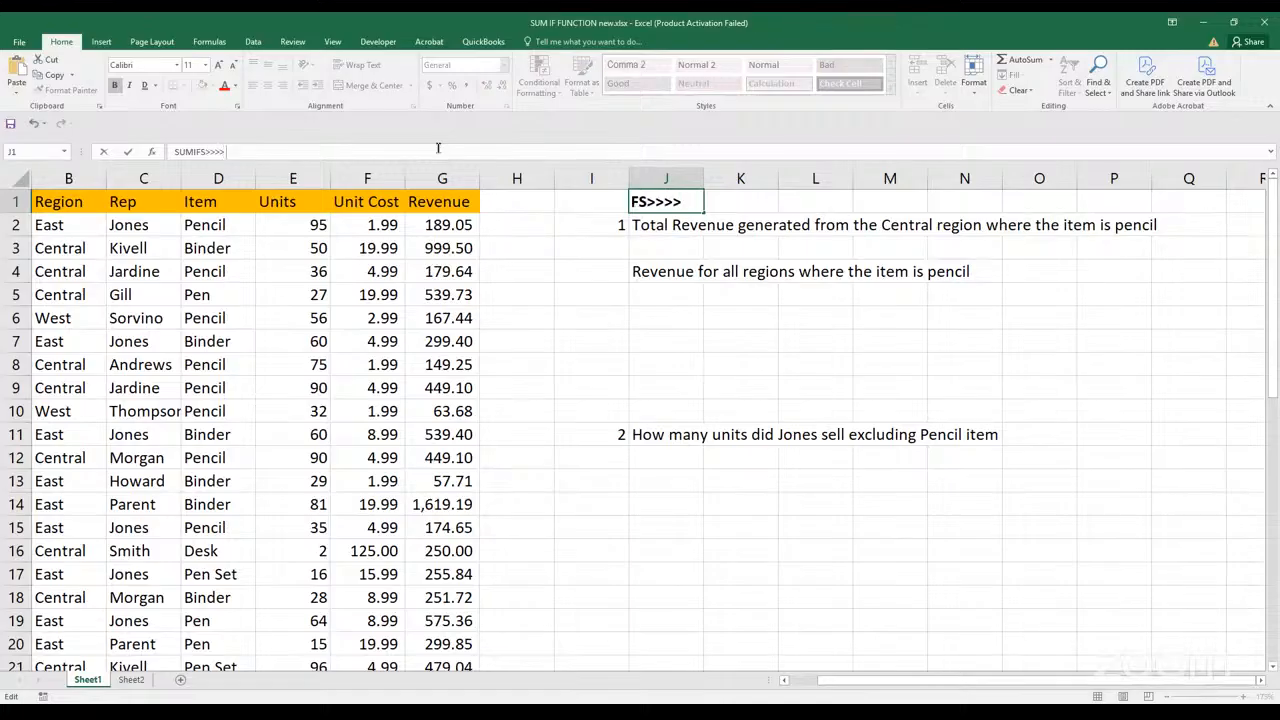
type(" mULTIPLE condi")
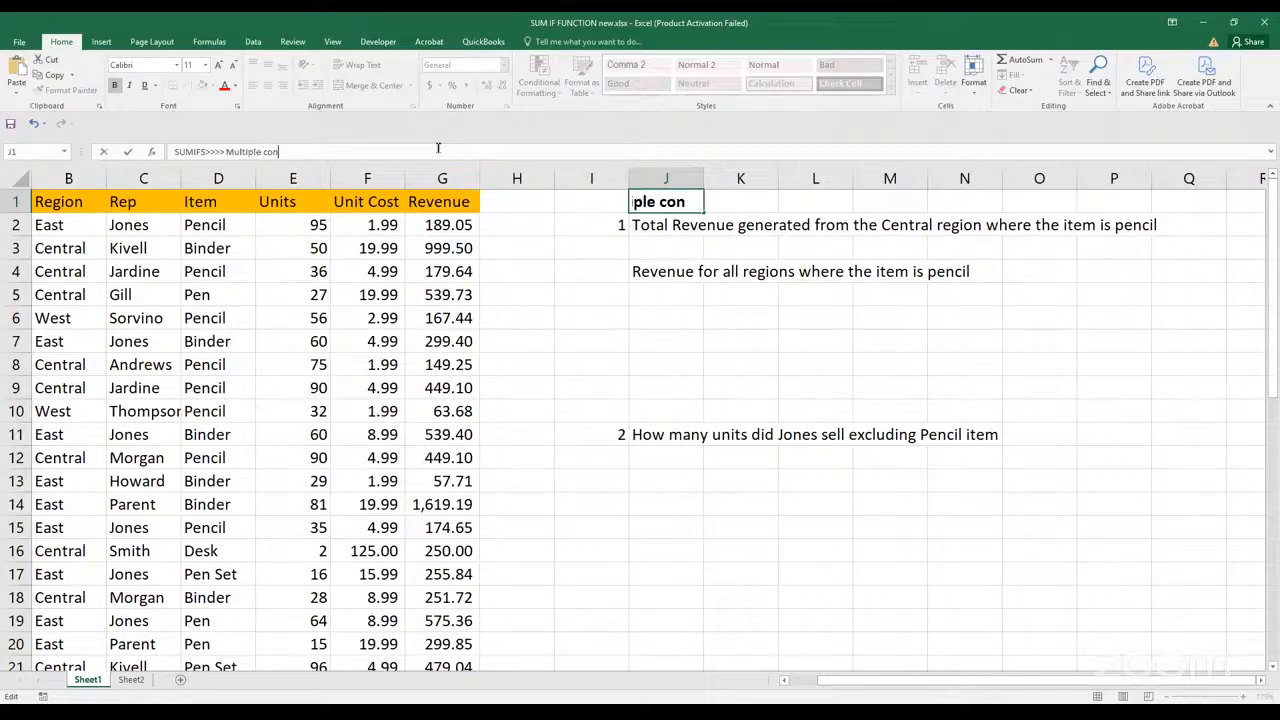
type("tions")
left_click(778, 345)
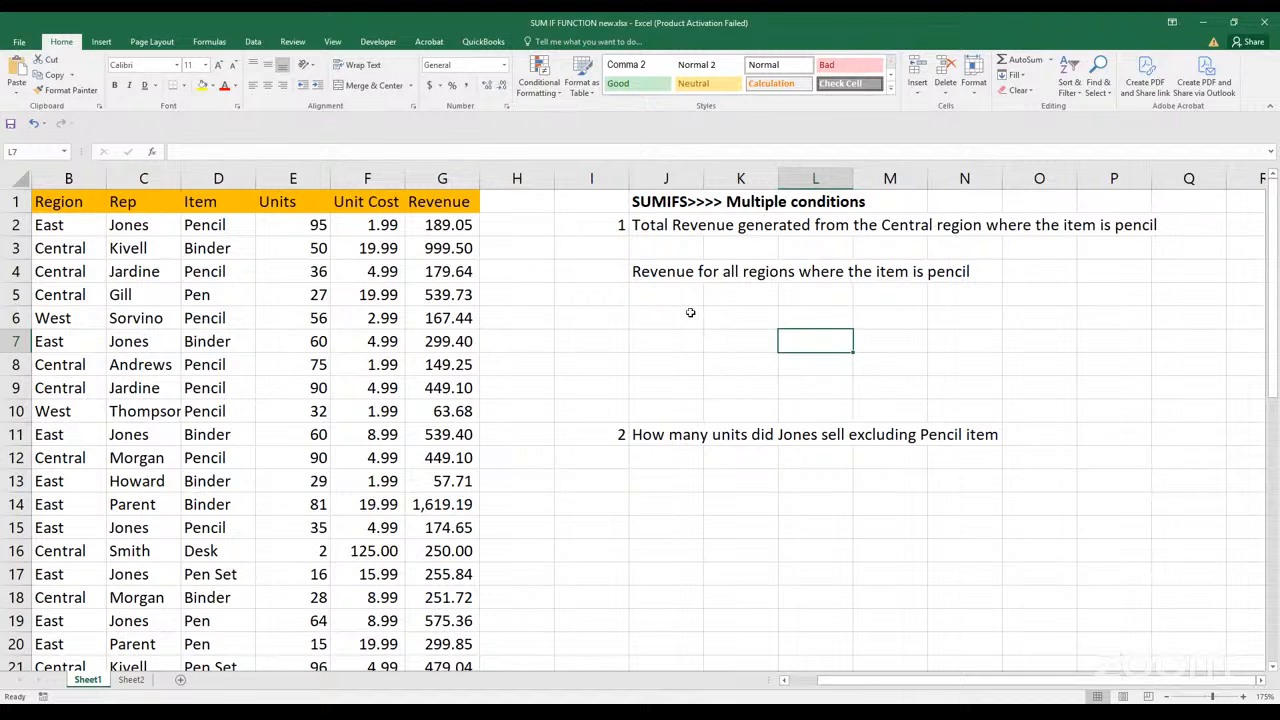
Move the question about revenue for all regions from J4 down to J5
left_click(675, 280)
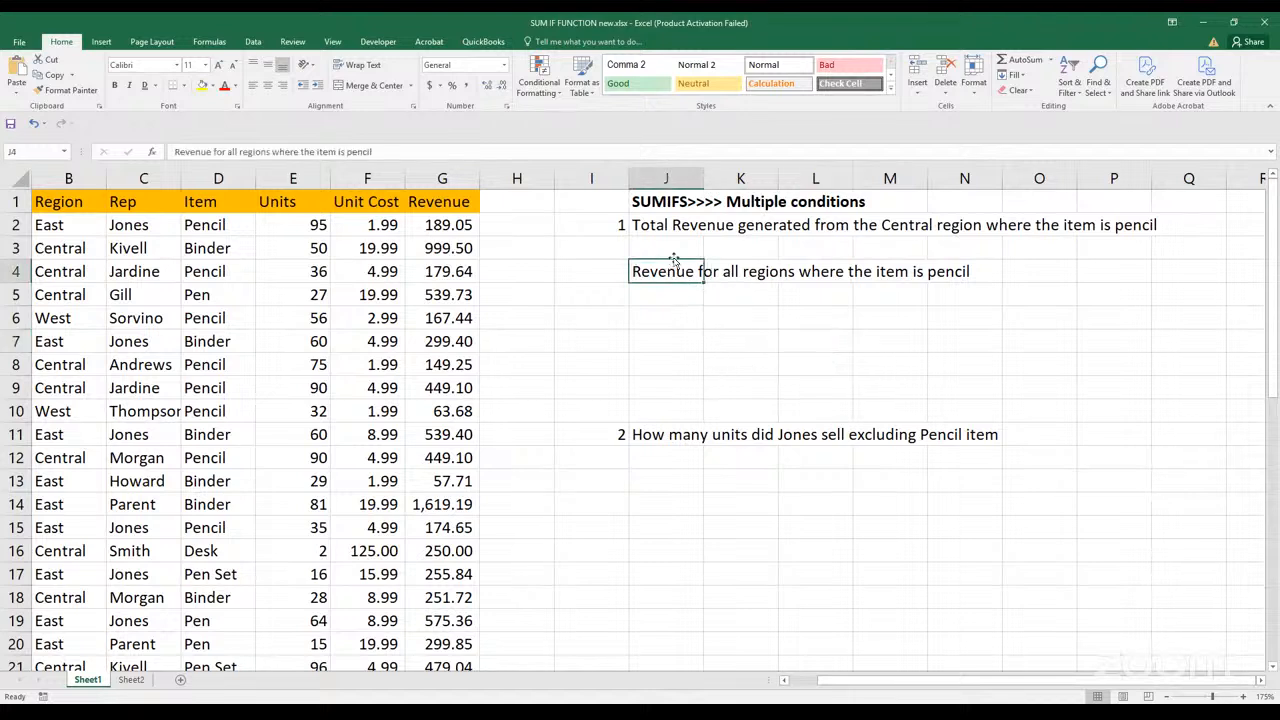
left_click_drag(676, 265, 674, 290)
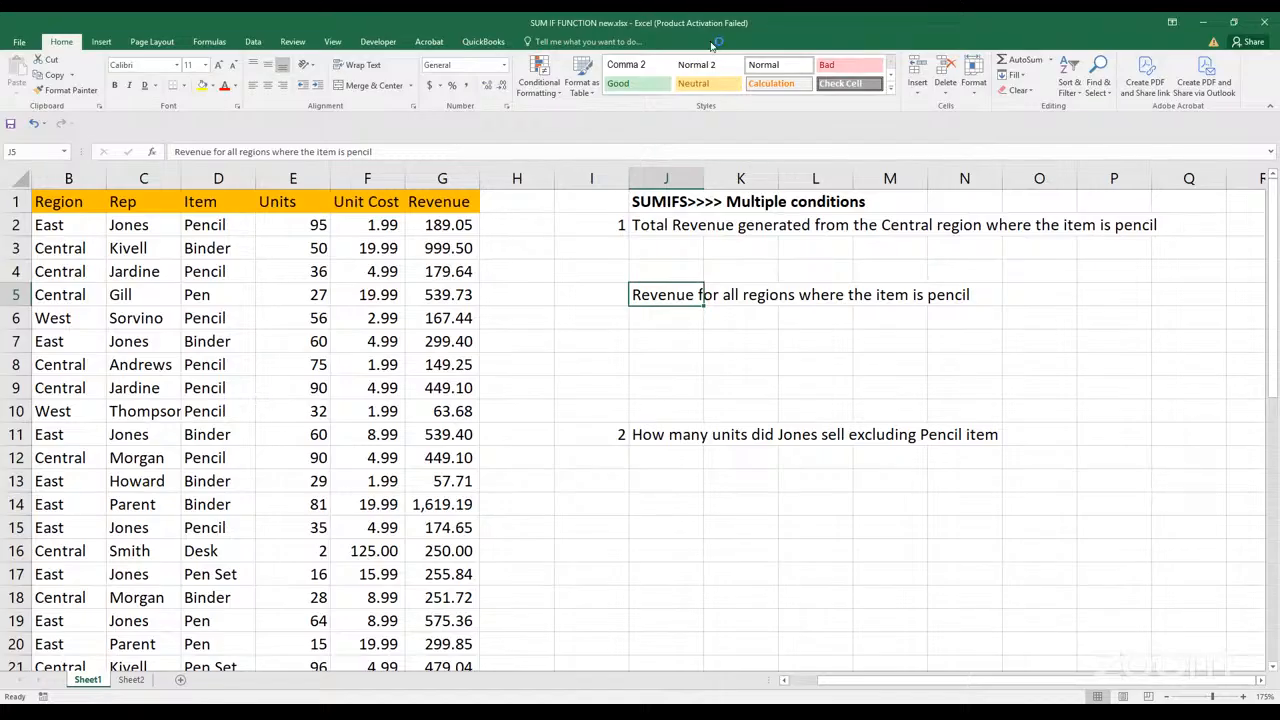
key("Up")
key("Up")
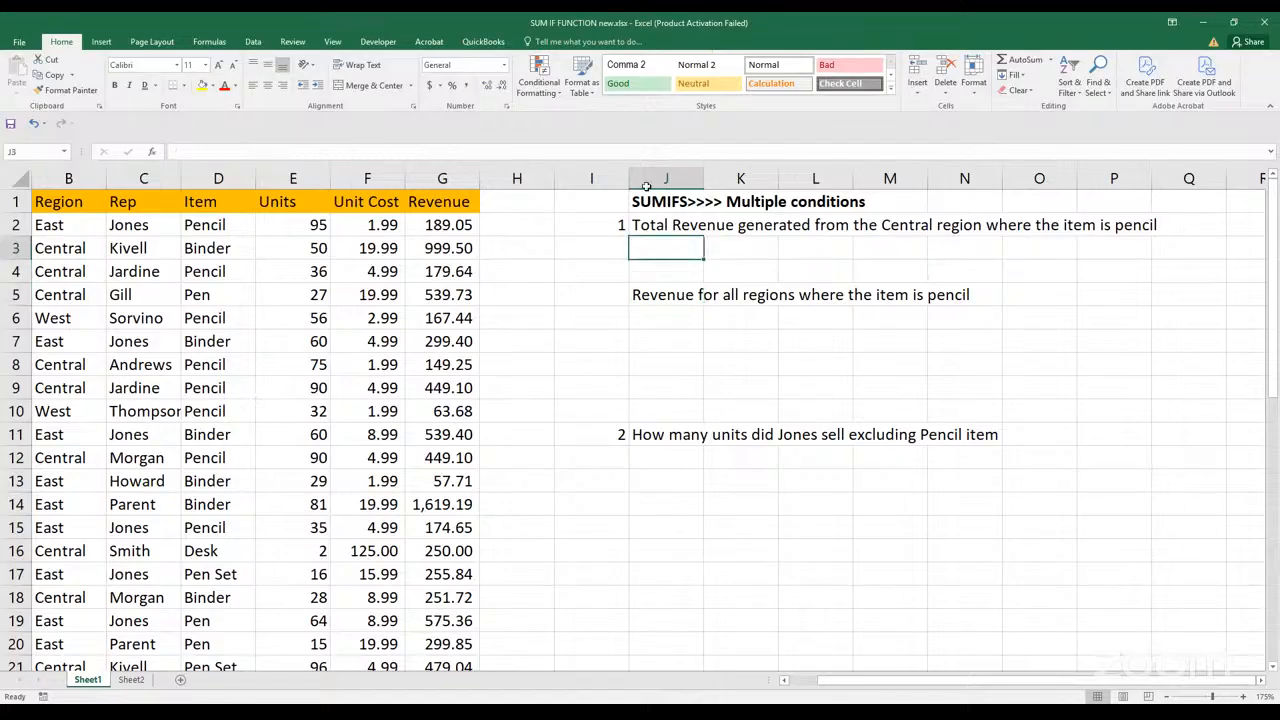
type("=")
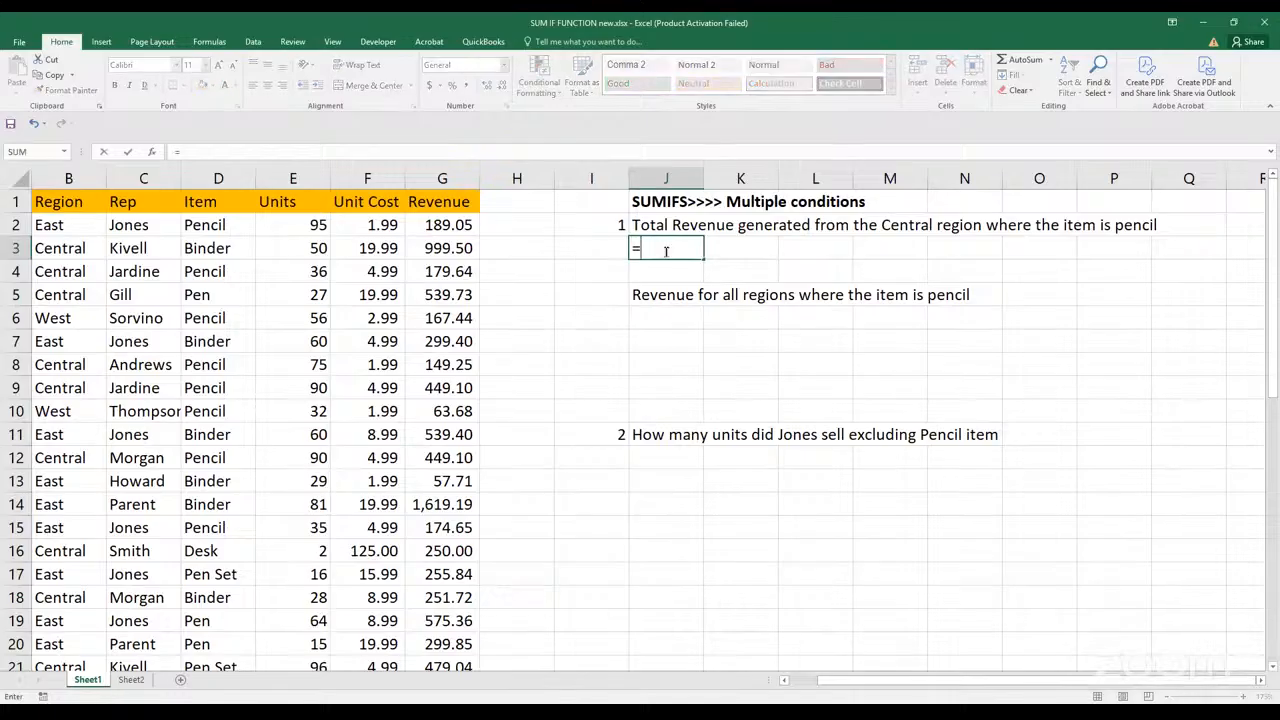
type("sumif")
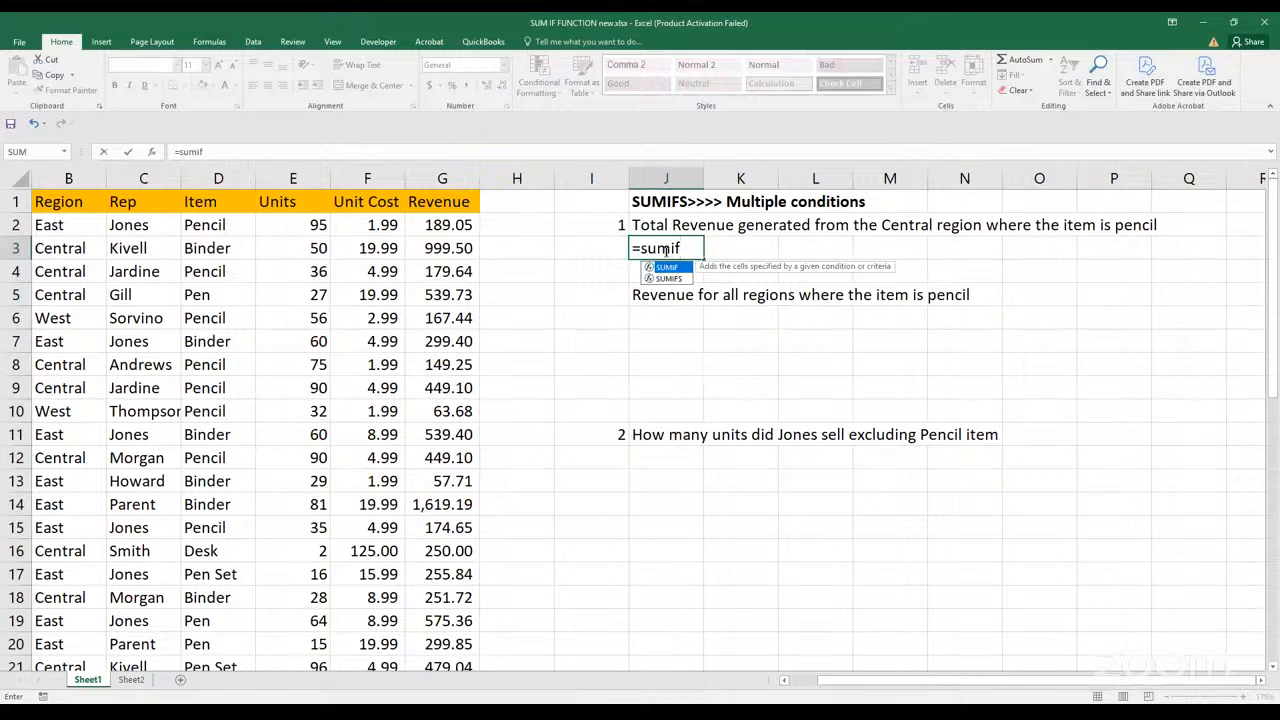
key("Down")
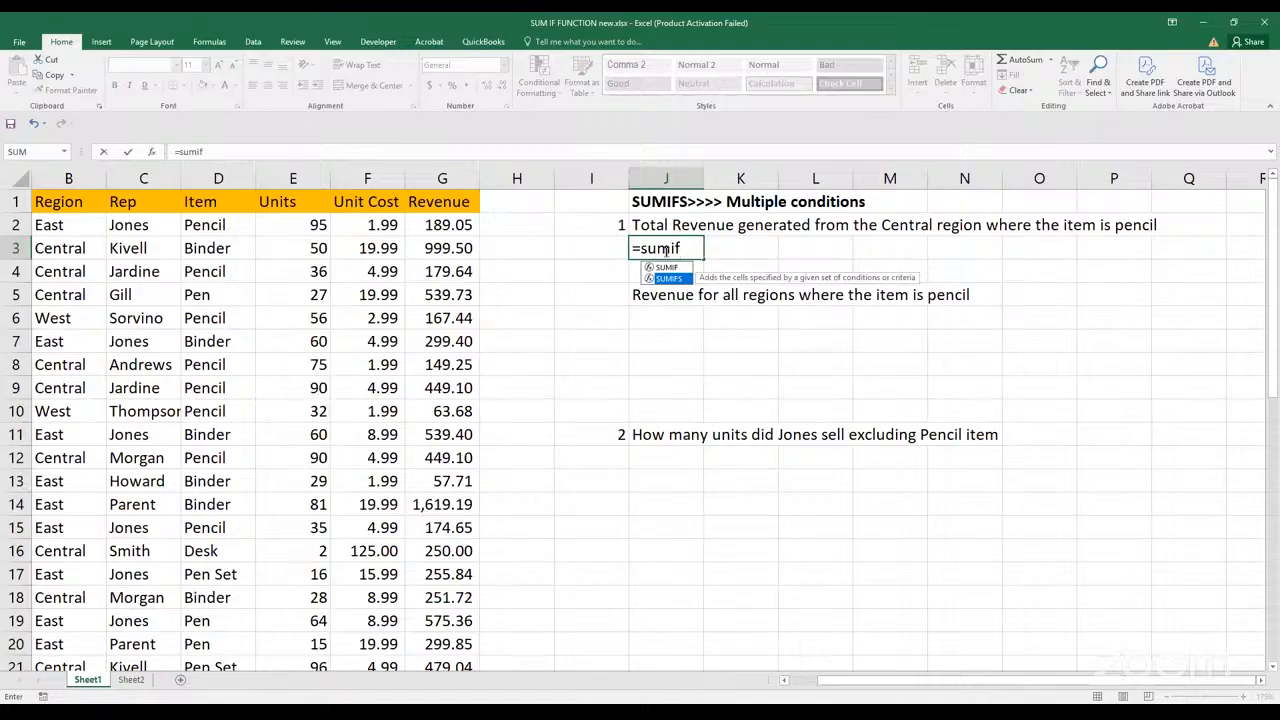
key("Tab")
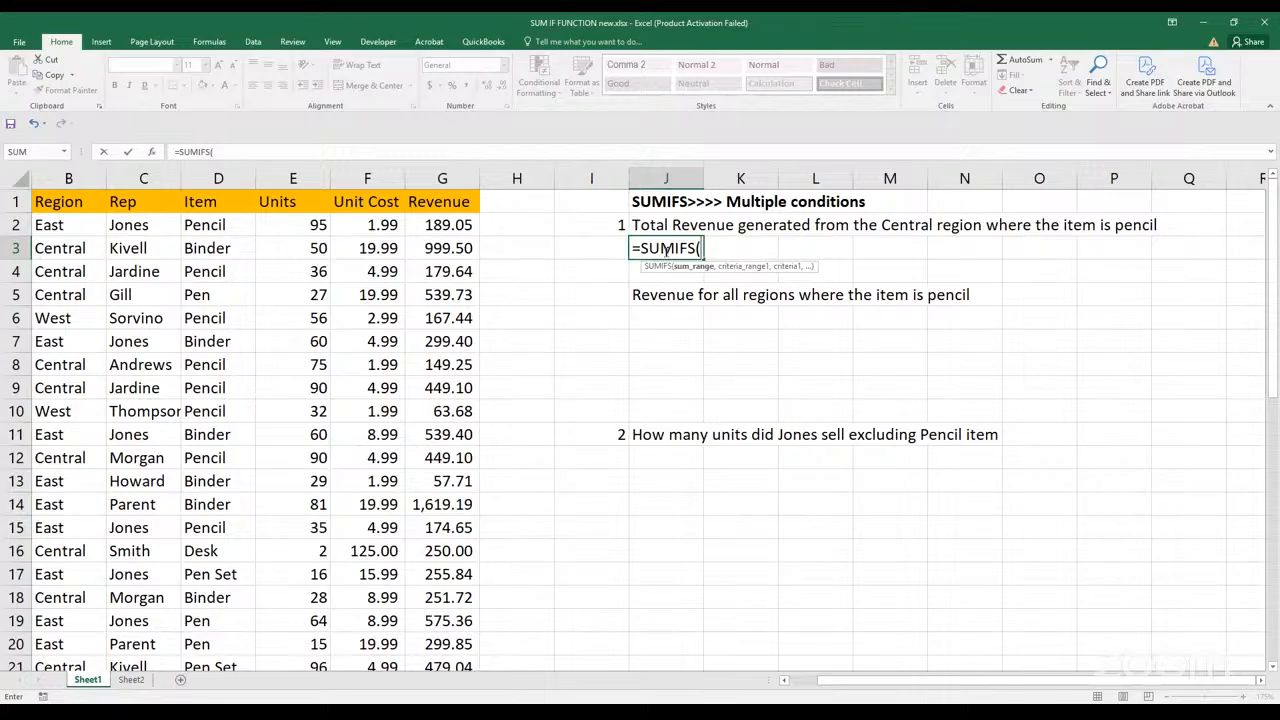
left_click(662, 132)
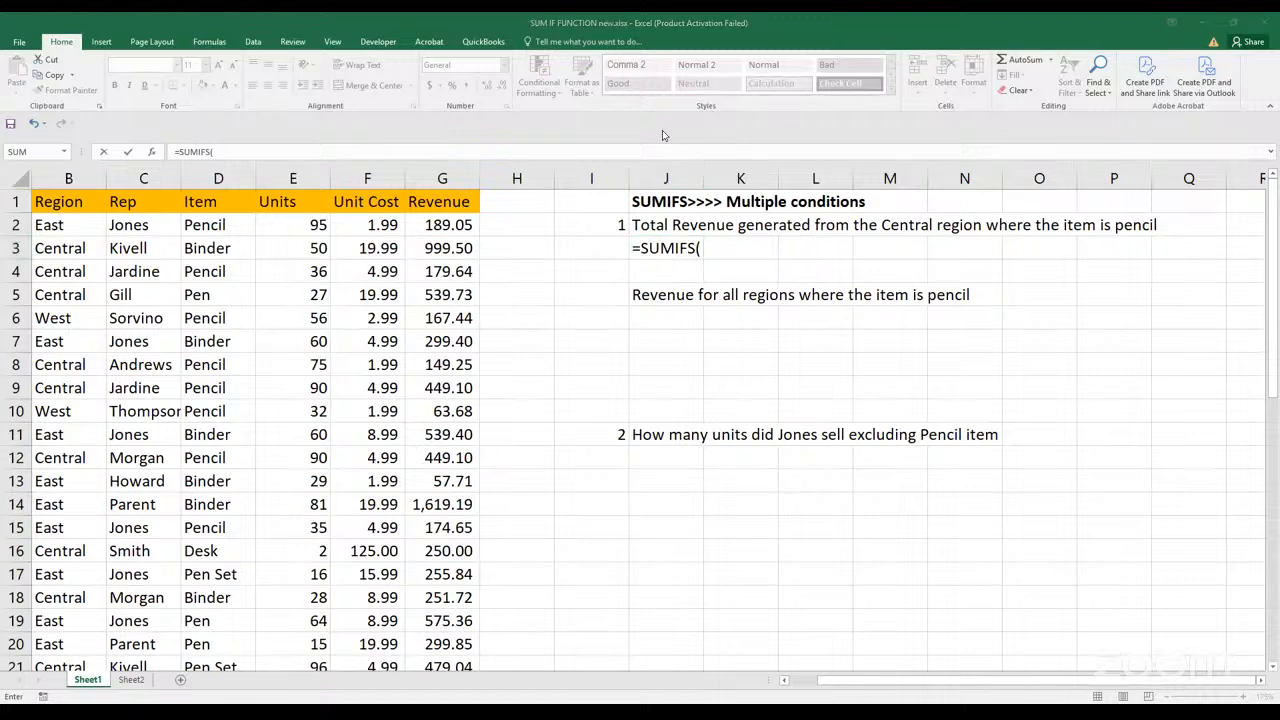
left_click(705, 250)
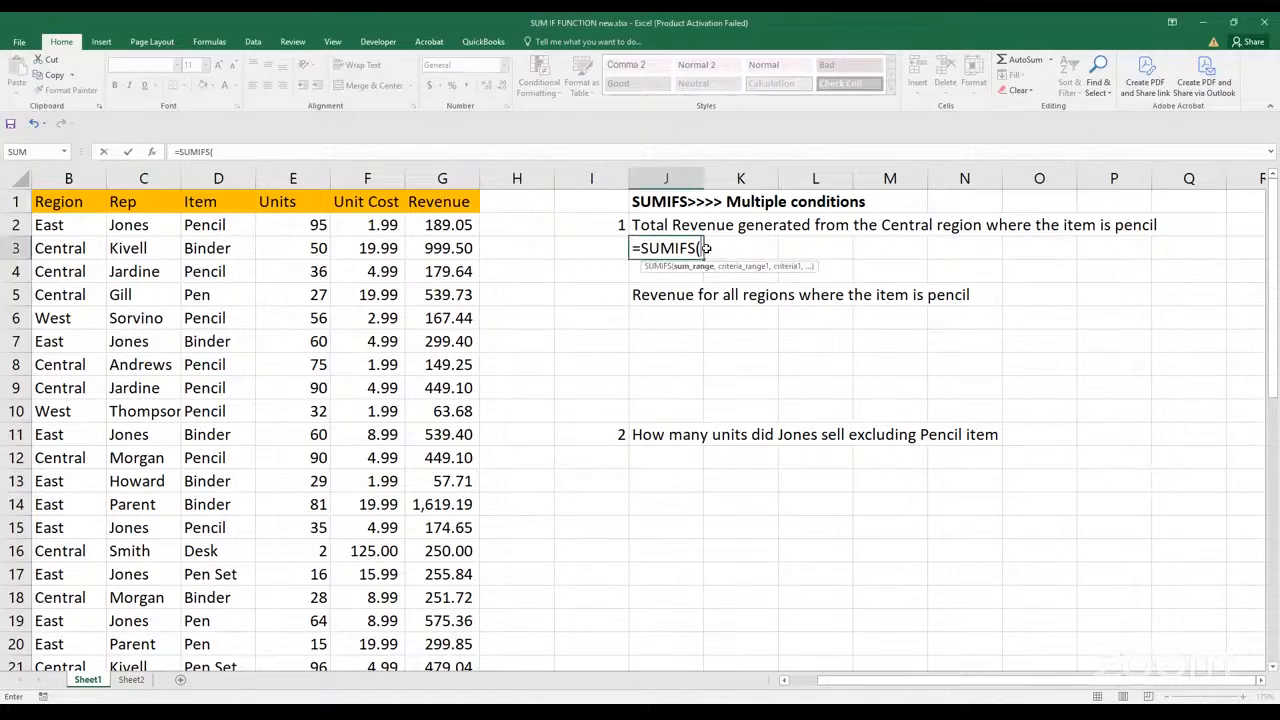
key("Escape")
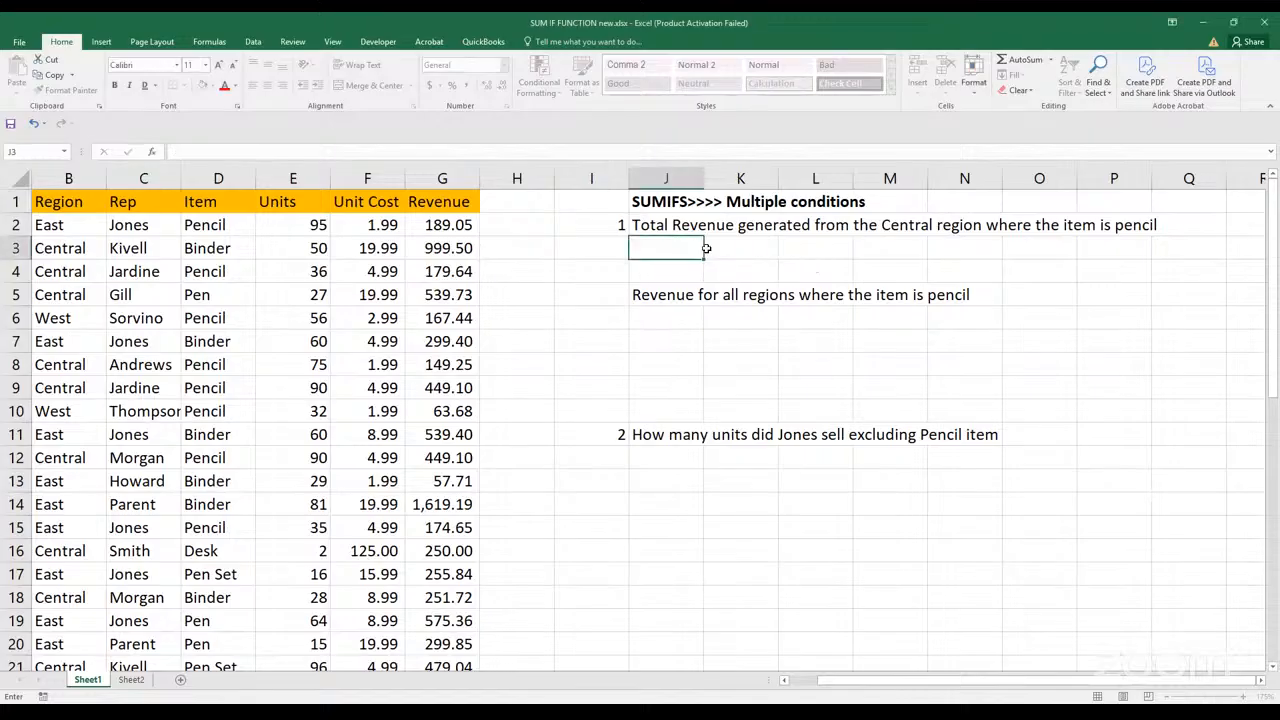
Start a SUMIFS formula in J3 with the Revenue values G2:G44 as the sum range
type("=")
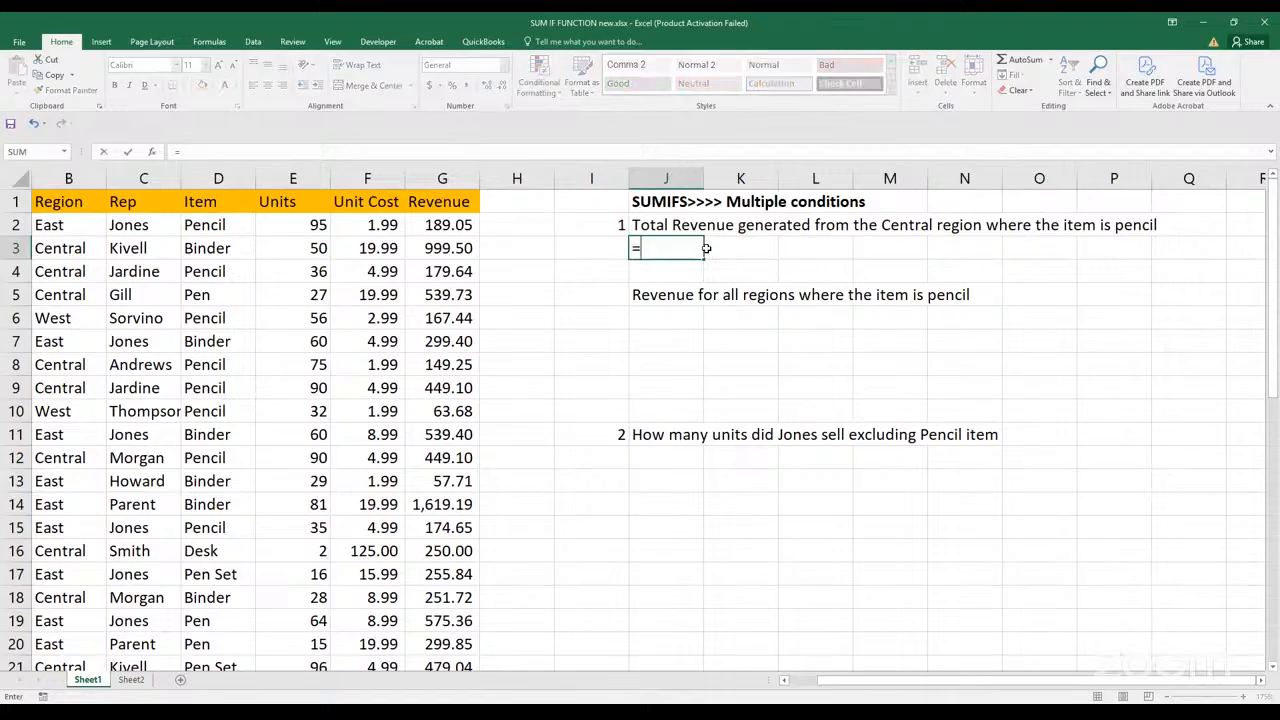
type("sumif")
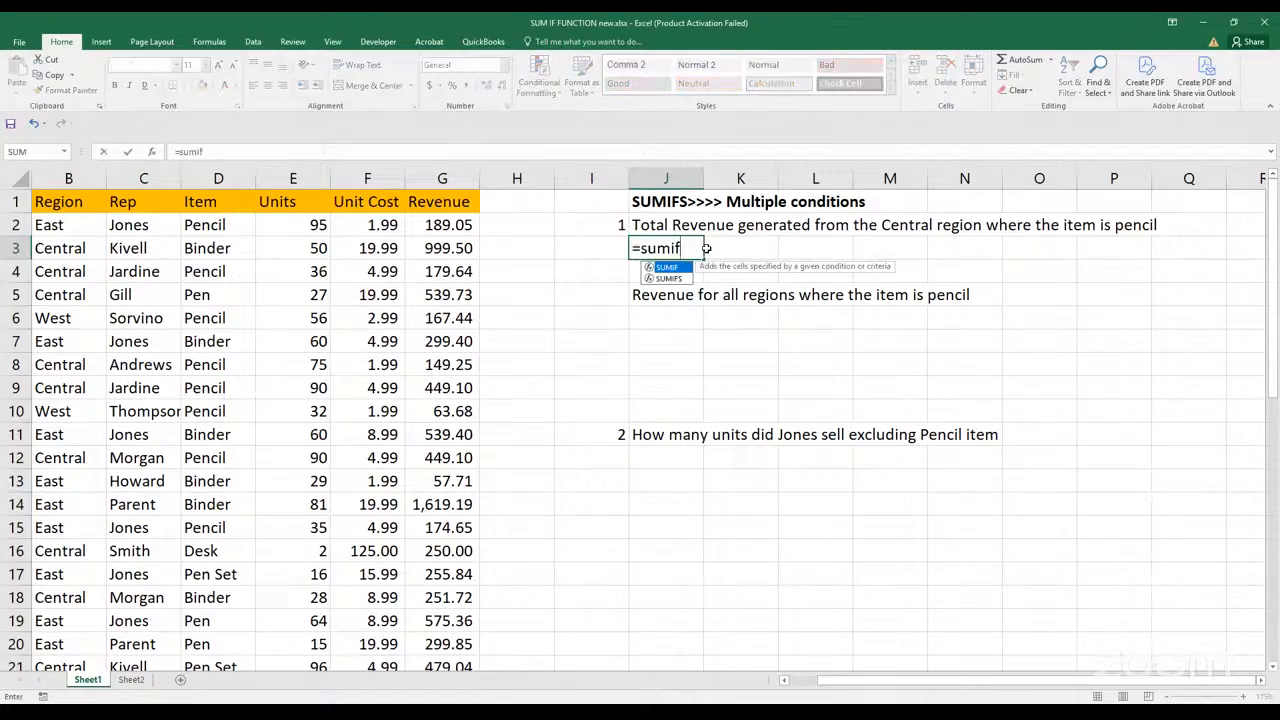
type("s")
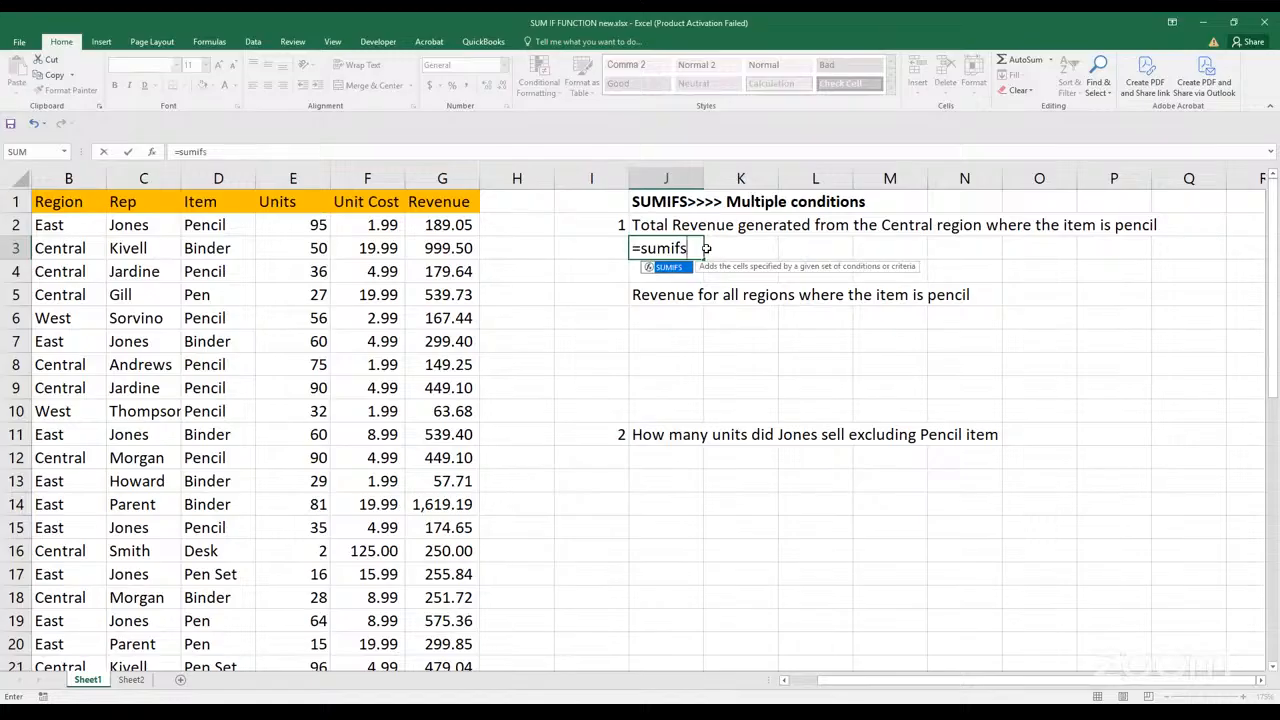
key("Tab")
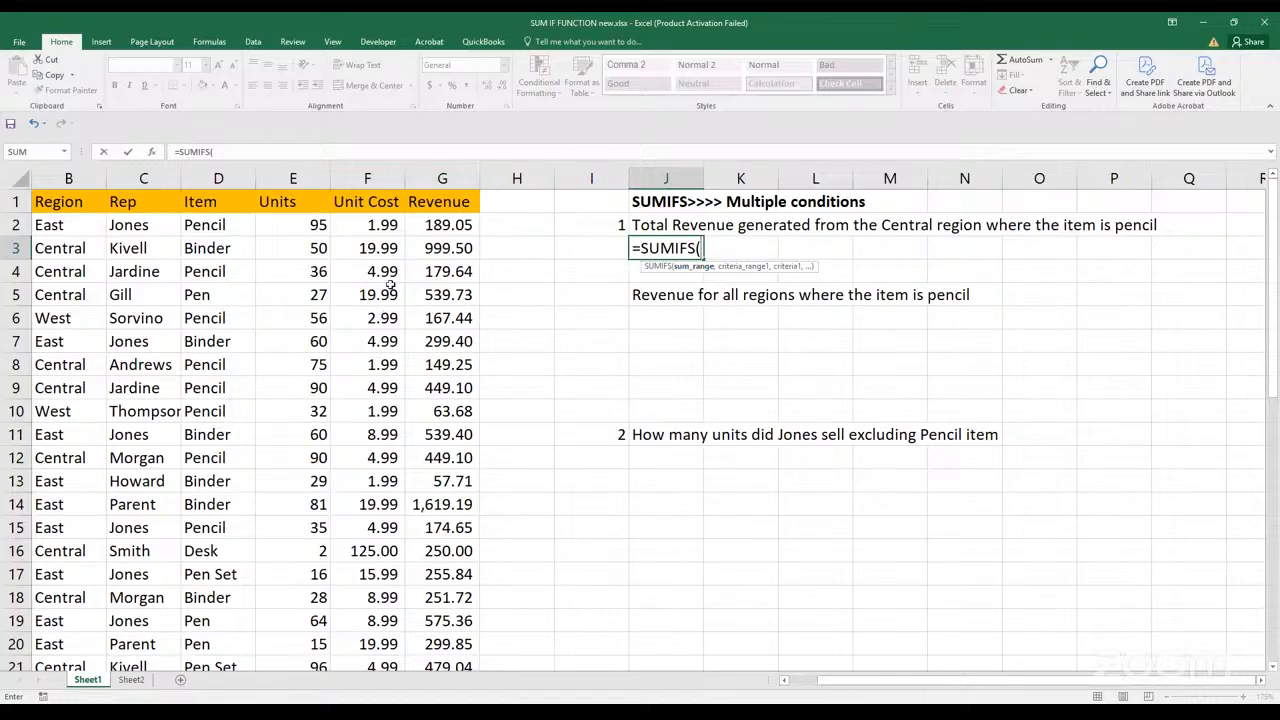
left_click(449, 226)
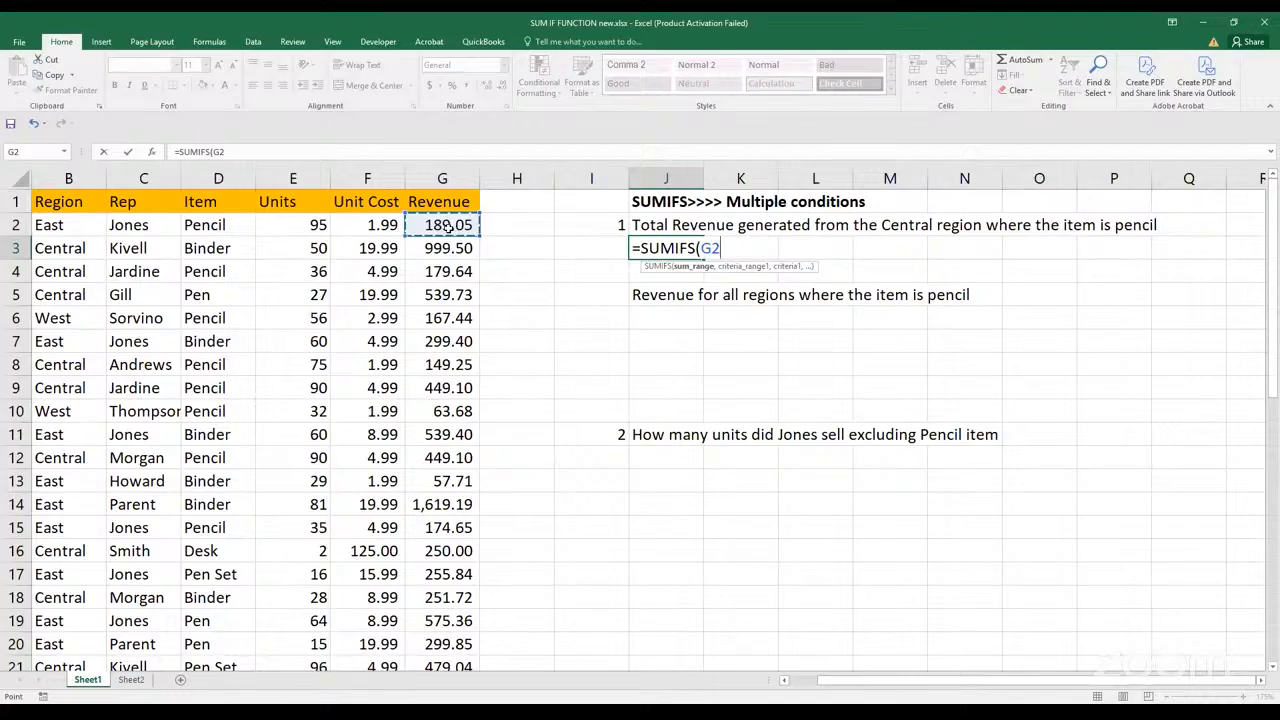
key("ctrl+shift+Down")
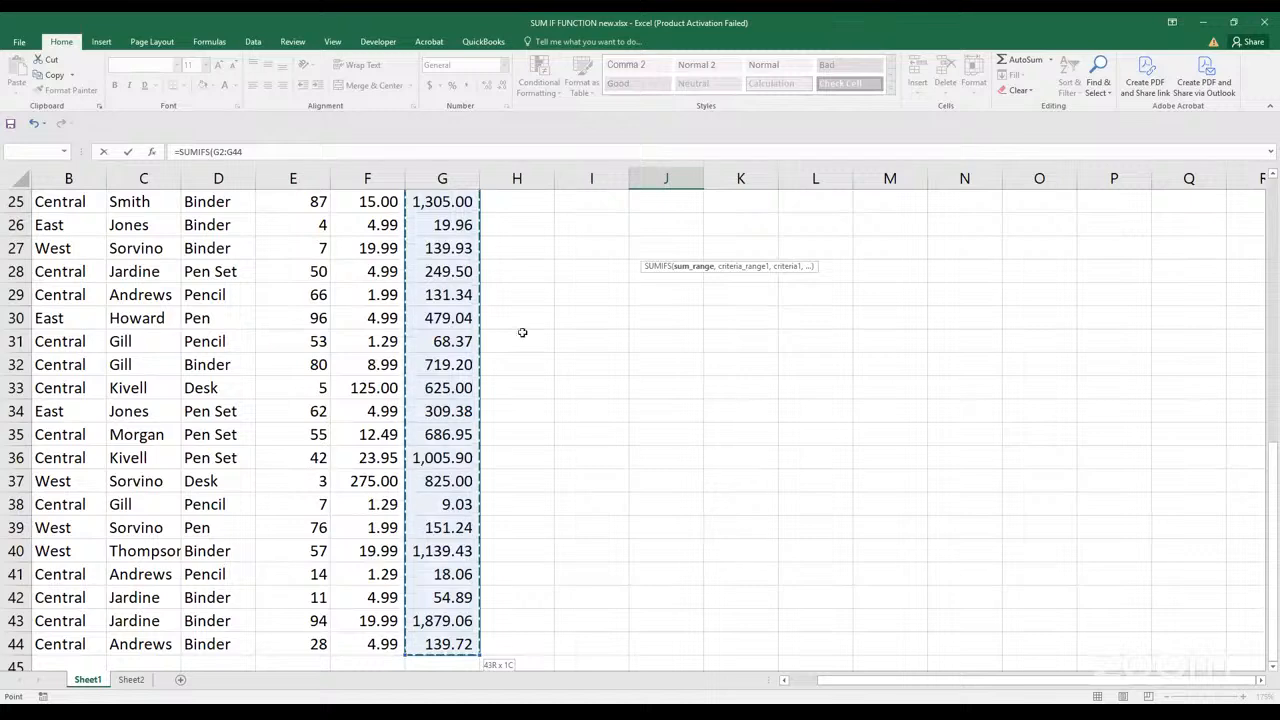
left_click_drag(1272, 514, 1272, 252)
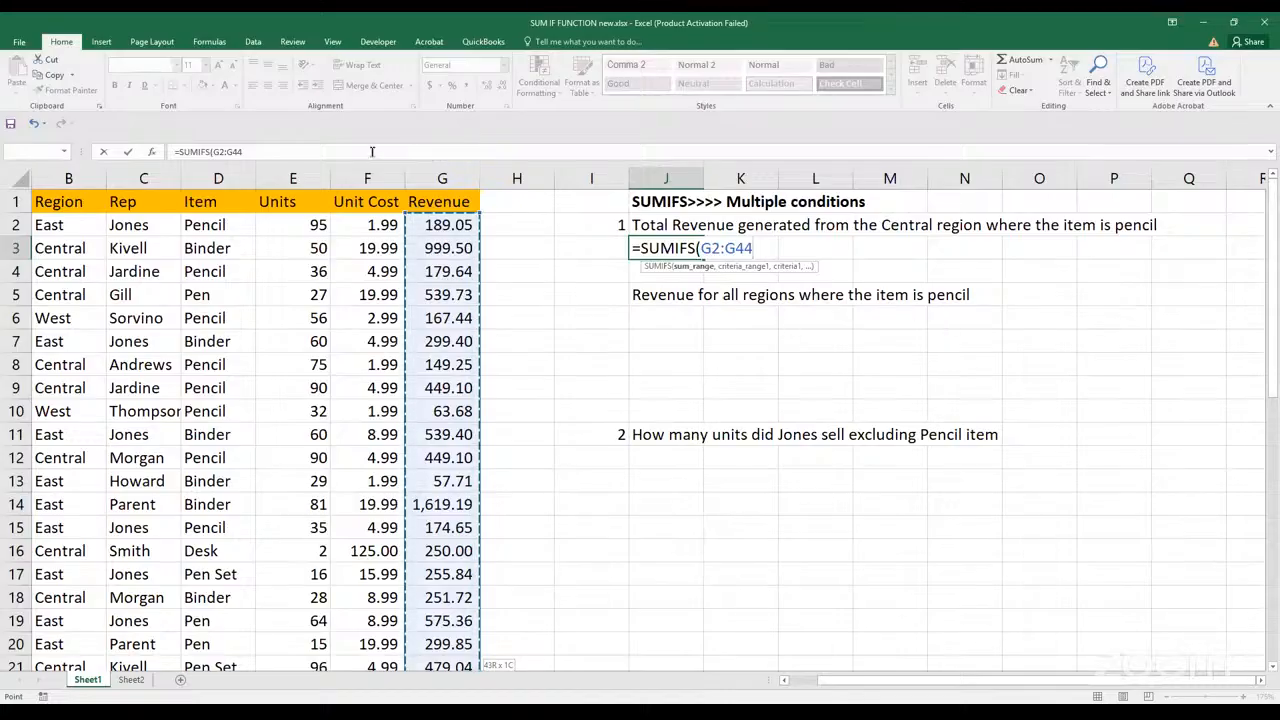
left_click(372, 151)
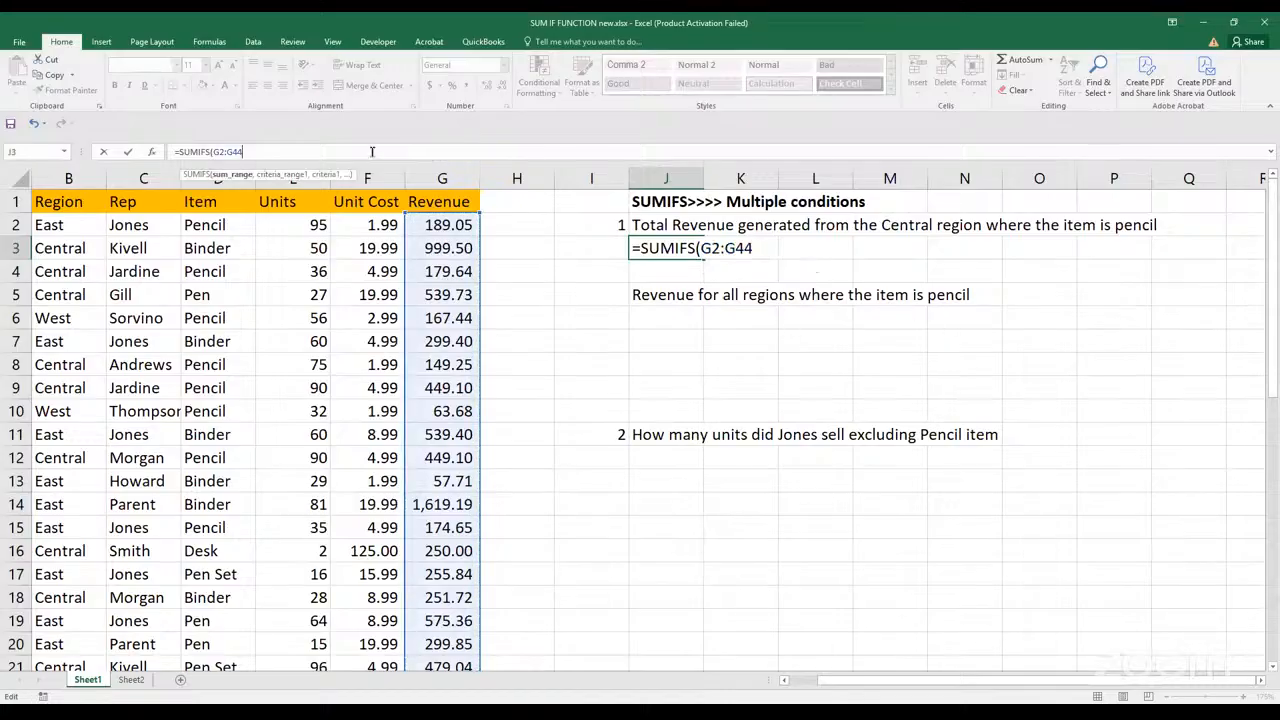
type(",")
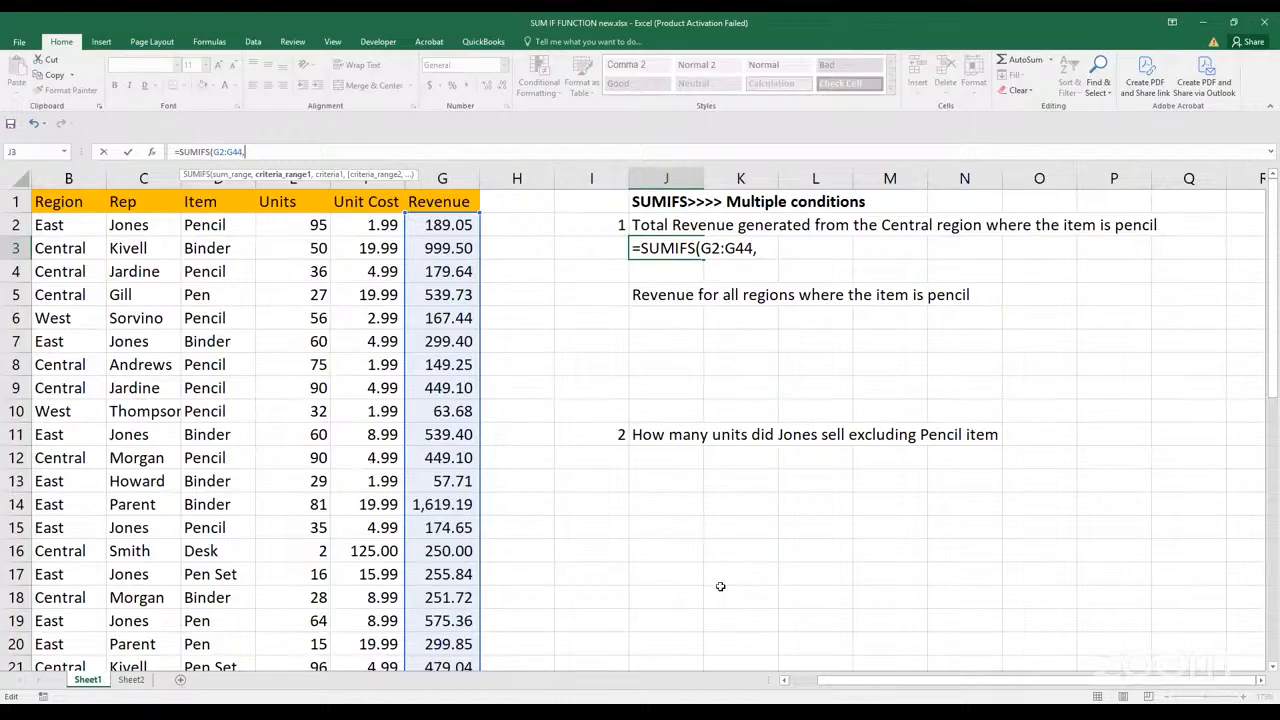
Add the first condition to the J3 SUMIFS formula: Region range B2:B44 with the criterion "Central"
left_click(785, 681)
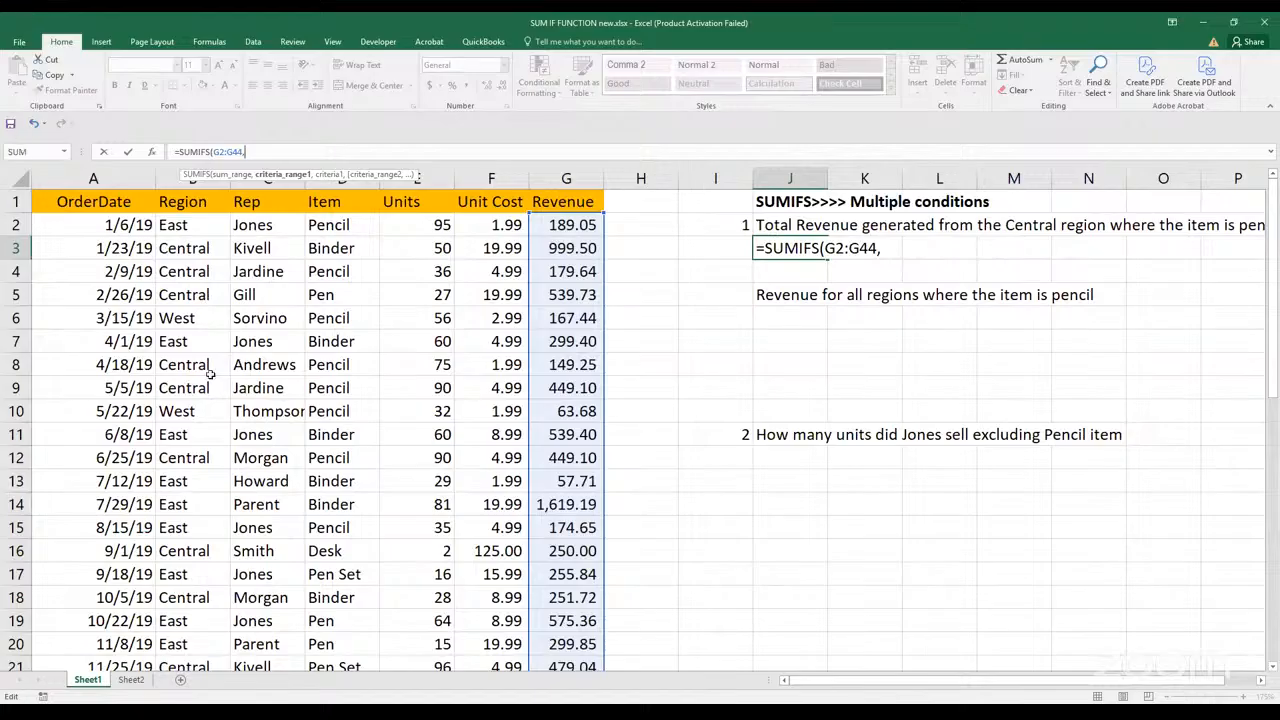
left_click(190, 227)
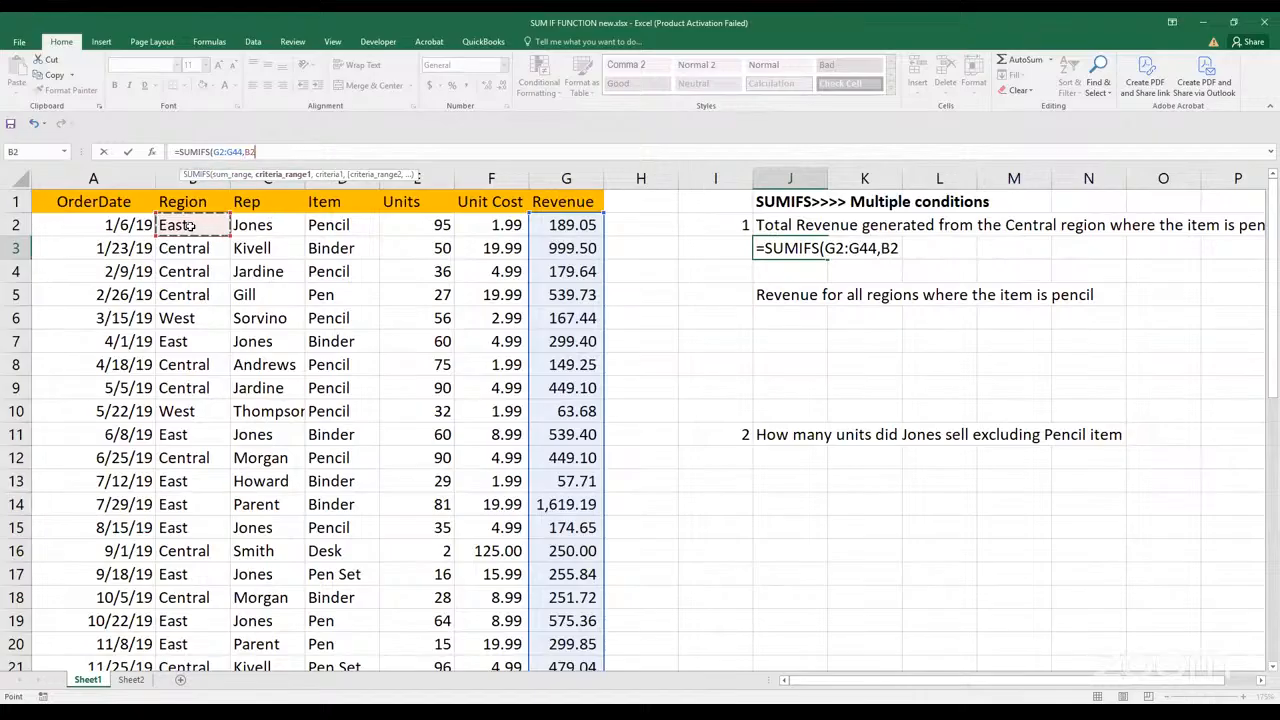
key("ctrl+shift+Down")
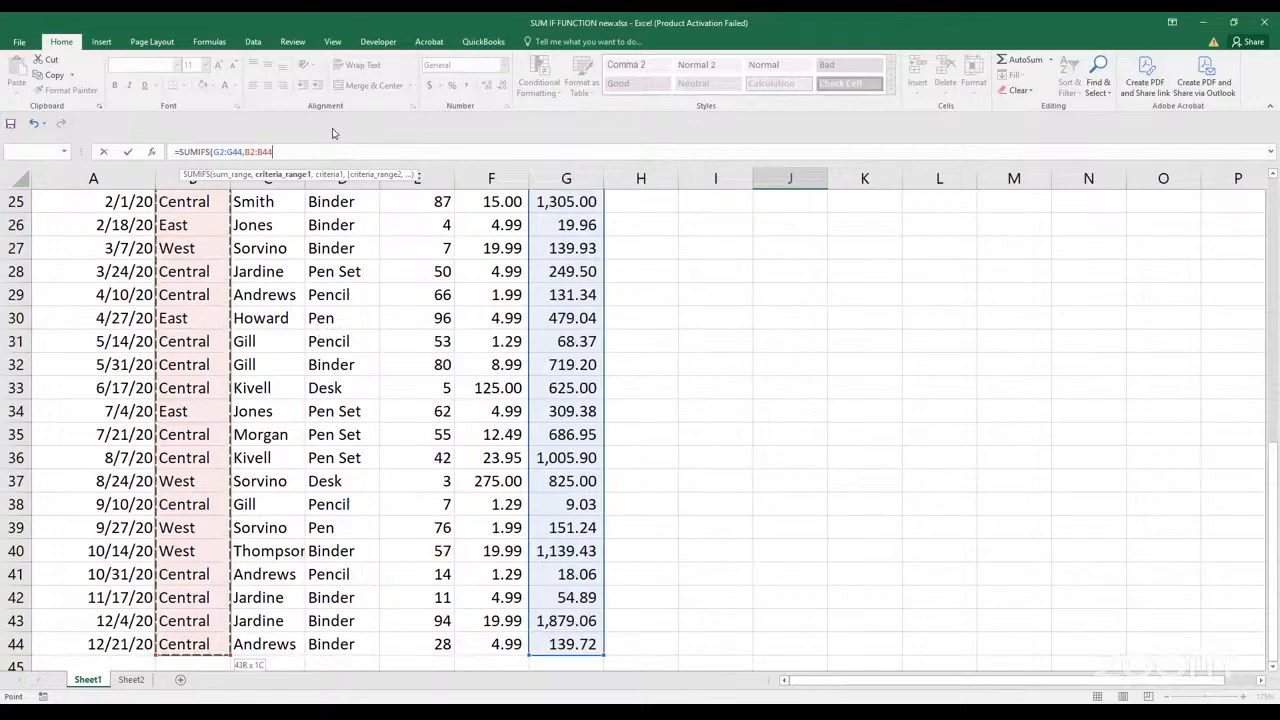
type(",")
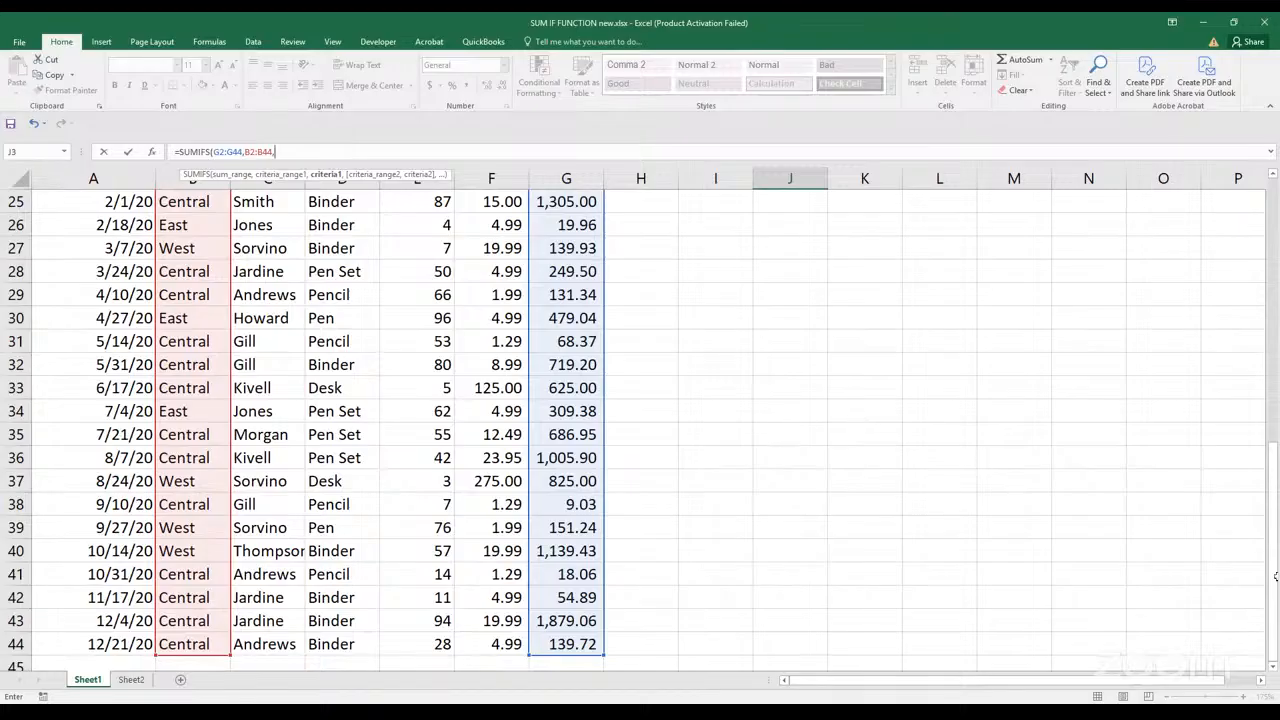
left_click_drag(1272, 543, 1272, 288)
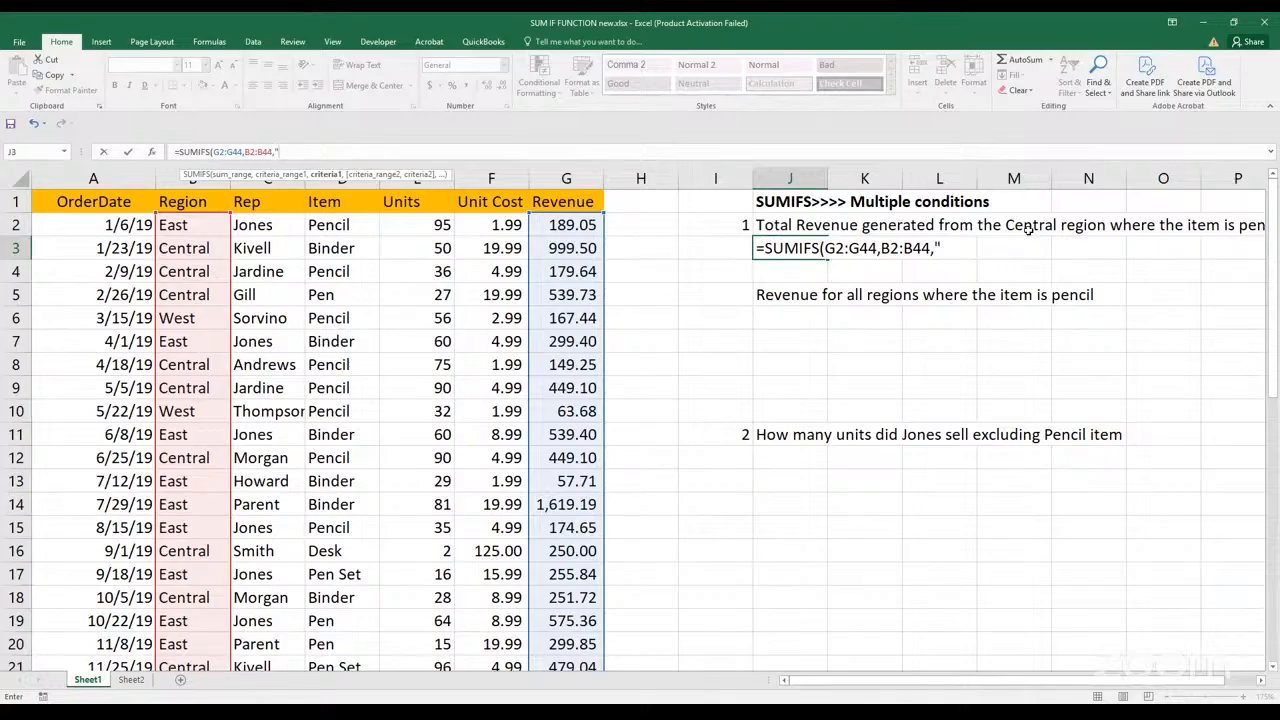
type("Central")
type(",")
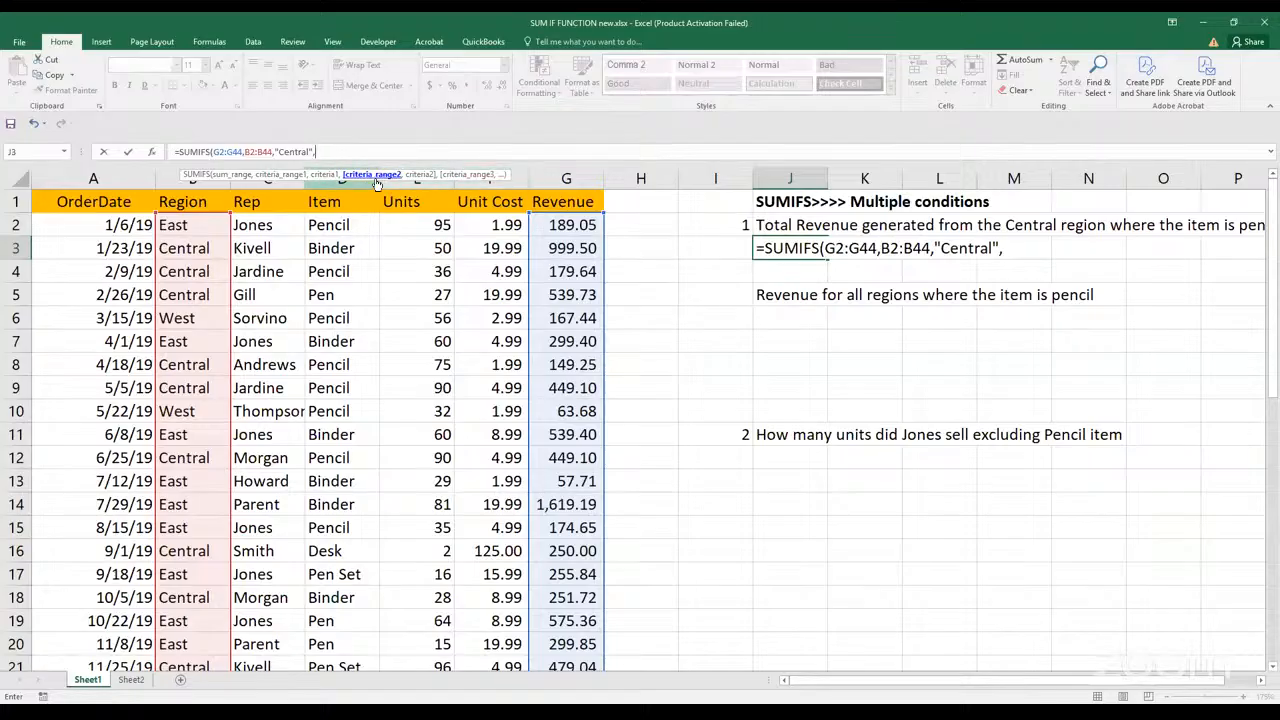
Add the second condition, Item range D2:D44 with the criterion "Pencil", and complete the SUMIFS formula in J3
left_click(1259, 683)
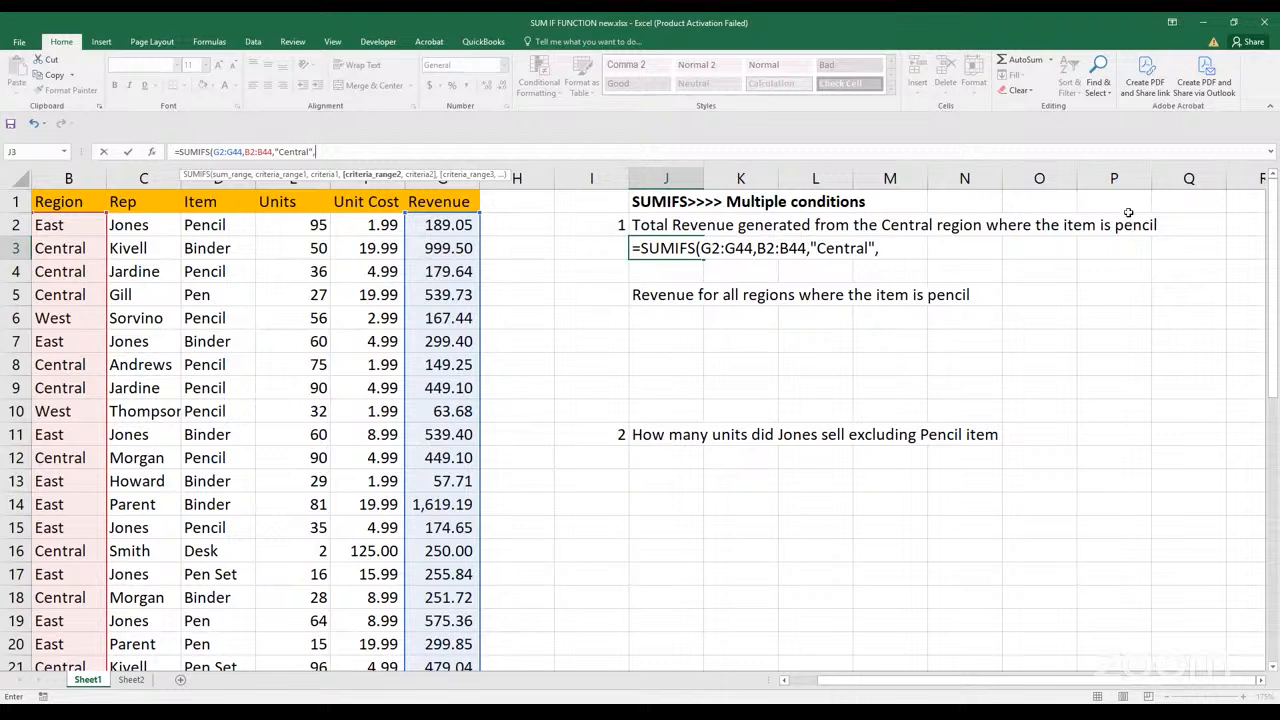
left_click(205, 227)
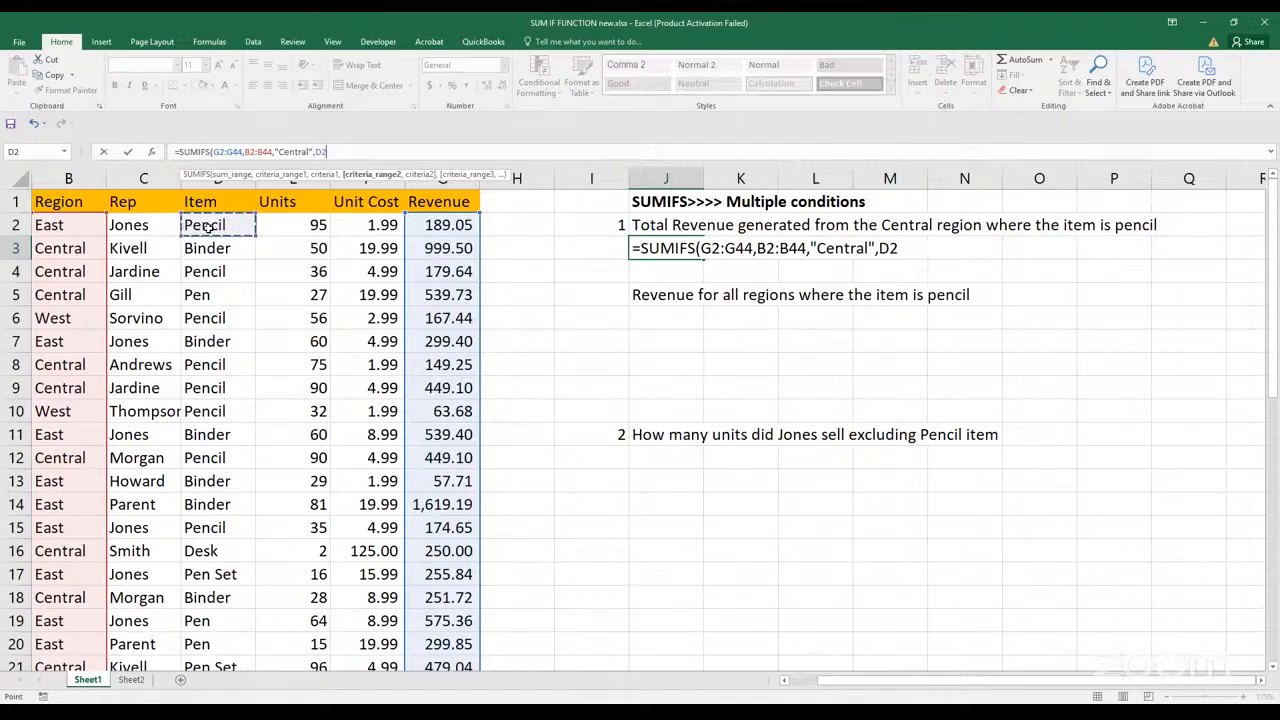
key("ctrl+shift+Down")
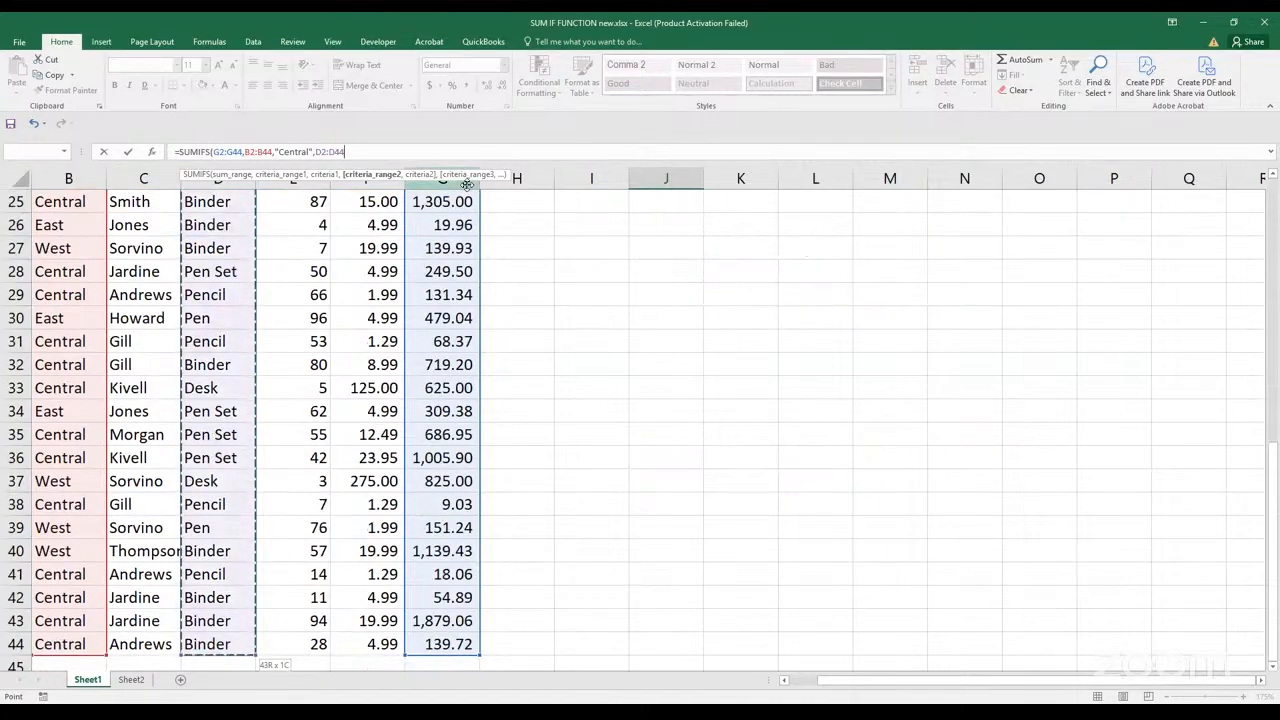
type(",")
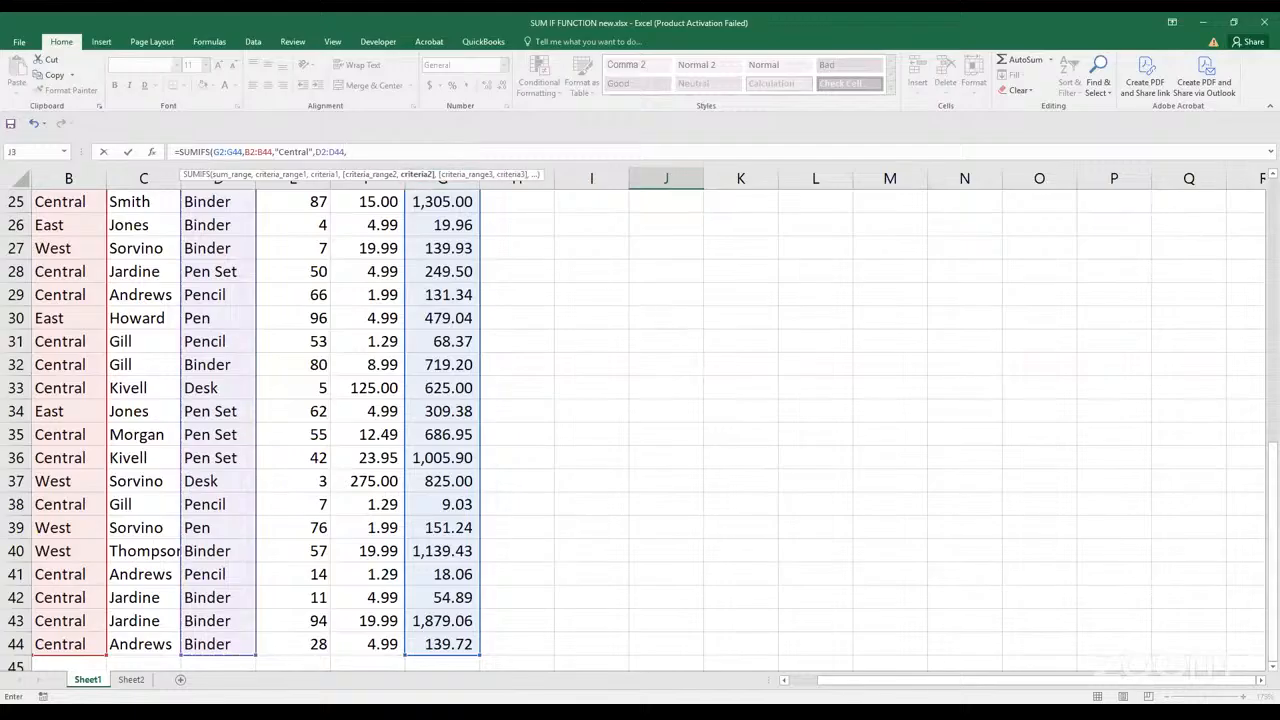
left_click_drag(1273, 506, 1275, 250)
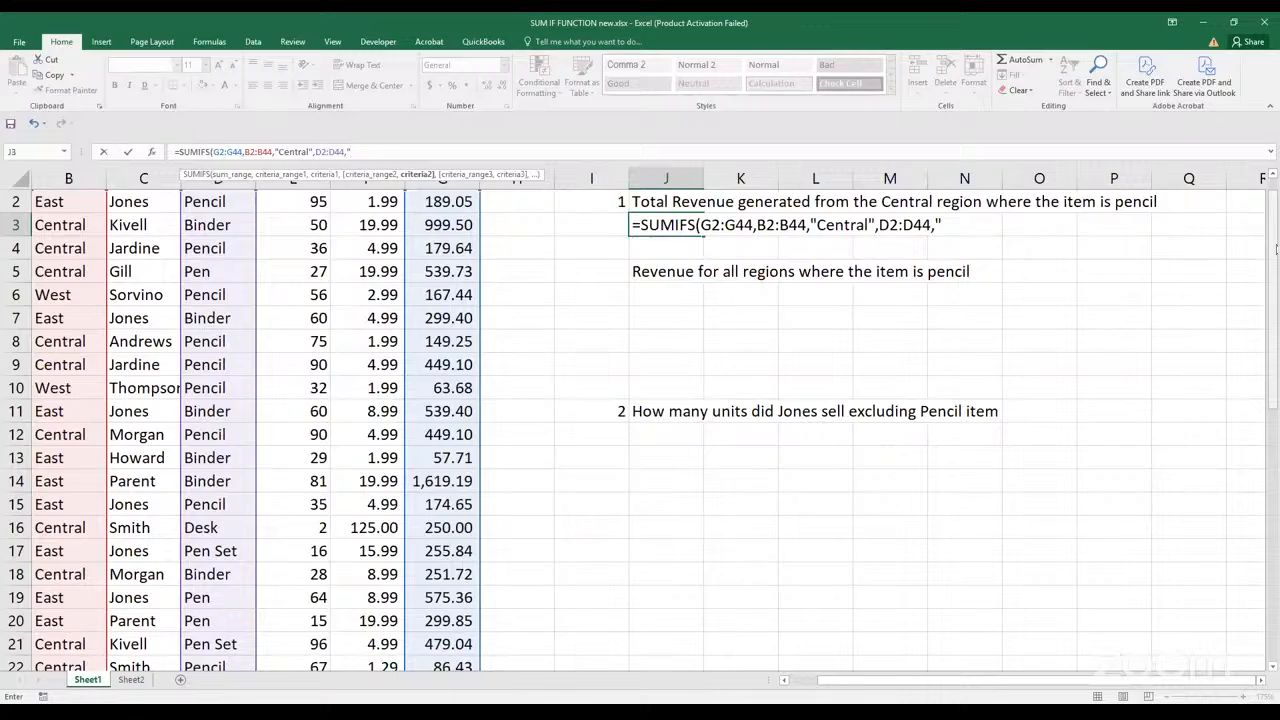
type("Pencil\")")
key("Return")
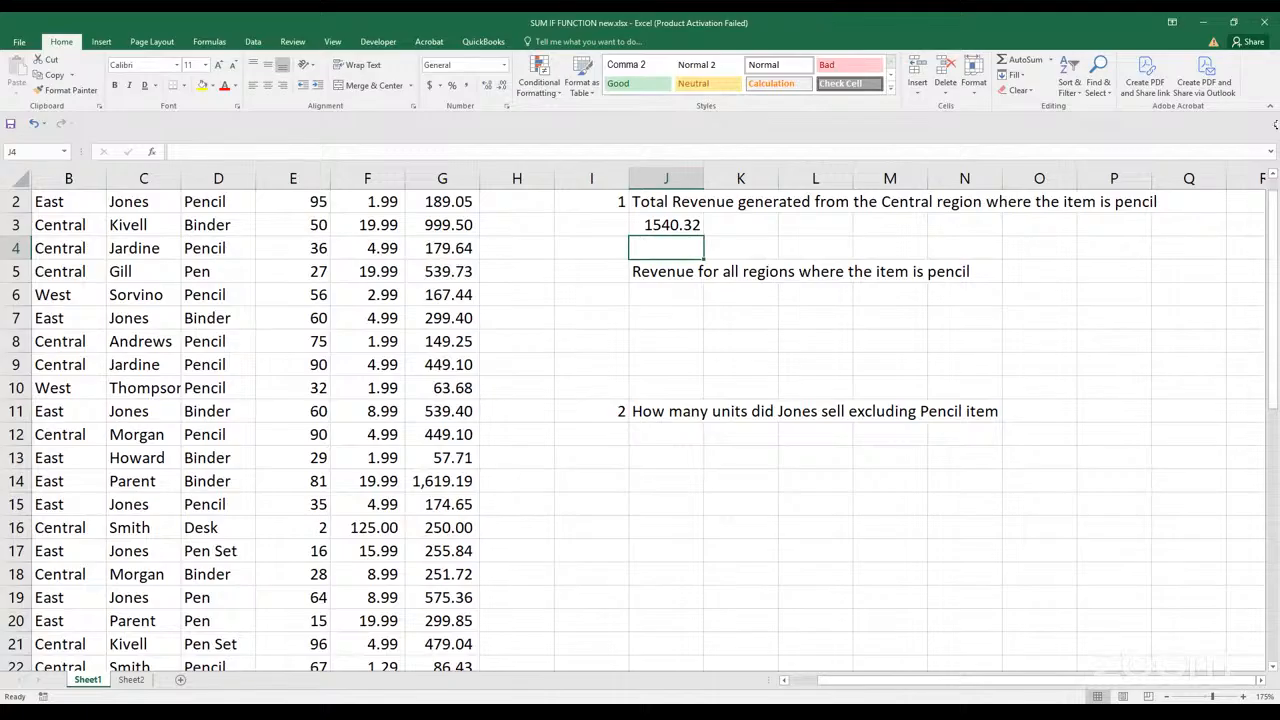
Move the SUMIFS result from J3 to N3 and format it with a yellow fill and comma style
left_click(667, 232)
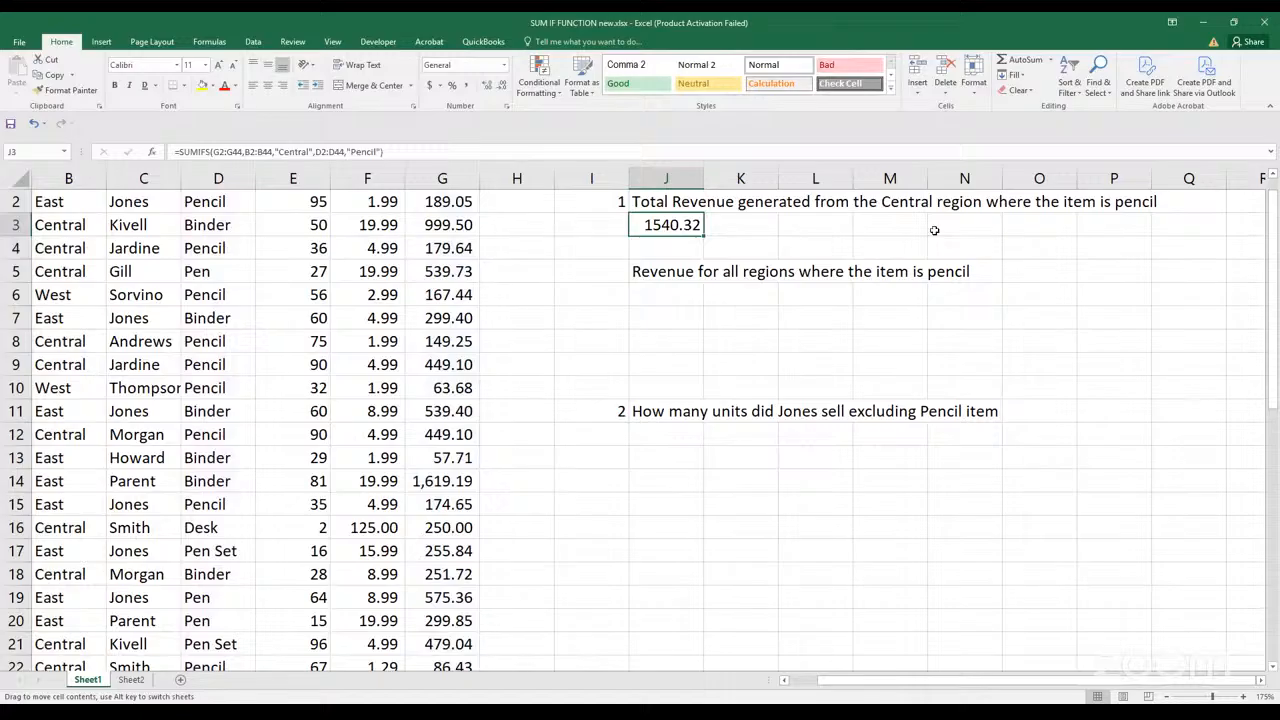
left_click_drag(934, 230, 935, 231)
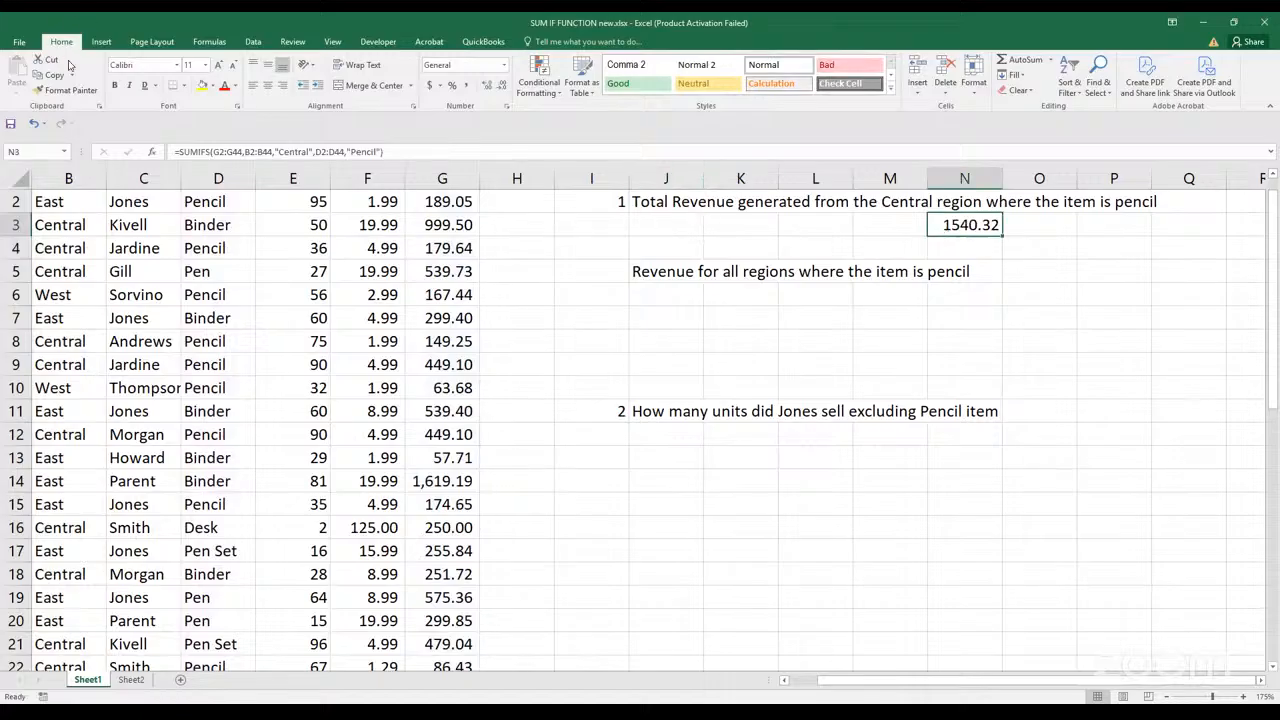
left_click(202, 85)
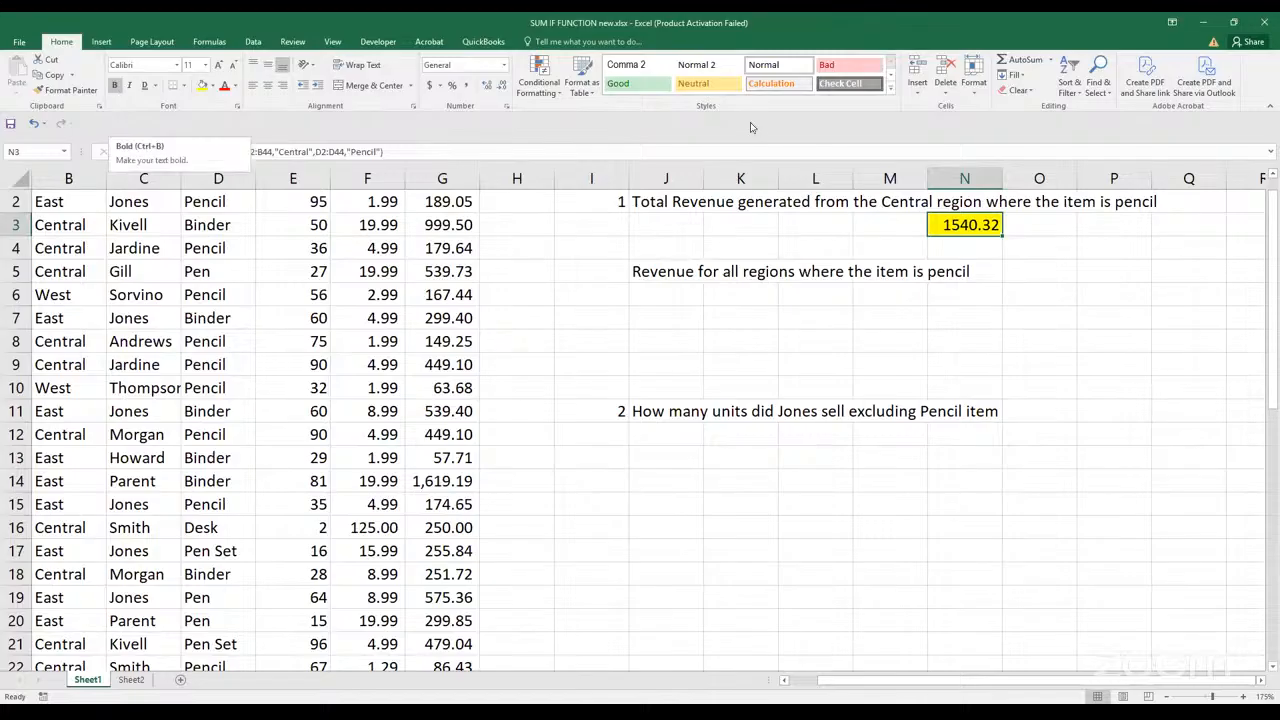
left_click(466, 85)
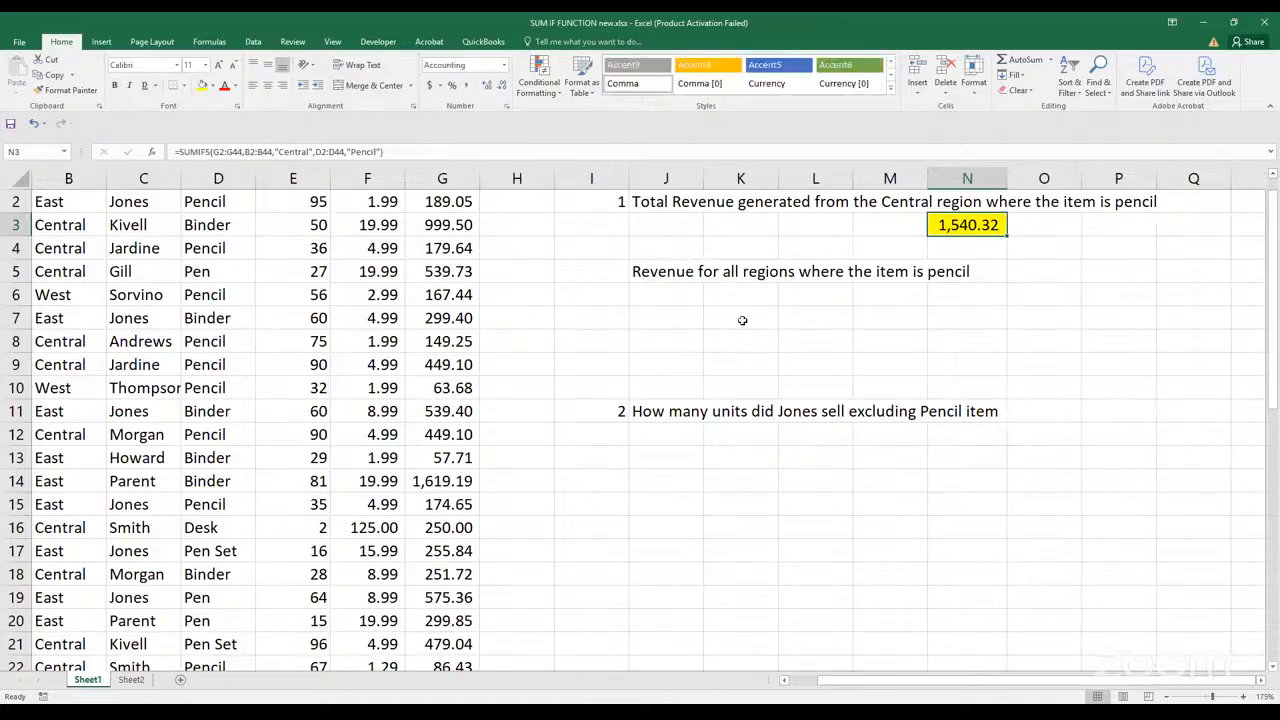
left_click(1075, 257)
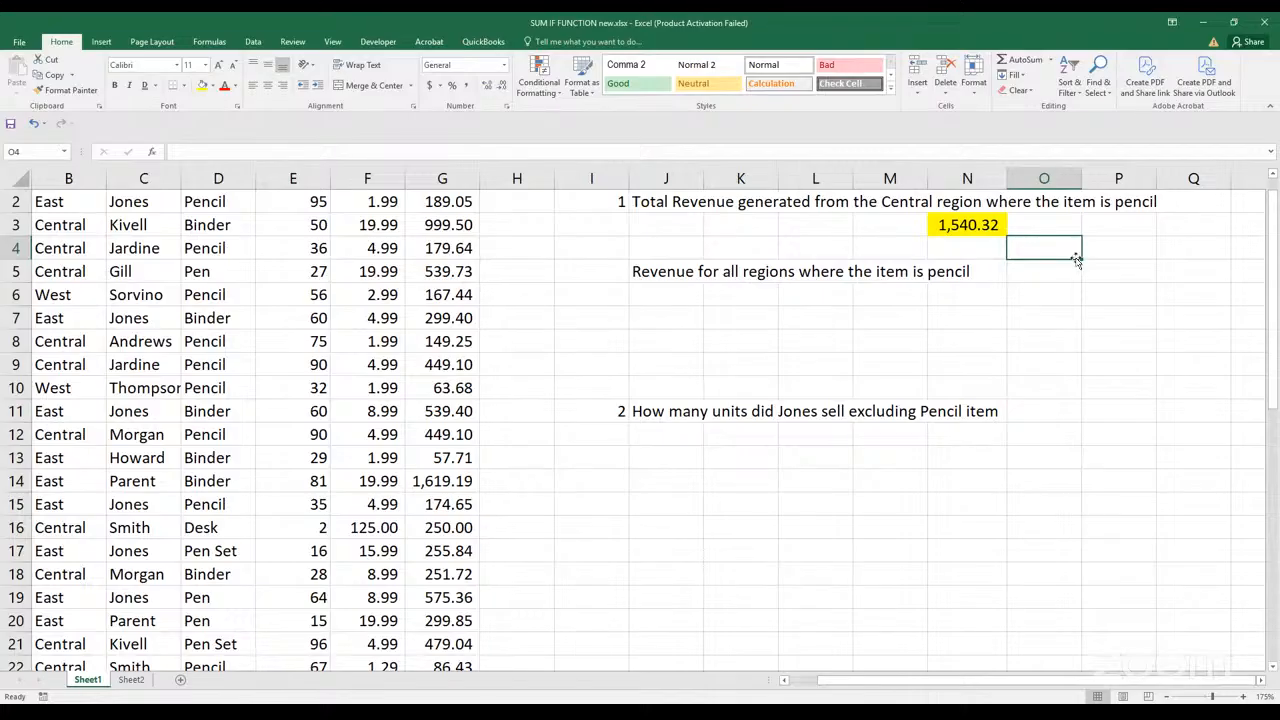
Open the SUMIFS formula in N3 to examine its ranges and criteria in full
left_click(993, 14)
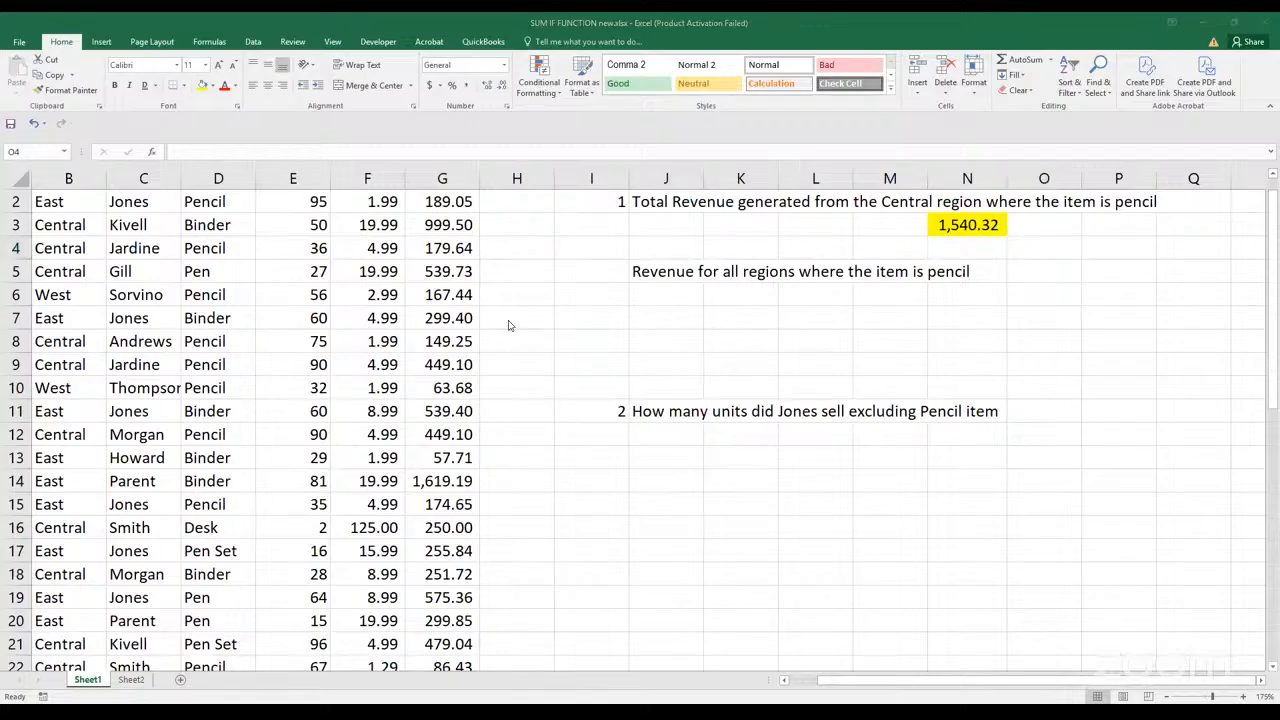
left_click(968, 223)
double_click(970, 224)
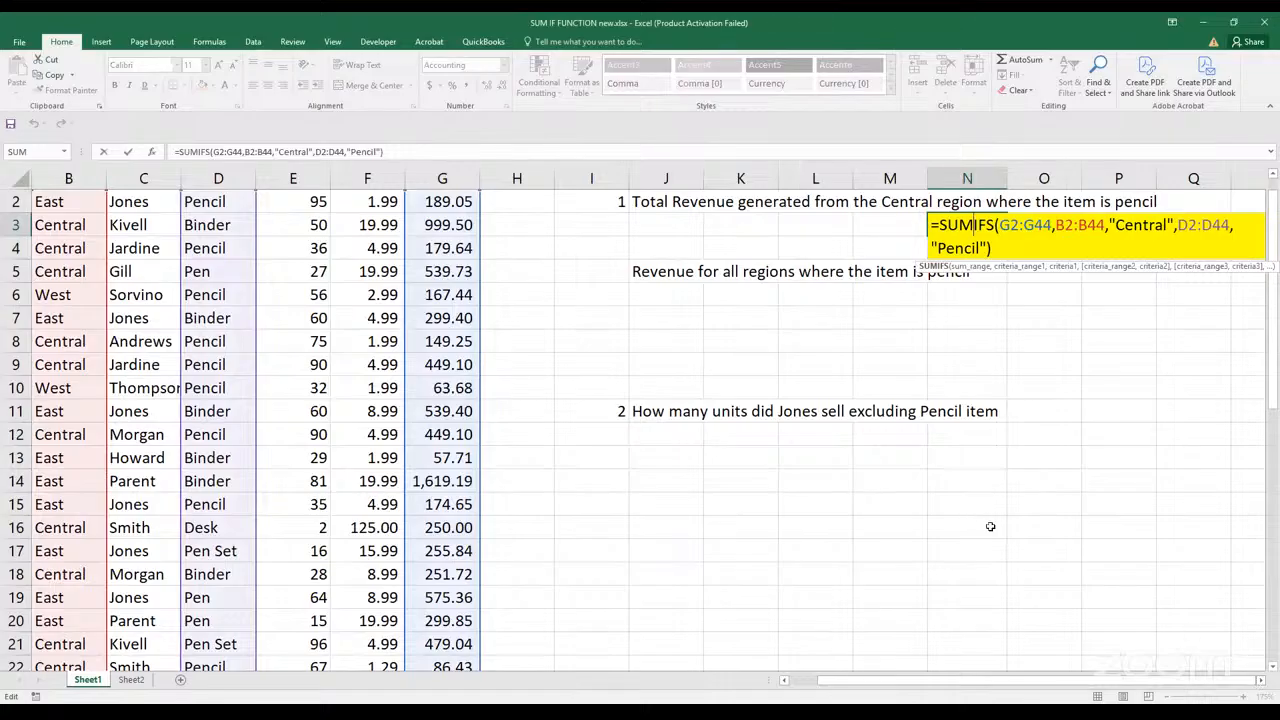
left_click(1261, 680)
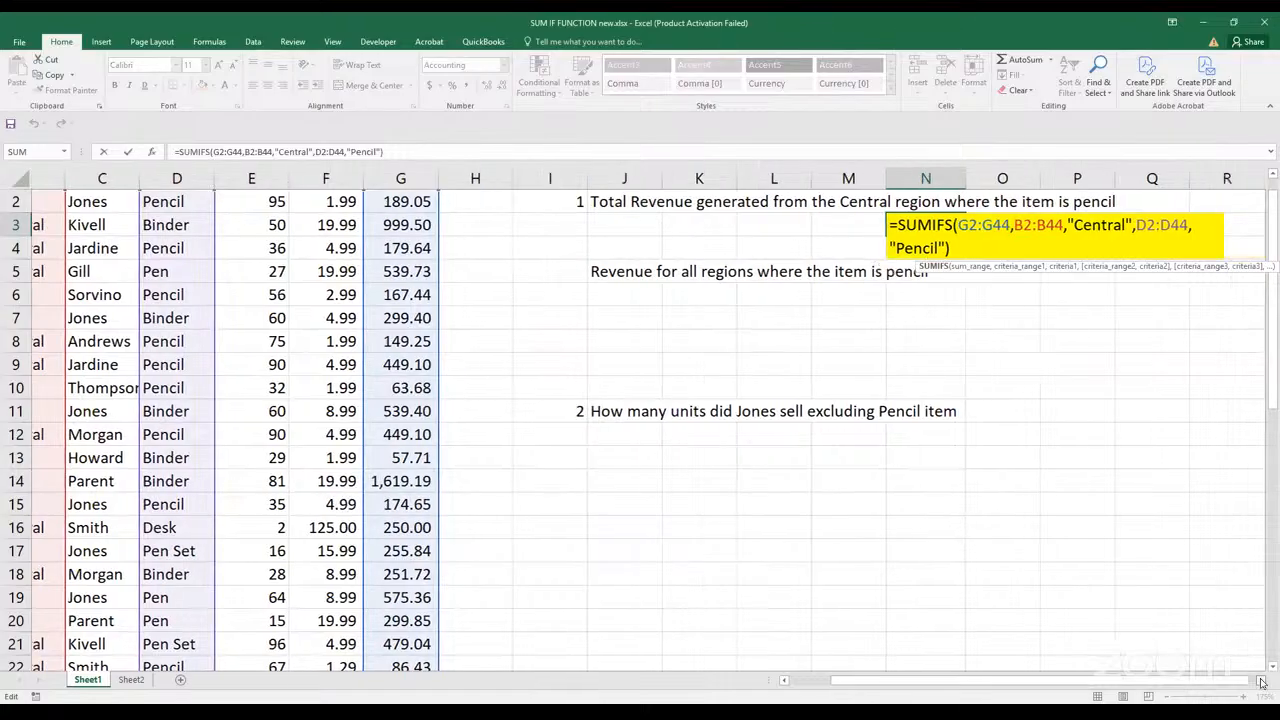
left_click(1261, 680)
left_click(1261, 680)
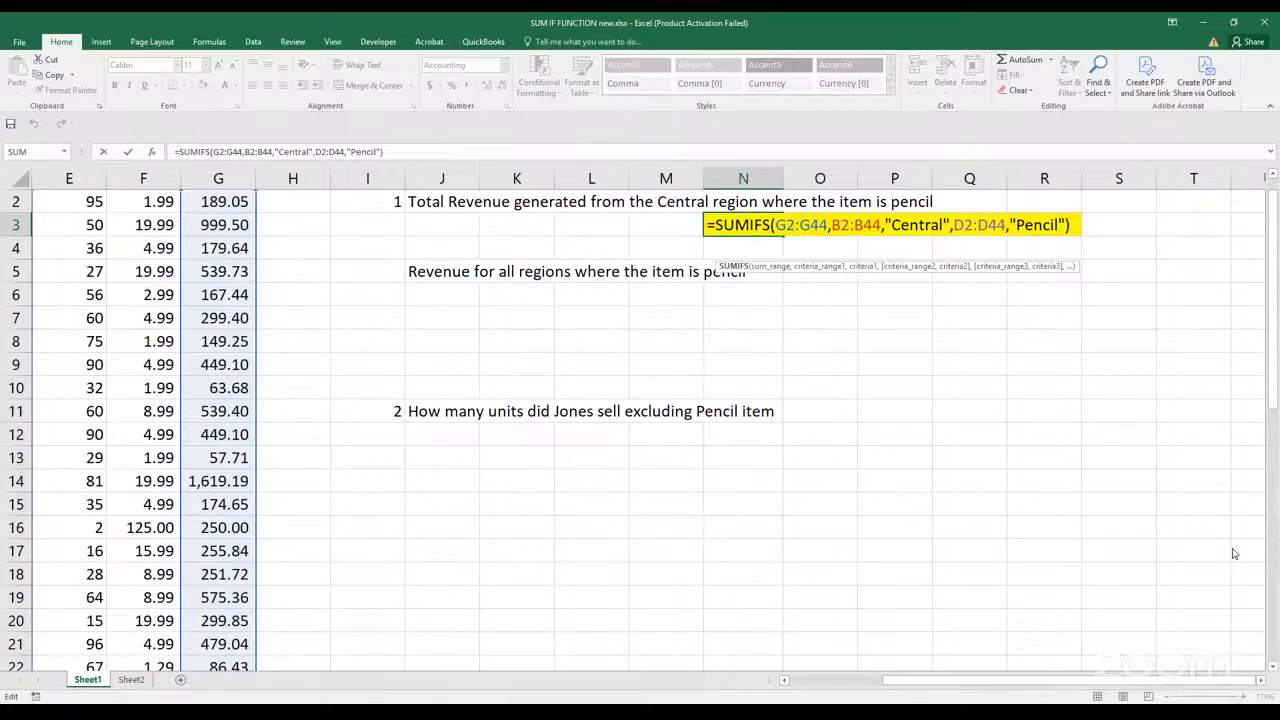
Close the N3 formula and enter the heading Region in K6 with Central below it in K7
key("Return")
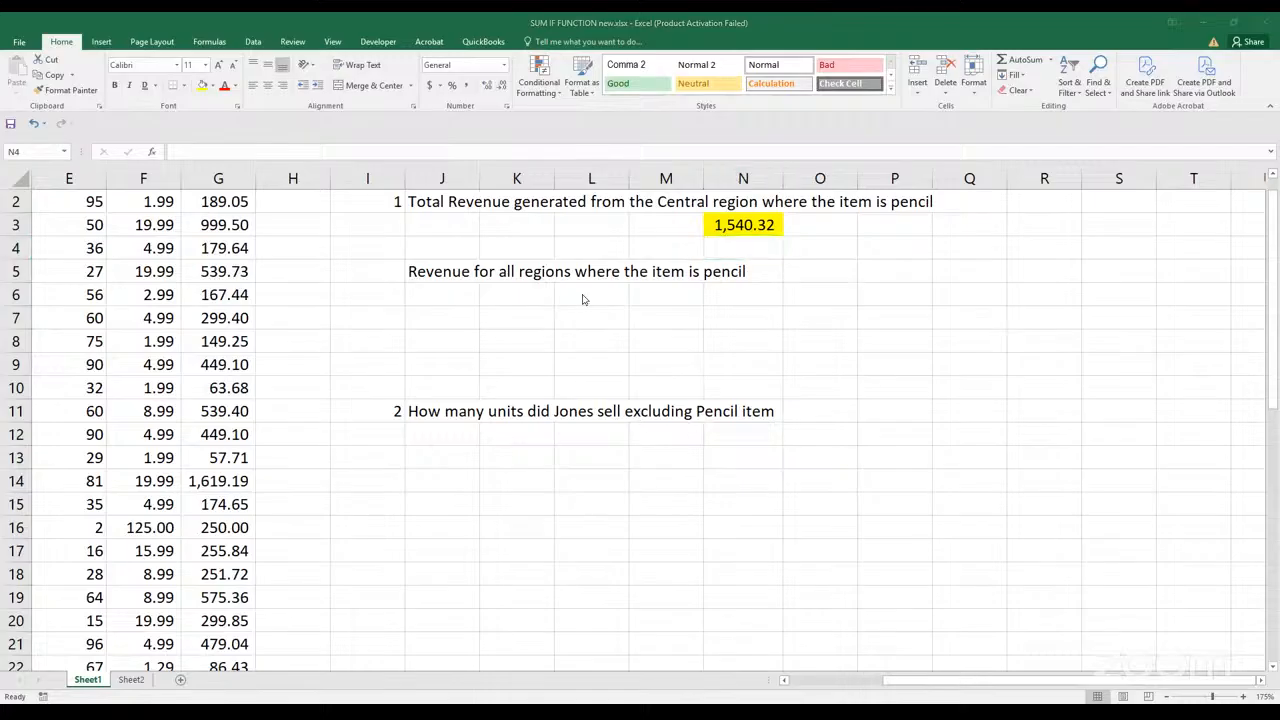
left_click(528, 300)
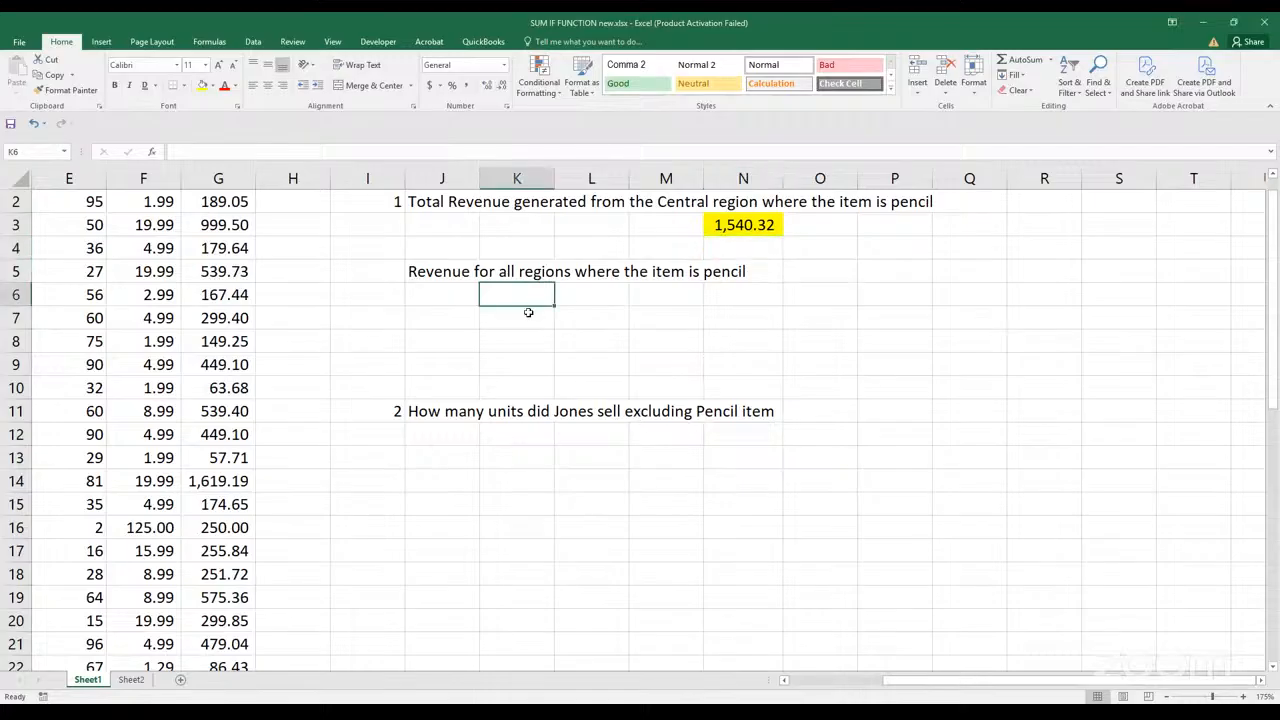
type("Regio")
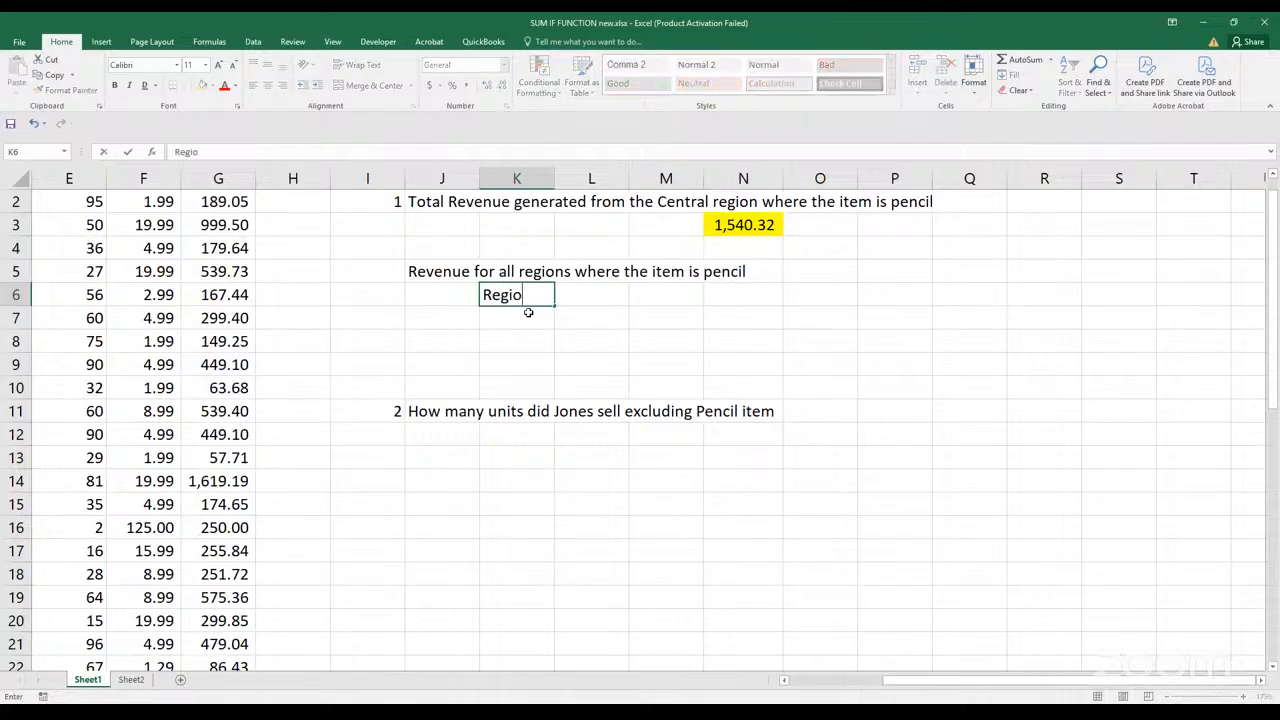
type("n")
key("Return")
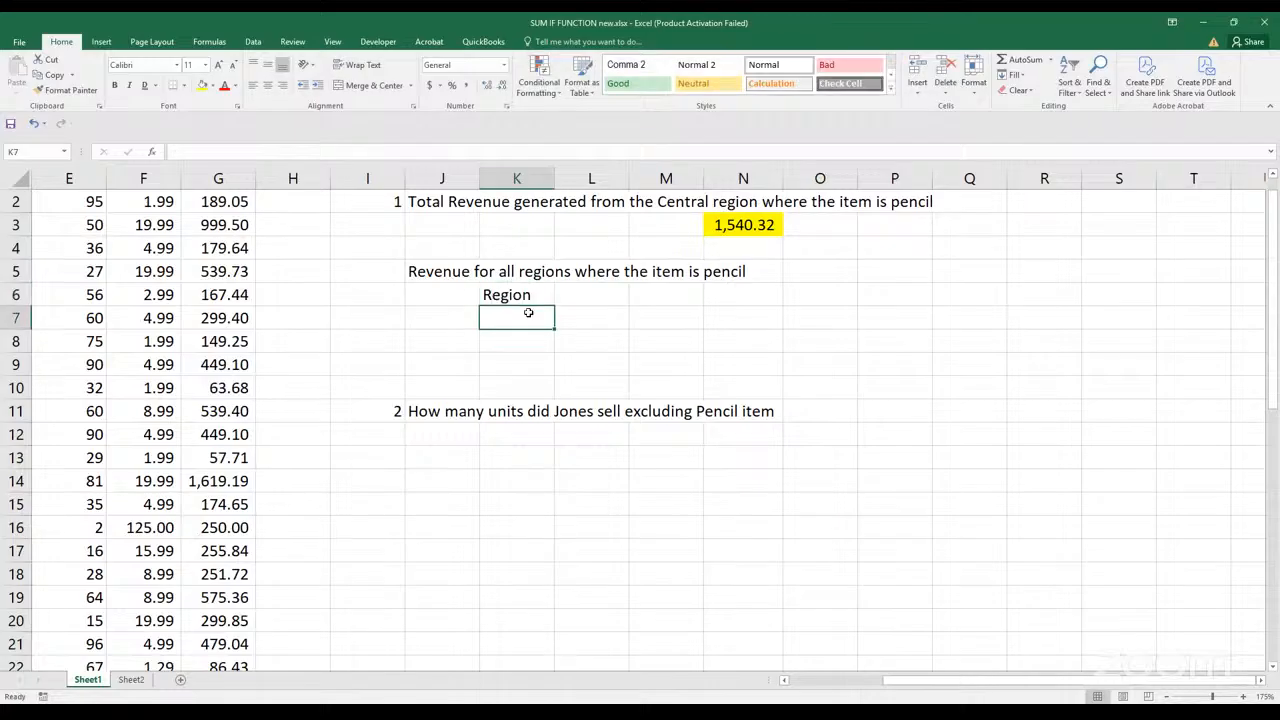
type("cENTRAL")
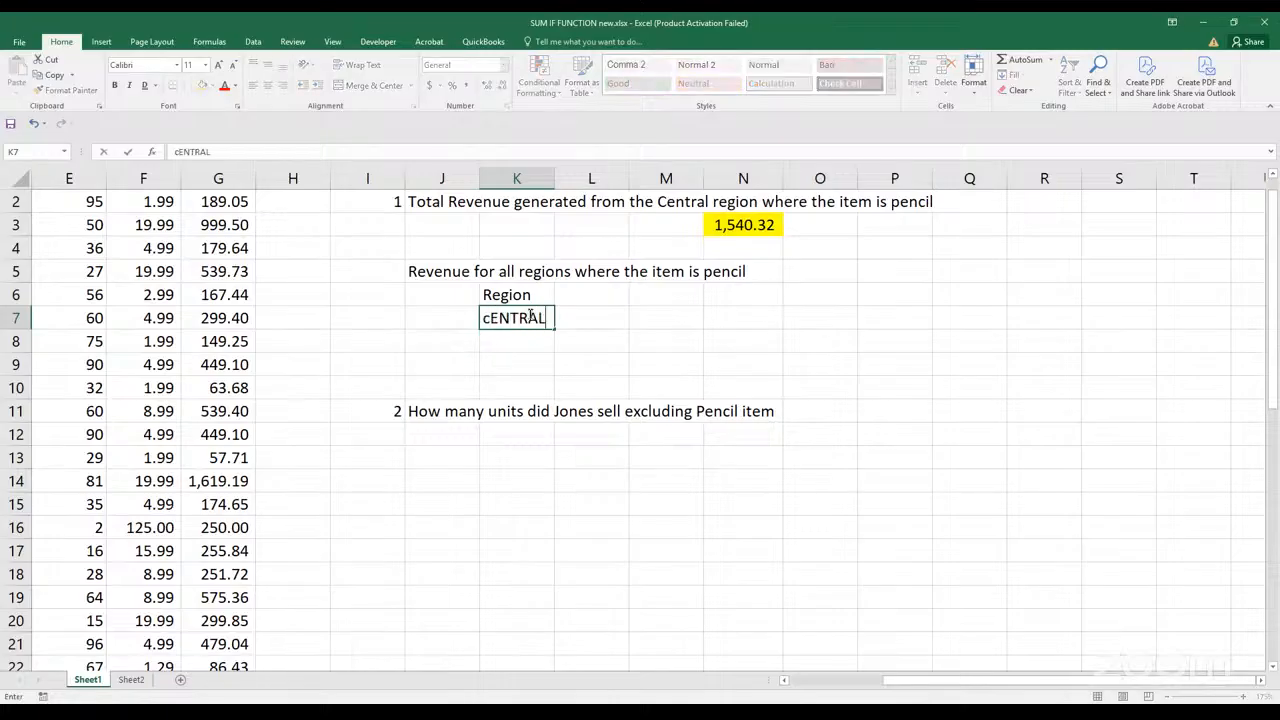
key("Return")
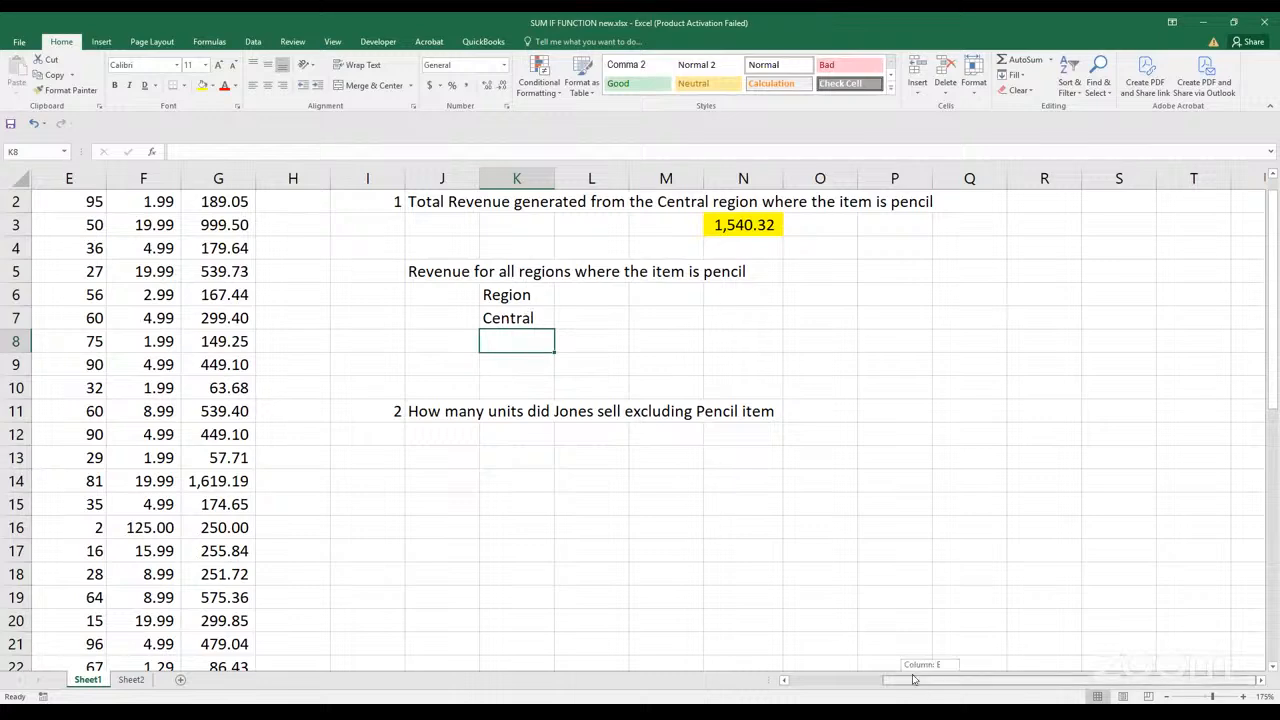
Complete the region list by entering West in K8 and East in K9
scroll(735, 600, "left", 4)
left_click_drag(733, 623, 730, 622)
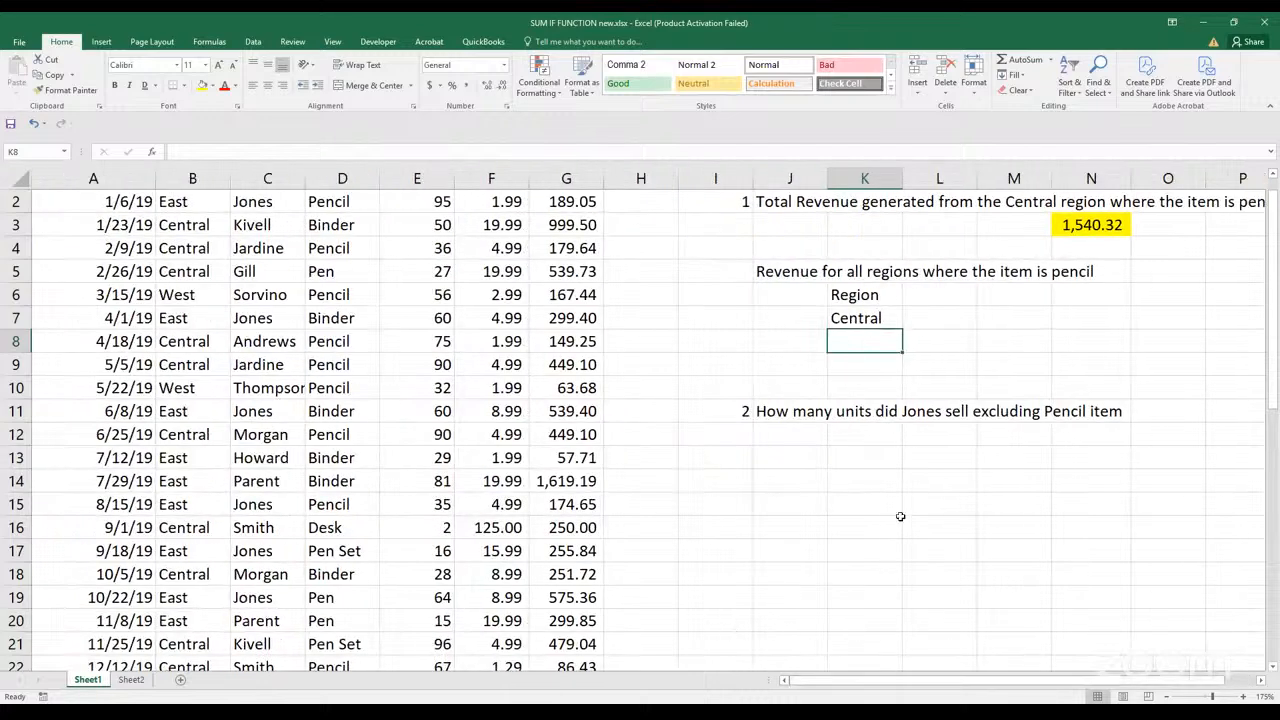
type("wEST")
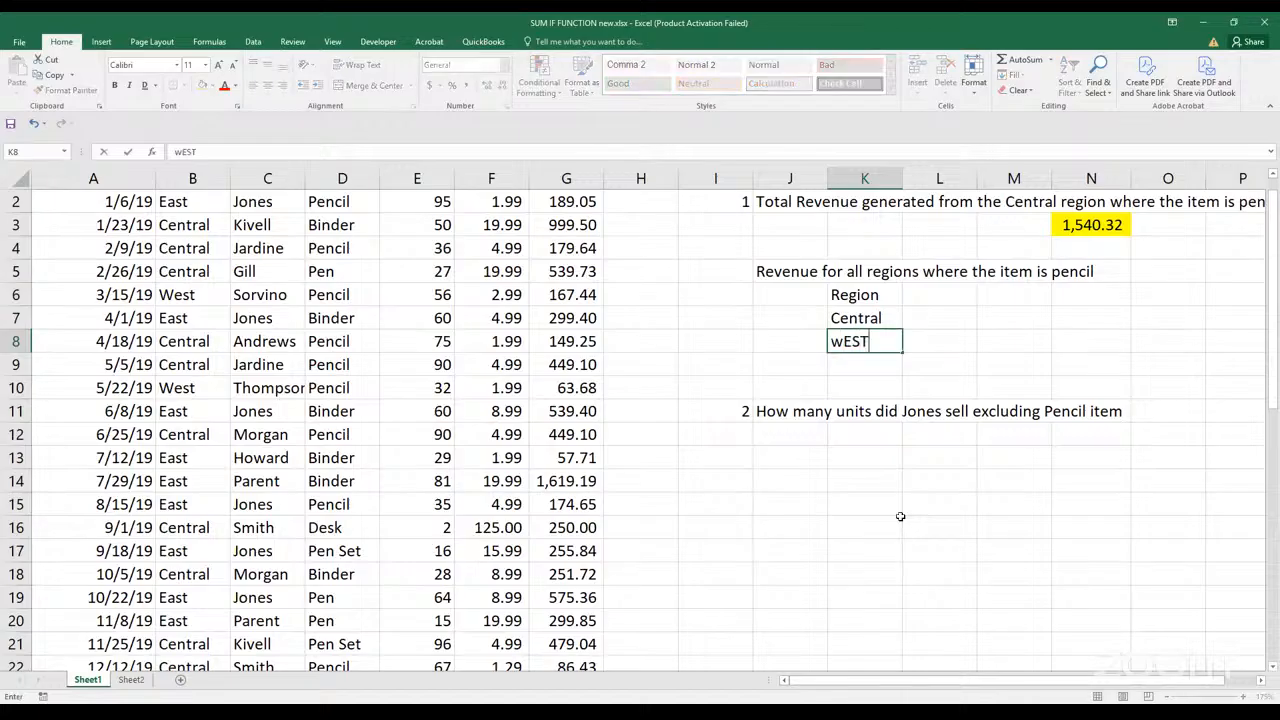
key("Return")
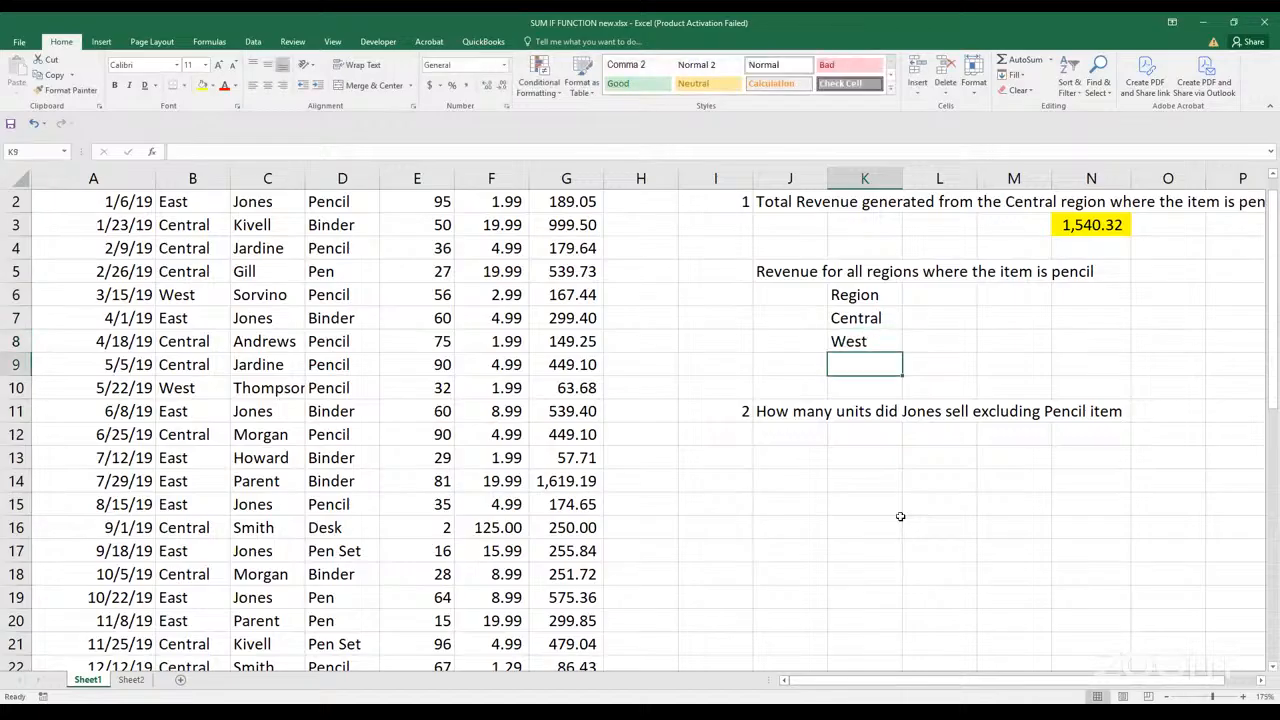
type("E")
type("ast")
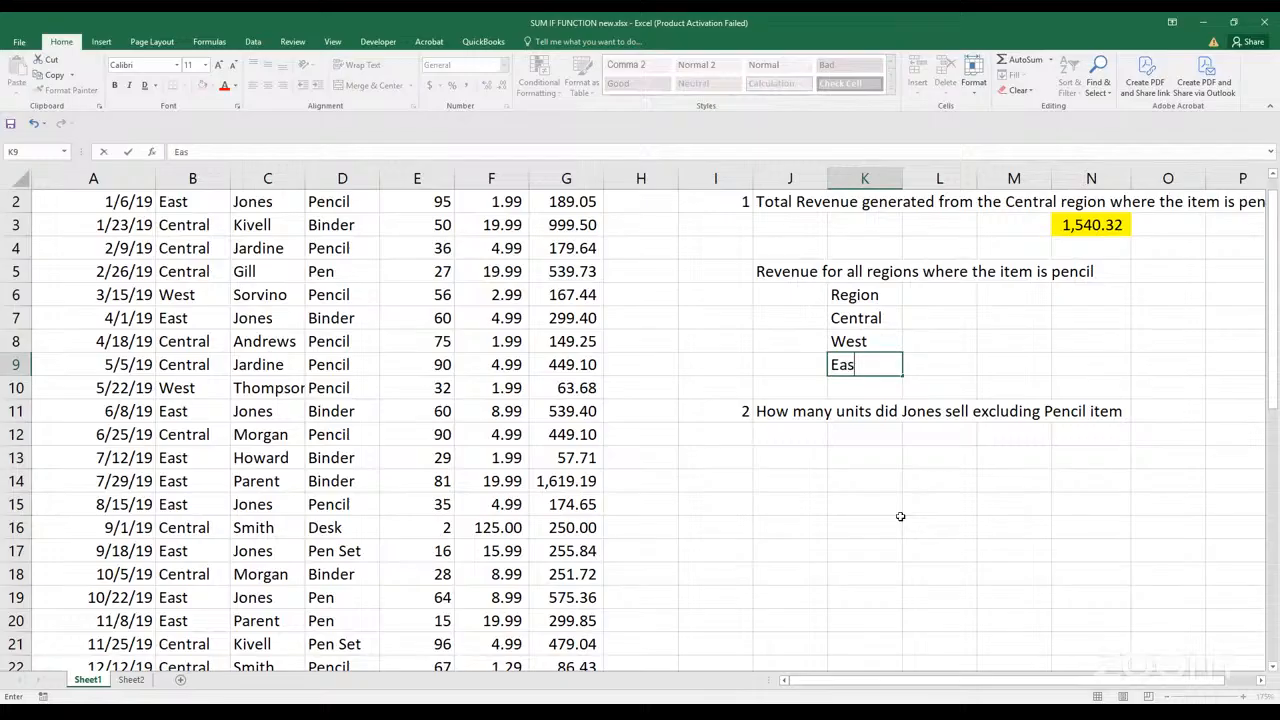
left_click(1053, 340)
Bold the Region heading in K6 and add a bold Revenue heading in L6
left_click(835, 295)
key("ctrl+b")
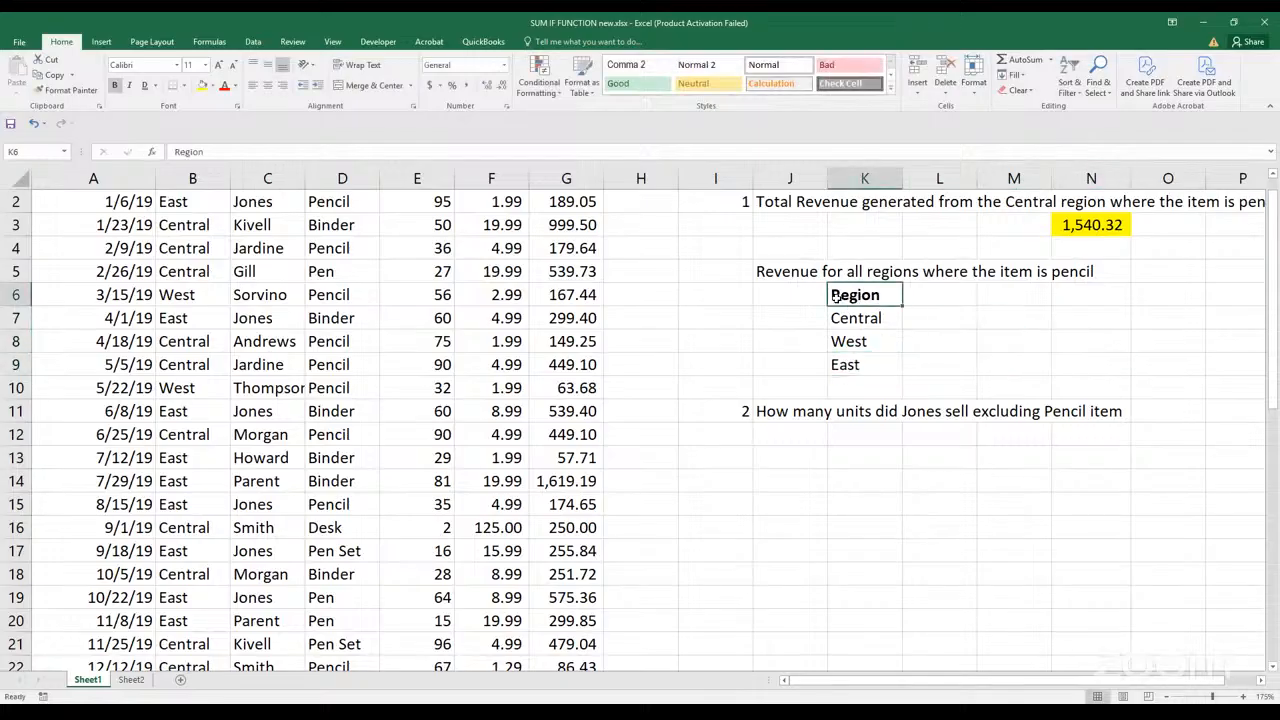
left_click(965, 298)
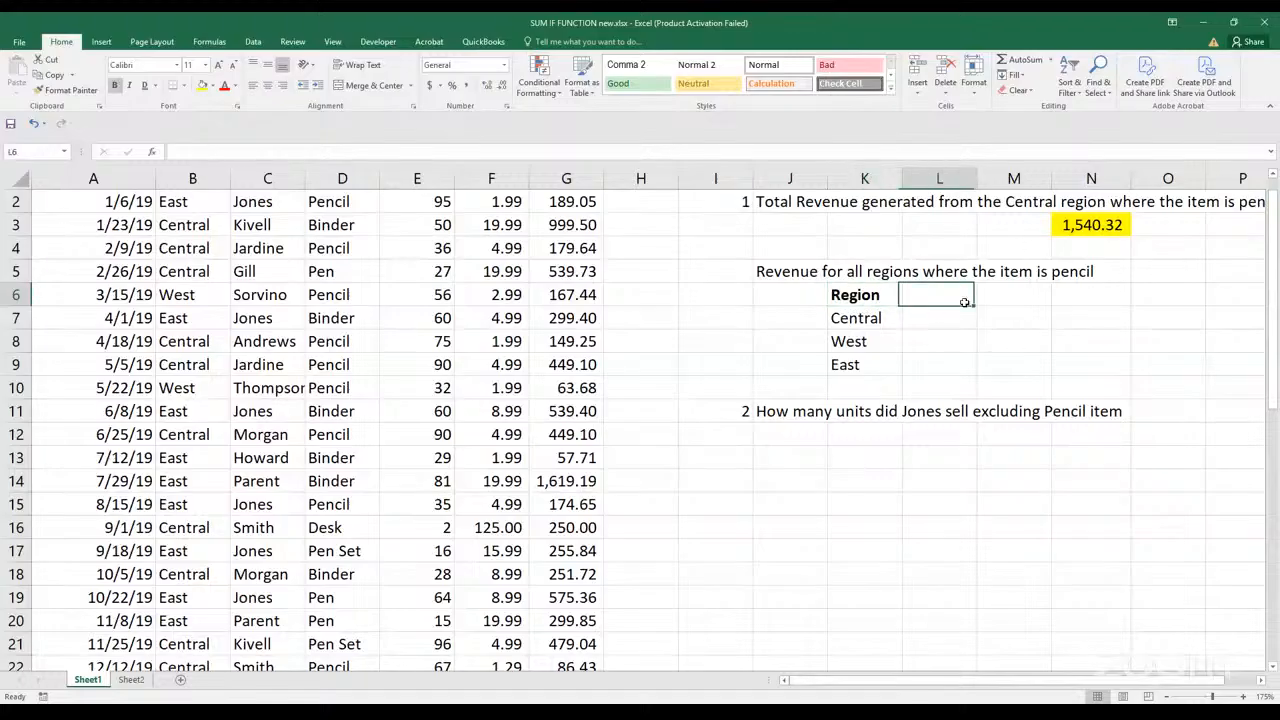
type("Penci")
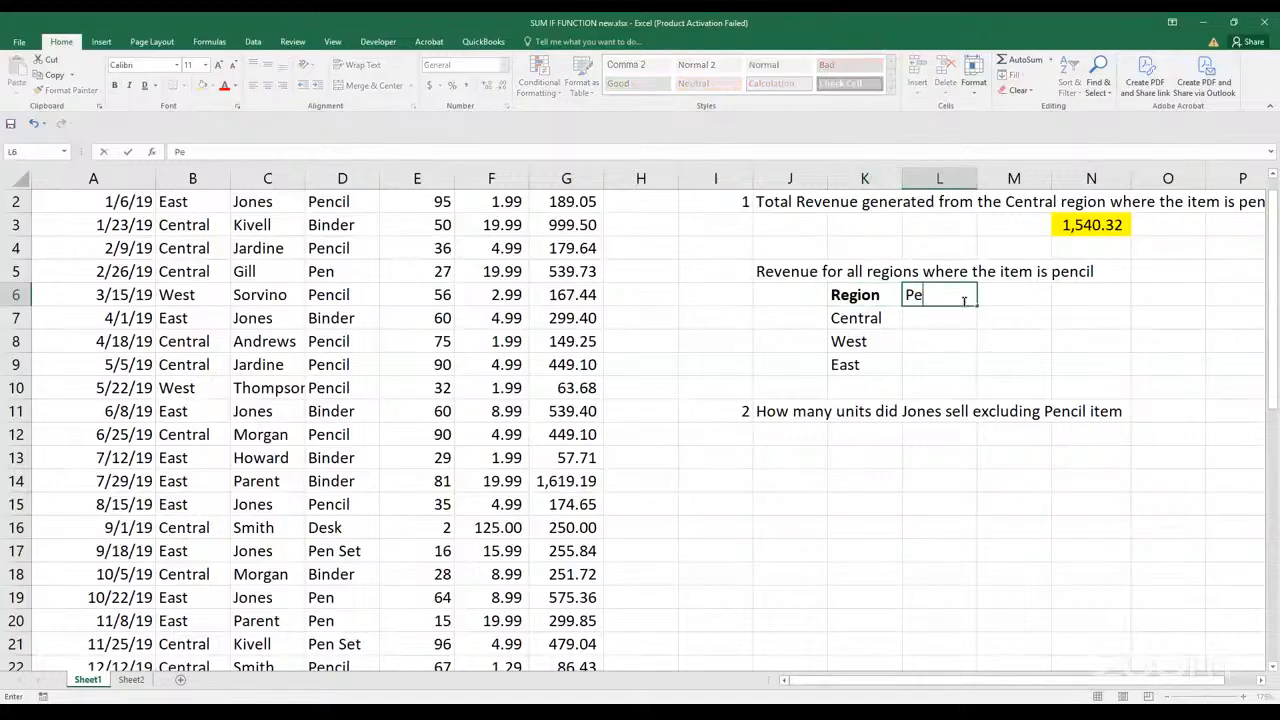
key("BackSpace")
key("BackSpace")
key("BackSpace")
key("BackSpace")
key("BackSpace")
type("Revenue")
left_click(951, 320)
left_click(957, 292)
key("ctrl+b")
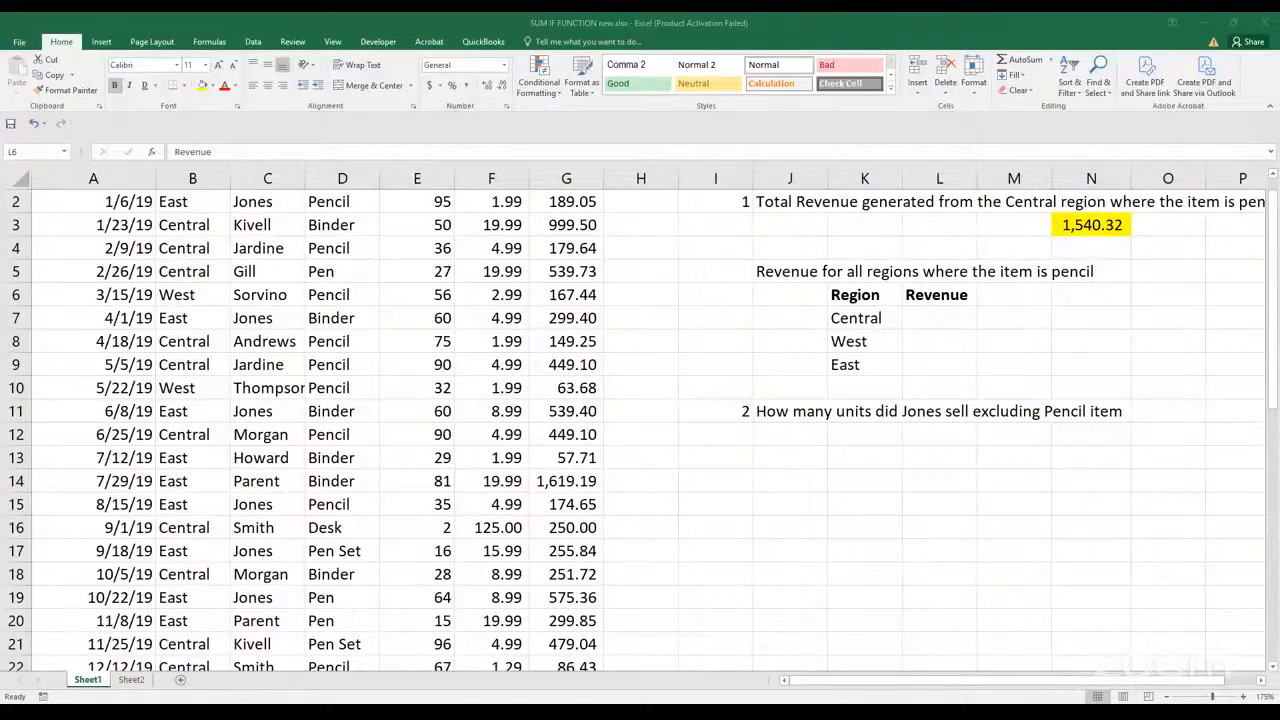
Start a SUMIFS formula in L7 with the Revenue values G2:G44 as the sum range
key("alt+Tab")
left_click(934, 318)
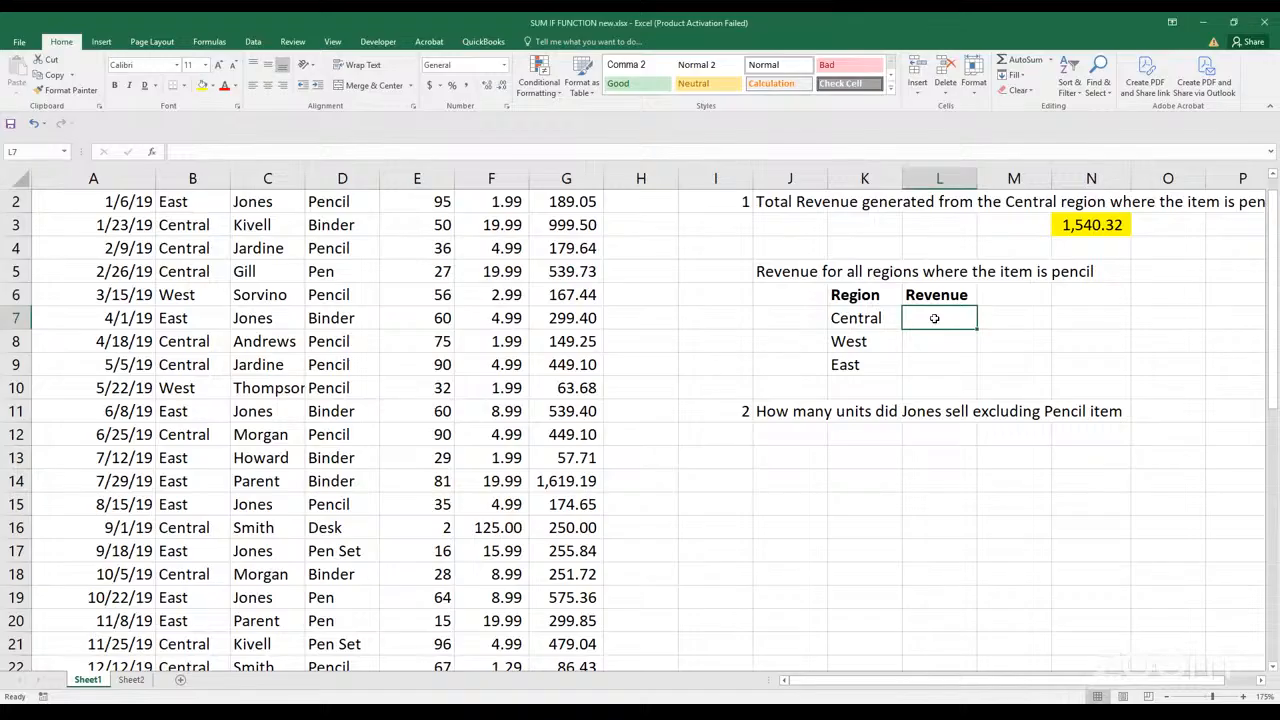
type("=")
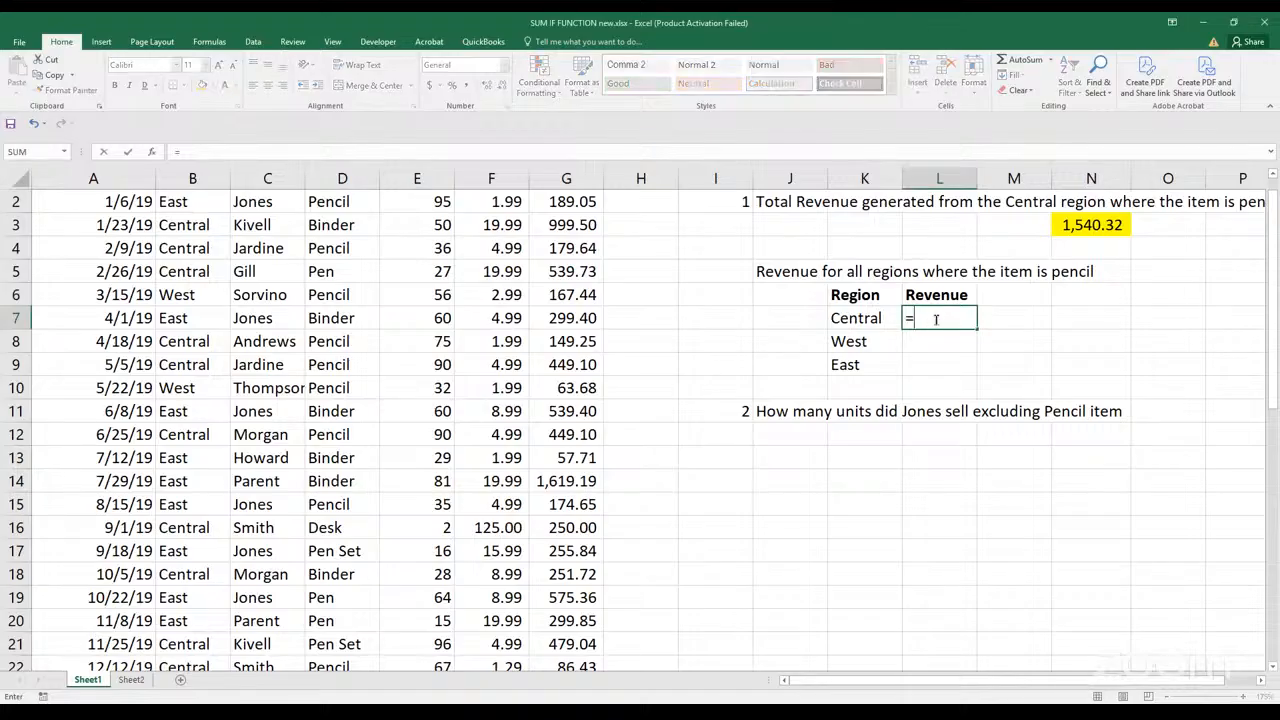
type("sumifs")
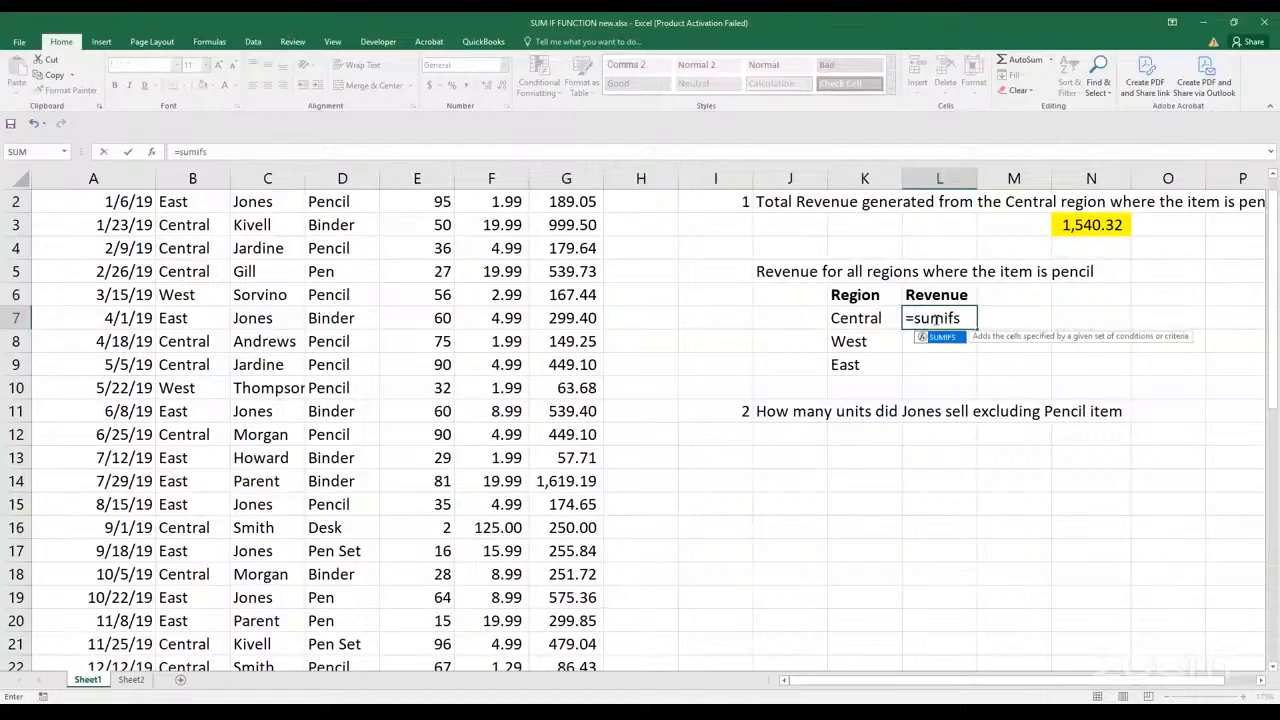
key("Tab")
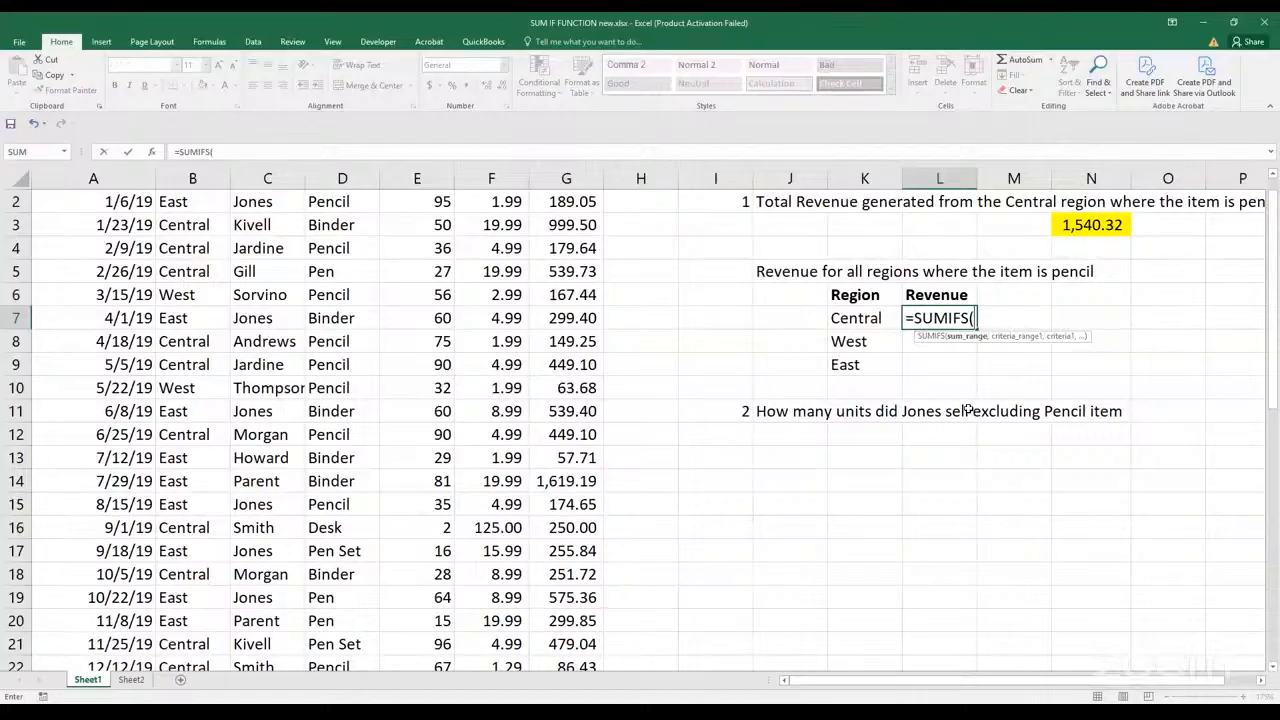
scroll(940, 460, "up", 1)
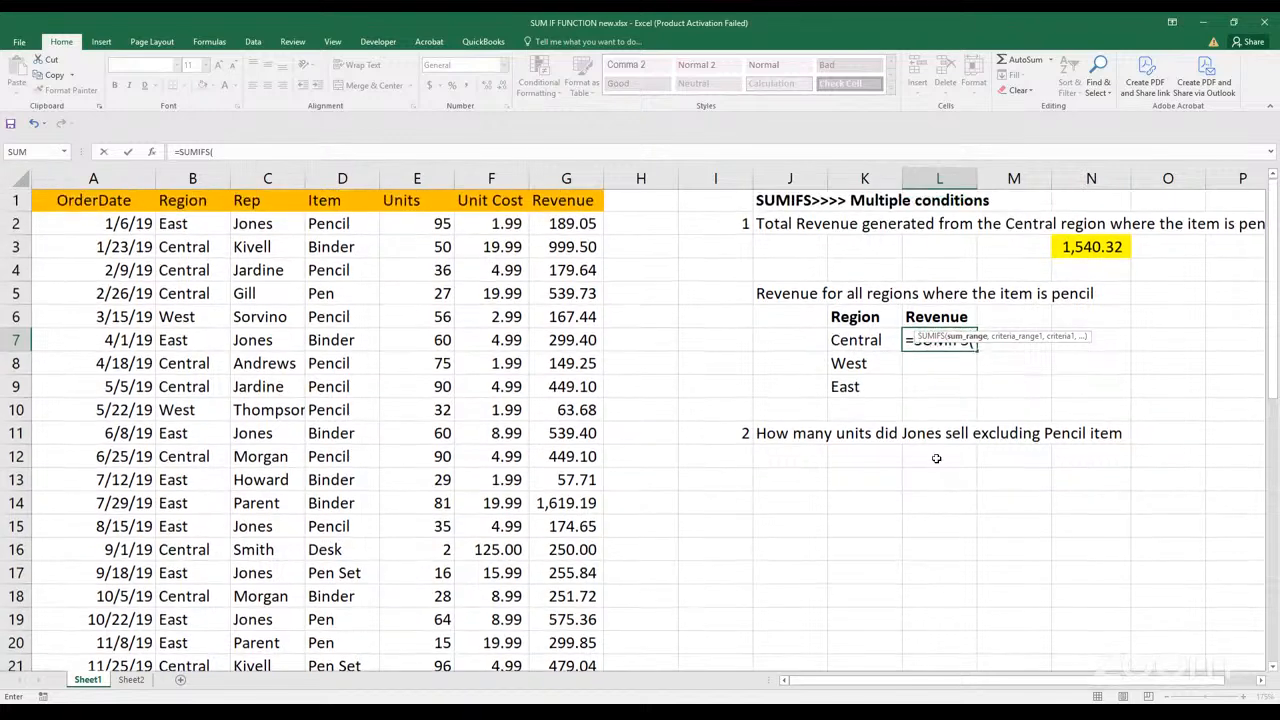
left_click(571, 227)
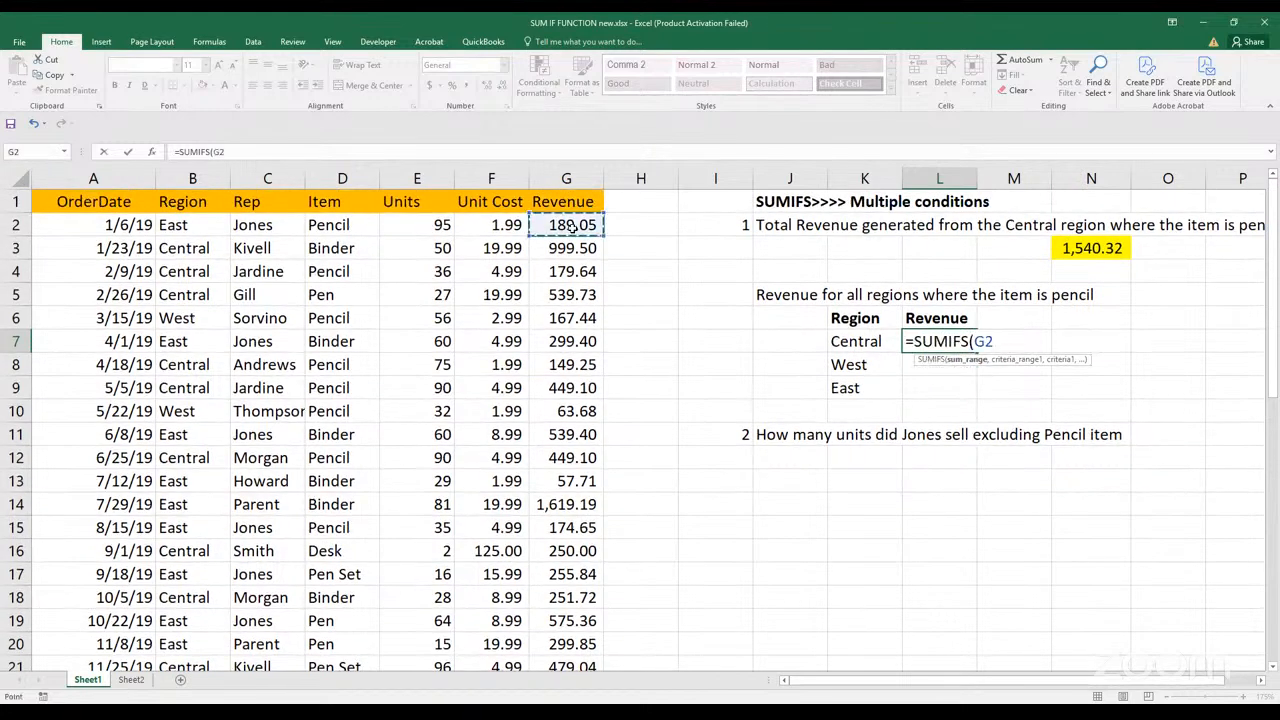
key("ctrl+shift+Down")
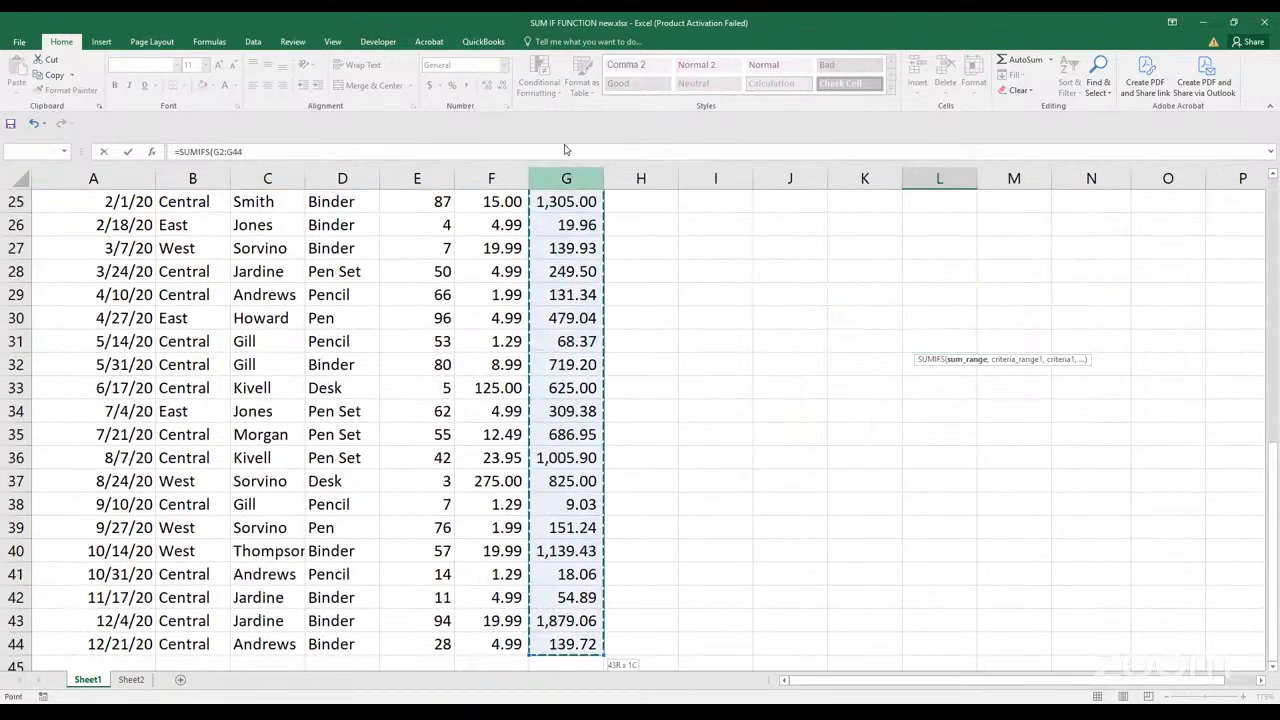
left_click(522, 154)
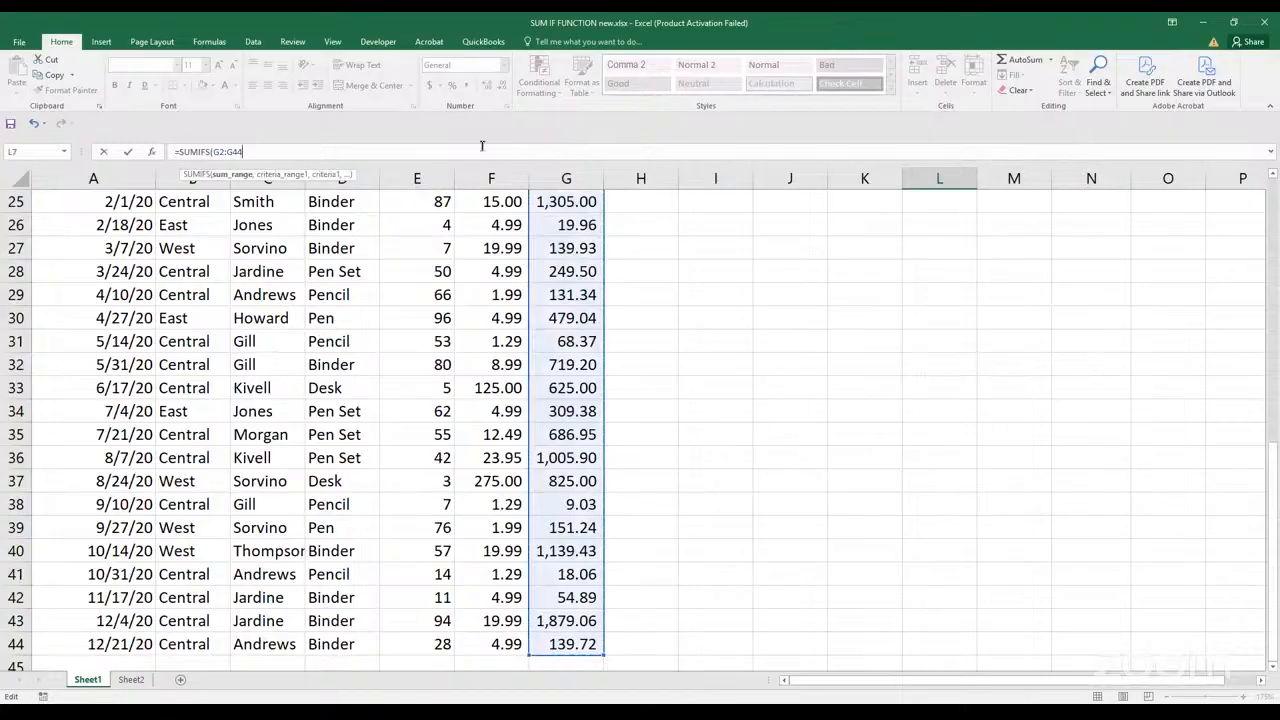
type(",")
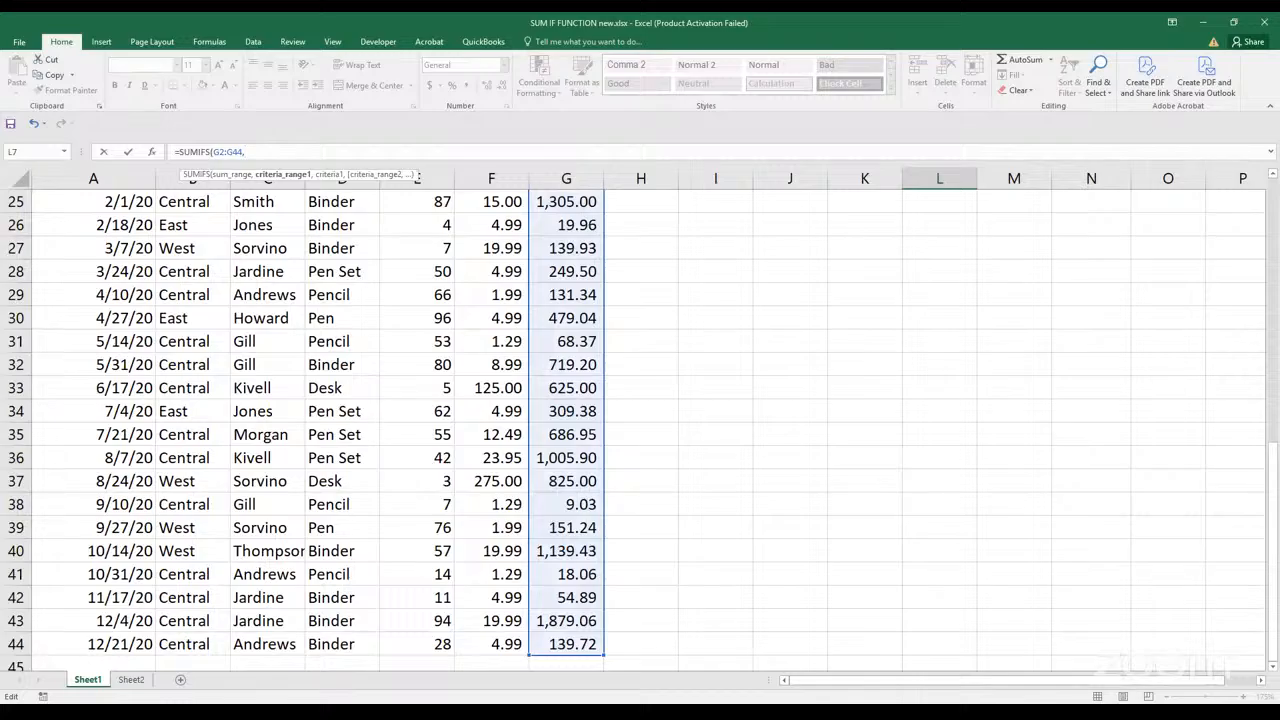
Add the first condition to the L7 formula: Region range B2:B44 with cell K7 as the criterion
left_click_drag(1277, 492, 1270, 285)
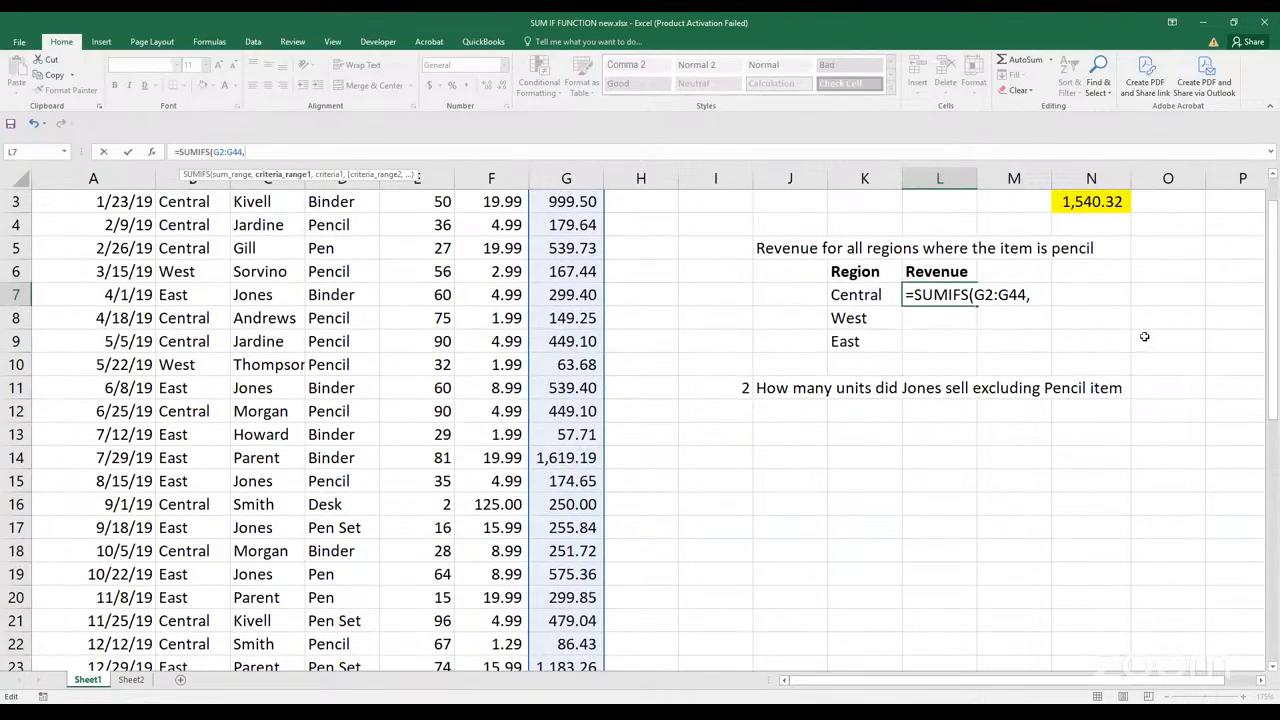
left_click_drag(1270, 372, 1270, 366)
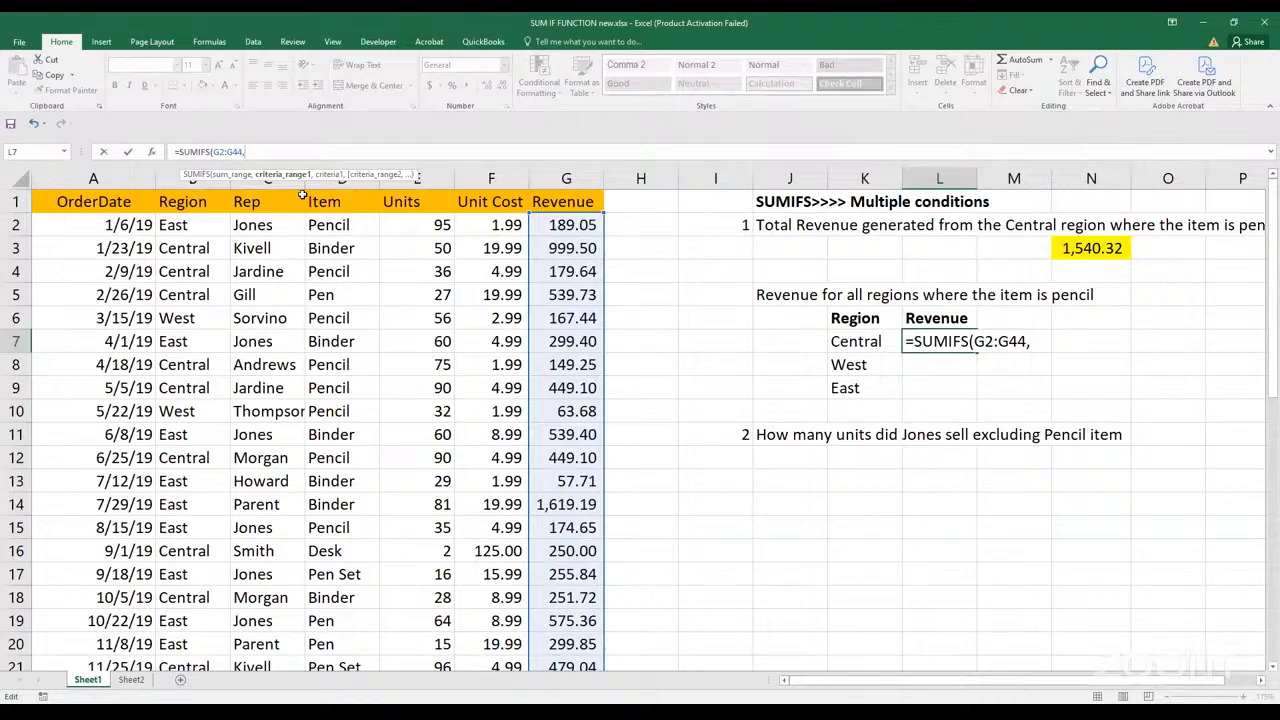
left_click(190, 226)
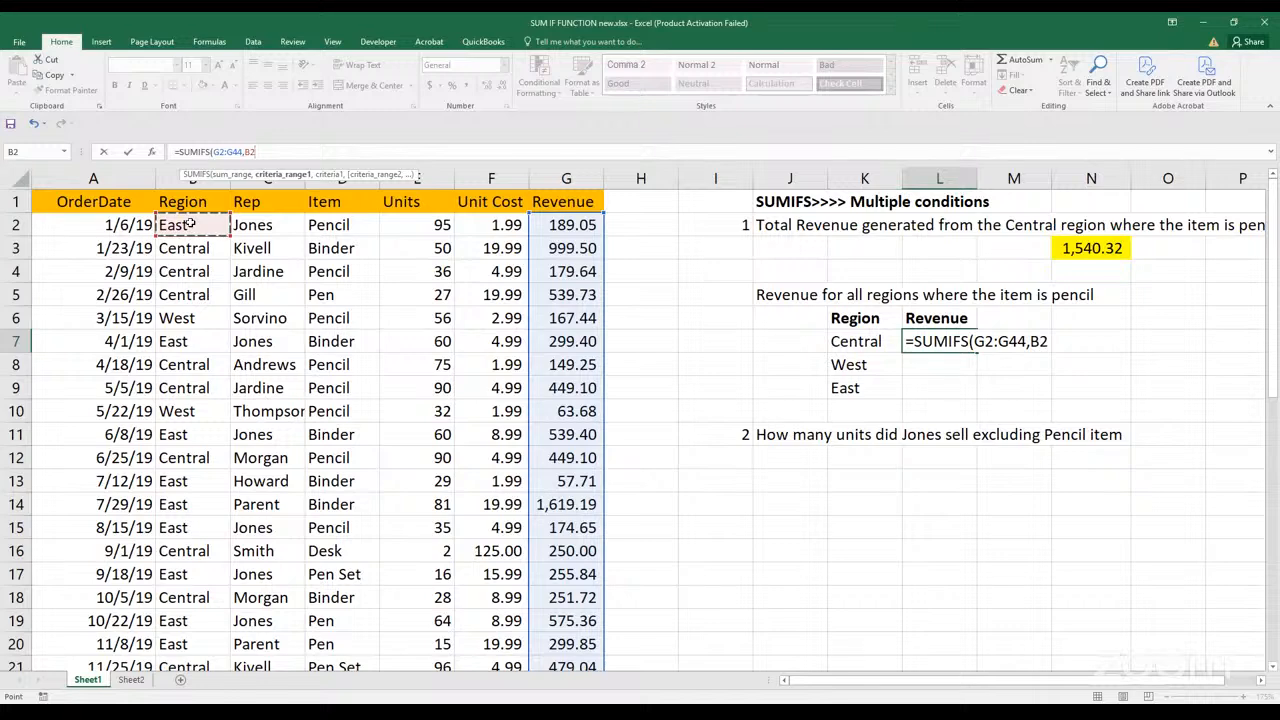
key("ctrl+shift+Down")
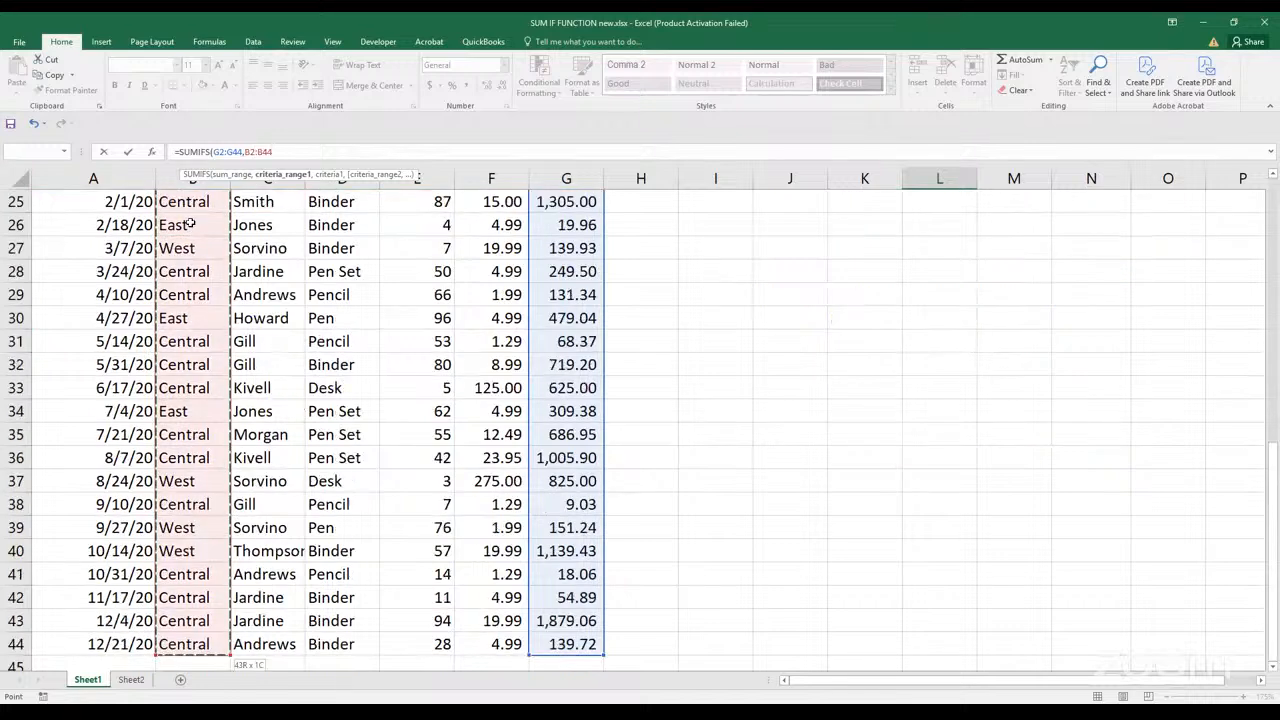
type(",")
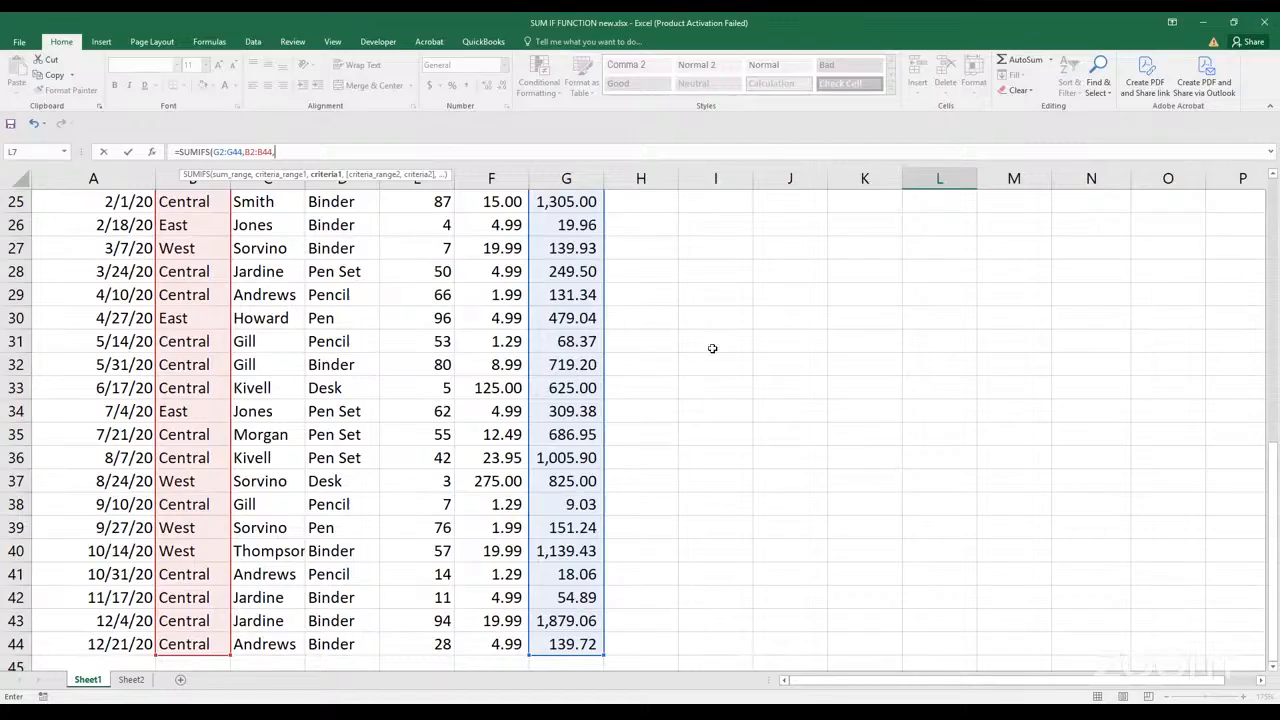
left_click_drag(1273, 522, 1273, 510)
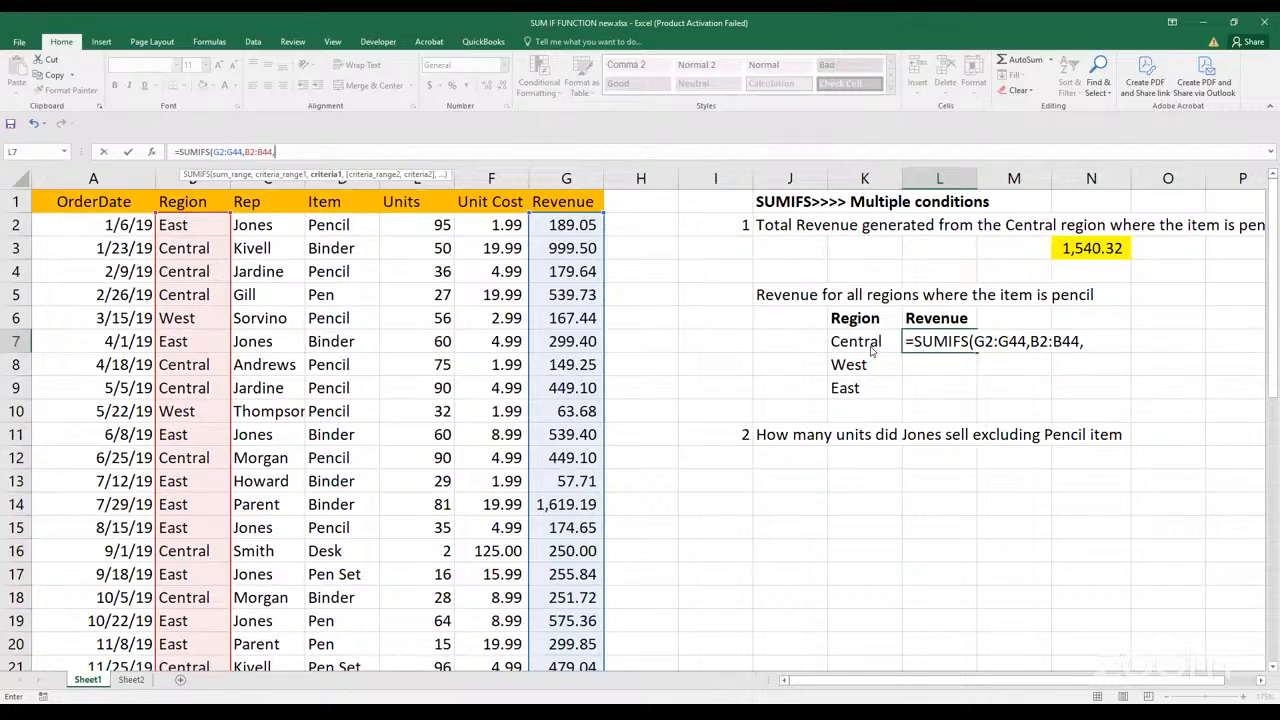
left_click(872, 350)
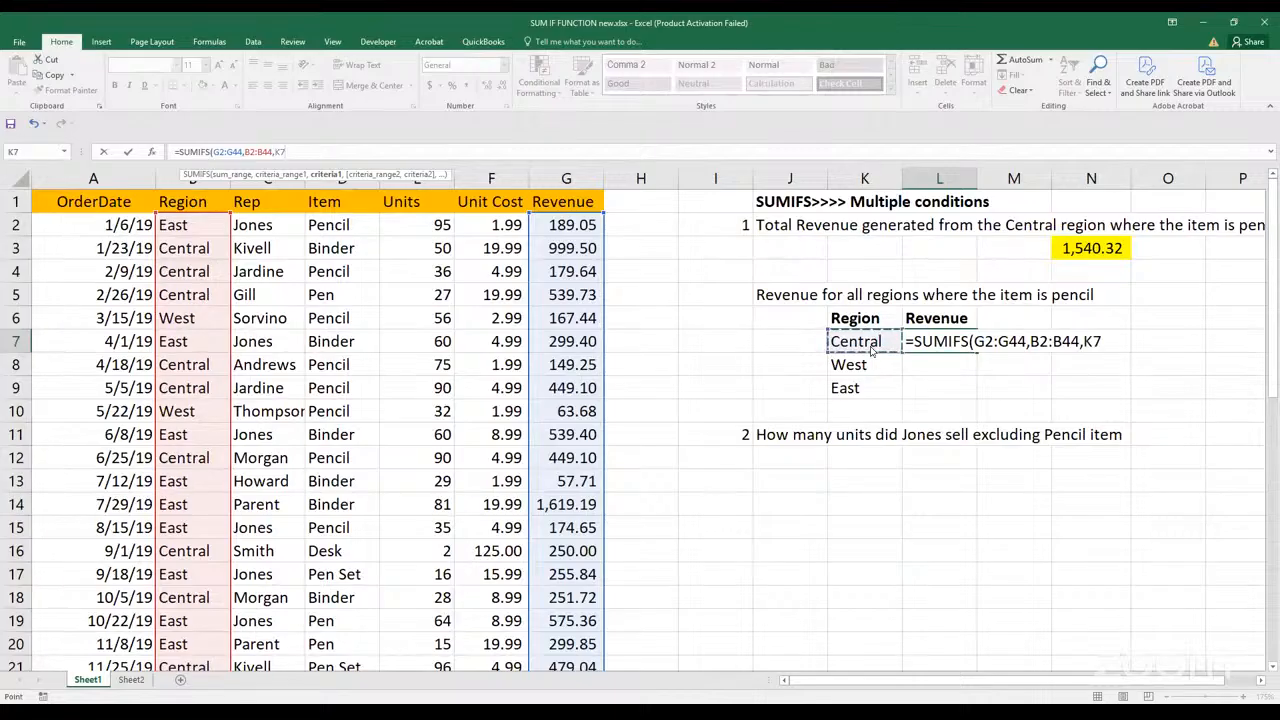
type(",")
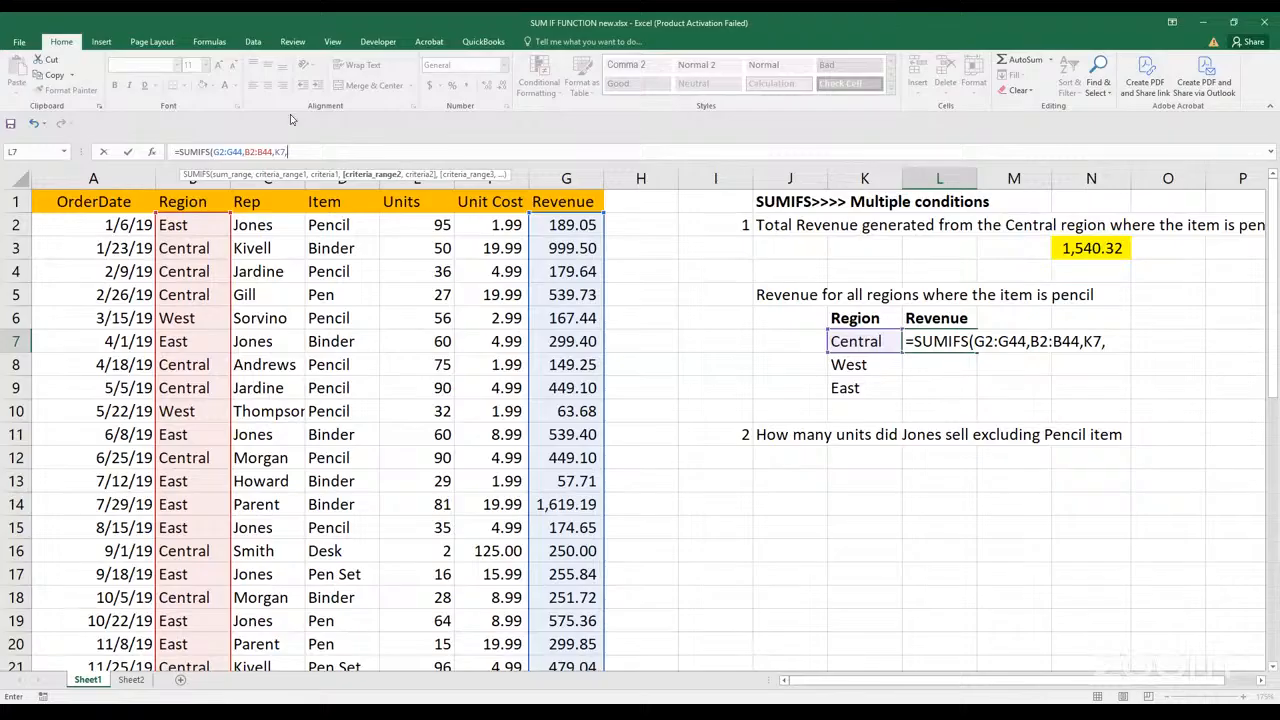
Complete the L7 formula's second condition with Item range D2:D44 and the criterion "Pencil"
left_click(328, 226)
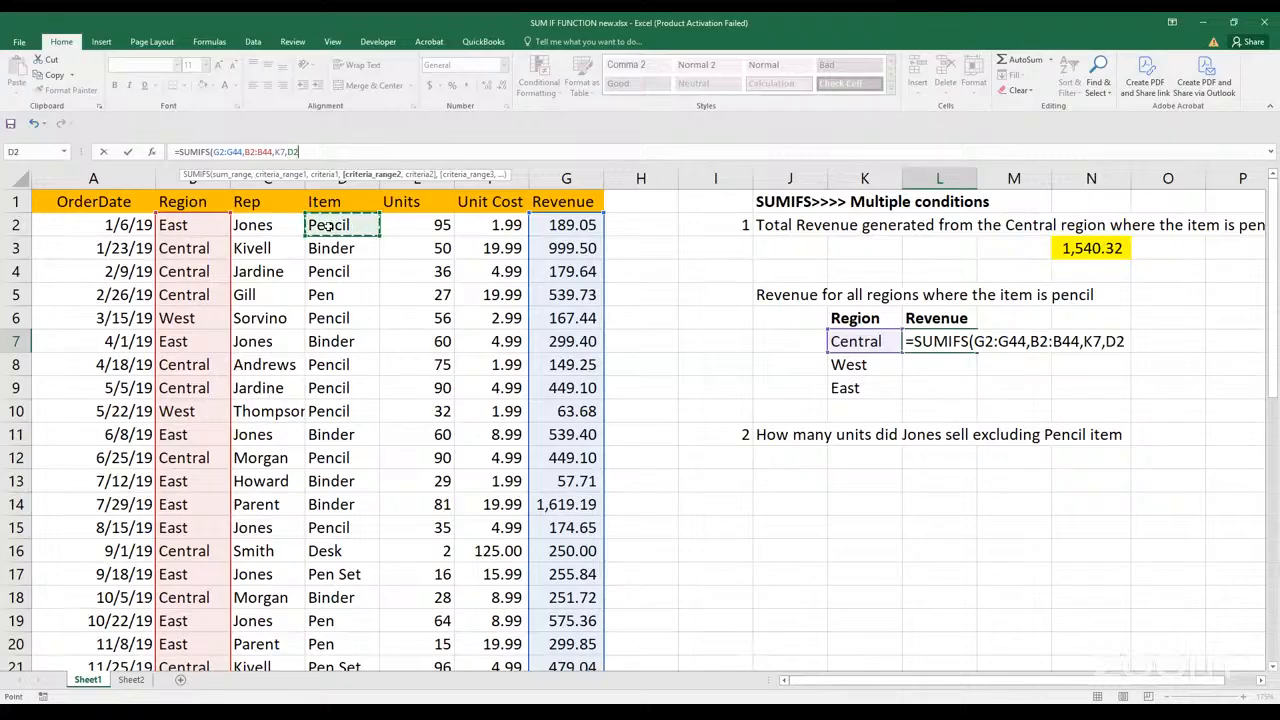
key("ctrl+shift+Down")
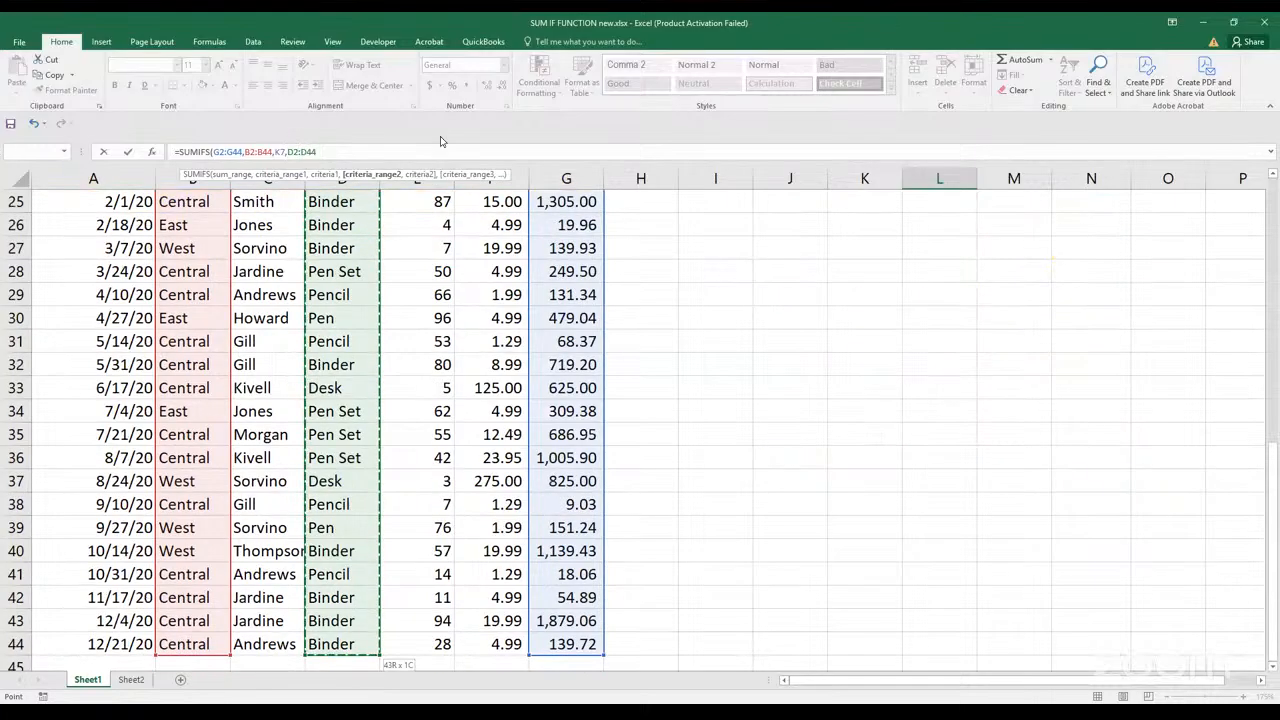
type(",")
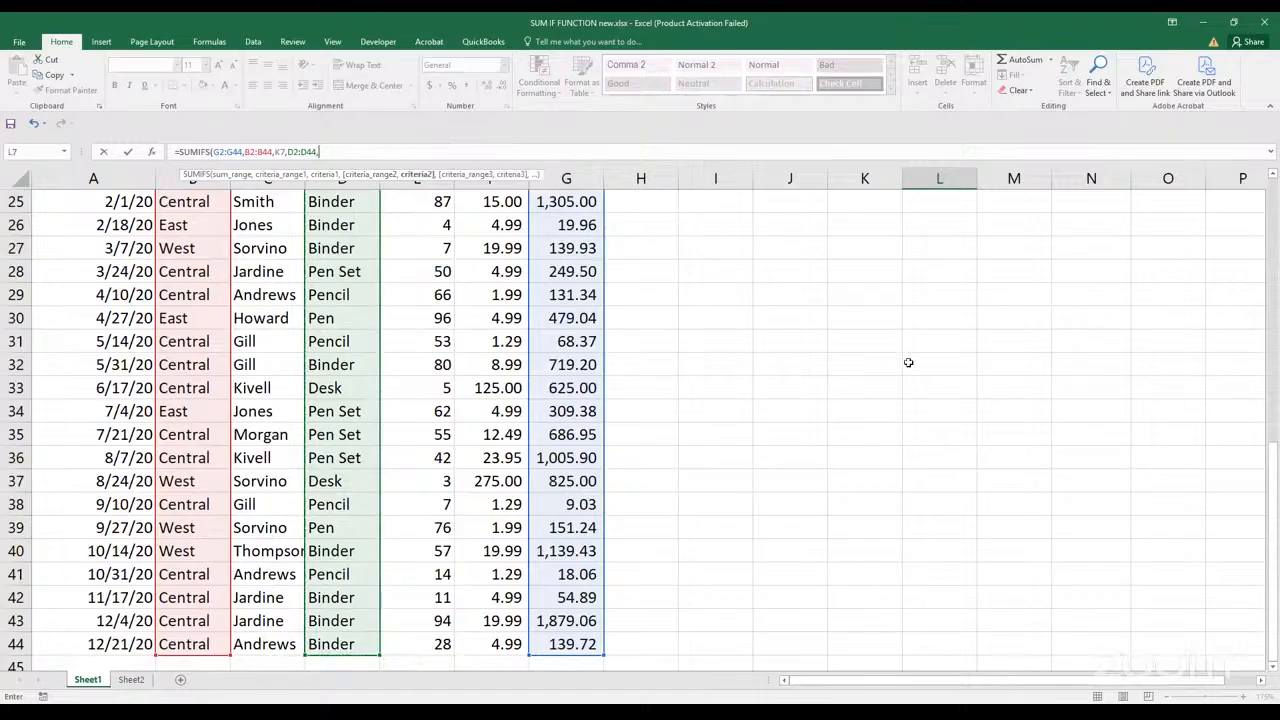
left_click_drag(1273, 515, 1273, 122)
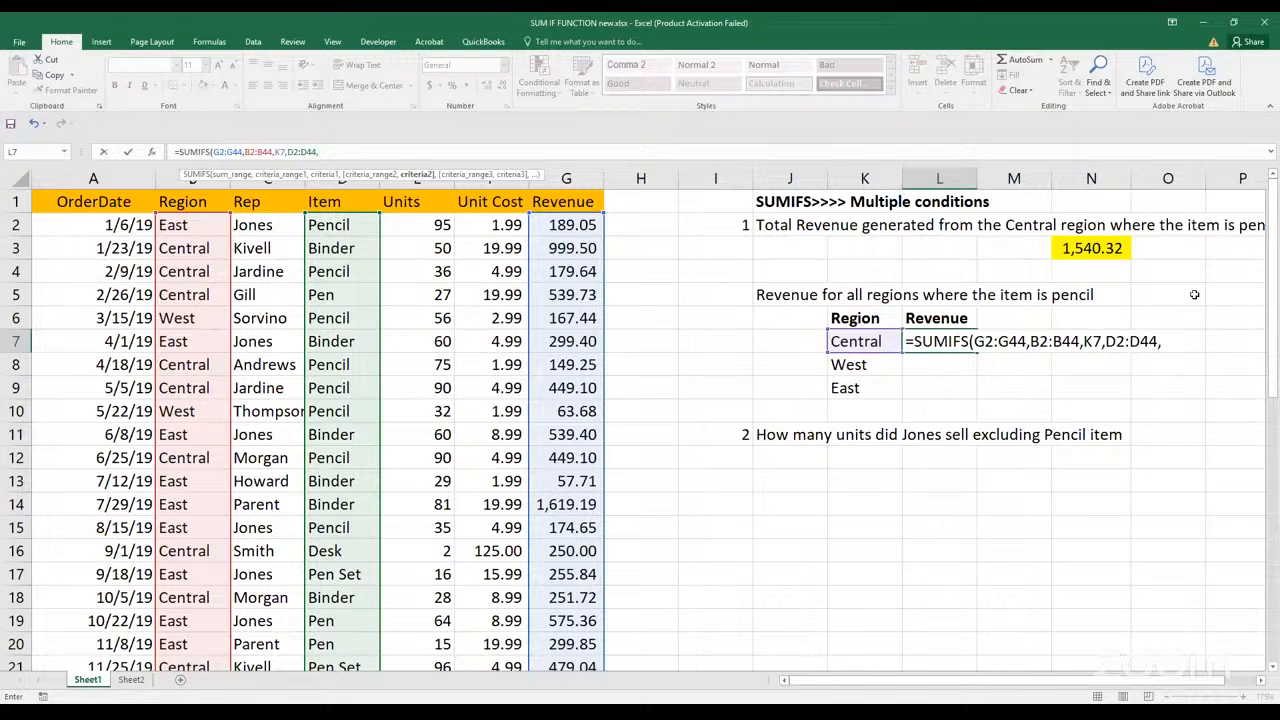
type("\"Pencil\")")
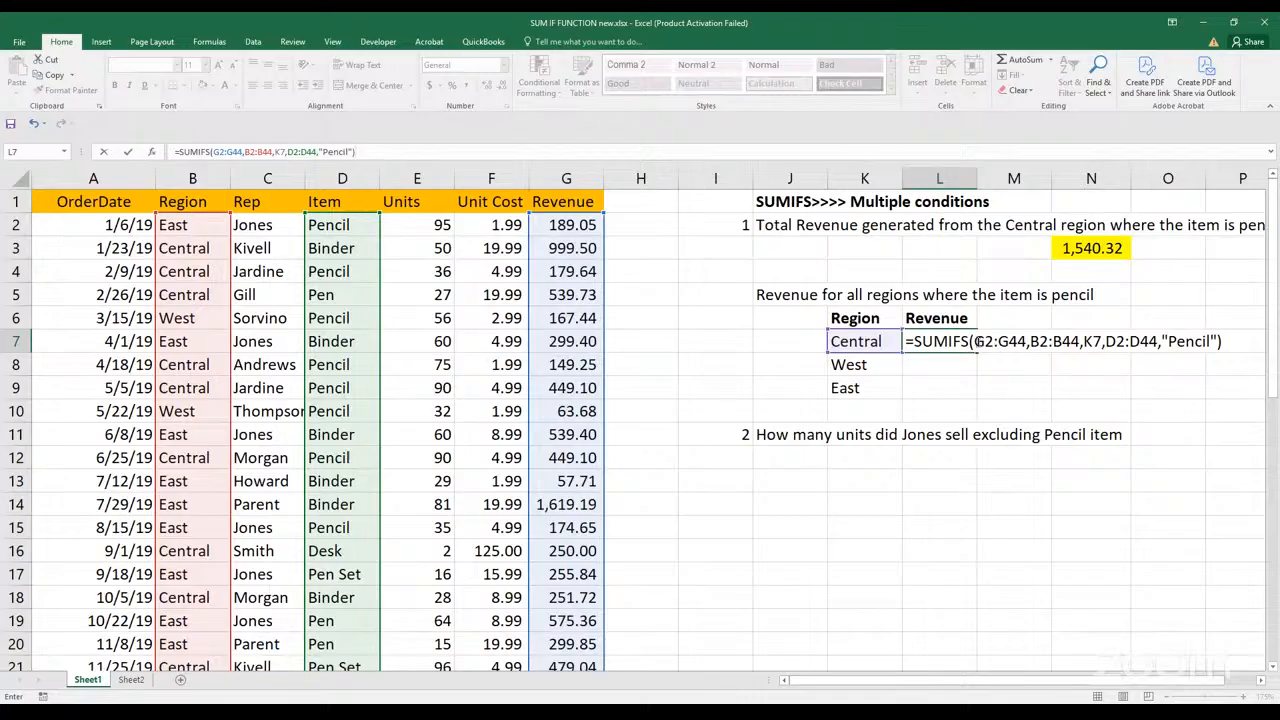
Make the G2:G44, B2:B44 and D2:D44 ranges in the L7 formula absolute and enter the formula
left_click_drag(975, 341, 1027, 341)
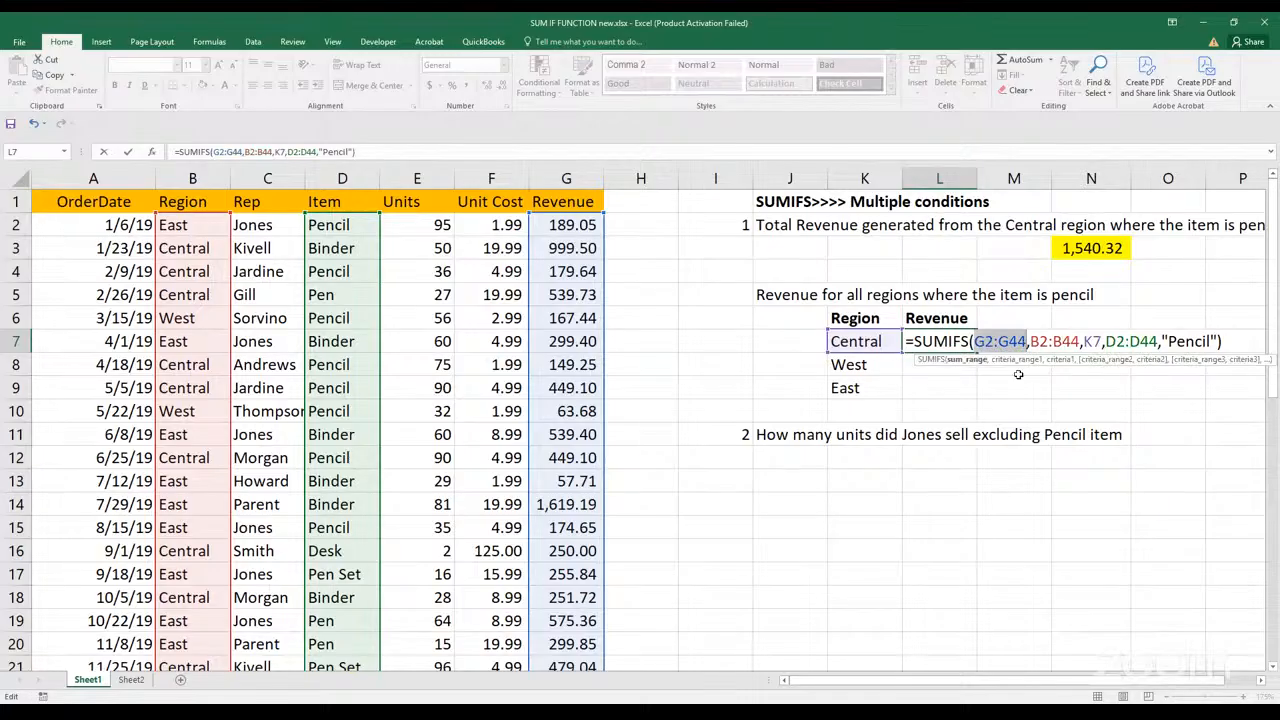
key("F4")
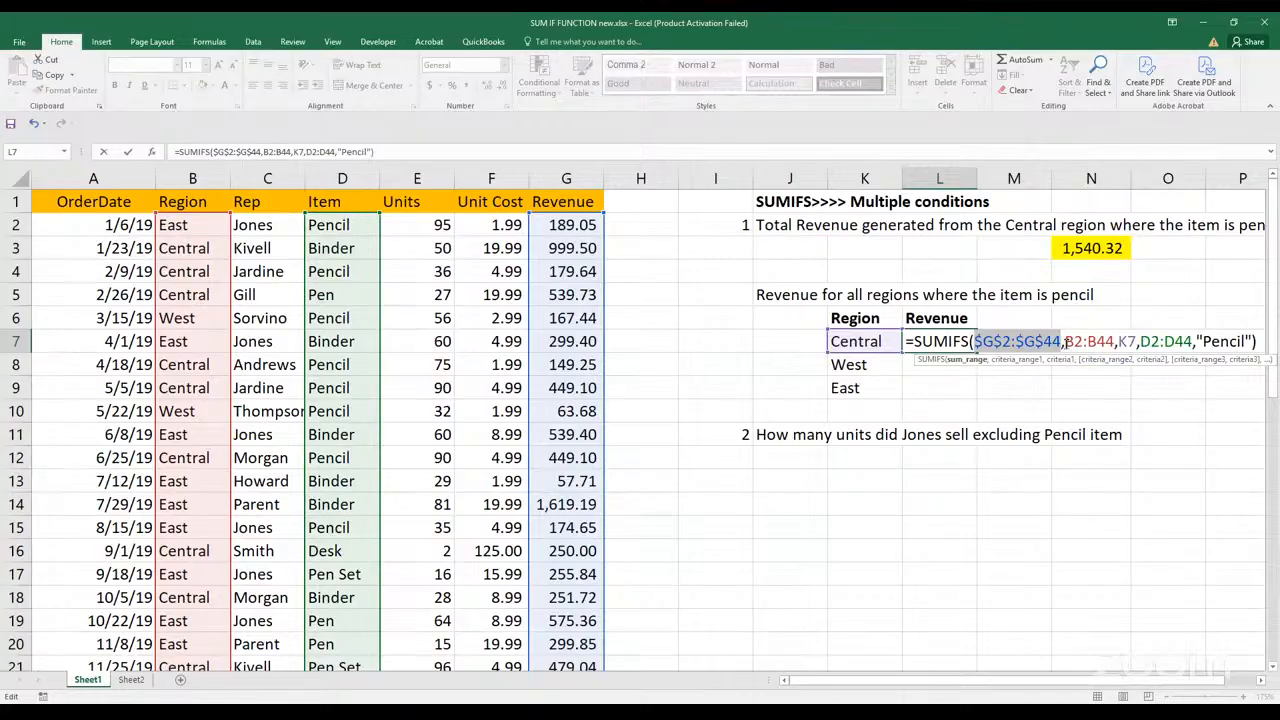
left_click_drag(1064, 341, 1110, 341)
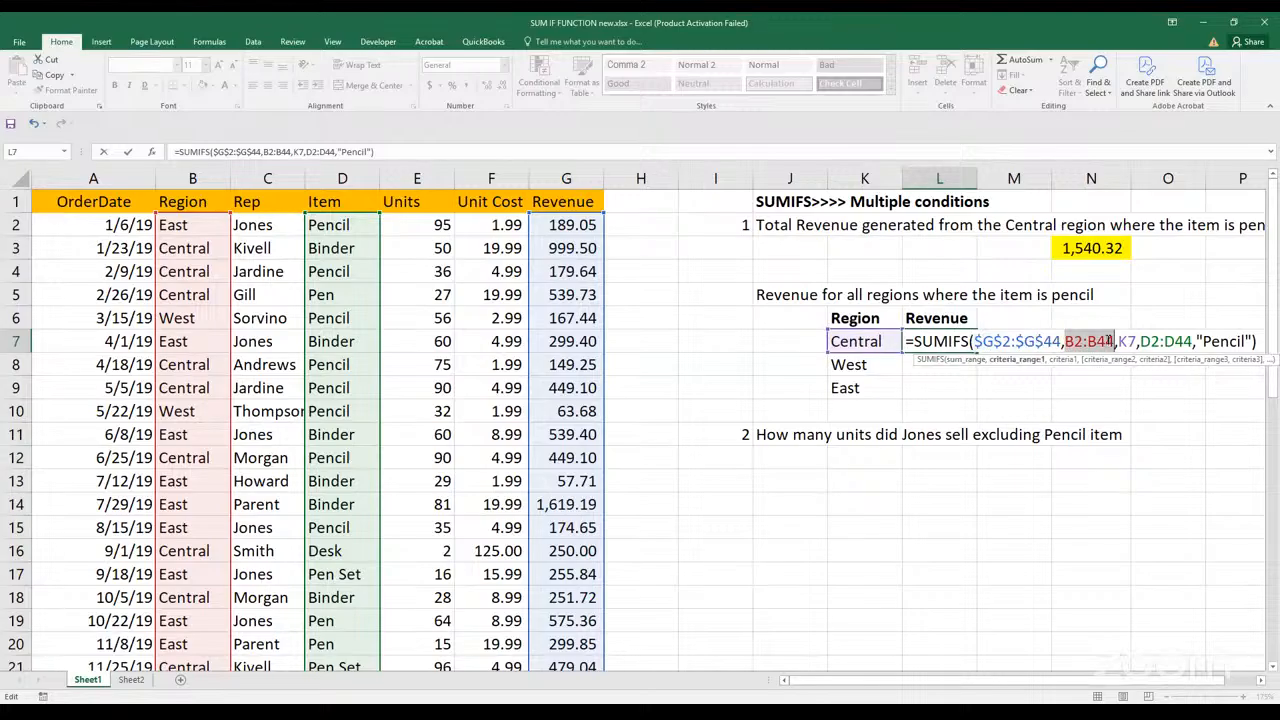
key("F4")
left_click_drag(1176, 341, 1226, 341)
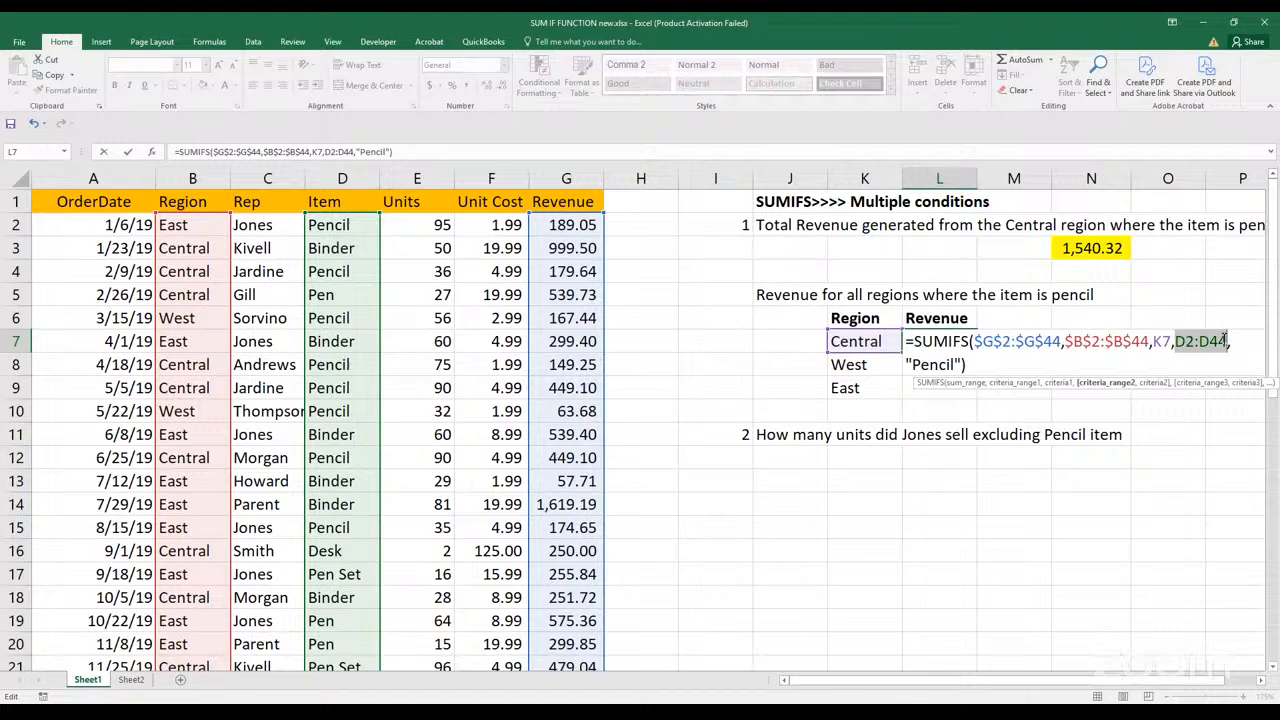
key("F4")
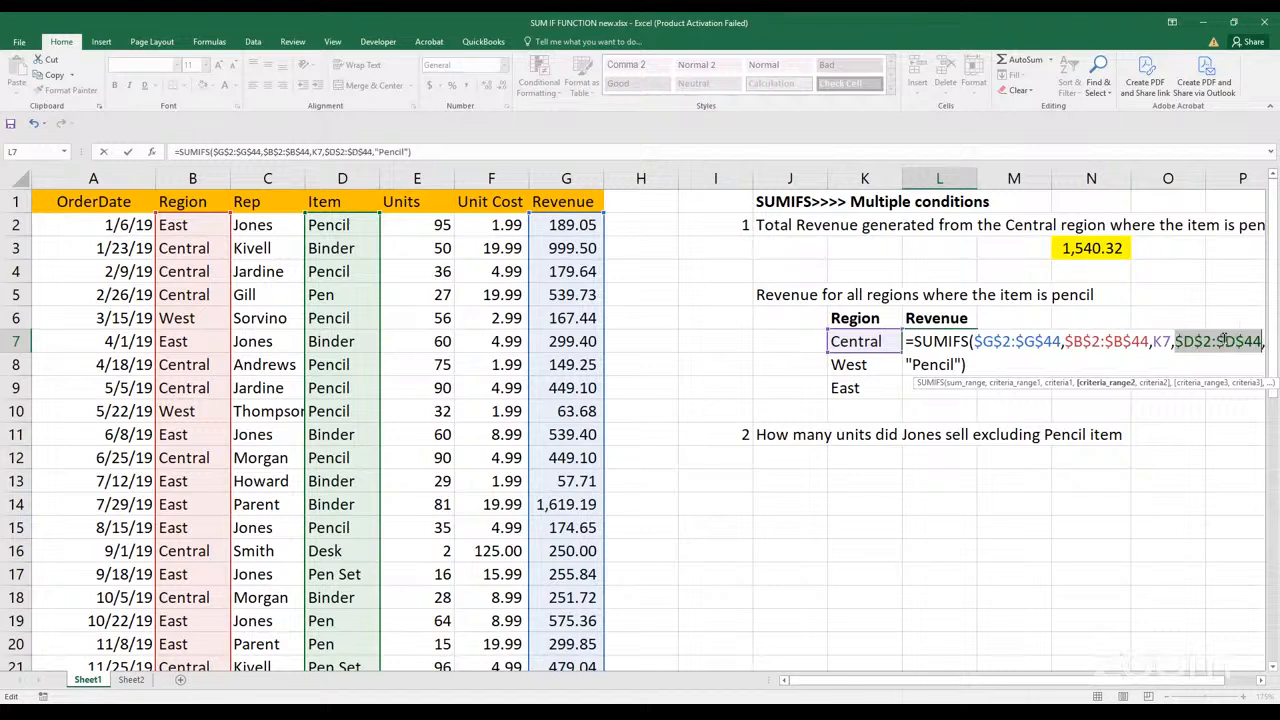
key("Return")
Fill the L7 revenue formula down to the West and East rows through L9
left_click(970, 344)
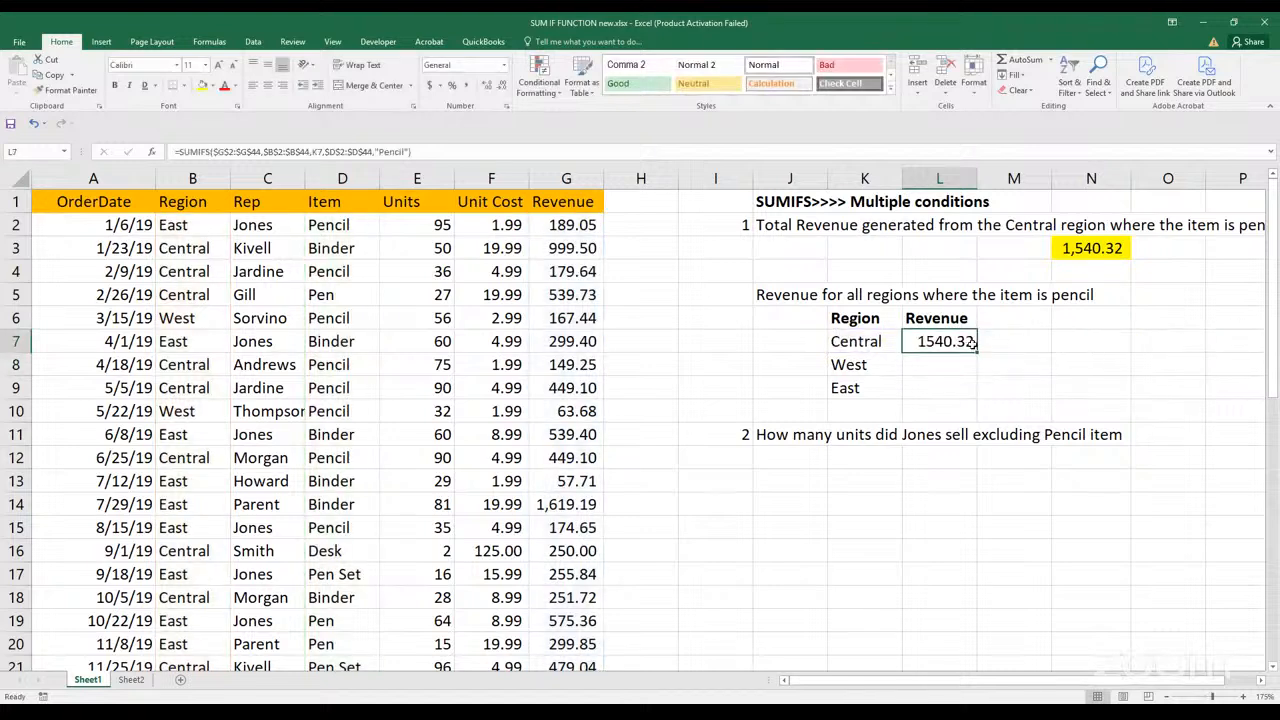
double_click(976, 348)
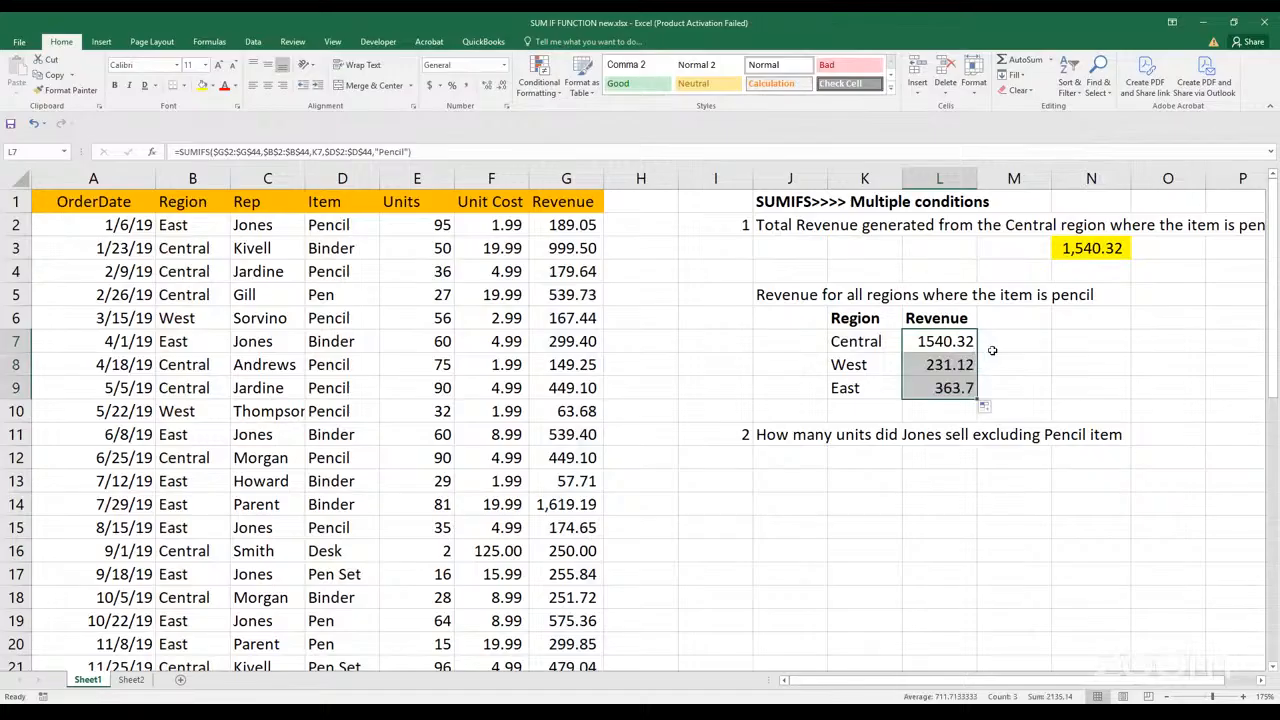
left_click(1062, 356)
Convert the region revenue range K6:L9 into a table with headers
left_click_drag(852, 318, 958, 390)
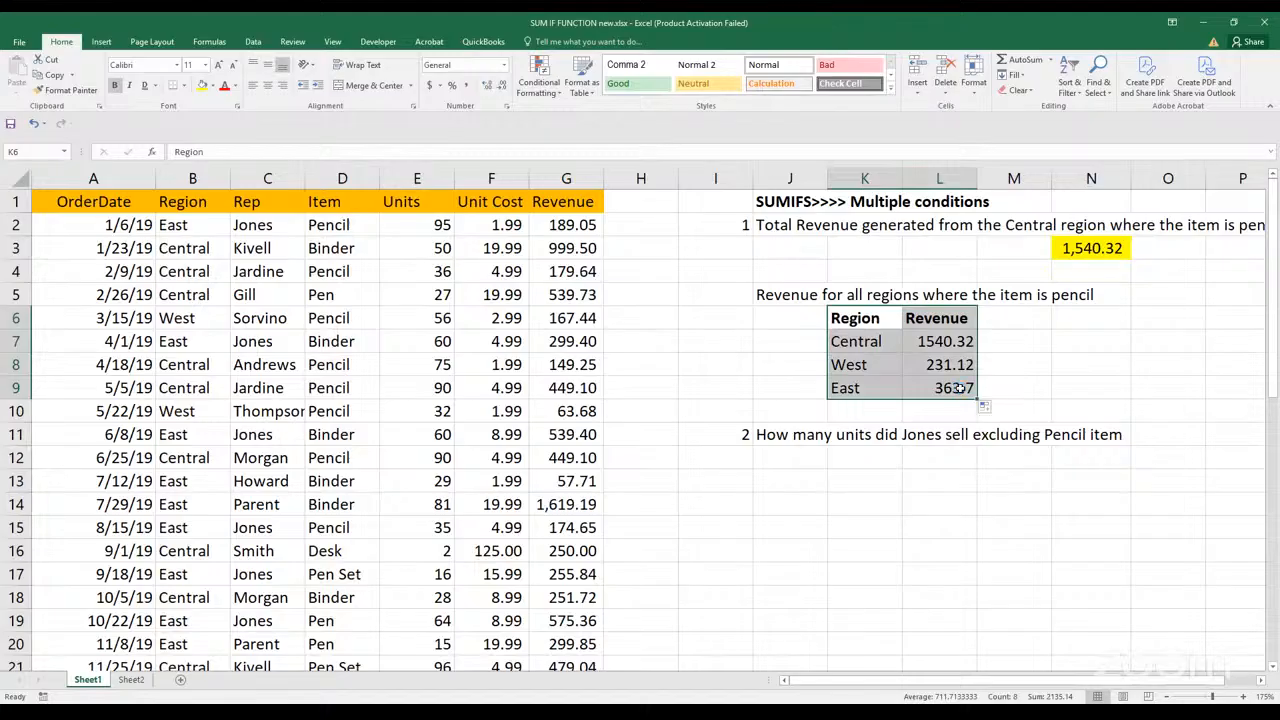
key("ctrl+t")
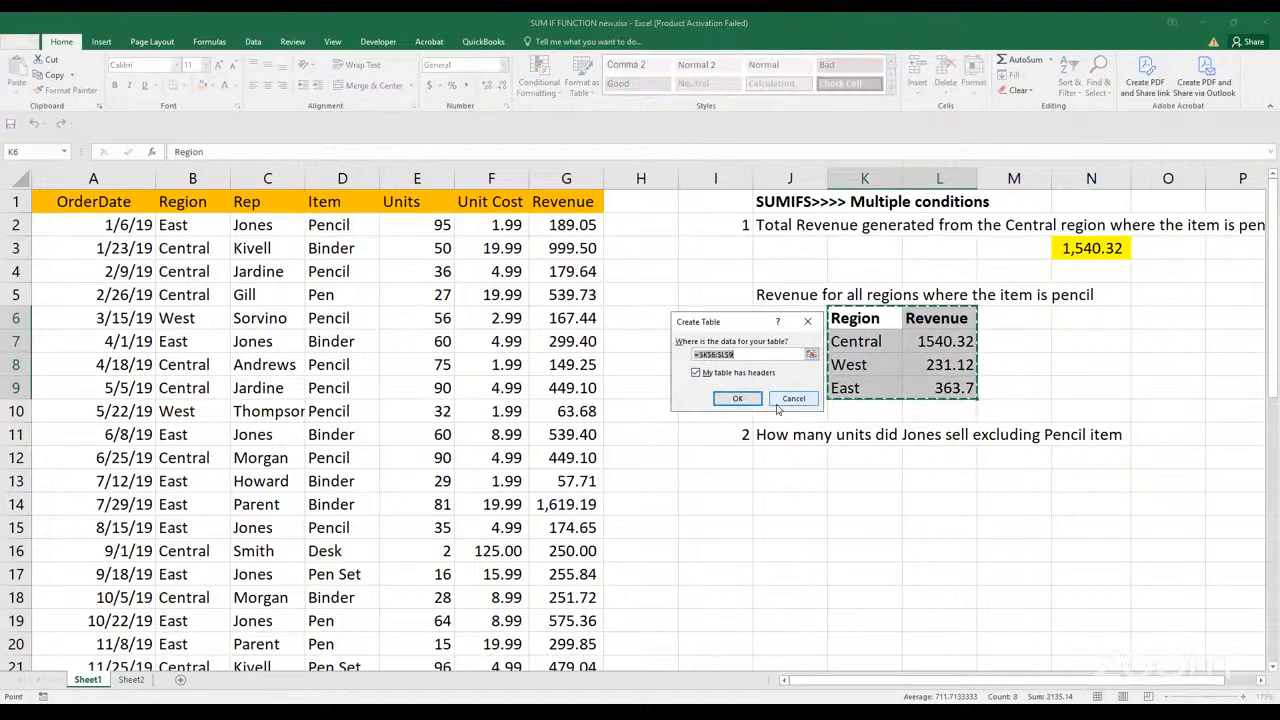
left_click(754, 397)
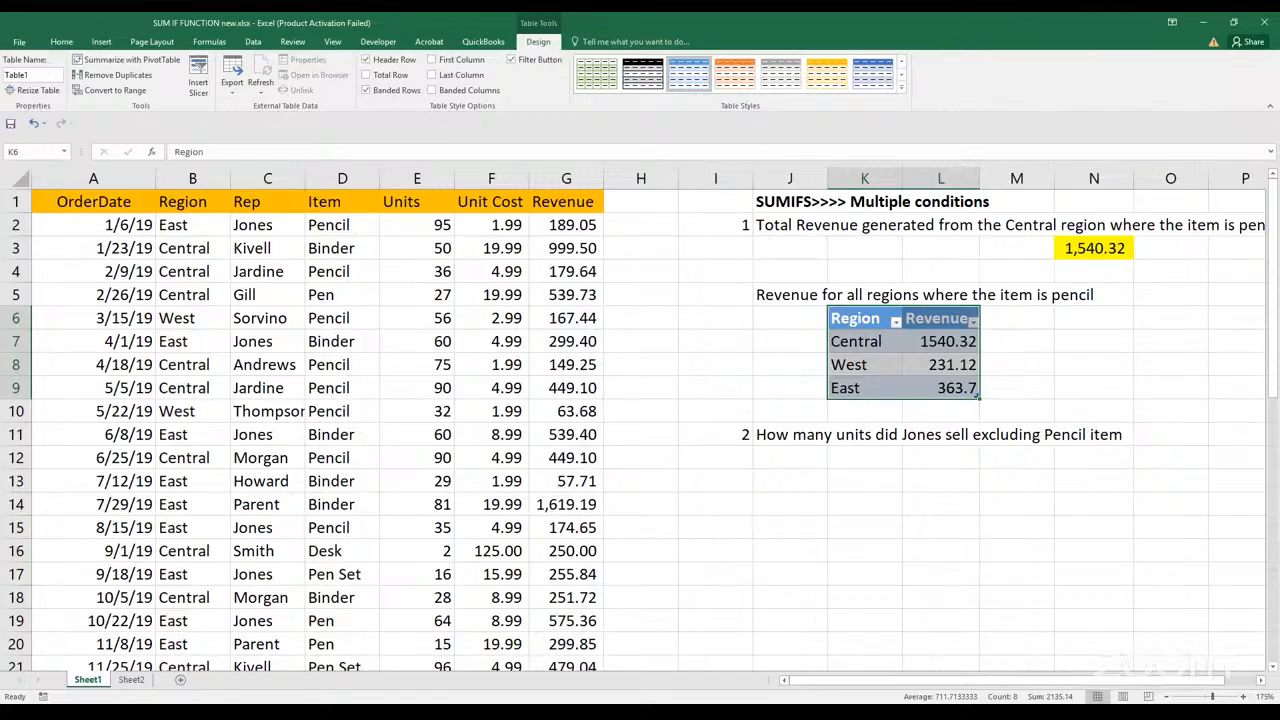
left_click(1088, 362)
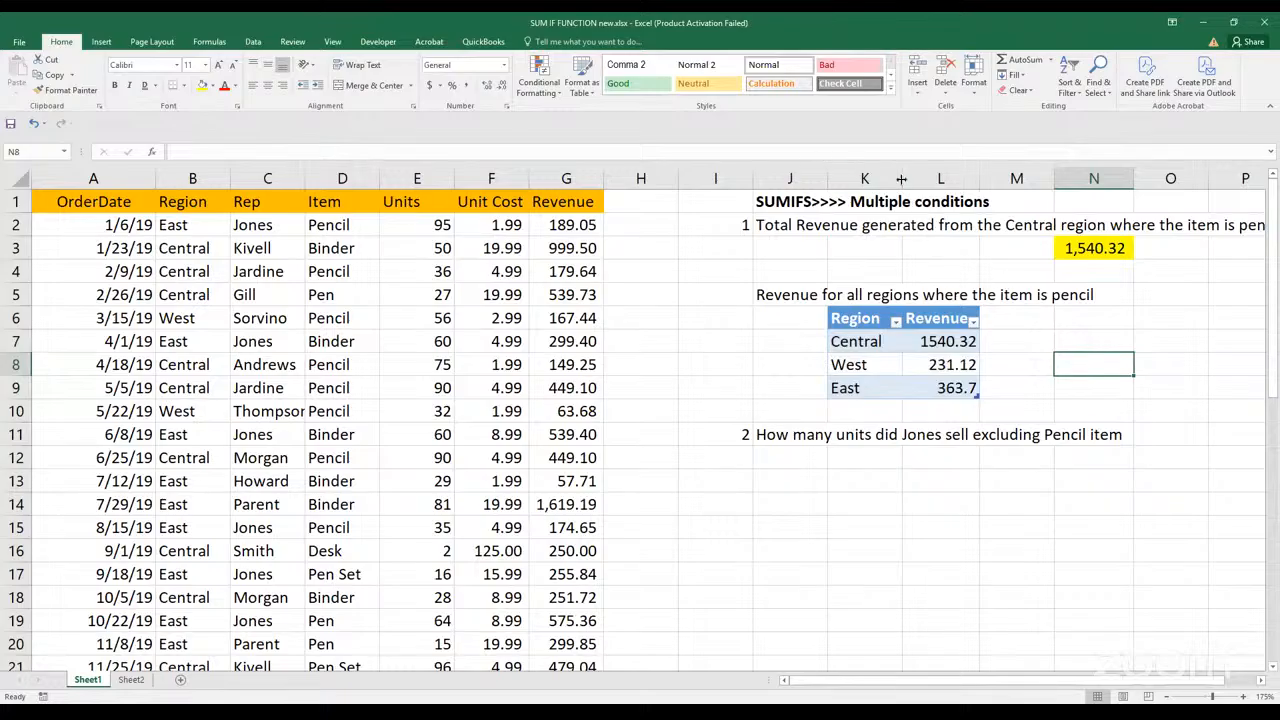
Widen columns K and L so the table's headings have room beside their filter buttons
left_click_drag(901, 178, 931, 178)
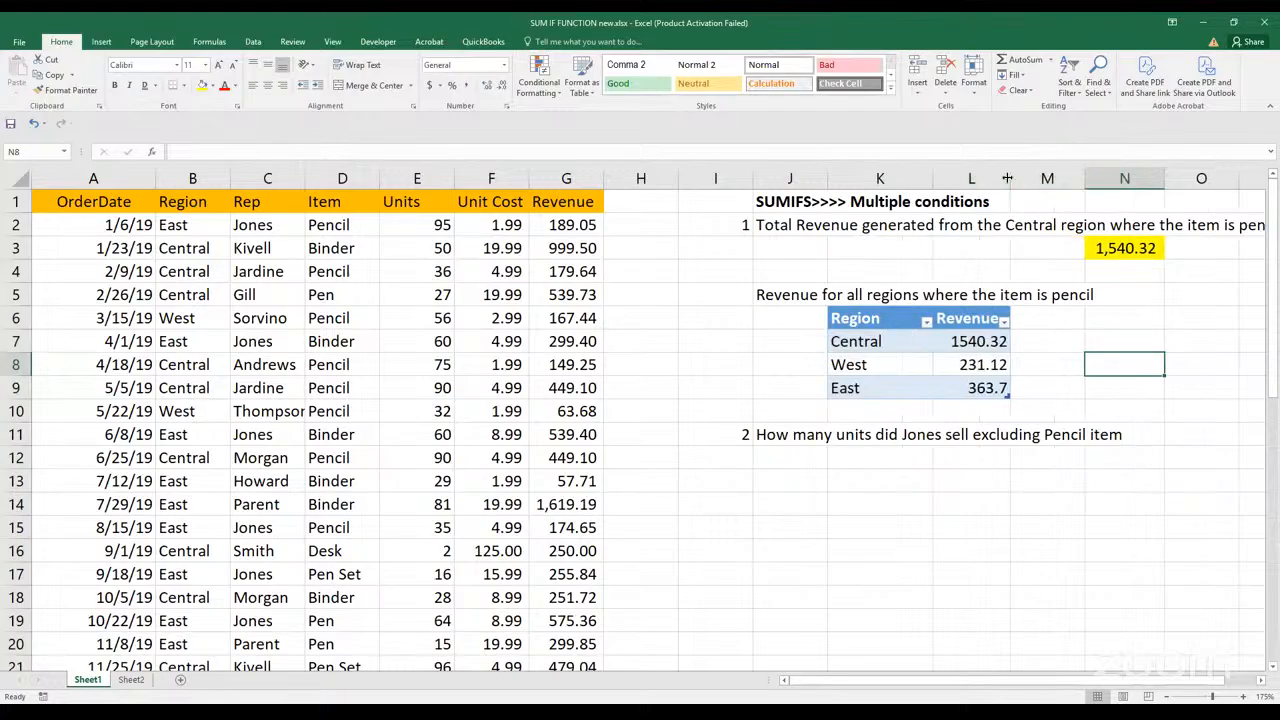
left_click(1024, 180)
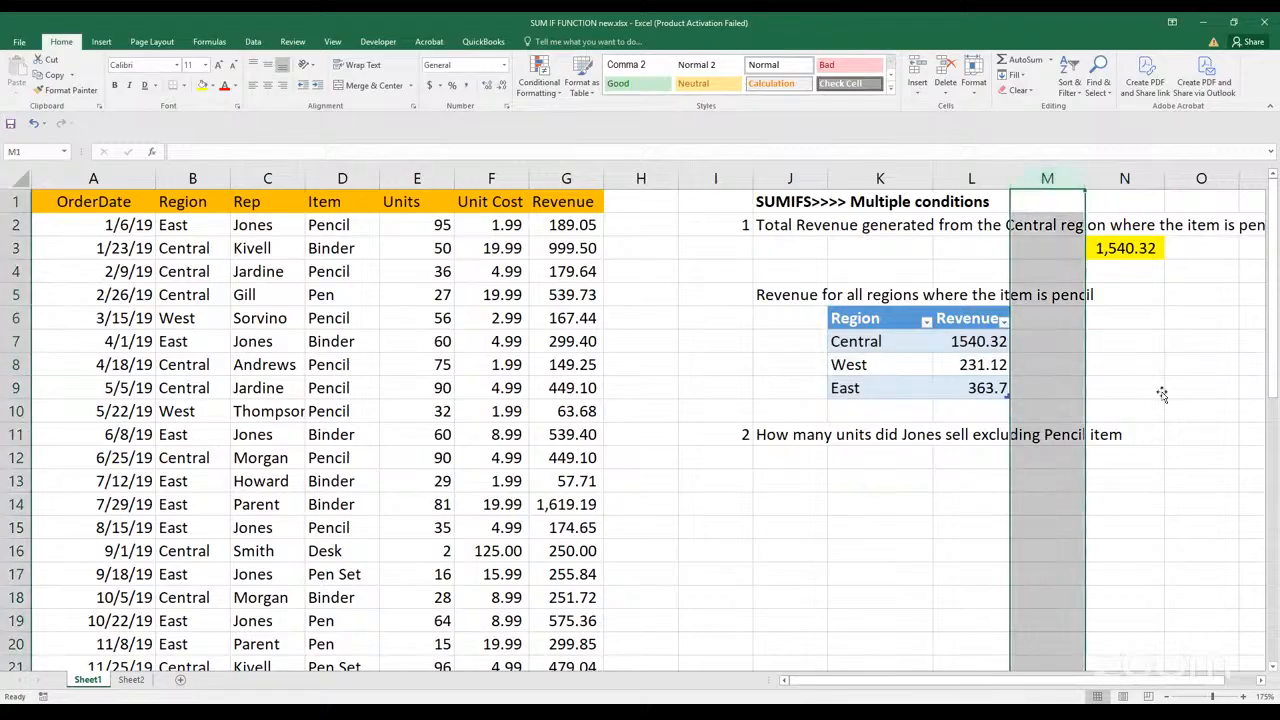
left_click(1160, 392)
left_click_drag(1009, 178, 1021, 179)
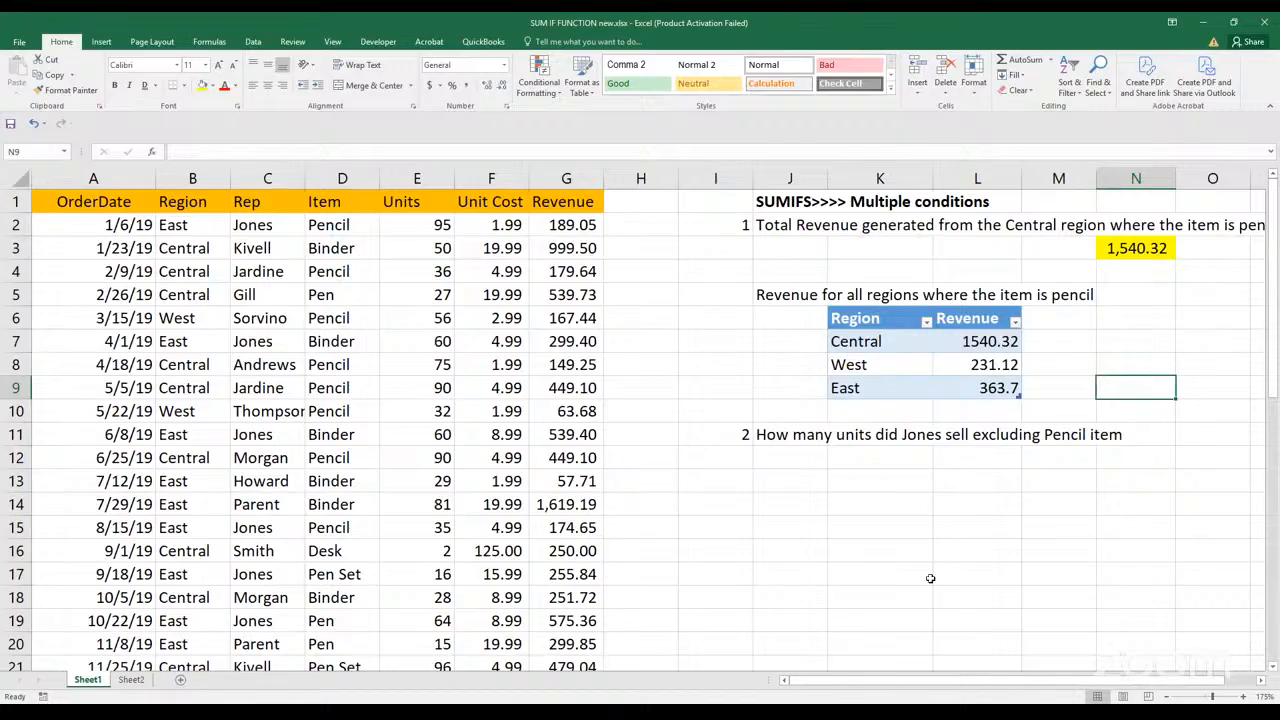
Start a SUMIFS formula in K13 for question 2, with the Revenue values G2:G44 as the sum range
left_click(824, 476)
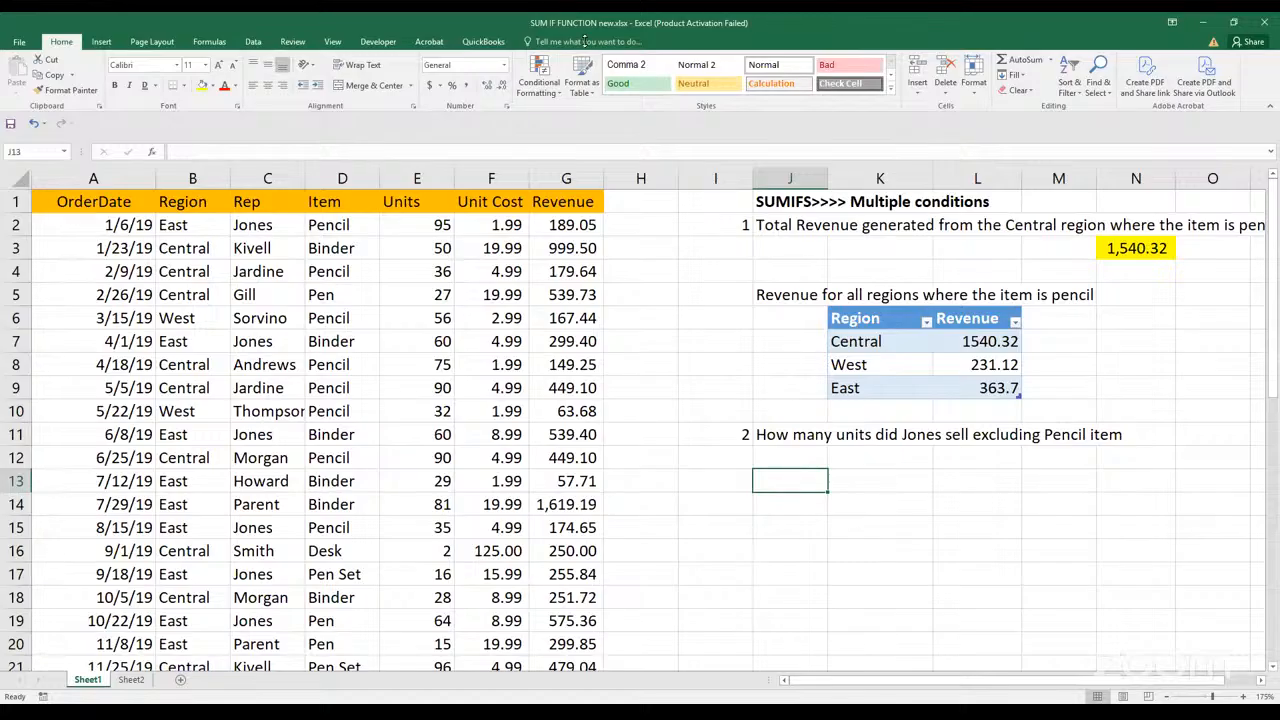
left_click(862, 488)
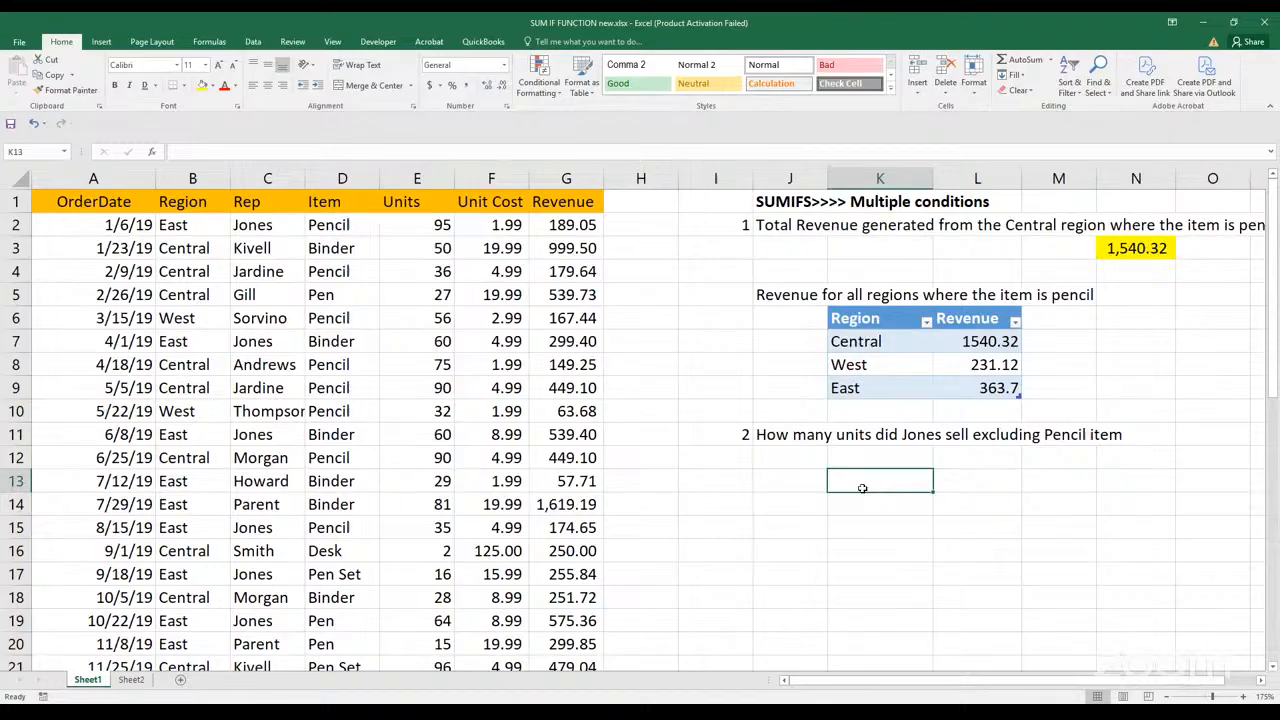
type("=")
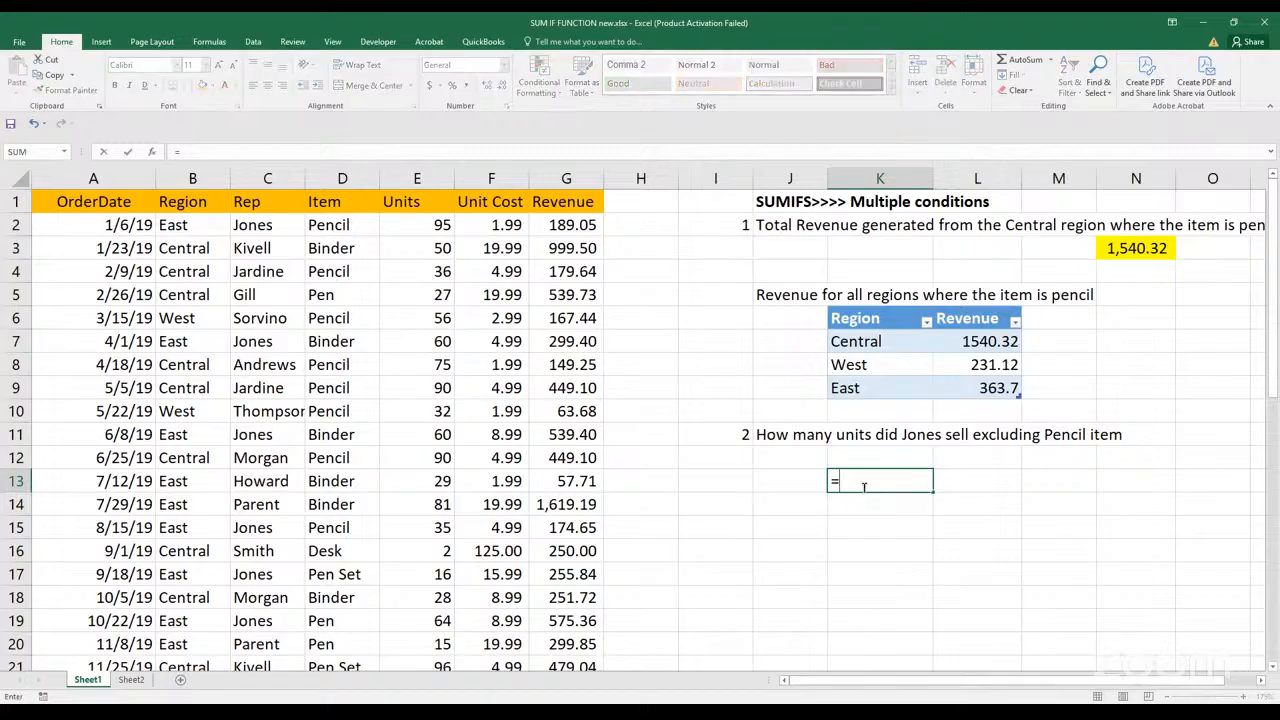
type("sum")
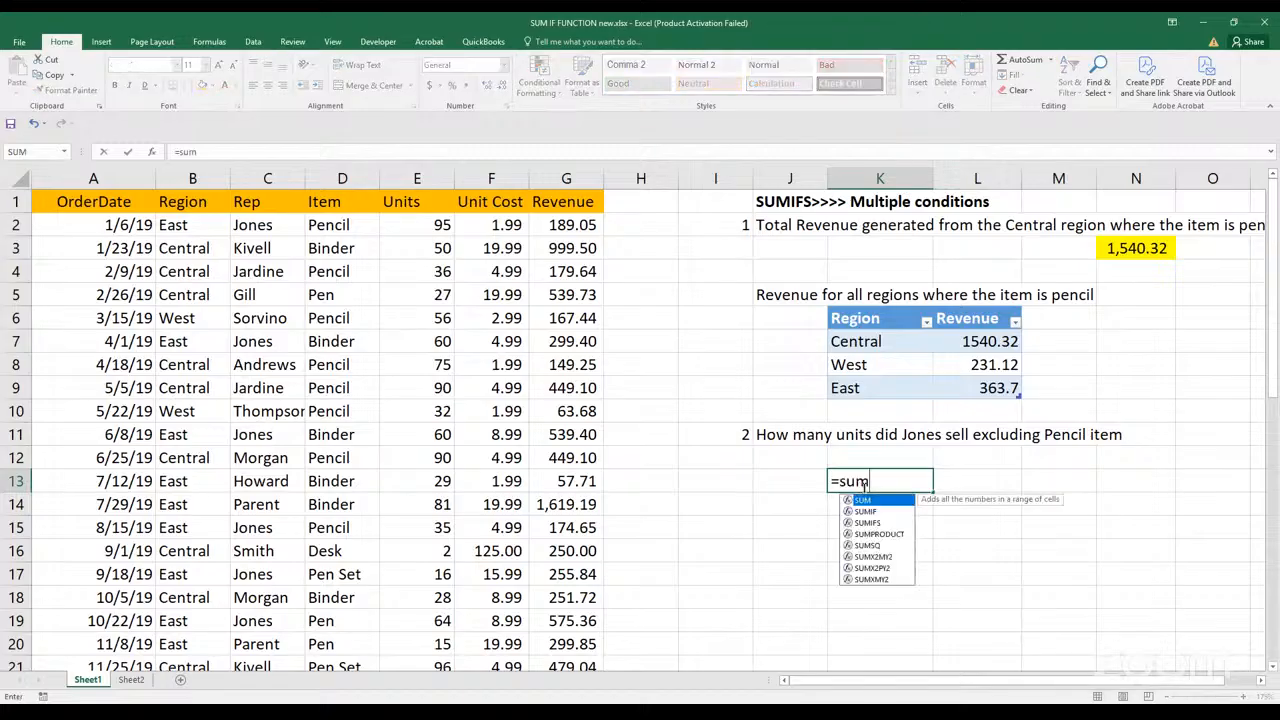
type("if")
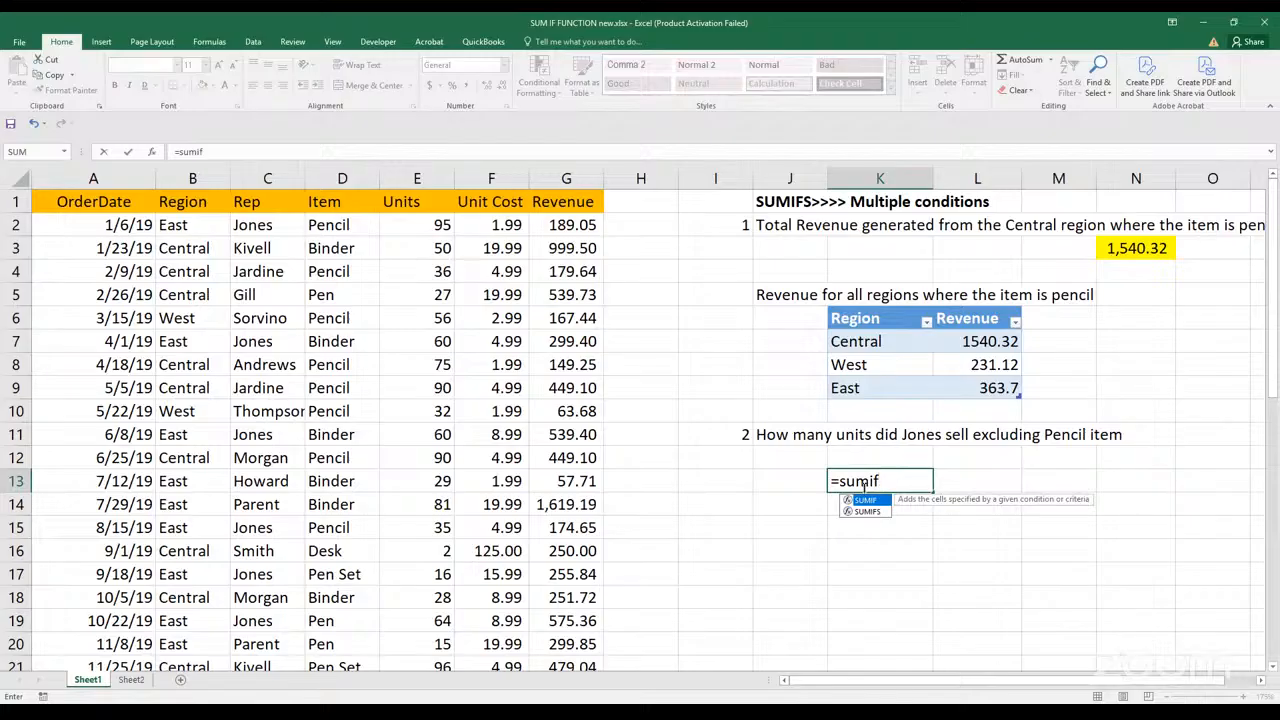
type("s")
key("Tab")
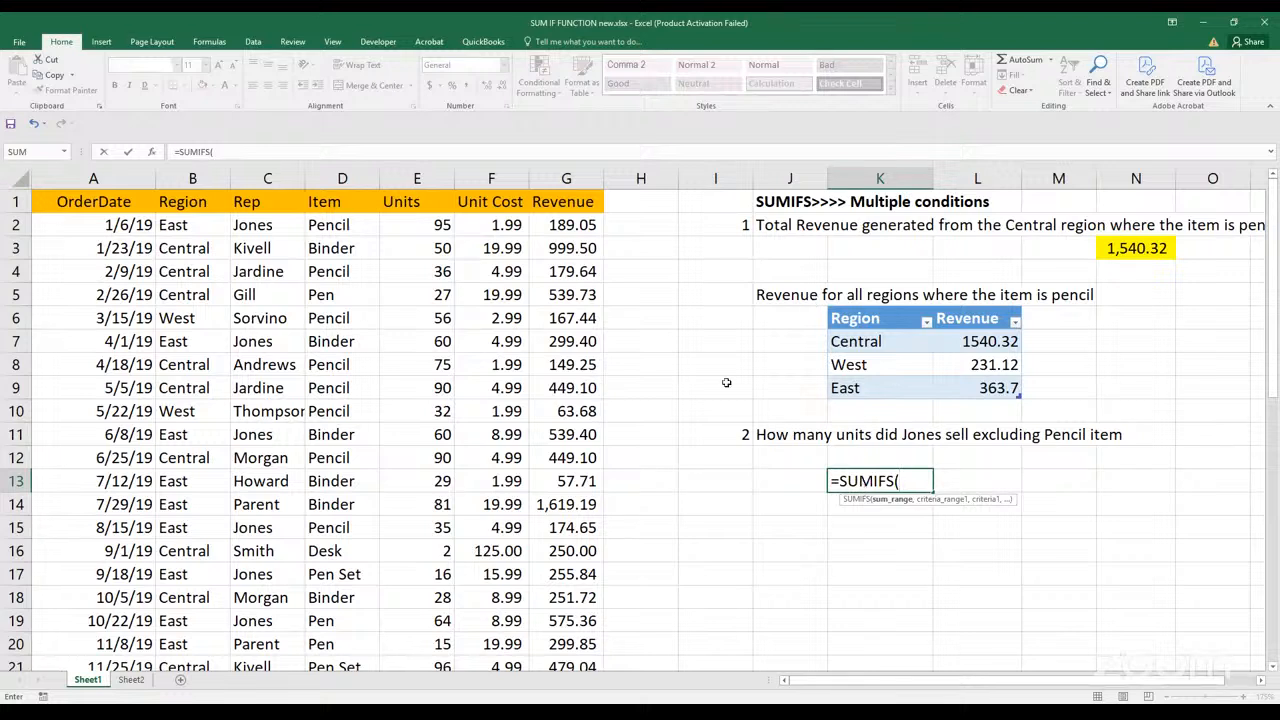
left_click(548, 228)
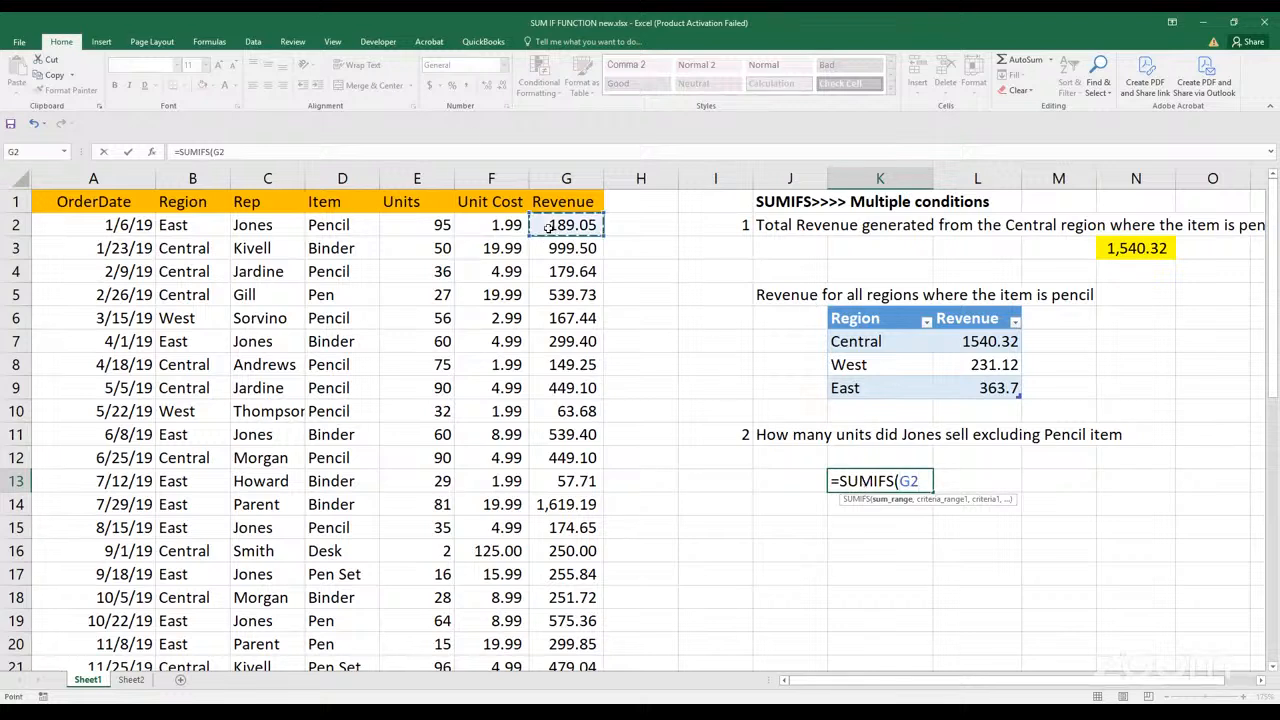
key("ctrl+shift+Down")
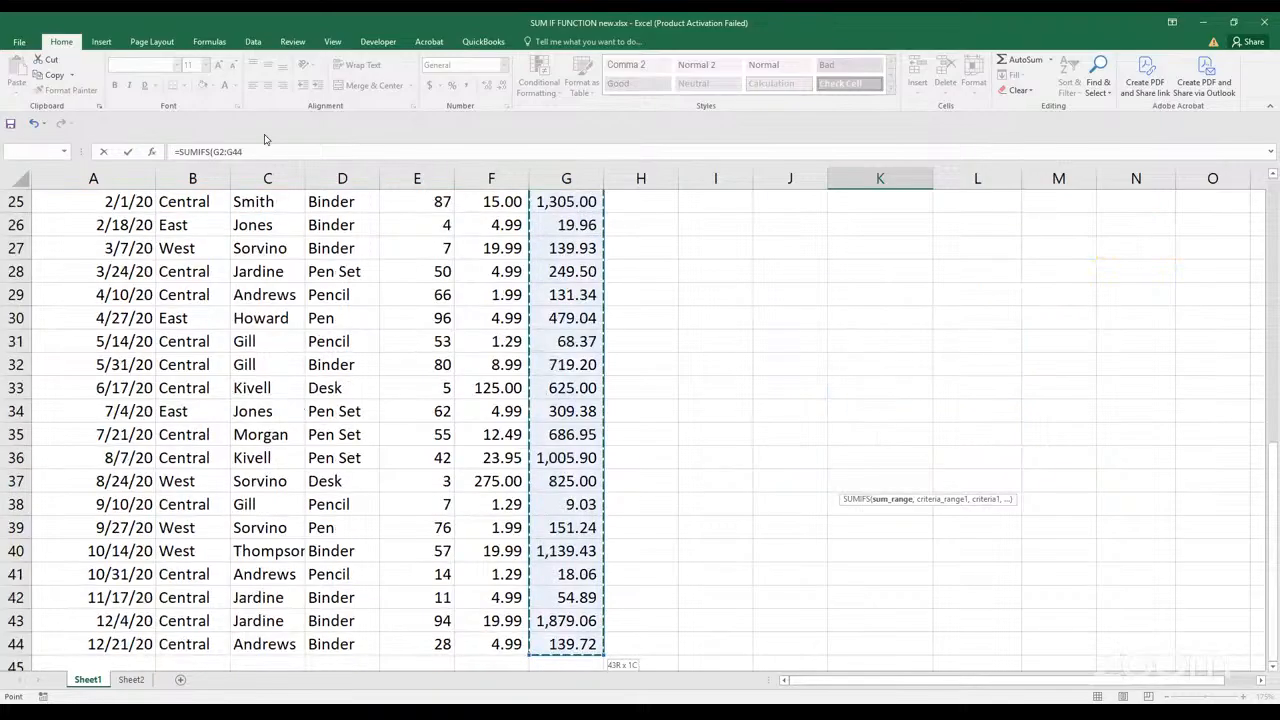
left_click(270, 151)
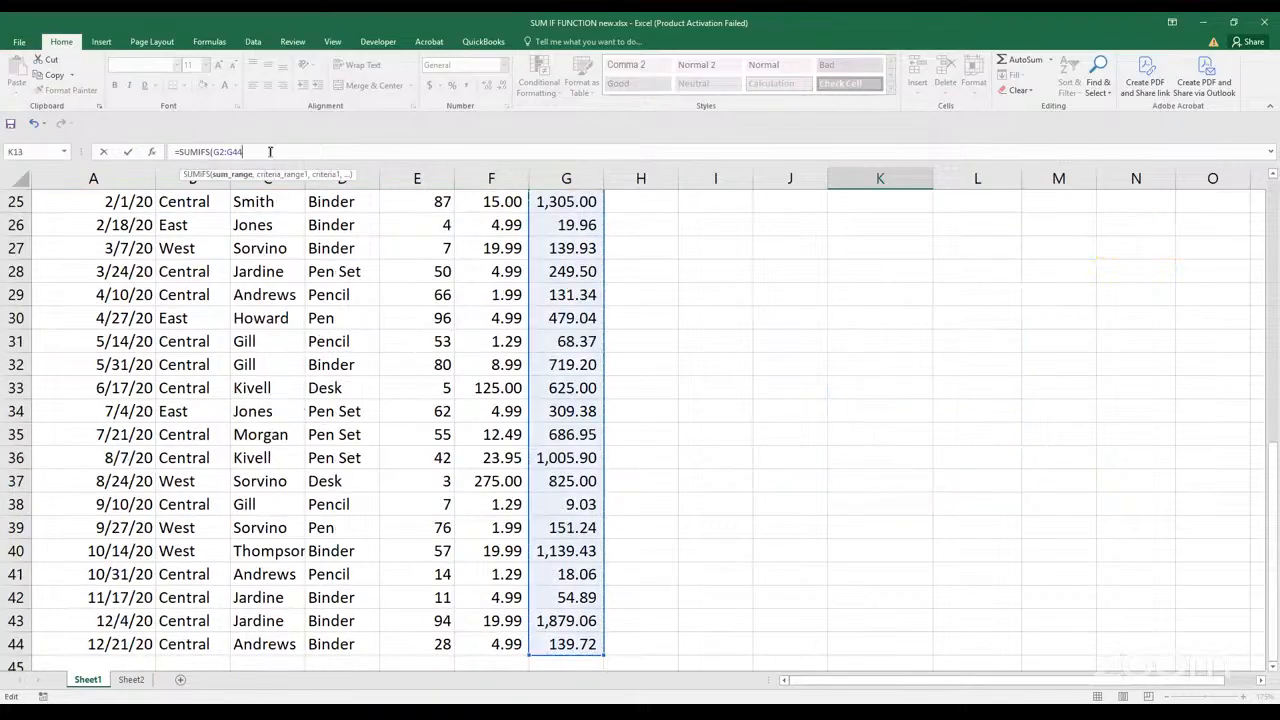
type(",")
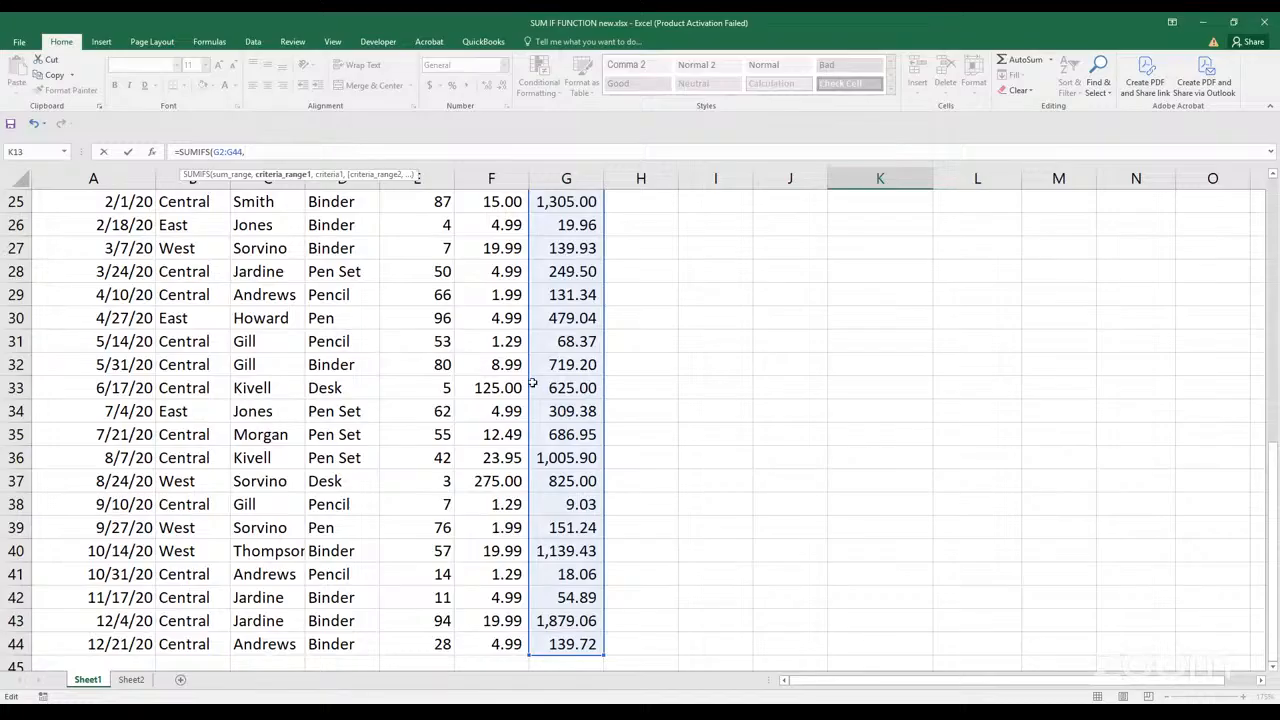
Add the first condition to the K13 formula: Rep range C2:C44 with the rep's name from question 2 as the criterion
left_click_drag(1273, 513, 1273, 212)
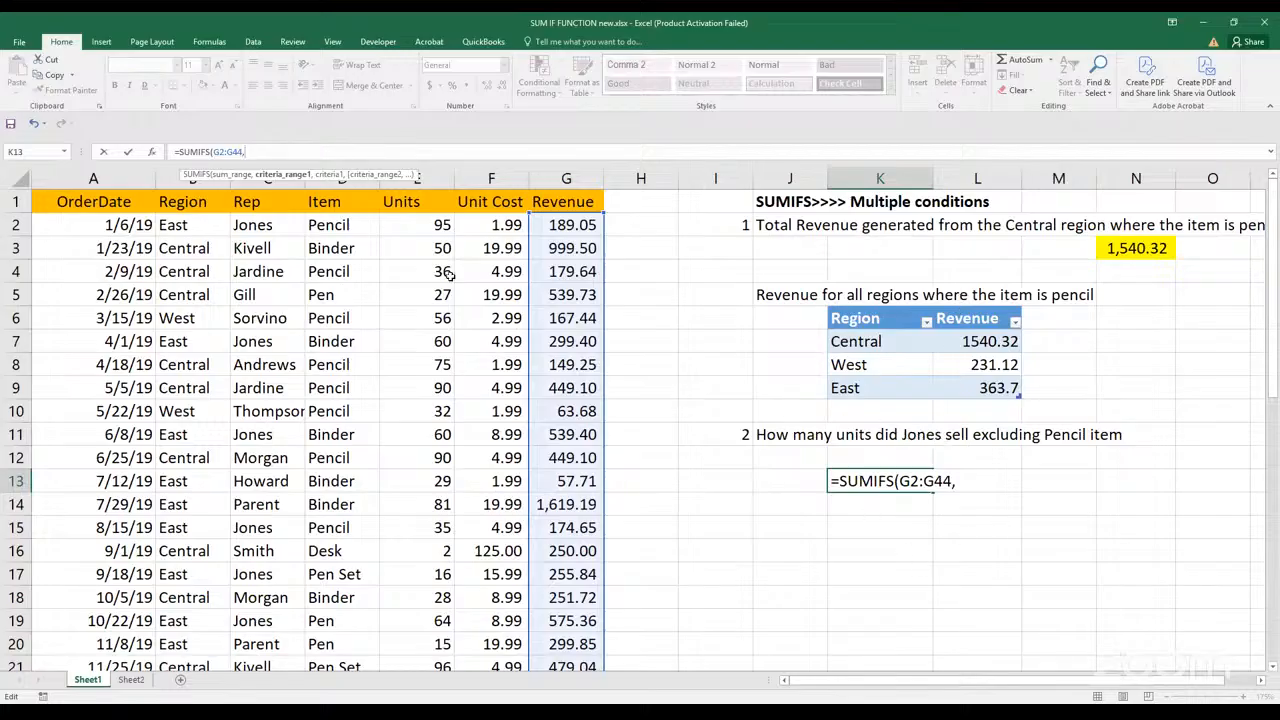
left_click(253, 225)
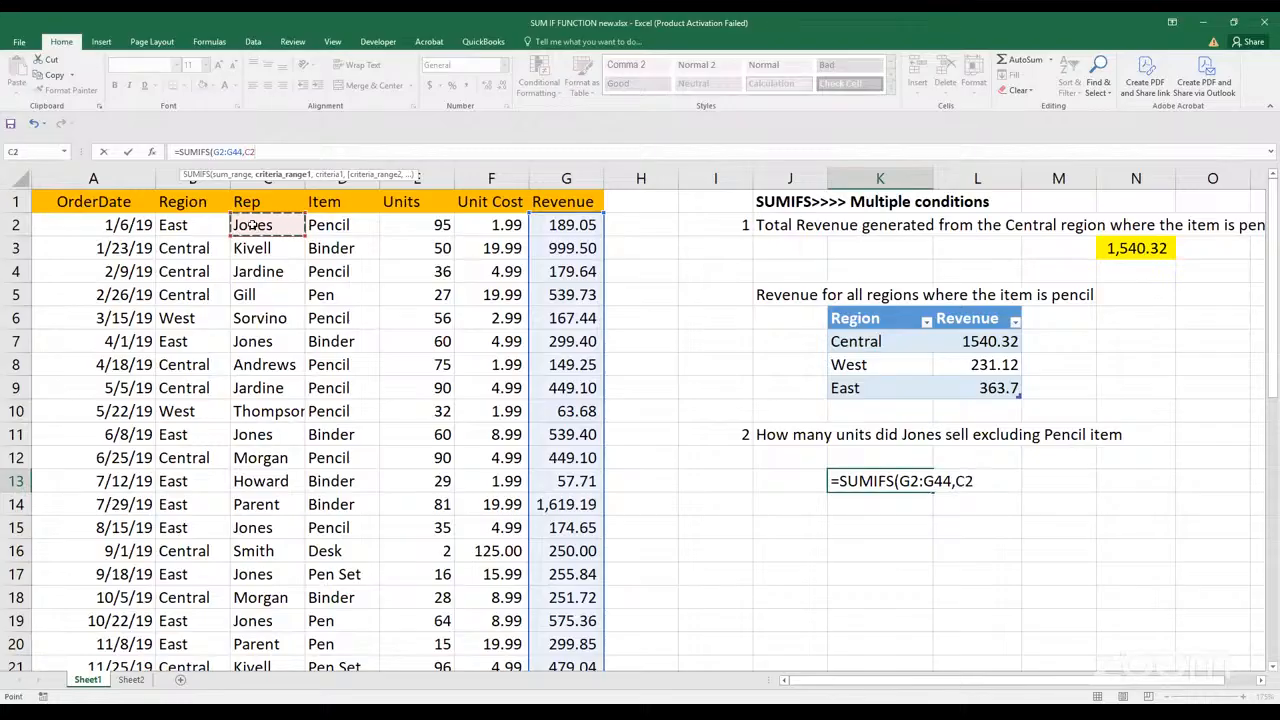
key("ctrl+shift+Down")
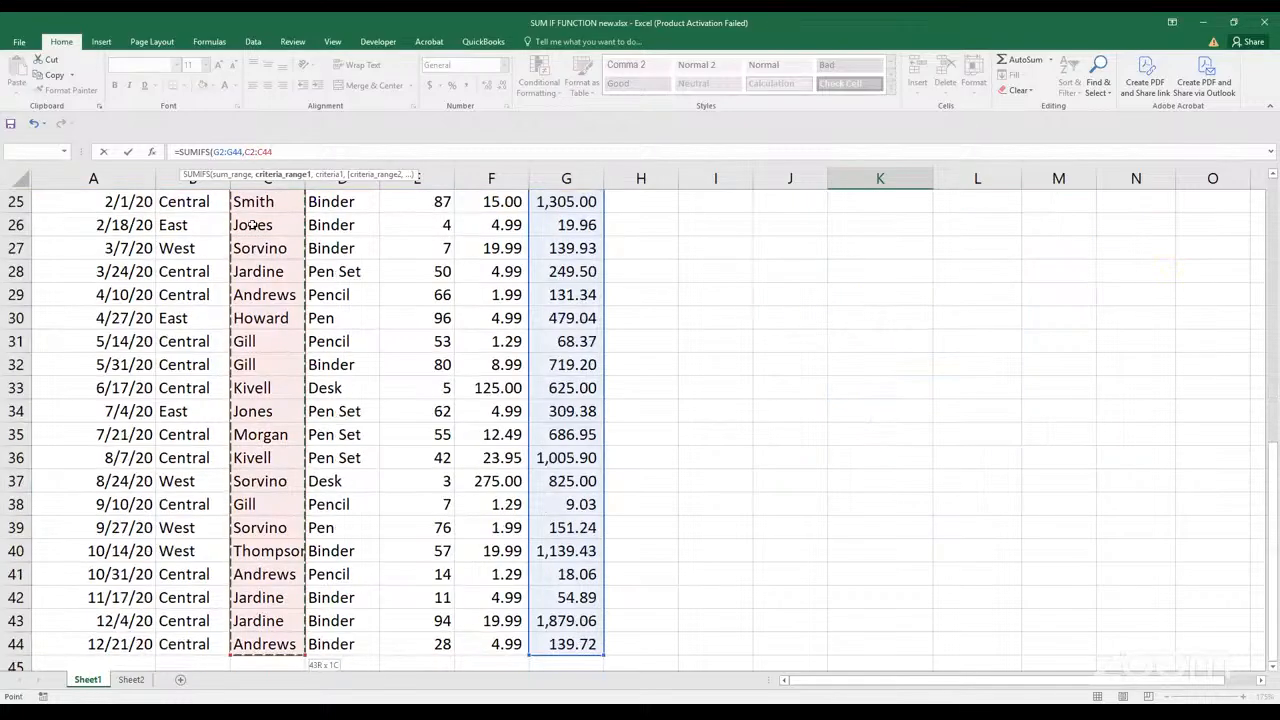
type(",")
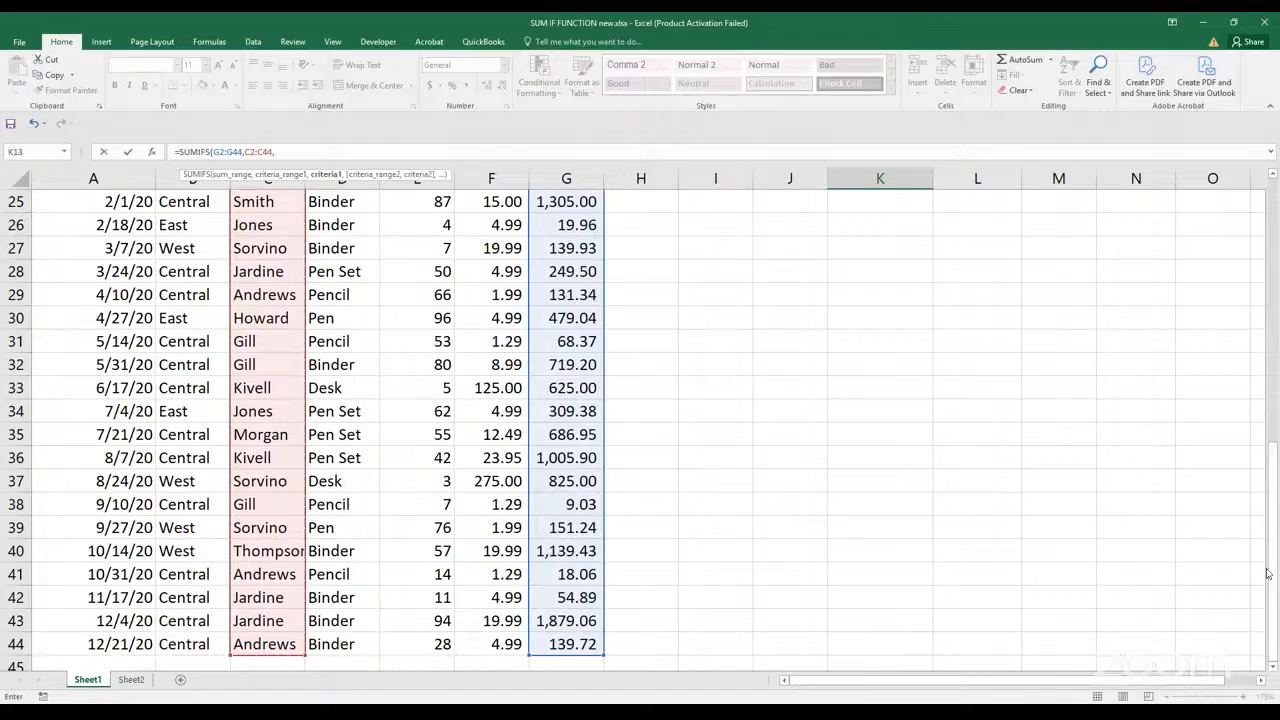
left_click_drag(1274, 583, 1274, 386)
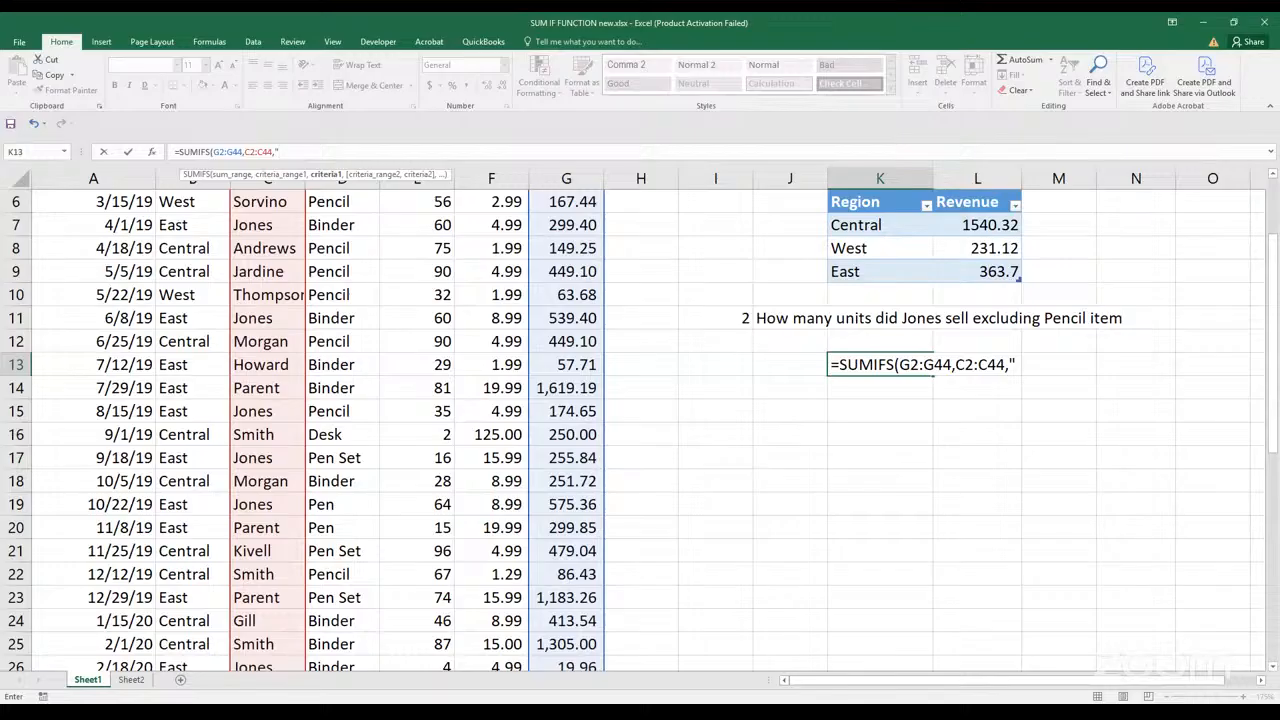
type("Jones\",")
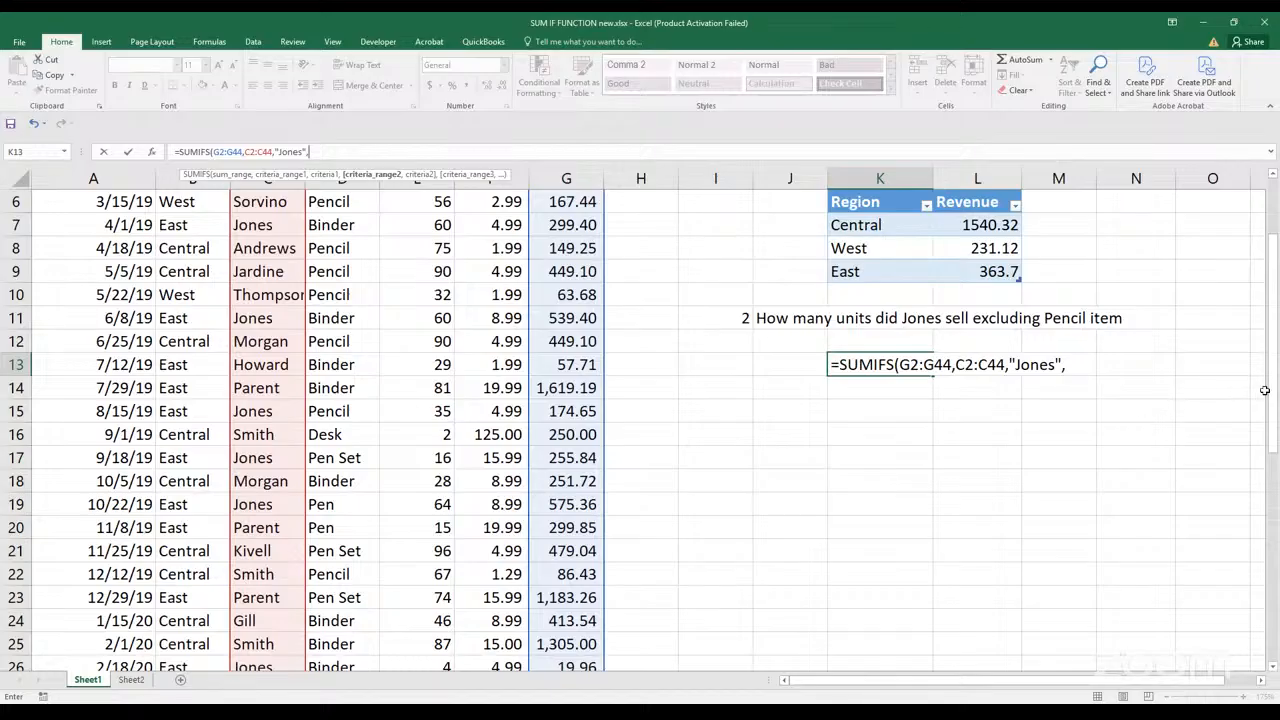
Add the Item values D2:D44 as the second criteria range of the SUMIFS formula in K13
left_click_drag(1272, 408, 1272, 398)
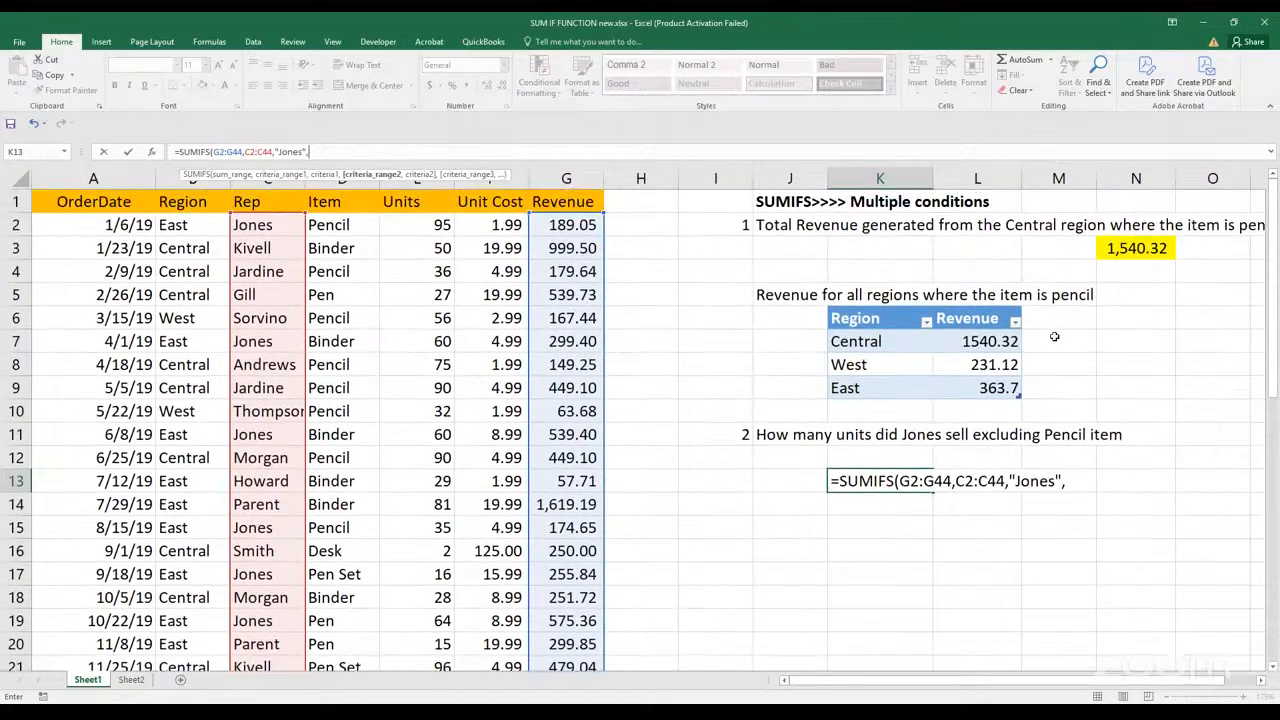
left_click(373, 226)
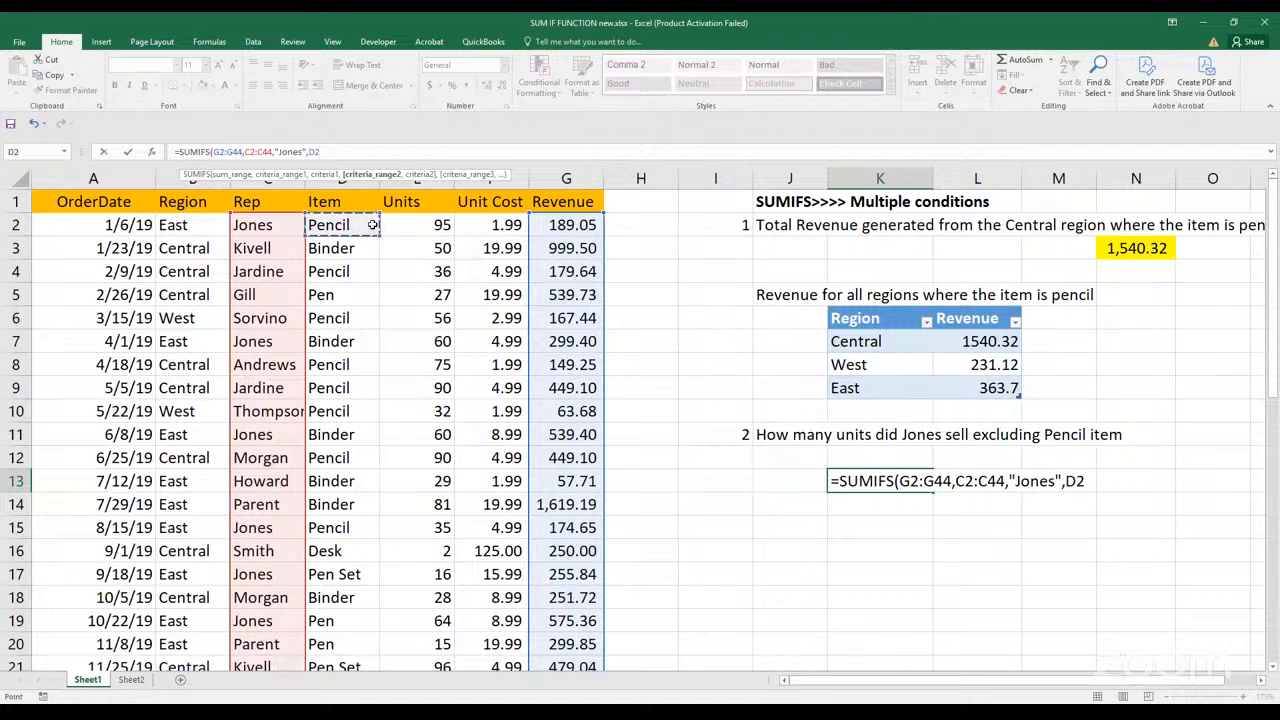
key("ctrl+shift+Down")
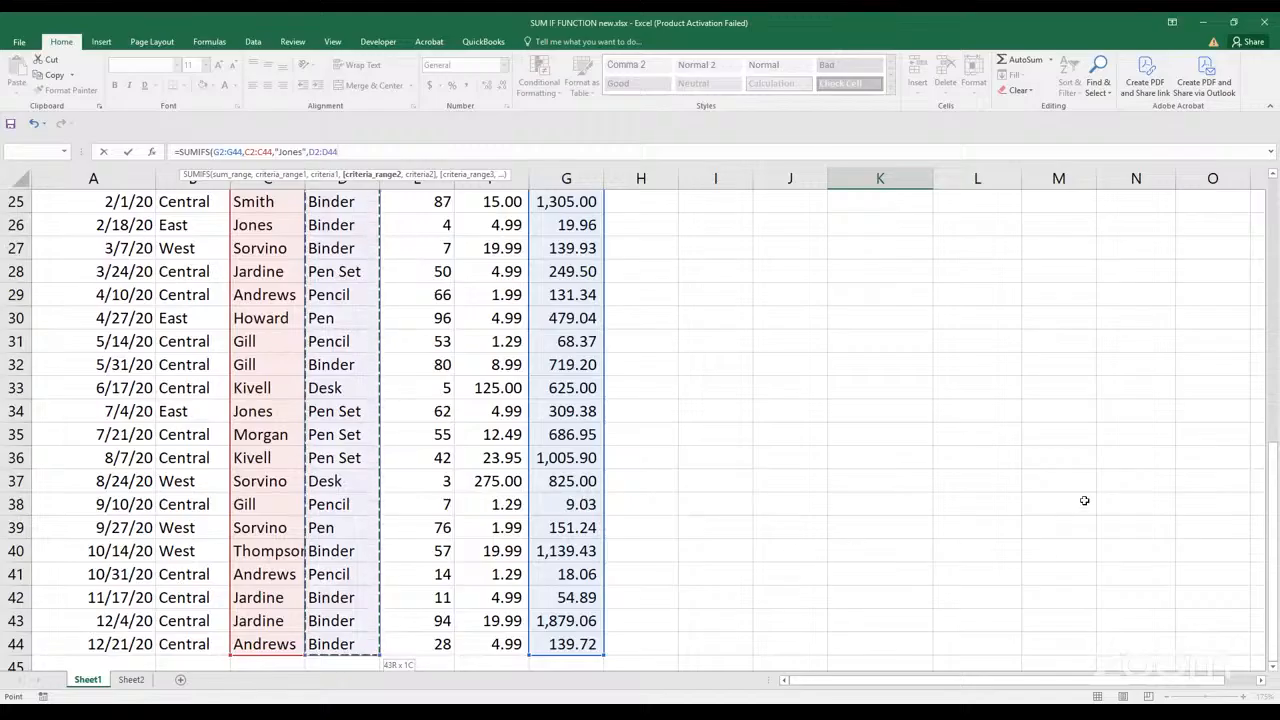
left_click_drag(1248, 512, 1242, 354)
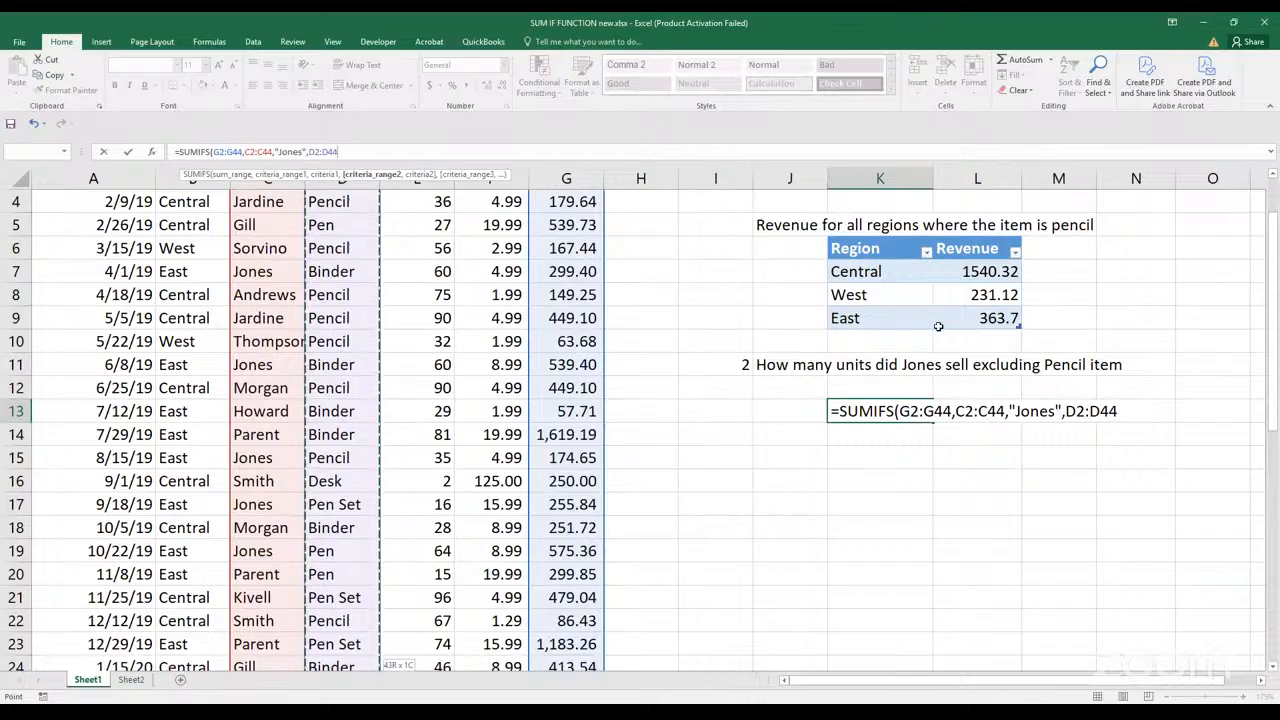
type(",")
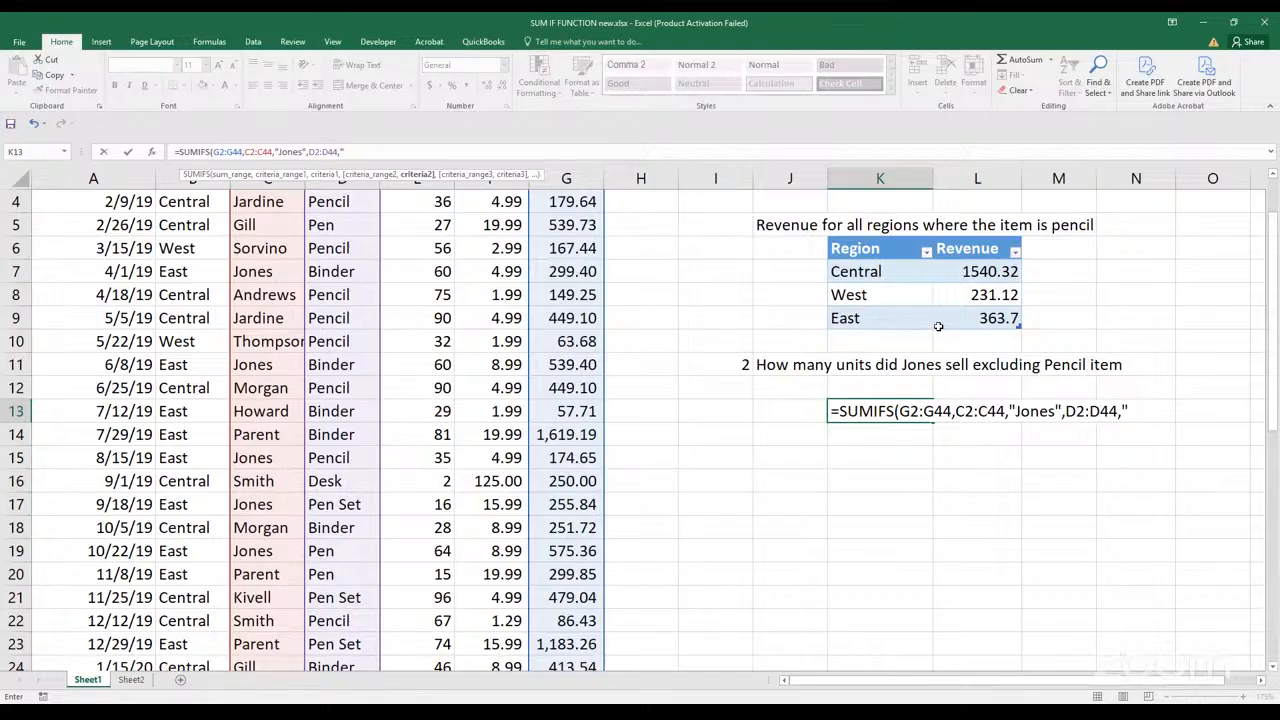
Set the second criterion to "<>Pencil" and complete the SUMIFS formula in K13
type("<>")
key("BackSpace")
key("BackSpace")
type("<>Pencil\"")
type(")")
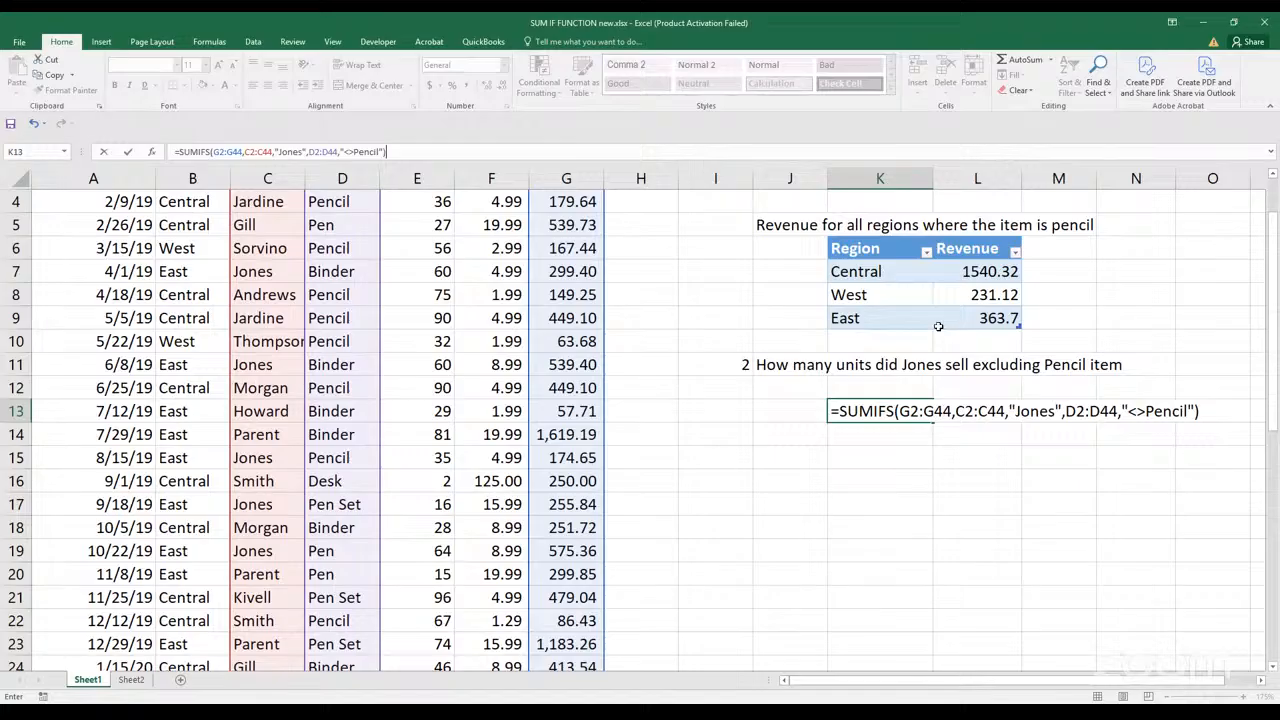
key("Return")
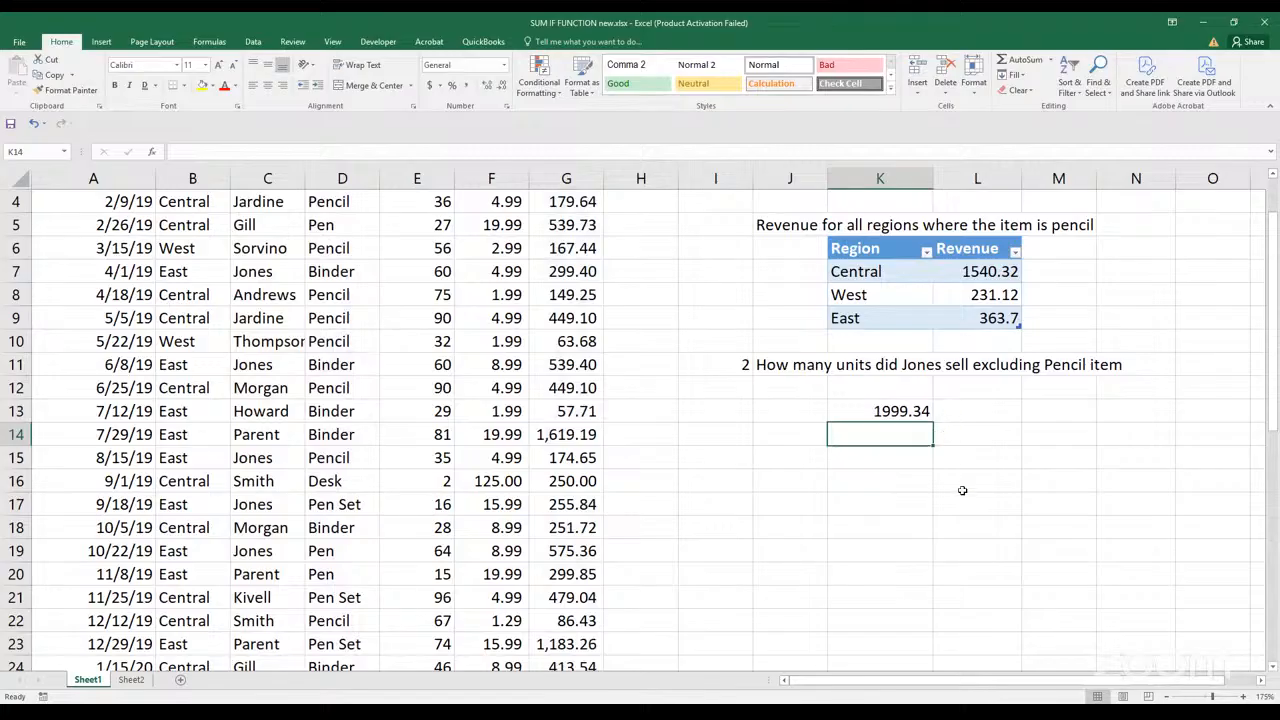
Examine the sum range, criteria ranges and criteria of the SUMIFS formula in K13
double_click(926, 412)
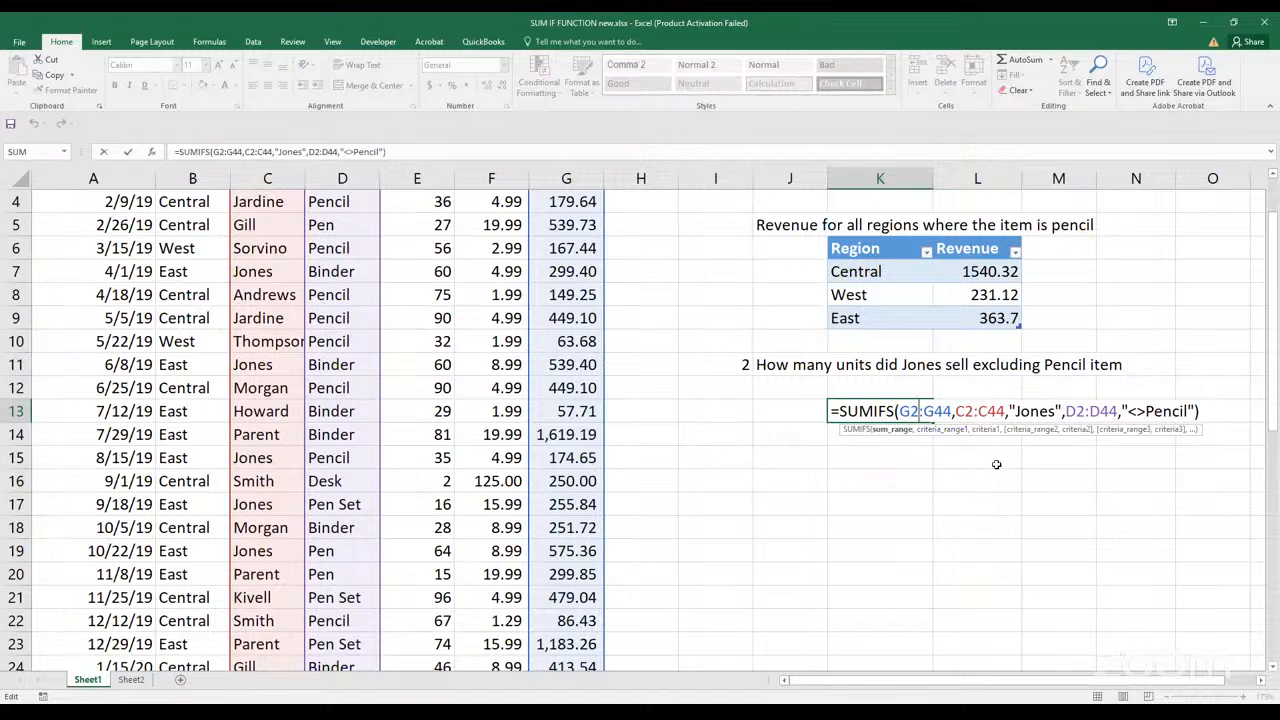
key("Return")
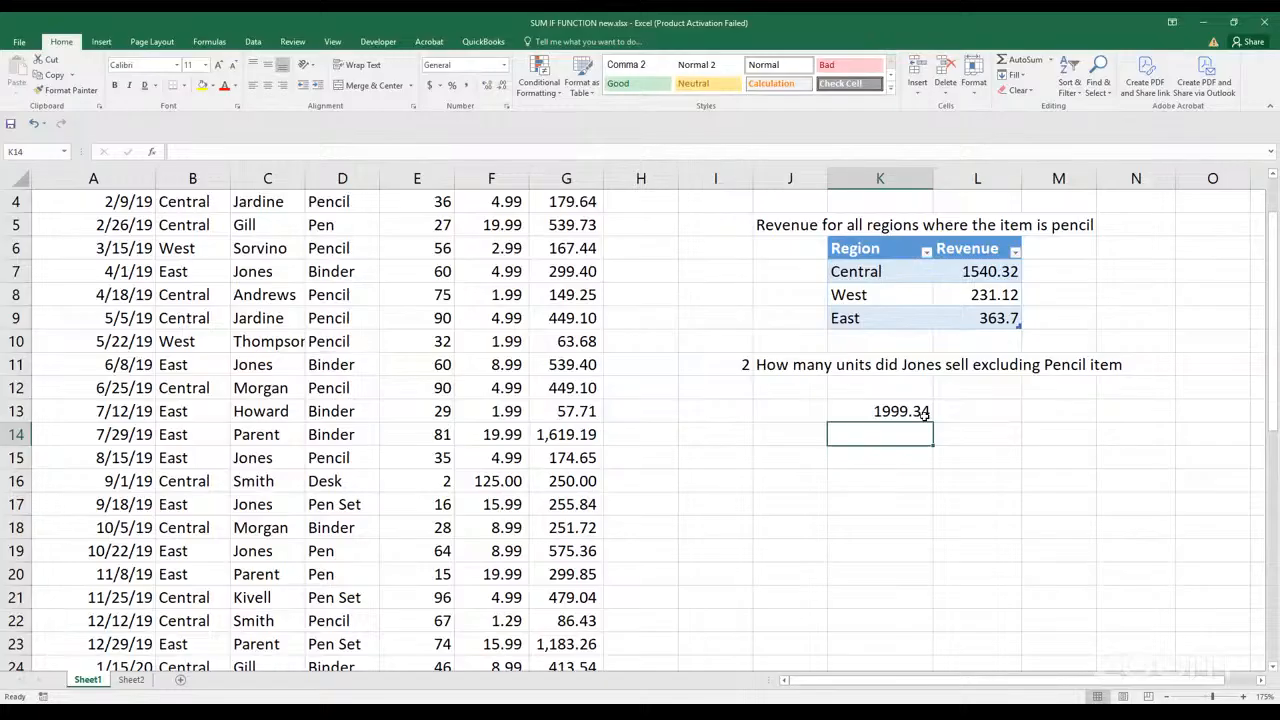
left_click(924, 414)
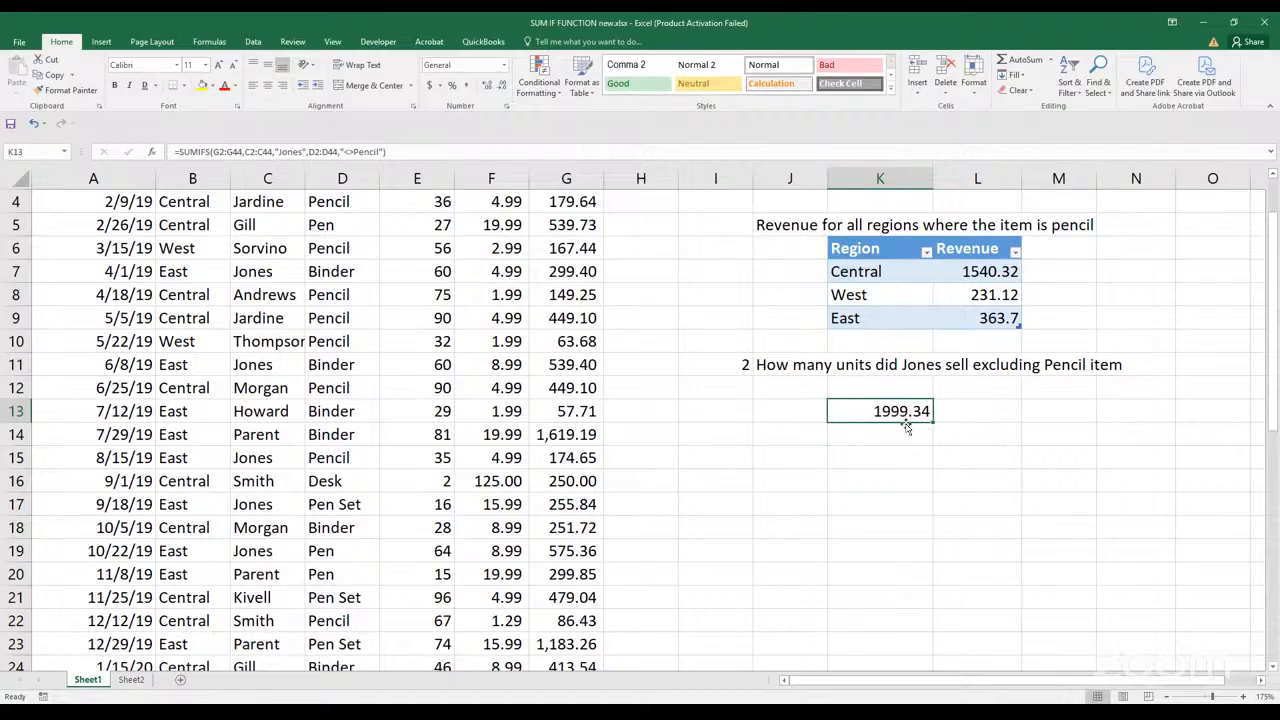
double_click(898, 411)
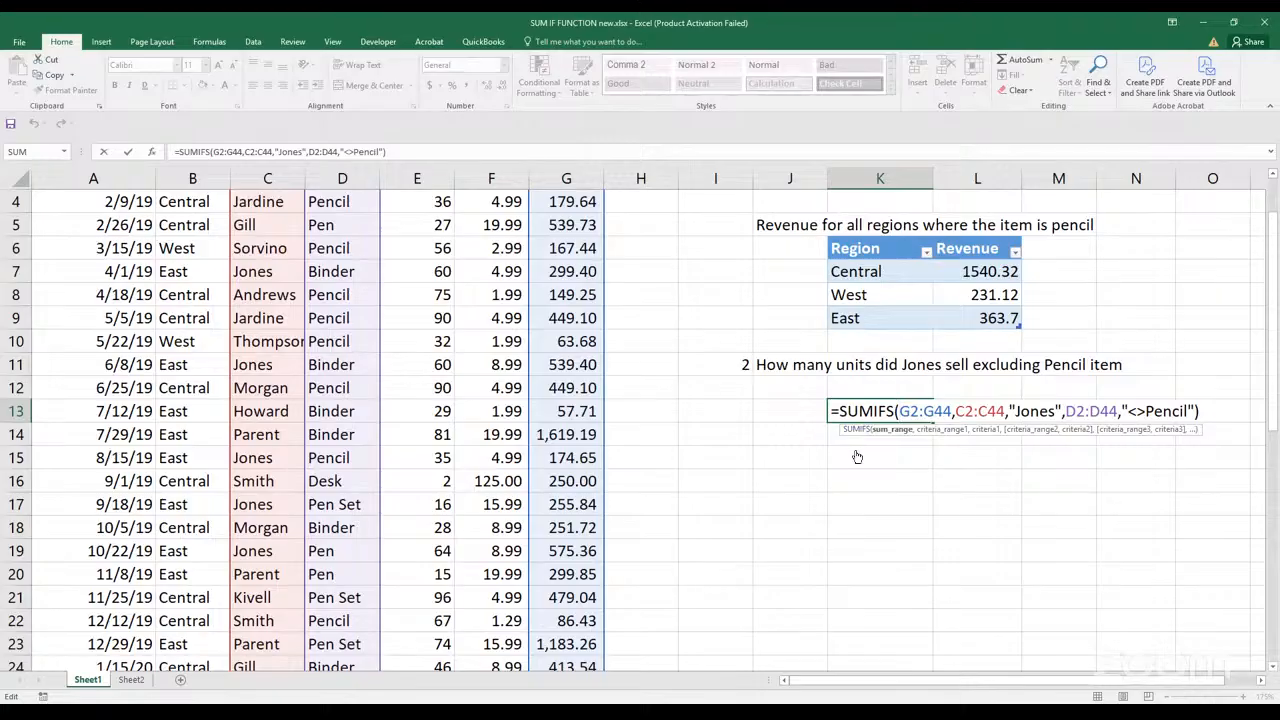
key("ctrl+Return")
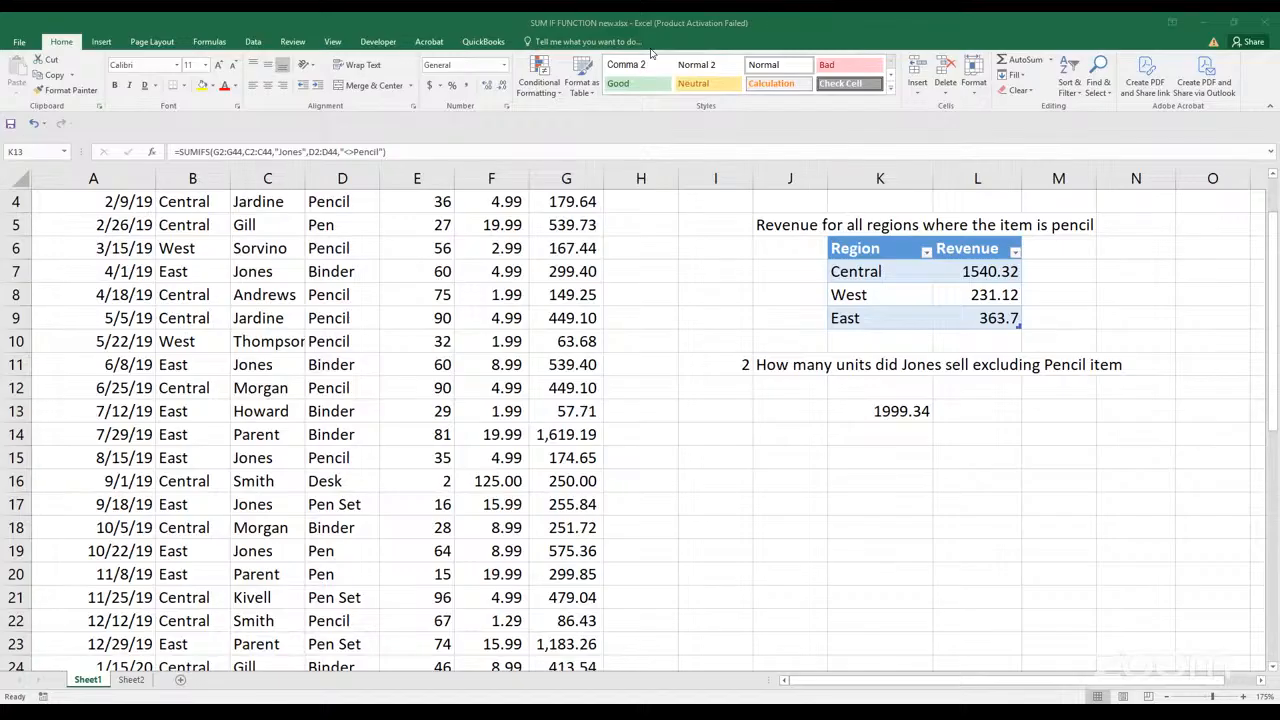
left_click(837, 409)
key("F2")
key("Escape")
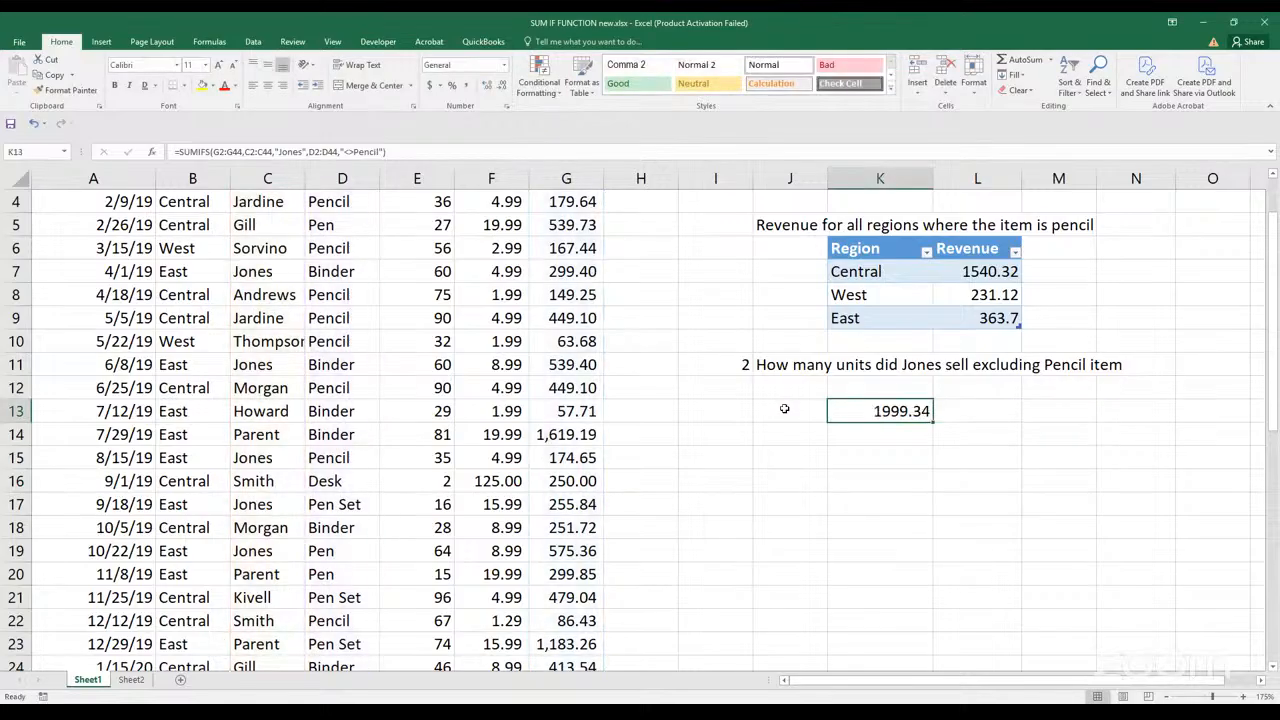
Label the question 2 answer rows with Revenue in J13 and Units in J14
left_click(785, 409)
type("Revenue")
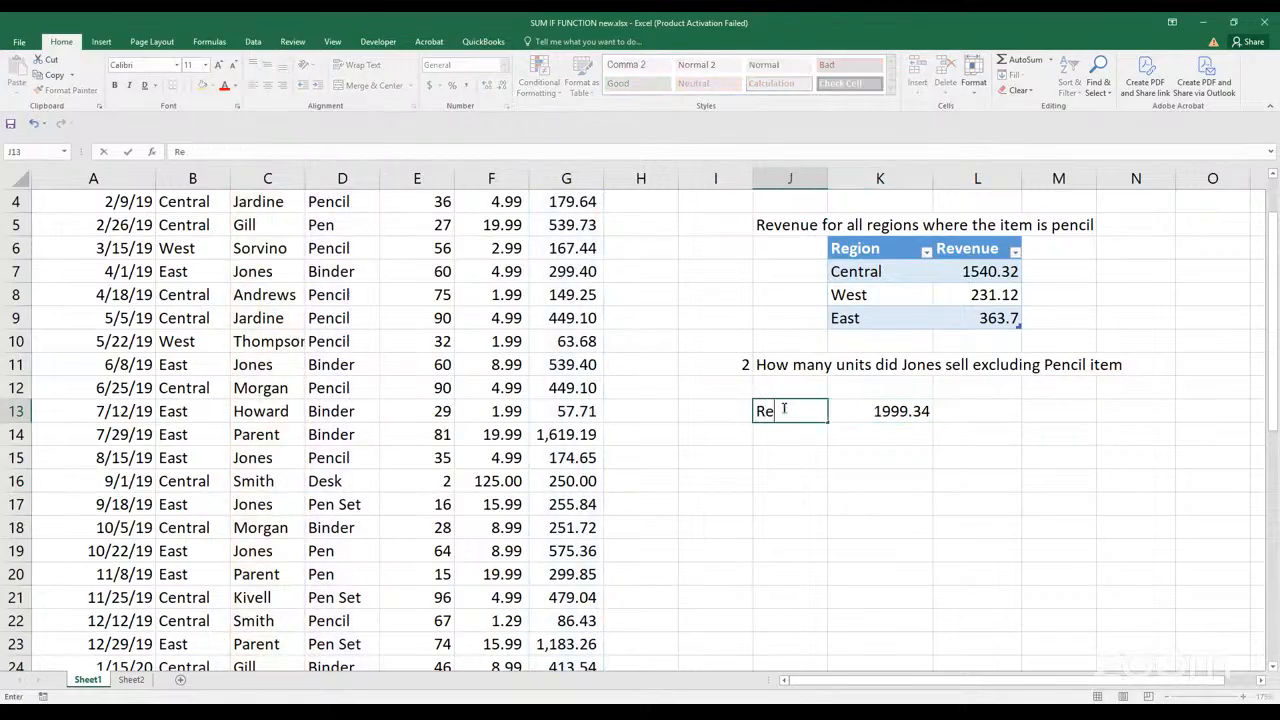
left_click(896, 420)
left_click(780, 432)
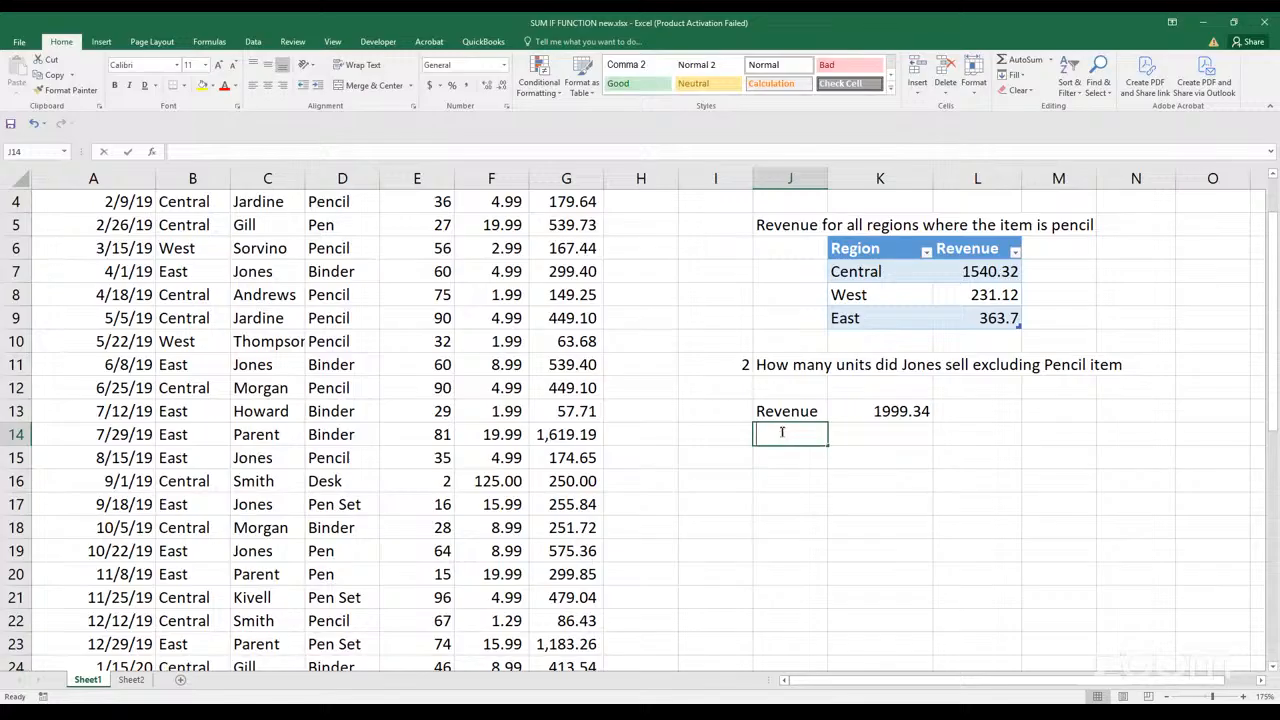
type("Unit")
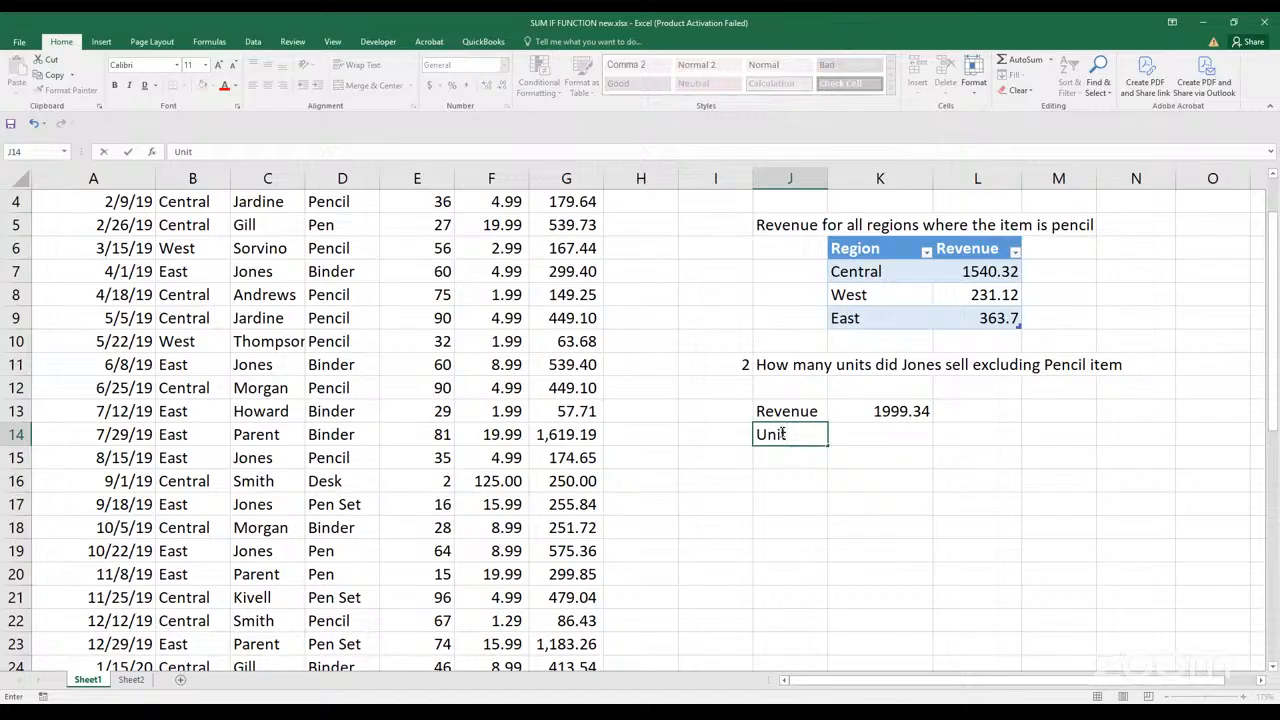
type("s")
key("Return")
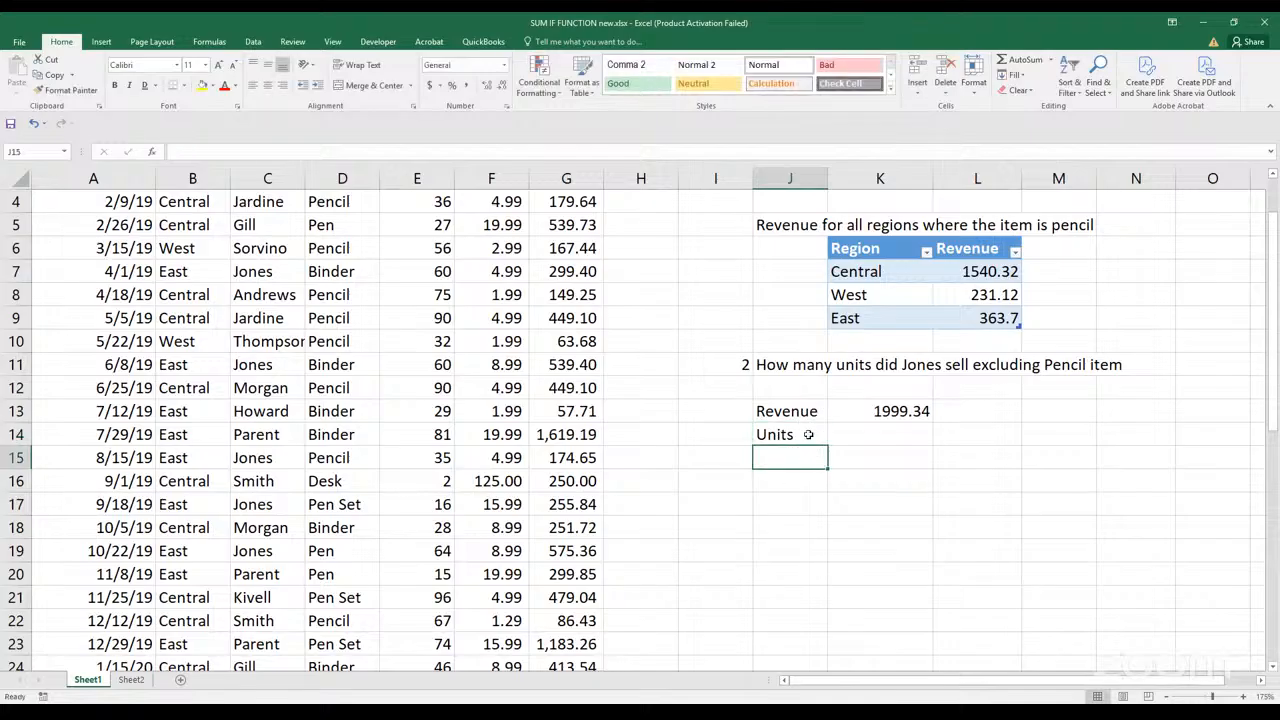
Make the Revenue and Units labels in J13 and J14 bold
left_click(789, 364)
left_click(787, 410)
key("ctrl+b")
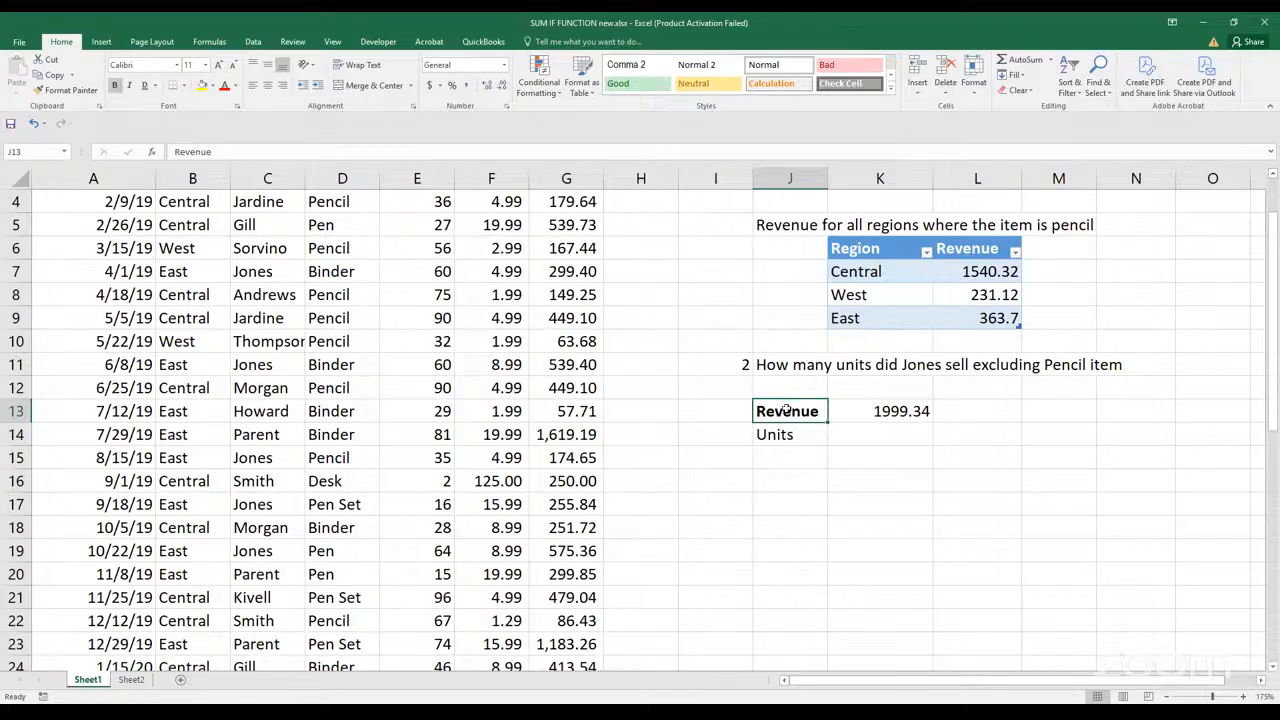
left_click(782, 437)
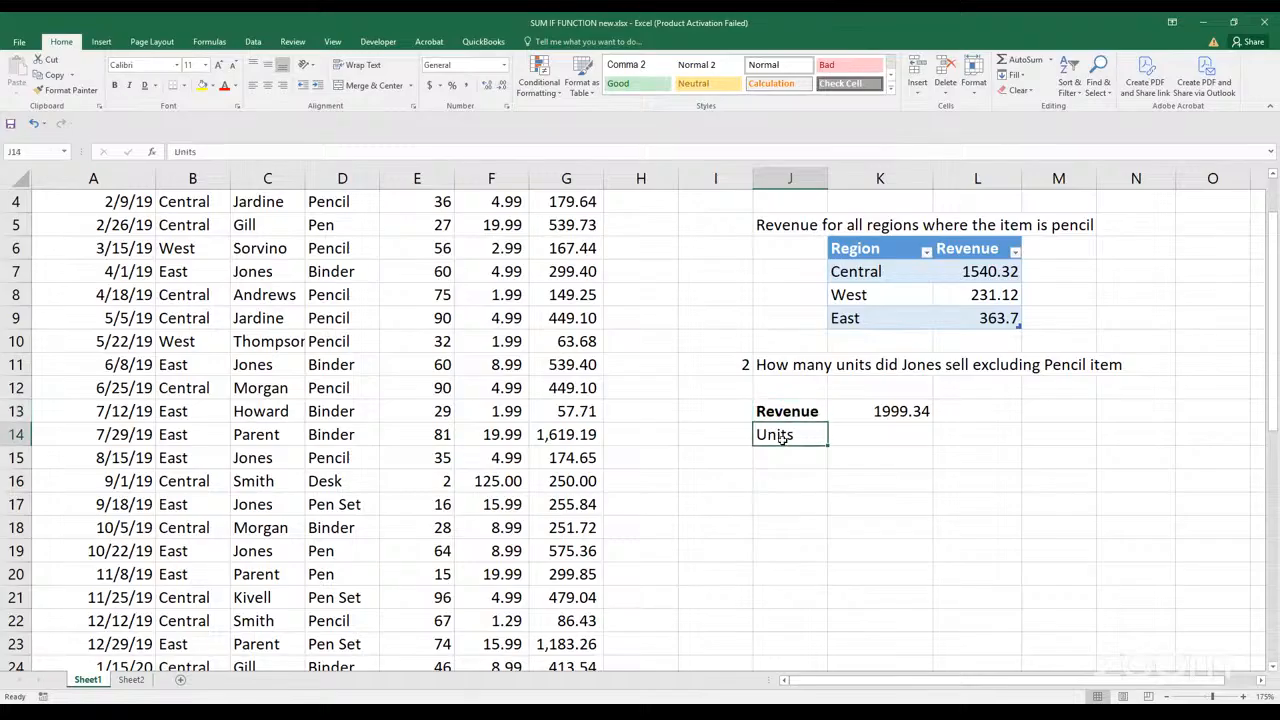
key("ctrl+b")
left_click(842, 438)
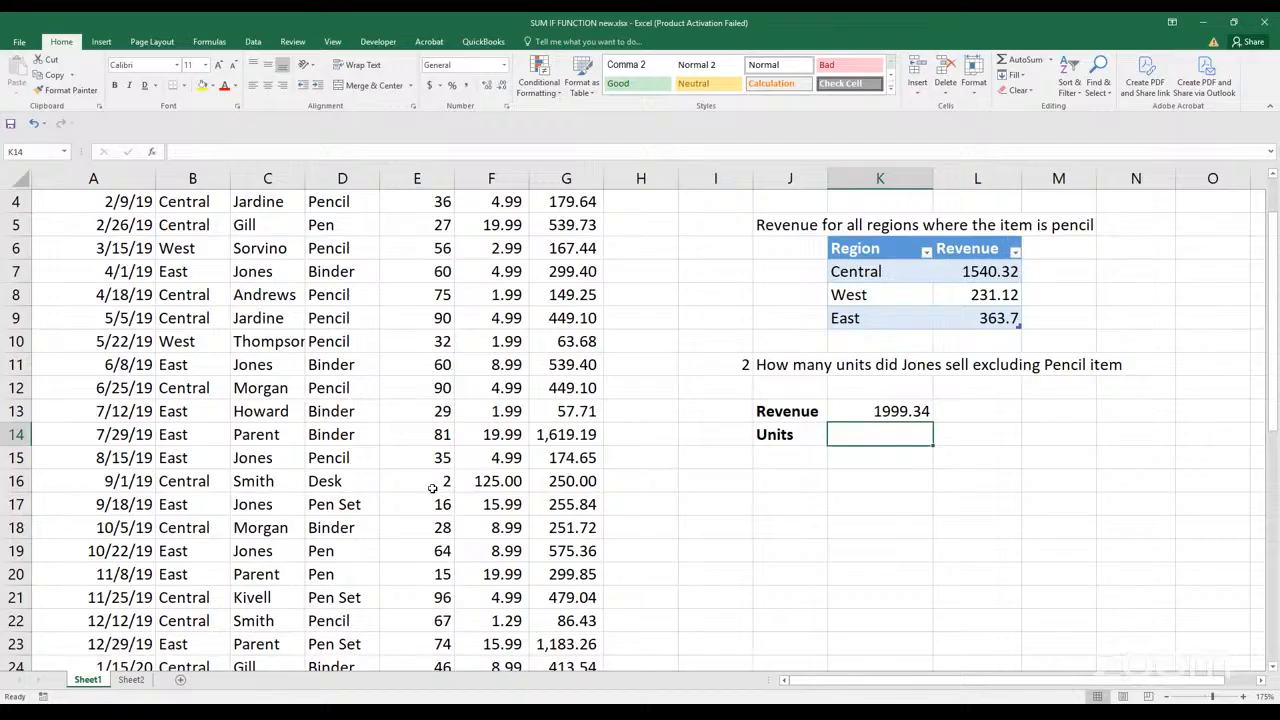
left_click(522, 41)
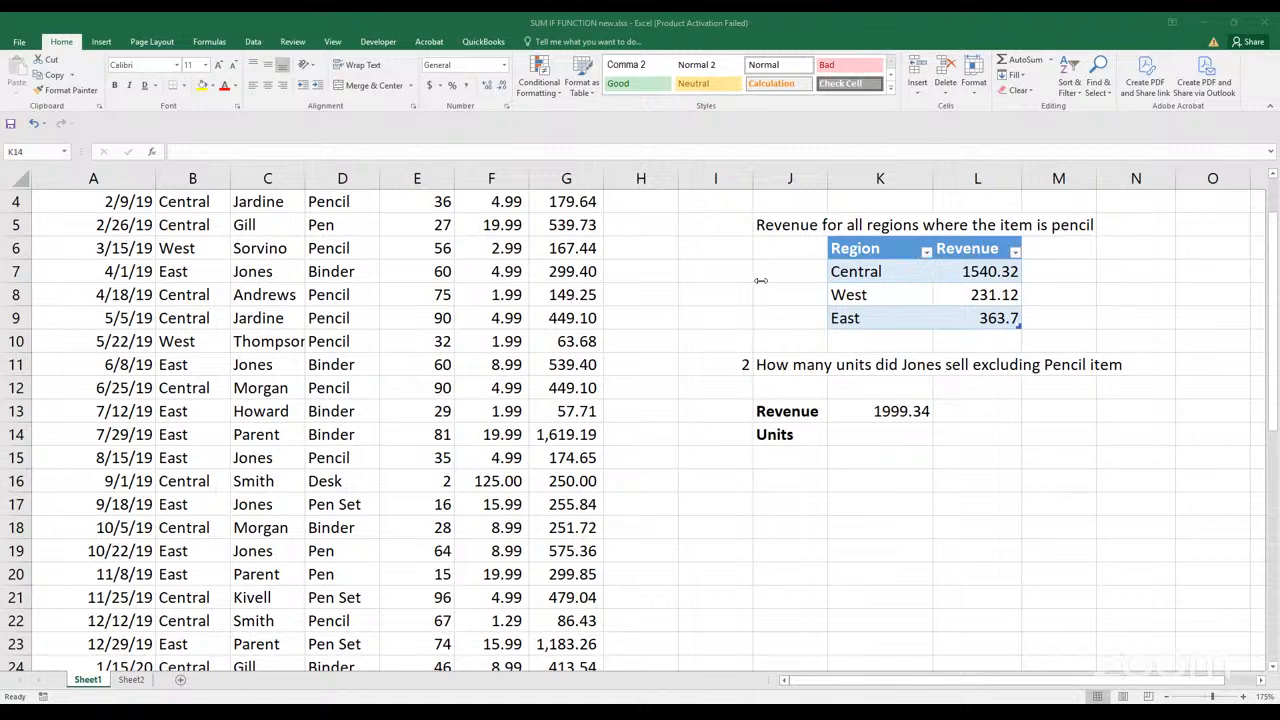
left_click(861, 433)
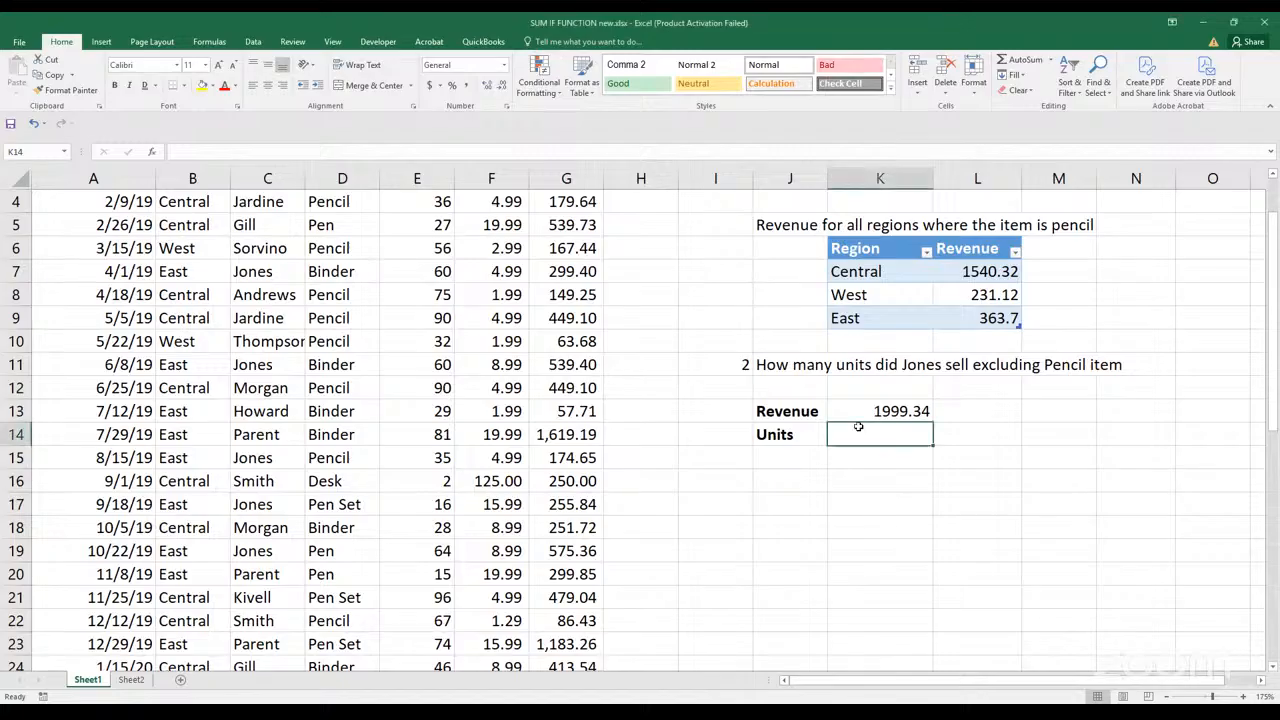
left_click(872, 410)
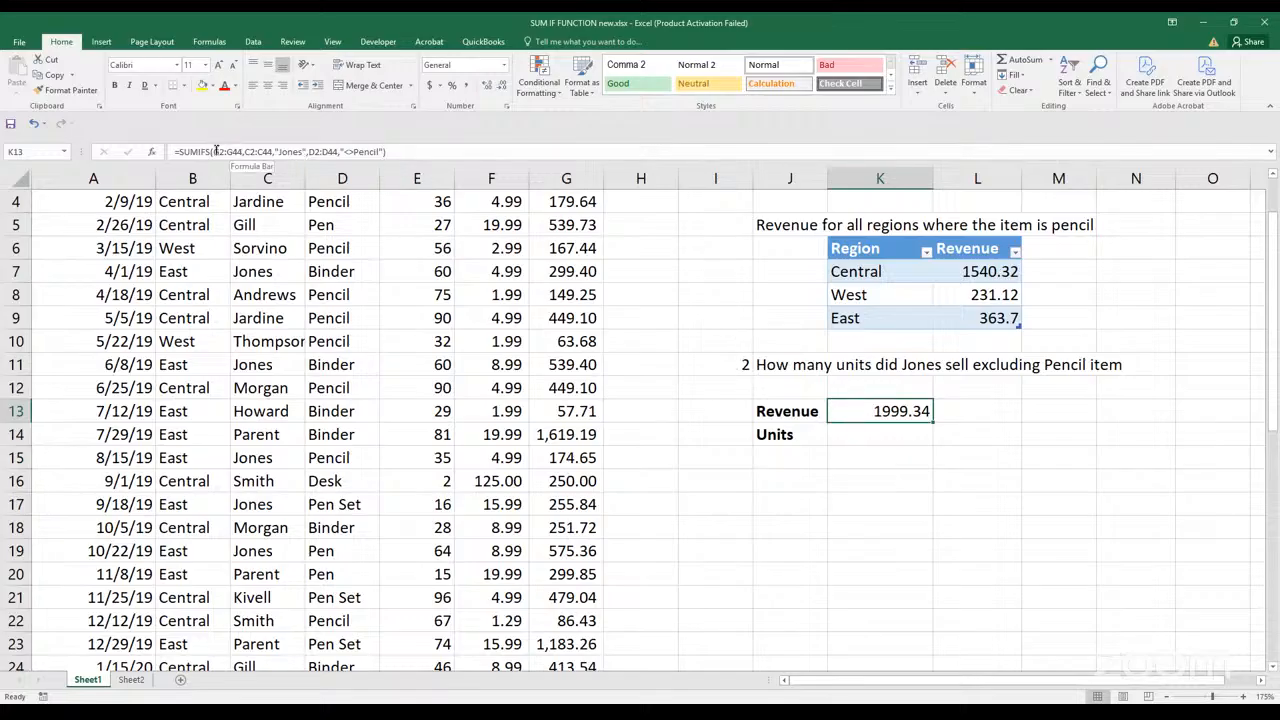
left_click_drag(213, 151, 268, 149)
key("F4")
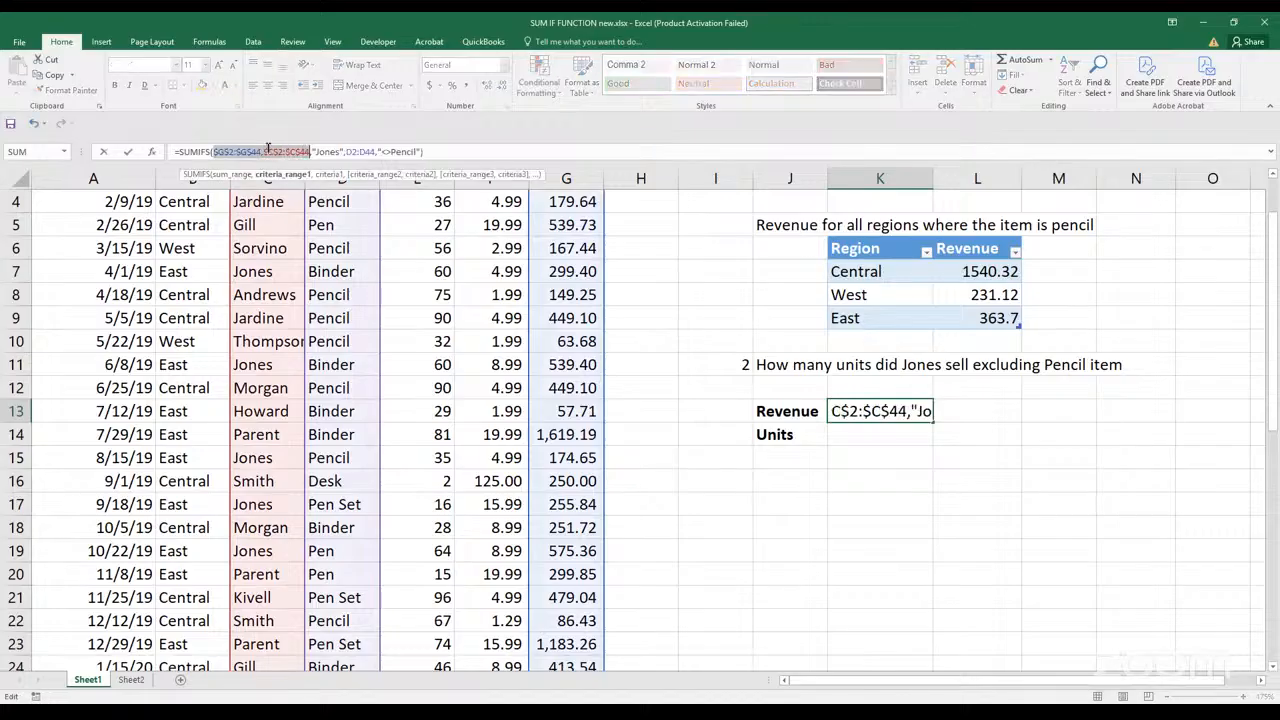
left_click_drag(347, 151, 374, 153)
left_click(374, 153)
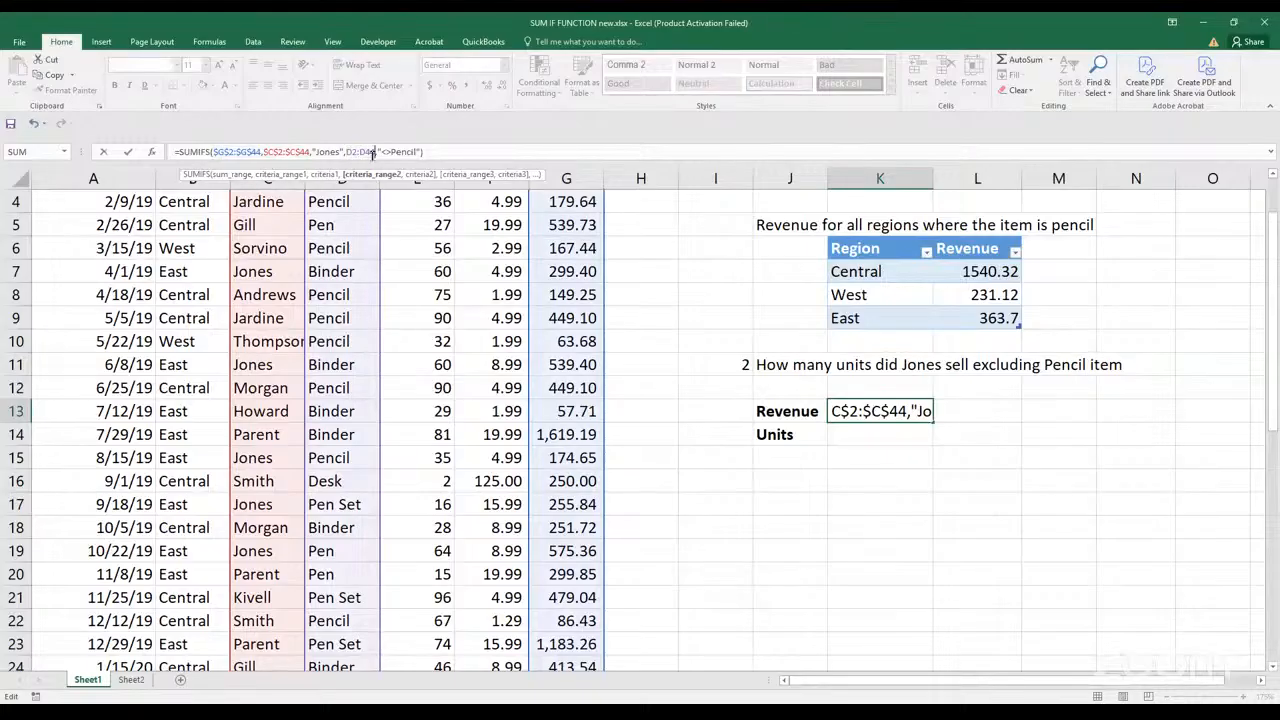
key("ctrl+Return")
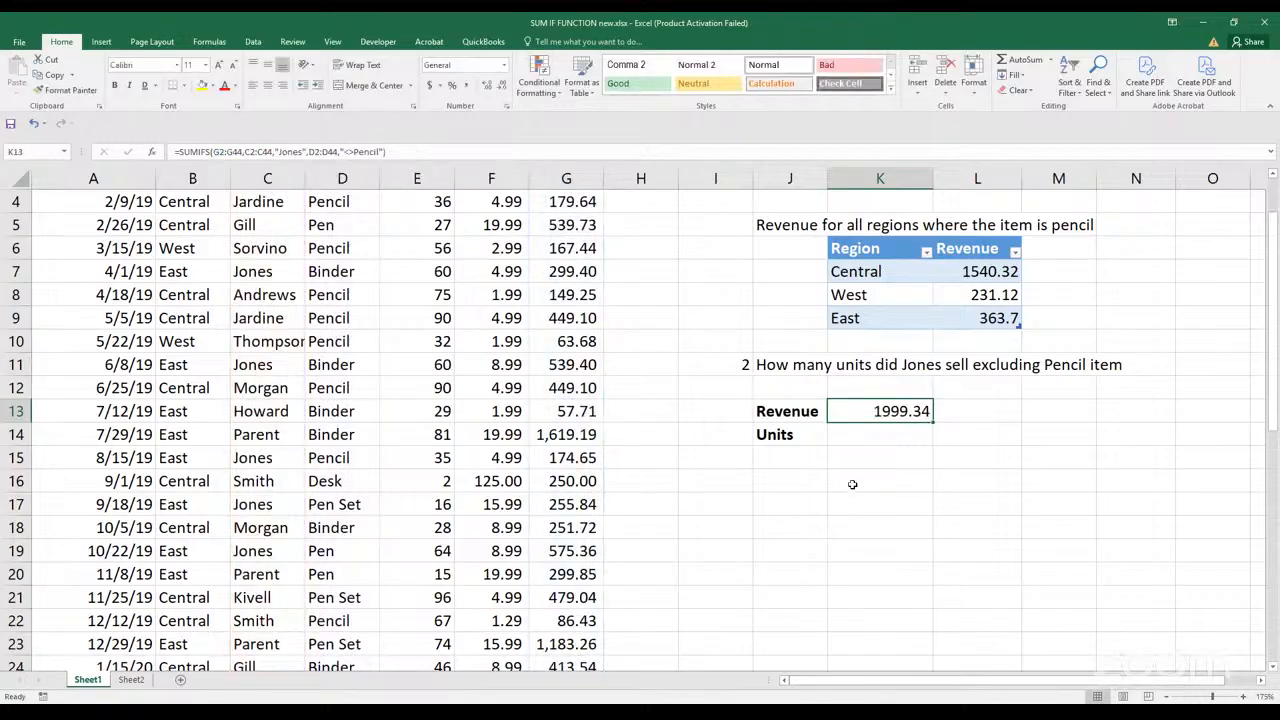
Start a SUMIFS formula in K14 with the Units values E2:E44 as the sum range
left_click(866, 446)
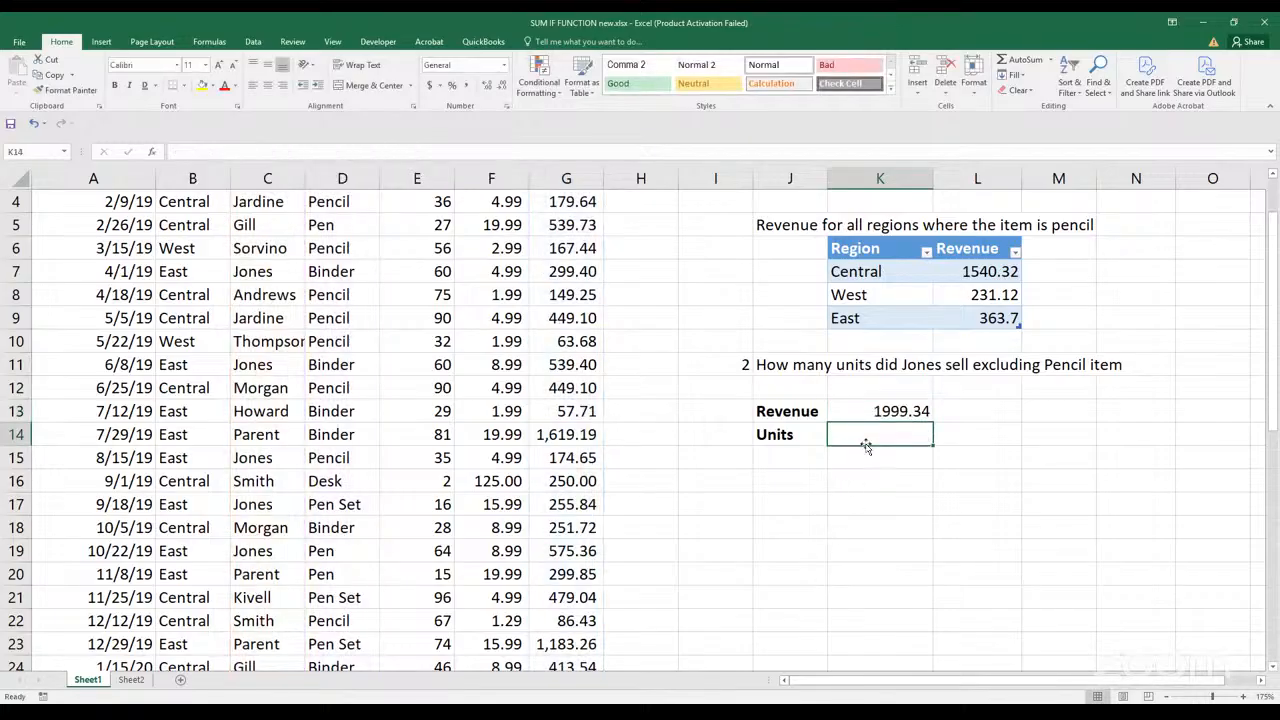
type("=")
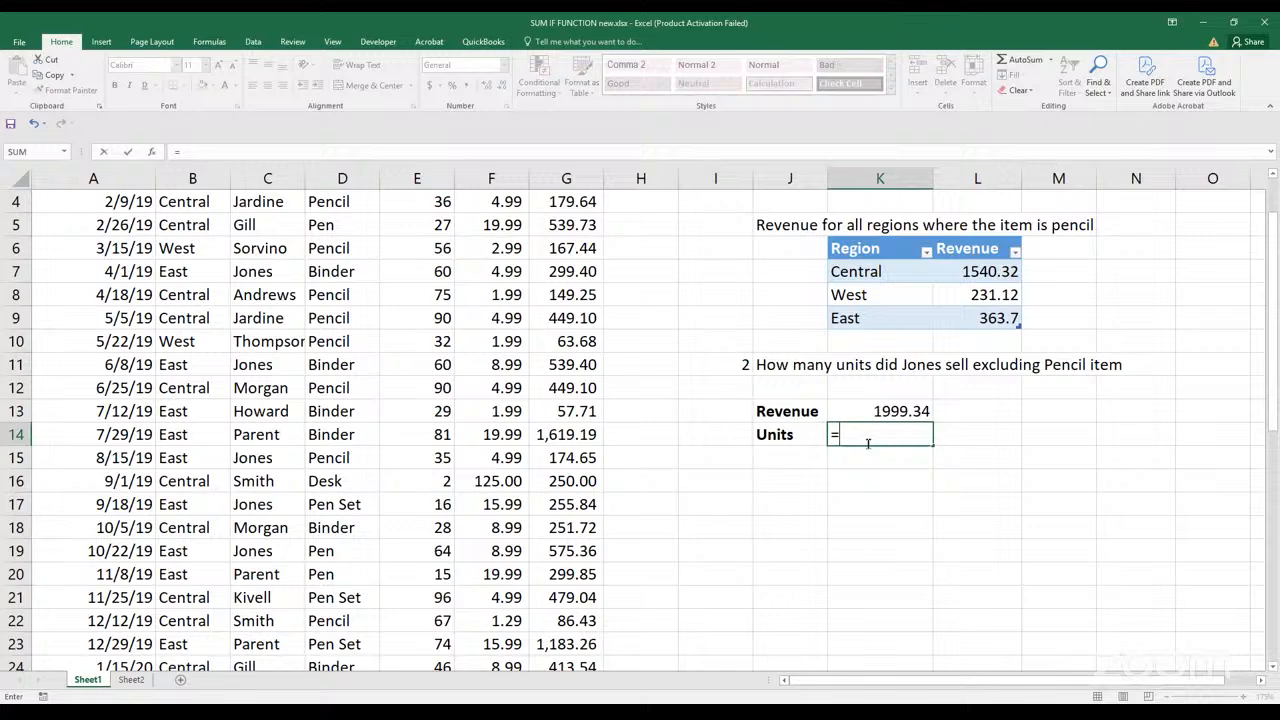
type("SUMIFS(")
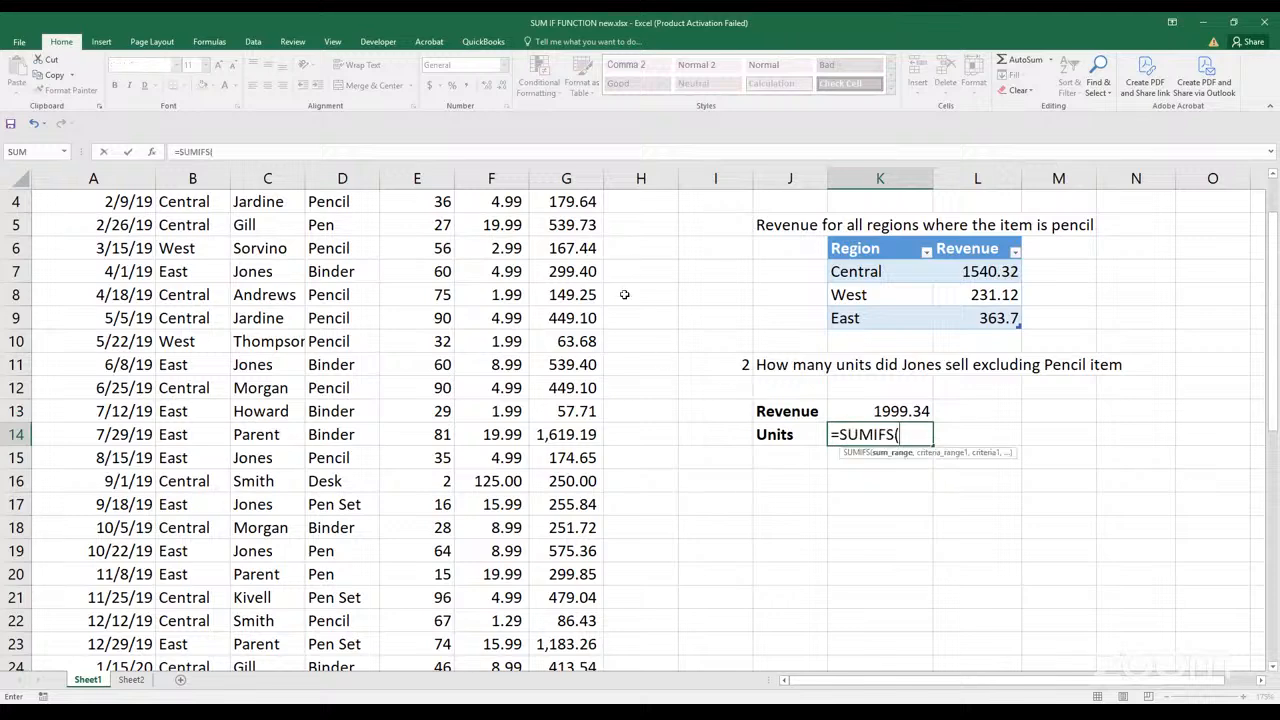
scroll(630, 290, "up", 1)
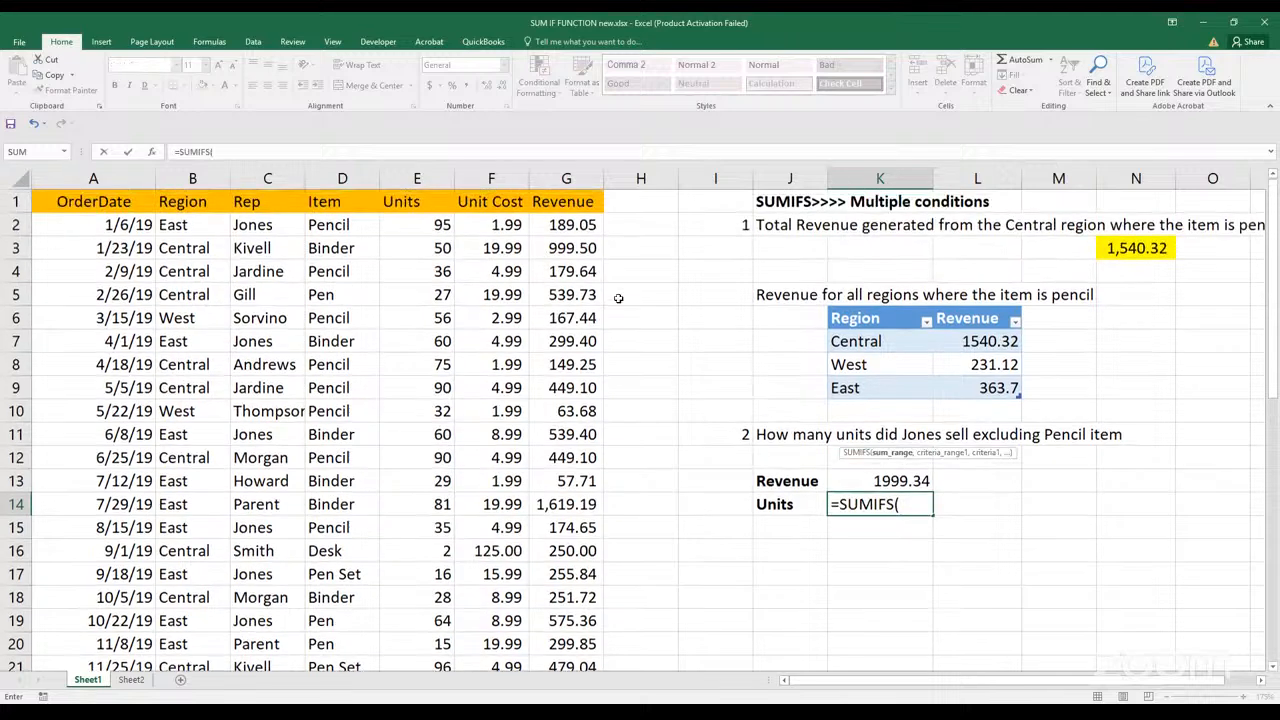
left_click(443, 226)
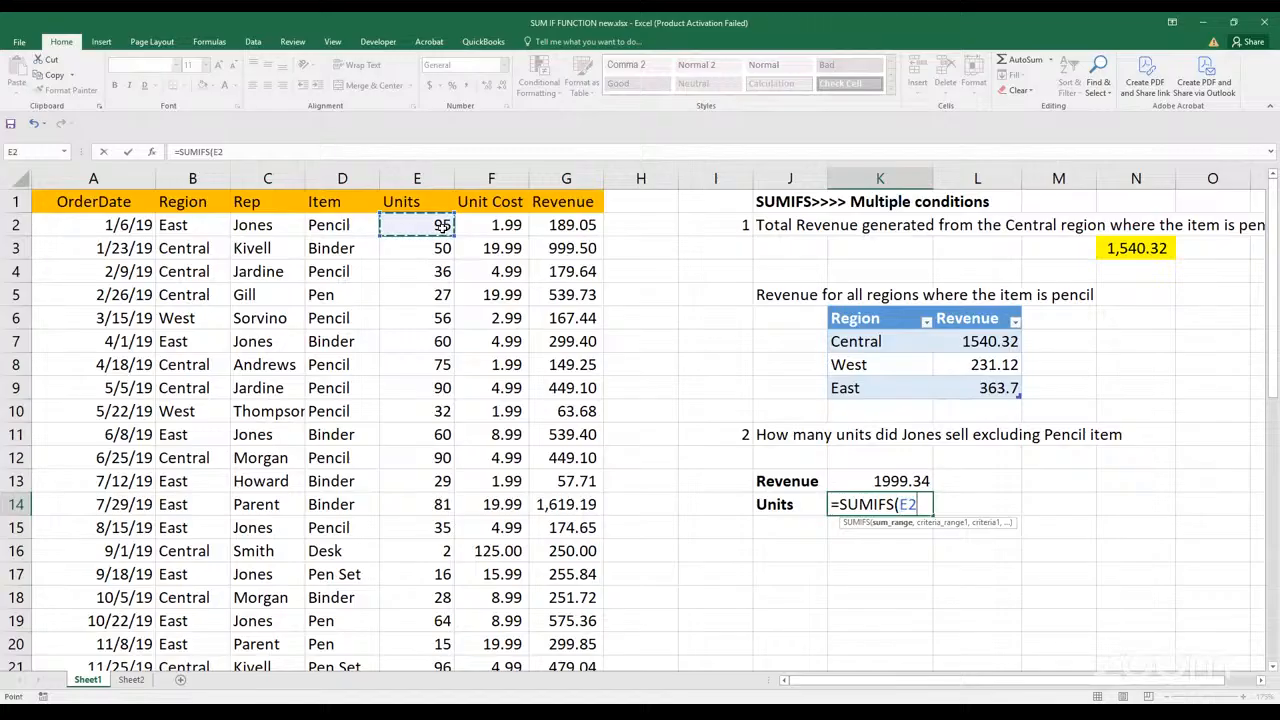
key("ctrl+shift+Down")
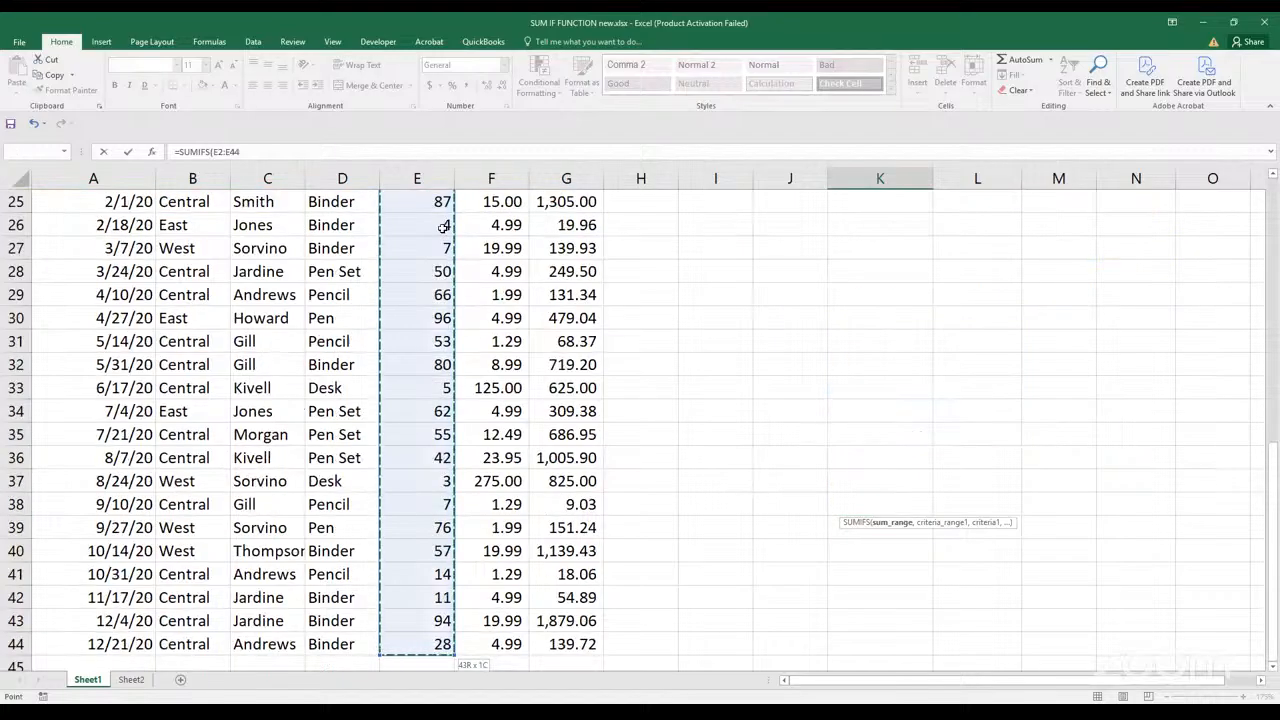
type(",")
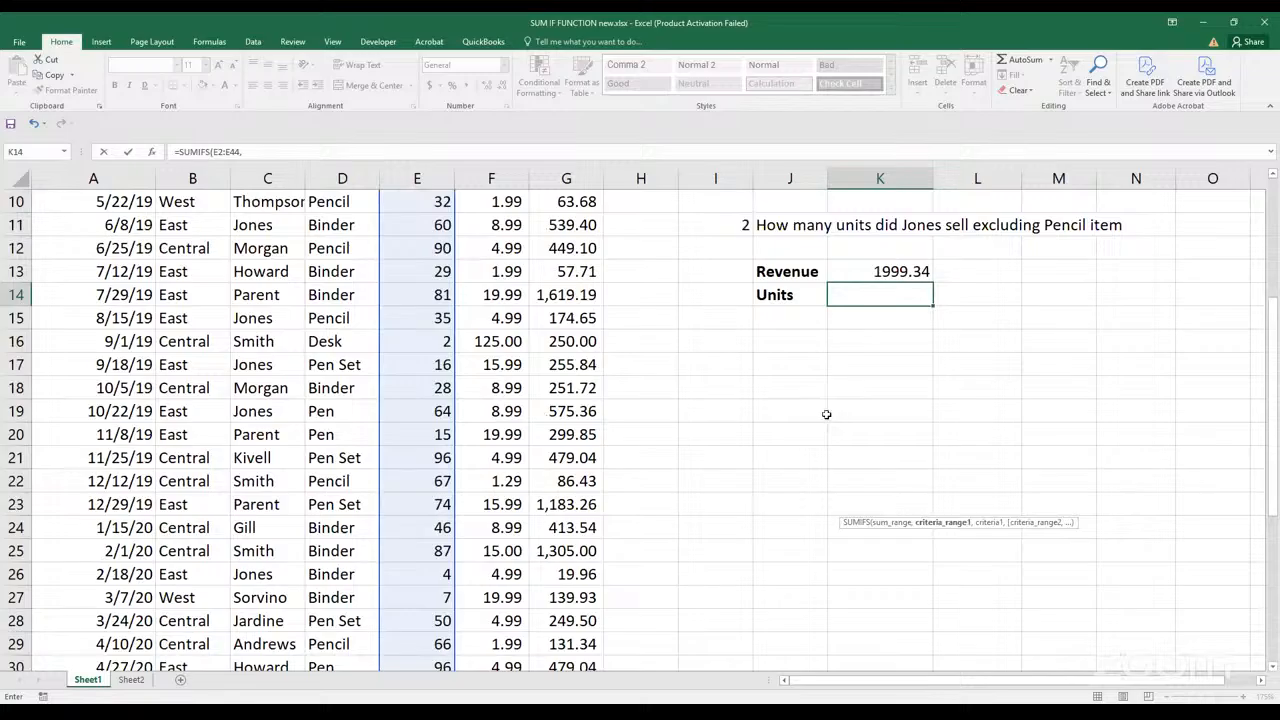
Add the Rep values C2:C44 to the K14 SUMIFS as the first criteria range, matching the rep named in question 2
scroll(842, 406, "up", 3)
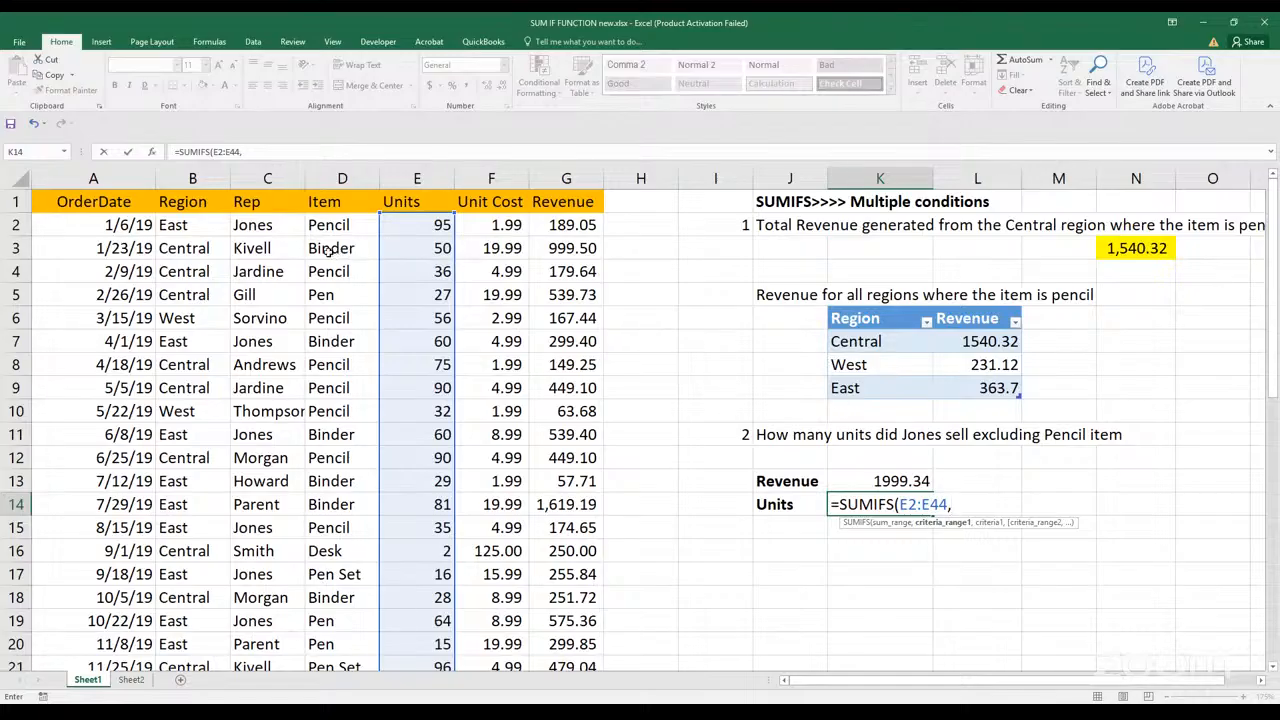
left_click(286, 230)
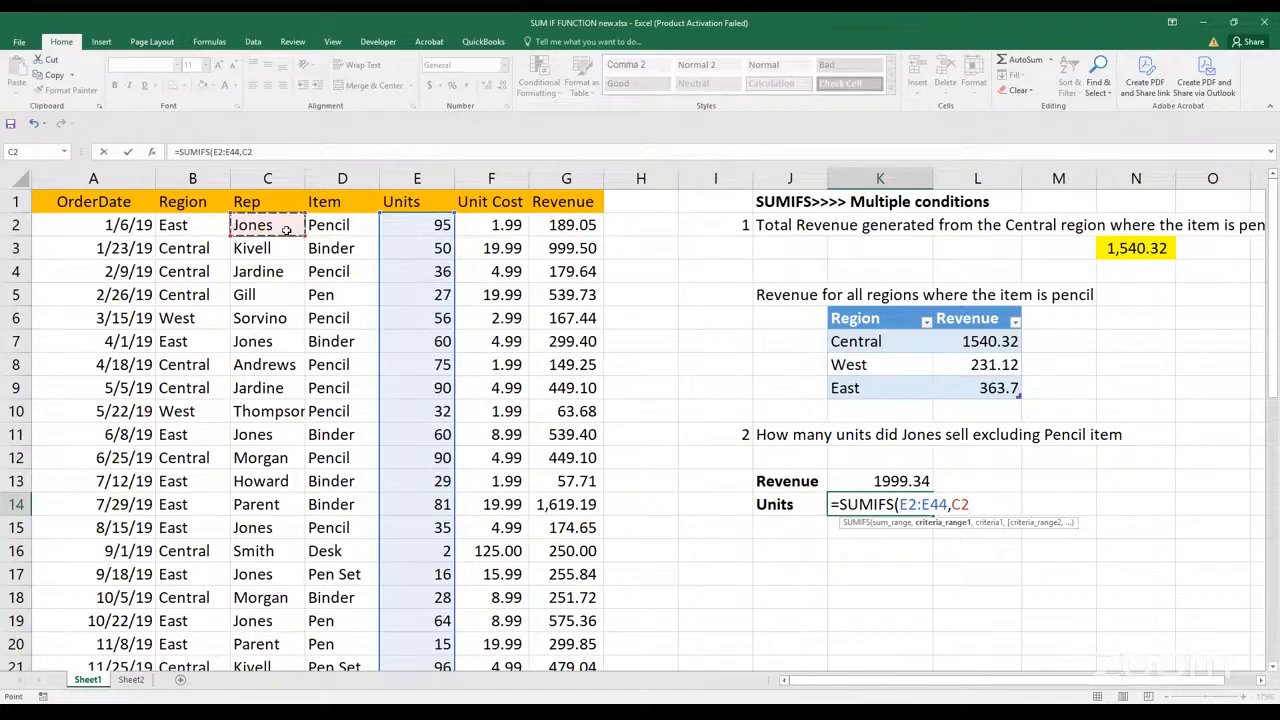
key("ctrl+shift+Down")
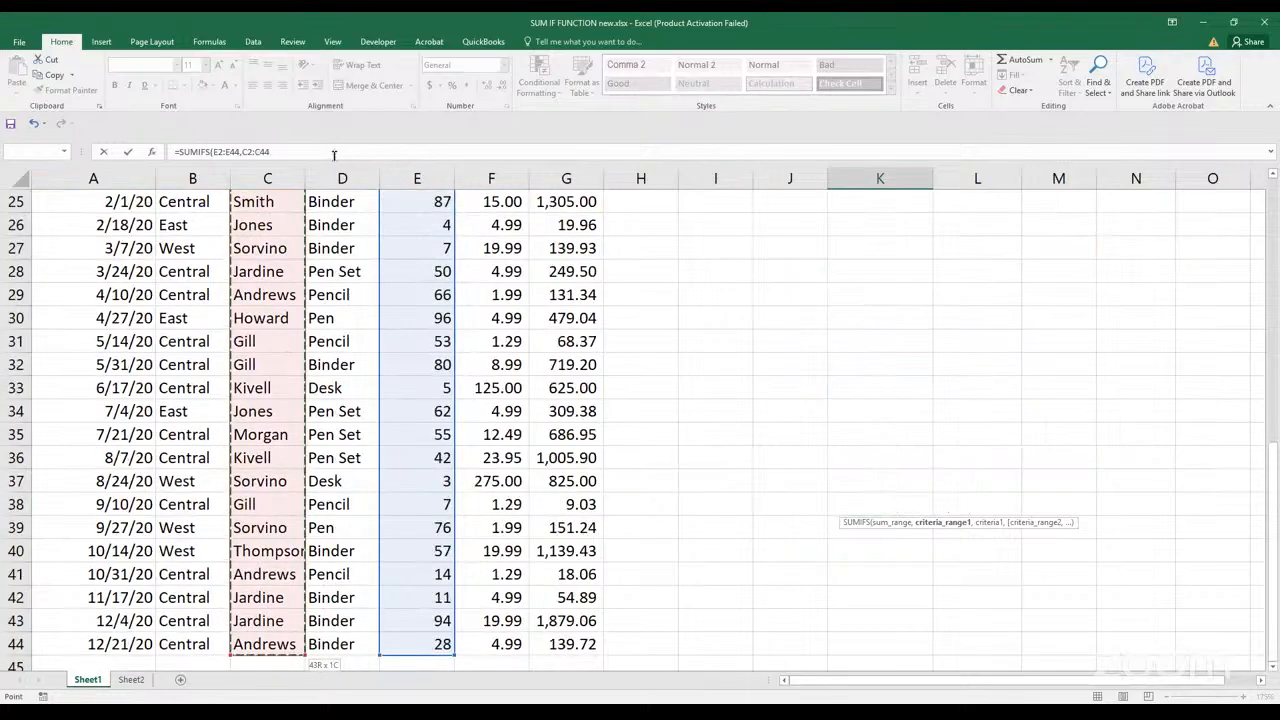
type(",")
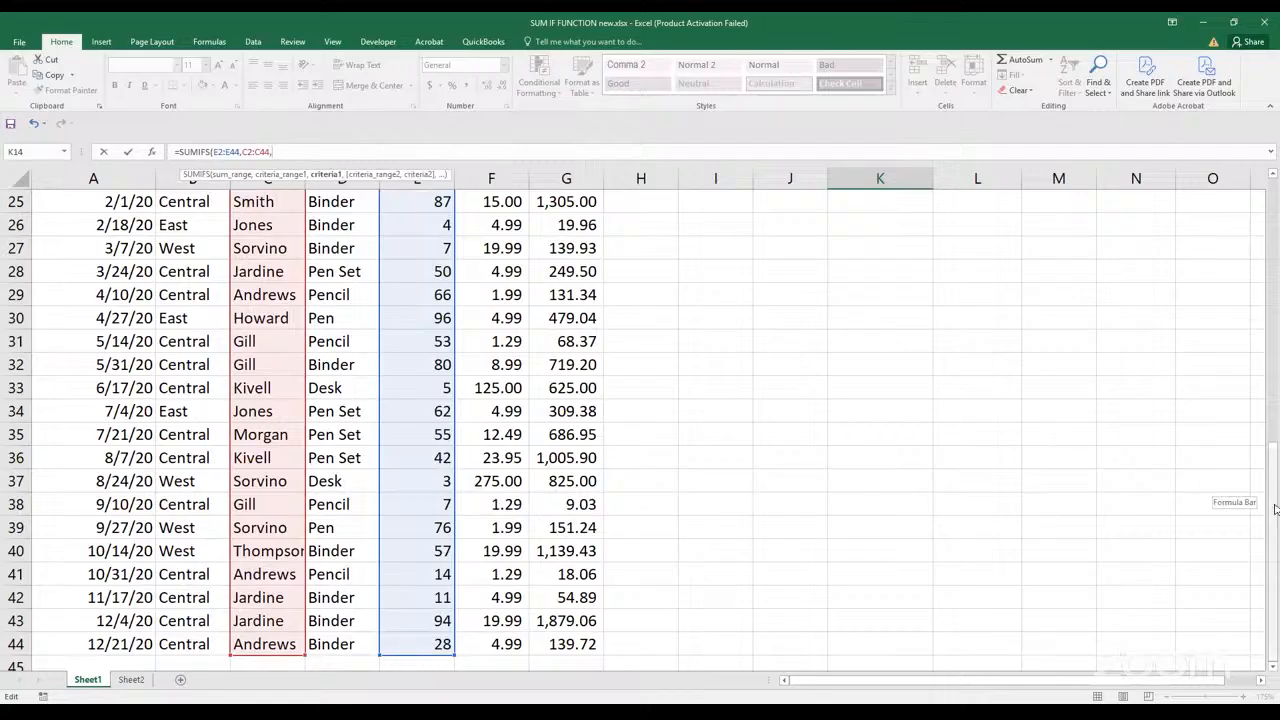
scroll(1275, 509, "up", 8)
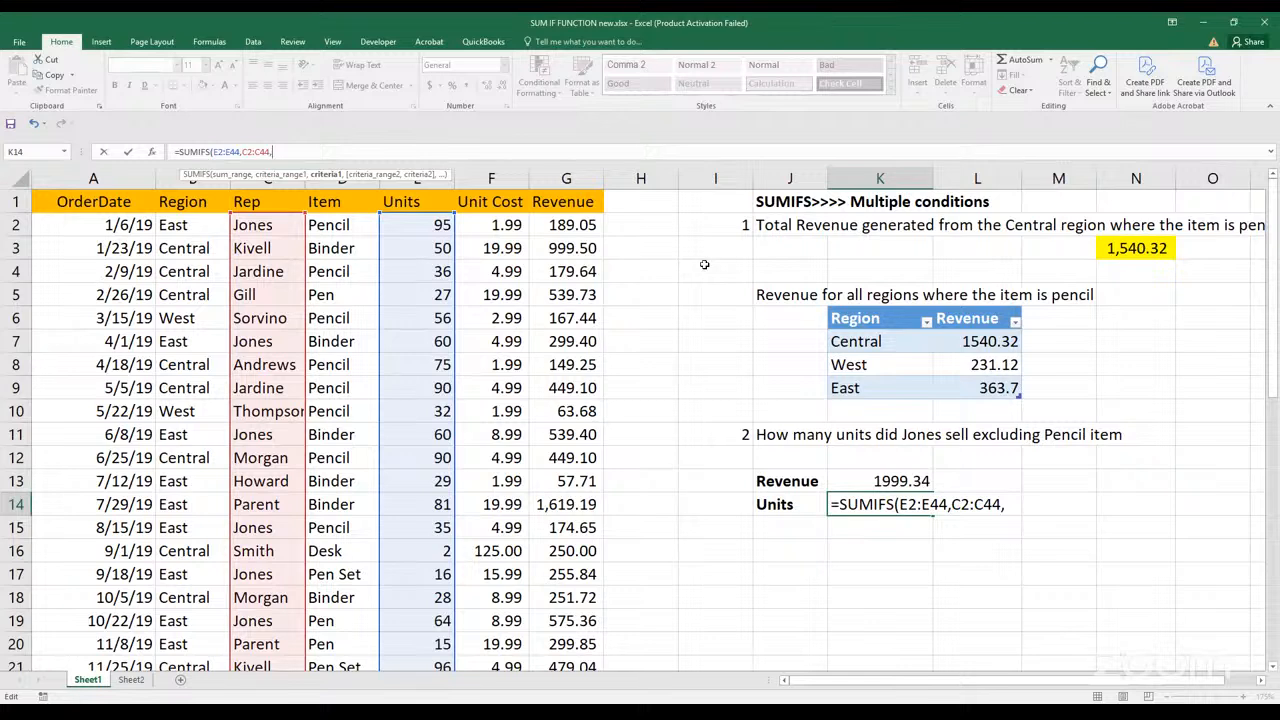
type("\"Jones\",")
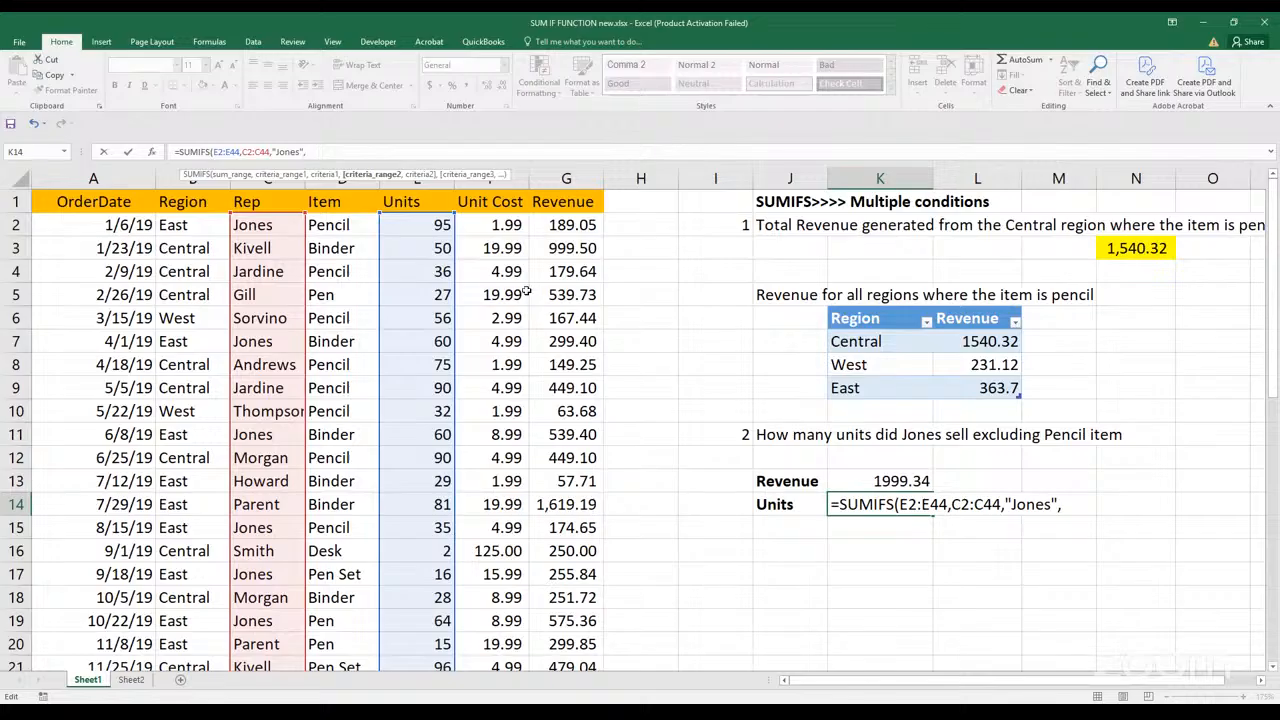
Complete the K14 SUMIFS with the Item values D2:D44 as the second criteria range and "<>Pencil" as its criterion
left_click(360, 226)
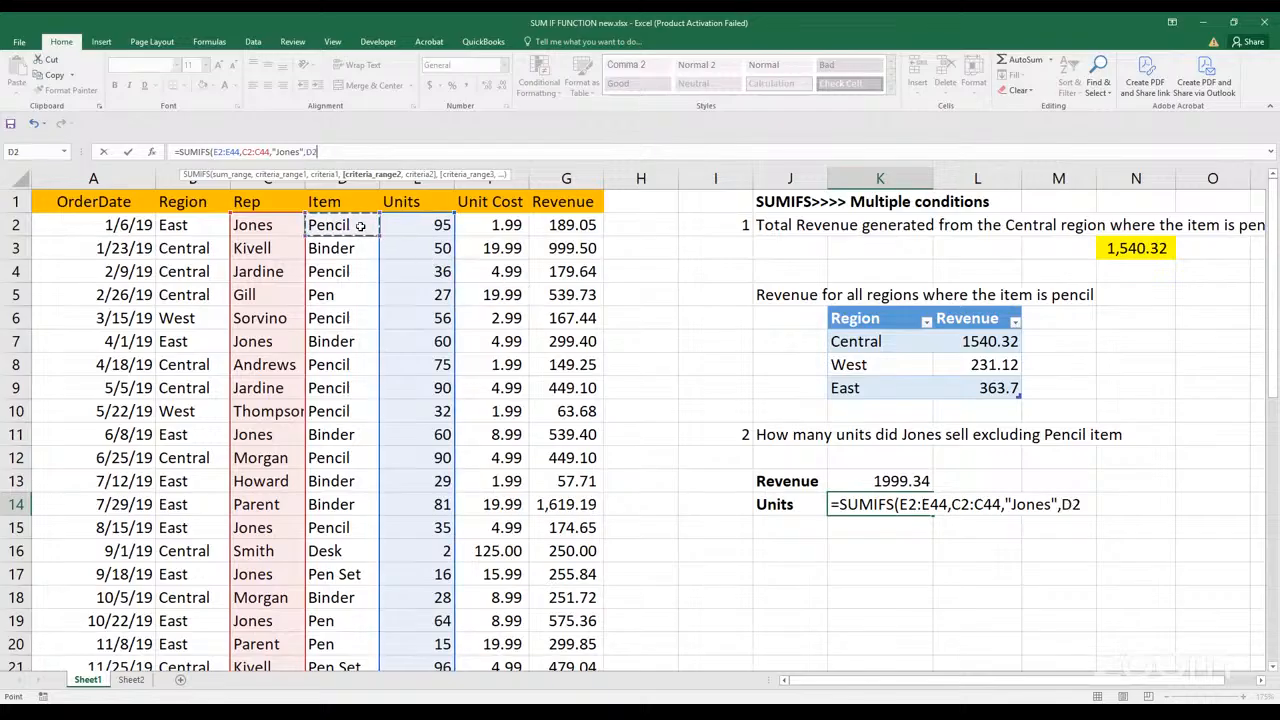
key("ctrl+shift+Down")
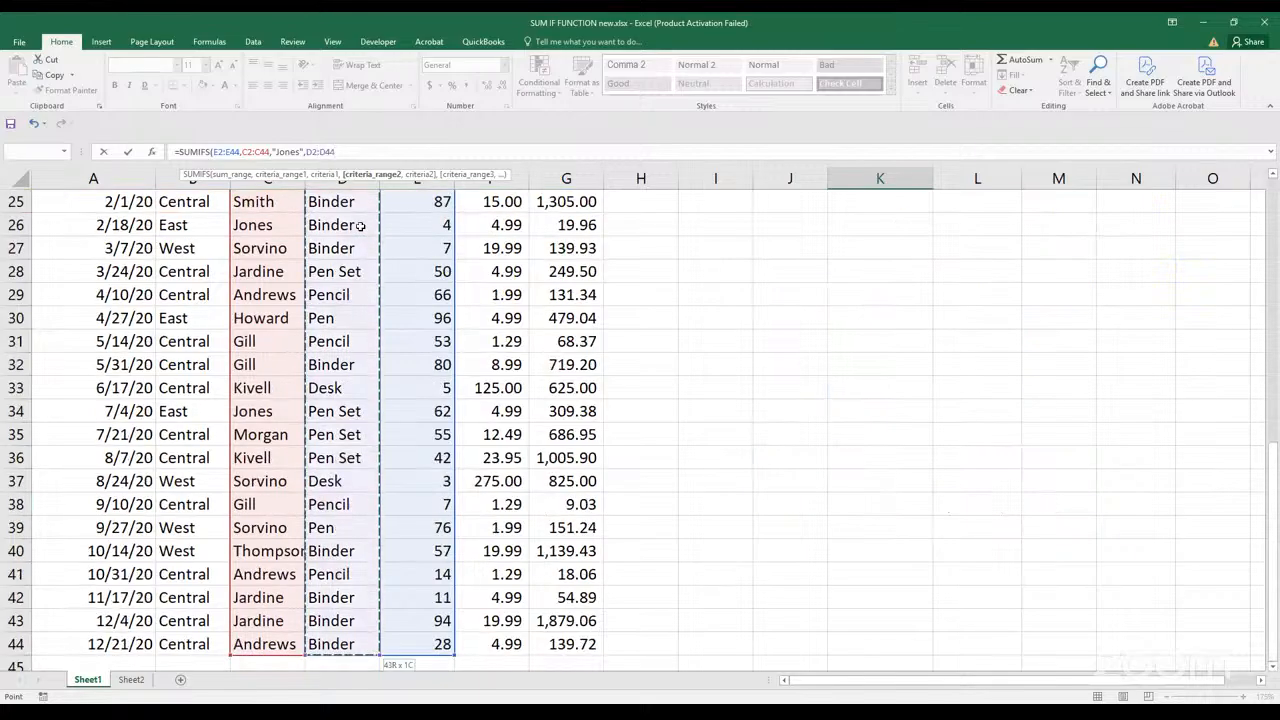
type(",")
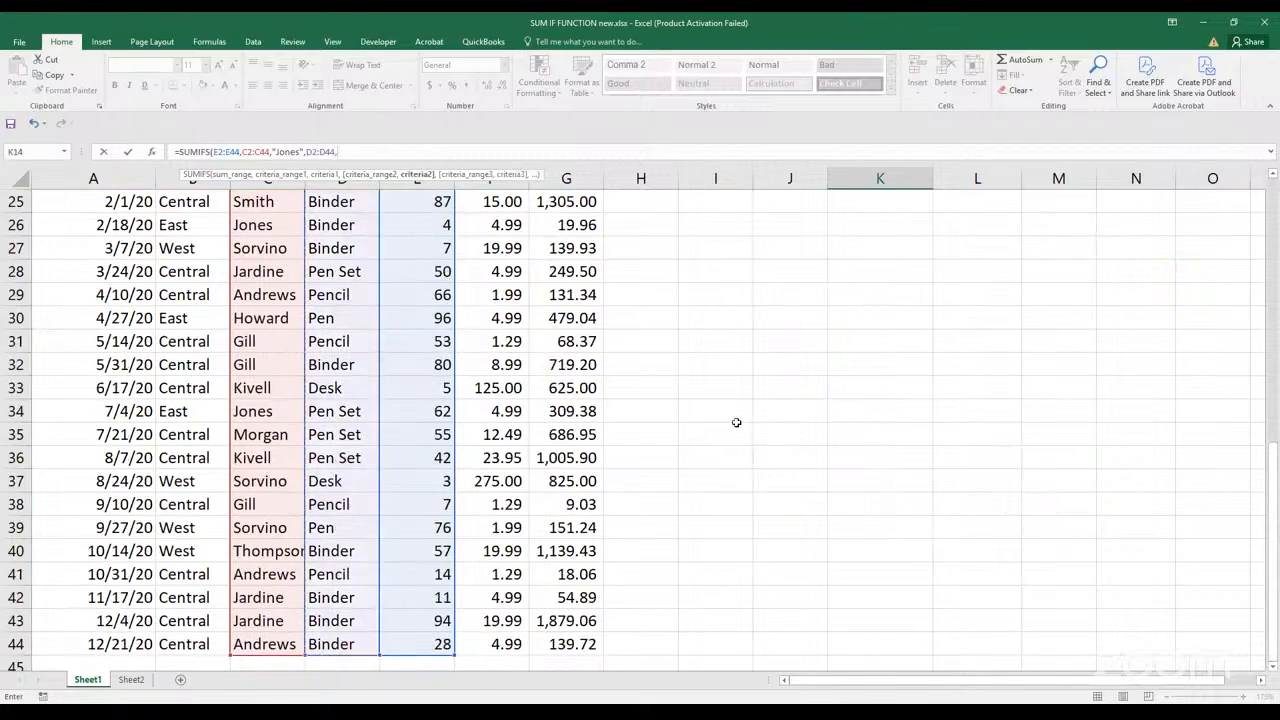
left_click_drag(1273, 500, 1273, 278)
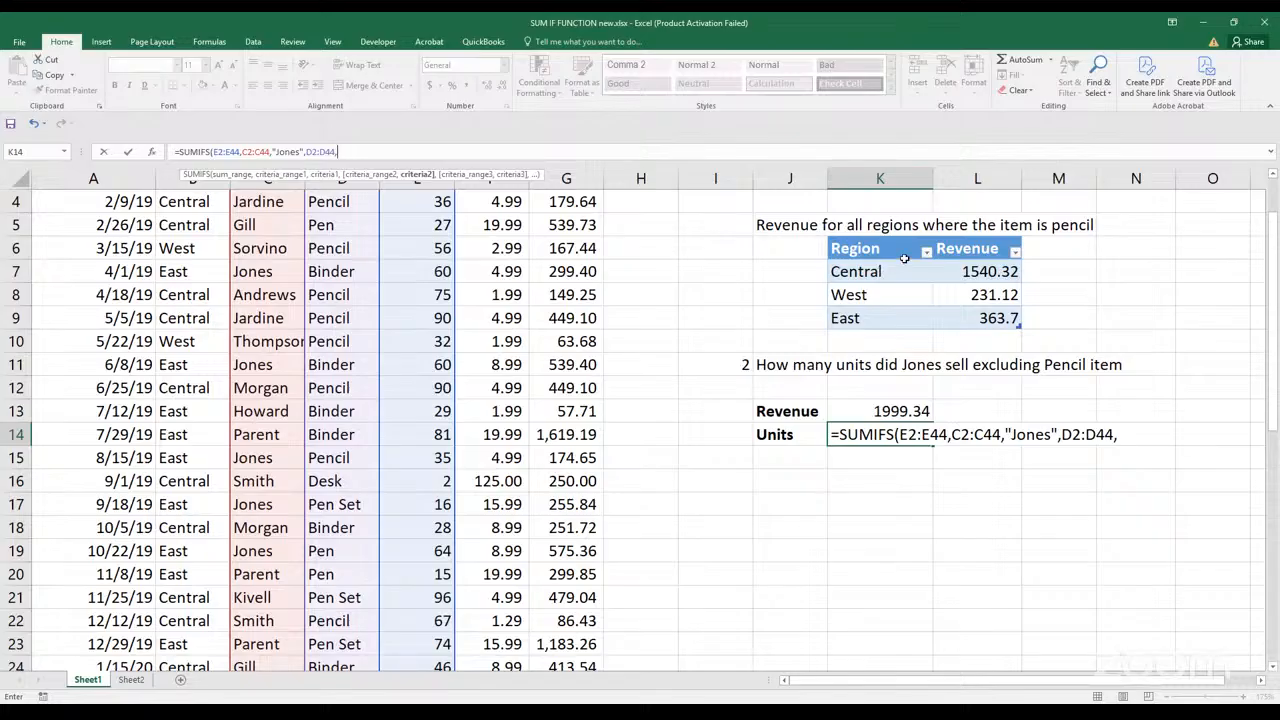
type("\"<>Pencil\"")
key("Return")
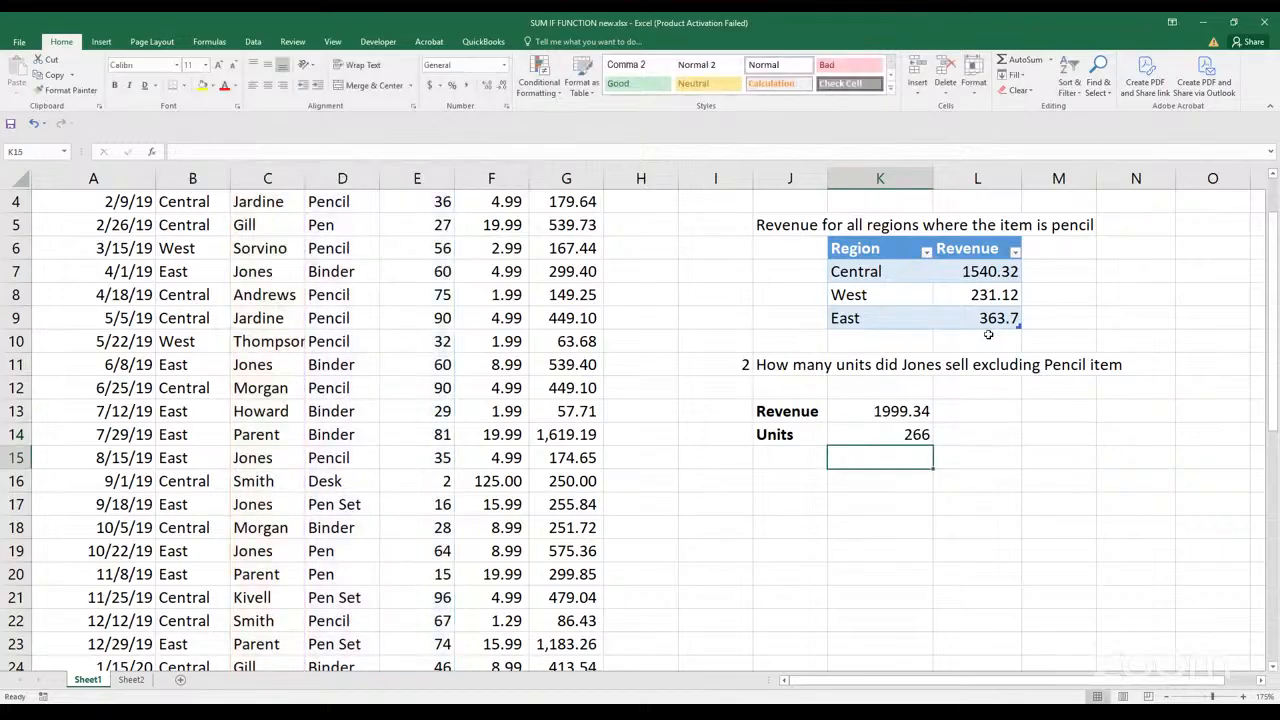
Review the ranges and criteria of the finished SUMIFS formula in K14
left_click(872, 105)
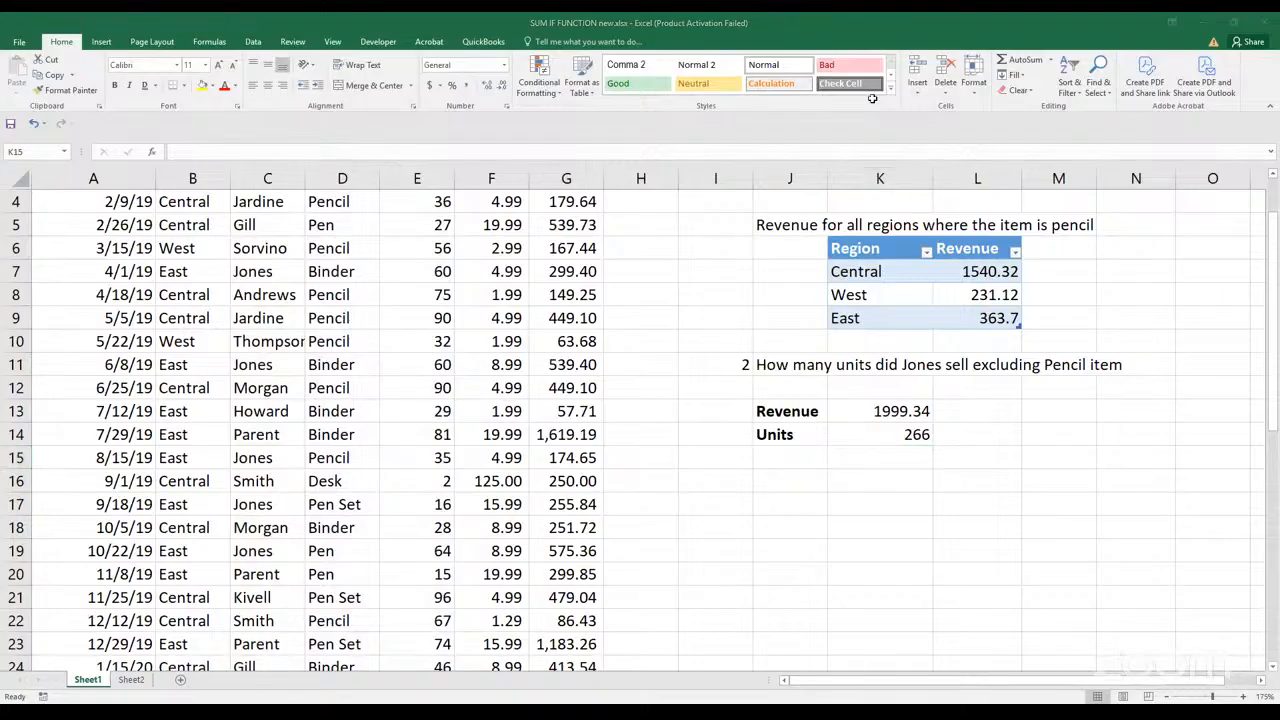
left_click(872, 99)
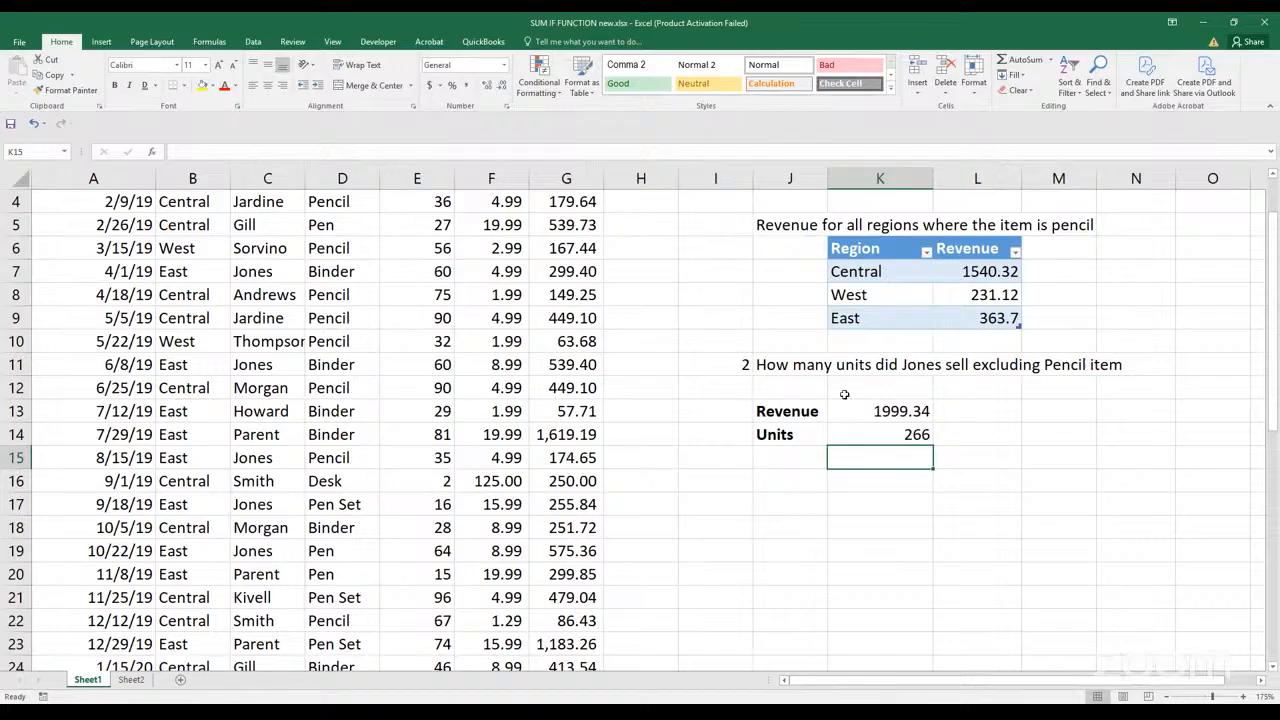
double_click(848, 432)
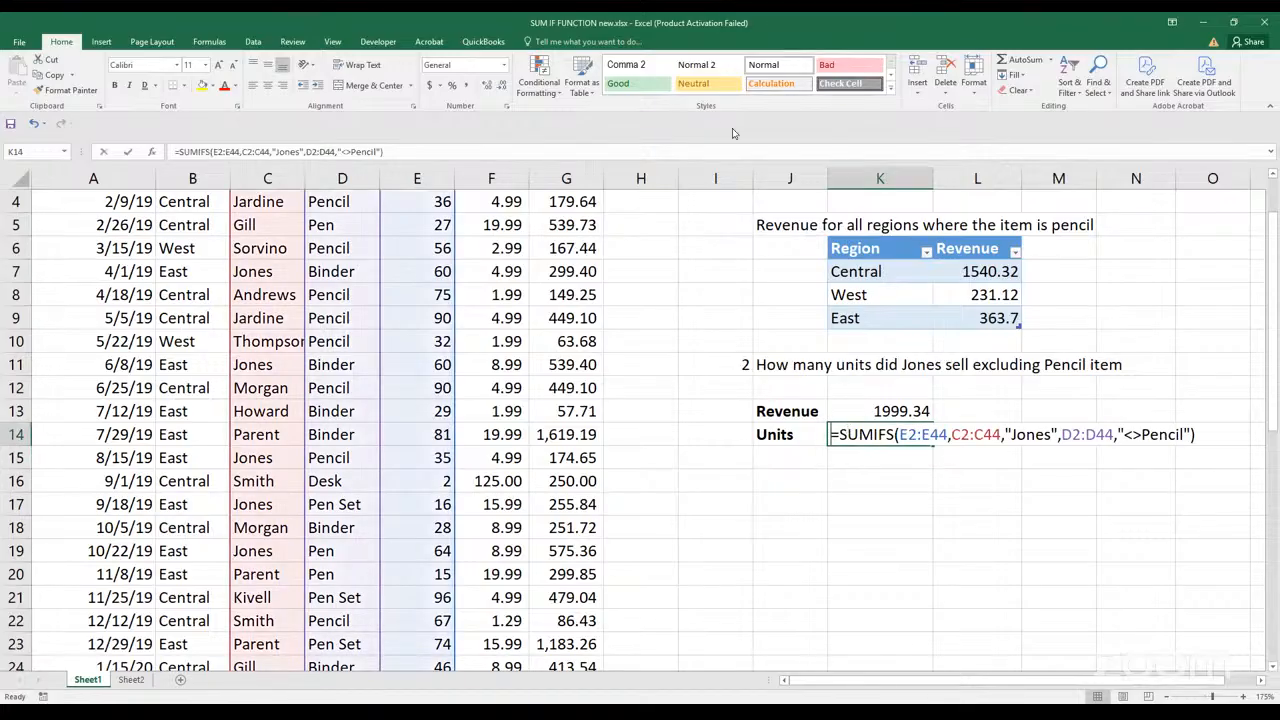
left_click(660, 55)
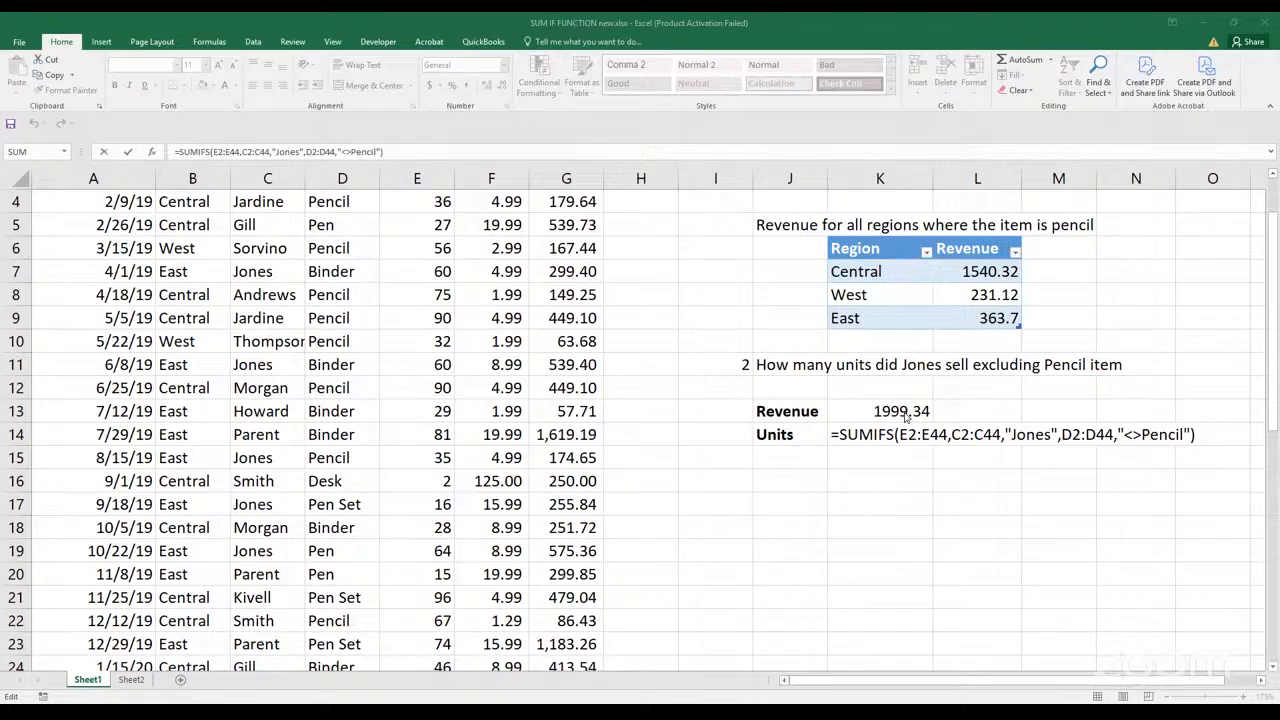
left_click(1006, 444)
key("Return")
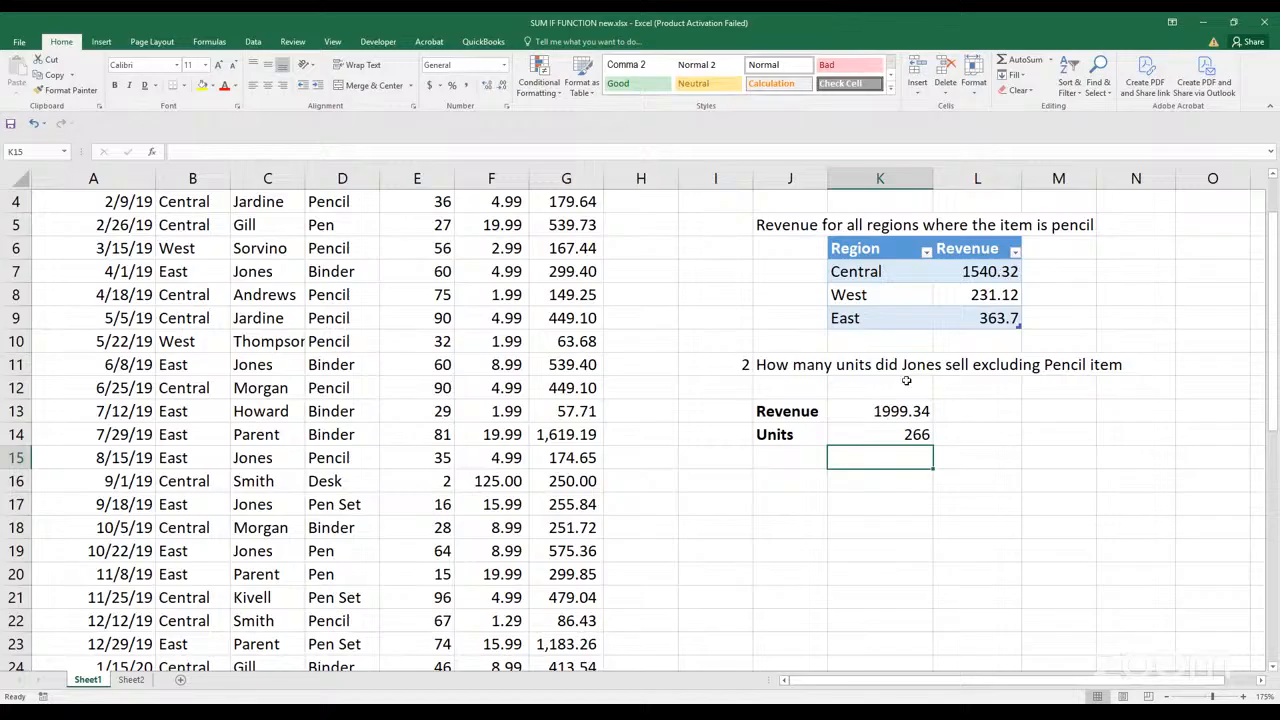
Enter the section heading Countif in J17, below the question 2 answers
left_click(800, 503)
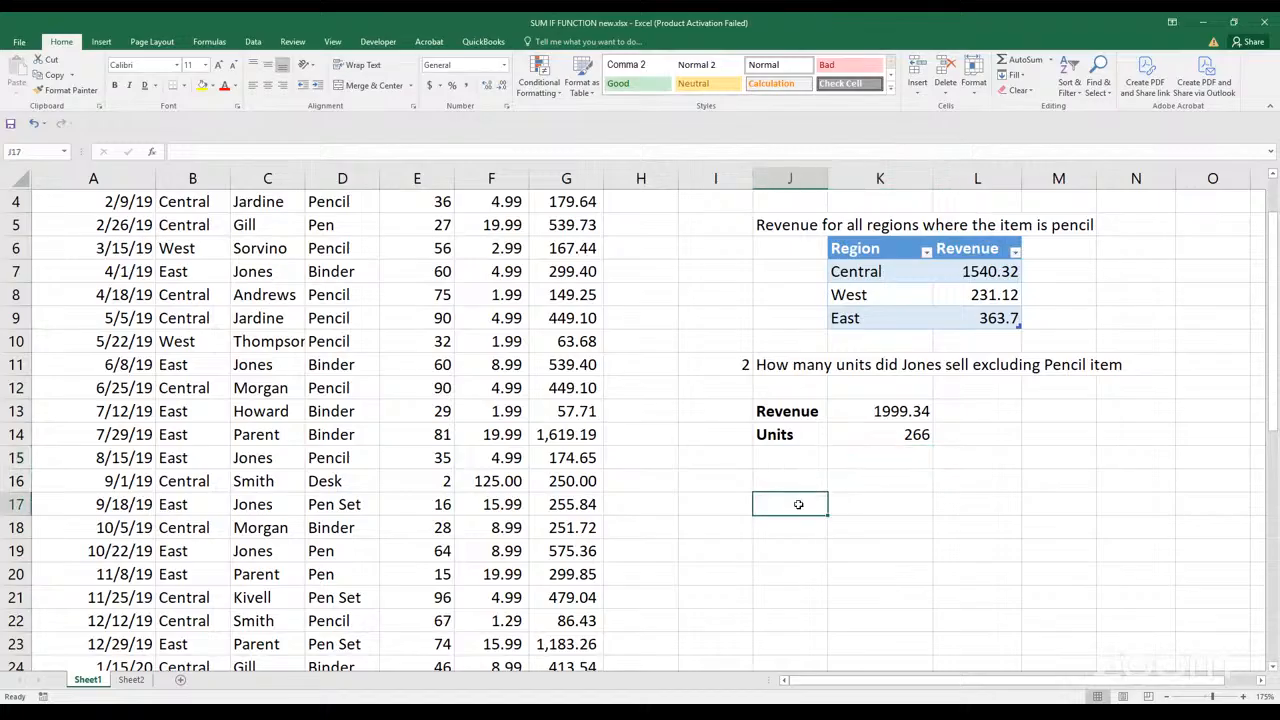
left_click(742, 506)
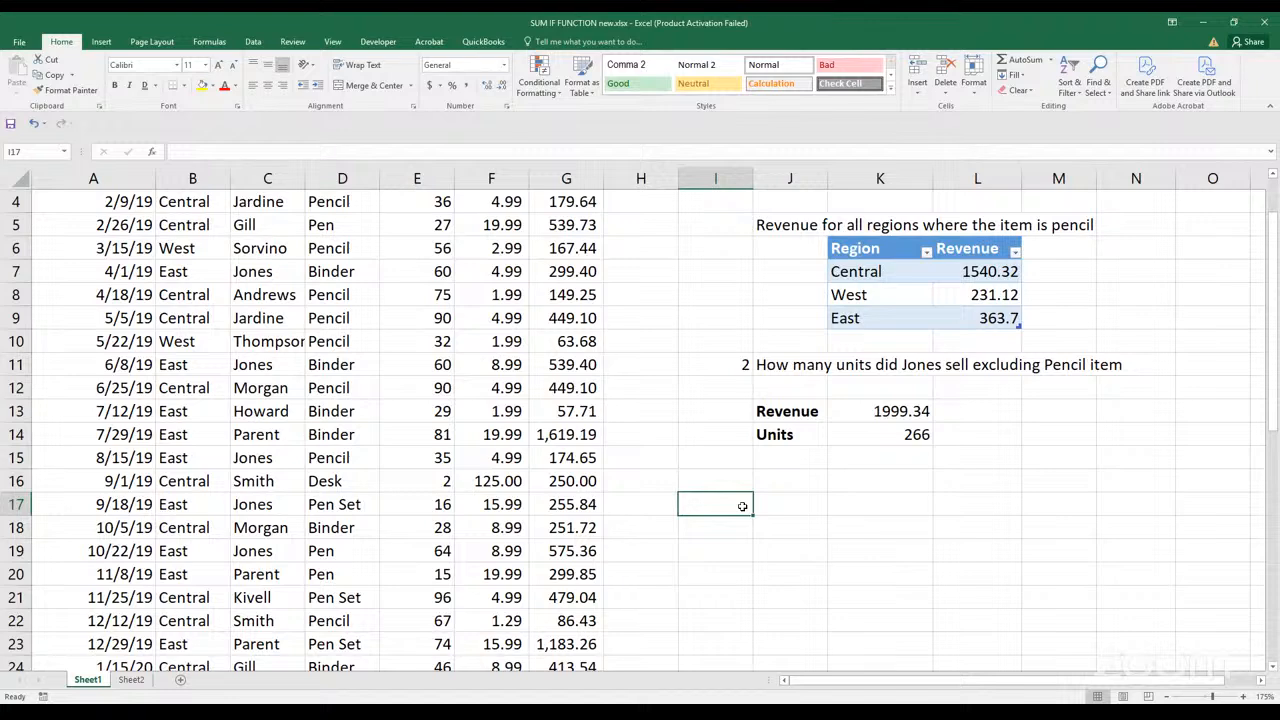
scroll(742, 506, "up", 1)
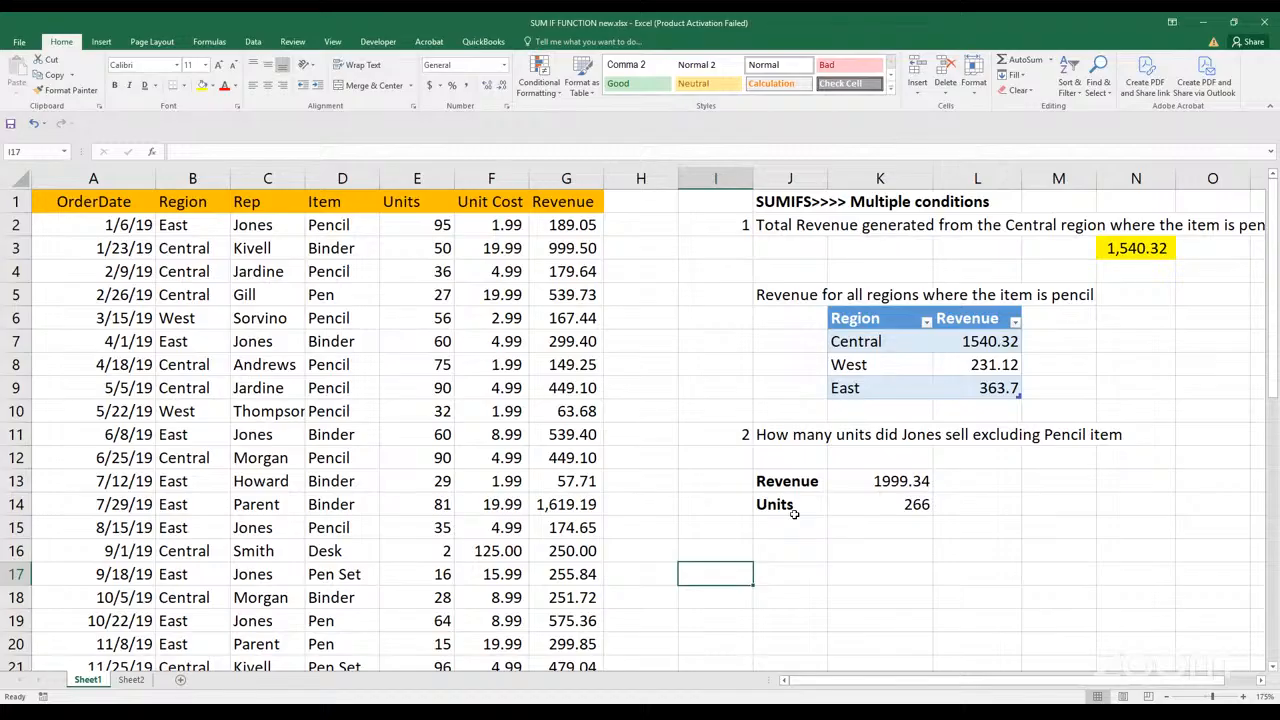
left_click(776, 568)
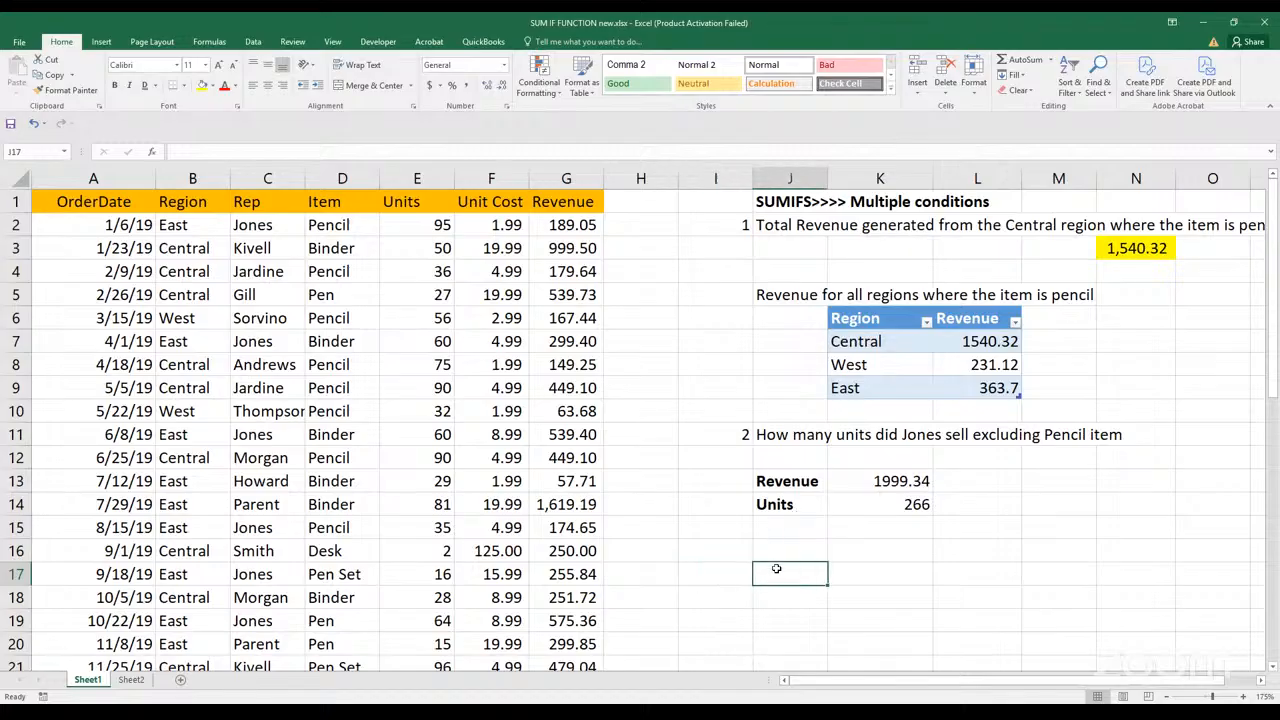
type("Coun")
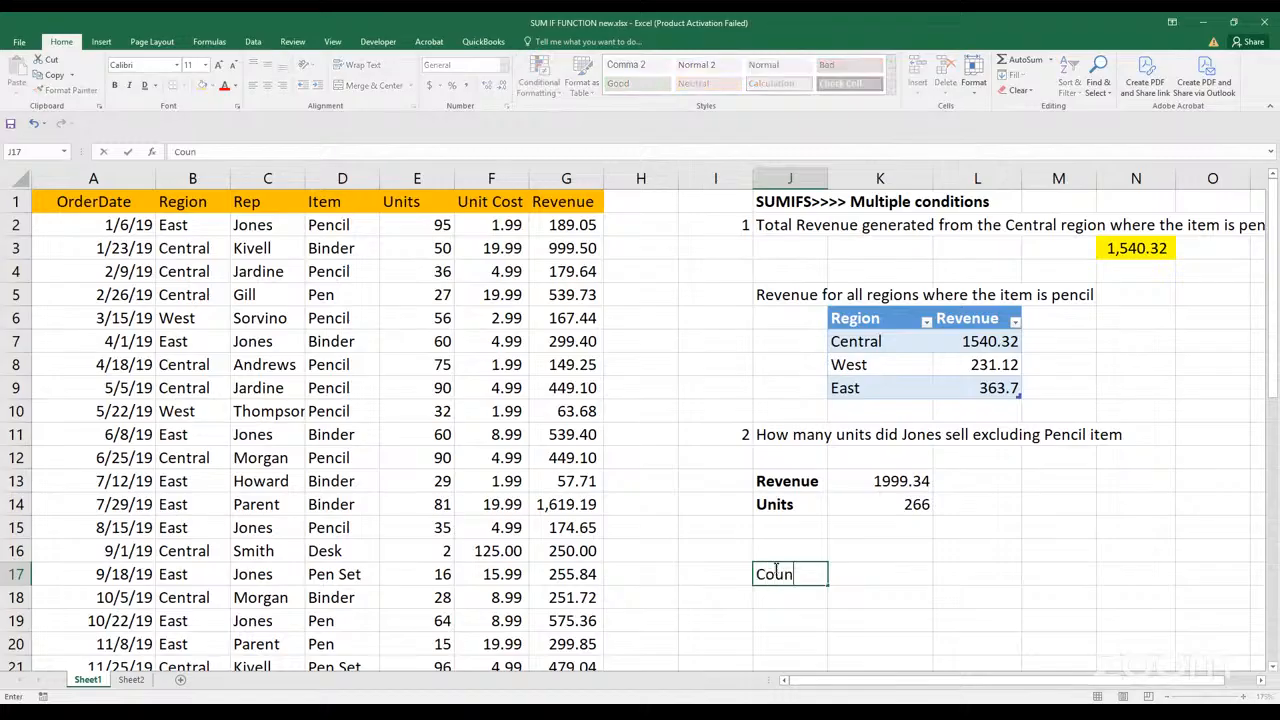
type("tif")
key("Return")
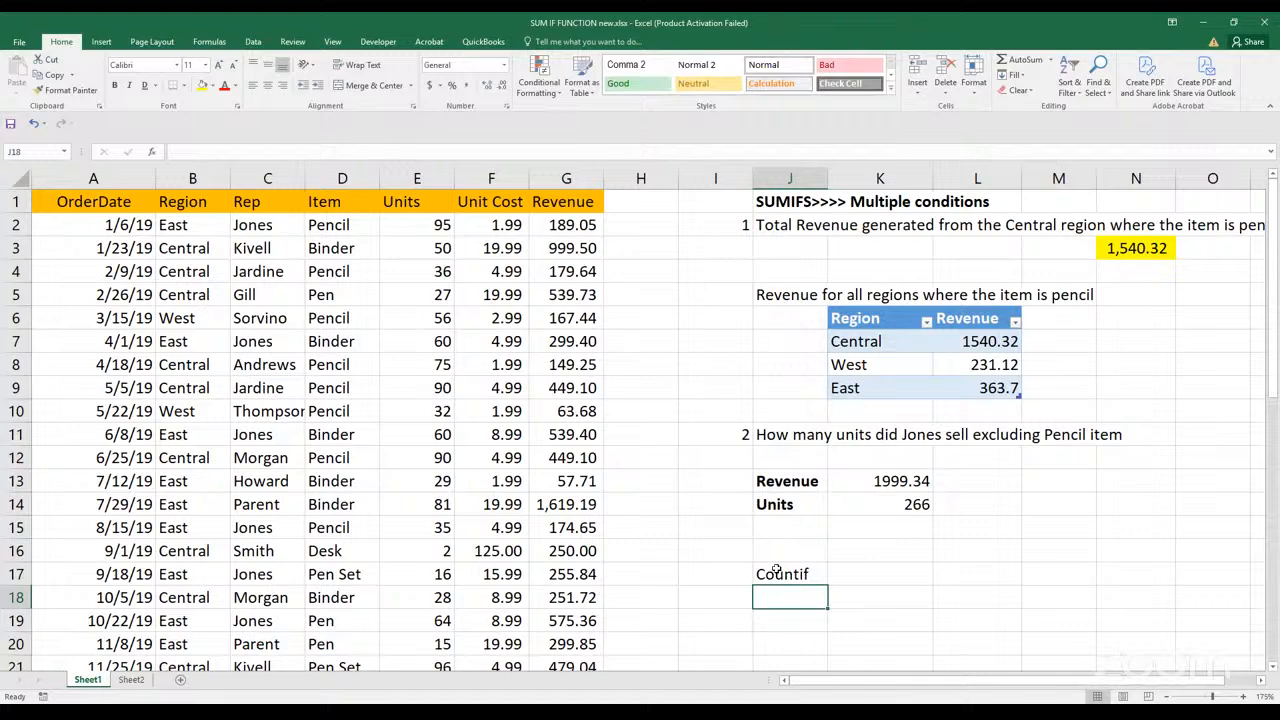
Describe the function in J18 with the text "Count the number of cells in a range that meet a single condition"
type("Count ")
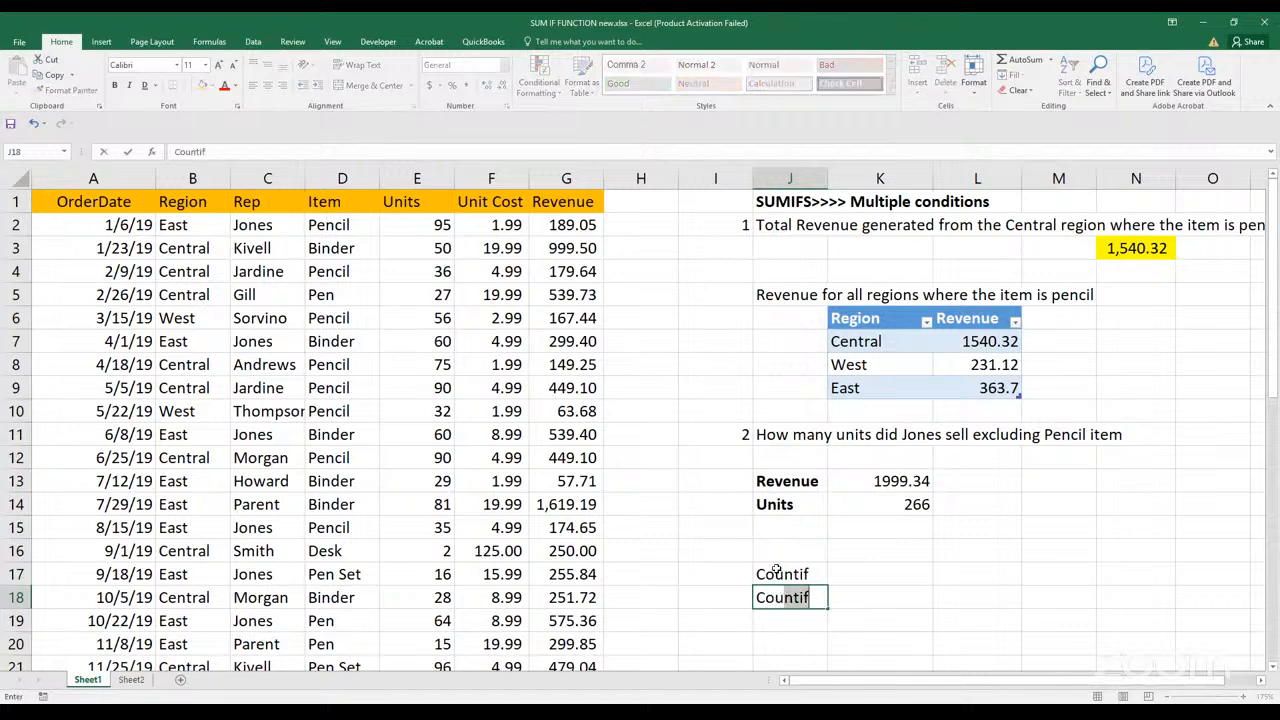
type("the n")
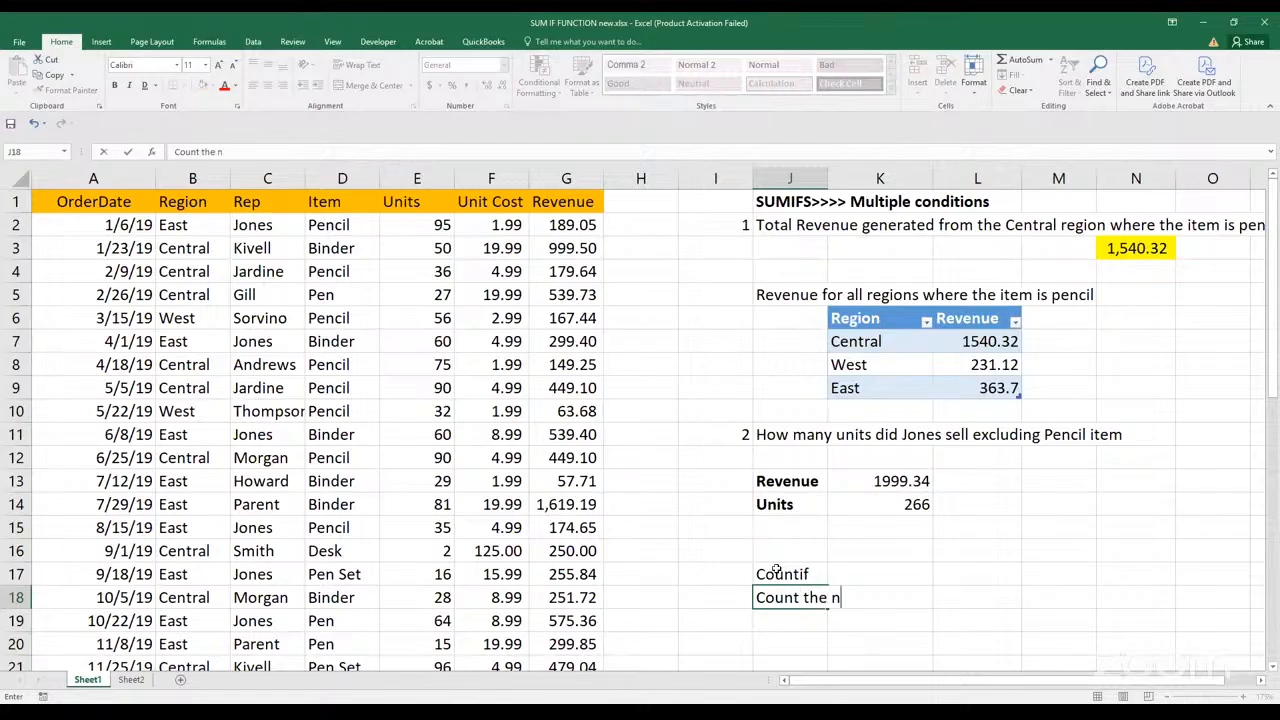
type("umber of cells ")
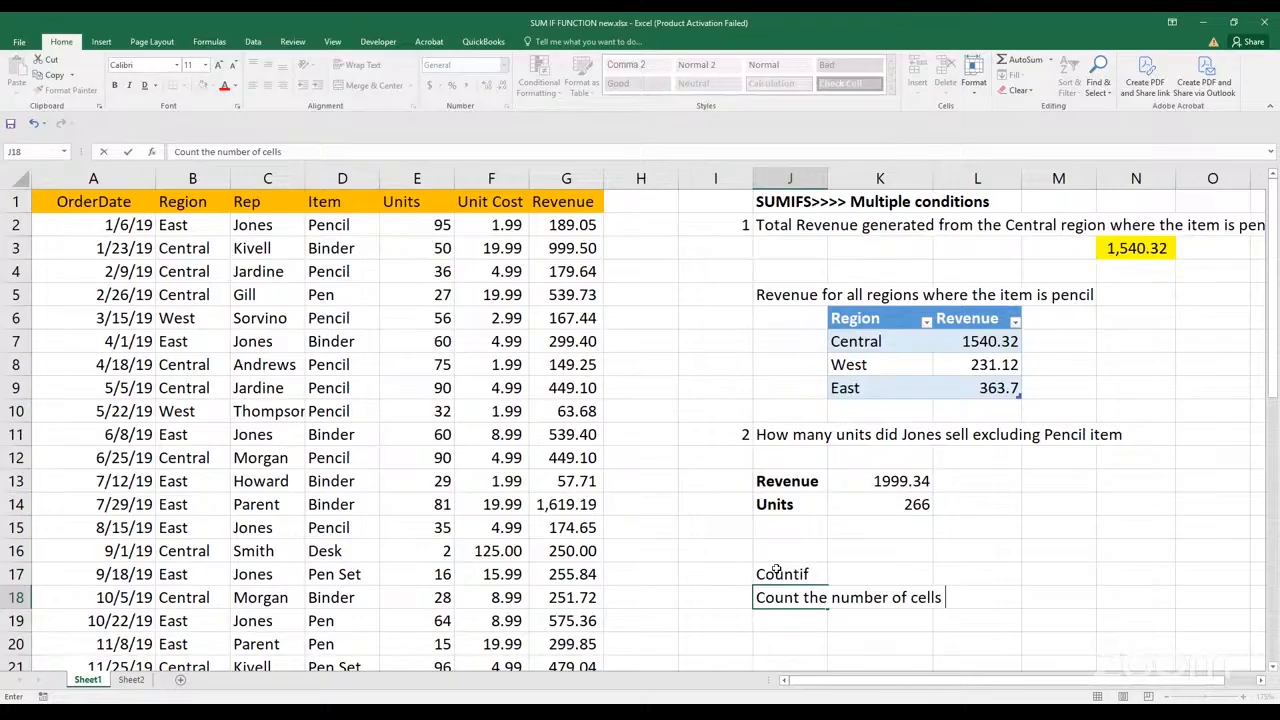
type("in a range that meet")
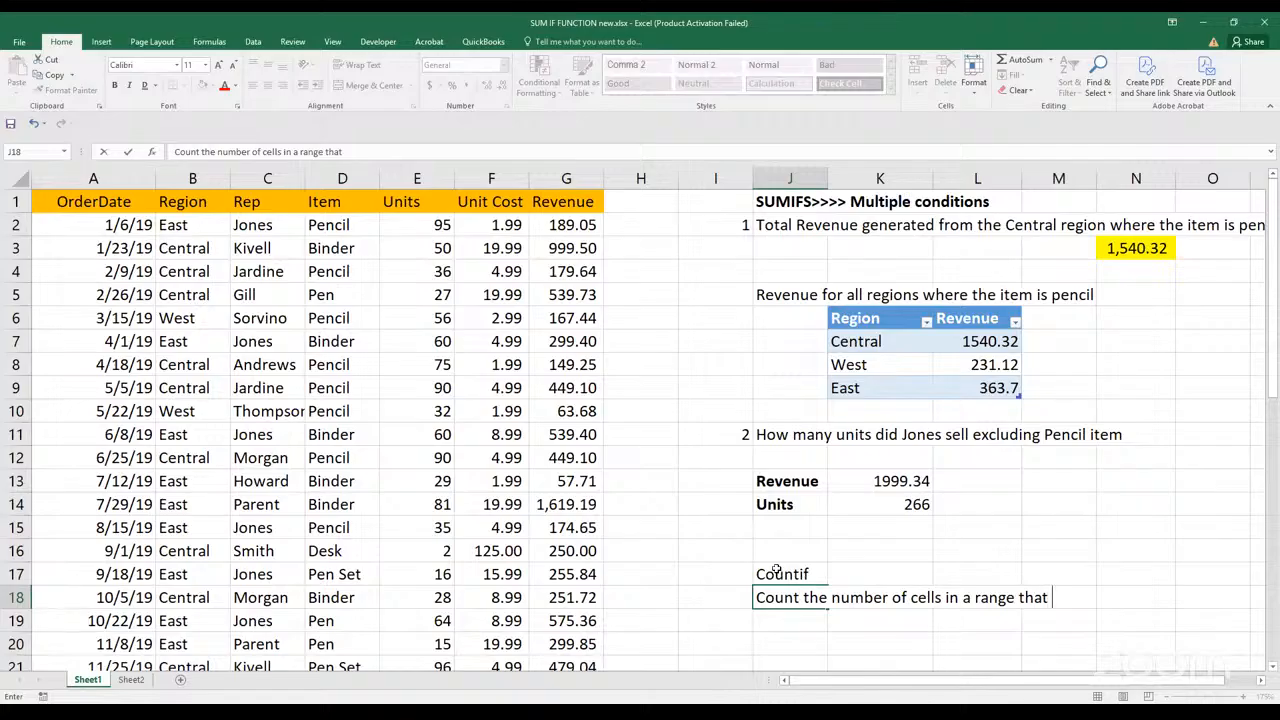
type(" a sin")
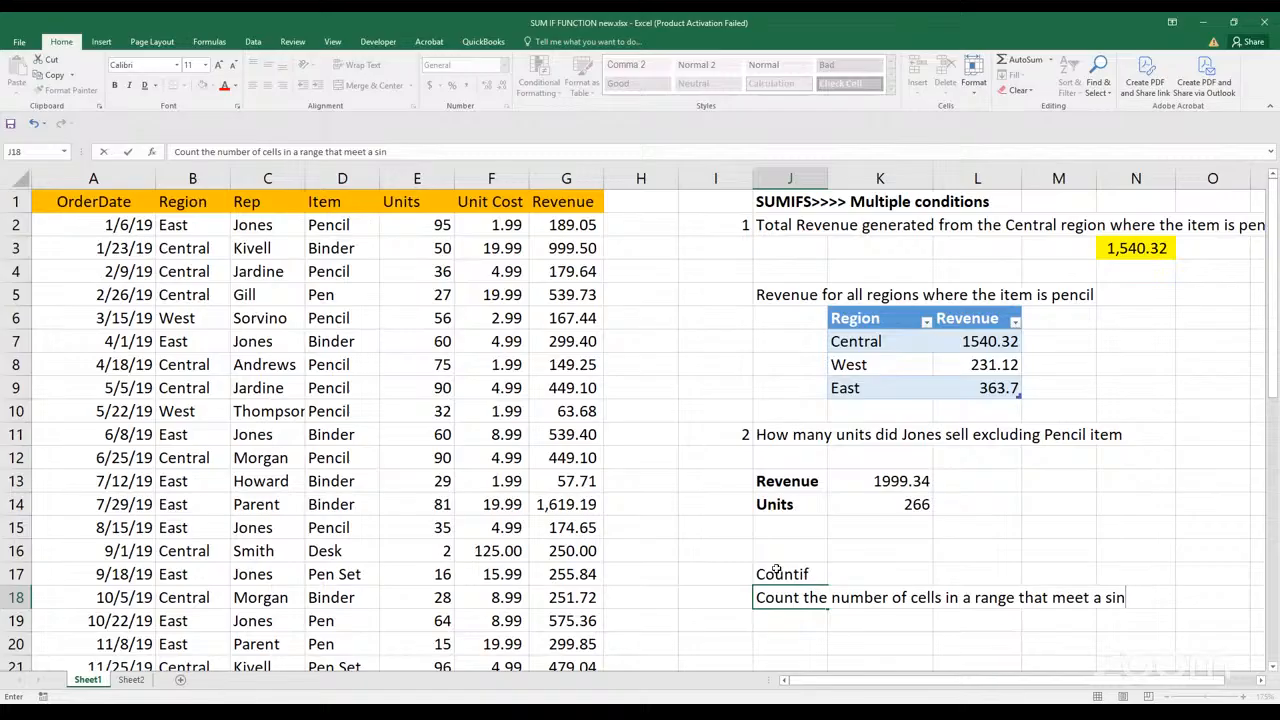
type("gle")
type("co")
type("ition")
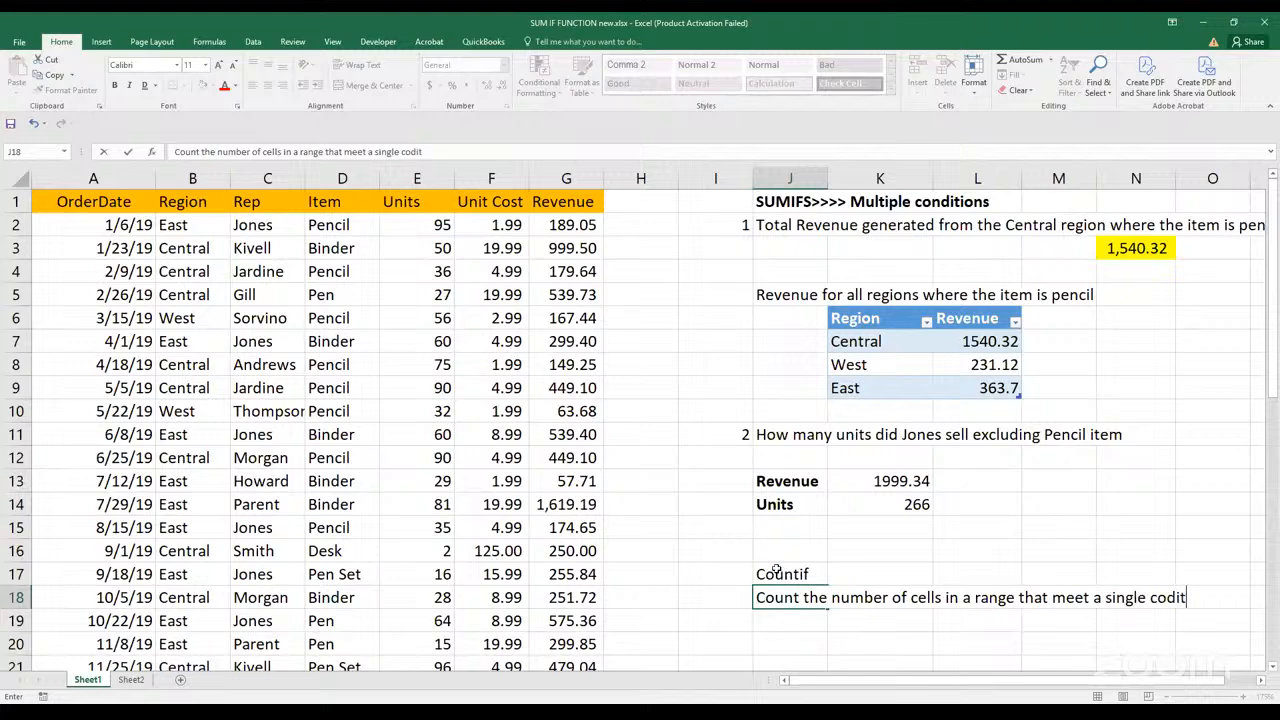
key("BackSpace")
key("BackSpace")
key("BackSpace")
key("BackSpace")
key("BackSpace")
key("BackSpace")
type("ndition")
key("Return")
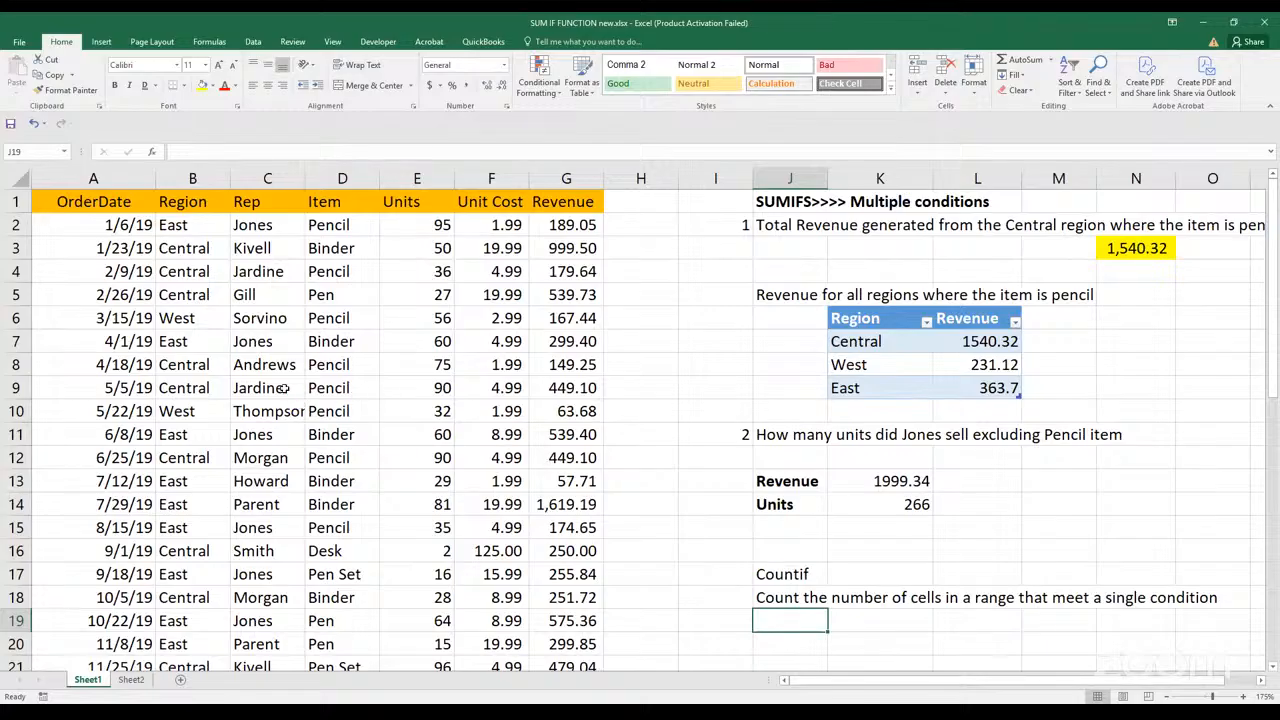
Enter a question in J20: "Find the total number of times", the surname of the rep in C21, "has made sales"
scroll(277, 390, "down", 2)
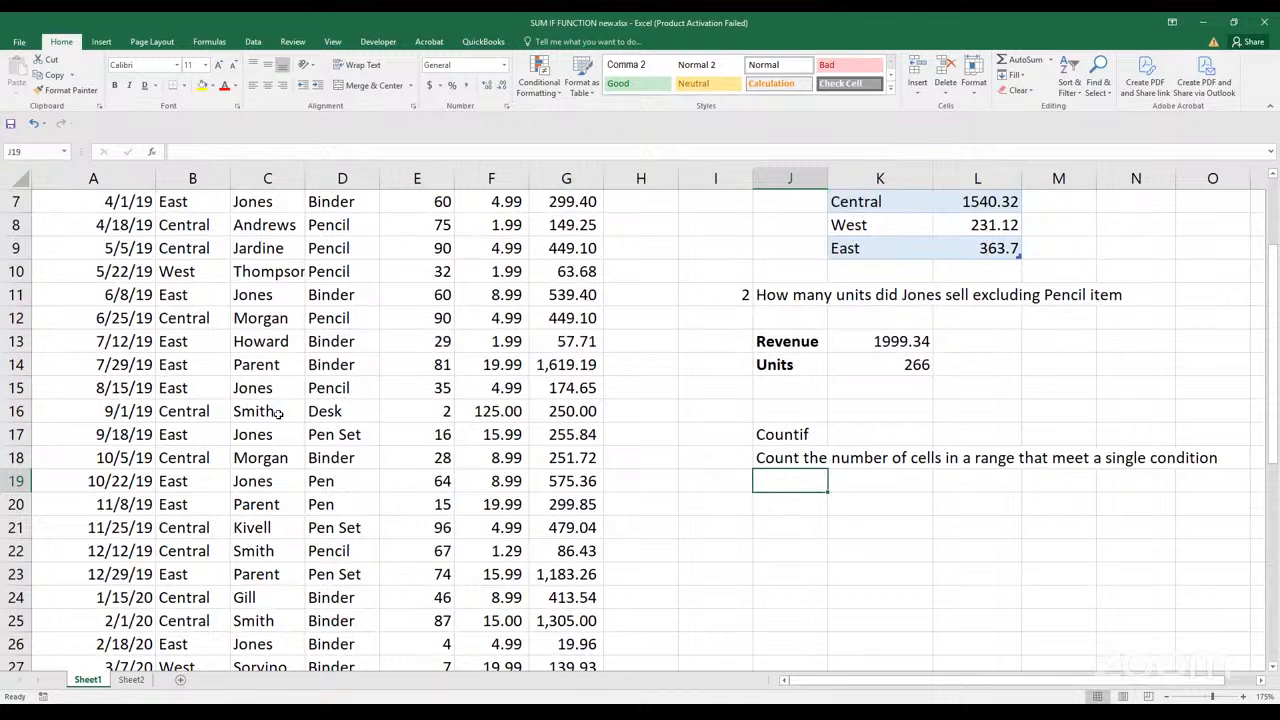
left_click(278, 522)
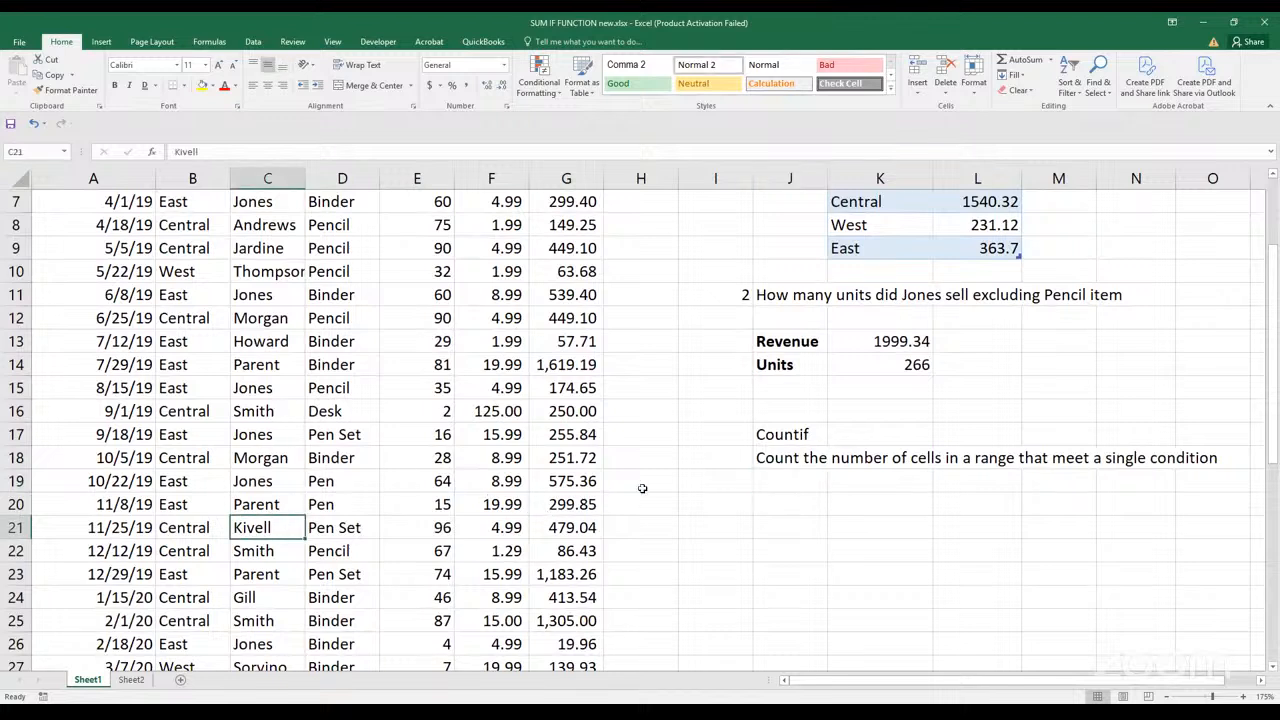
left_click(770, 506)
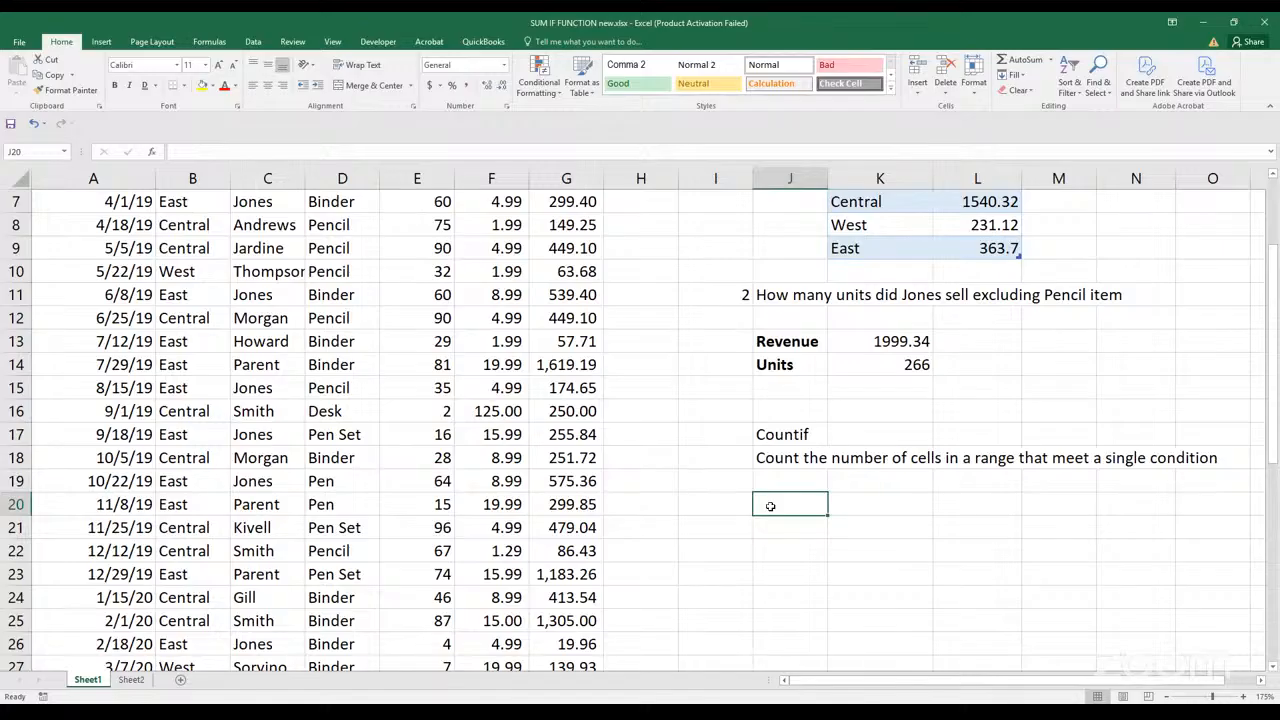
type("Fin")
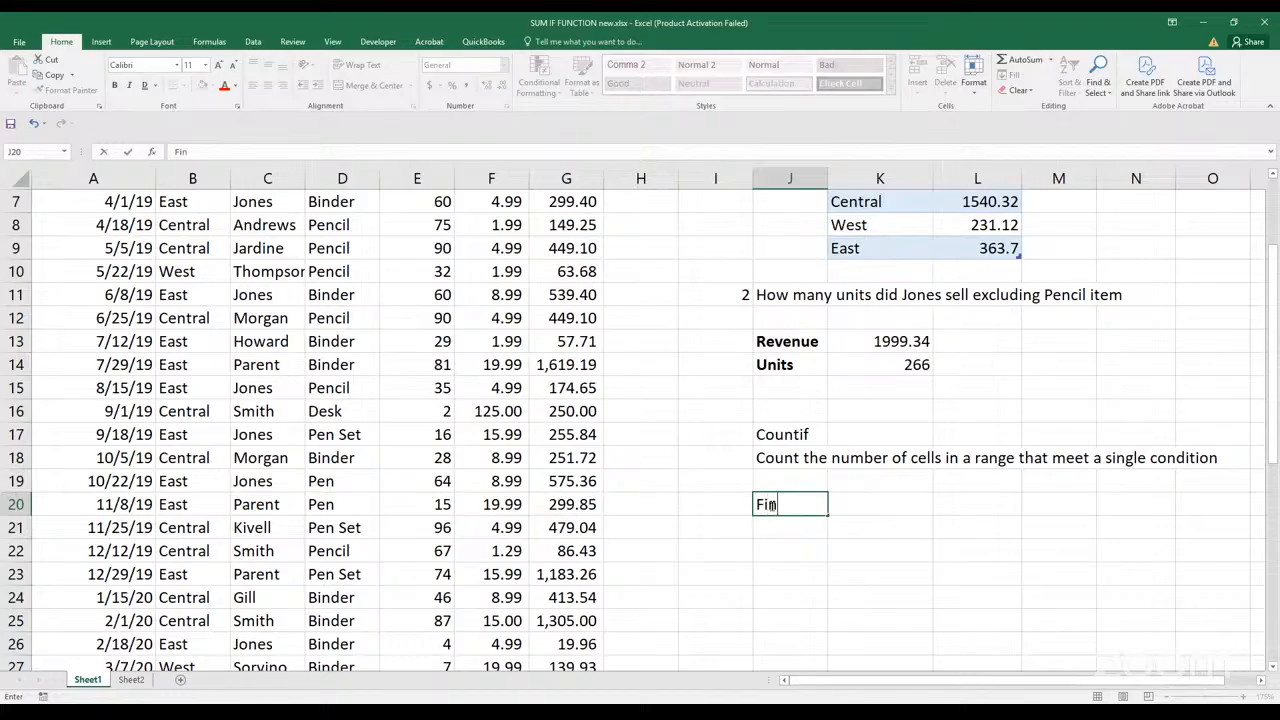
type("d the total n")
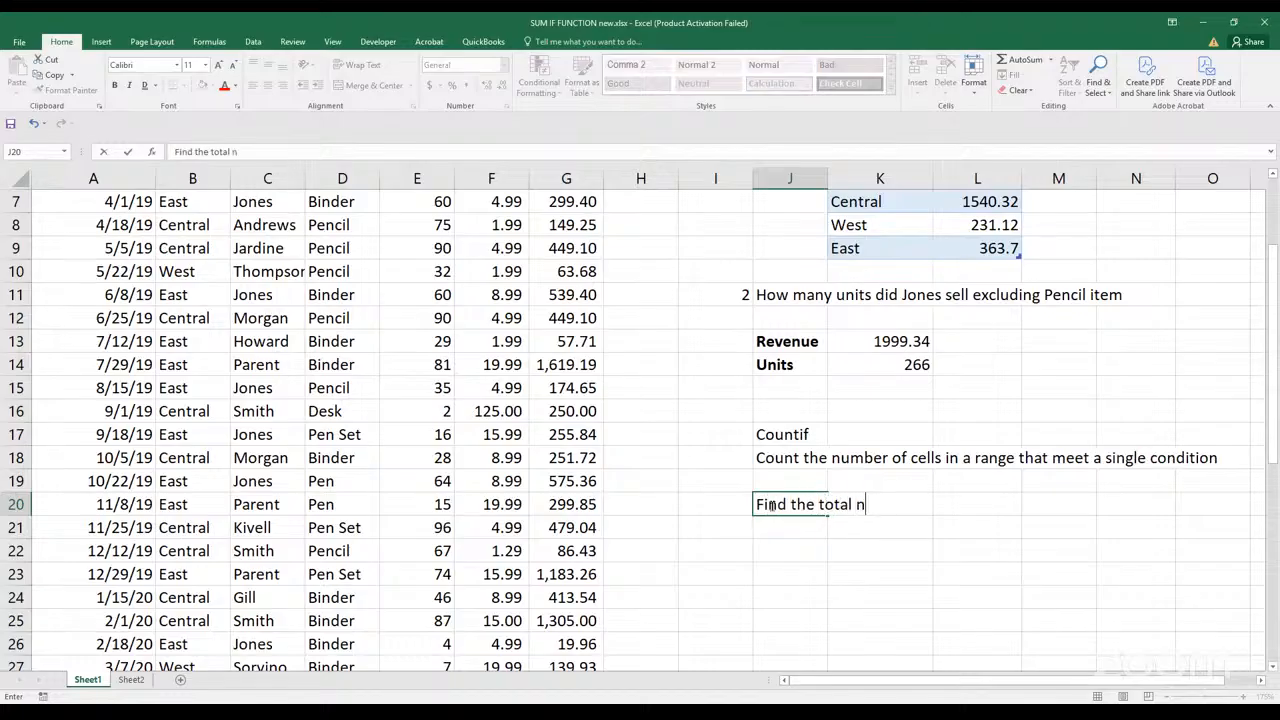
type("umber oft")
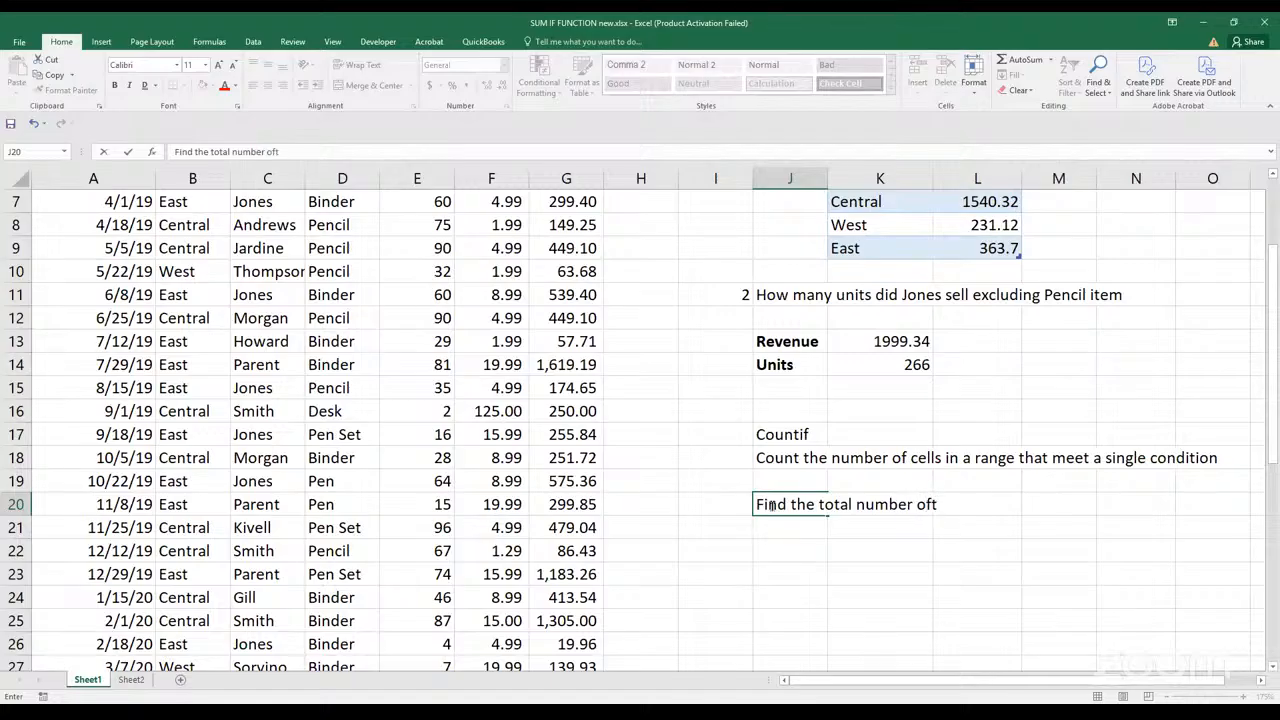
key("BackSpace")
type("times Kivell ")
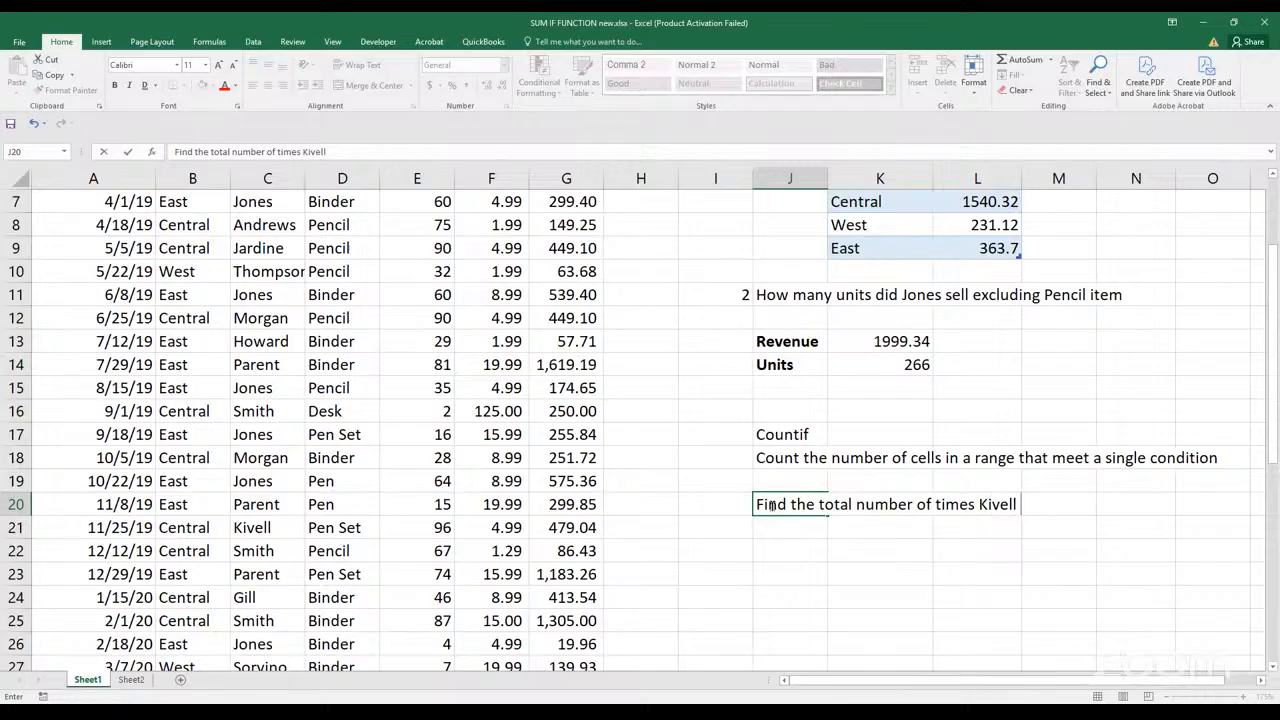
type("has made sales")
key("Return")
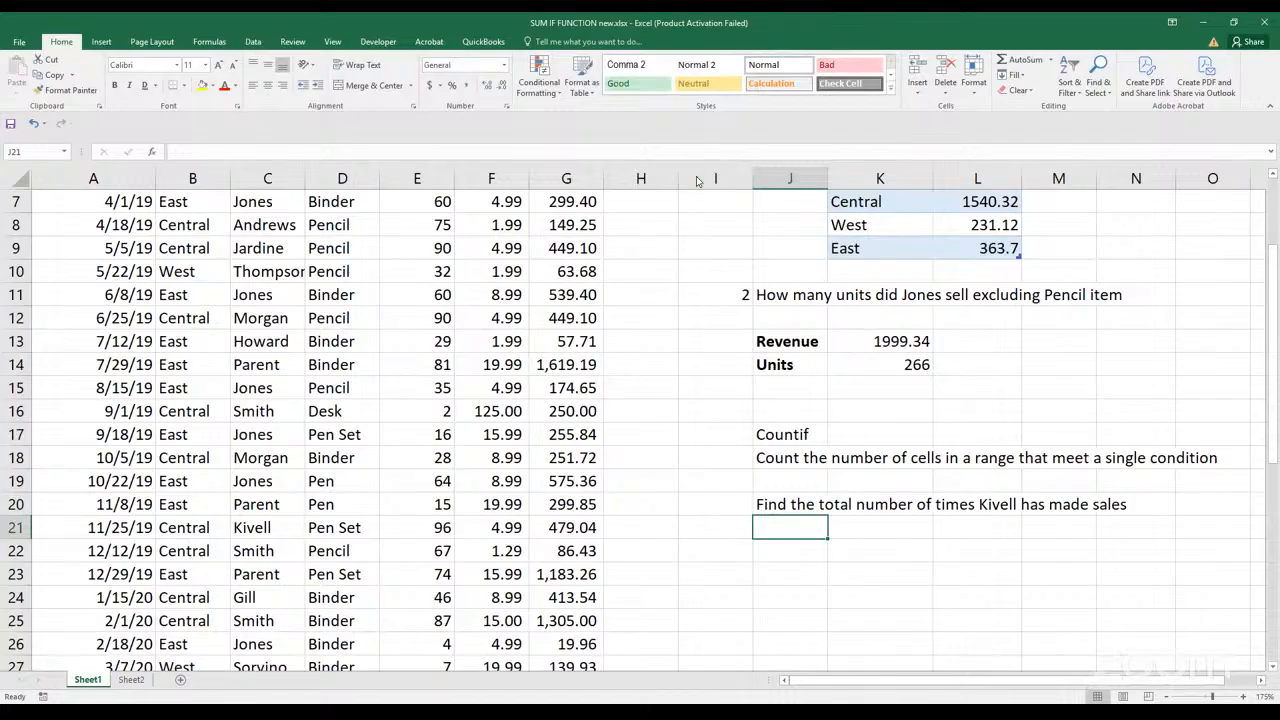
Start a COUNTIF formula in J21 with the Rep values C2:C44 as its range
left_click(592, 117)
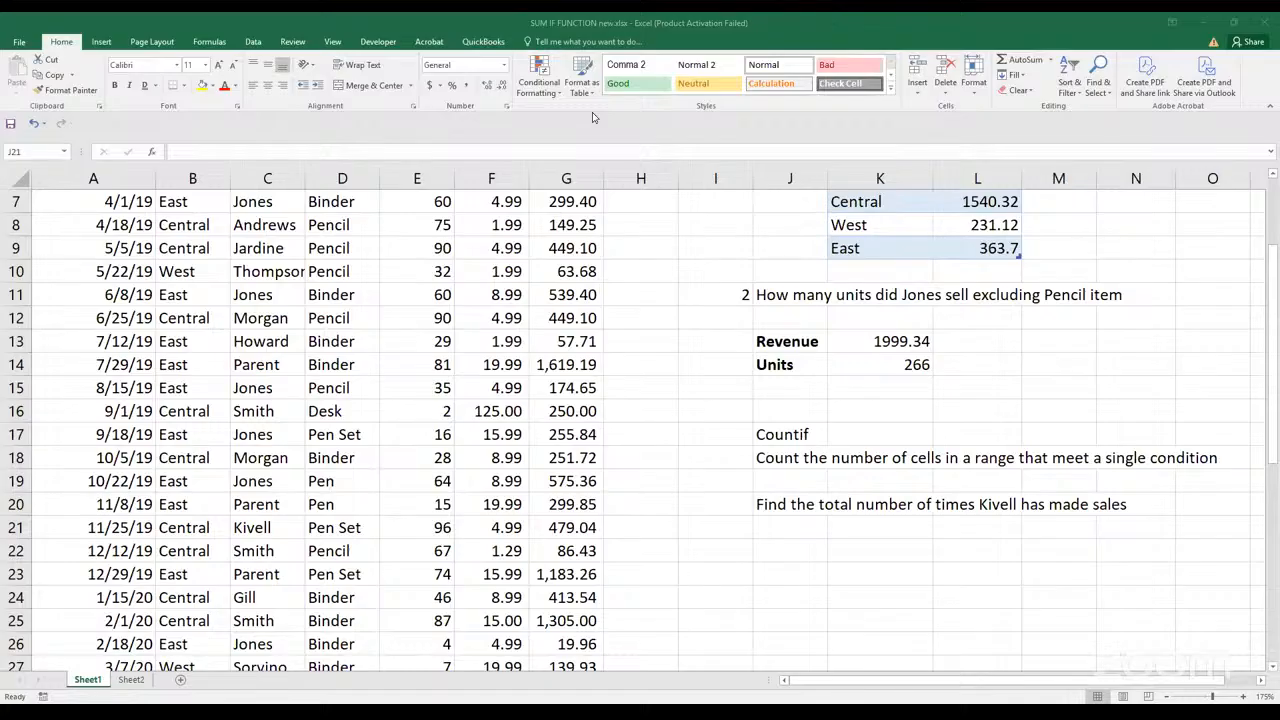
left_click(820, 525)
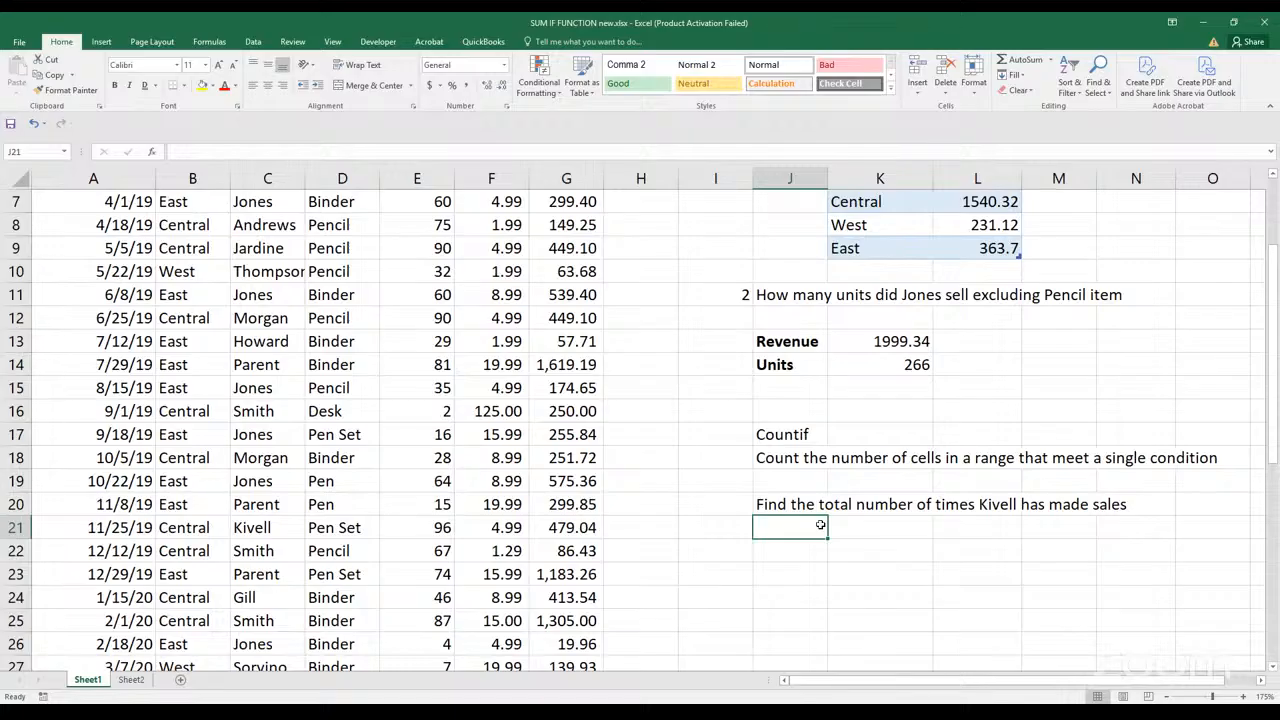
type("=")
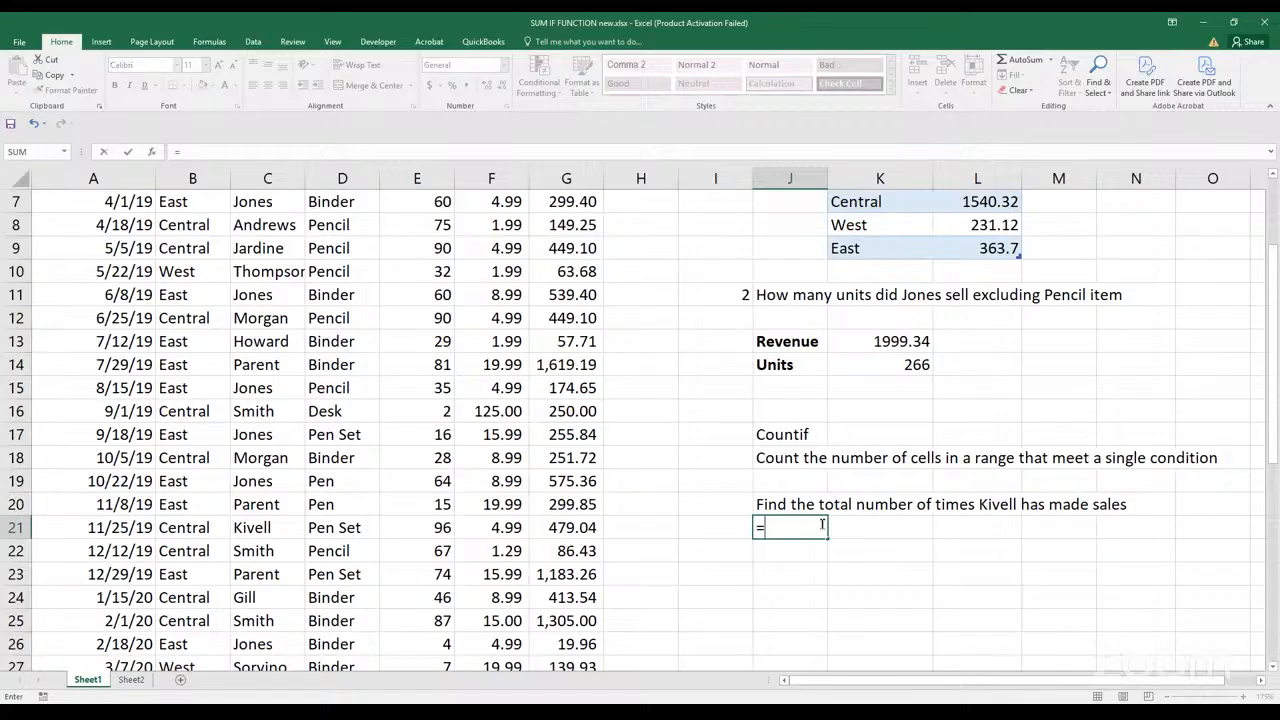
type("coun")
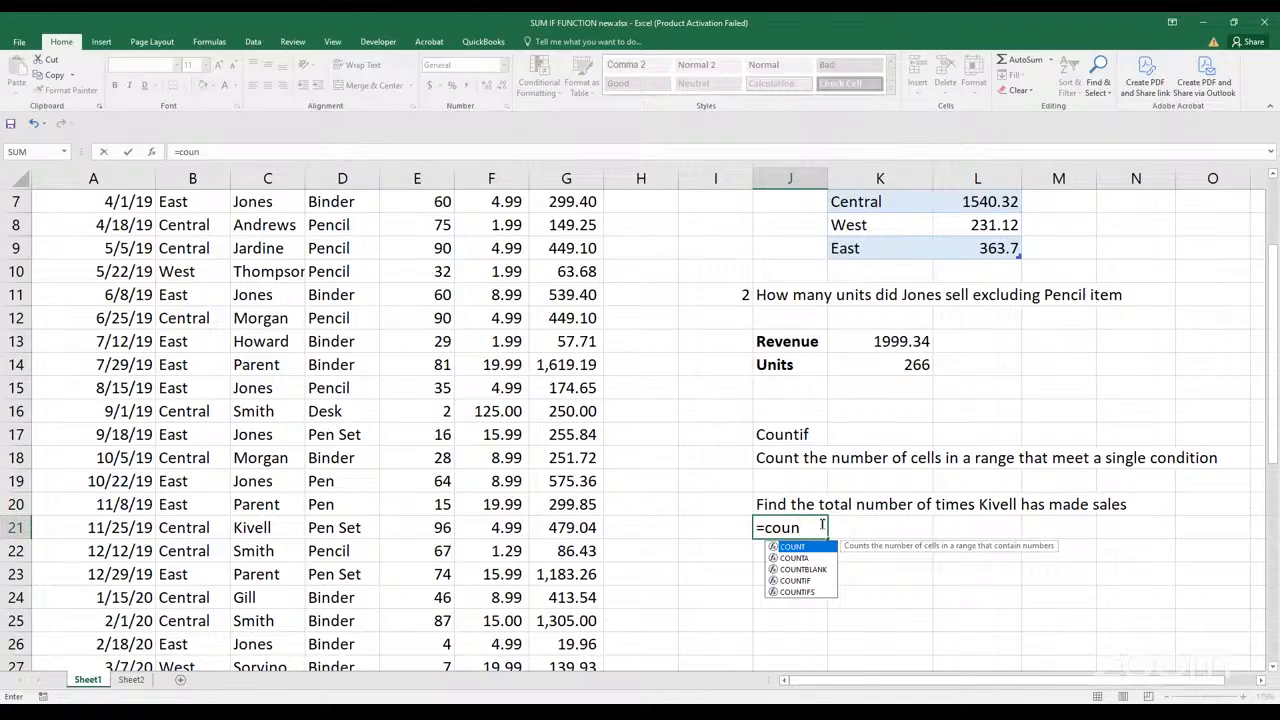
type("tif")
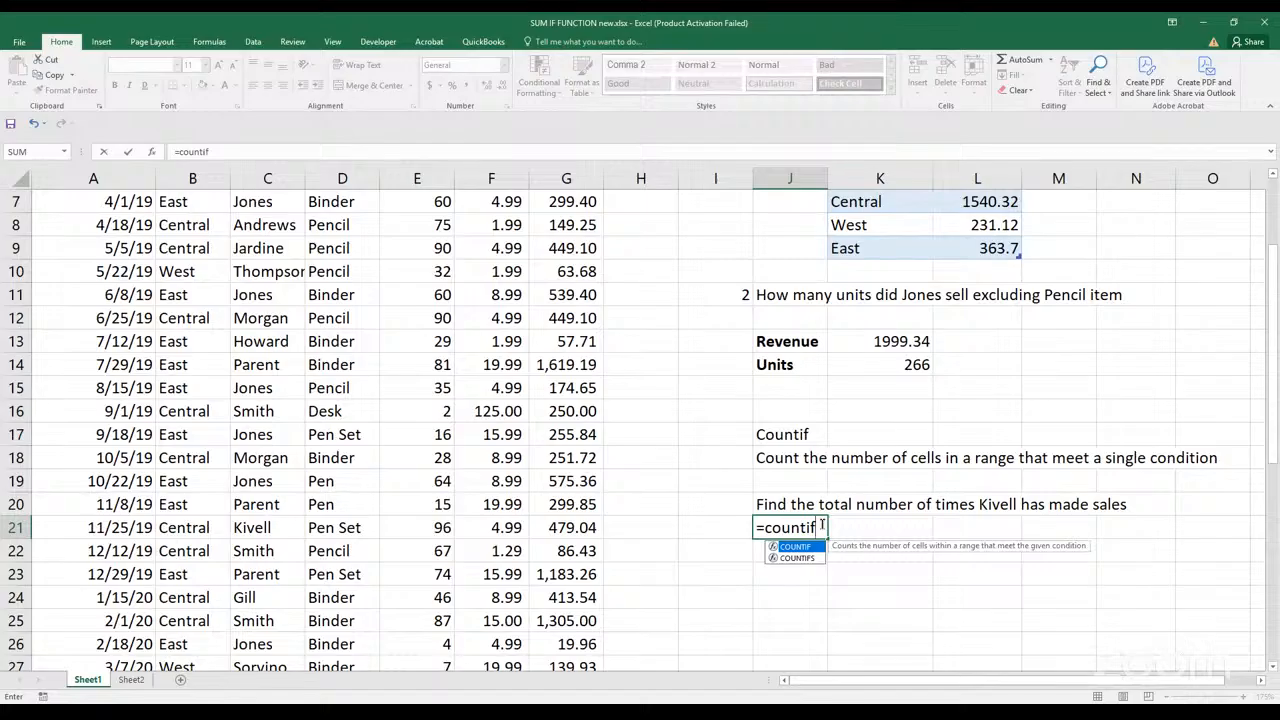
key("Tab")
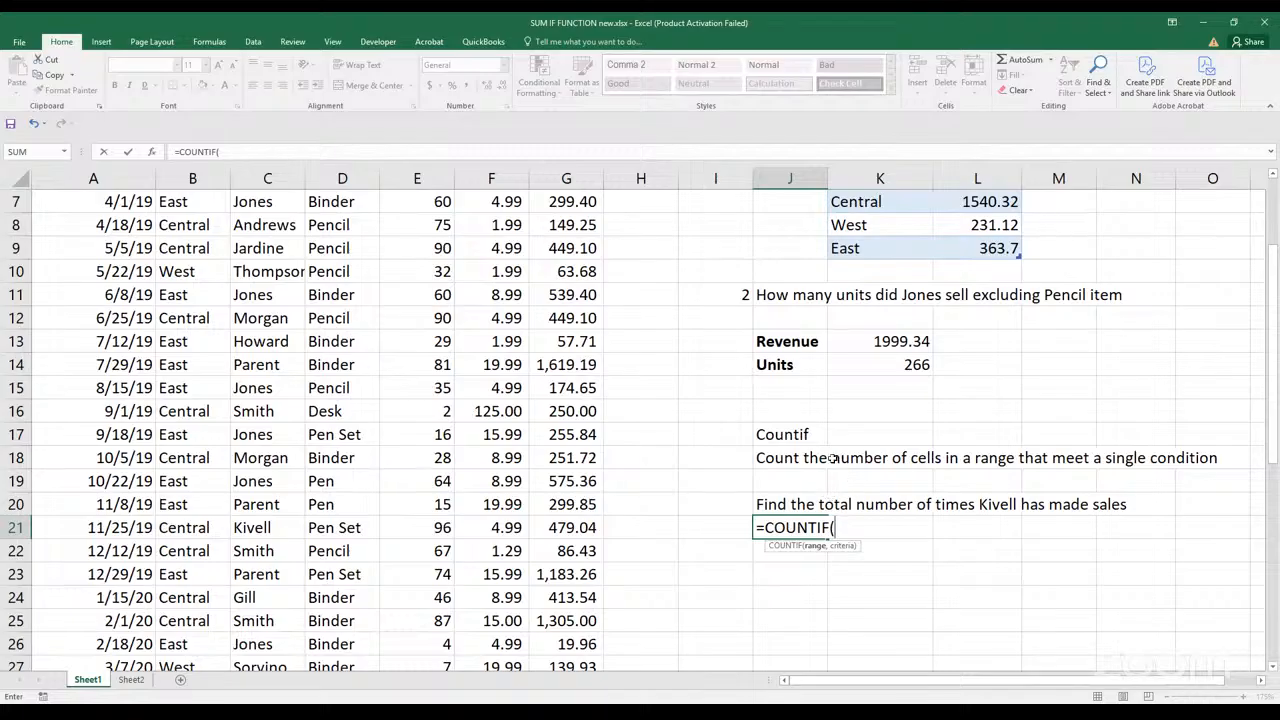
scroll(835, 457, "up", 2)
left_click(257, 227)
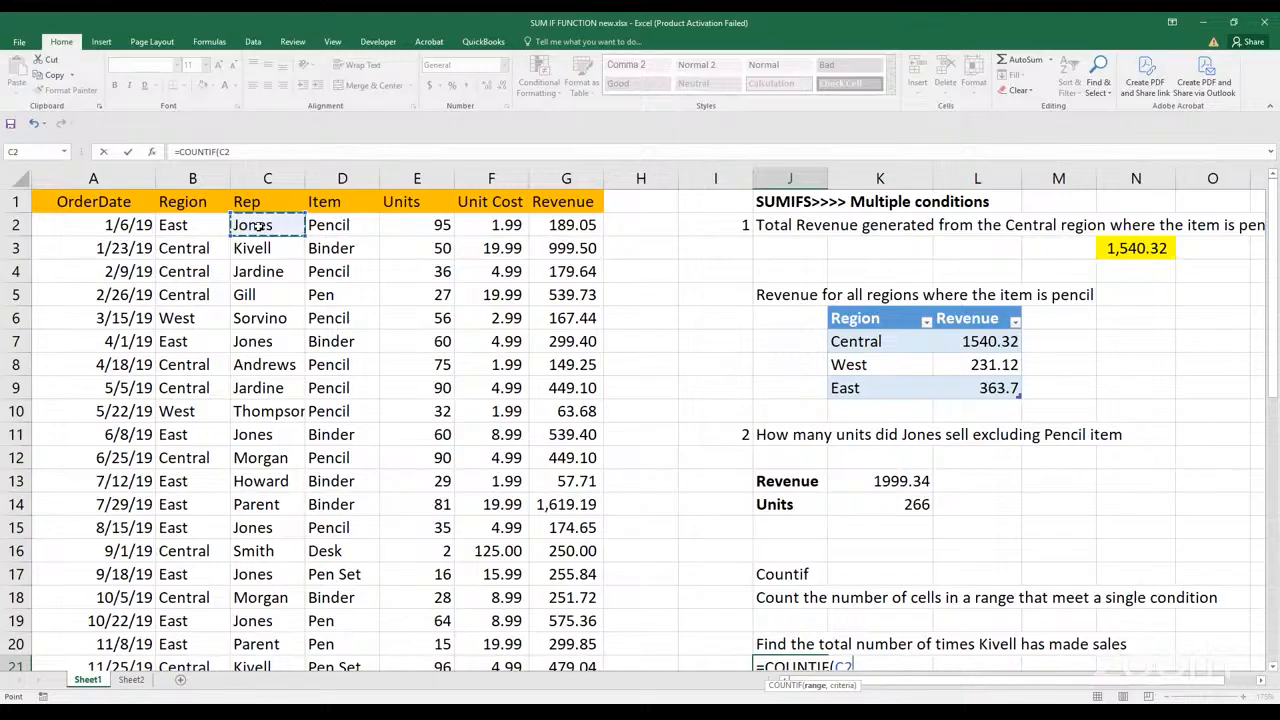
key("ctrl+shift+Down")
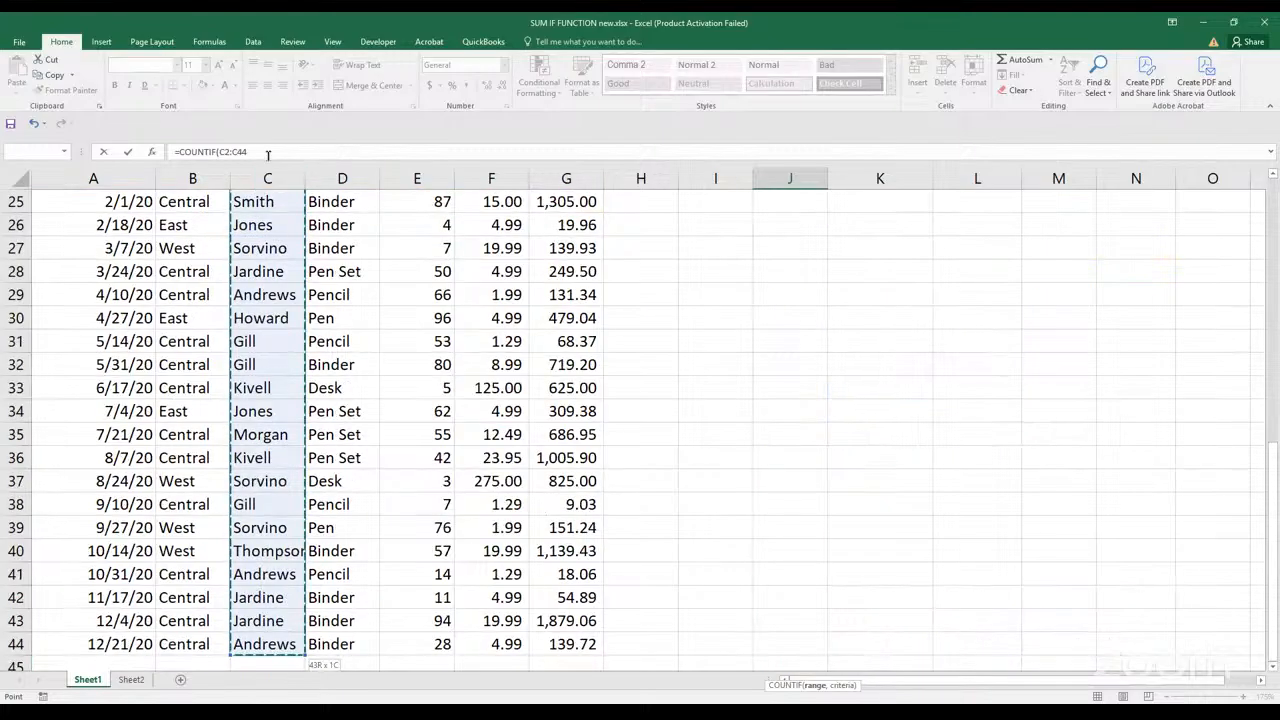
type(",")
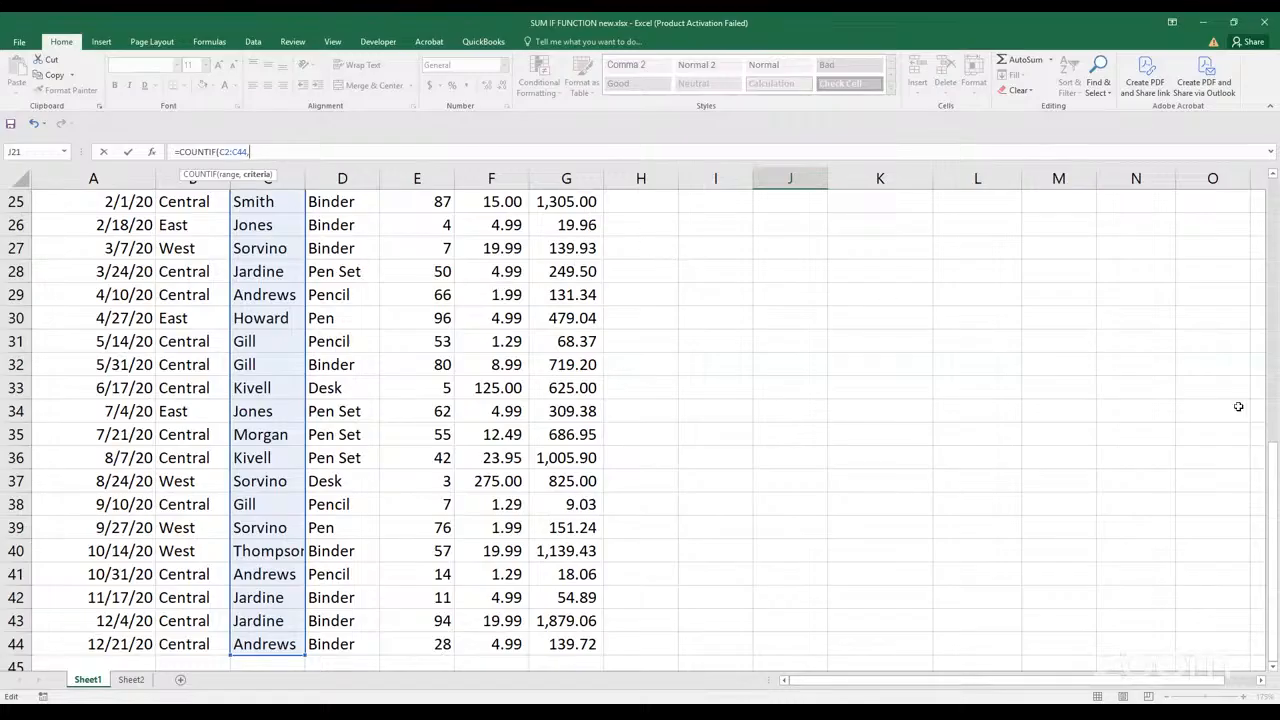
Complete the J21 COUNTIF with the surname of the rep named in the J20 question as its quoted text criterion
left_click_drag(1273, 478, 1268, 266)
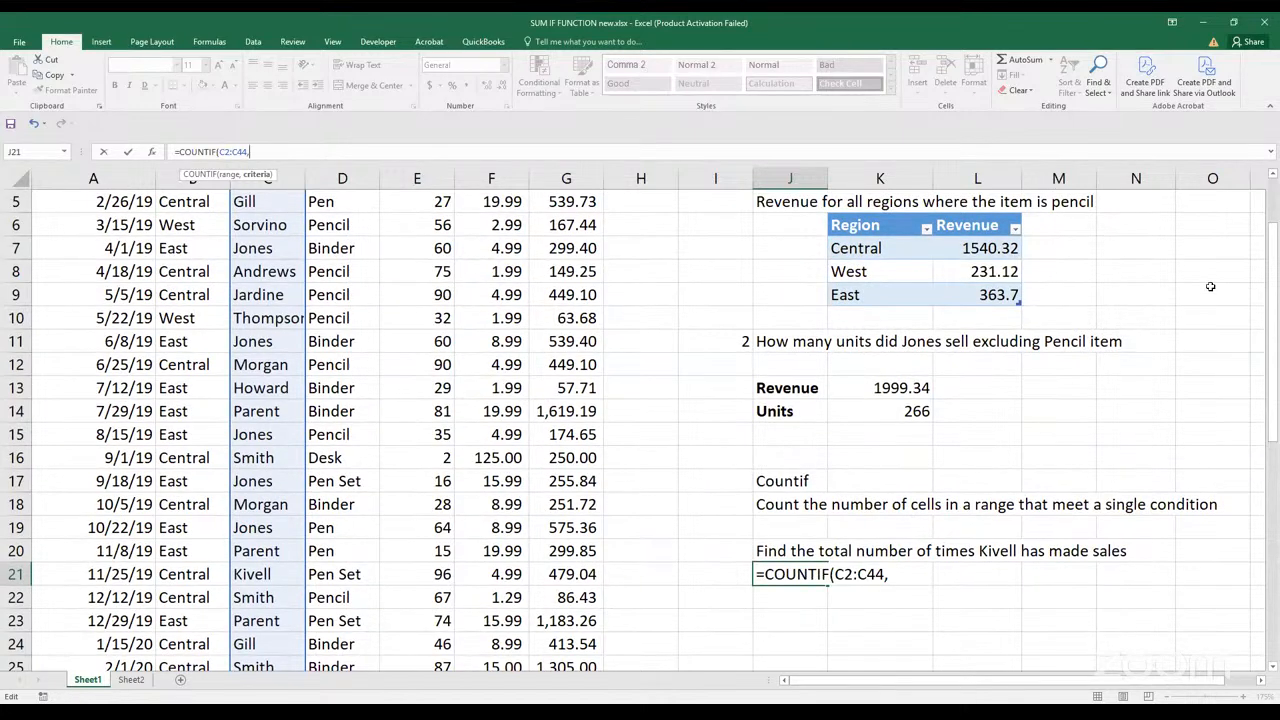
type("\"Kivell\"")
key("Return")
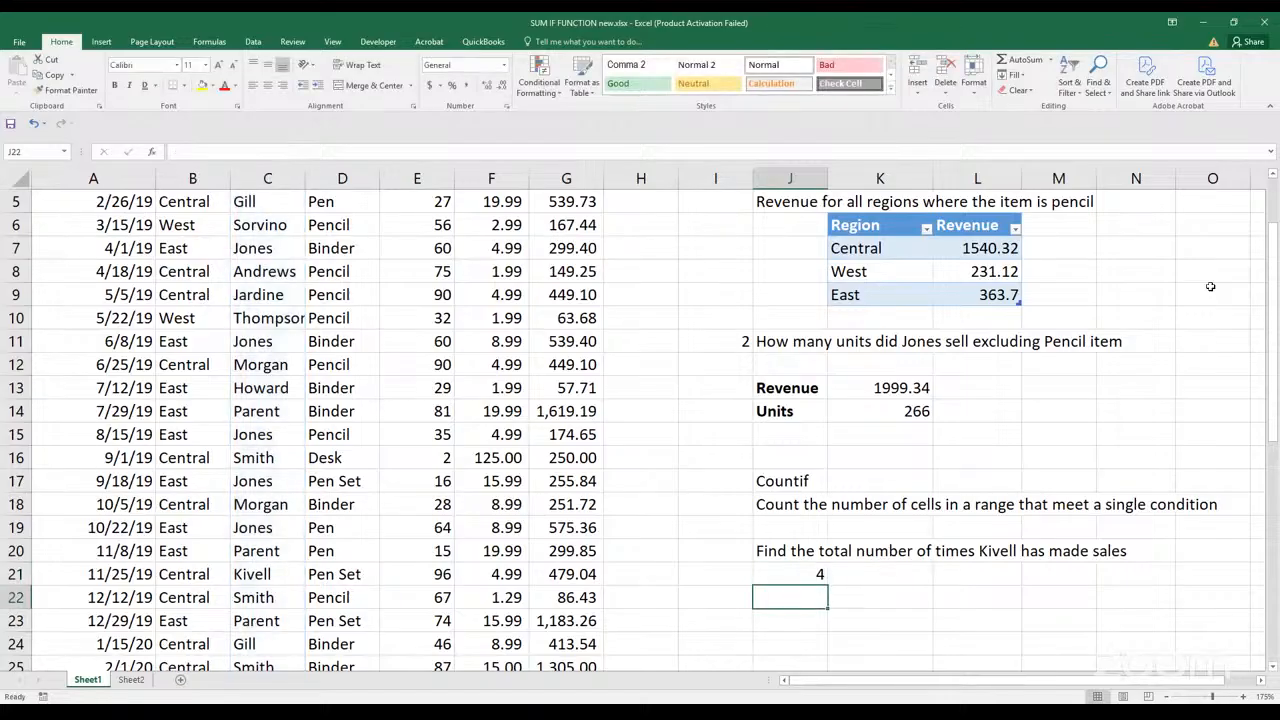
Label the J21 count by entering the surname of the rep from the question in I21
left_click(738, 569)
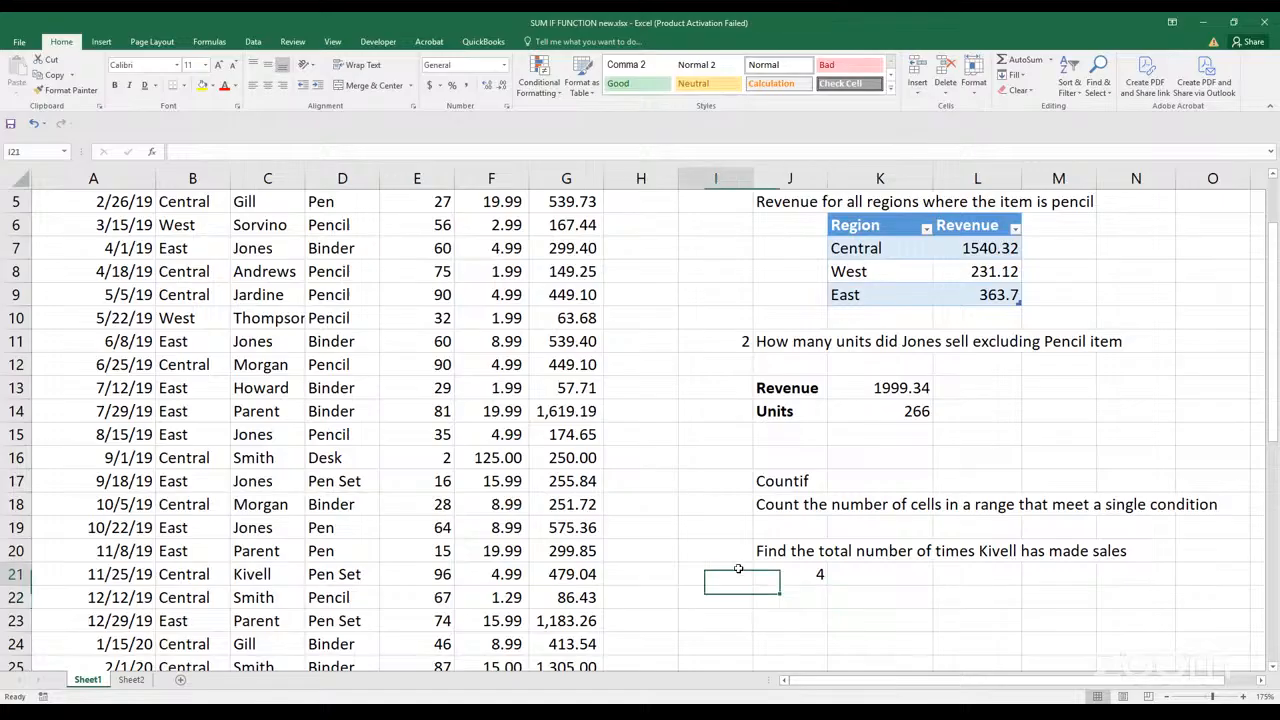
type("ivel")
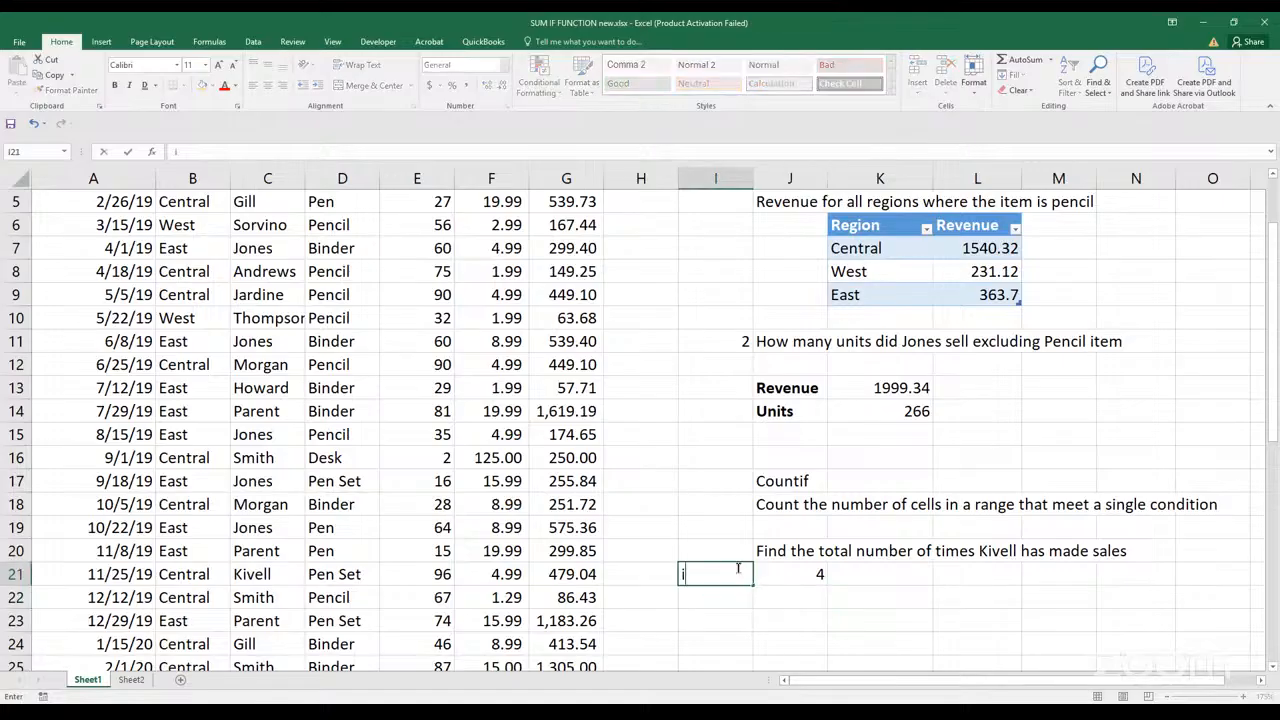
key("BackSpace")
key("BackSpace")
key("BackSpace")
key("BackSpace")
type("Kivell")
left_click(830, 615)
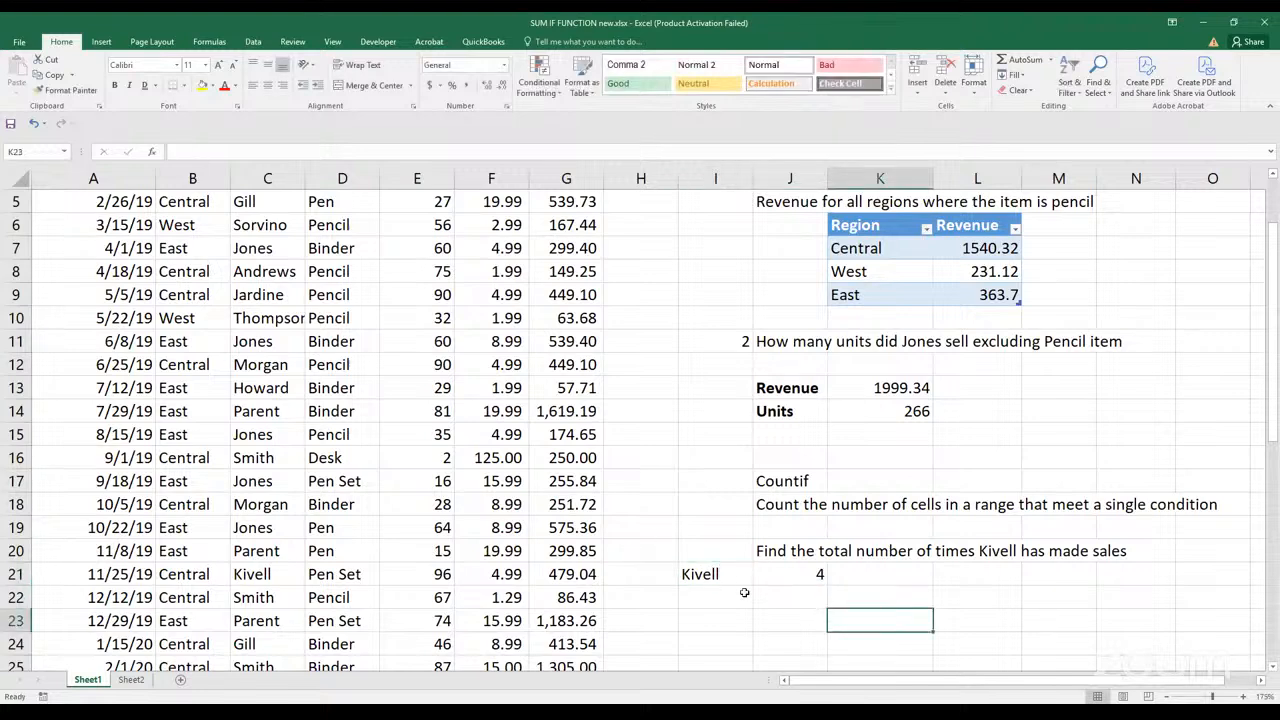
List four more rep surnames in I22:I25, matching the reps in C18, C22, C24 and C26
left_click(724, 571)
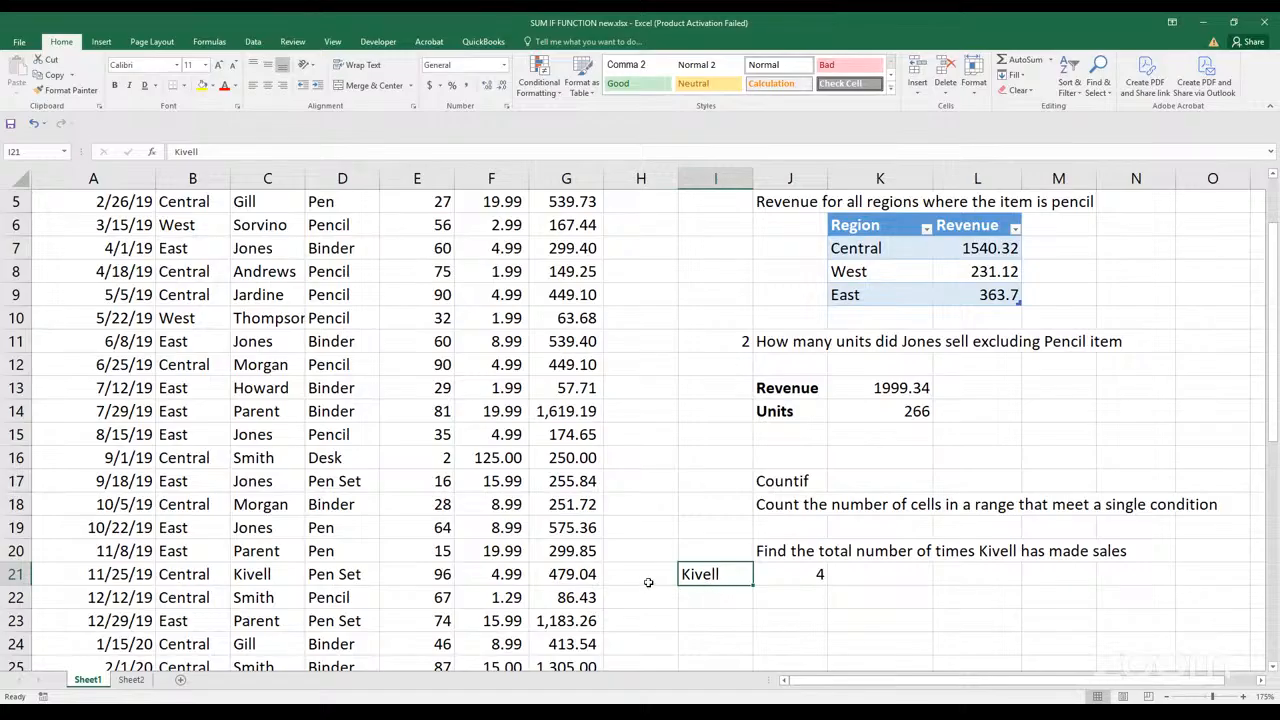
left_click(708, 595)
type("Mo")
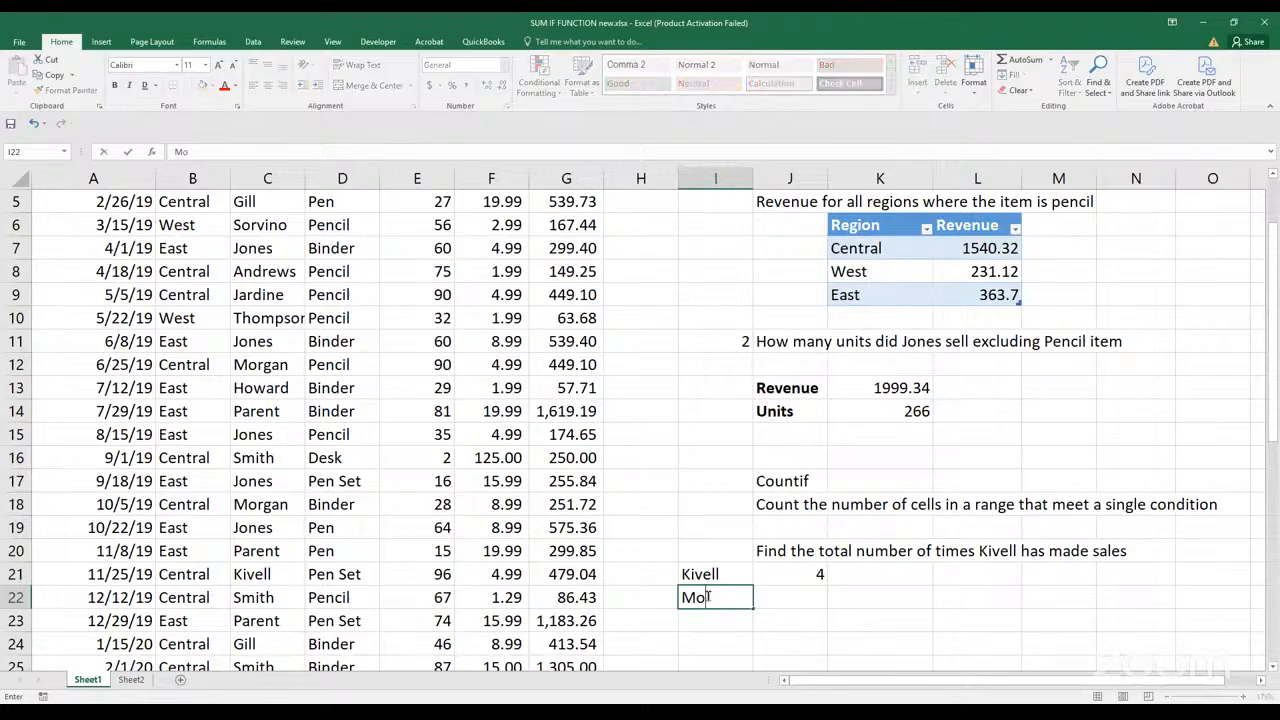
type("rgan")
key("Return")
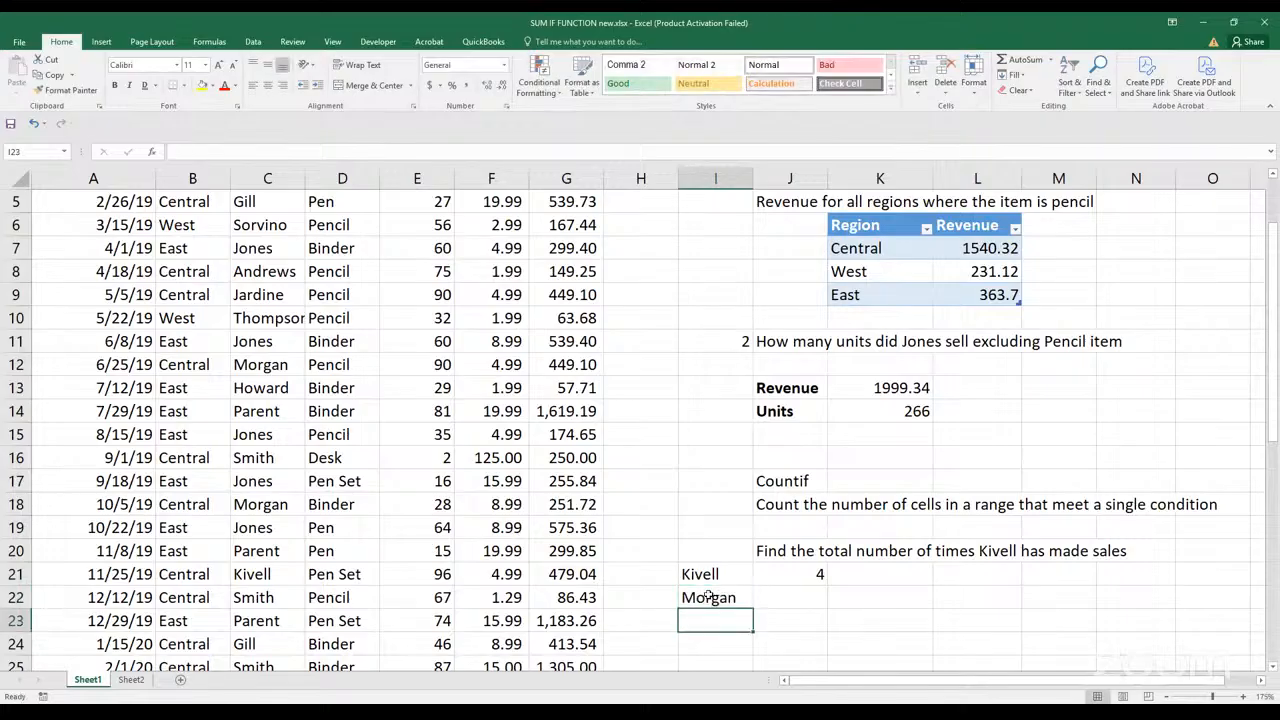
type("Smith")
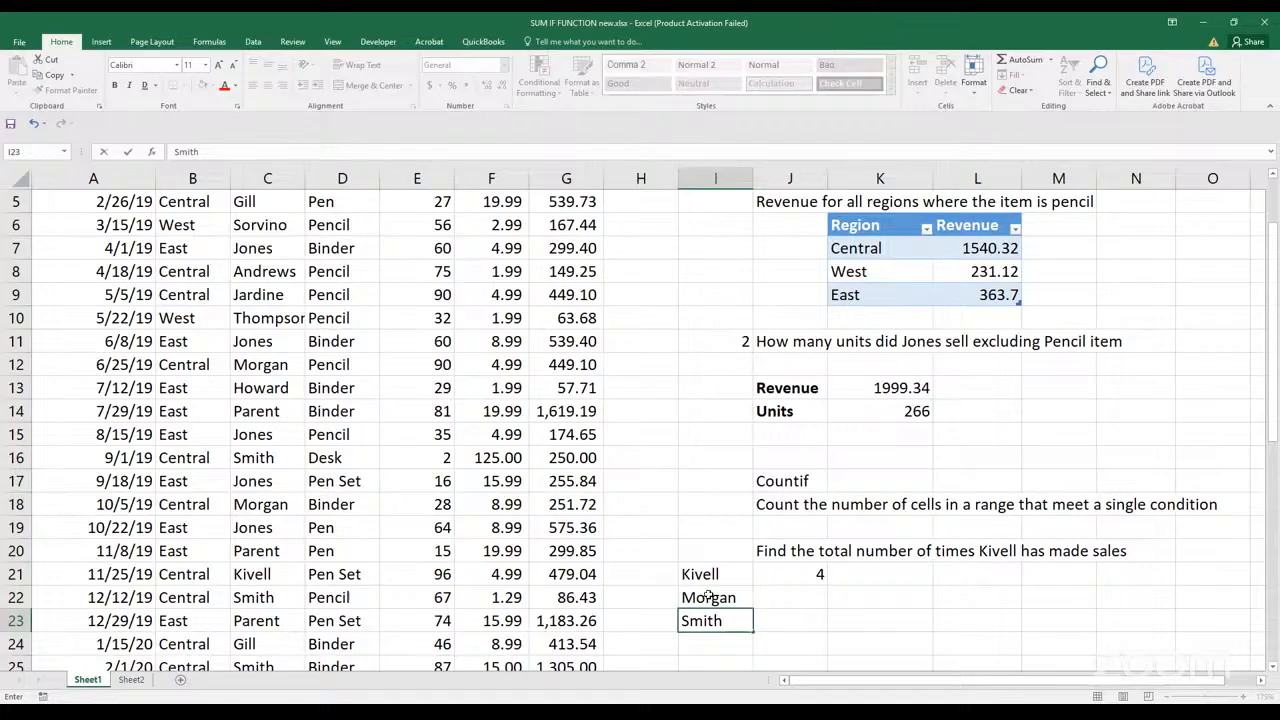
key("Return")
type("Gill")
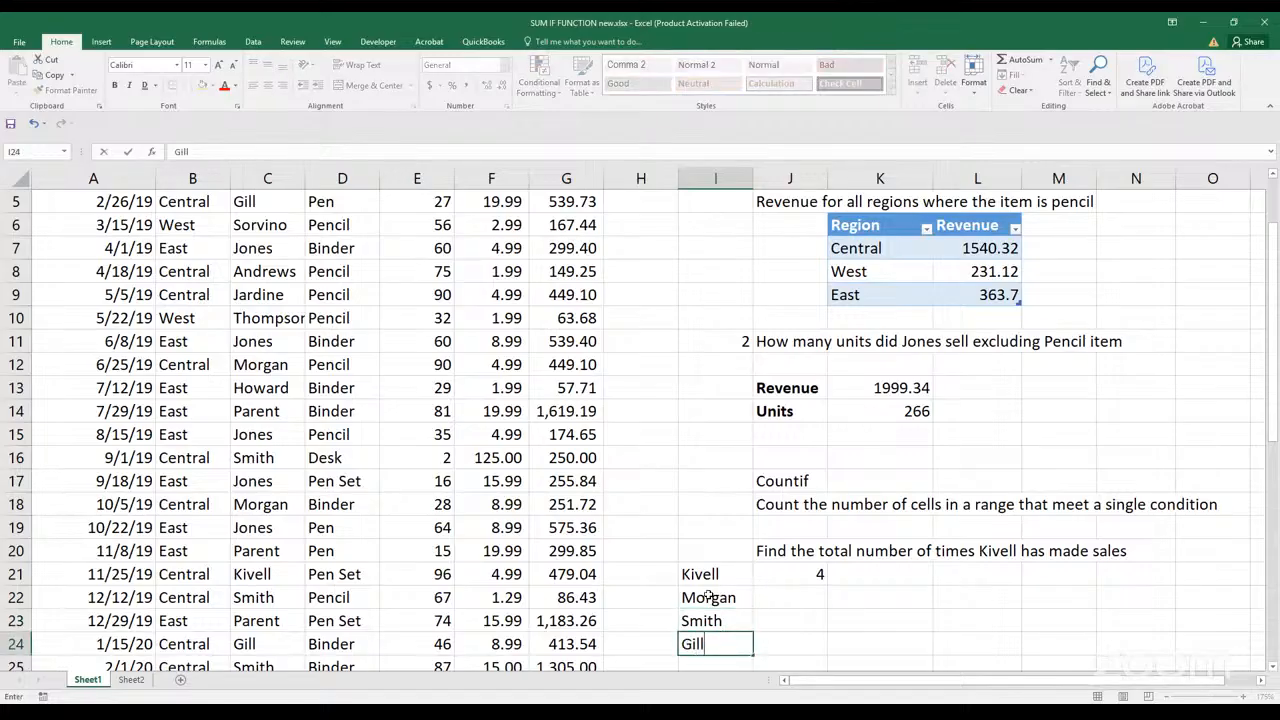
key("Return")
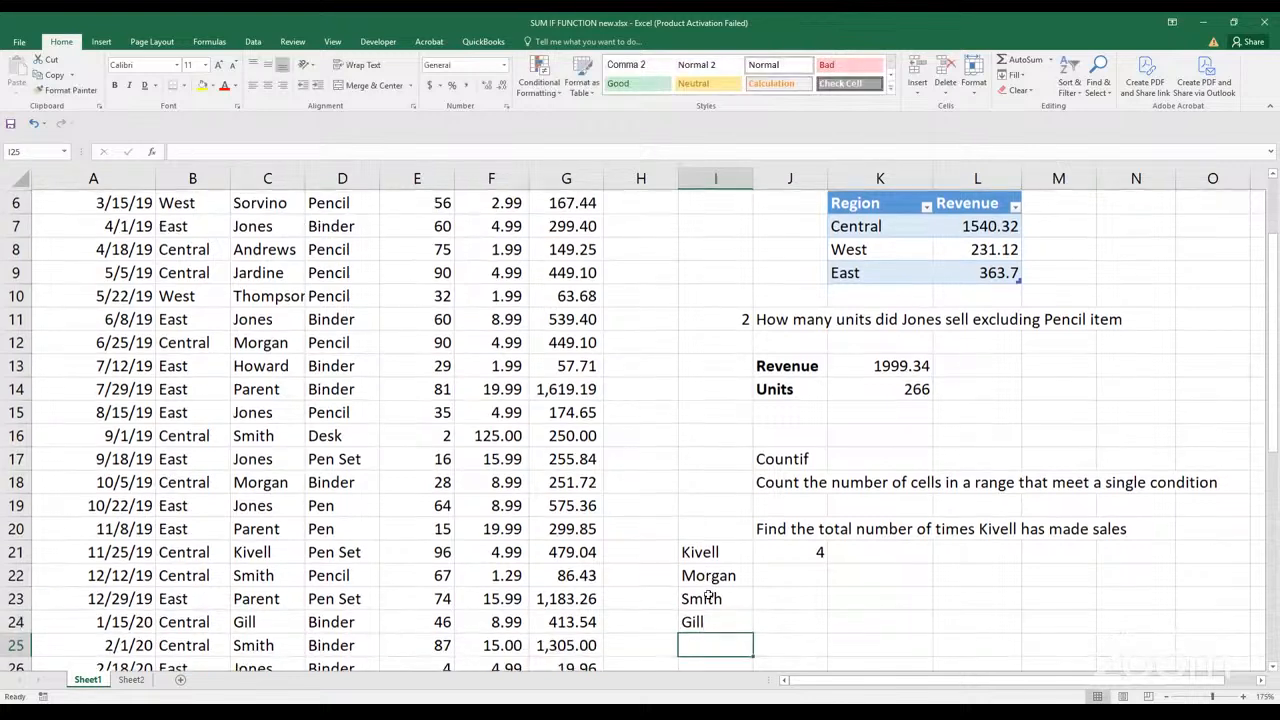
type("Jones")
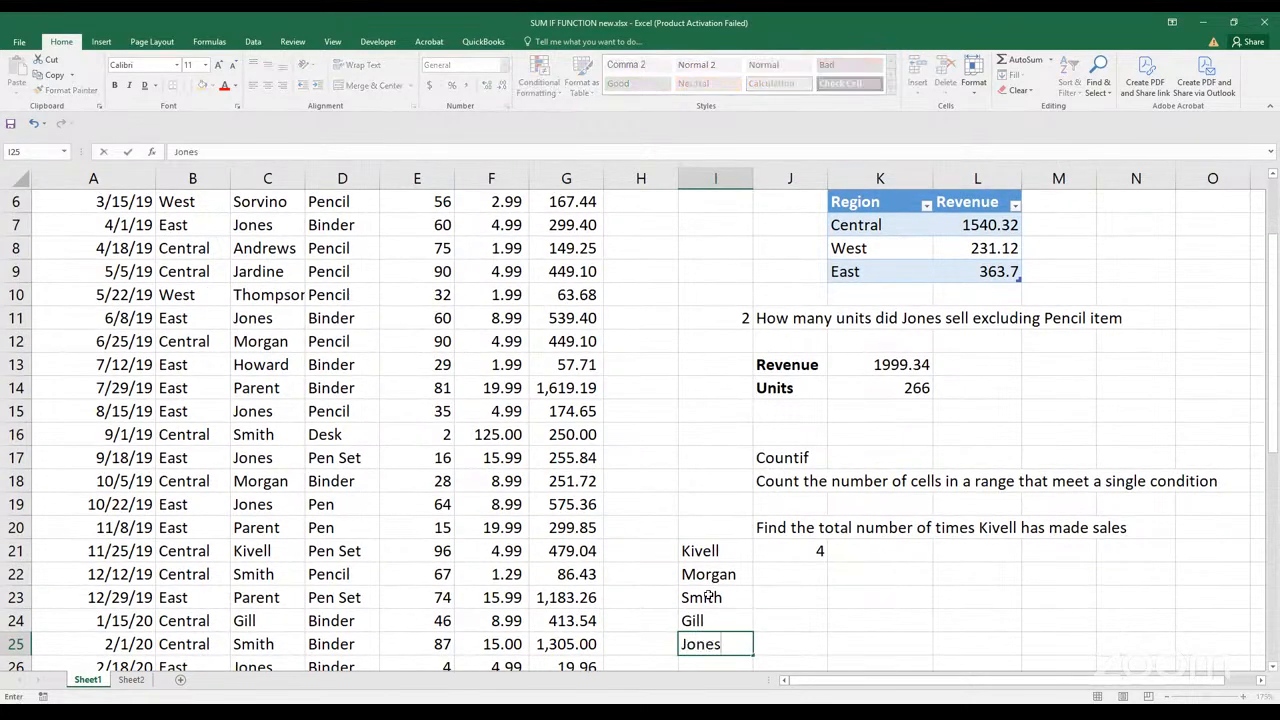
key("Return")
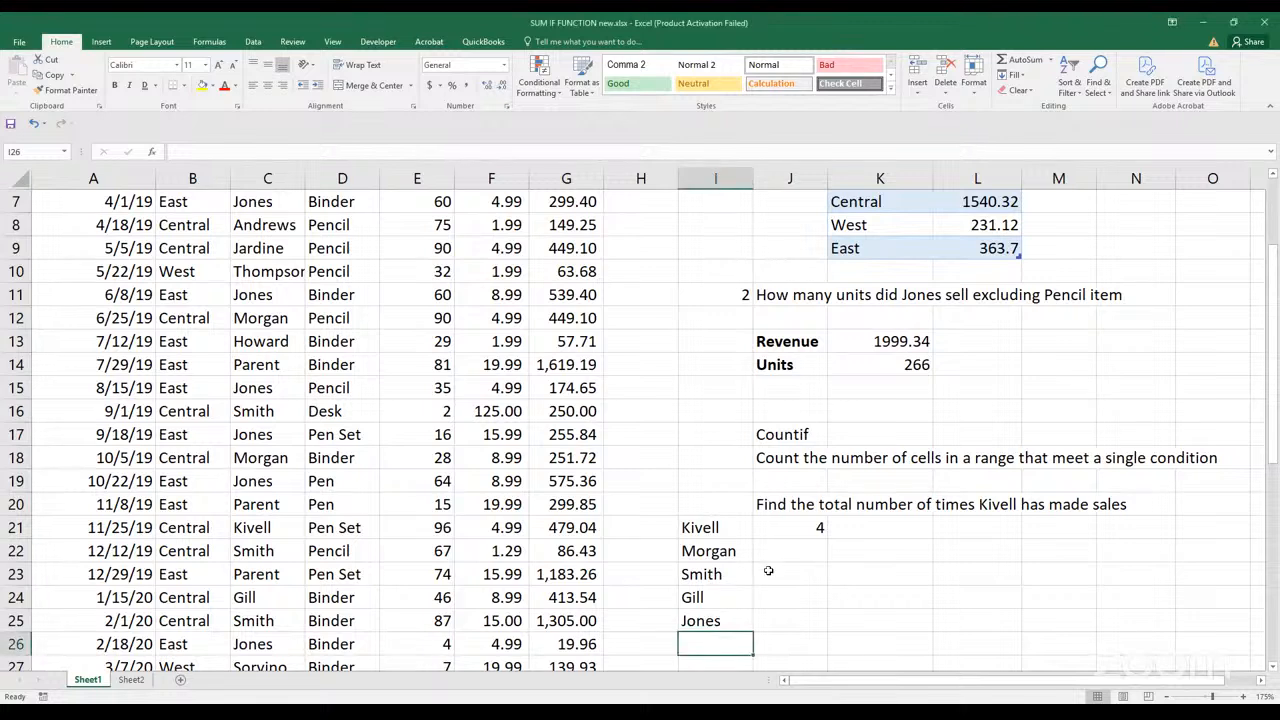
Make the C2:C44 range in the J21 COUNTIF formula absolute as $C$2:$C$44
key("alt")
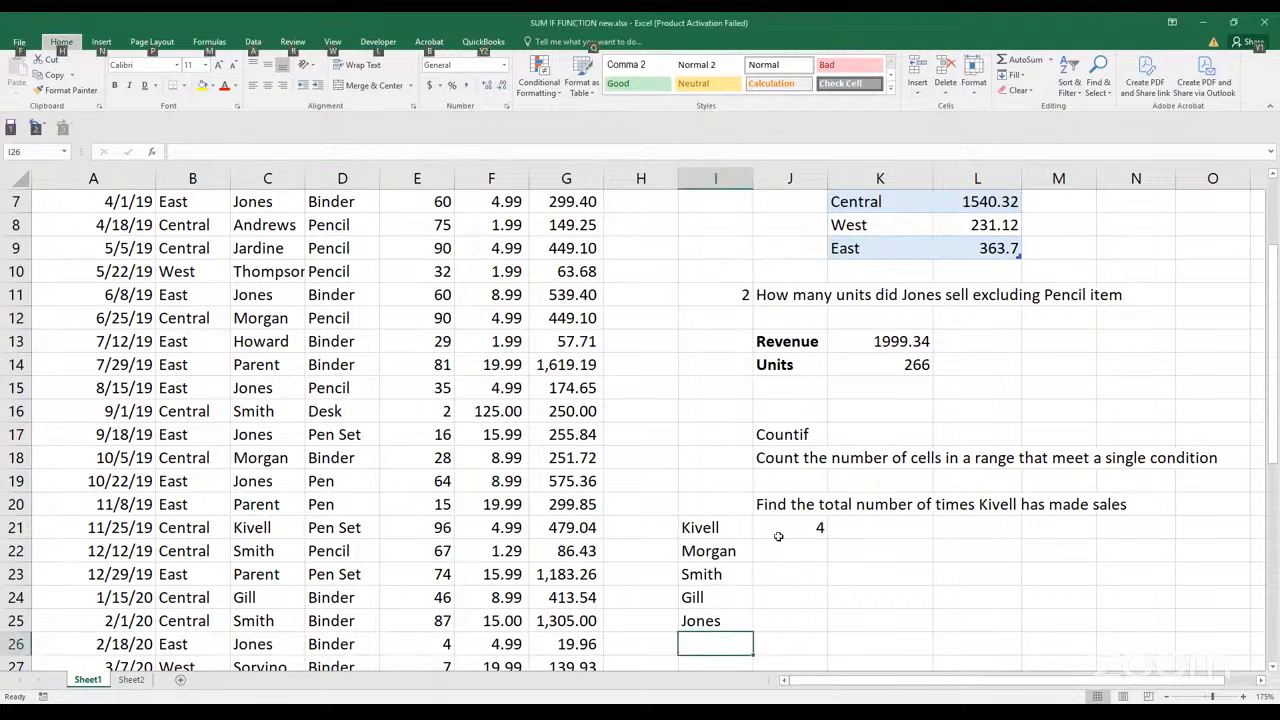
left_click(778, 535)
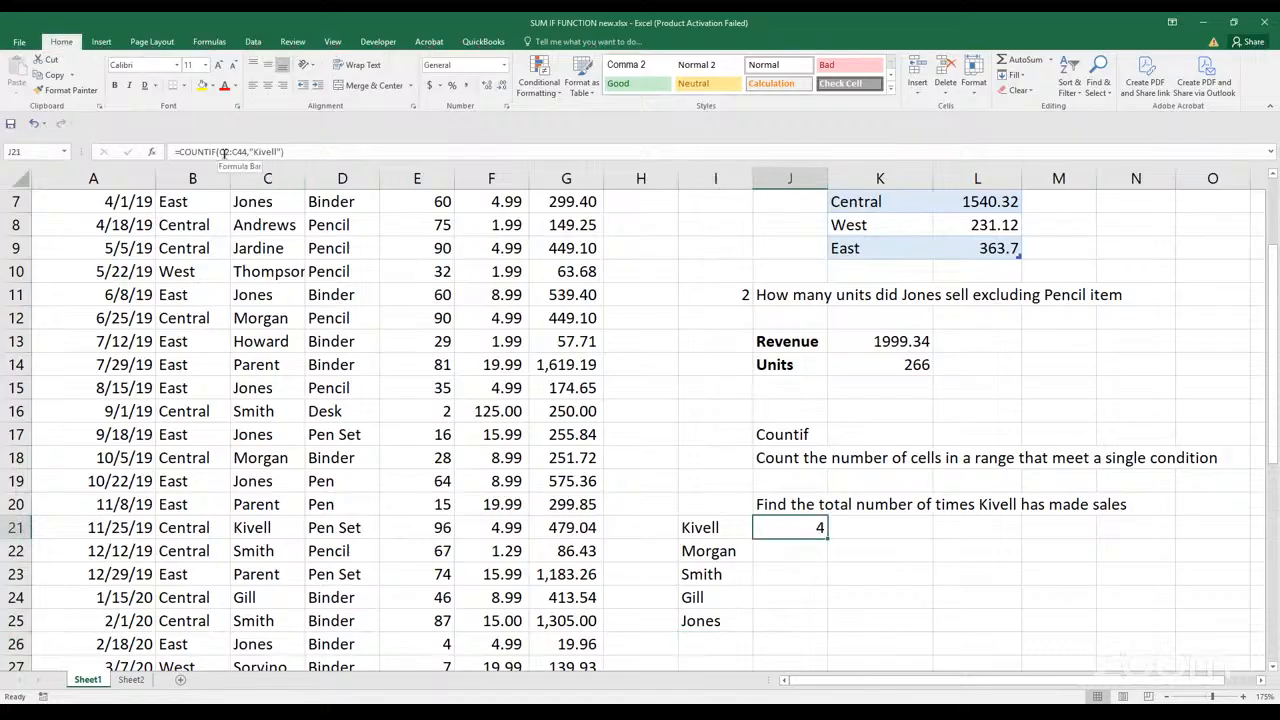
left_click_drag(220, 152, 245, 152)
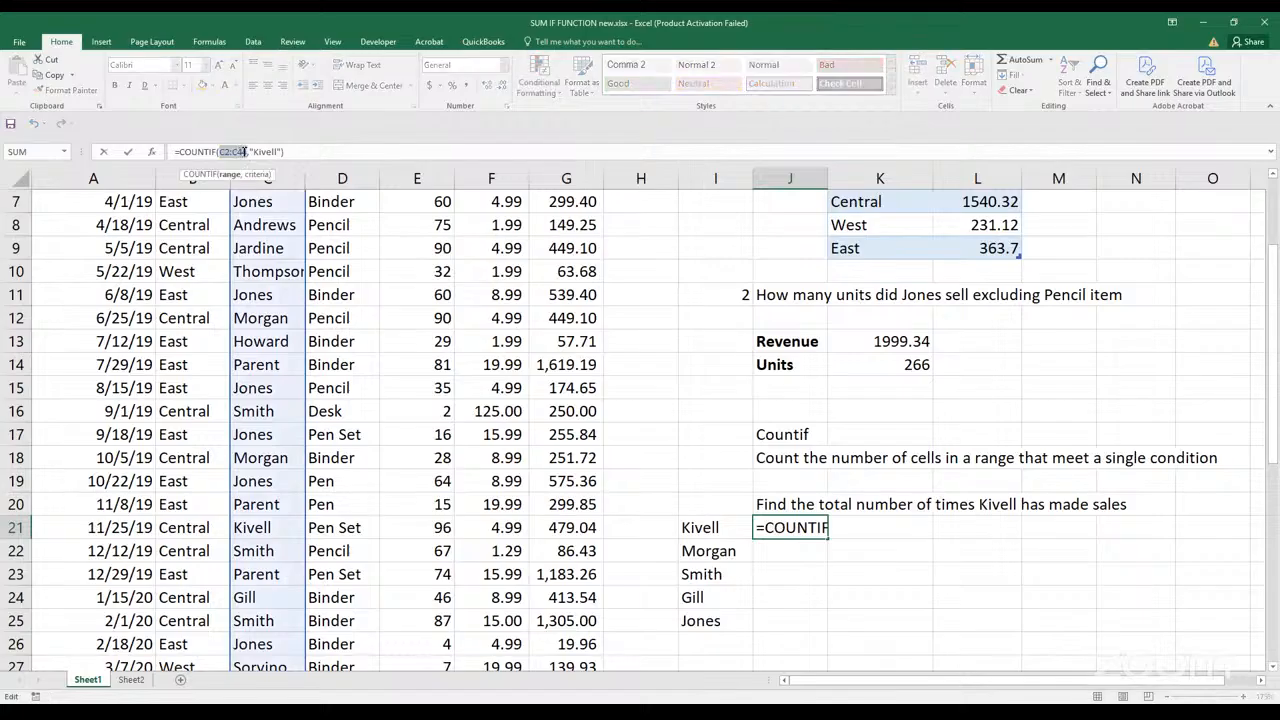
key("F4")
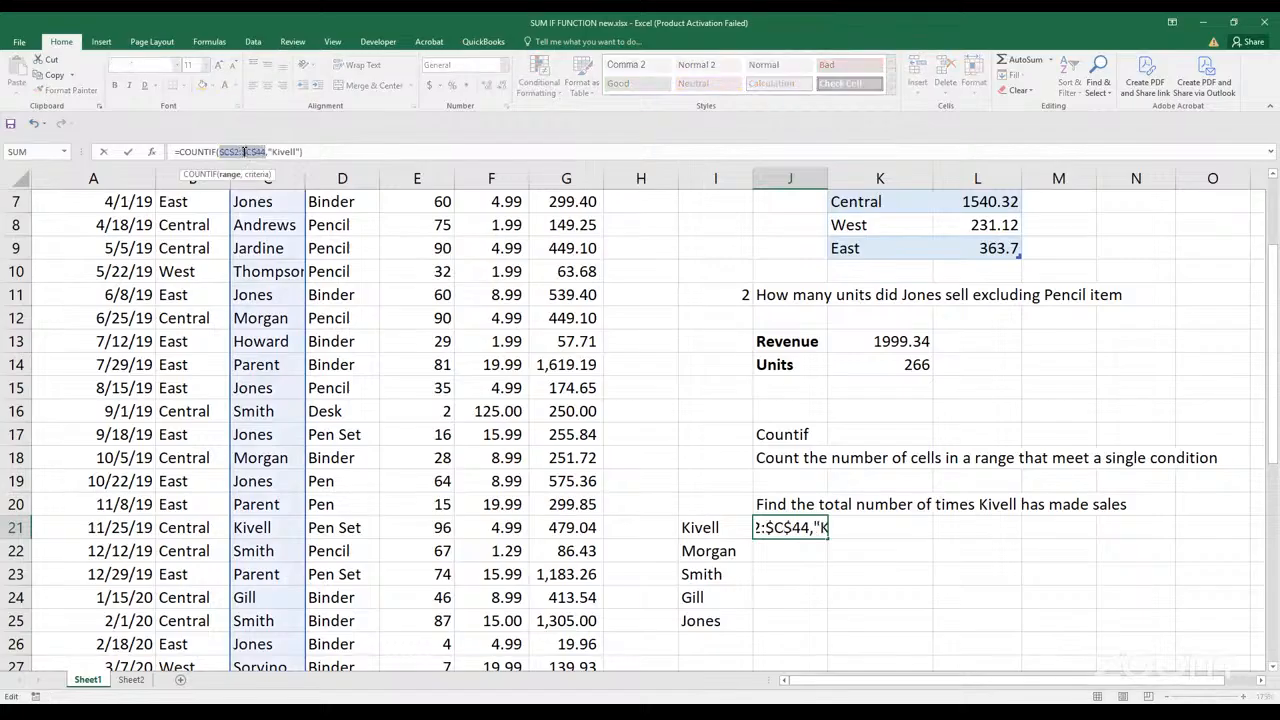
key("Return")
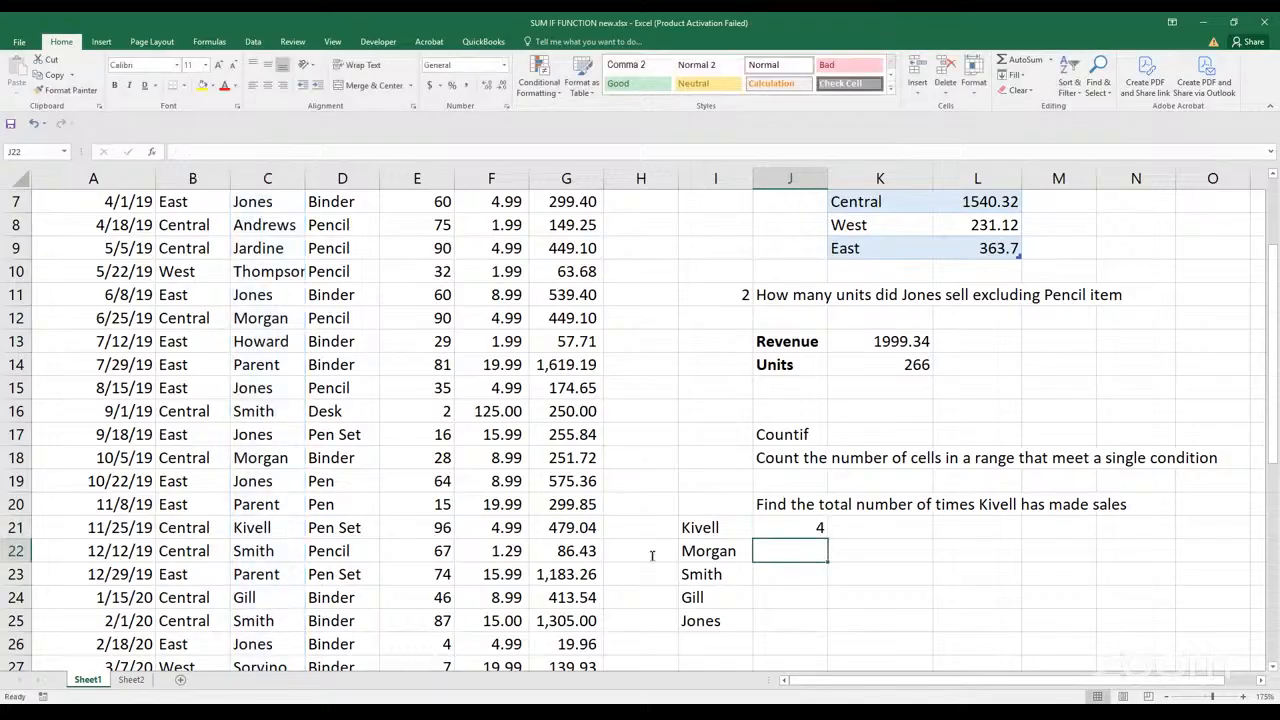
Copy the COUNTIF formula from J21 into J22
left_click(757, 536)
key("ctrl+c")
left_click(762, 560)
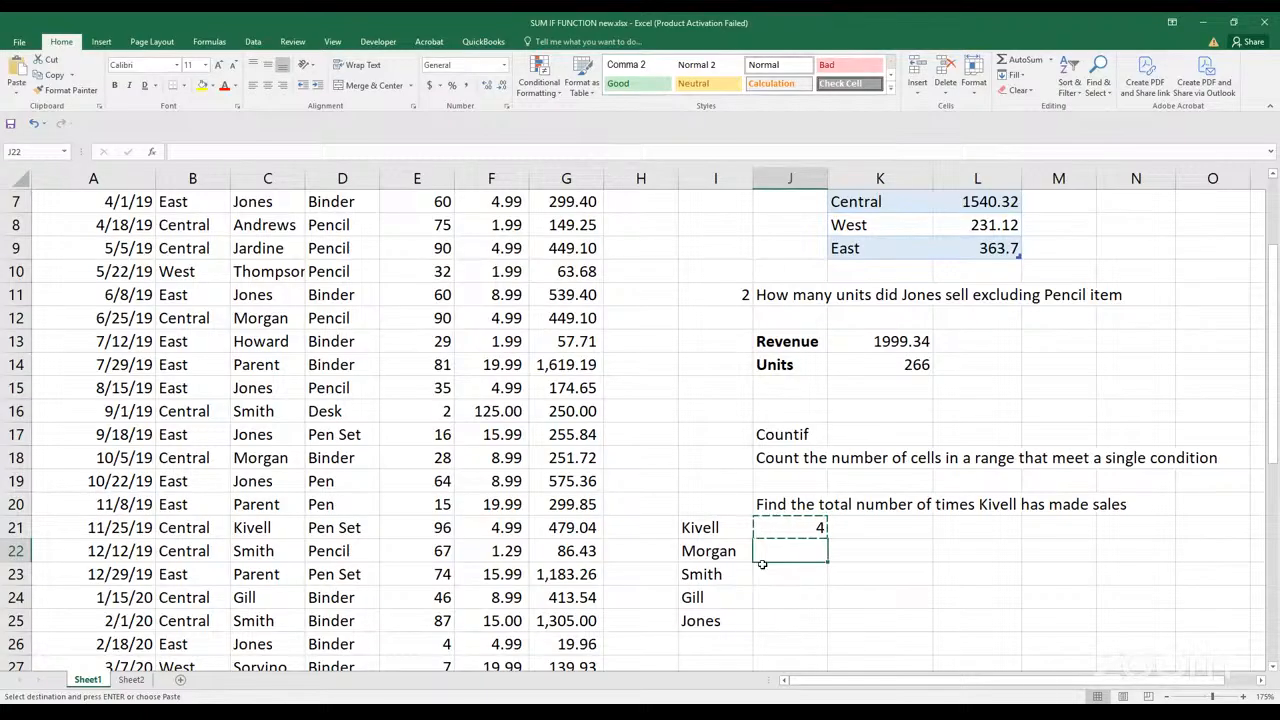
key("ctrl+v")
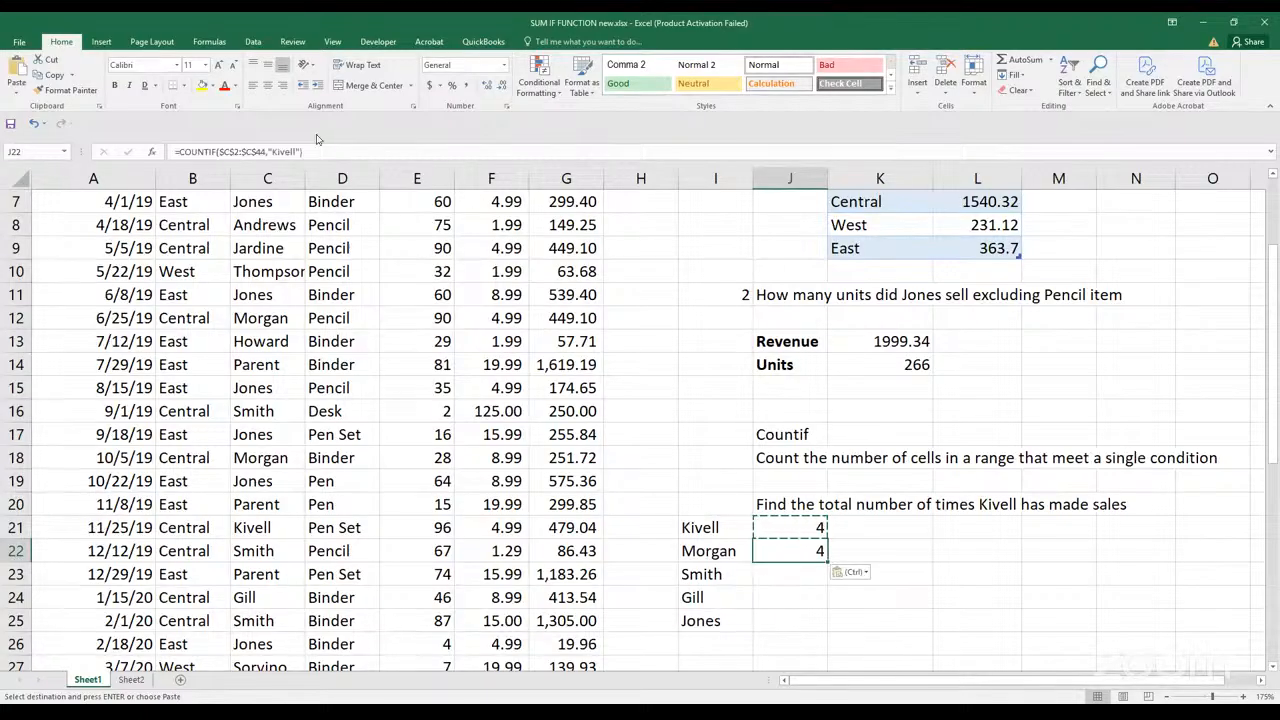
Replace the quoted surname criterion in the J22 COUNTIF with a reference to cell I22
left_click(300, 151)
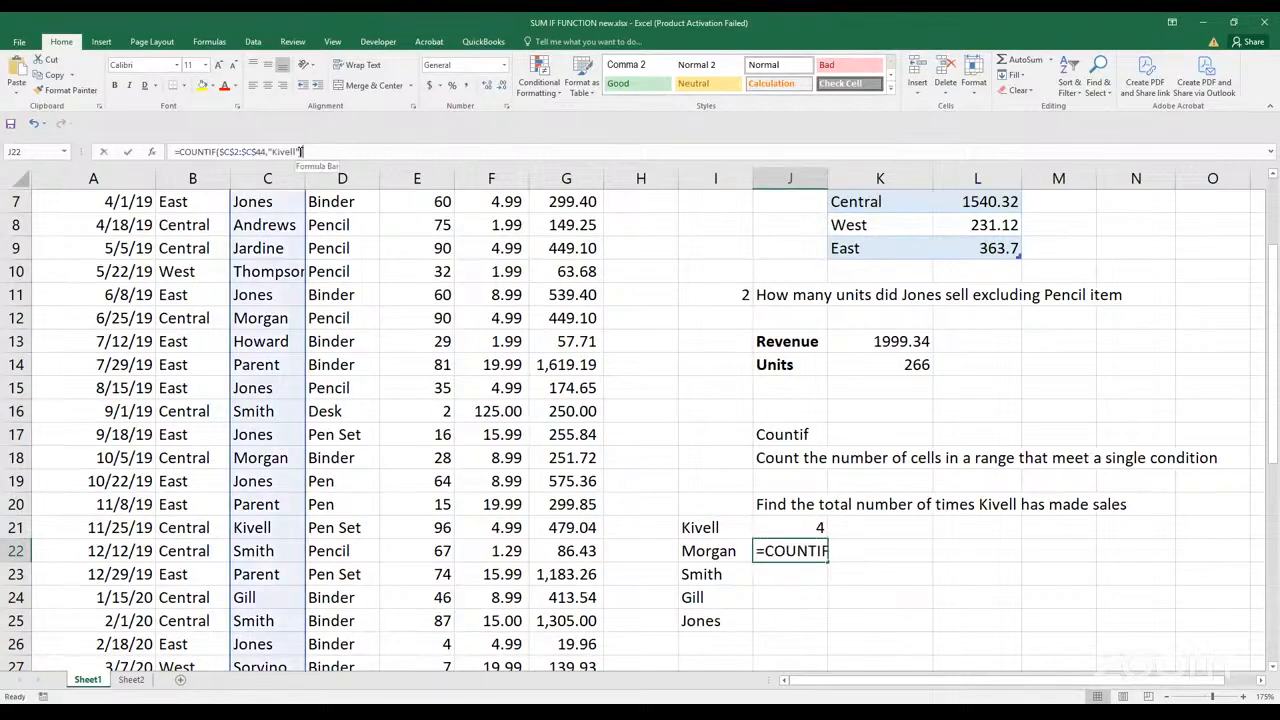
key("BackSpace")
key("BackSpace")
key("BackSpace")
key("BackSpace")
key("BackSpace")
key("BackSpace")
key("BackSpace")
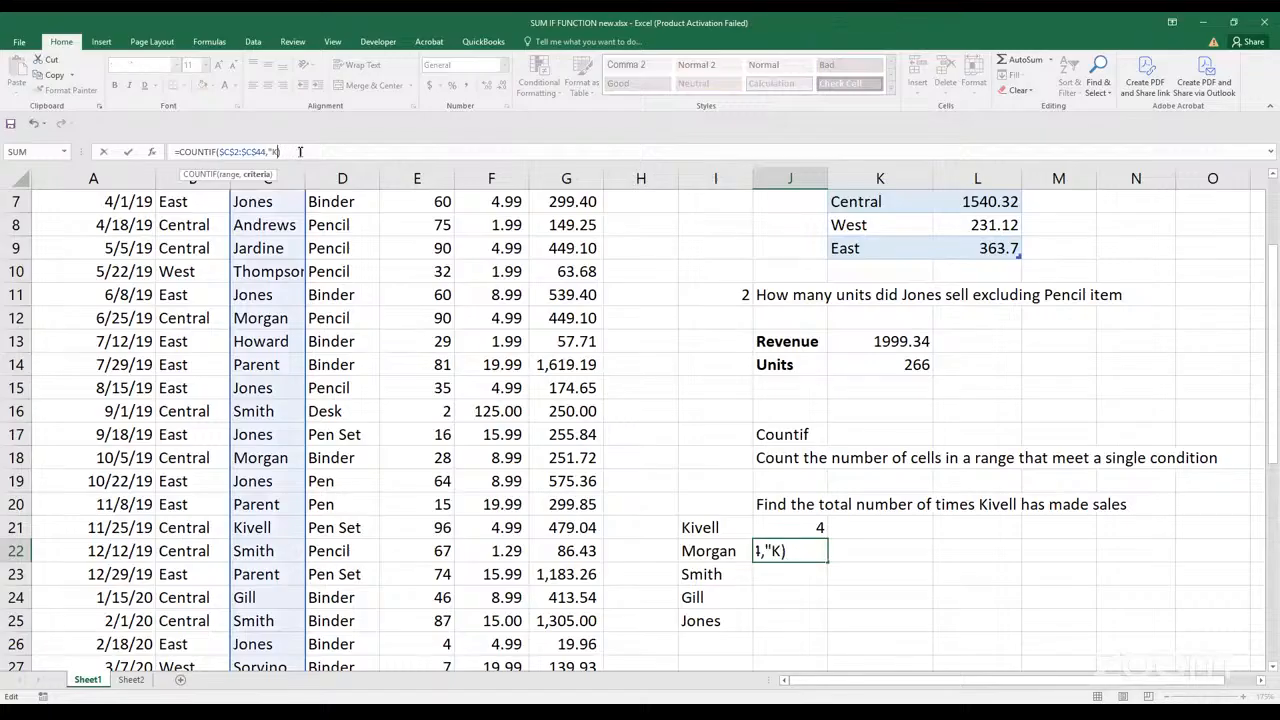
left_click(686, 551)
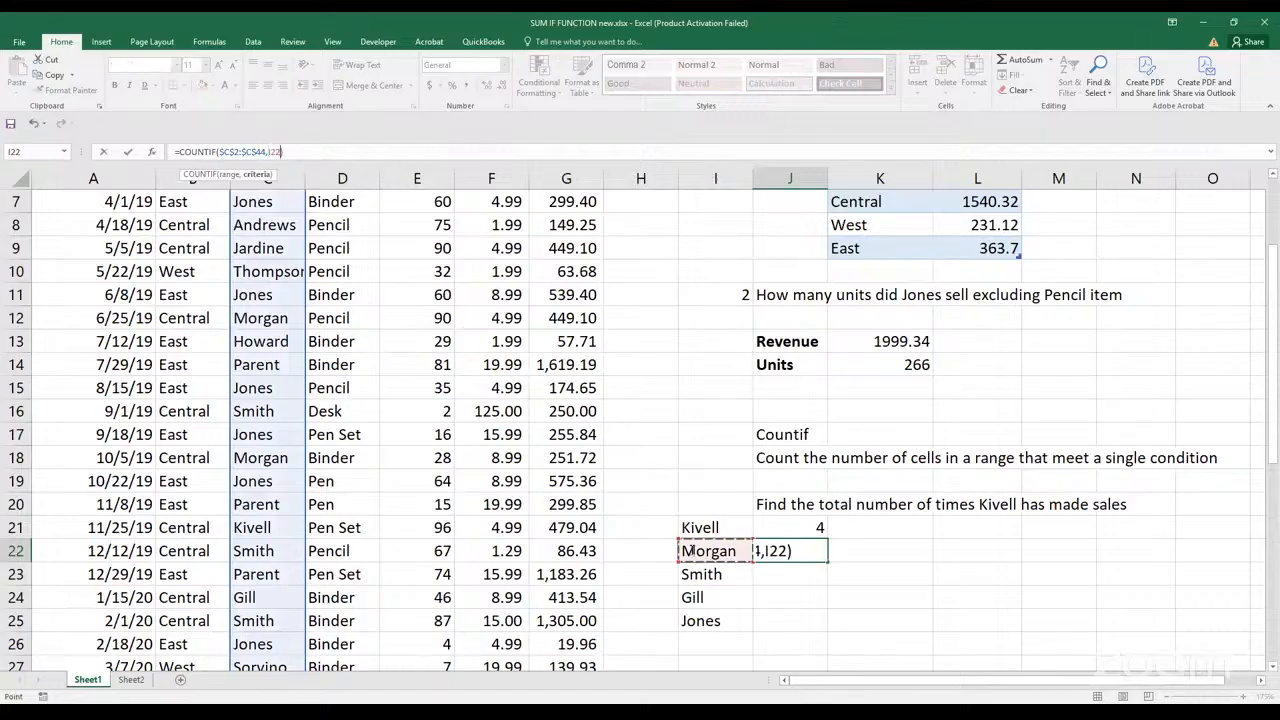
key("Return")
Fill the J22 COUNTIF formula down through J25 for the remaining listed reps
left_click(818, 556)
left_click_drag(827, 562, 821, 631)
left_click(860, 598)
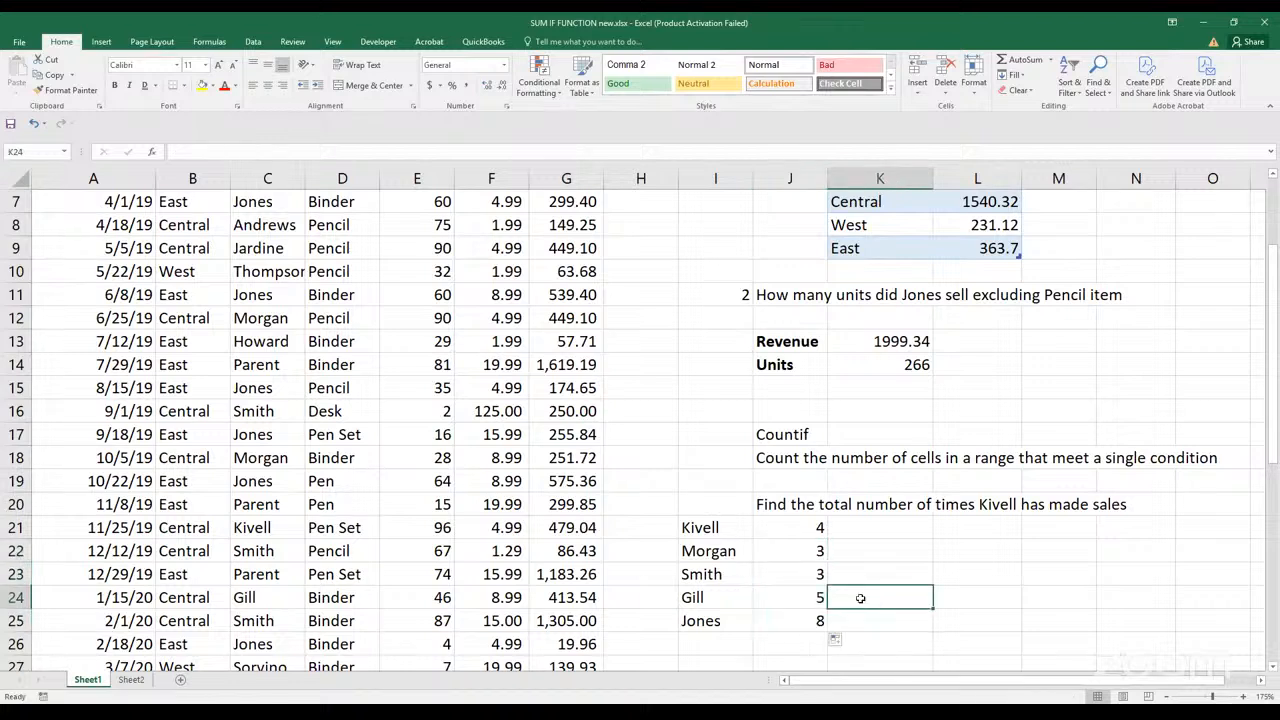
scroll(860, 598, "down", 2)
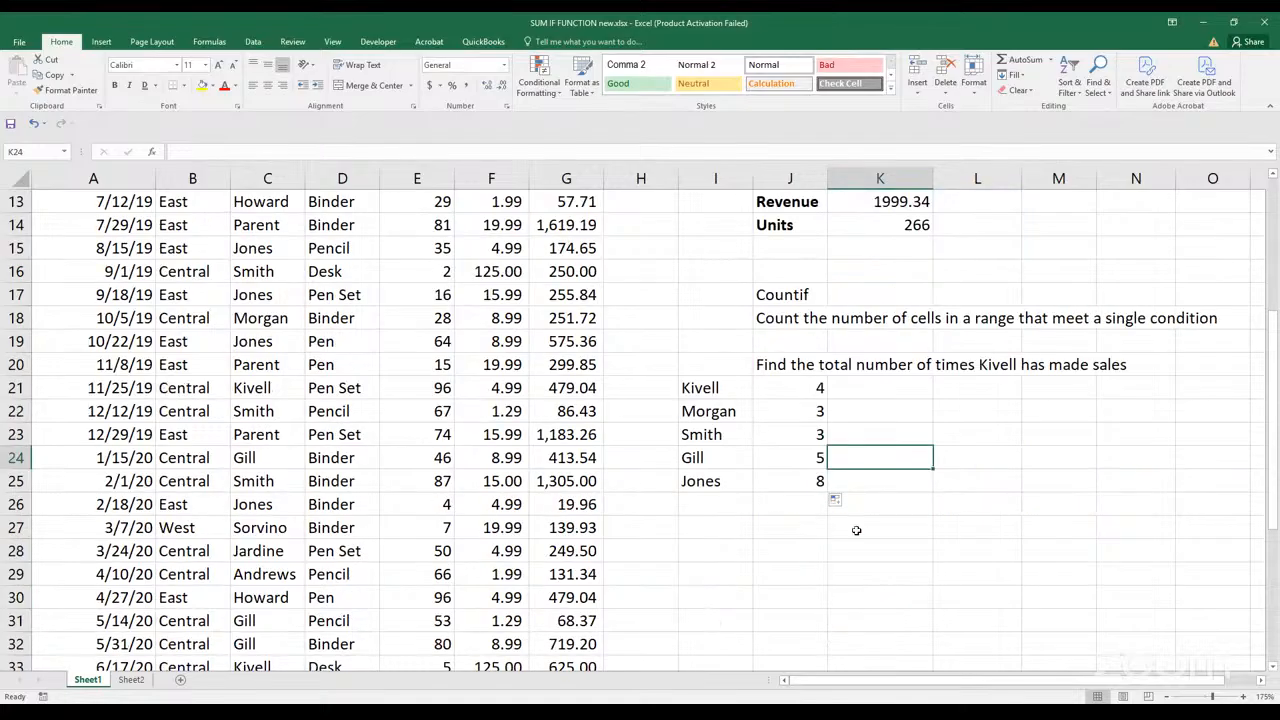
Enter a question in J28 asking how many times the rep listed in I24 did sell pencils
left_click(778, 574)
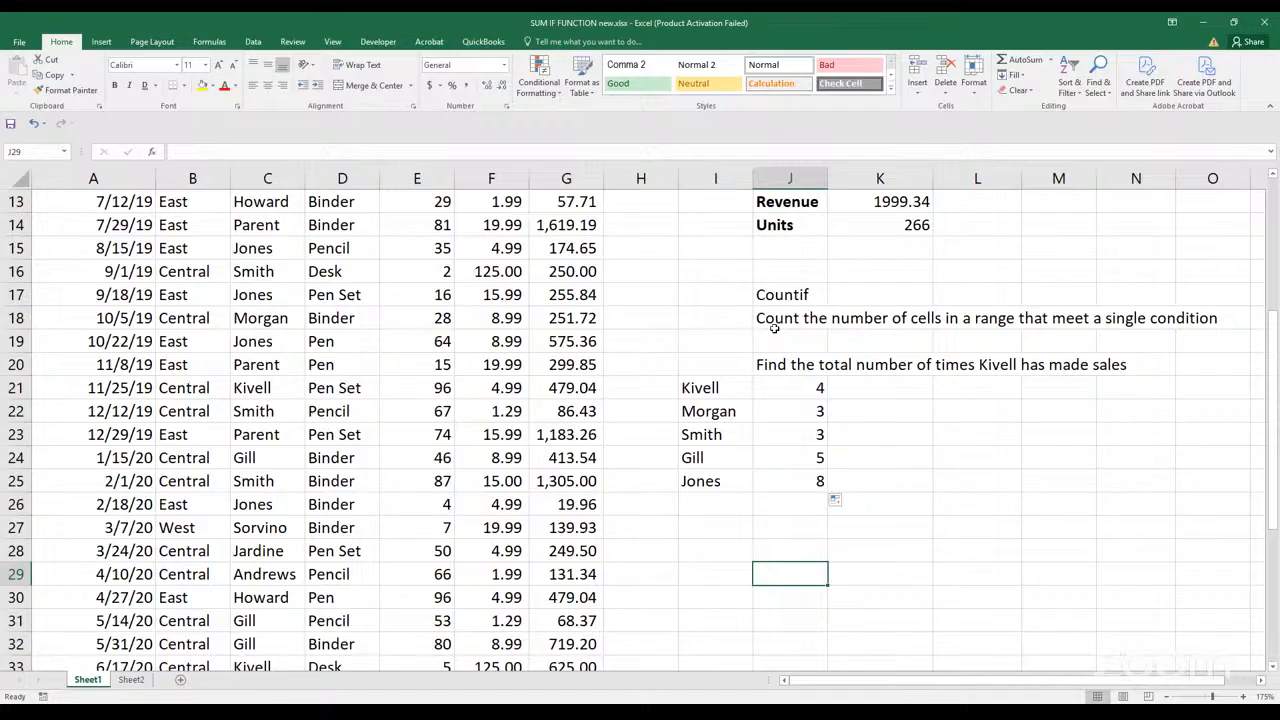
left_click(746, 544)
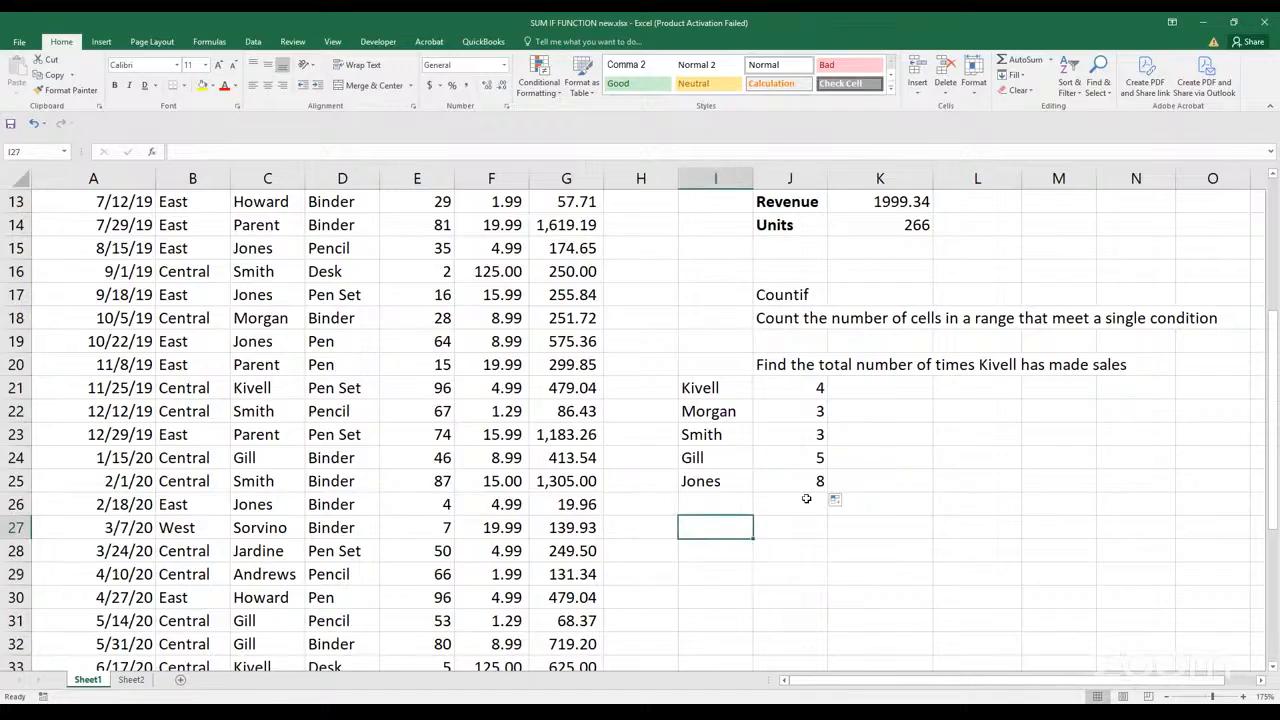
left_click(770, 560)
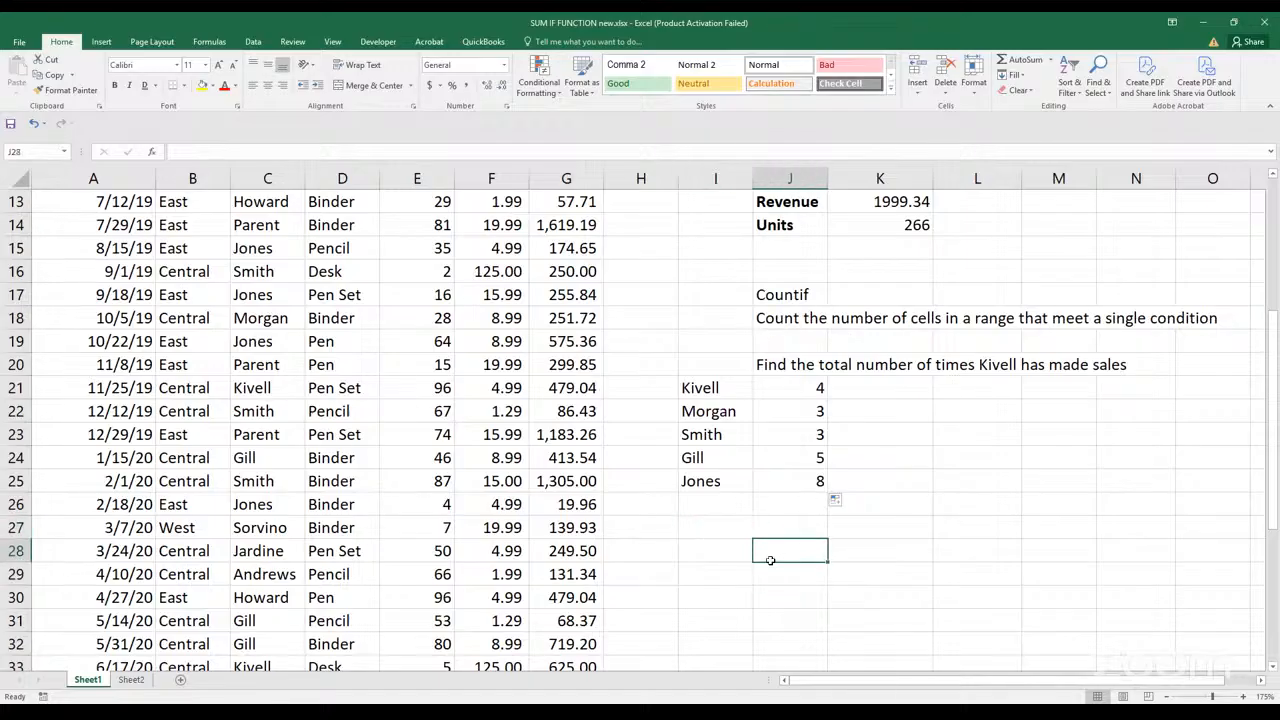
type("How mant")
key("BackSpace")
type("y times di")
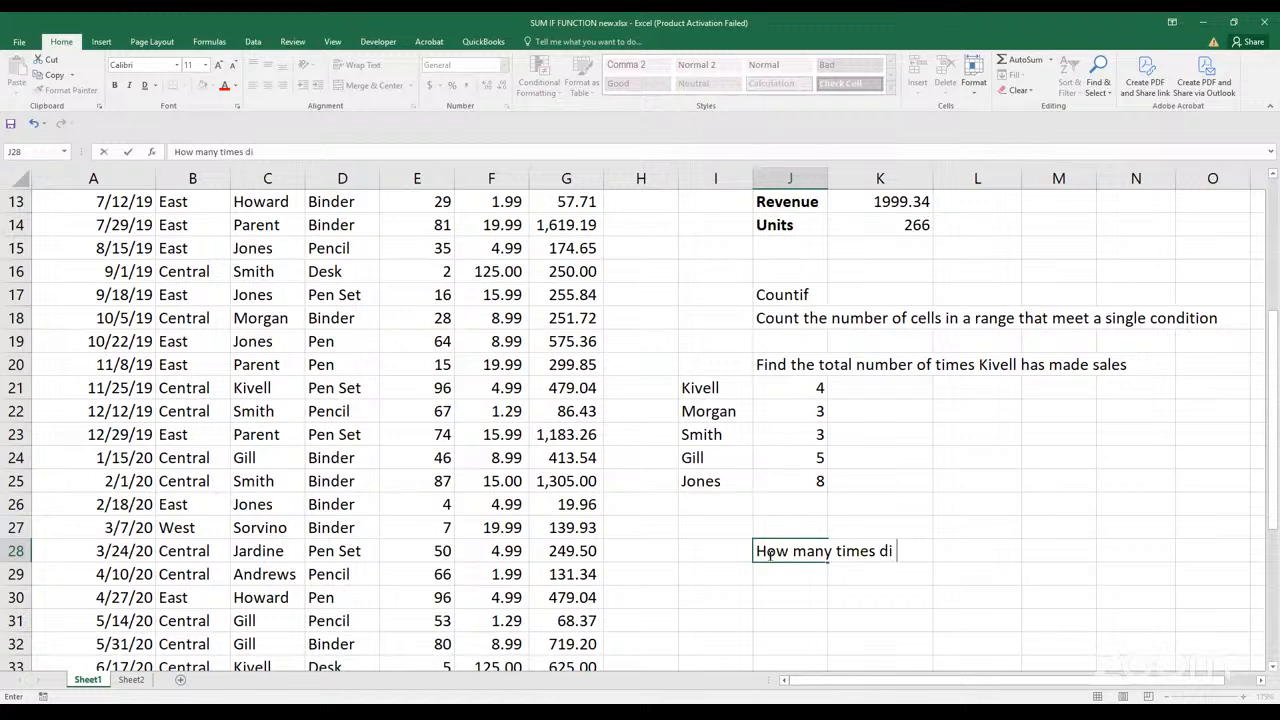
type(" F")
key("BackSpace")
key("BackSpace")
type("d Gill sell pe")
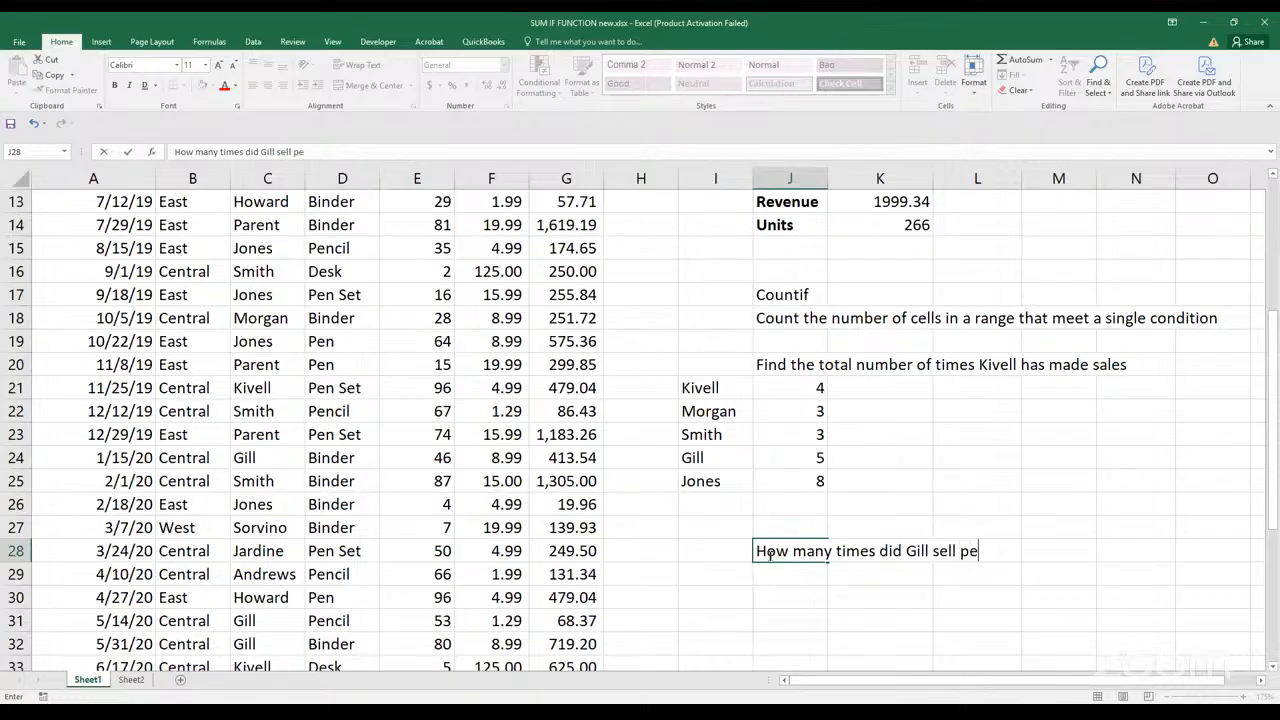
type("ncils")
key("Return")
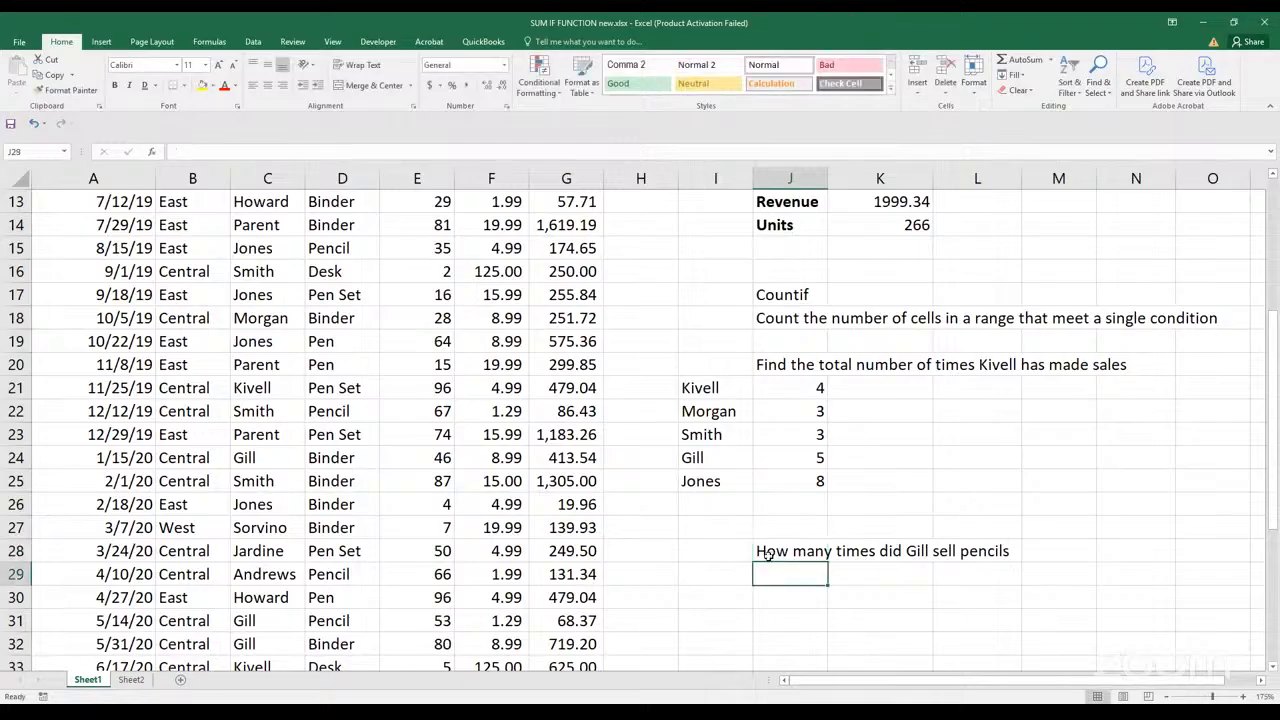
Enter the note "Countifs>>> Multiple conditions" in I29, below the pencil question
scroll(765, 551, "down", 2)
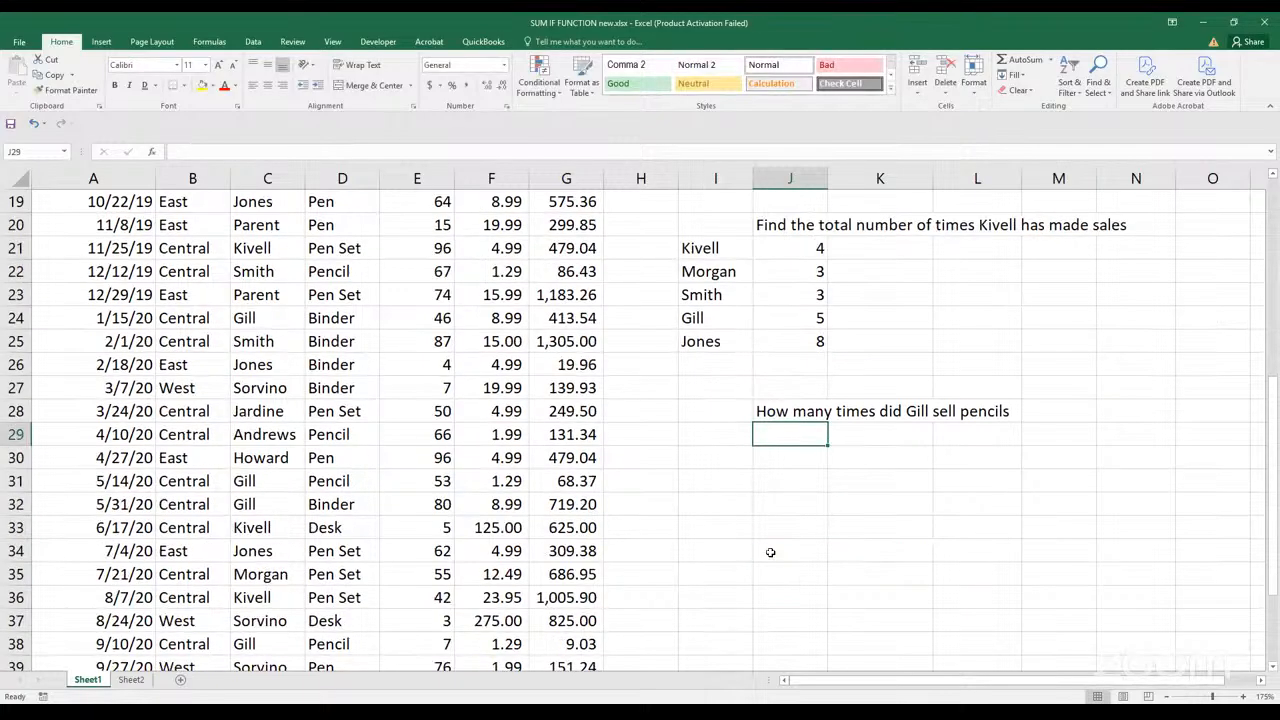
left_click(726, 449)
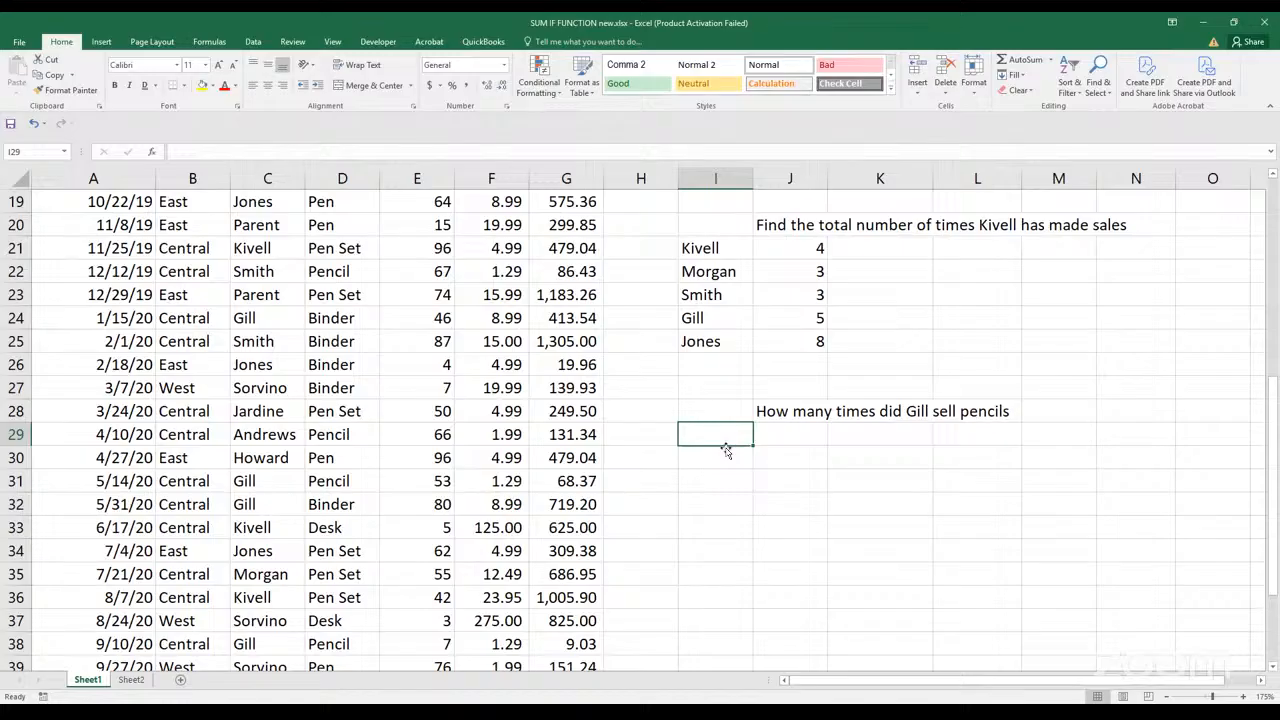
type("Co")
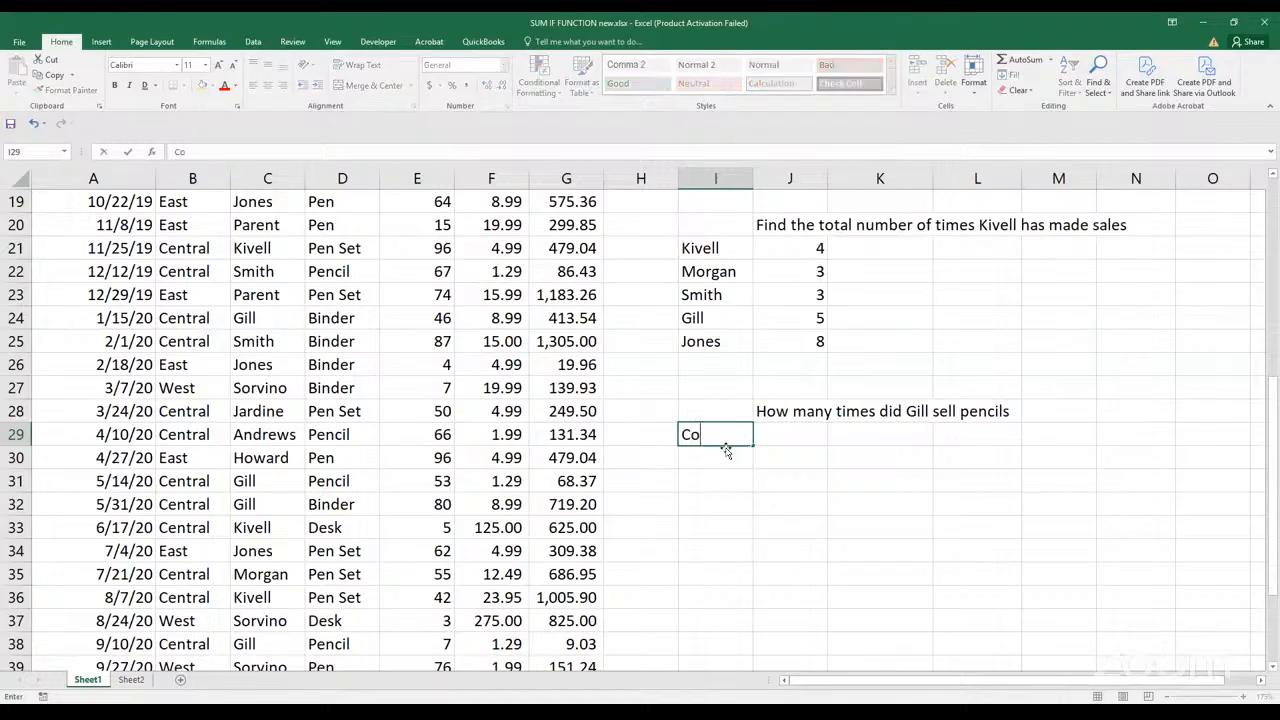
type("untifs>>> M")
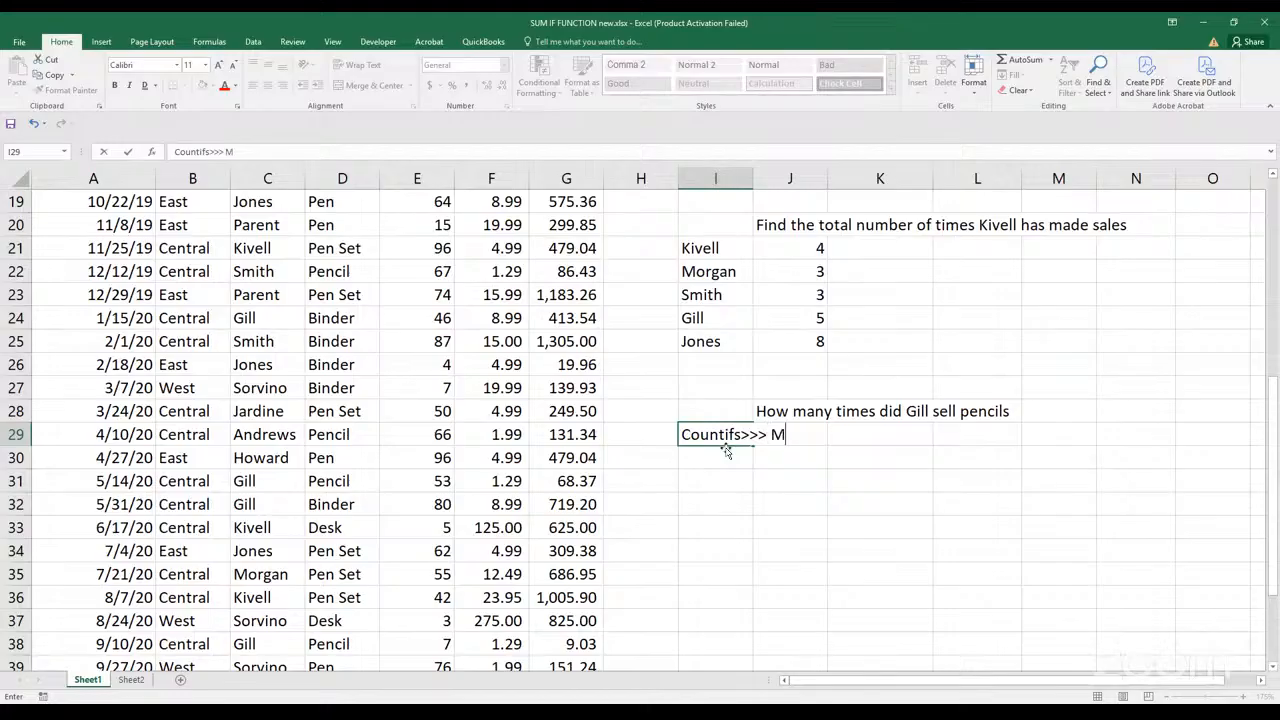
type("ultiple conditions")
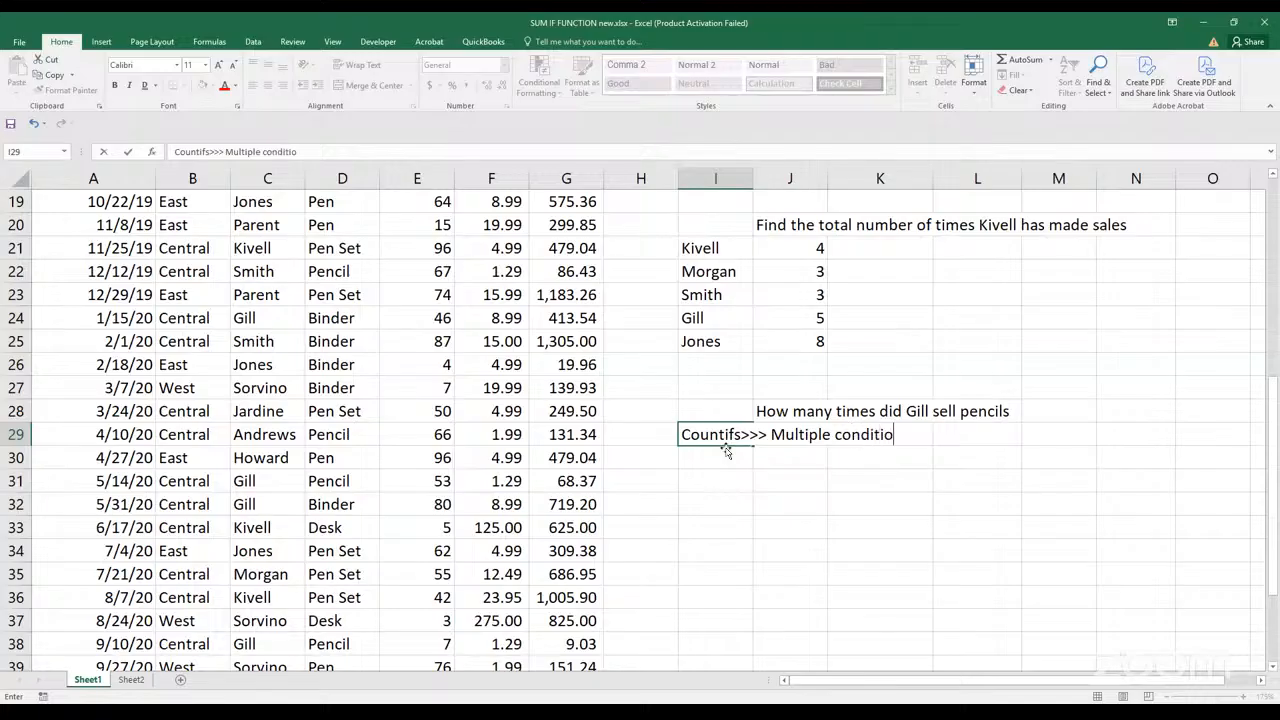
key("Return")
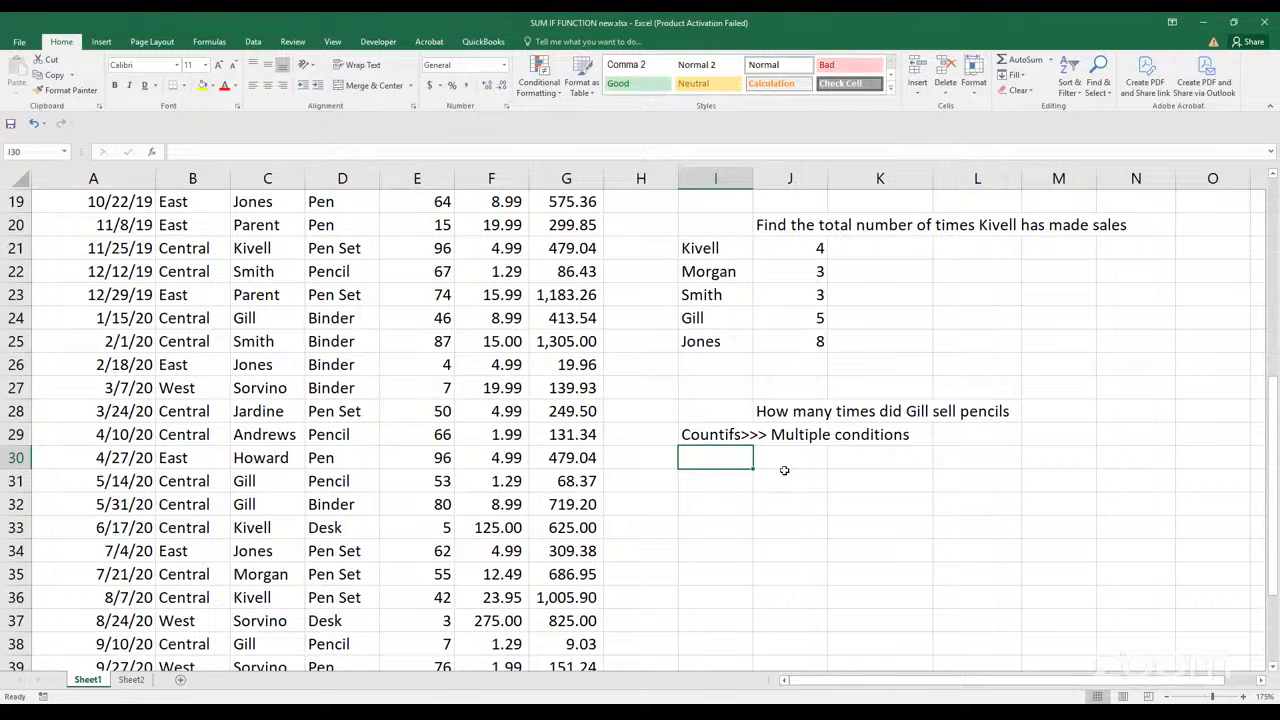
Start a COUNTIFS formula in I31 with C2:C44 as the first range and the J28 rep's quoted surname as its criterion
left_click(726, 484)
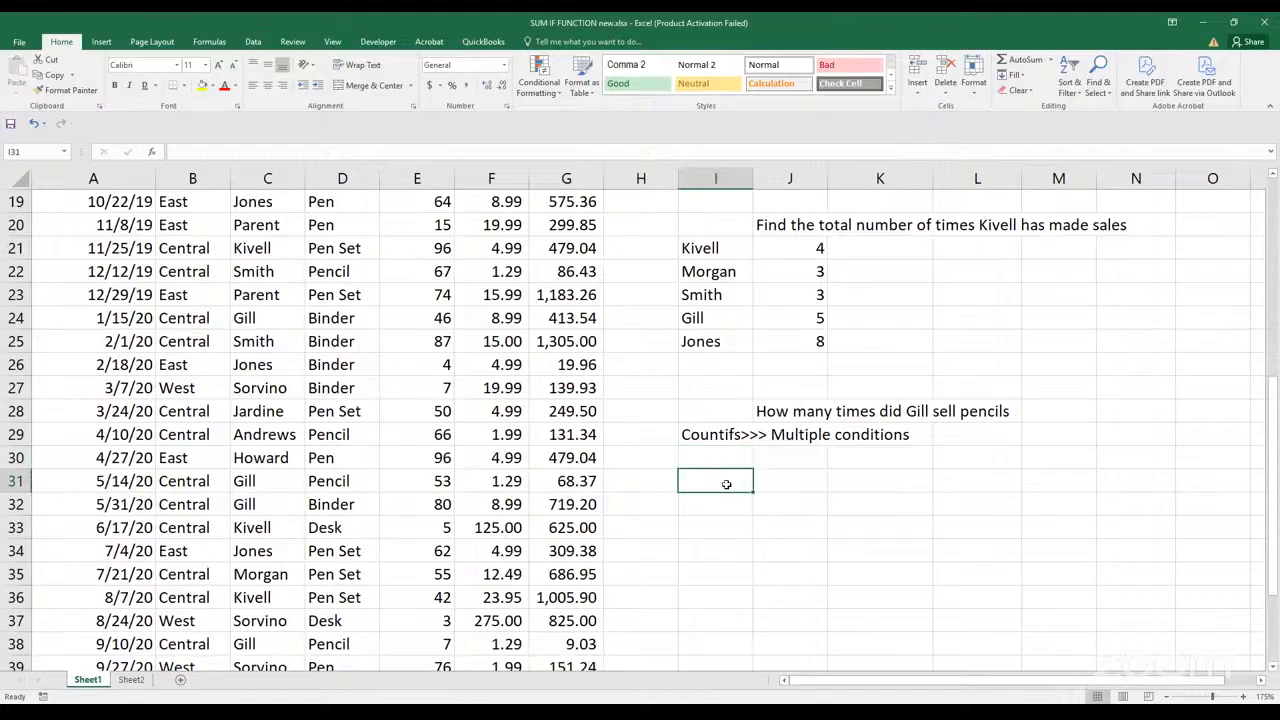
type("=")
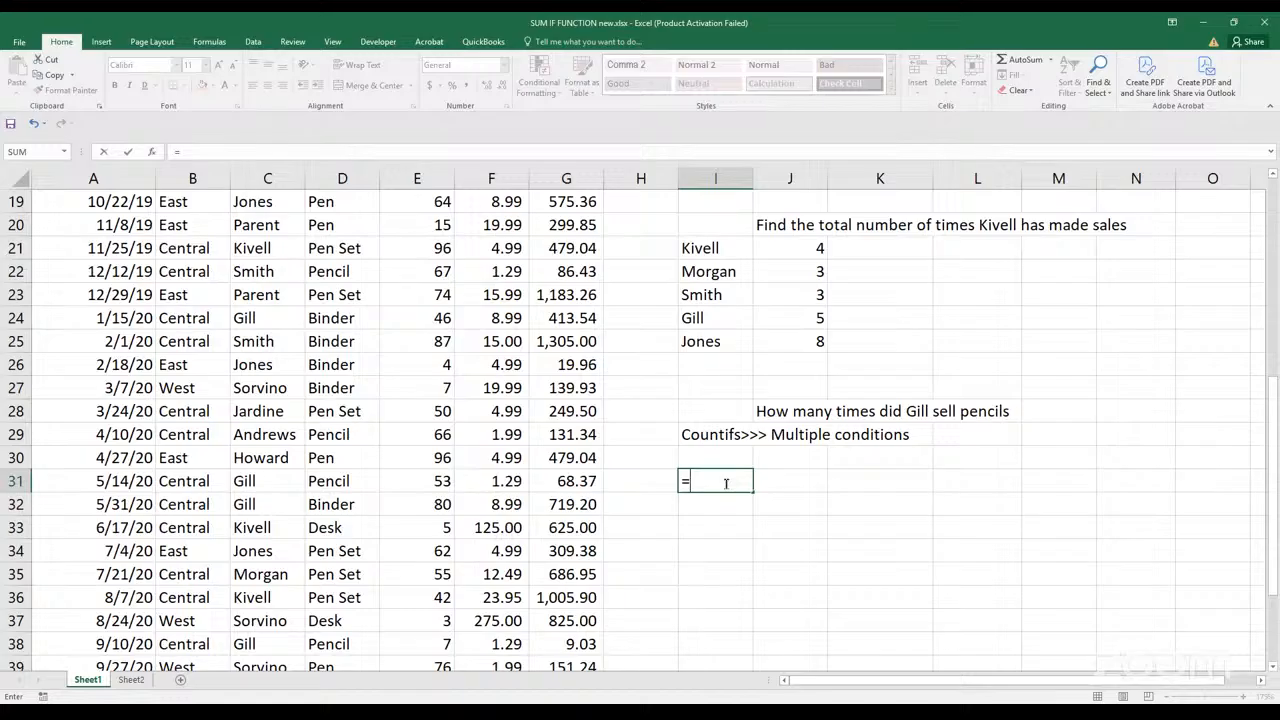
type("Countifs")
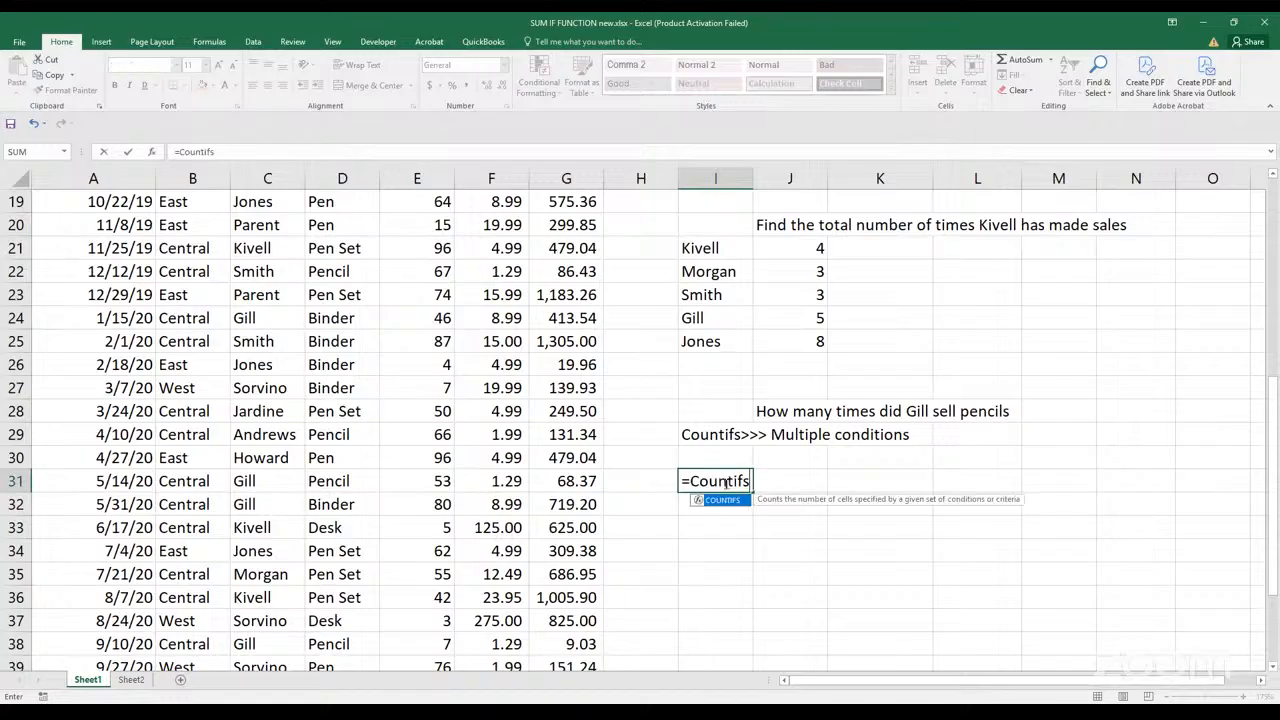
key("Tab")
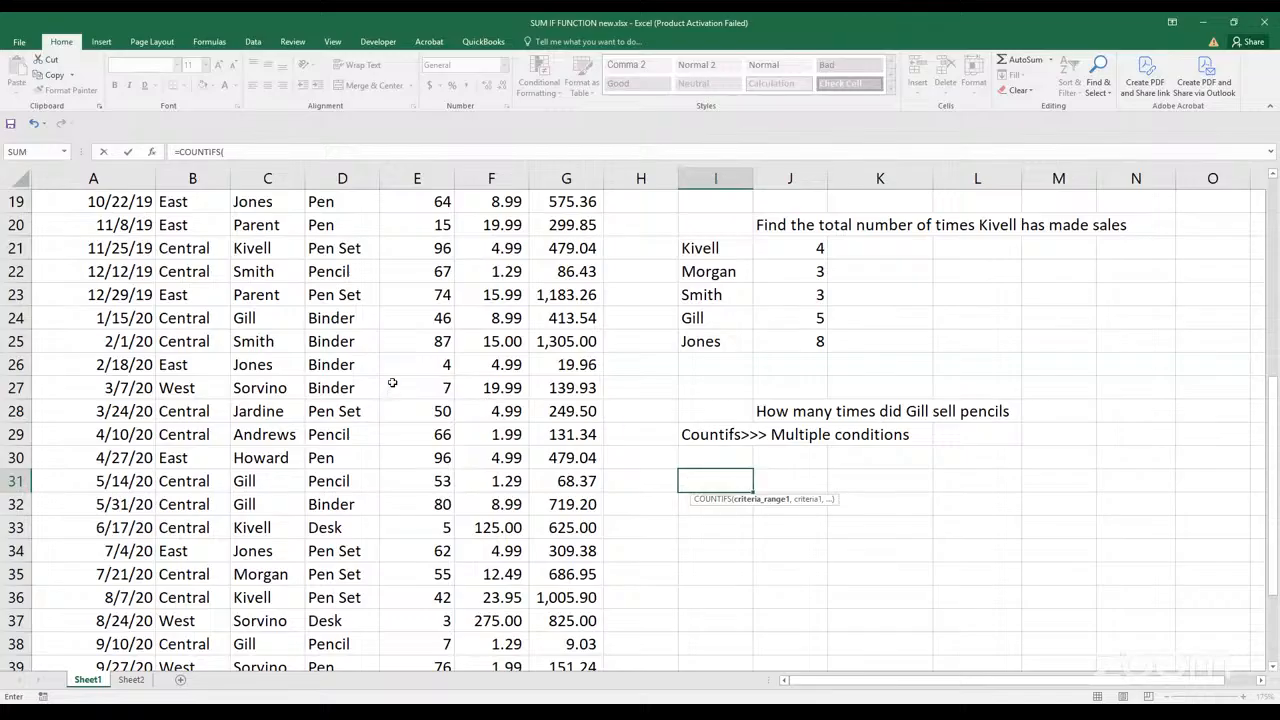
scroll(390, 387, "up", 6)
left_click(286, 231)
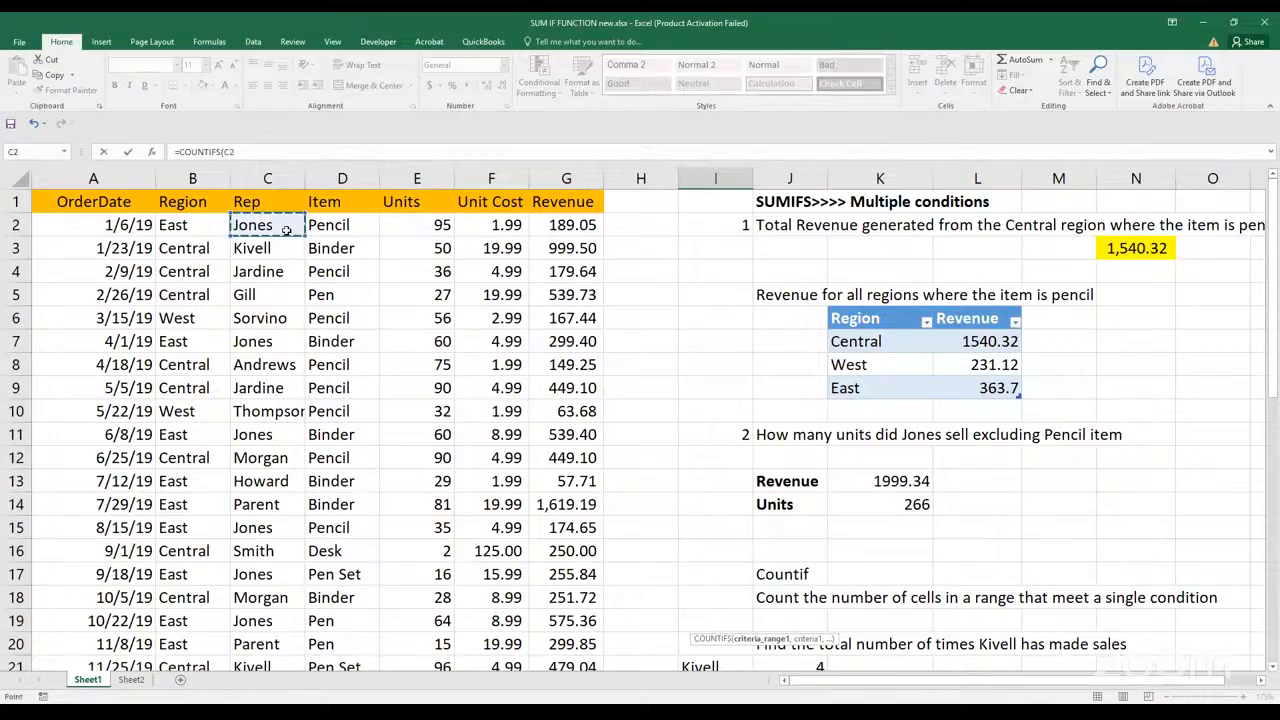
key("ctrl+shift+Down")
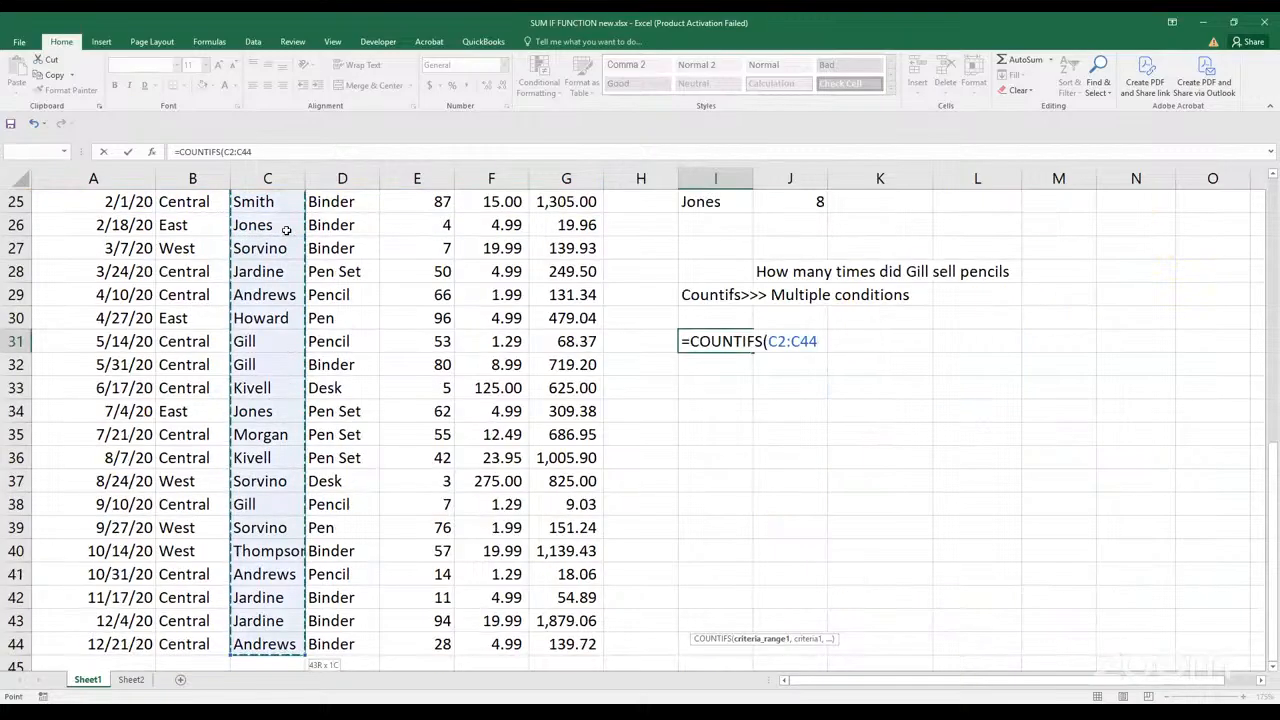
type(",")
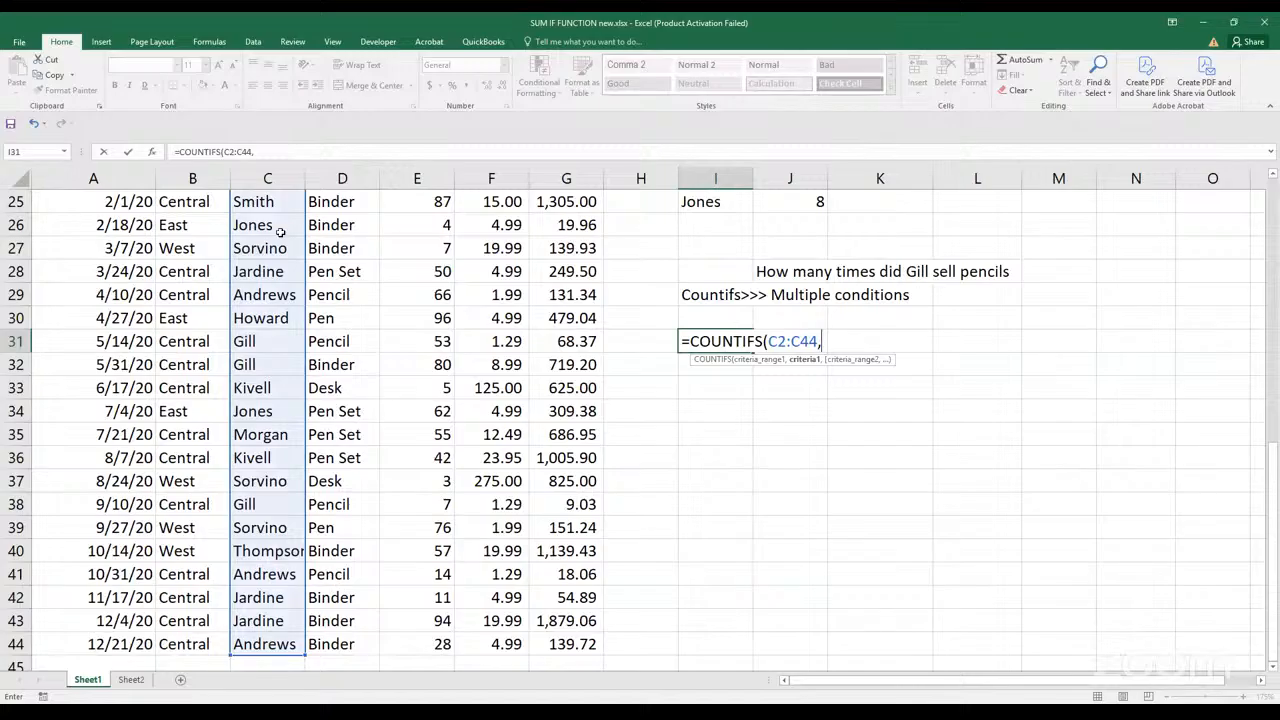
type("\"Gill\",")
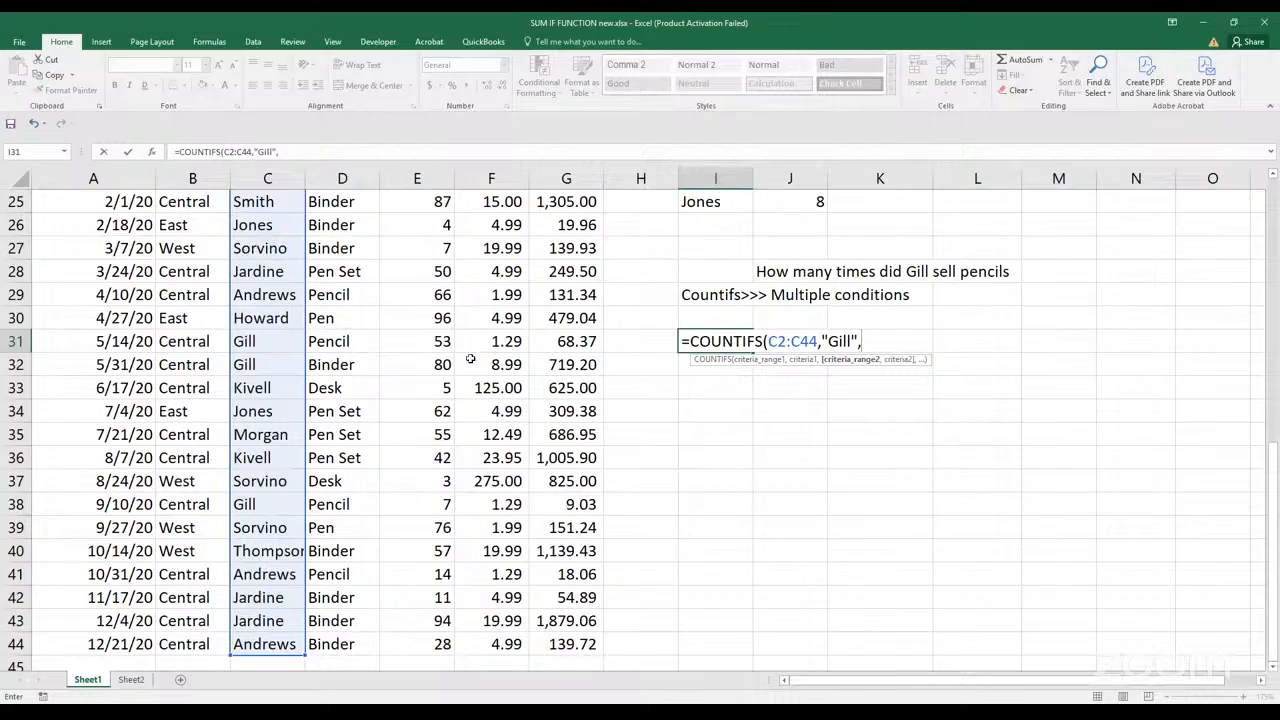
Complete the I31 COUNTIFS formula with D2:D44 as the second range and "Pencil" as its criterion
scroll(699, 362, "up", 2)
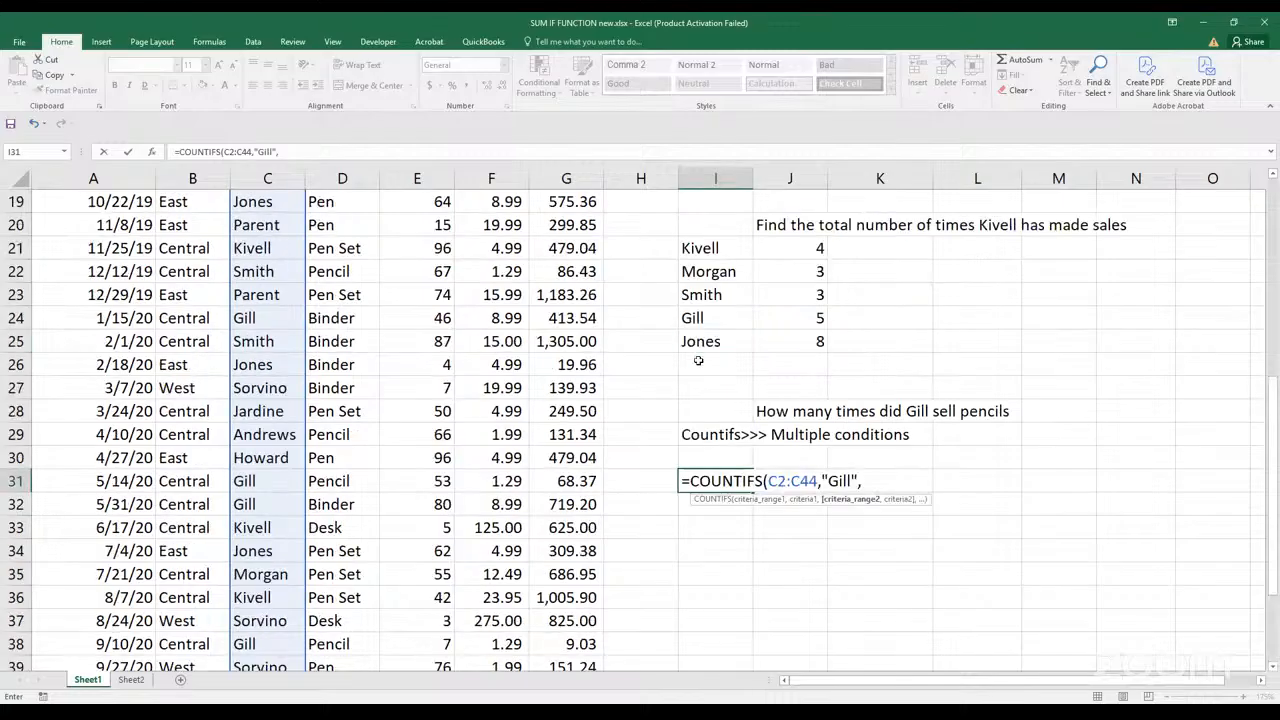
scroll(605, 318, "up", 6)
left_click(358, 228)
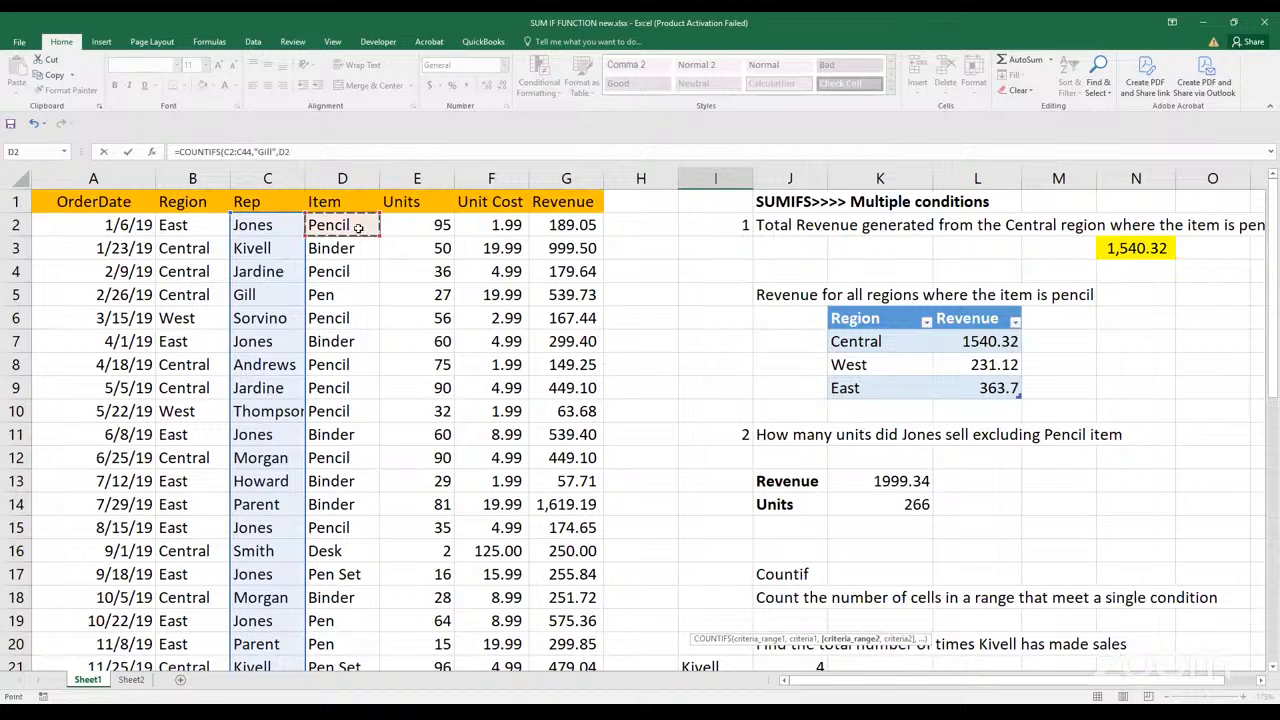
key("ctrl+shift+Down")
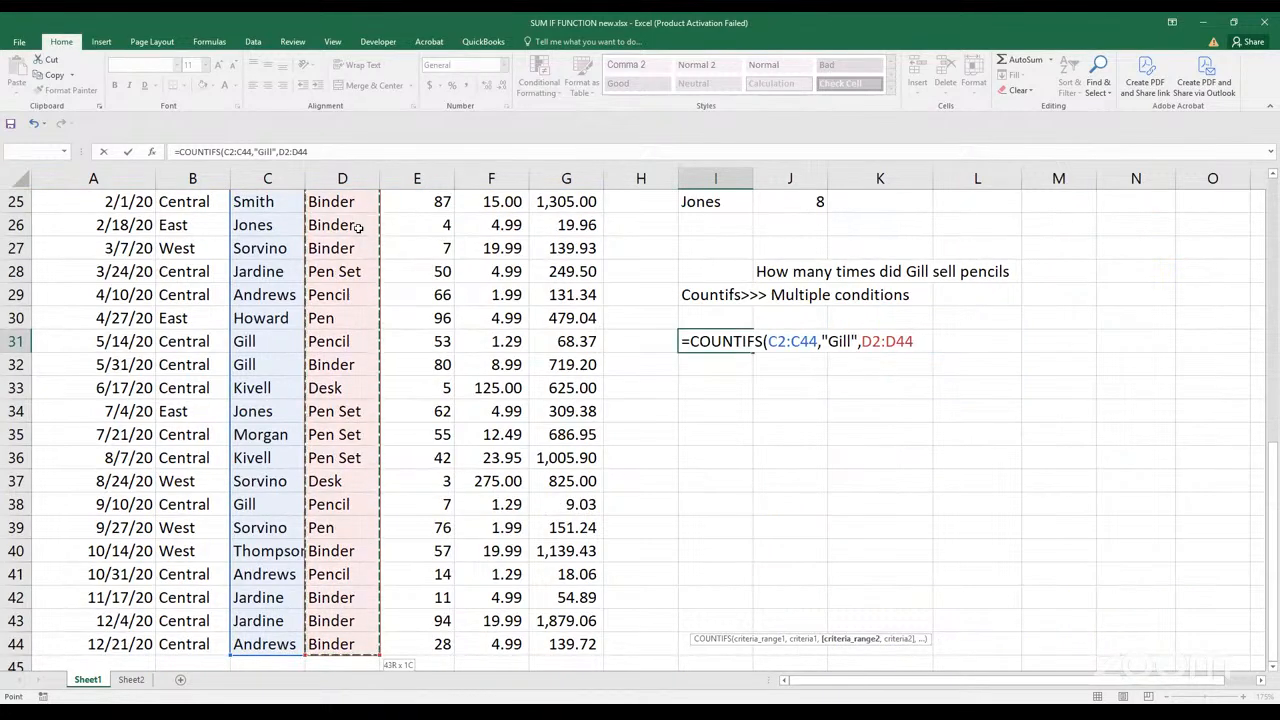
type(",")
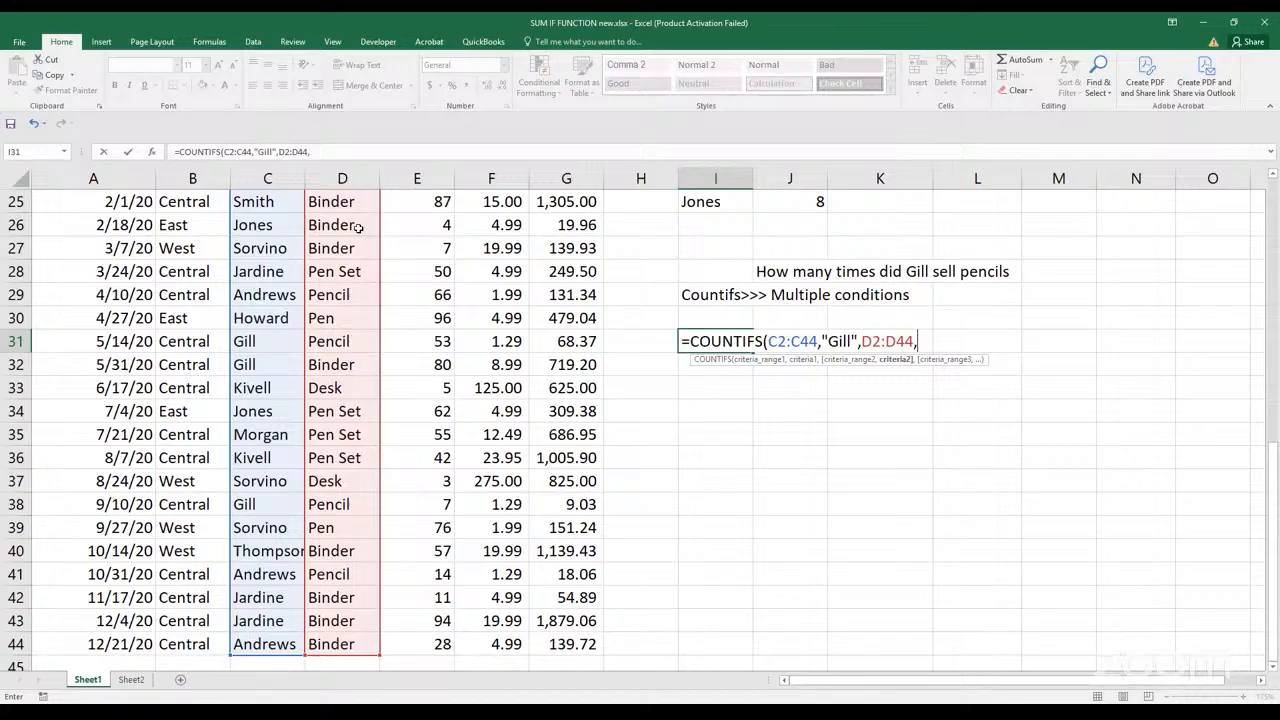
type("\"Pencil\"")
key("Return")
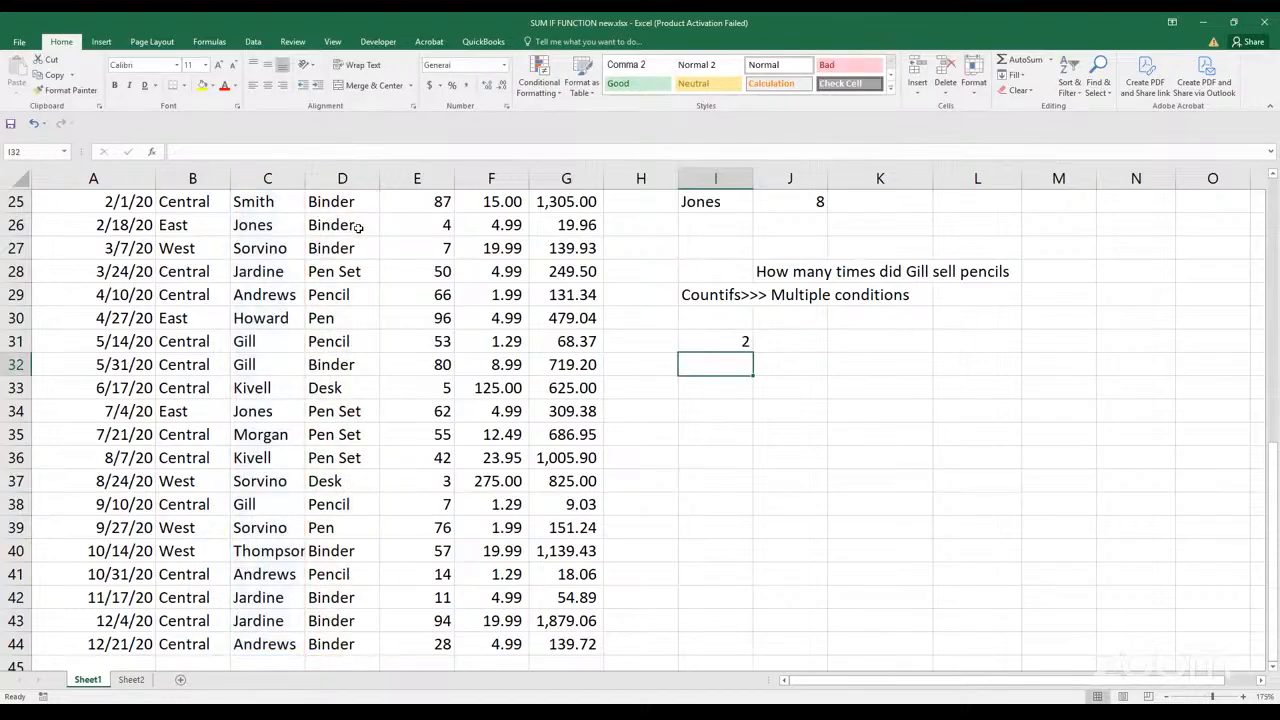
Move the COUNTIFS formula from I31 to J31
left_click(727, 341)
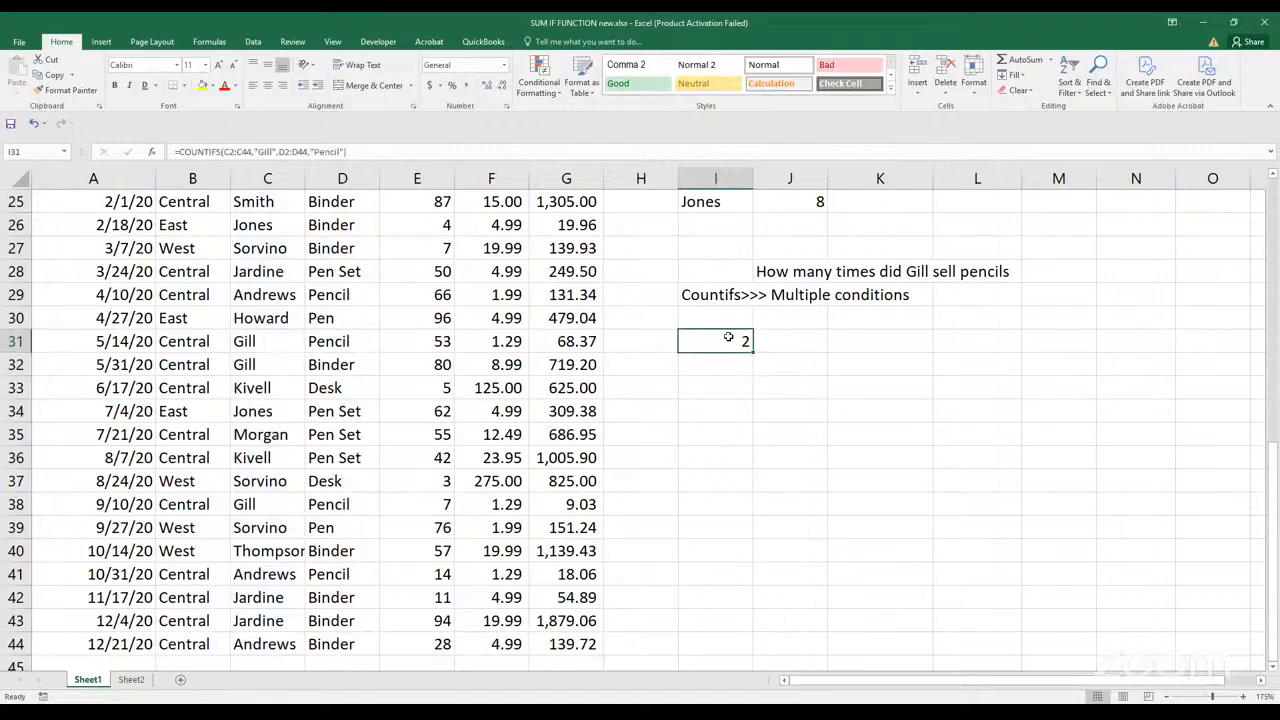
left_click_drag(751, 340, 758, 339)
left_click(725, 339)
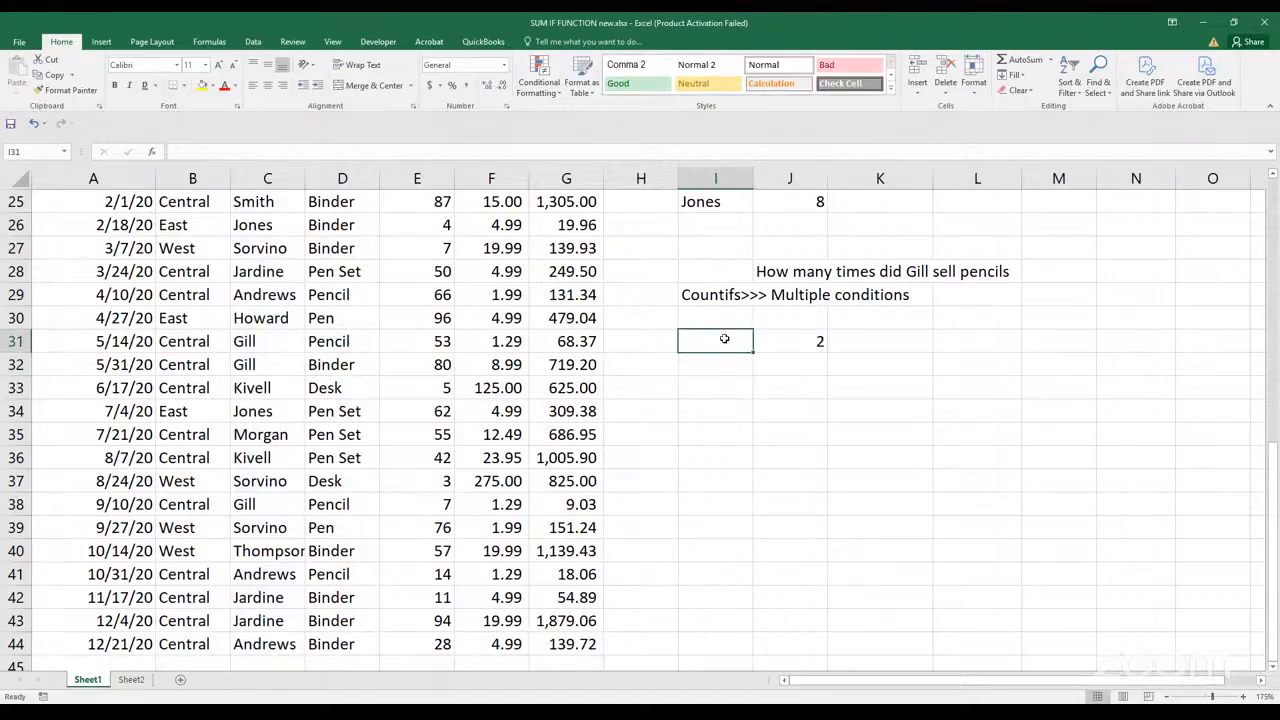
left_click(820, 348)
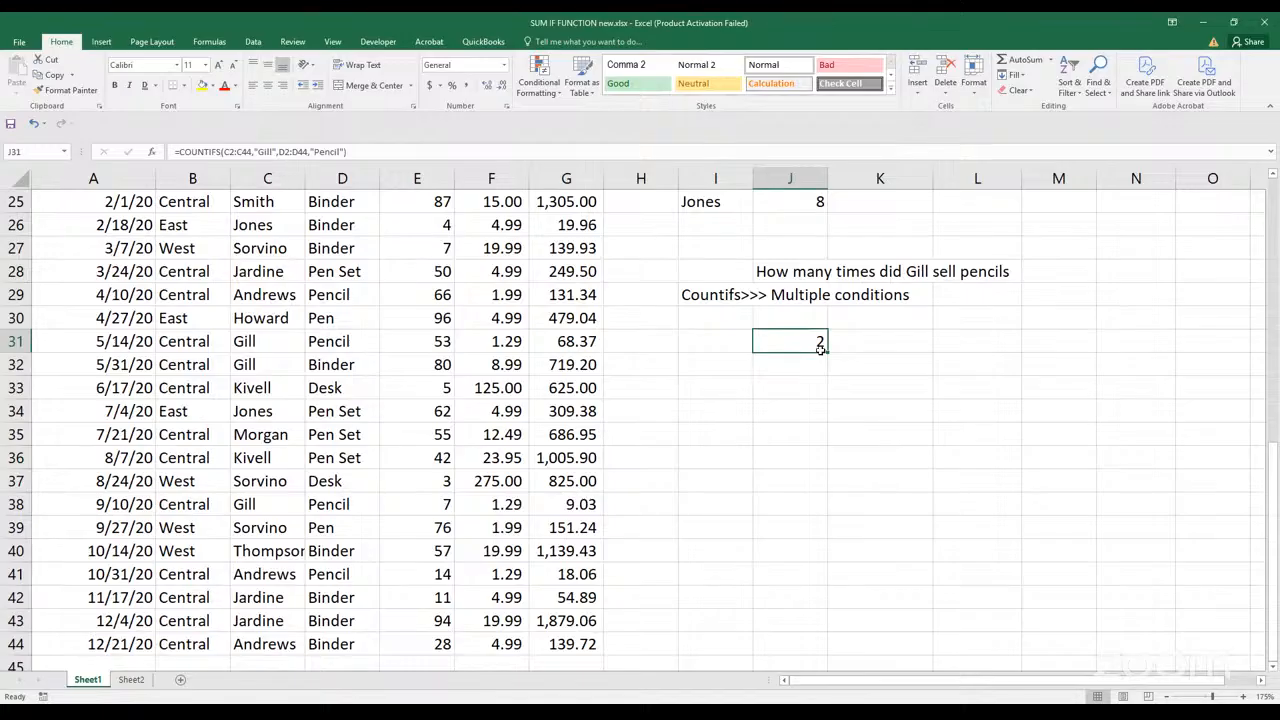
Copy the list of rep names in I21:I25 to I32:I36, below the COUNTIFS result
scroll(820, 345, "up", 4)
left_click_drag(724, 392, 716, 481)
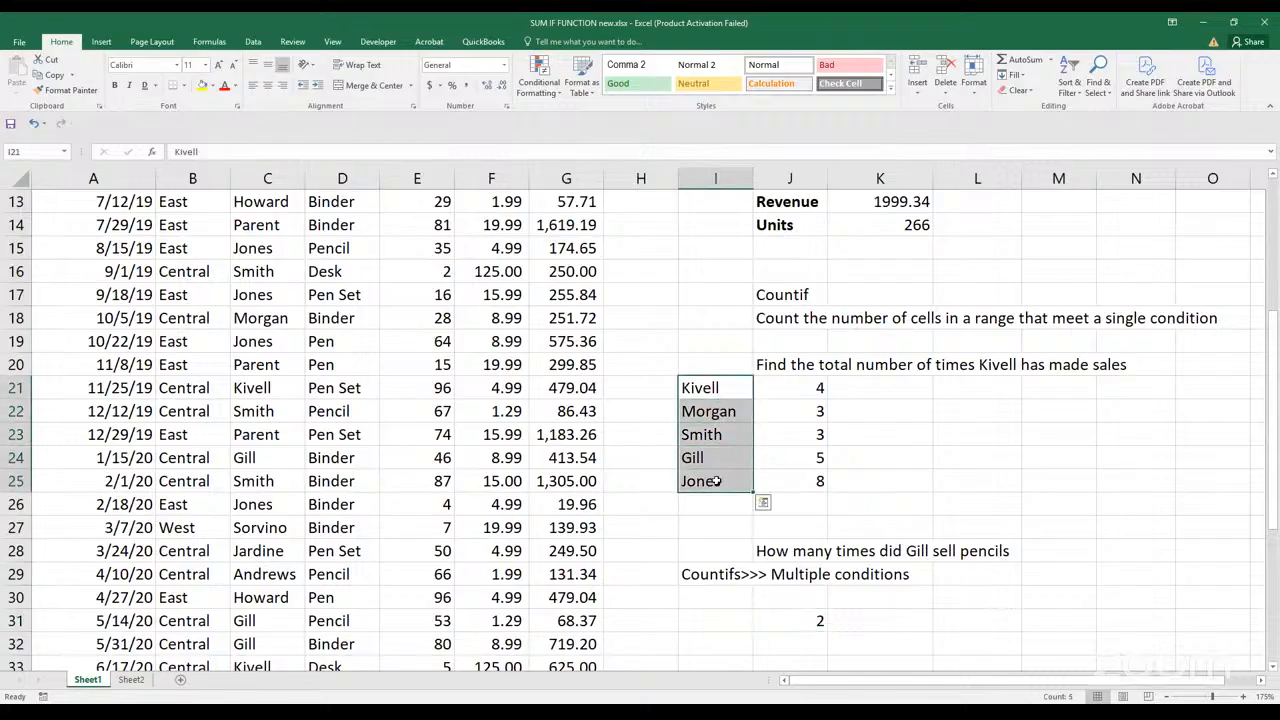
key("ctrl+c")
scroll(706, 488, "down", 2)
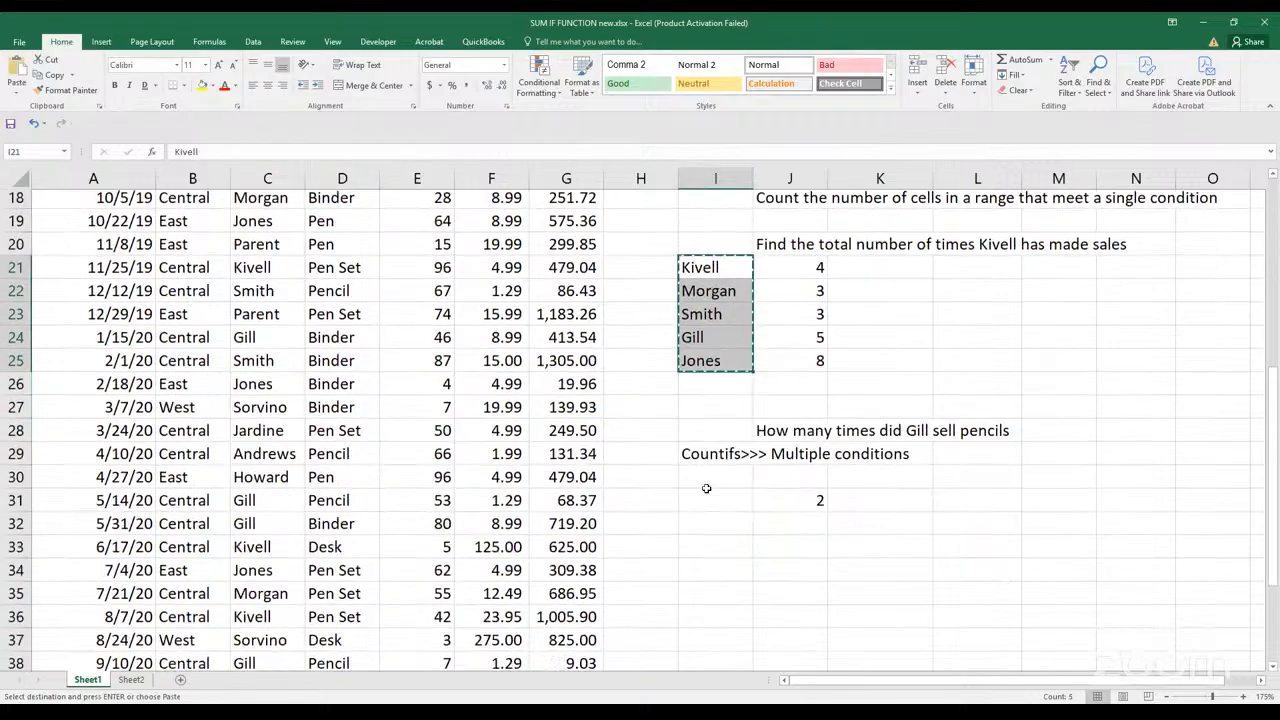
scroll(706, 488, "down", 1)
left_click(720, 506)
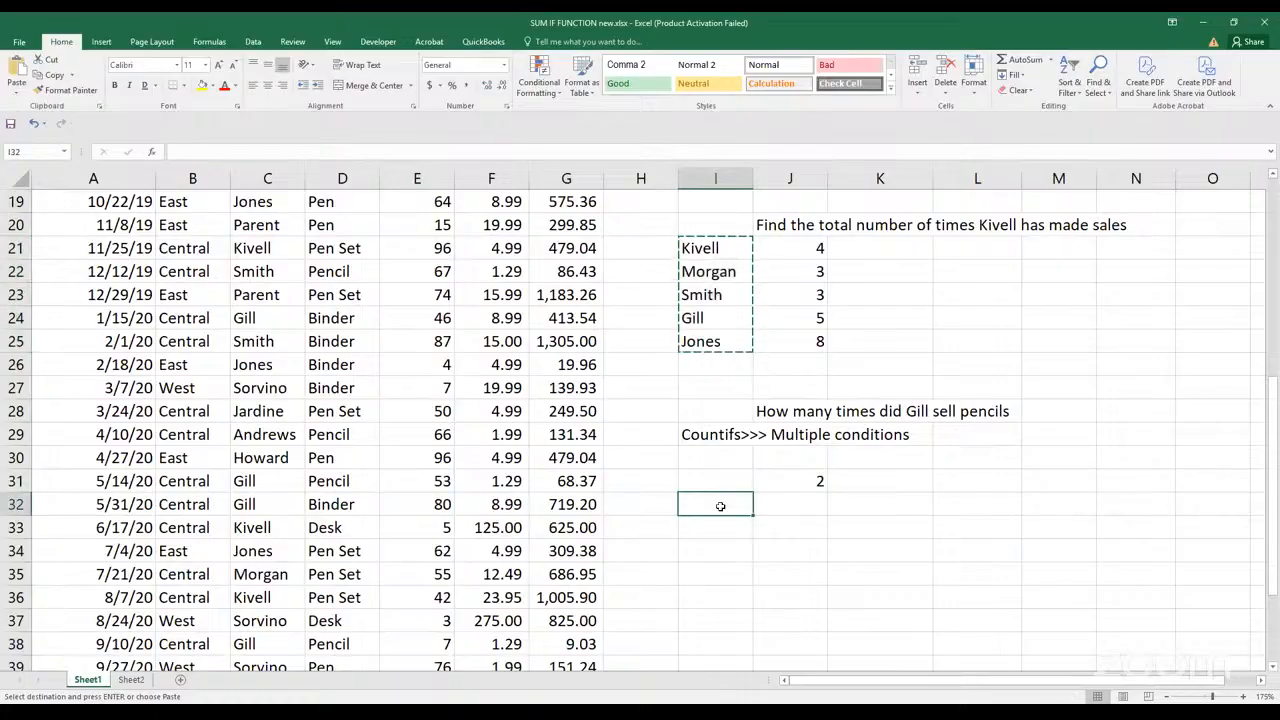
key("ctrl+v")
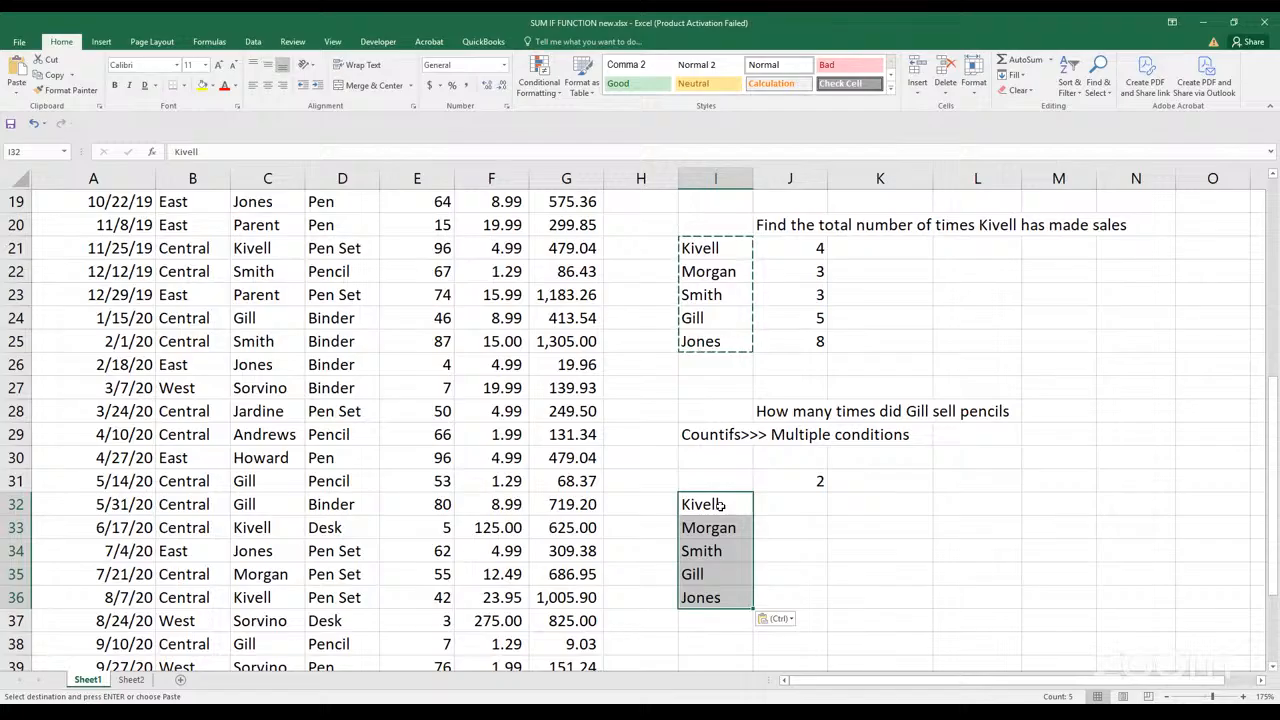
left_click(608, 45)
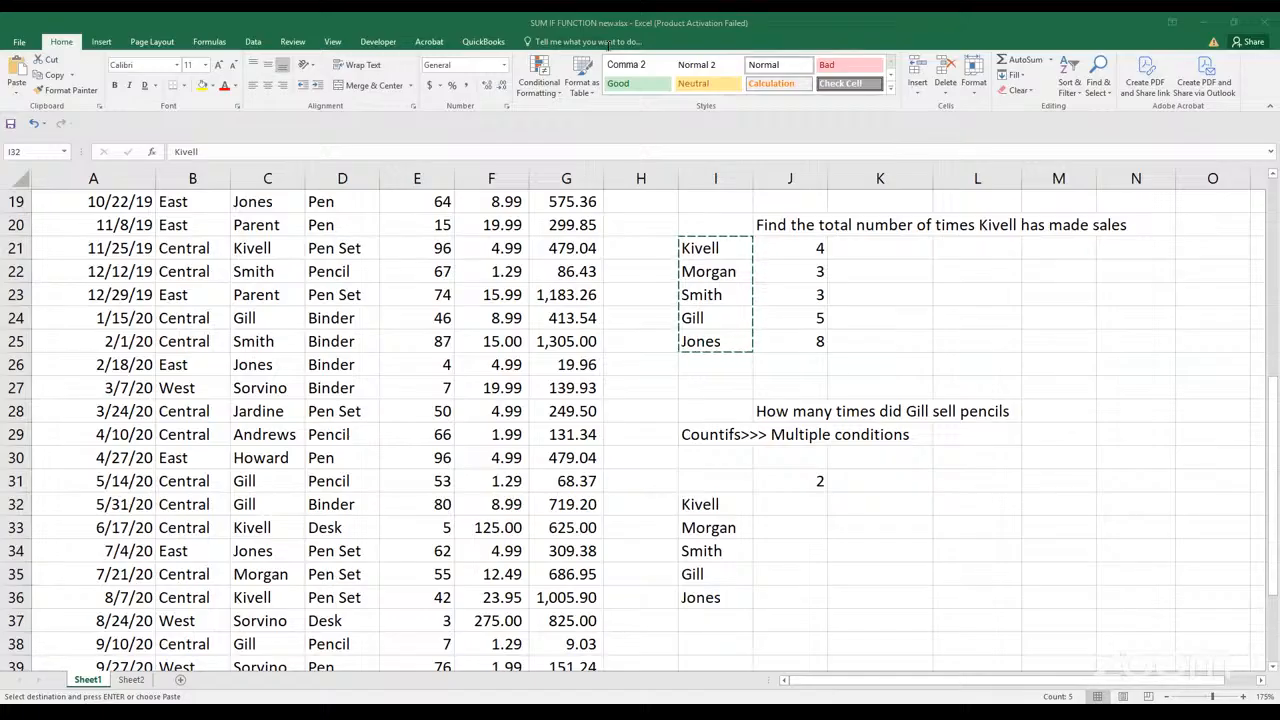
left_click(757, 592)
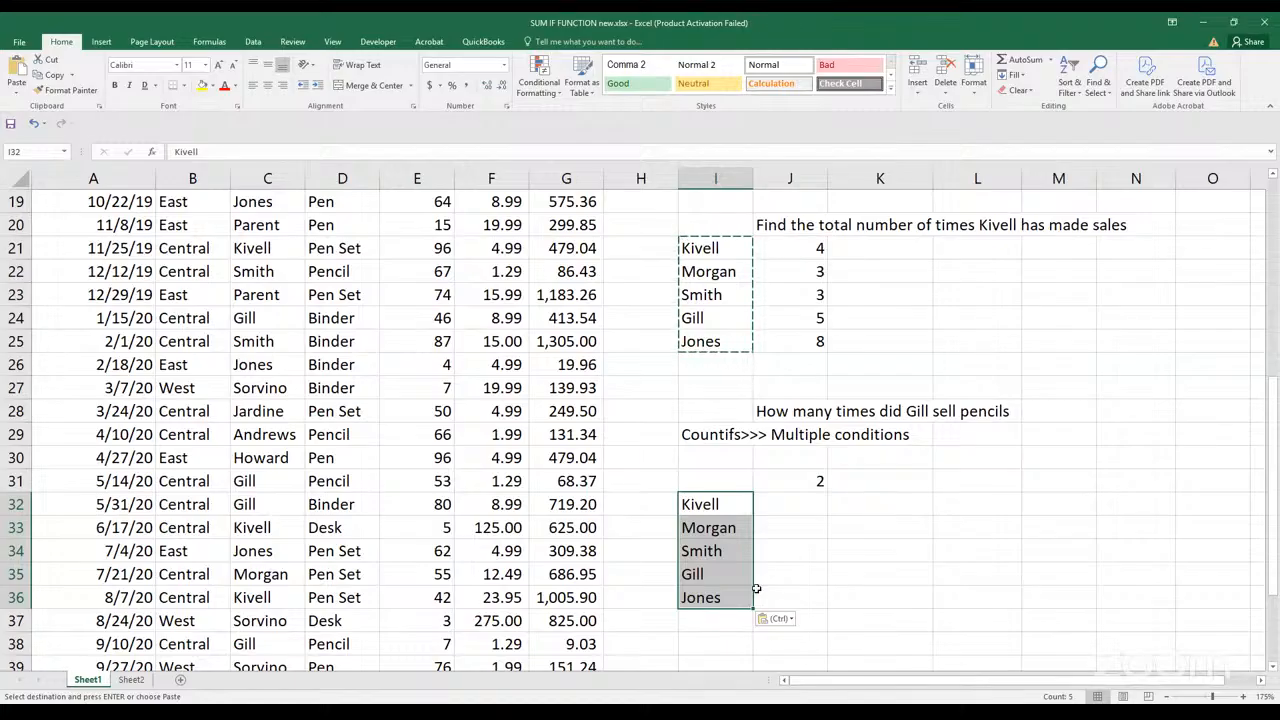
left_click(787, 503)
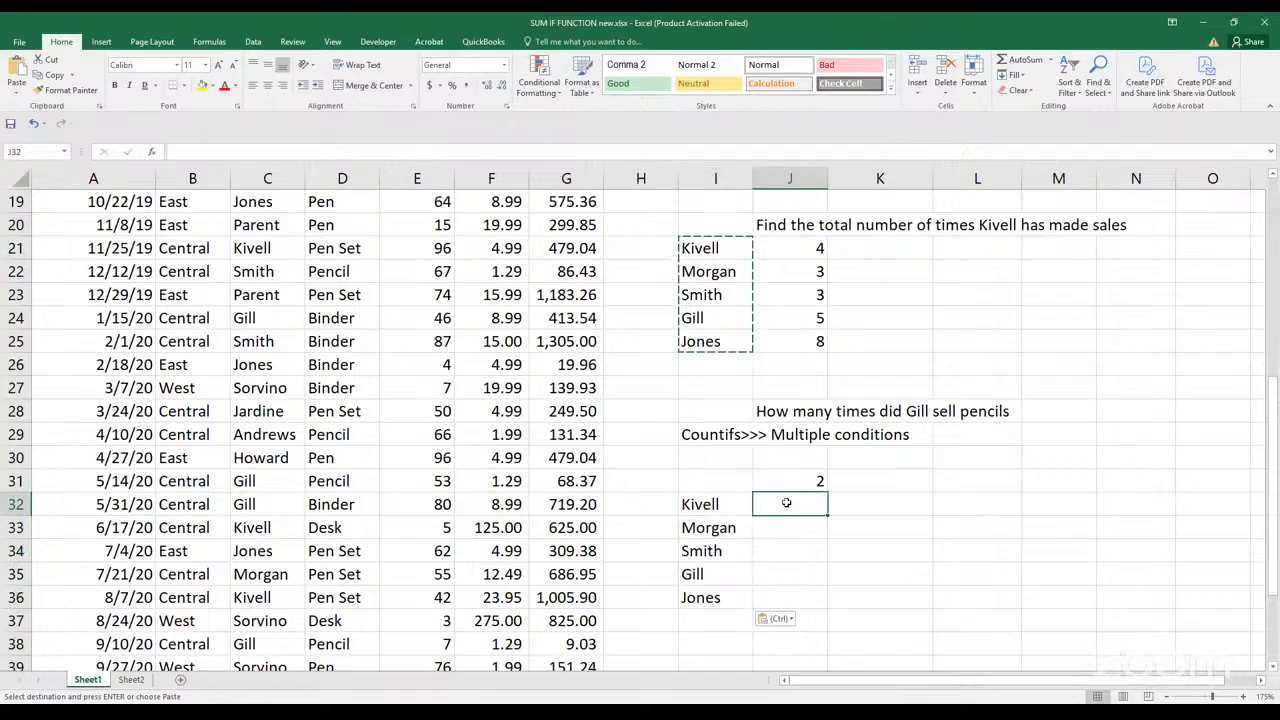
key("ctrl")
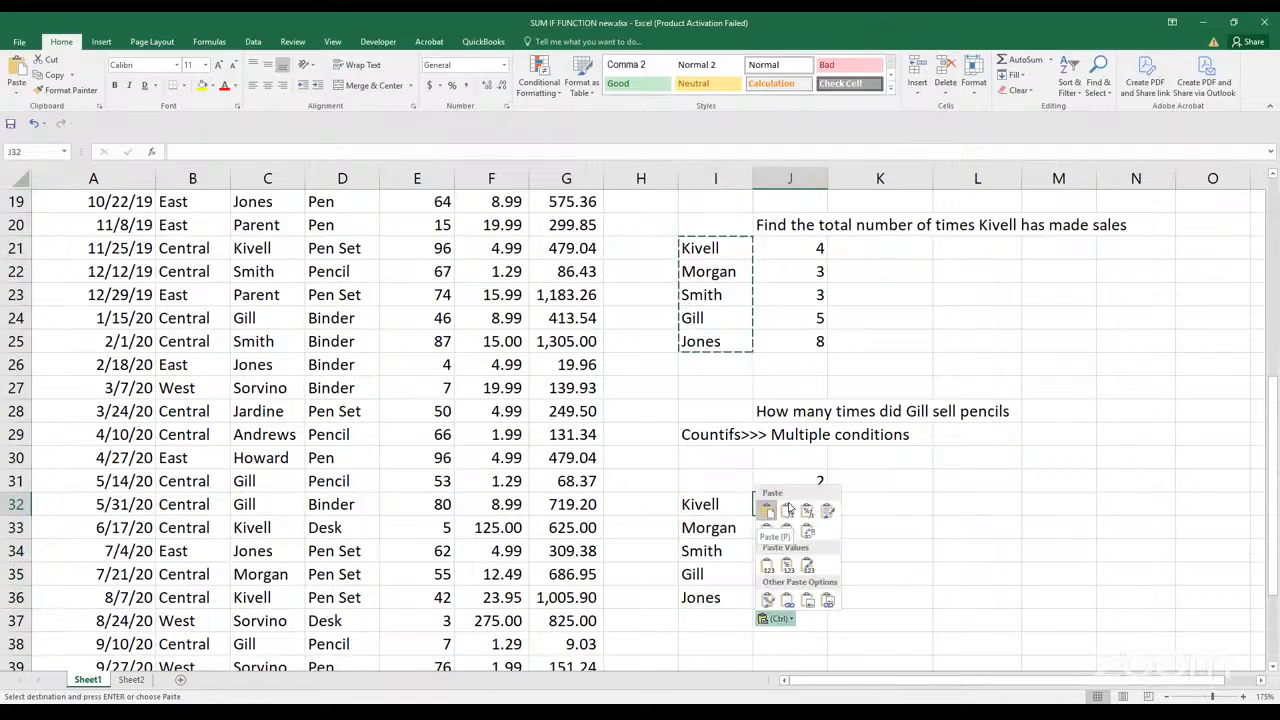
key("Escape")
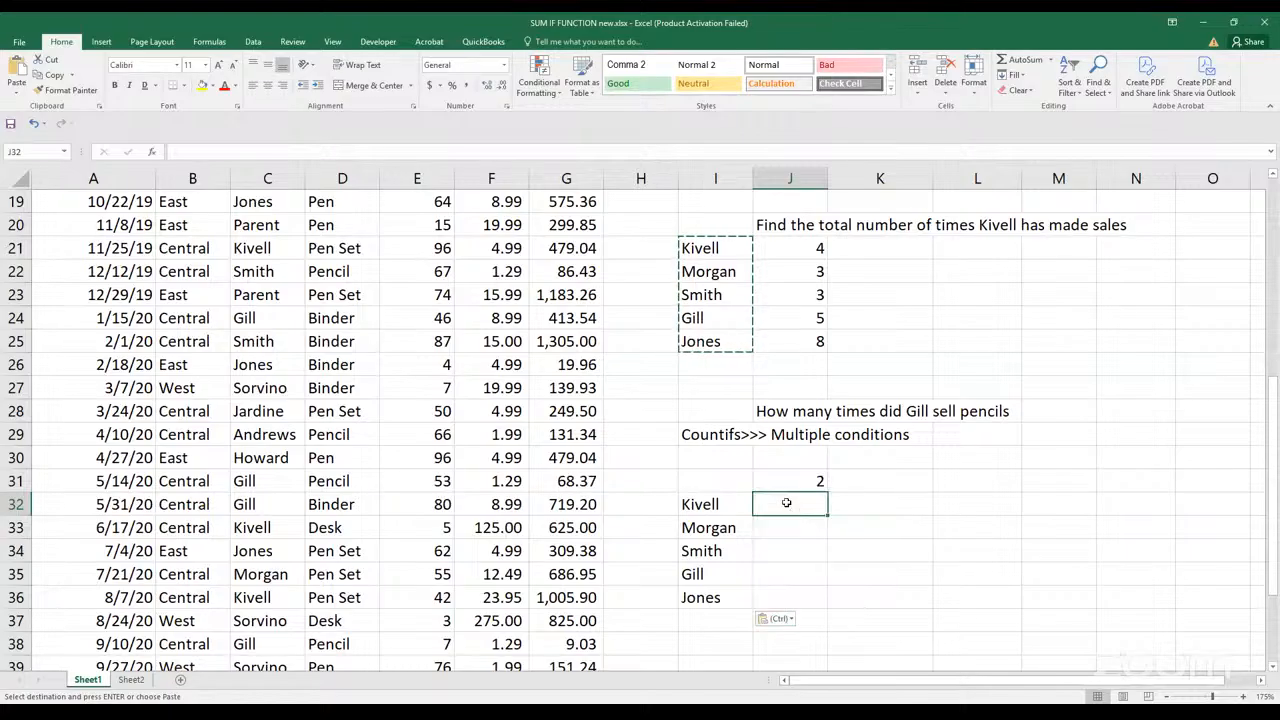
key("Escape")
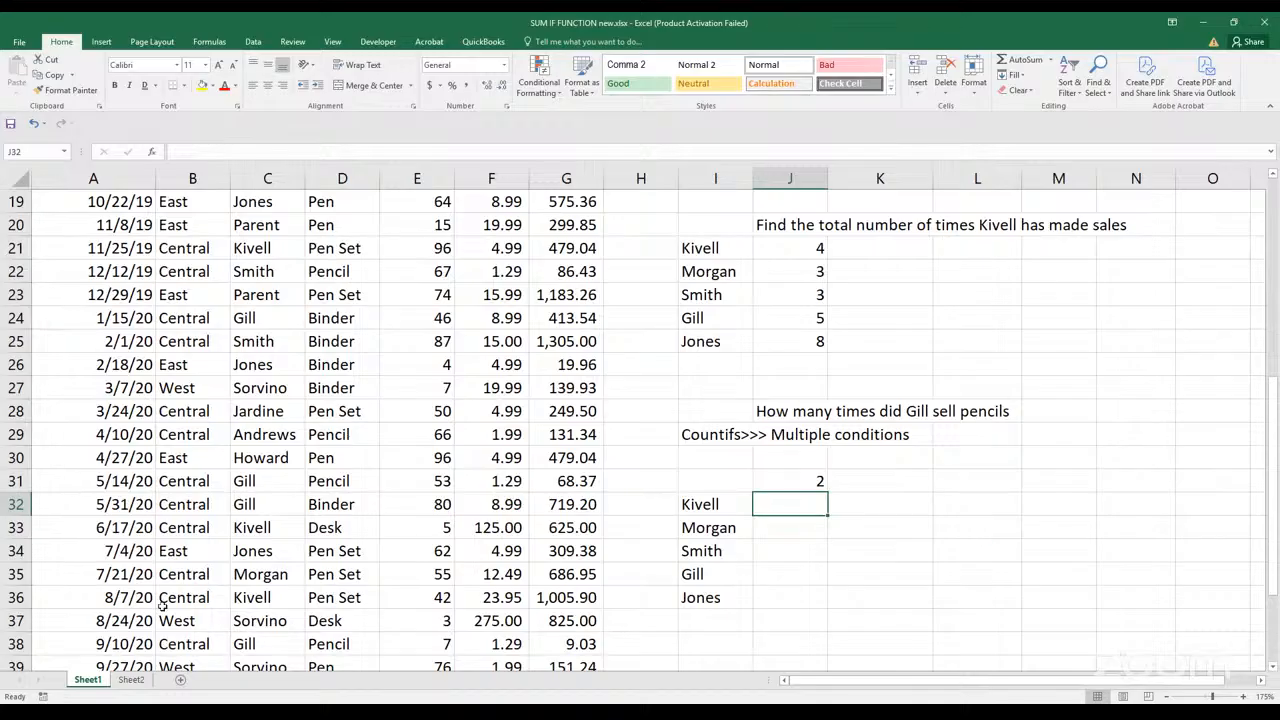
Review the sales table and the SUMIF notes on Sheet2, and return to Sheet1
left_click(126, 686)
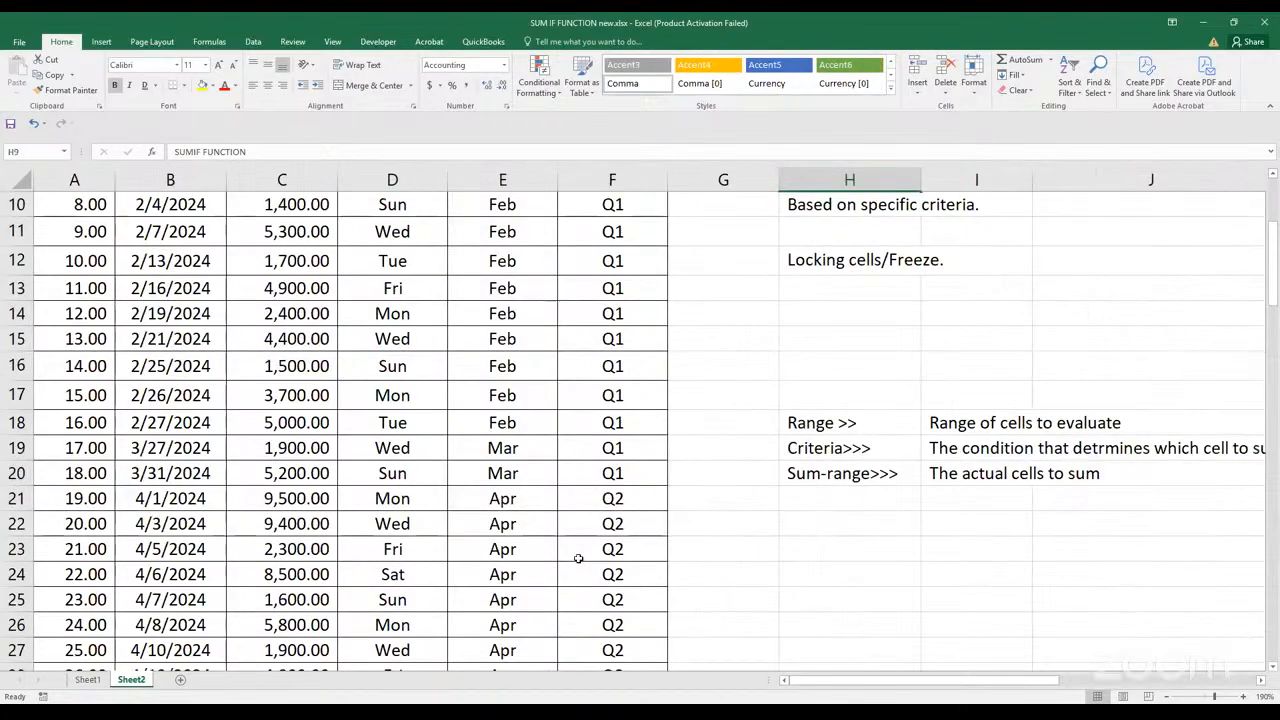
scroll(856, 547, "up", 3)
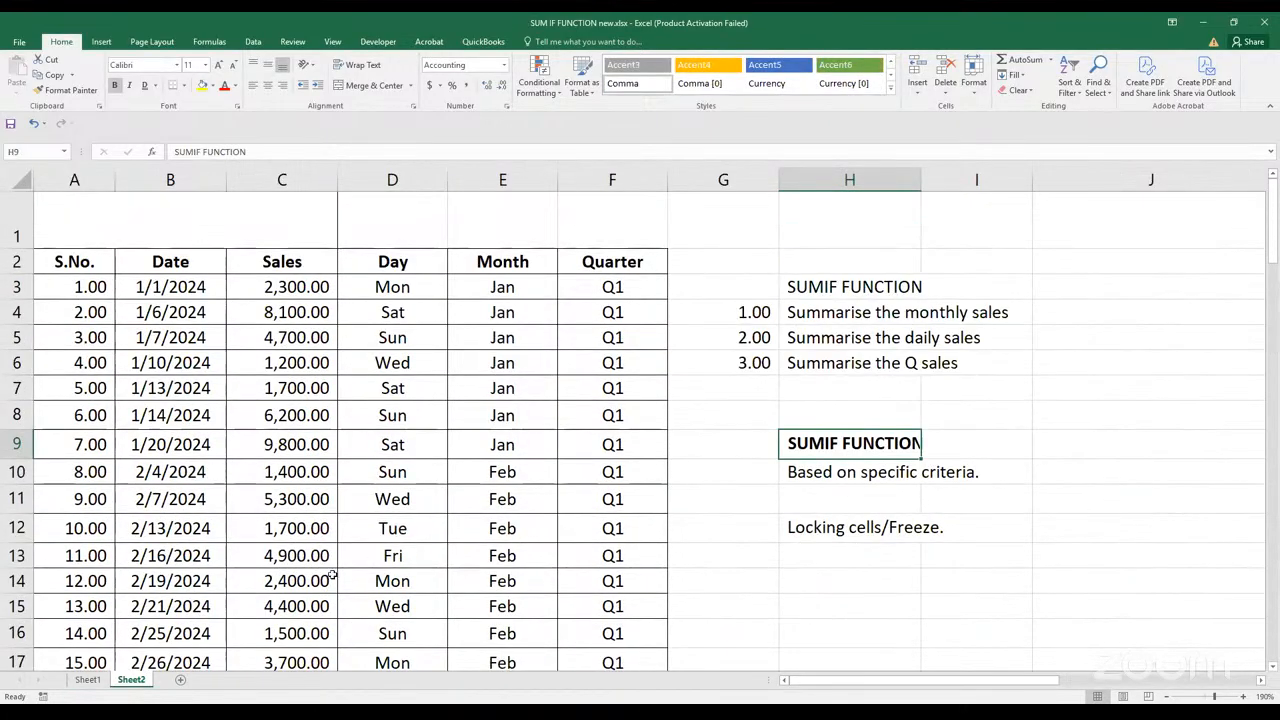
scroll(201, 618, "down", 1)
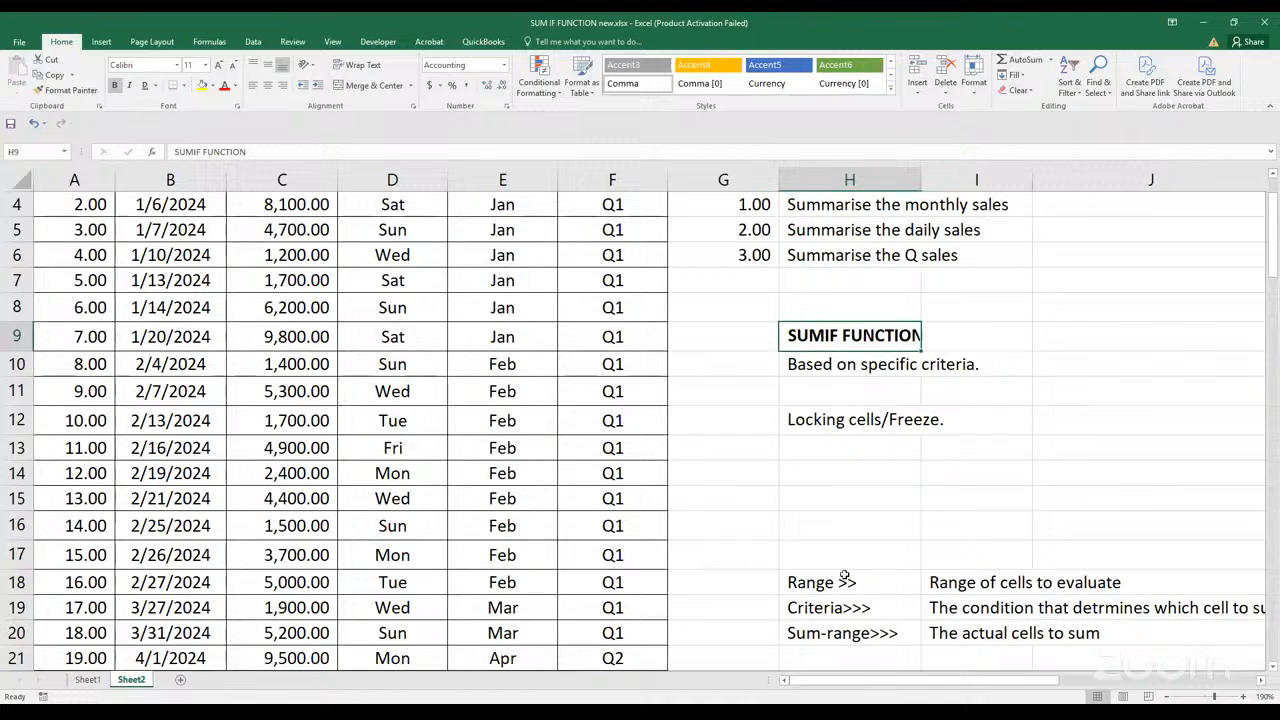
scroll(820, 583, "up", 1)
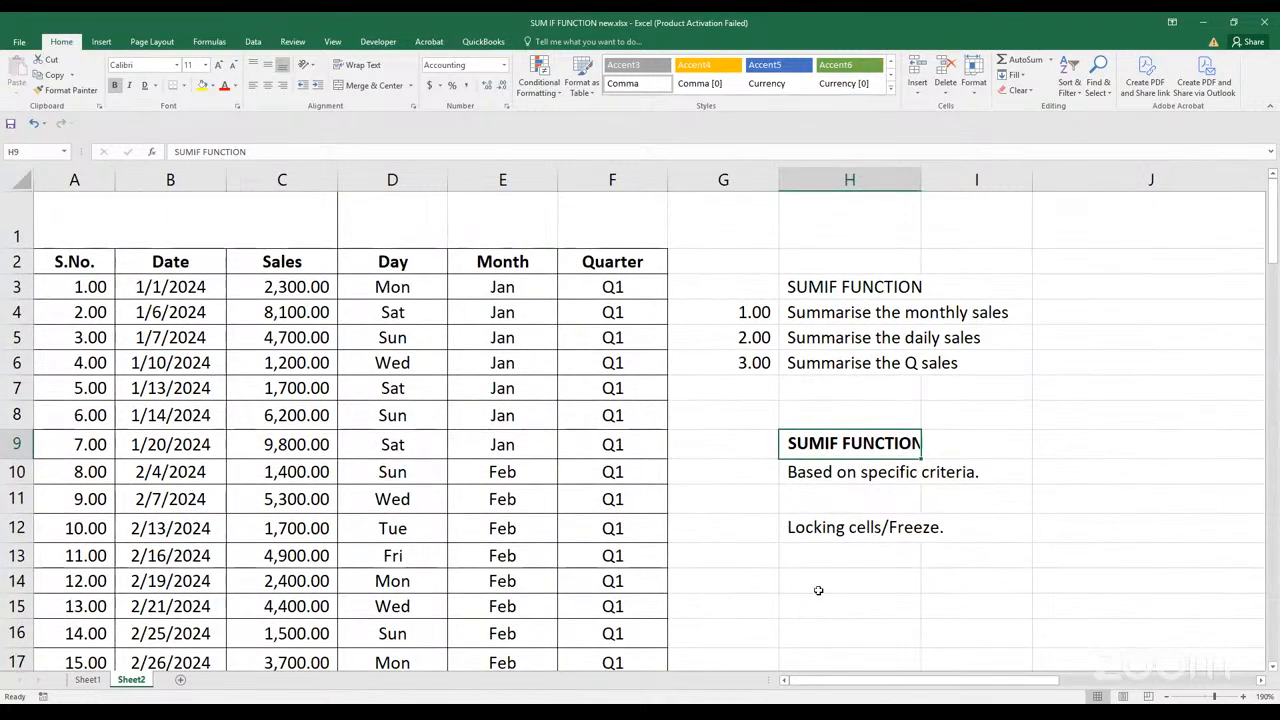
left_click(1062, 500)
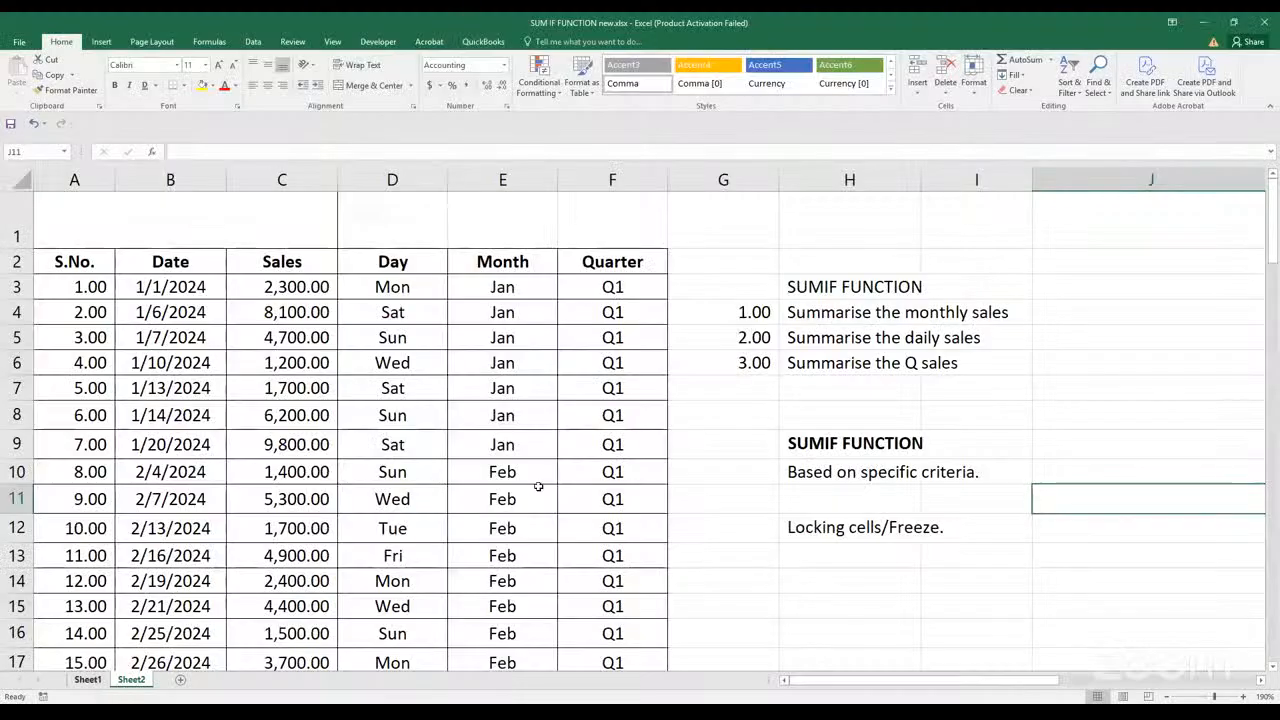
key("ctrl+Page_Up")
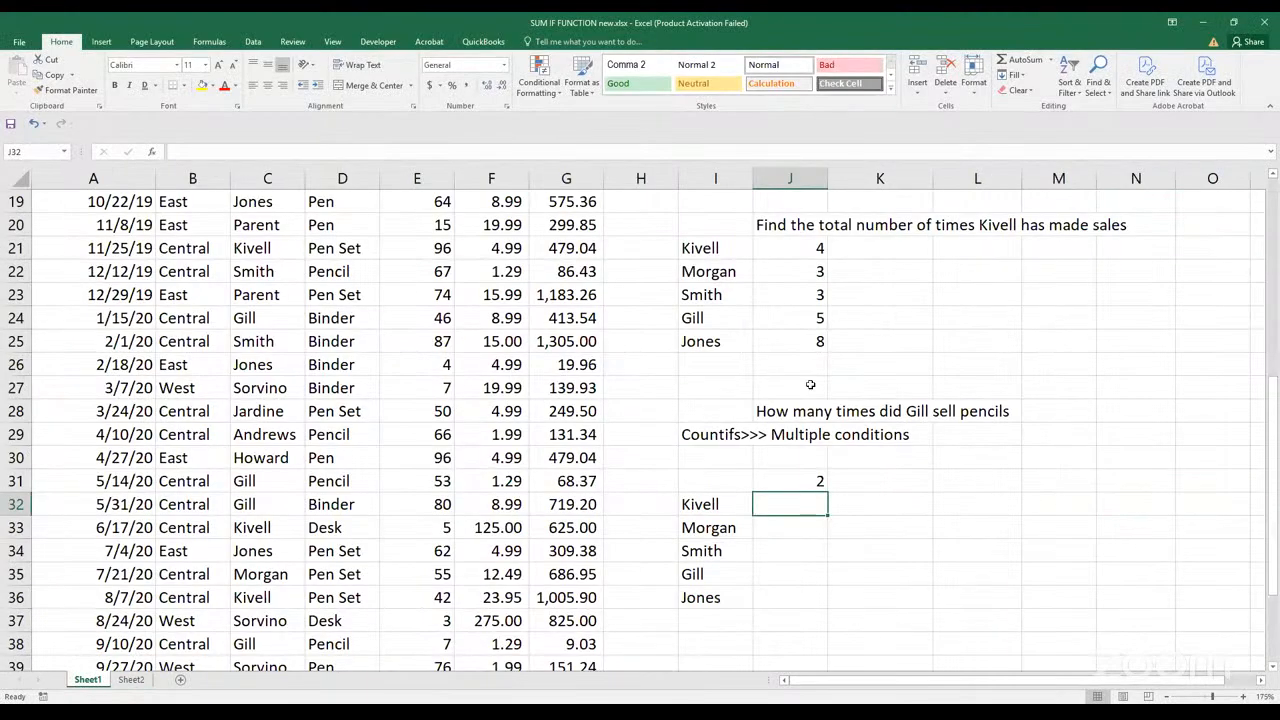
Clear the COUNTIF formulas in J22:J25, keeping the first rep's formula in J21
scroll(810, 385, "up", 2)
left_click(810, 388)
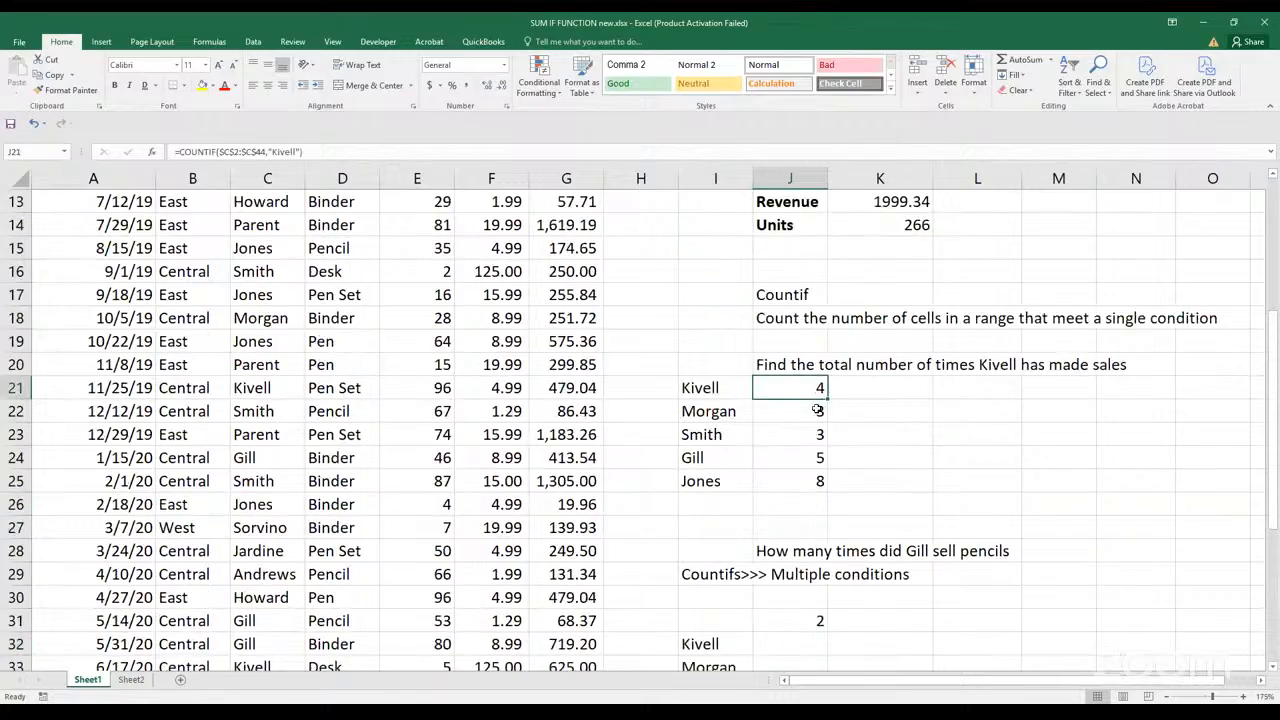
left_click_drag(812, 418, 812, 488)
key("Delete")
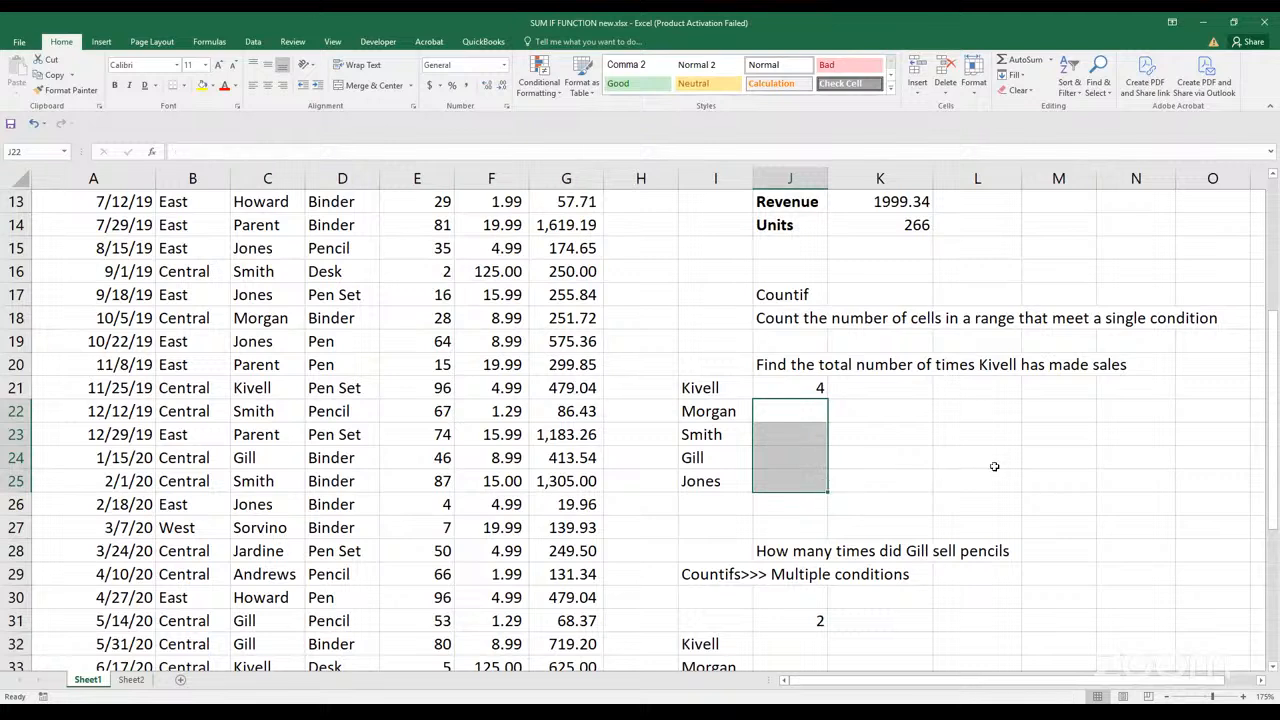
left_click(986, 466)
Copy the COUNTIF formula from J21 into J22
left_click(786, 385)
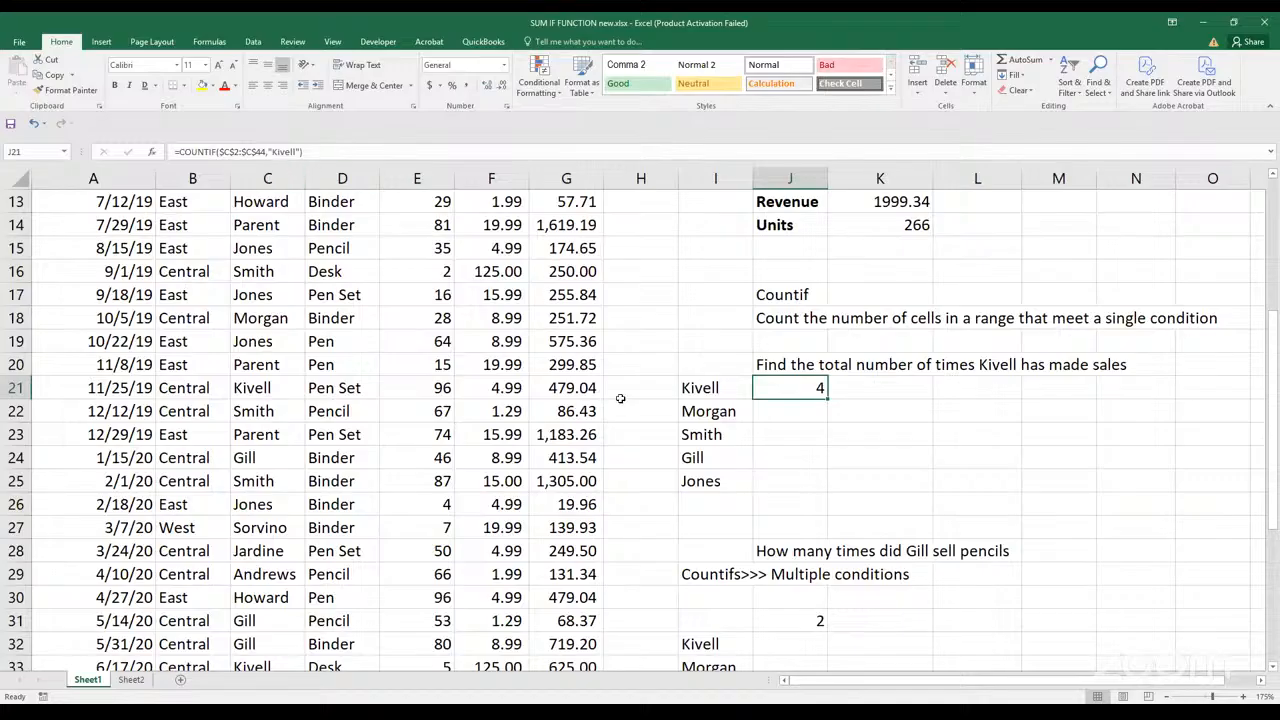
key("ctrl+c")
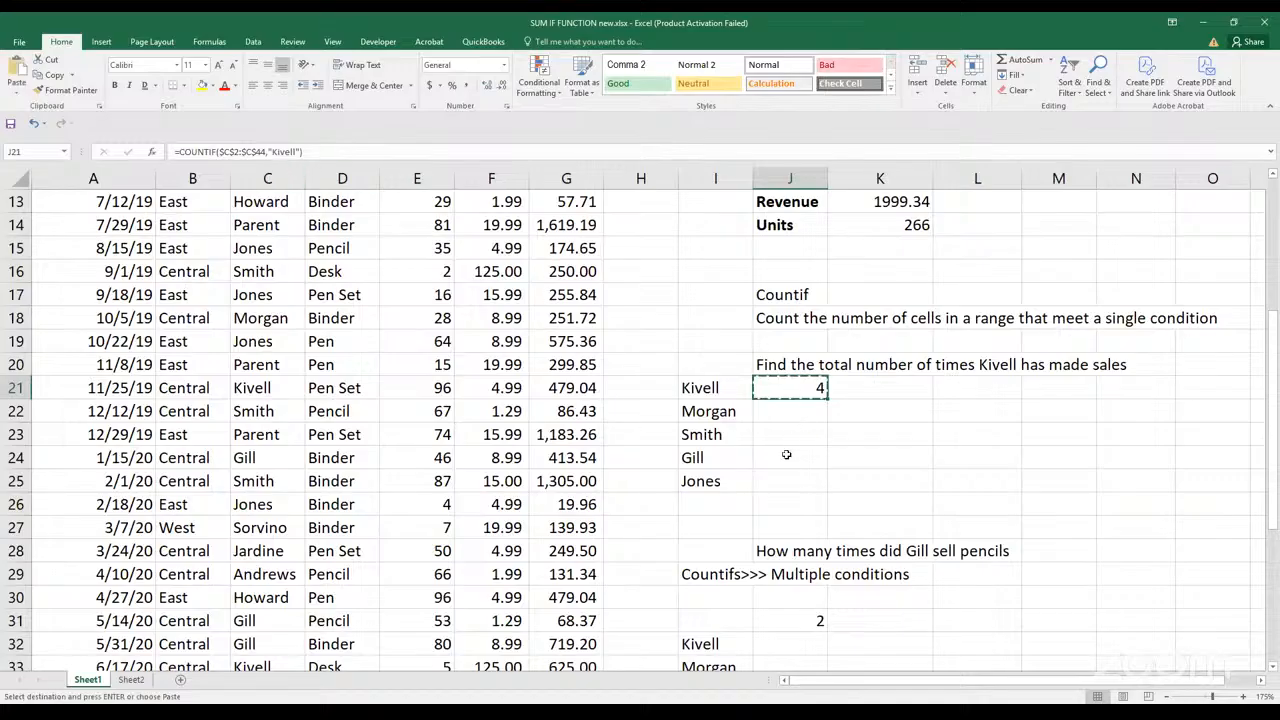
left_click(802, 411)
key("ctrl+v")
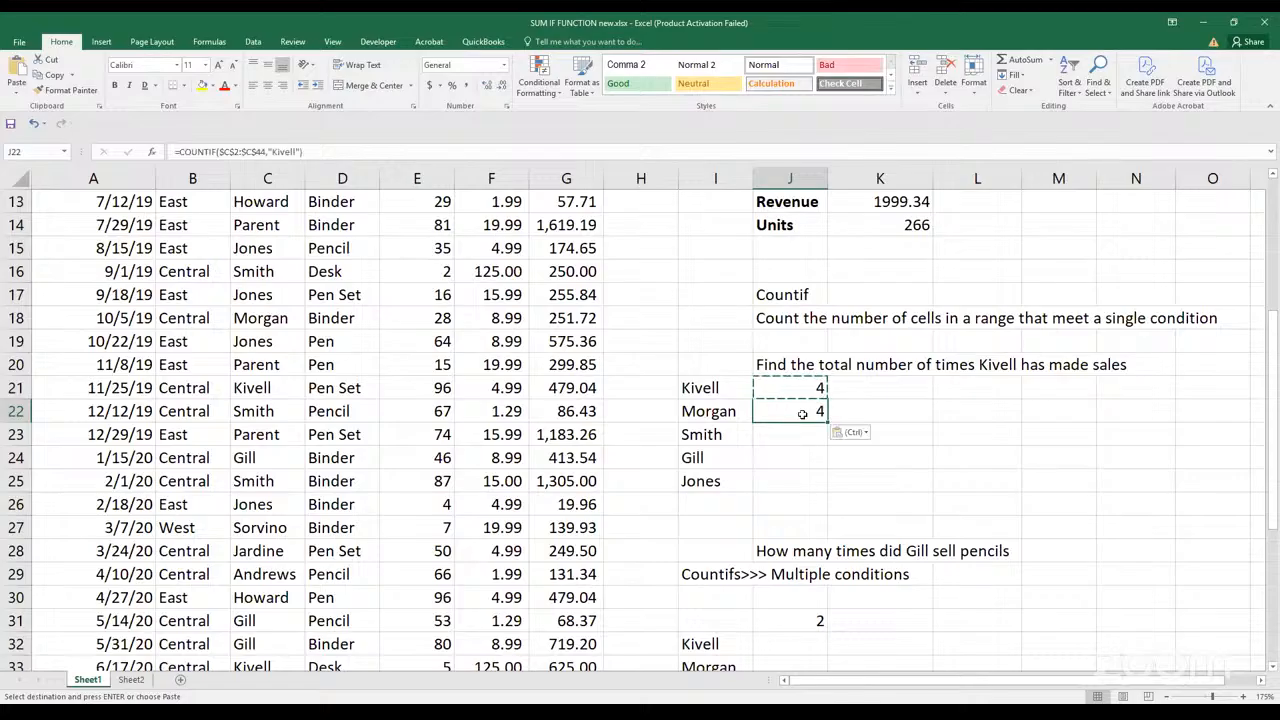
Replace the quoted rep name in the J22 COUNTIF formula with a reference to cell I22
left_click(300, 152)
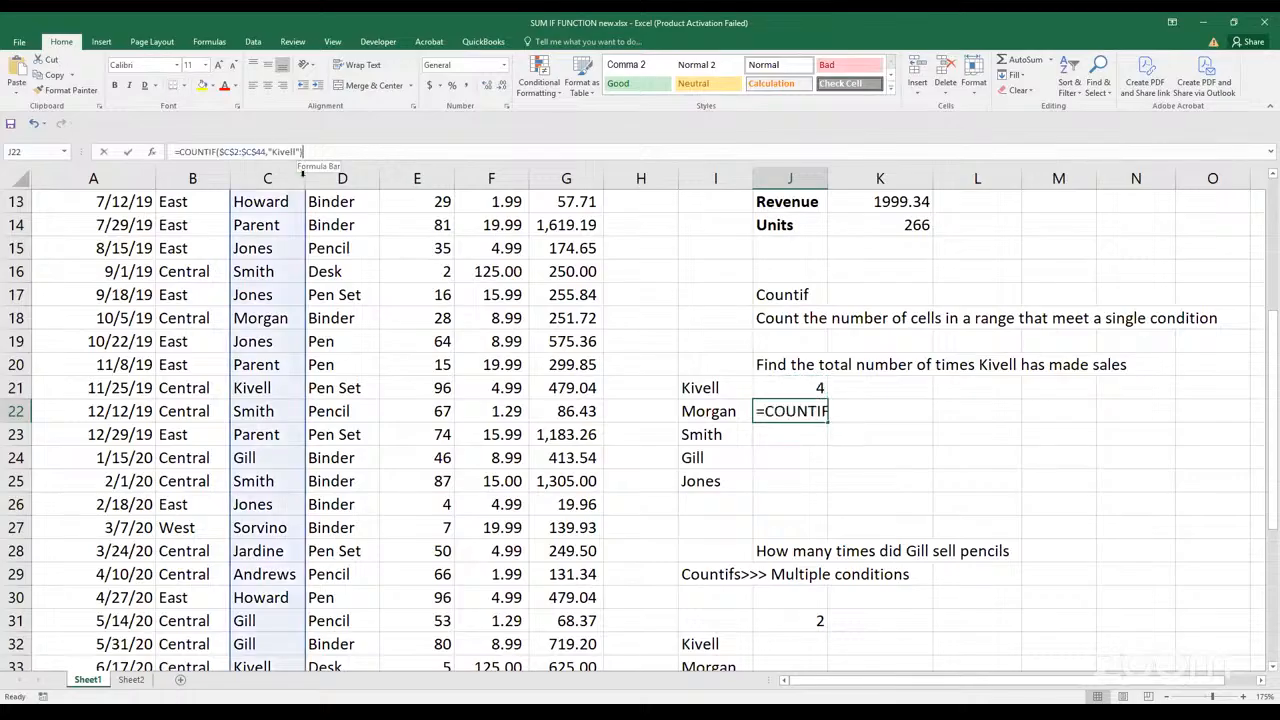
key("Left")
key("BackSpace")
key("BackSpace")
key("BackSpace")
key("BackSpace")
key("BackSpace")
key("BackSpace")
key("BackSpace")
key("BackSpace")
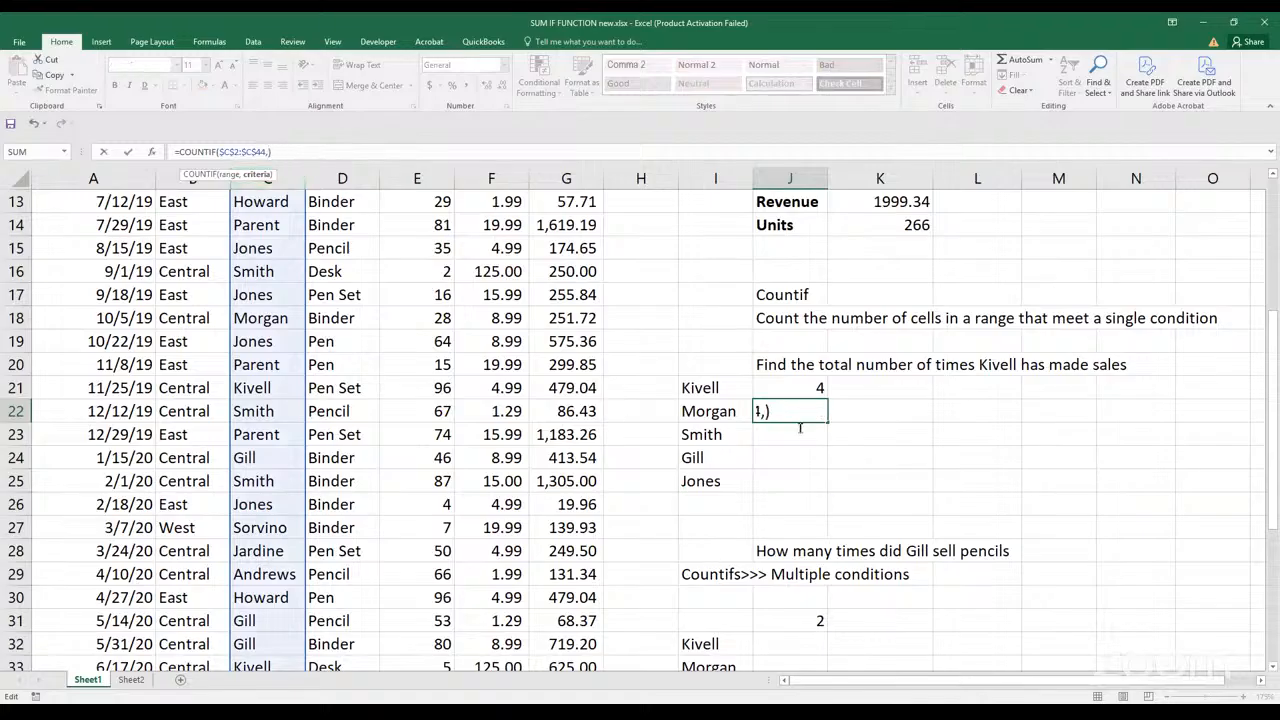
left_click(718, 413)
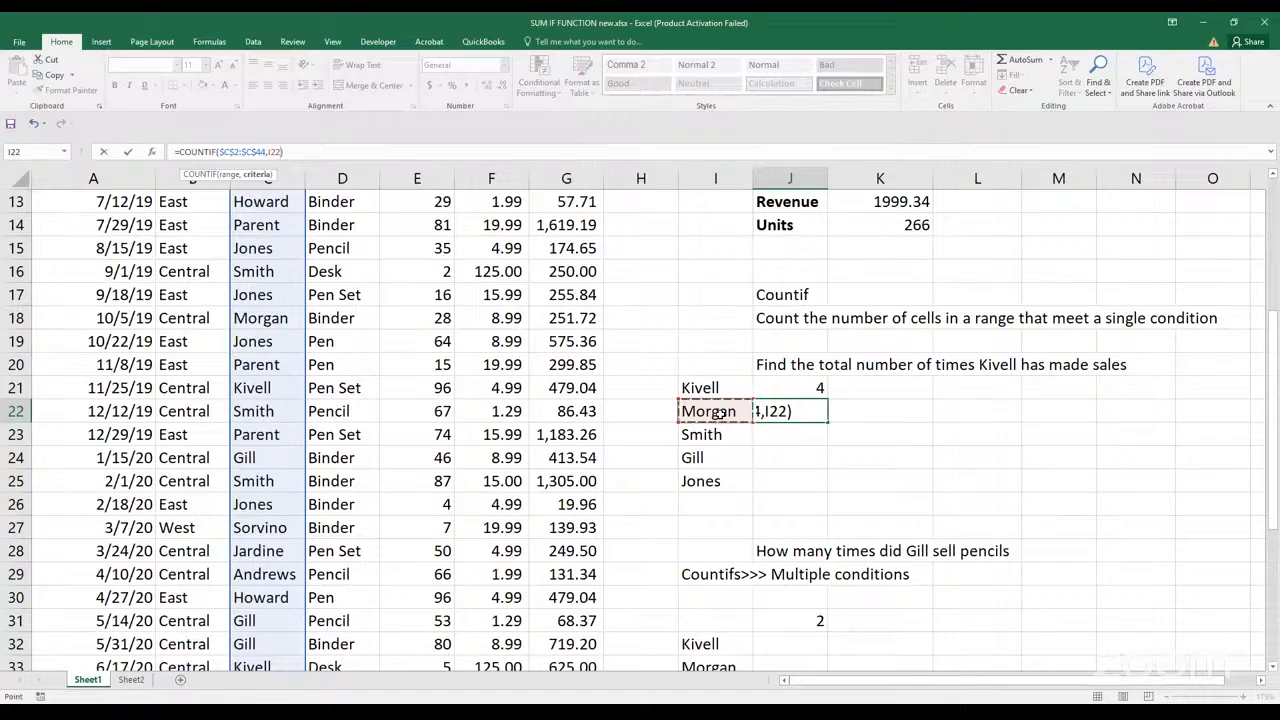
key("Return")
Fill the J22 formula down through J25 to count sales for the other listed reps
left_click(820, 416)
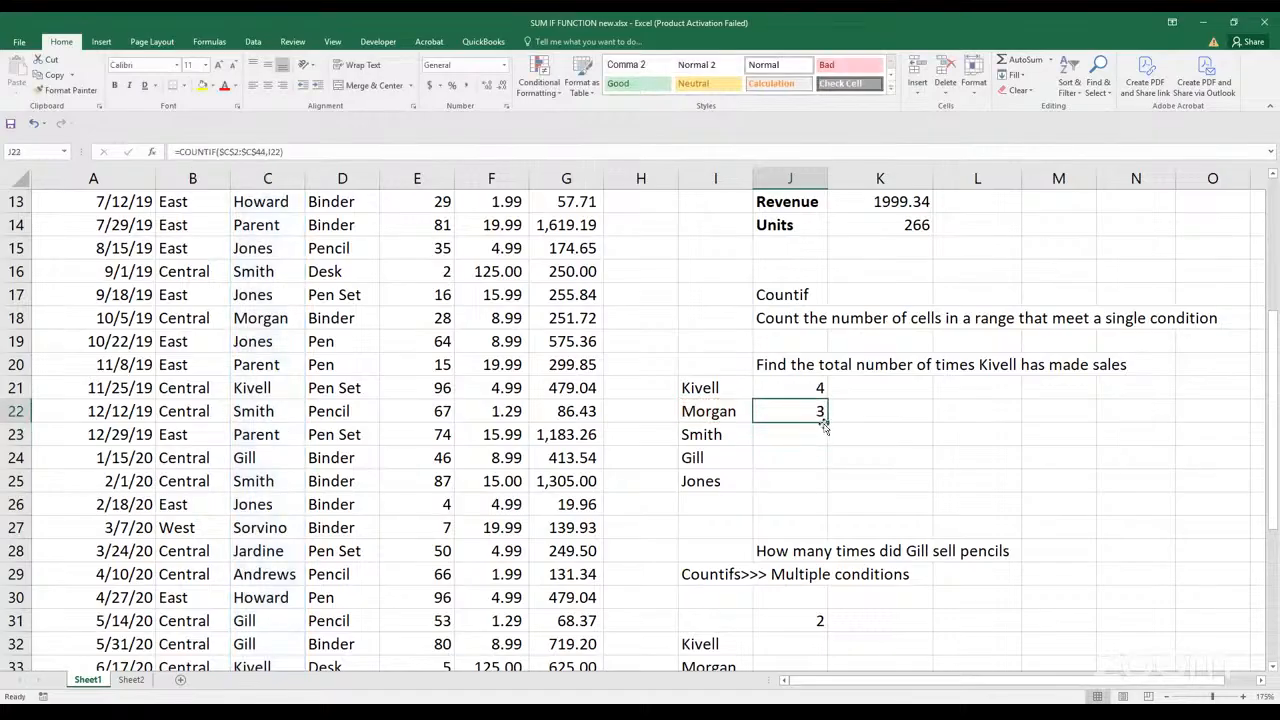
left_click_drag(822, 424, 820, 496)
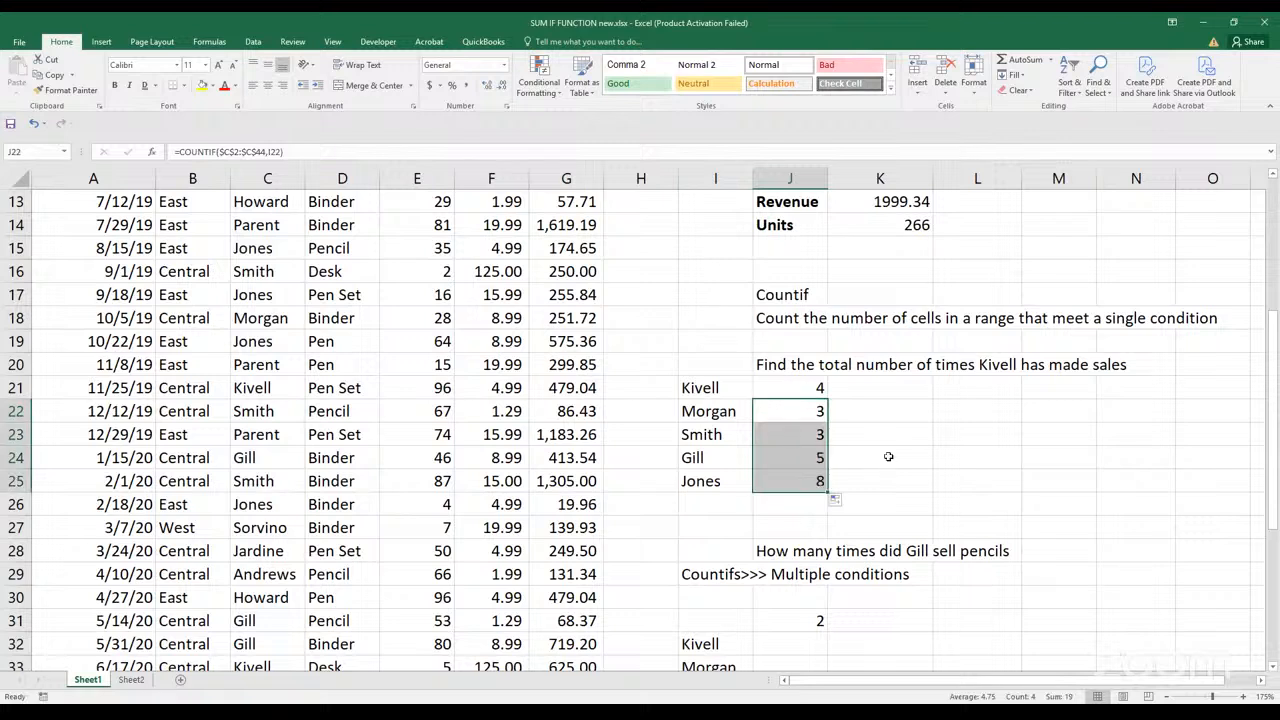
left_click(888, 456)
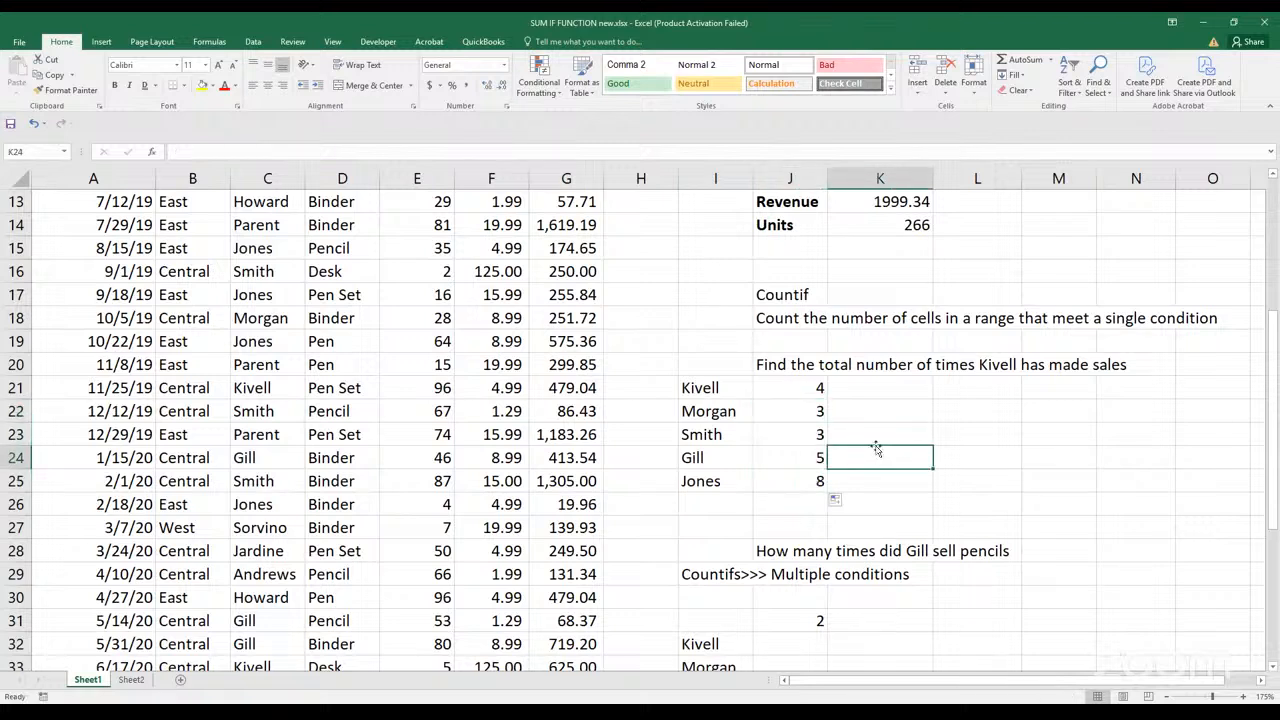